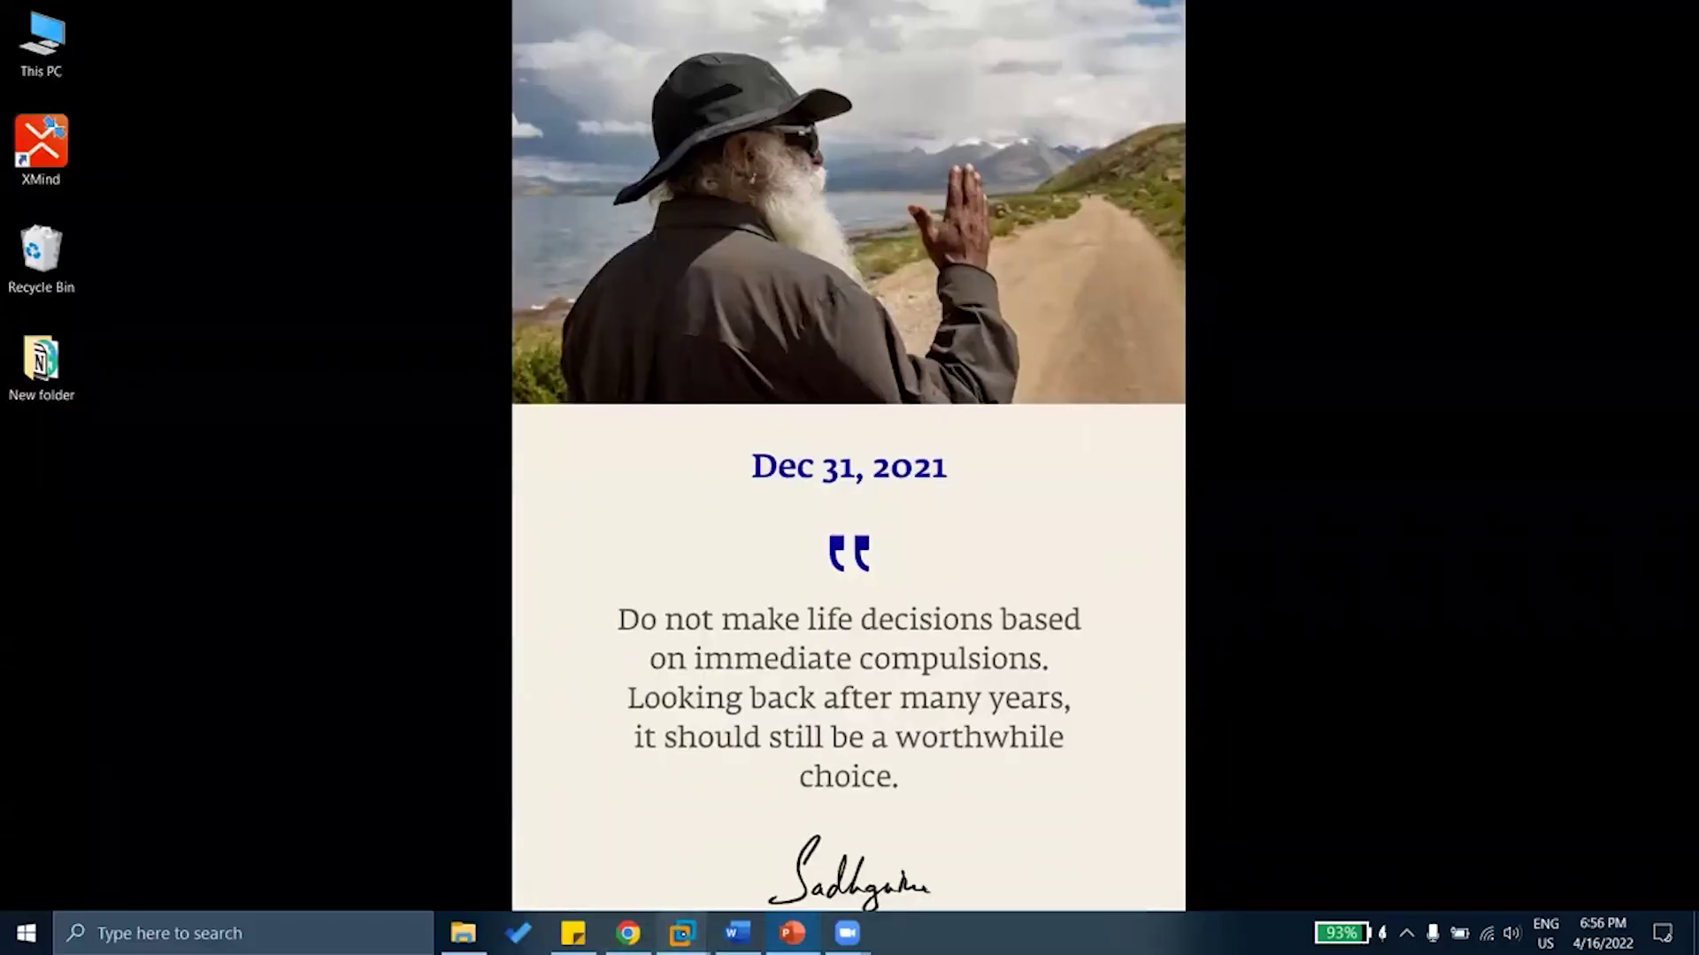
Bring up the powered-off New-Eve-NG VMware Workstation window and maximize it
mouse_move(681, 933)
click(890, 800)
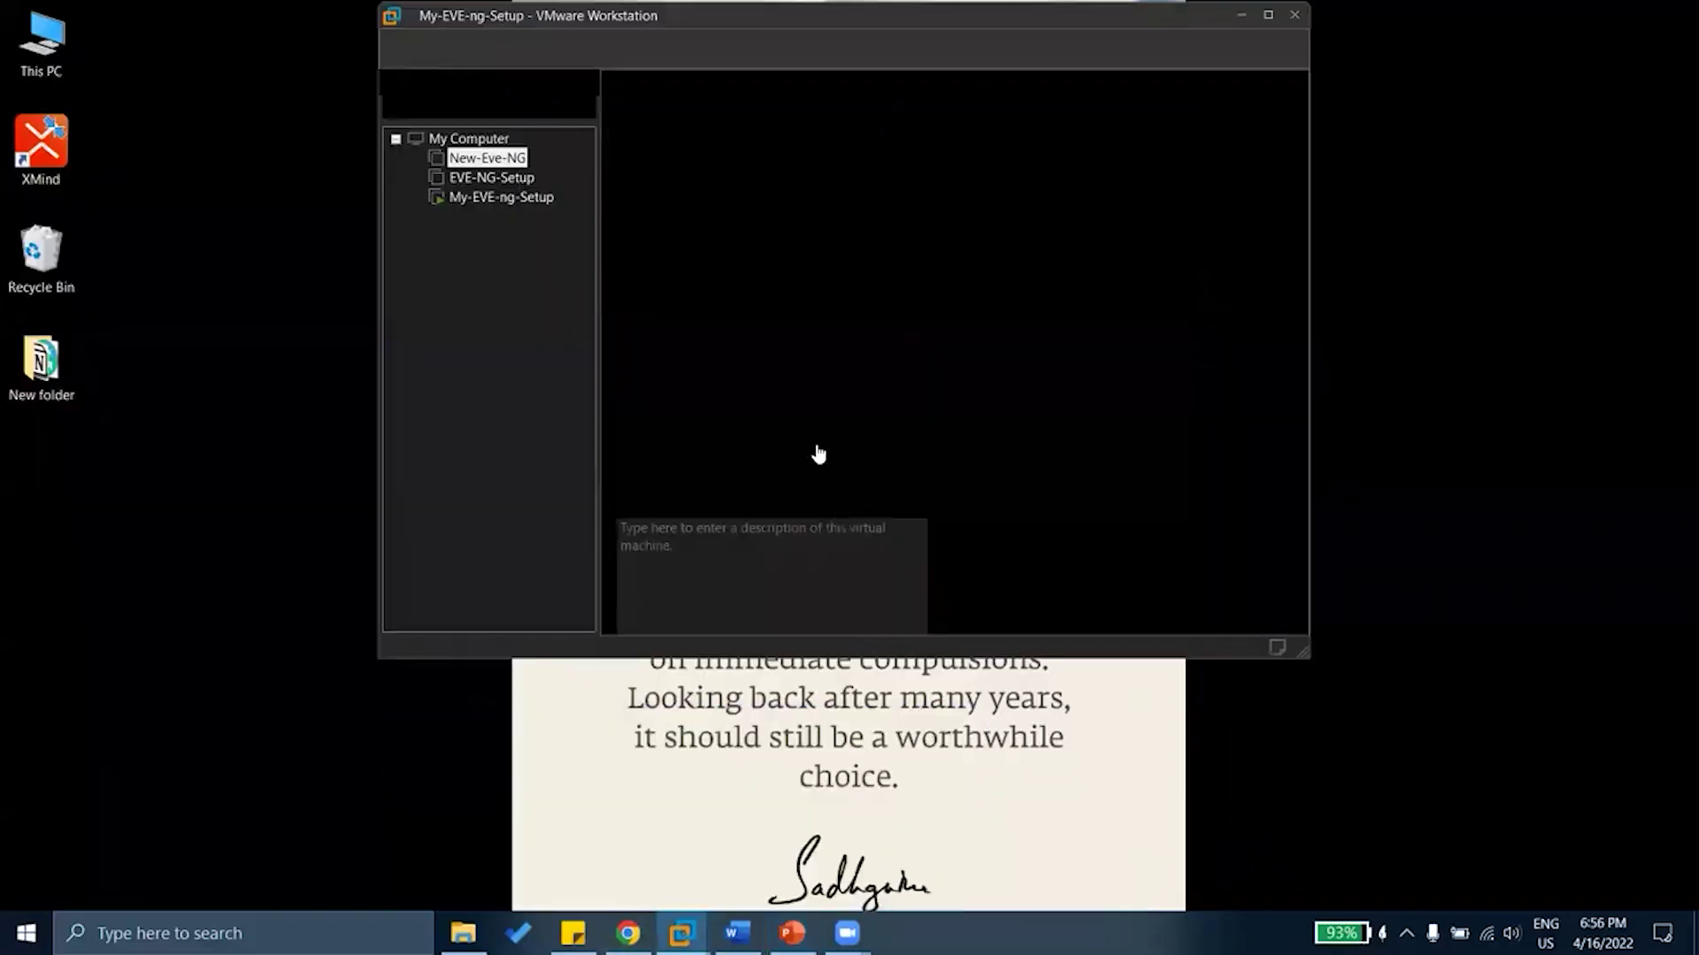
double_click(1038, 11)
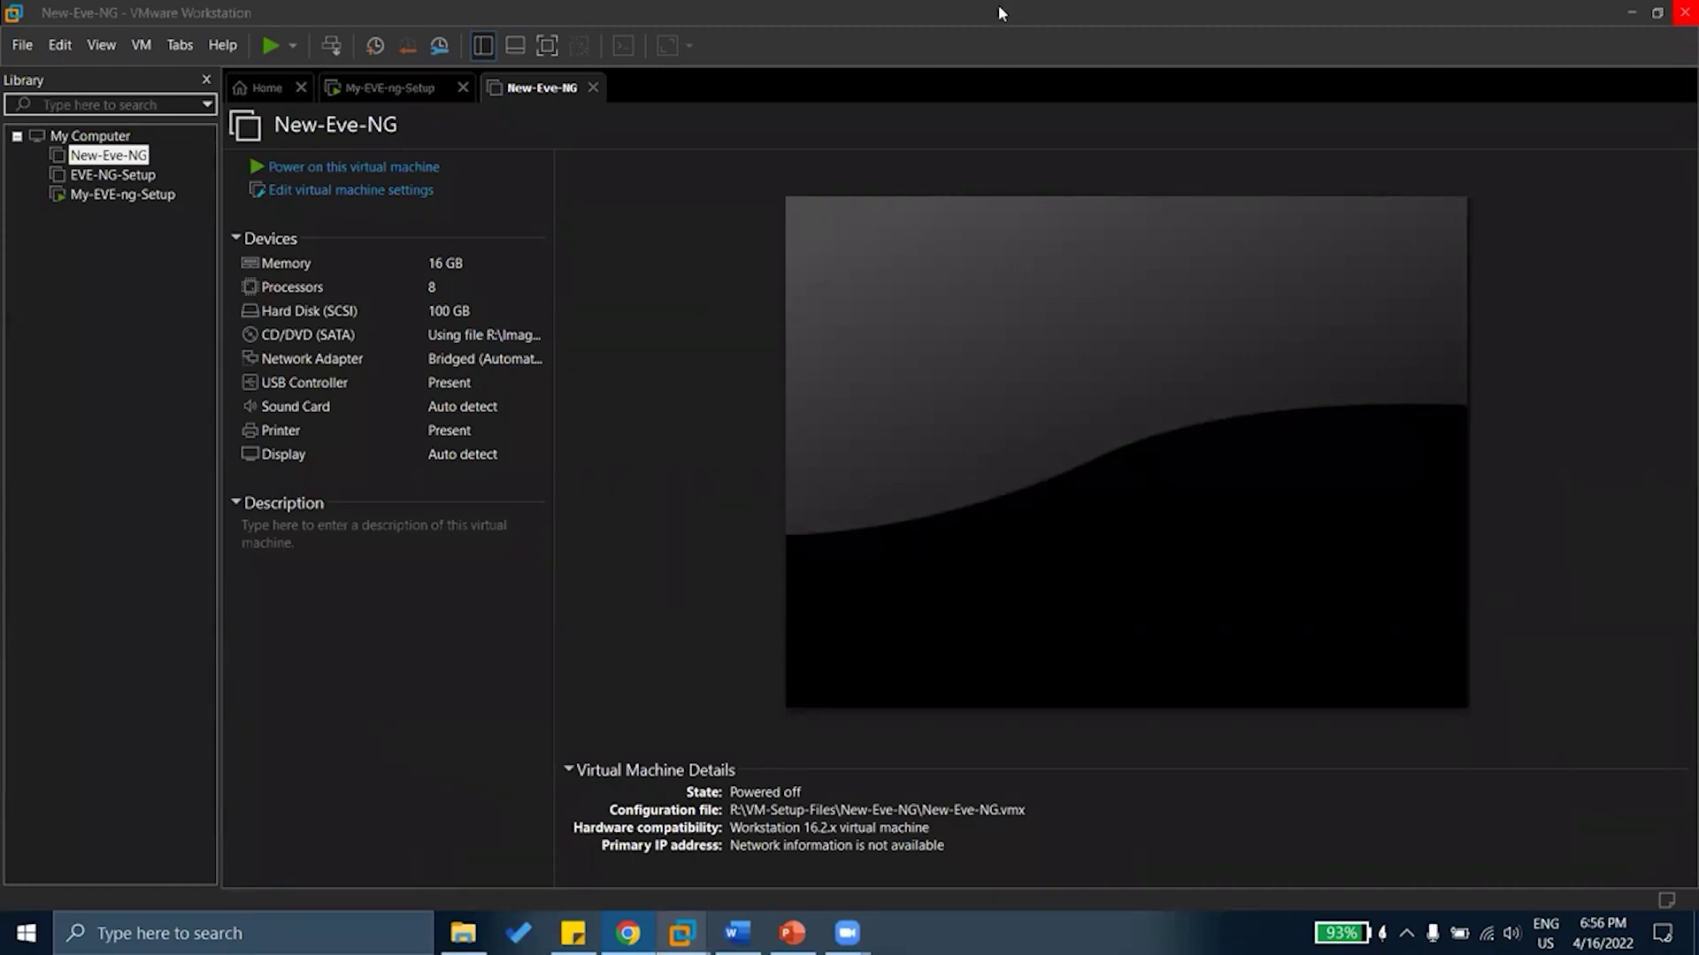
Switch to the doubts-session responses spreadsheet and scroll through the questions
key(alt+Tab)
scroll(748, 544, down, 1)
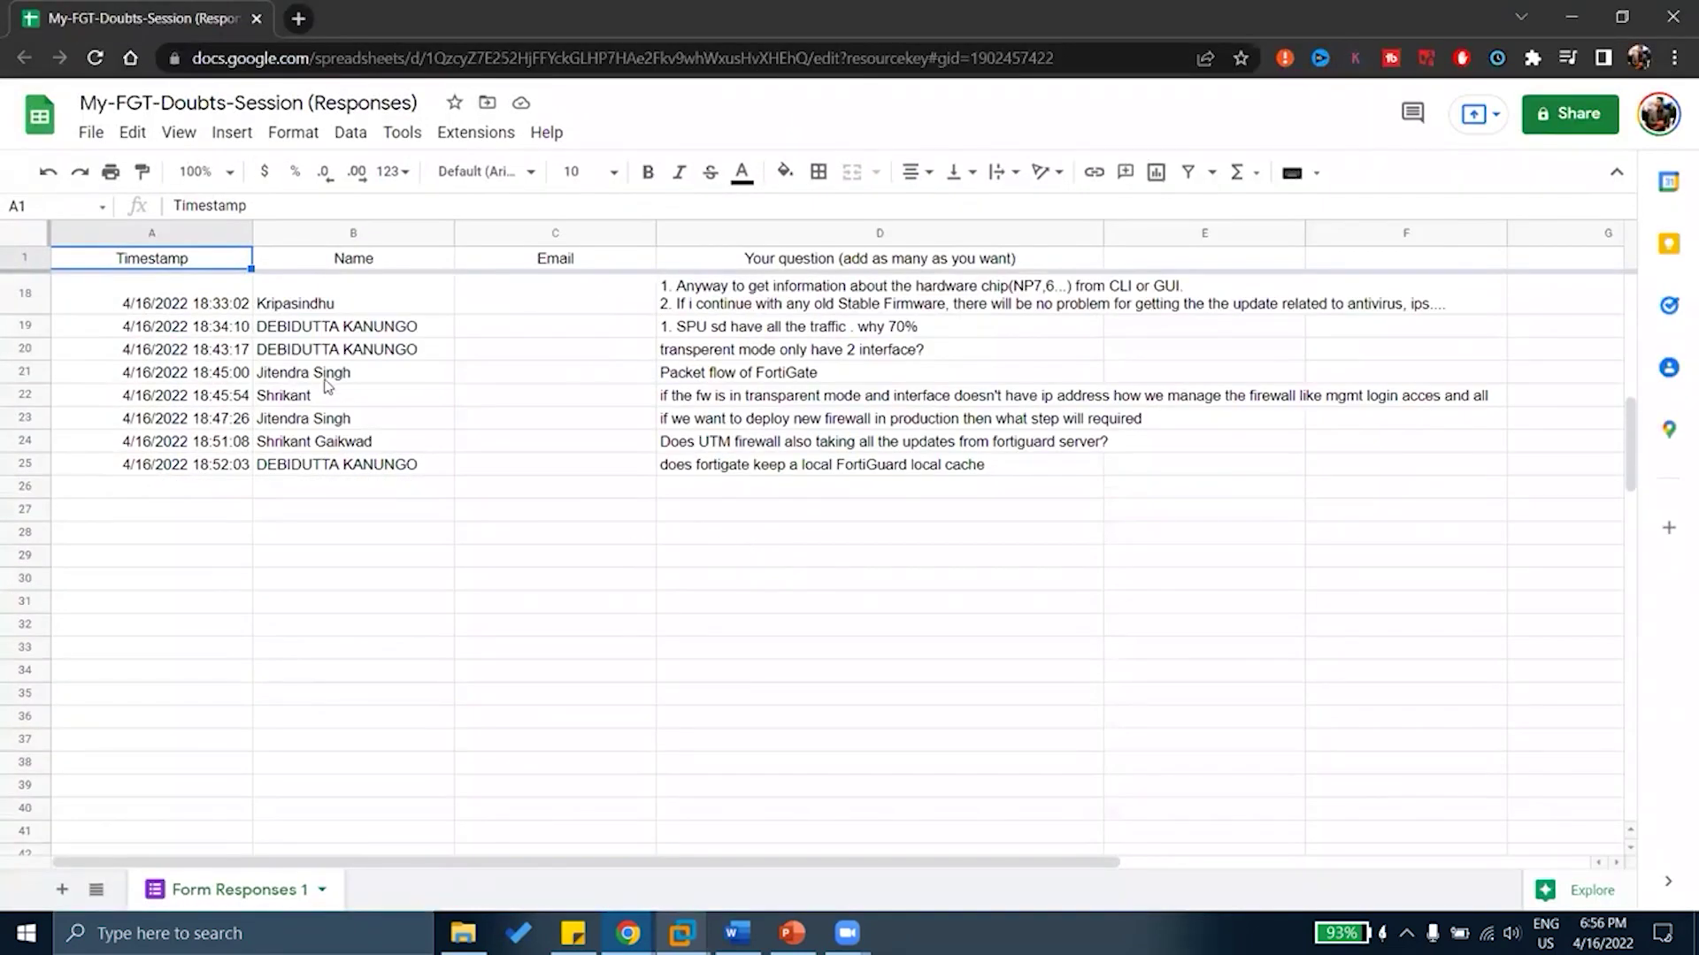
scroll(555, 413, up, 1)
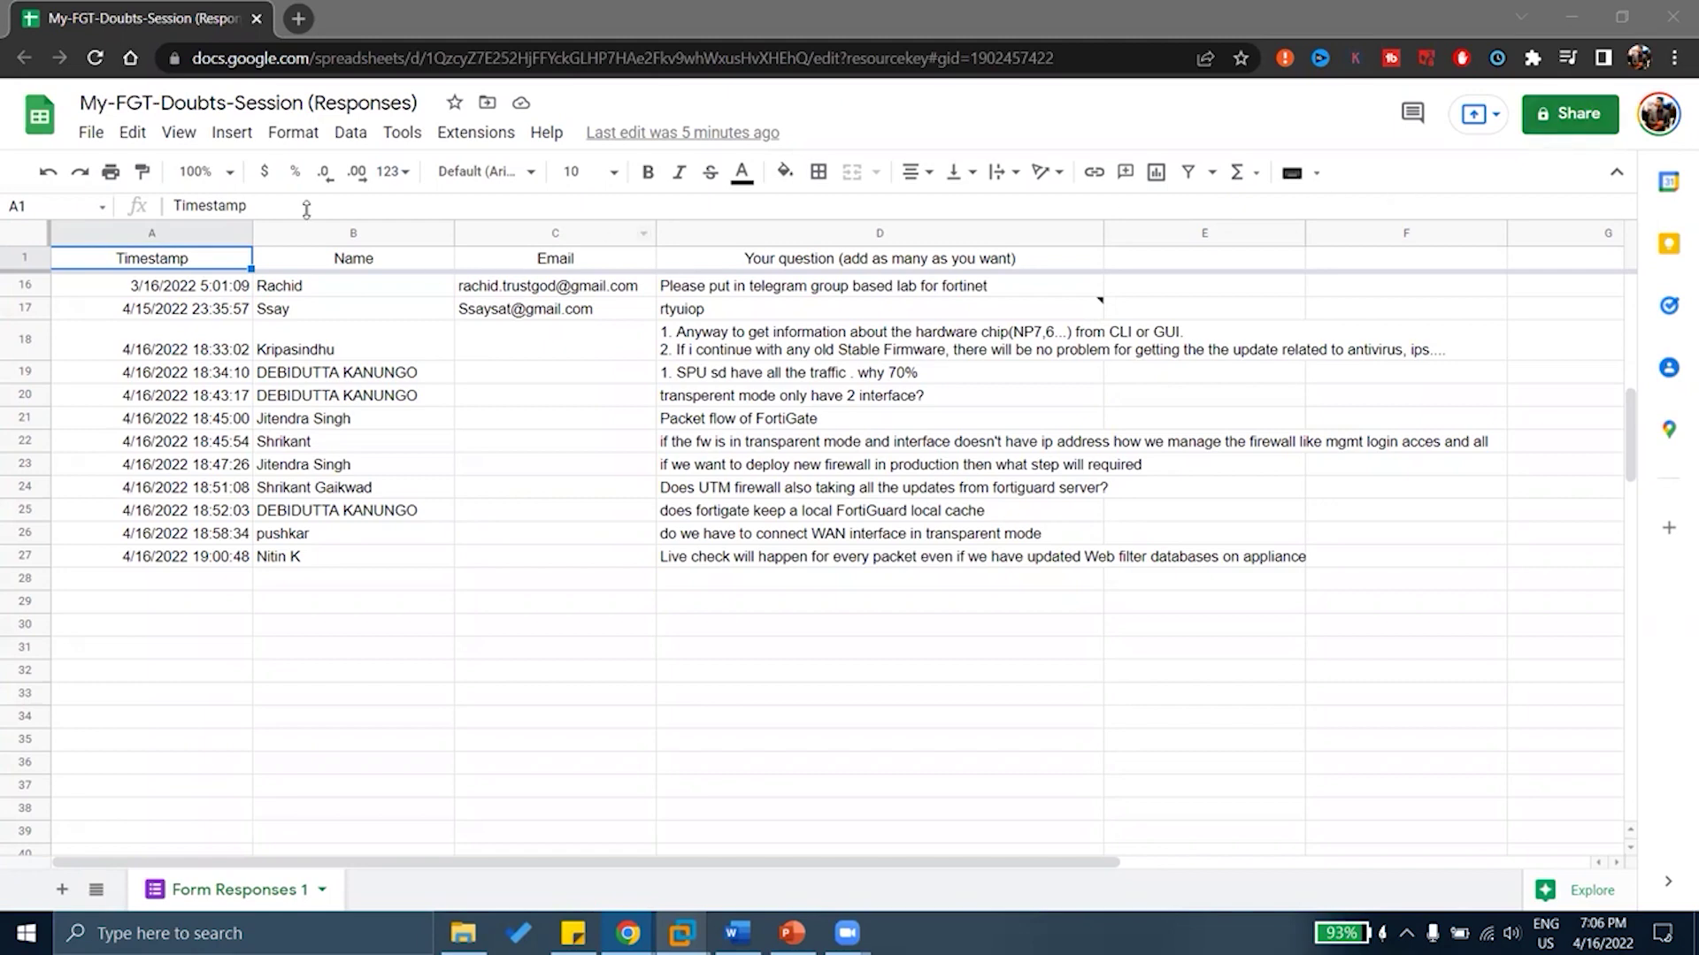
Reload the Form Responses sheet, review the new questions, then return to the EVE-NG lab
click(96, 58)
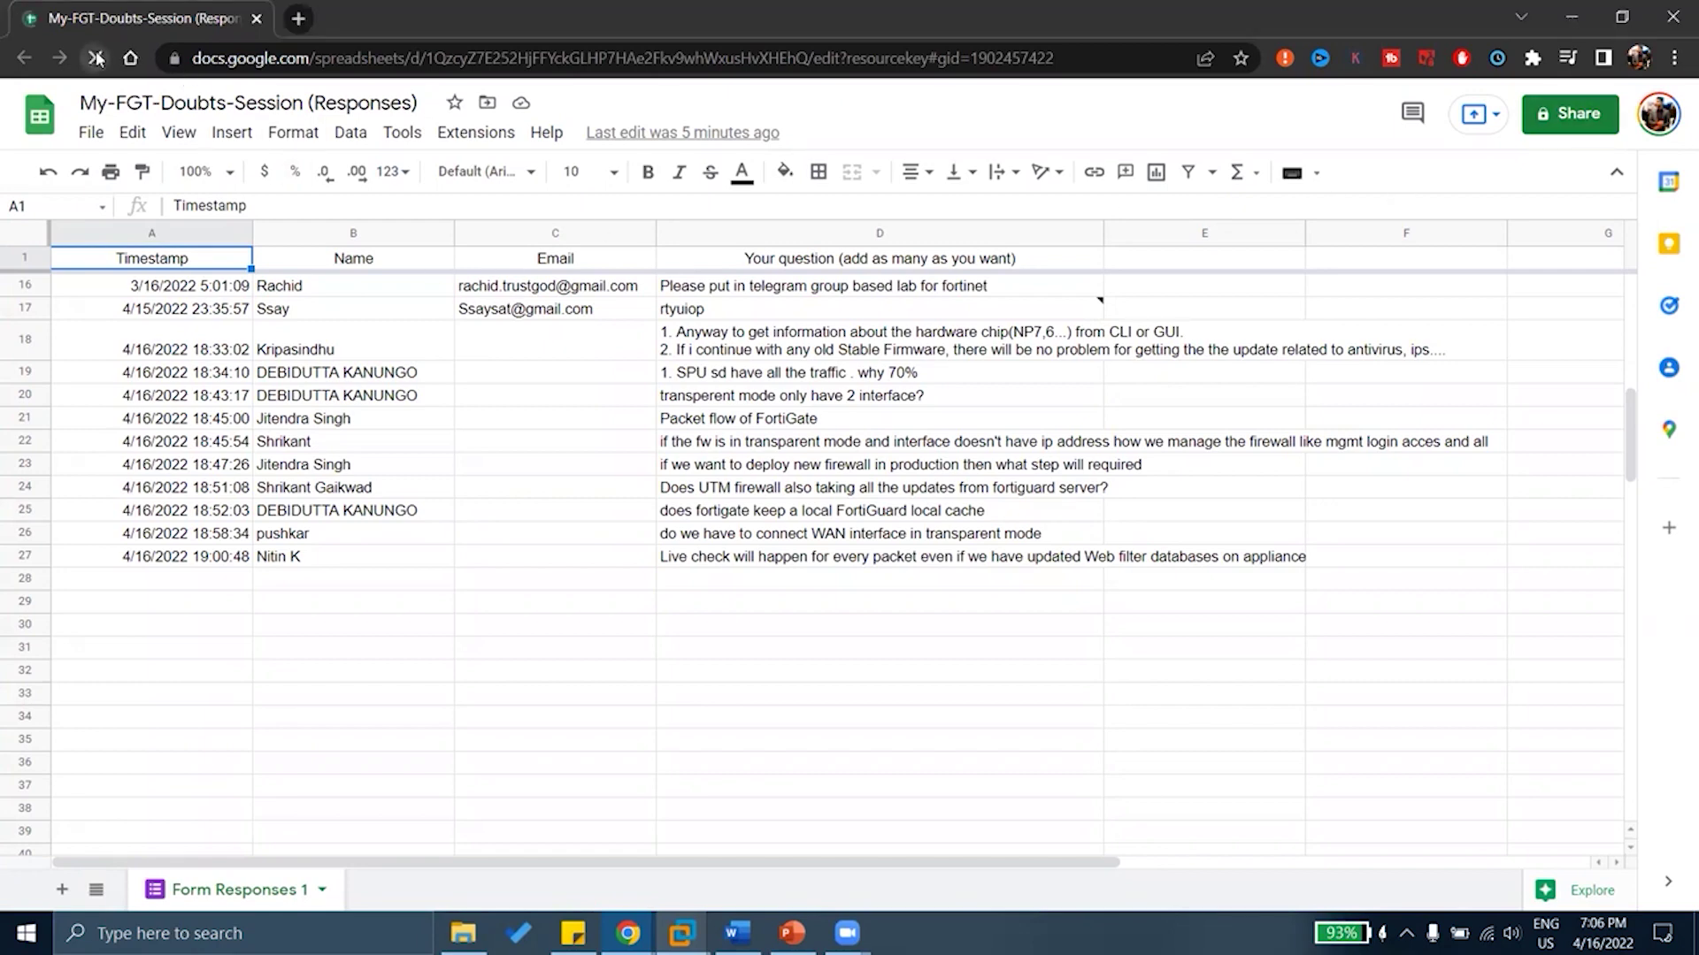
scroll(596, 553, down, 4)
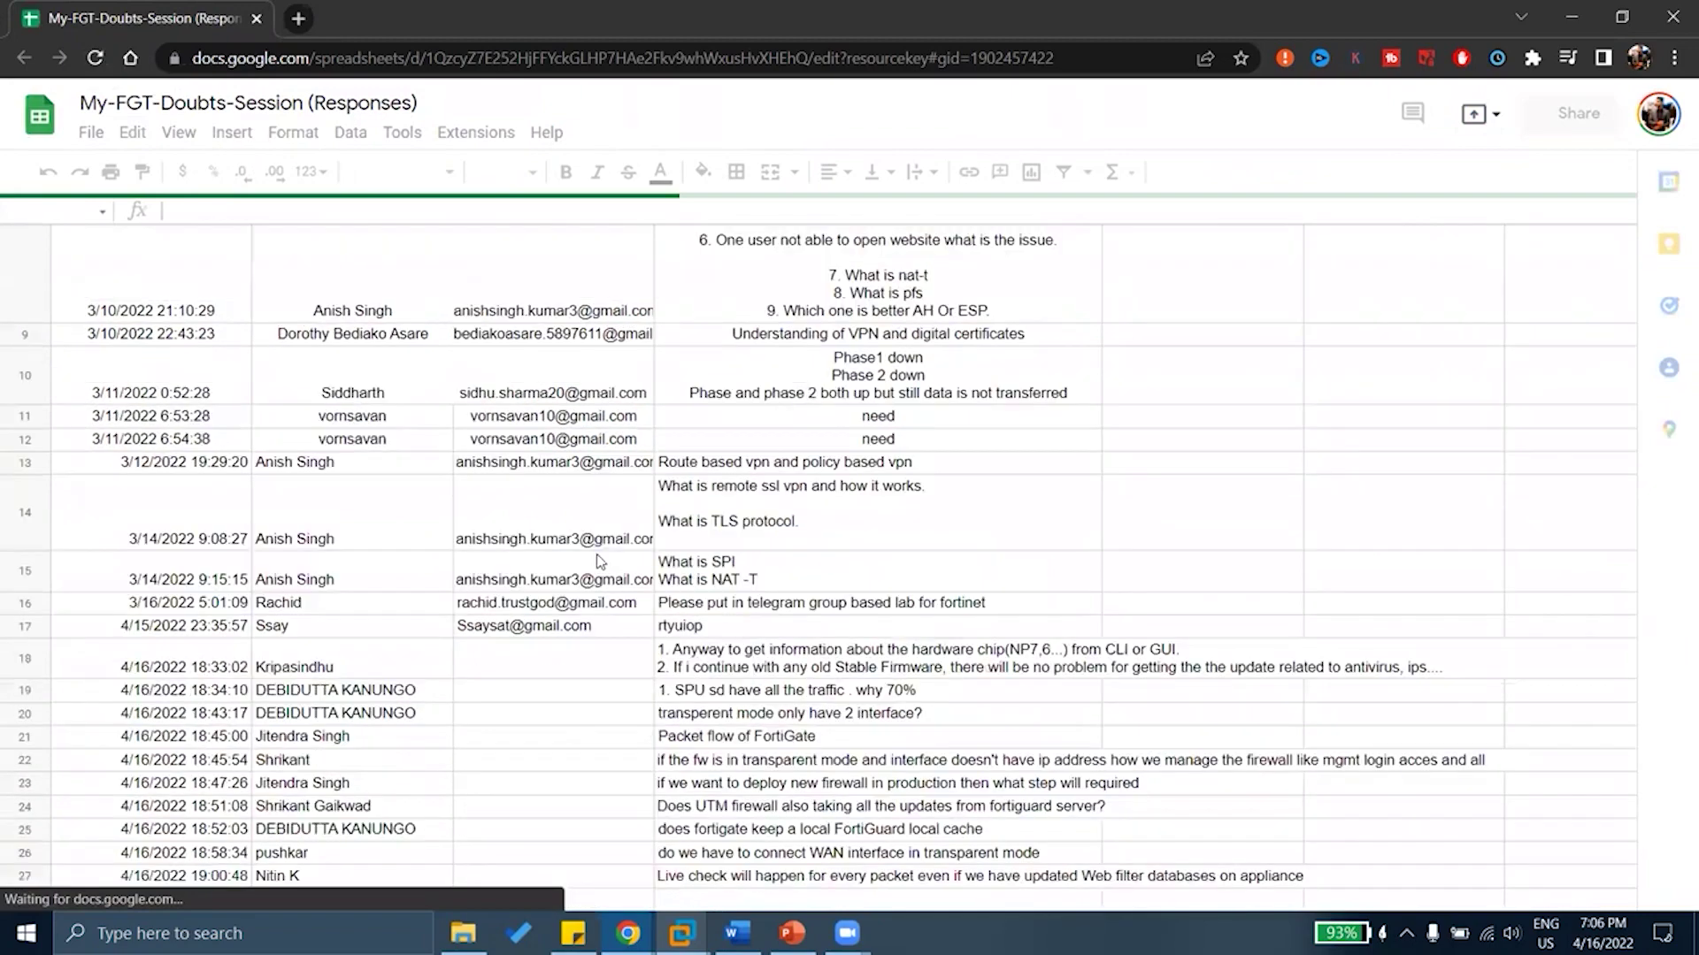
scroll(596, 554, down, 5)
scroll(597, 553, down, 2)
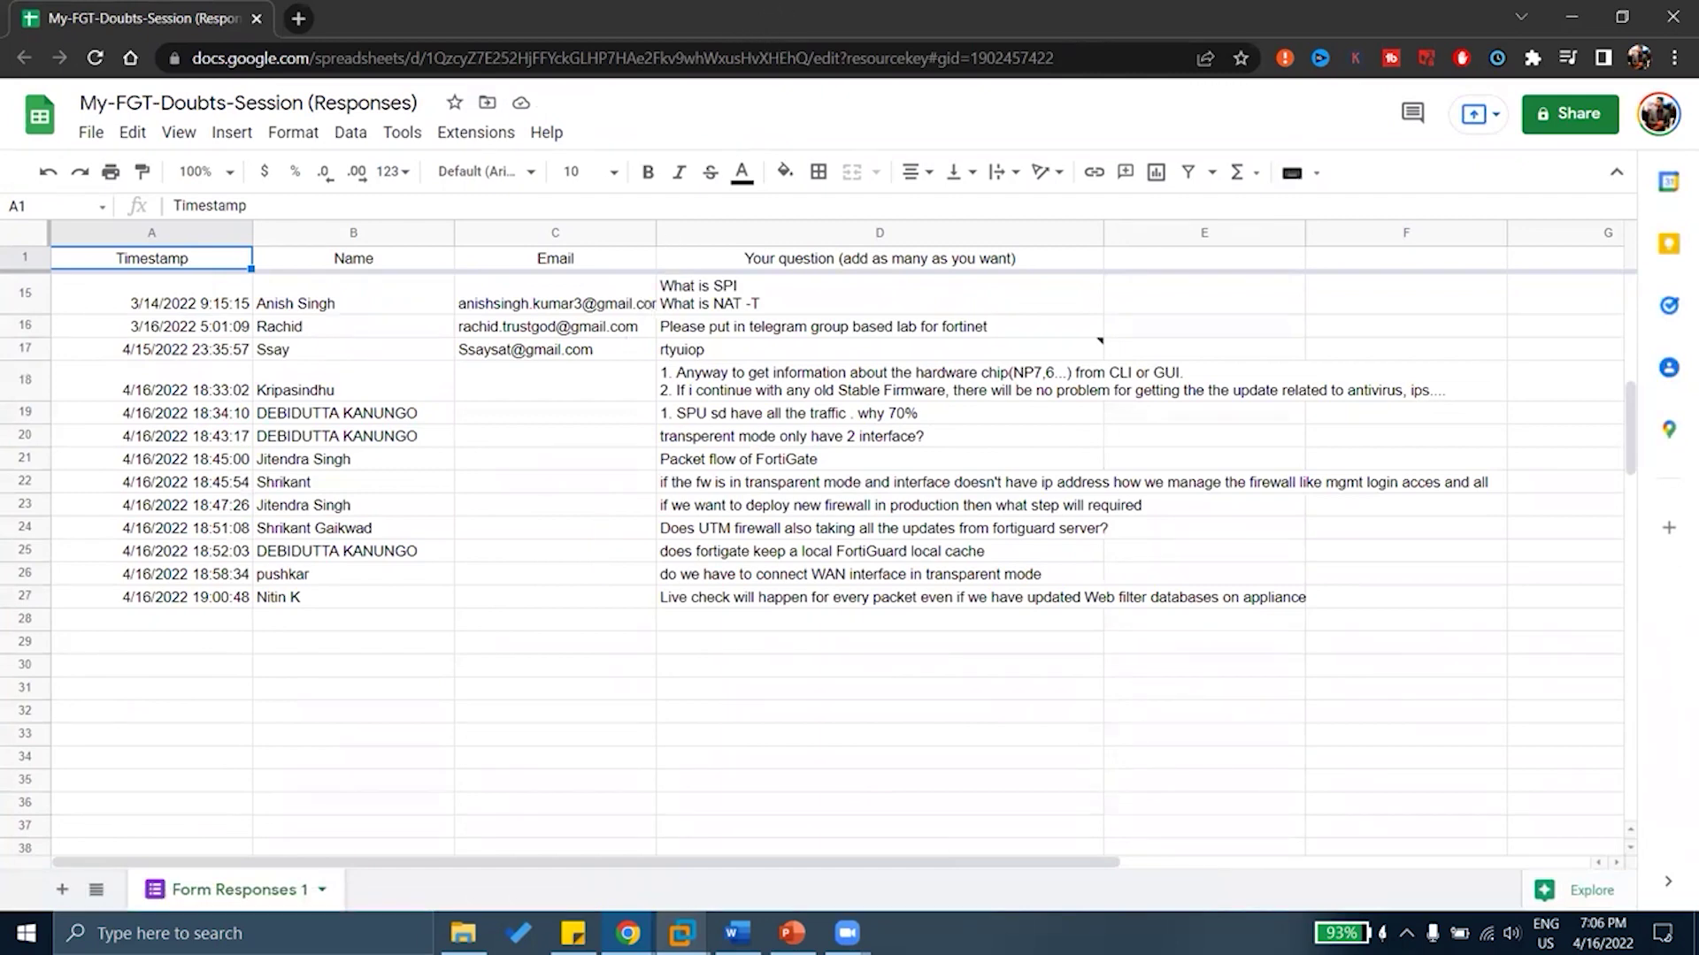
key(alt+Tab)
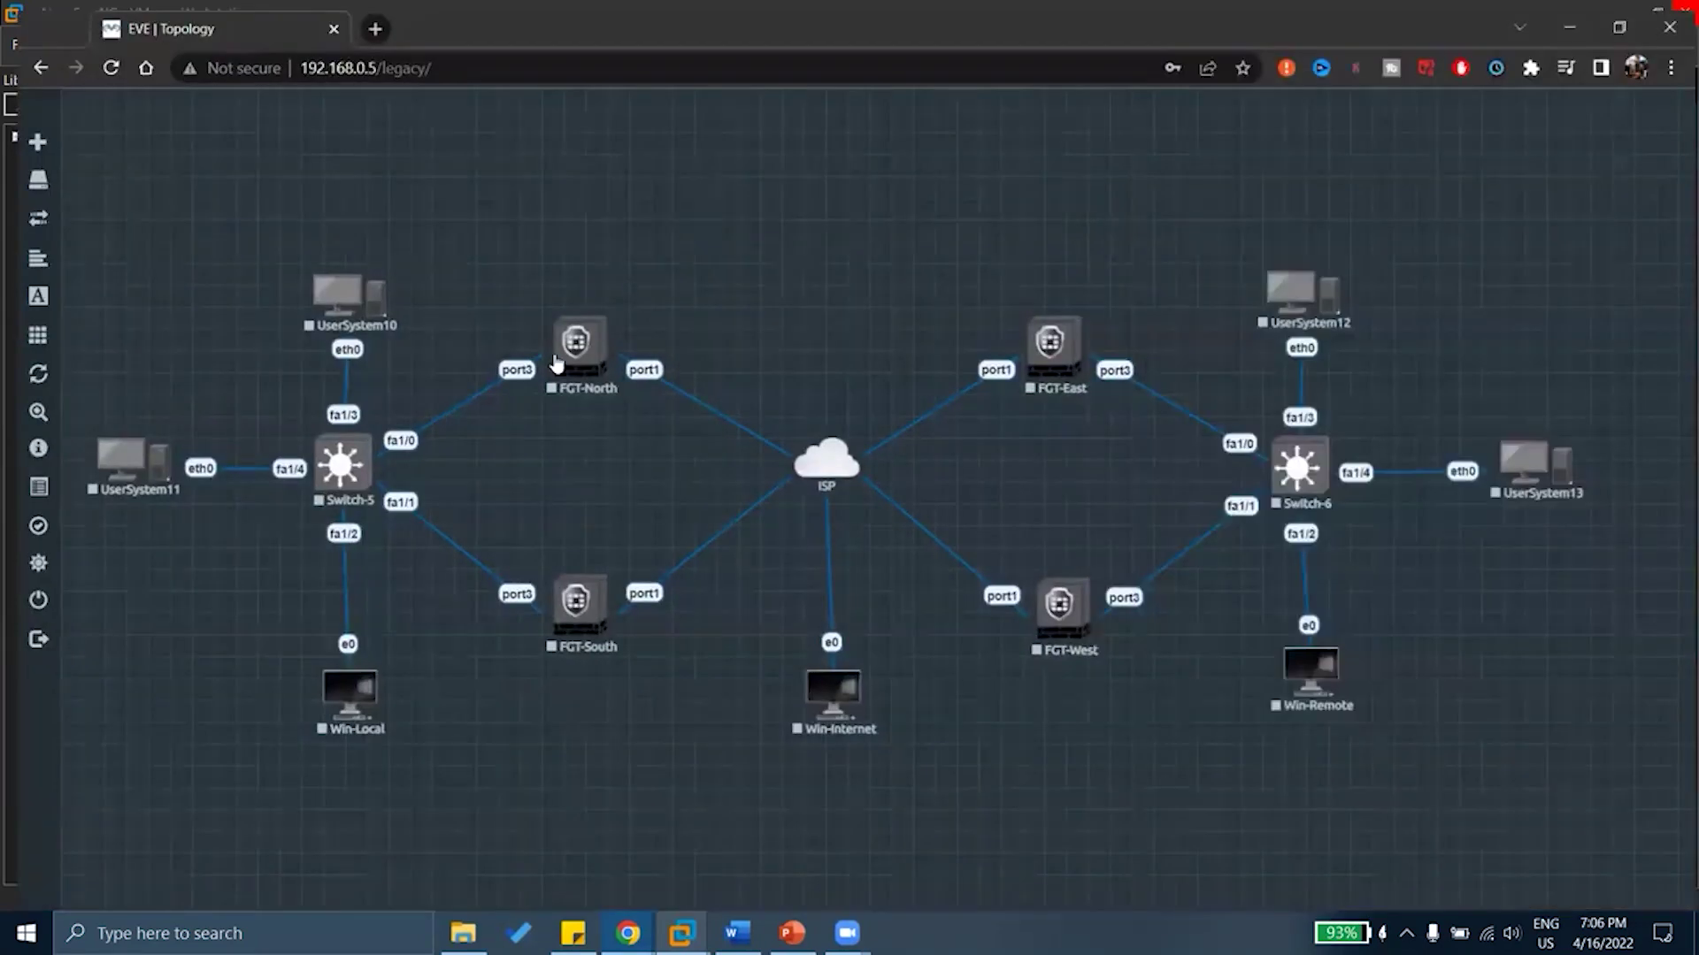
Start the FGT-North firewall node from its right-click menu
right_click(567, 350)
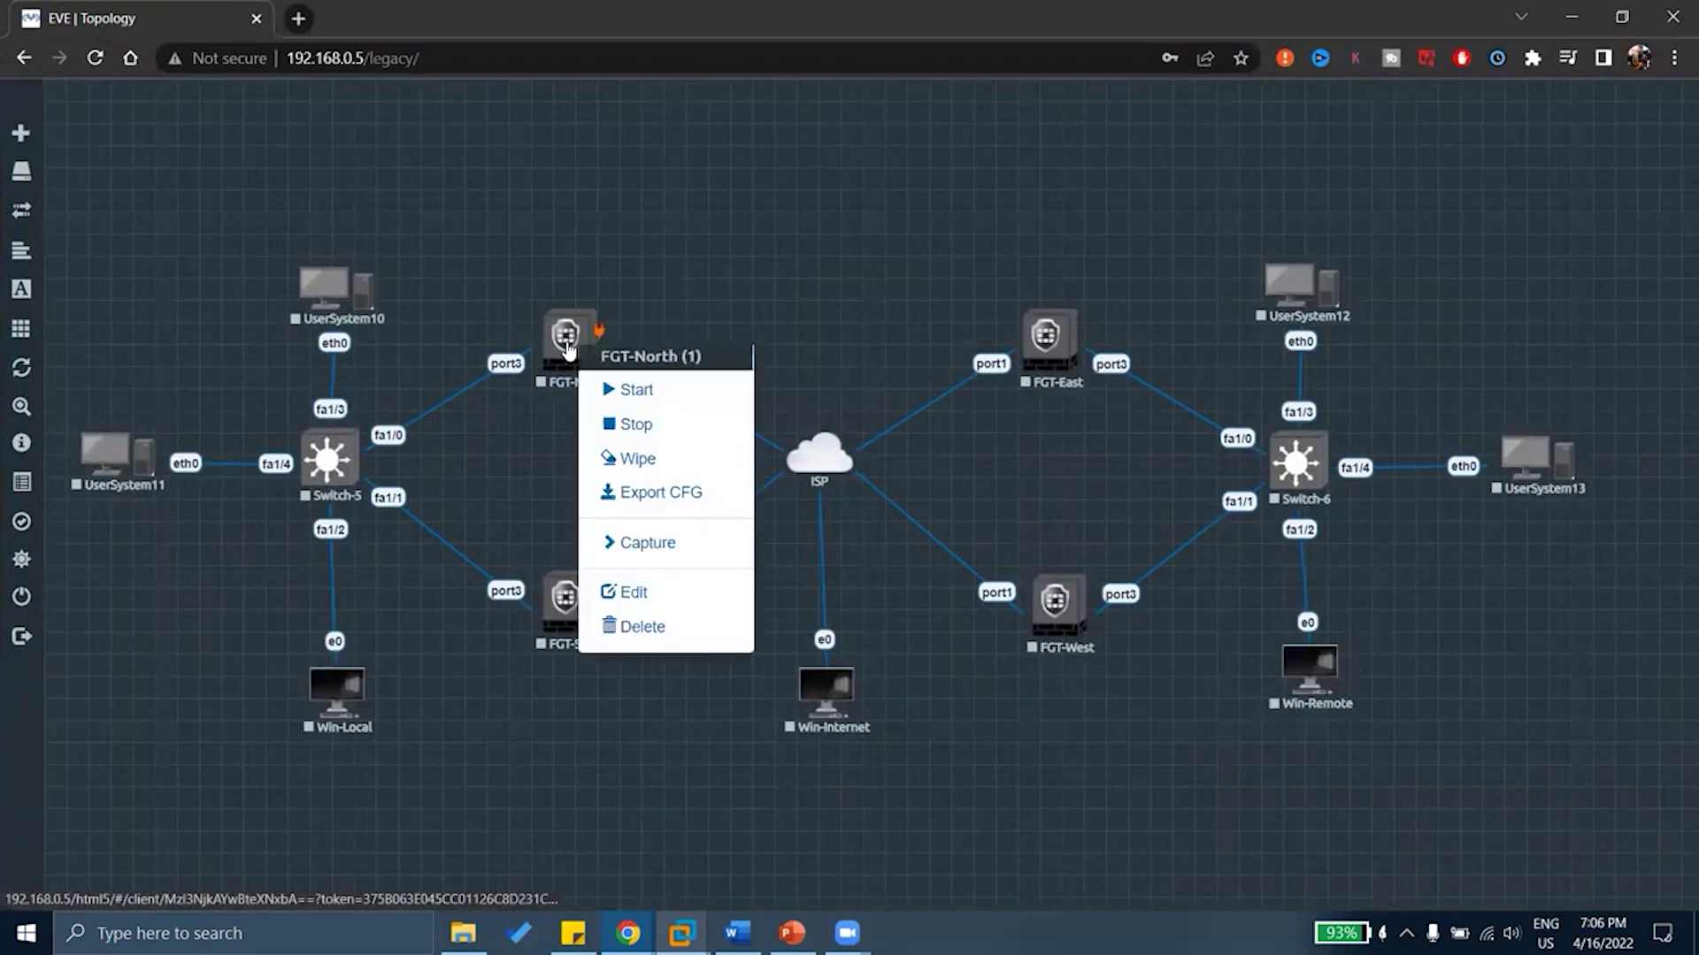
click(615, 398)
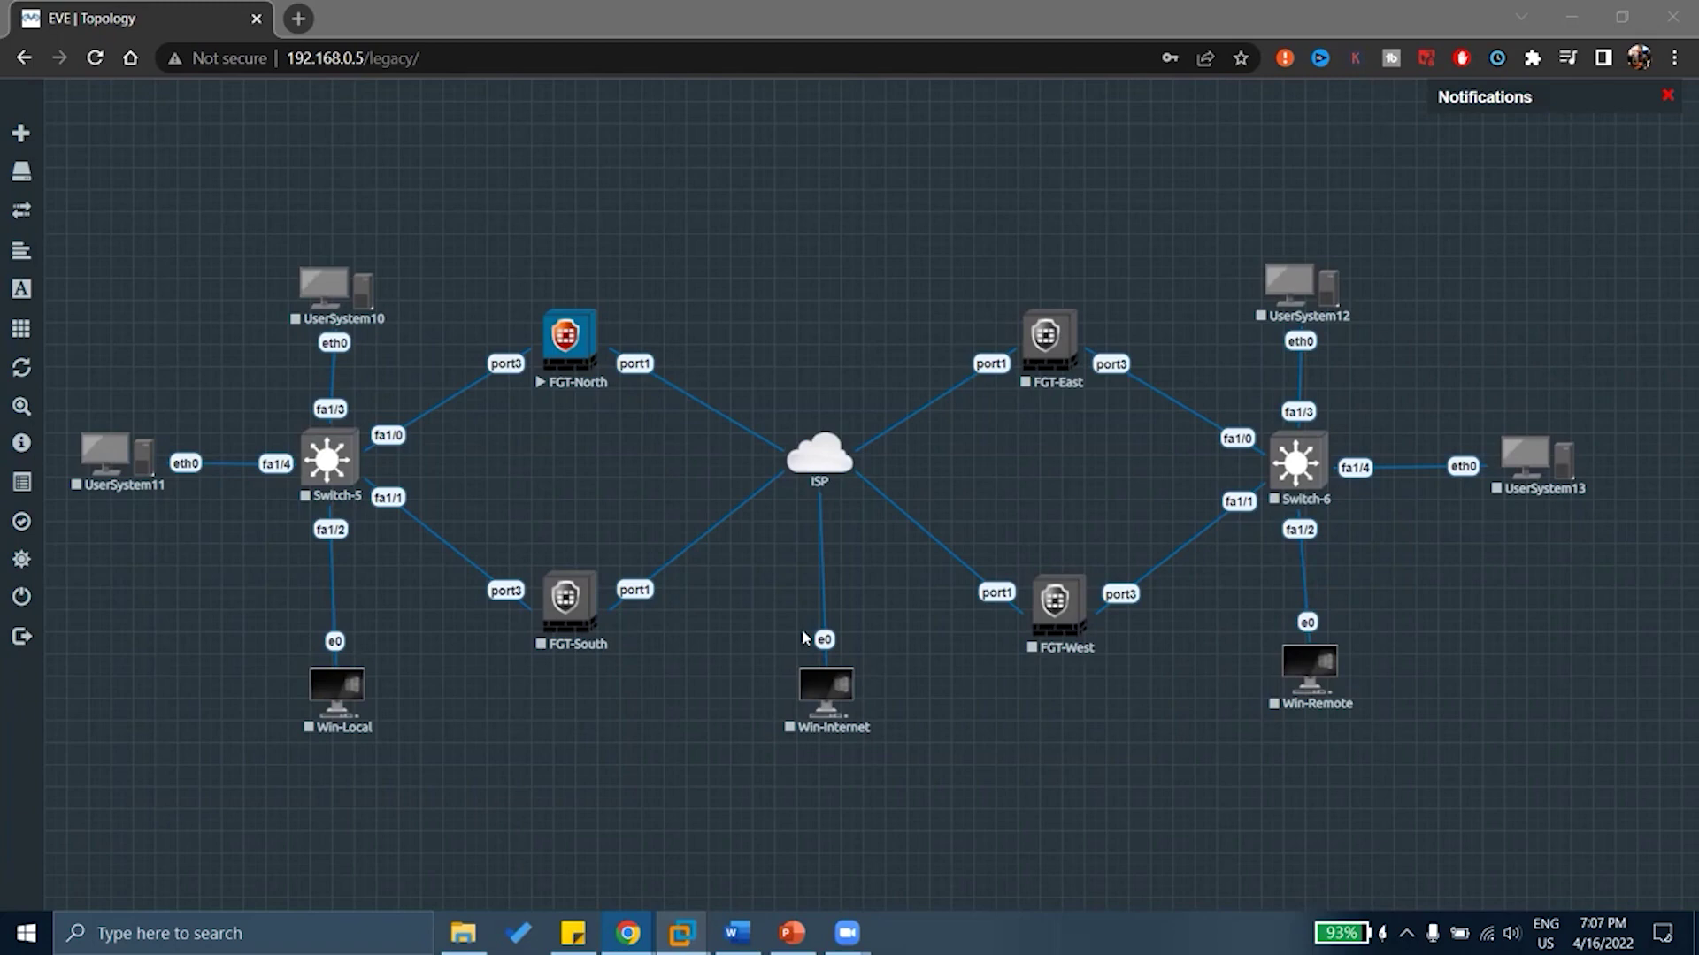
click(836, 253)
Try the FGT-North console, then log out and back into EVE-NG as admin
click(982, 292)
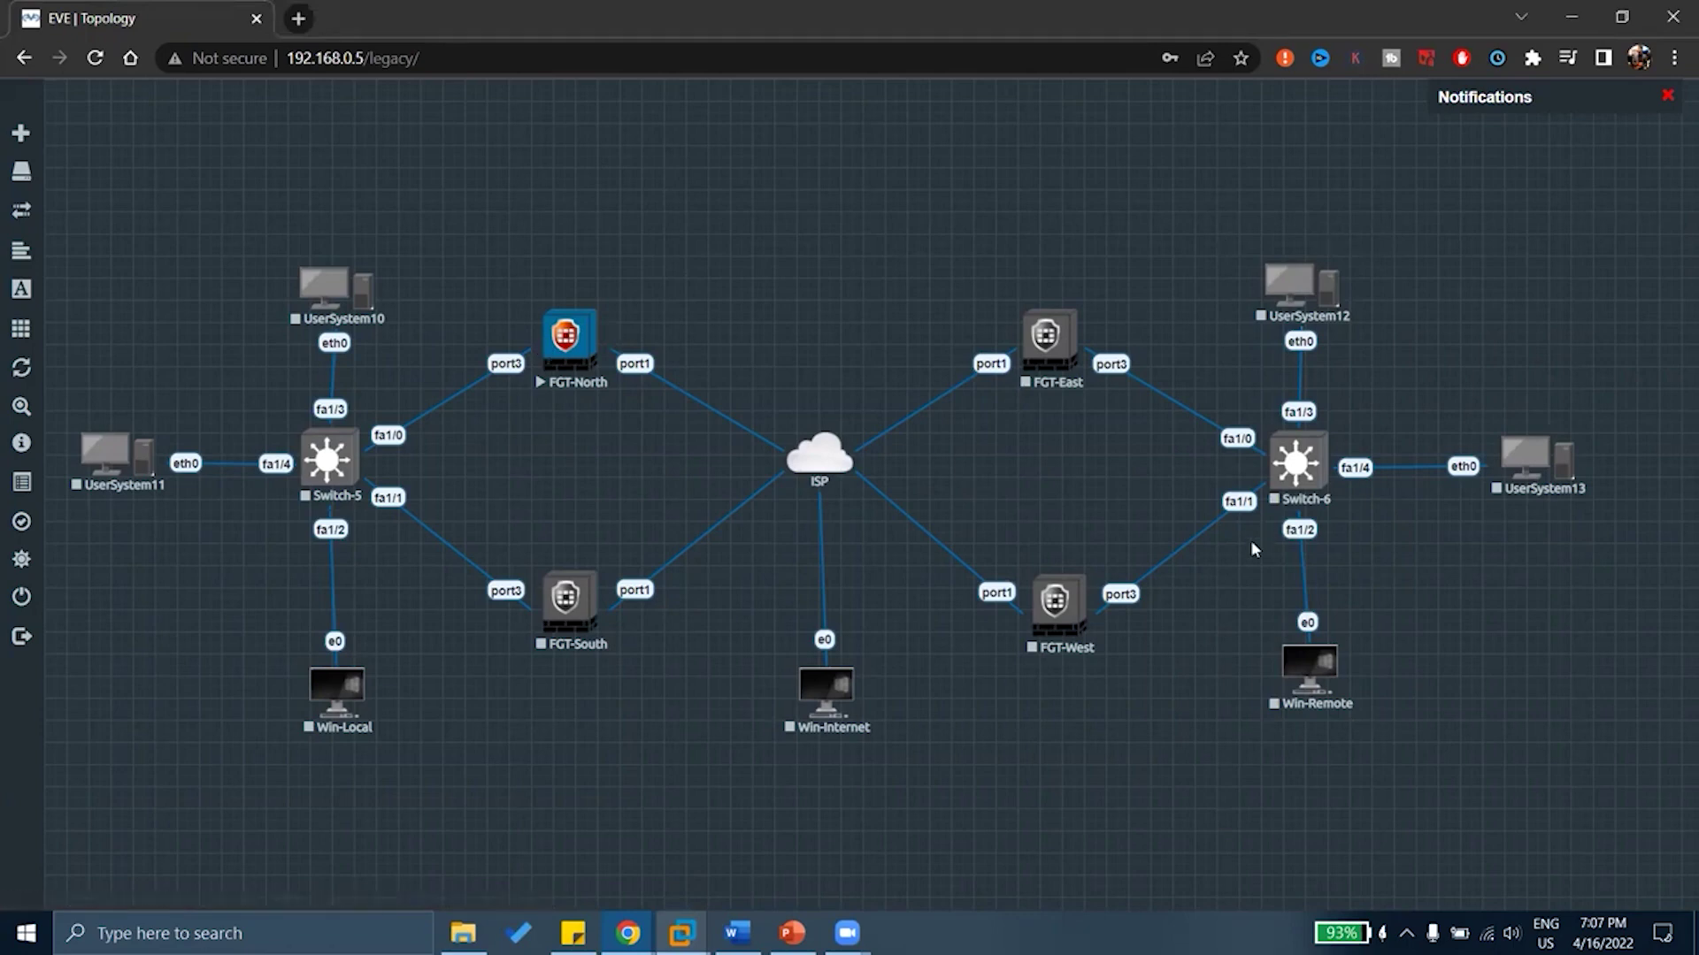
click(564, 343)
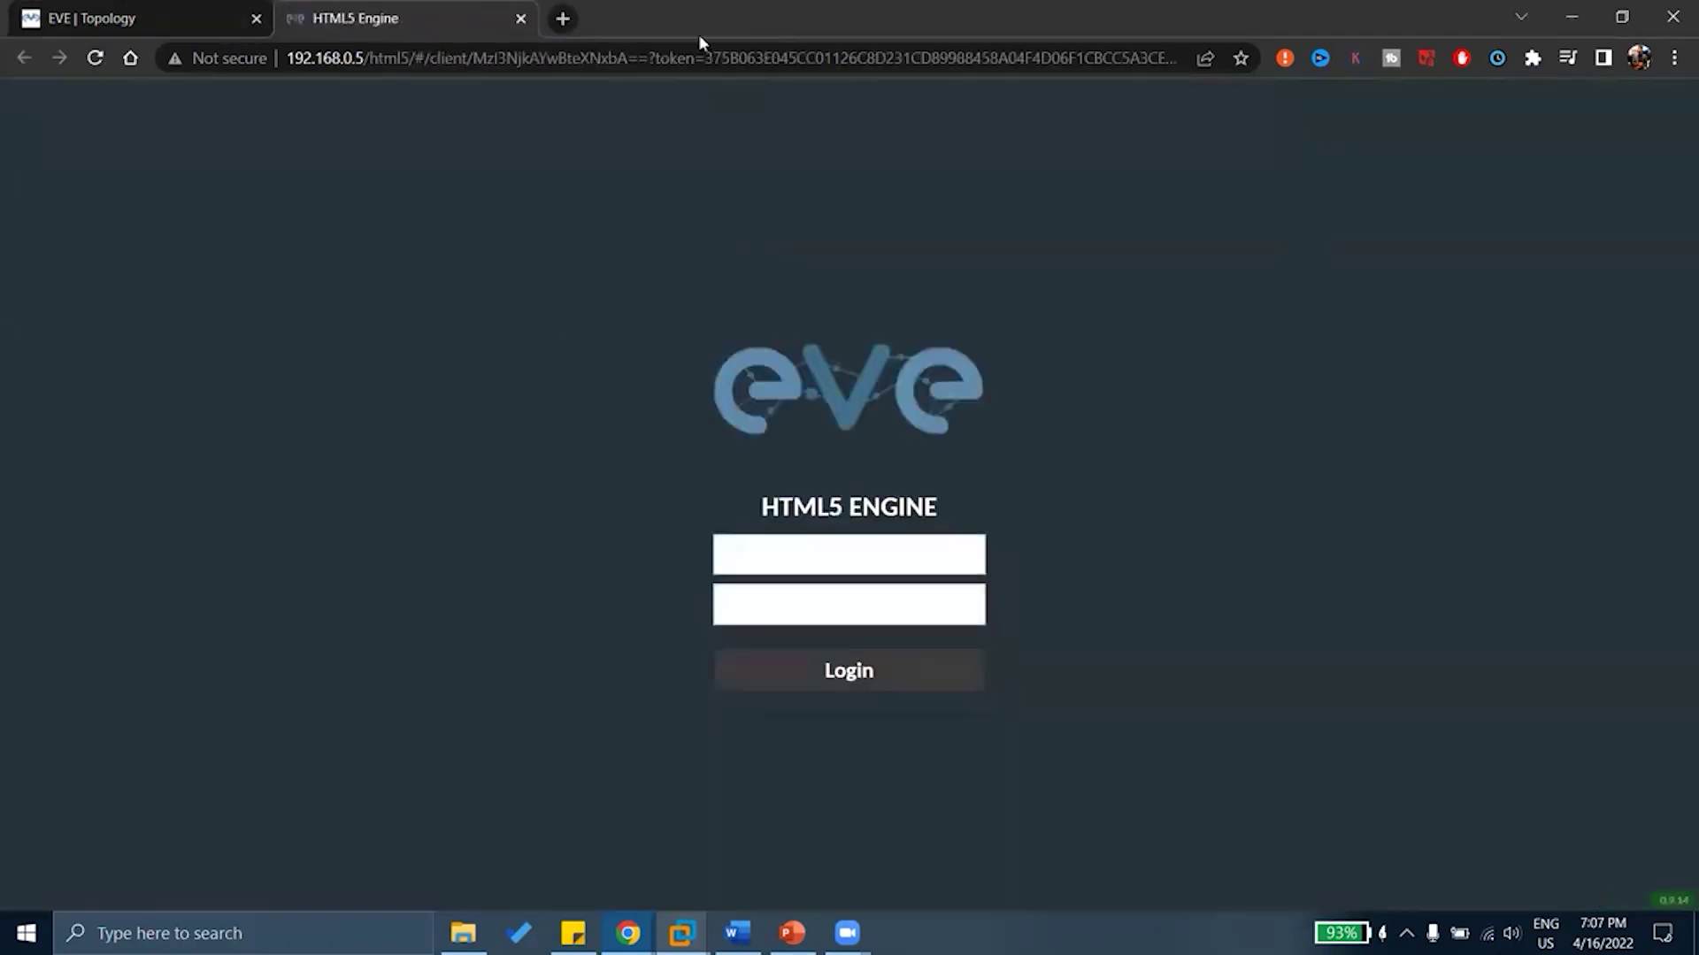
click(520, 18)
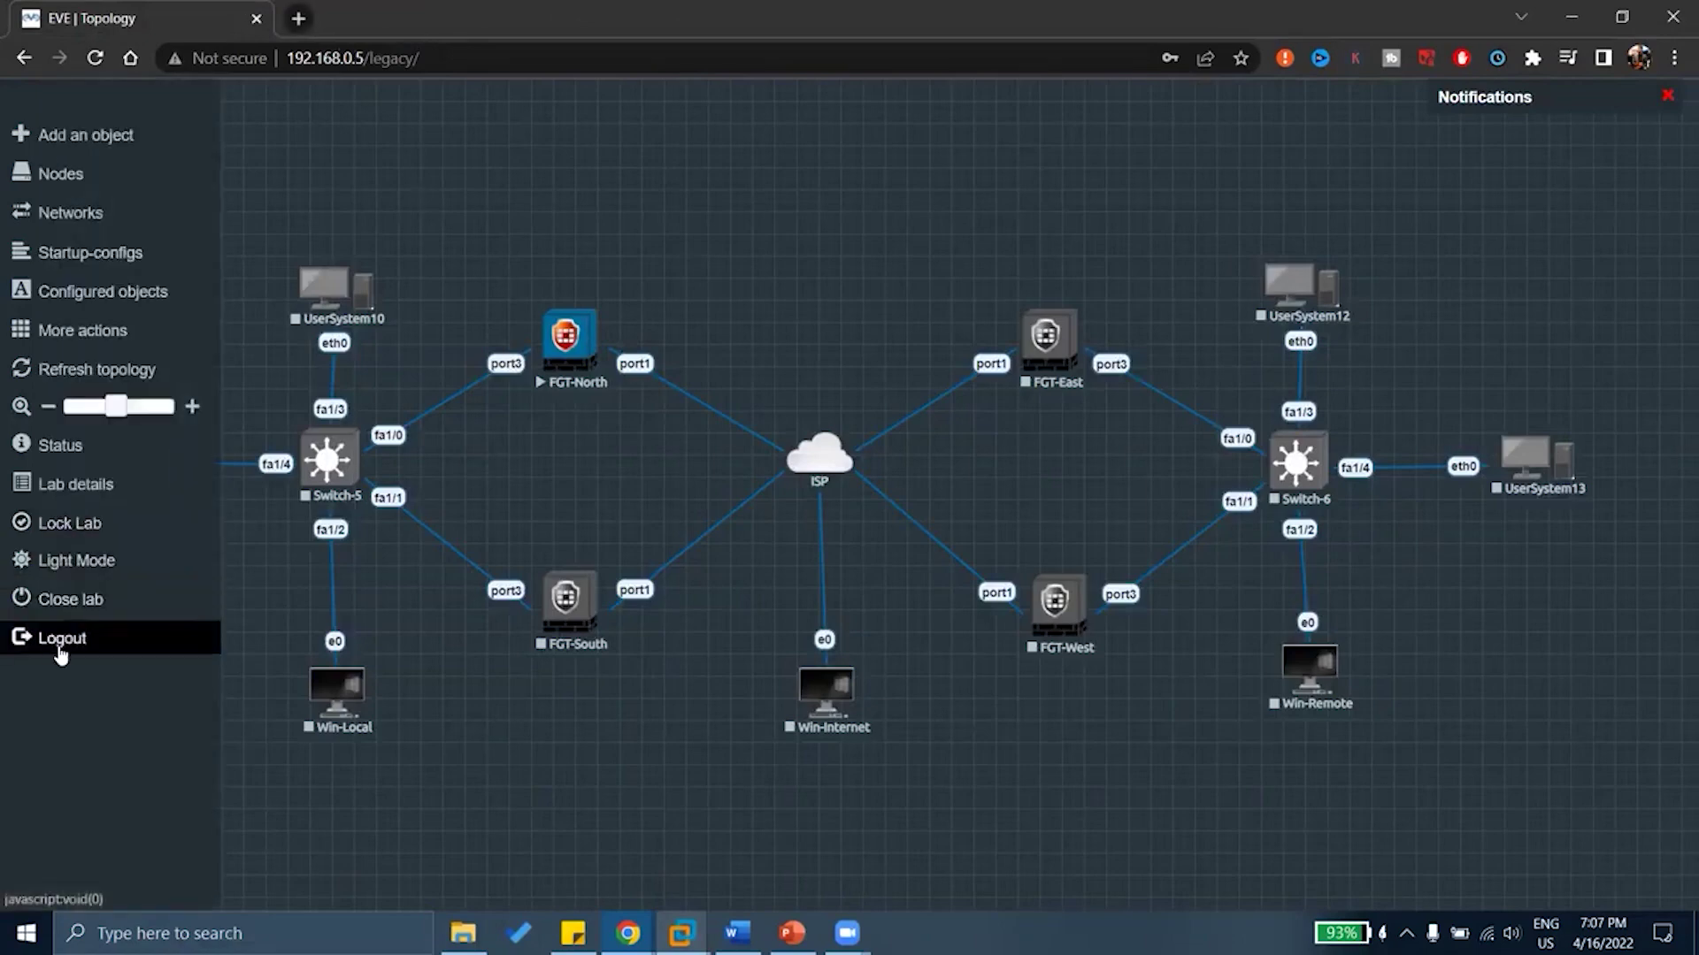
click(53, 645)
click(796, 486)
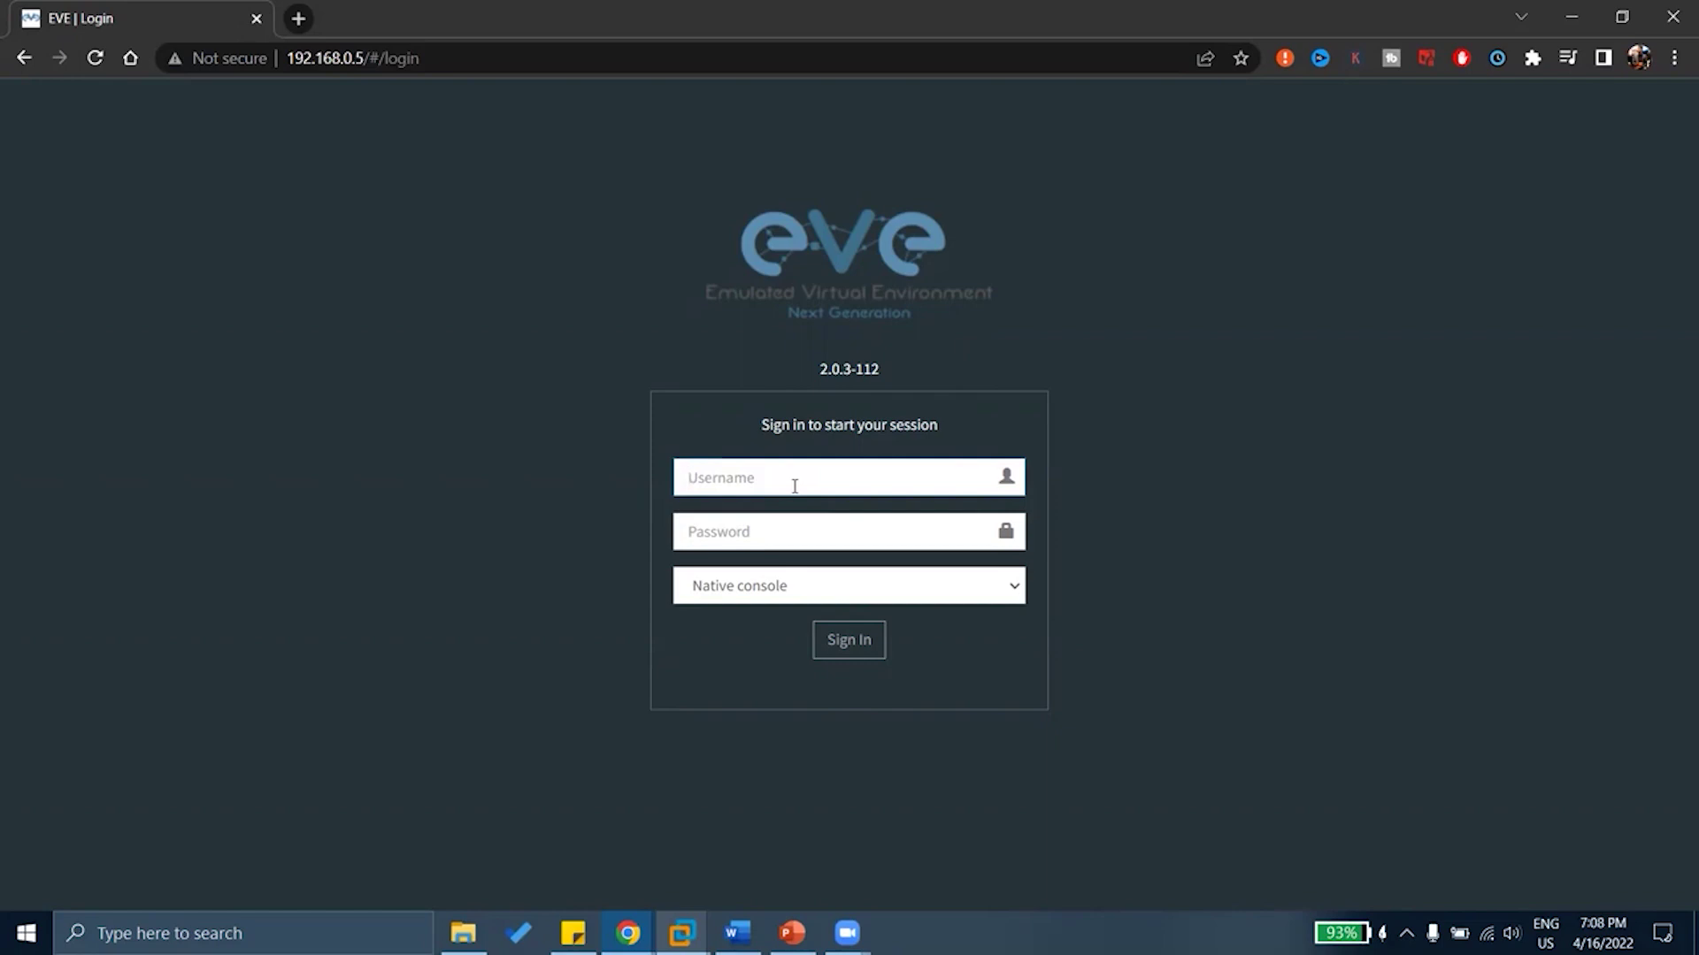
text(admin)
key(Tab)
text(eve)
key(Return)
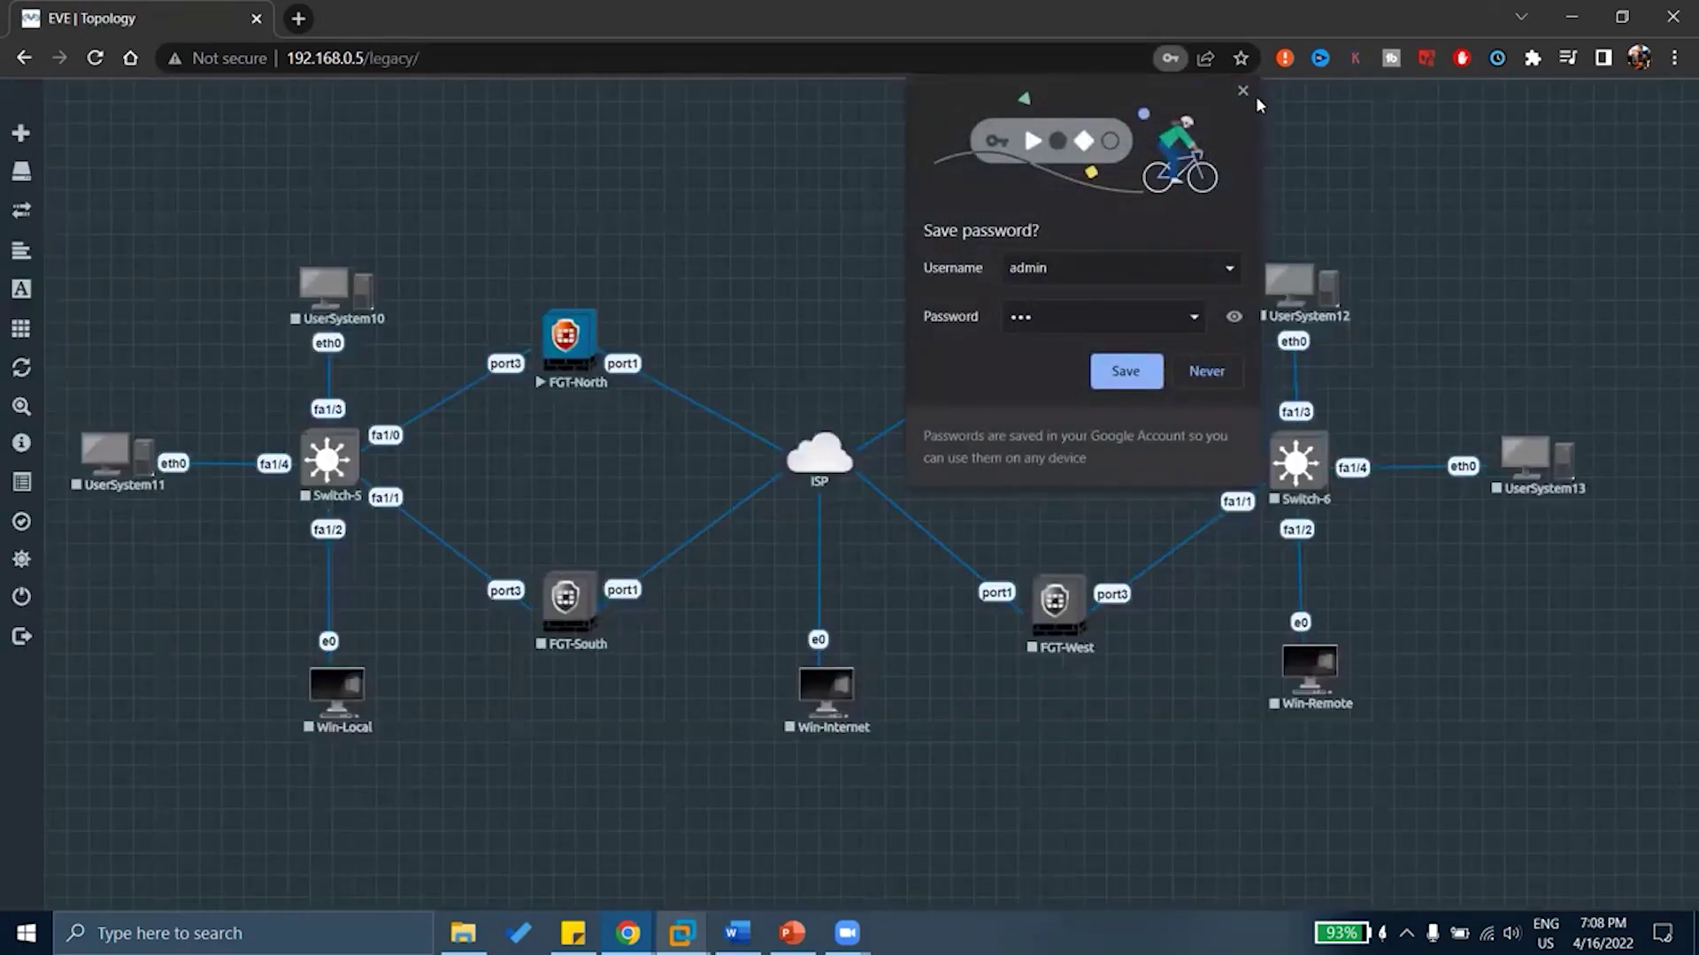
click(1243, 89)
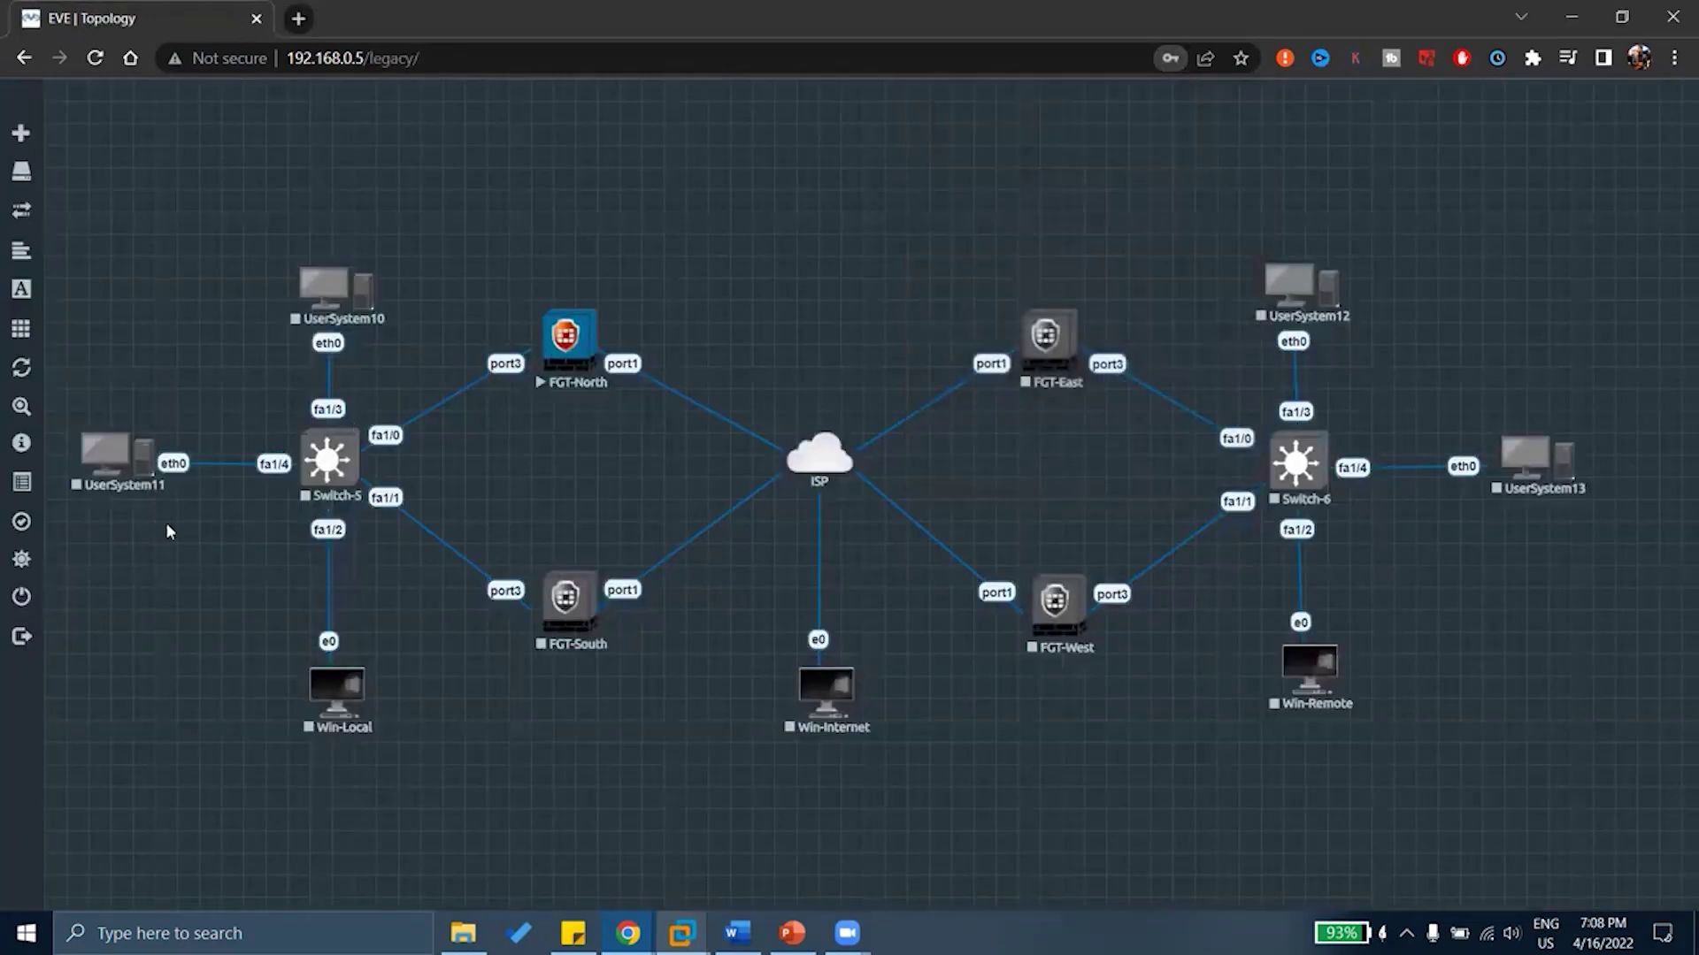
Log in to EVE-NG again as admin using the Html5 console type
click(44, 641)
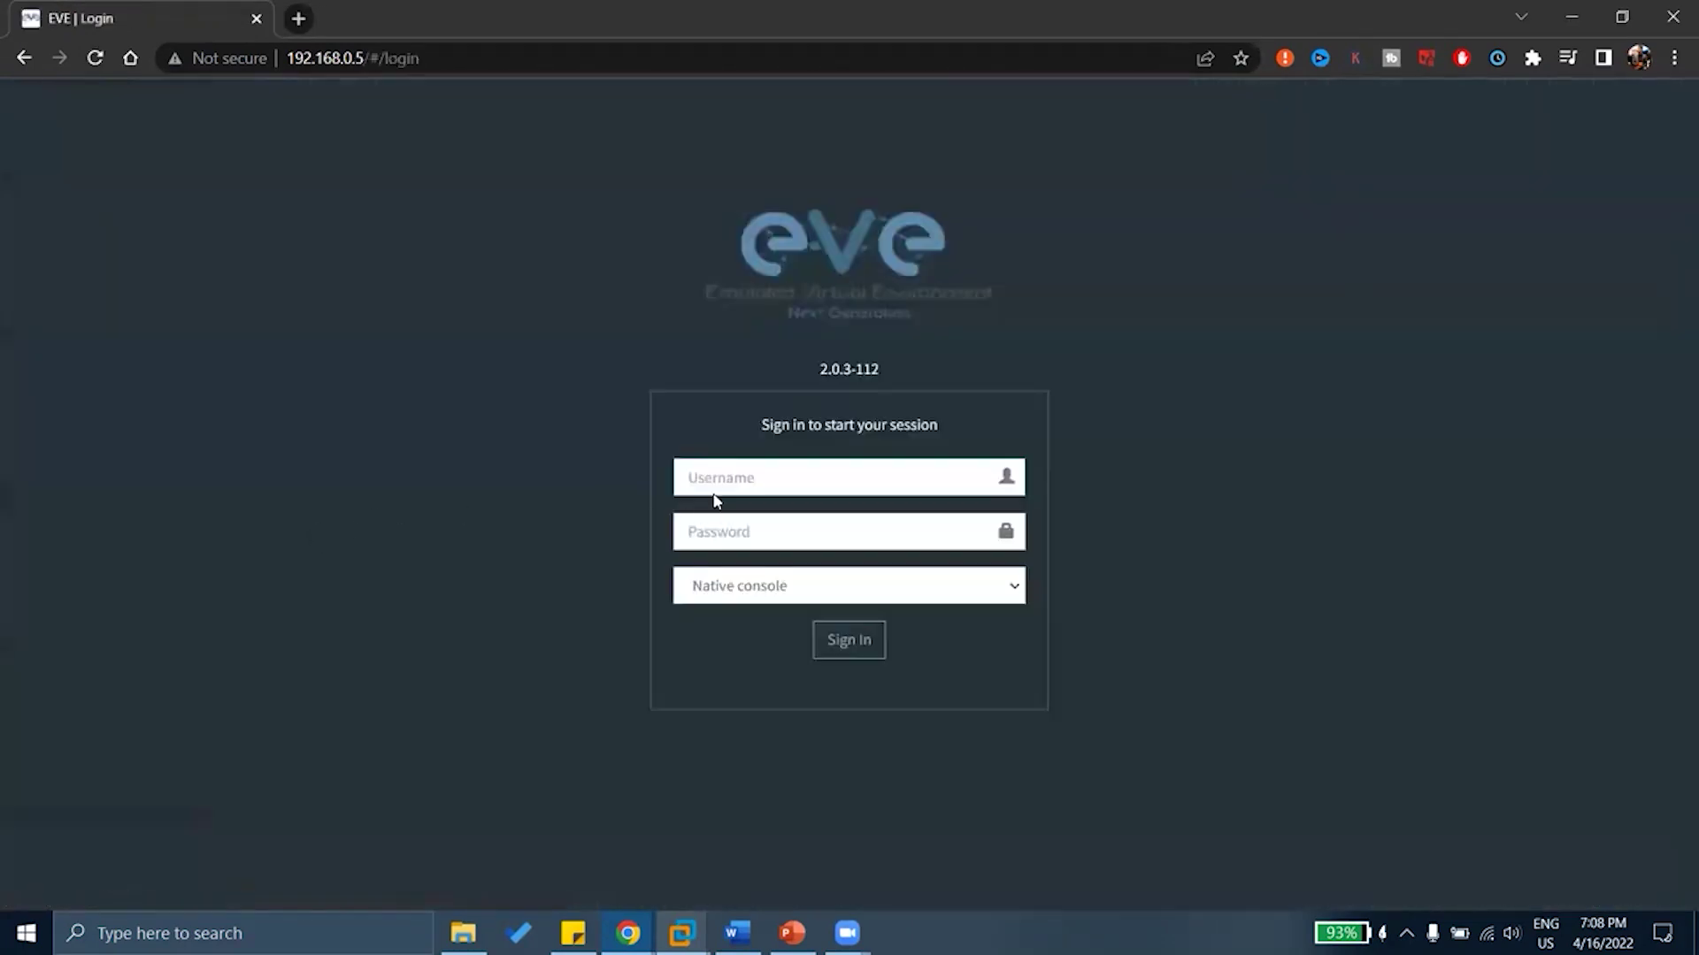
click(762, 490)
text(admin)
key(Tab)
text(eve)
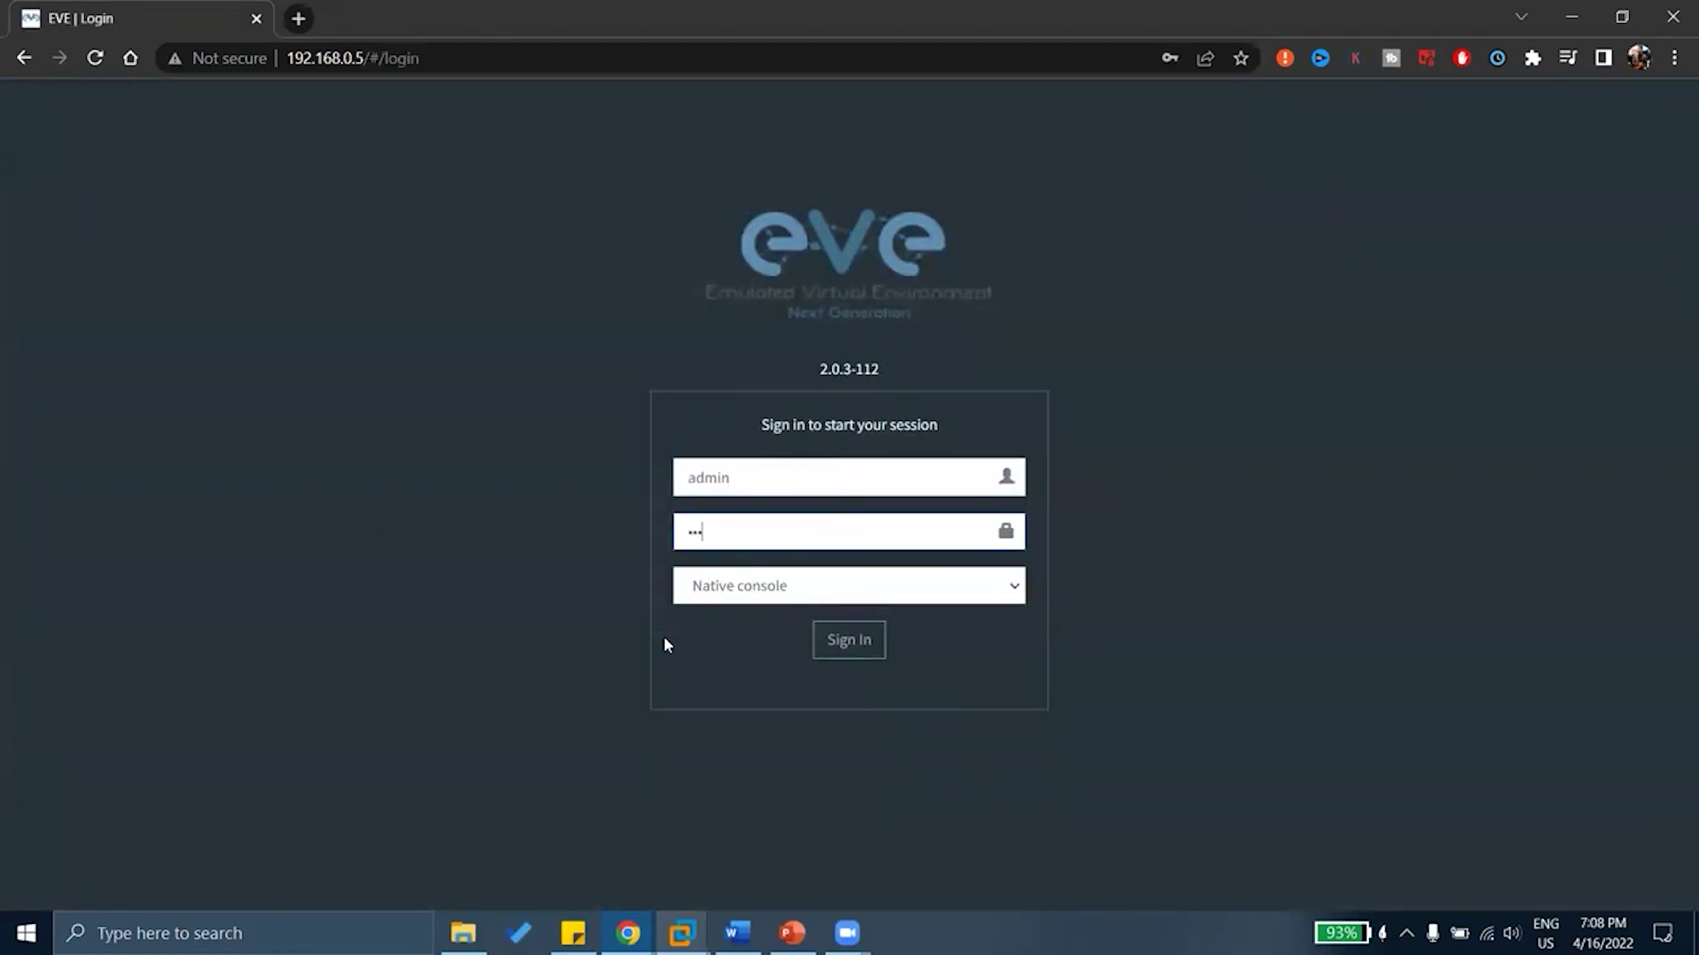
click(747, 588)
click(721, 636)
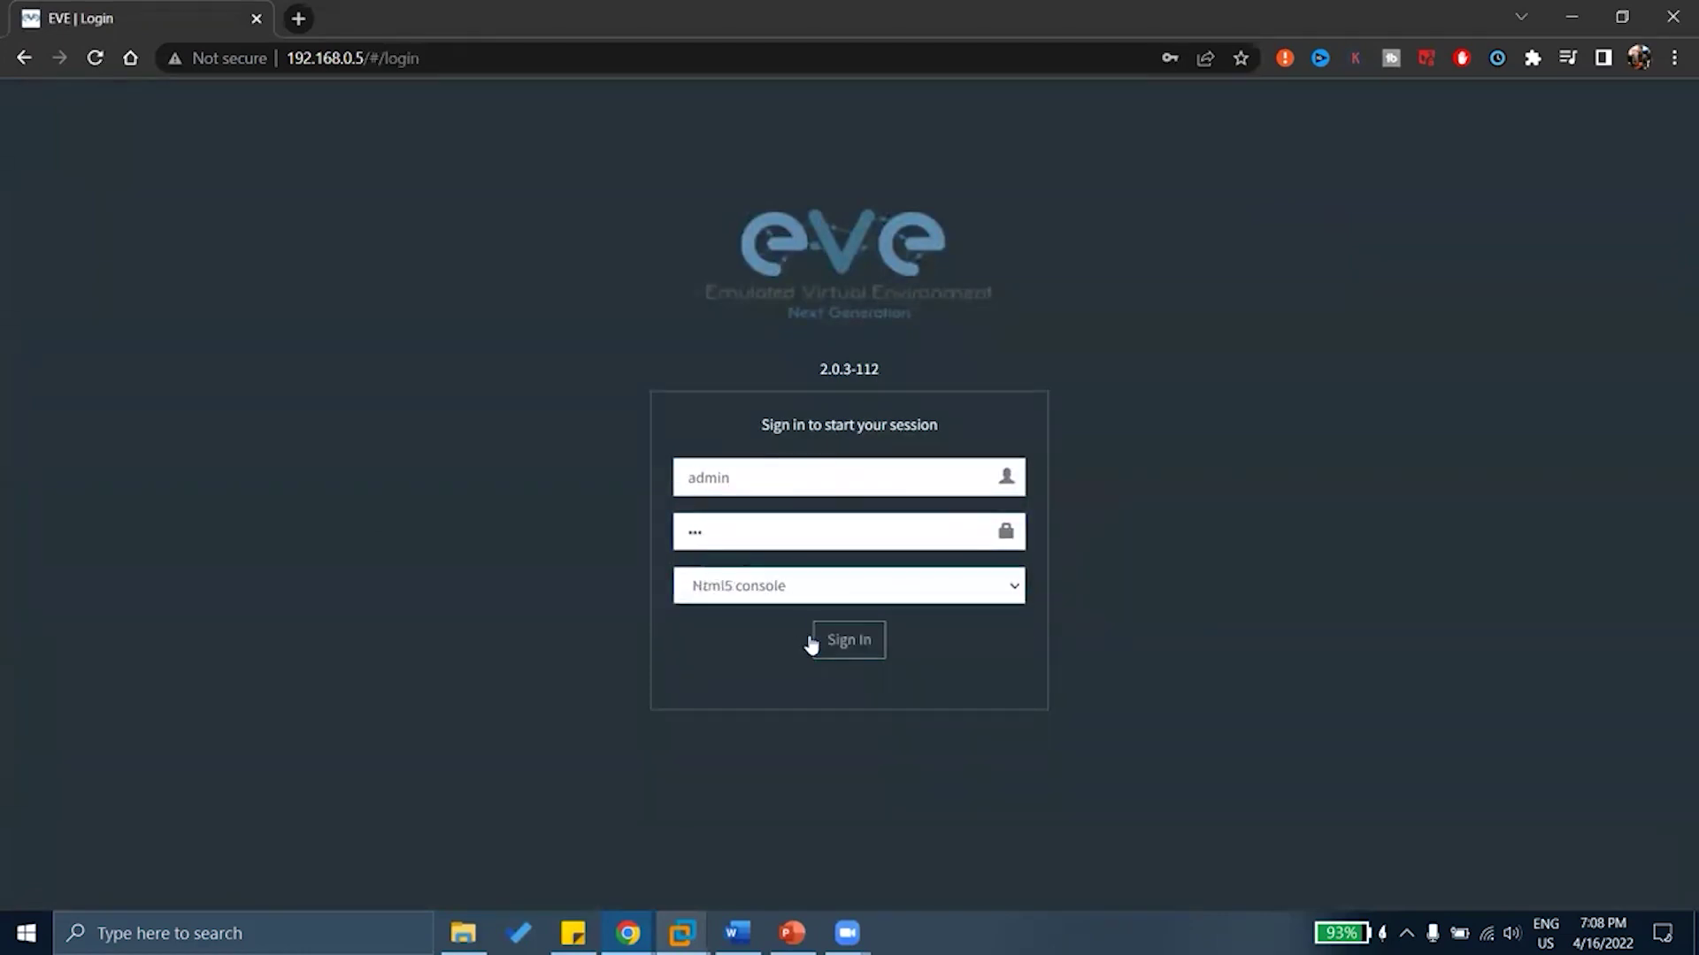
click(839, 639)
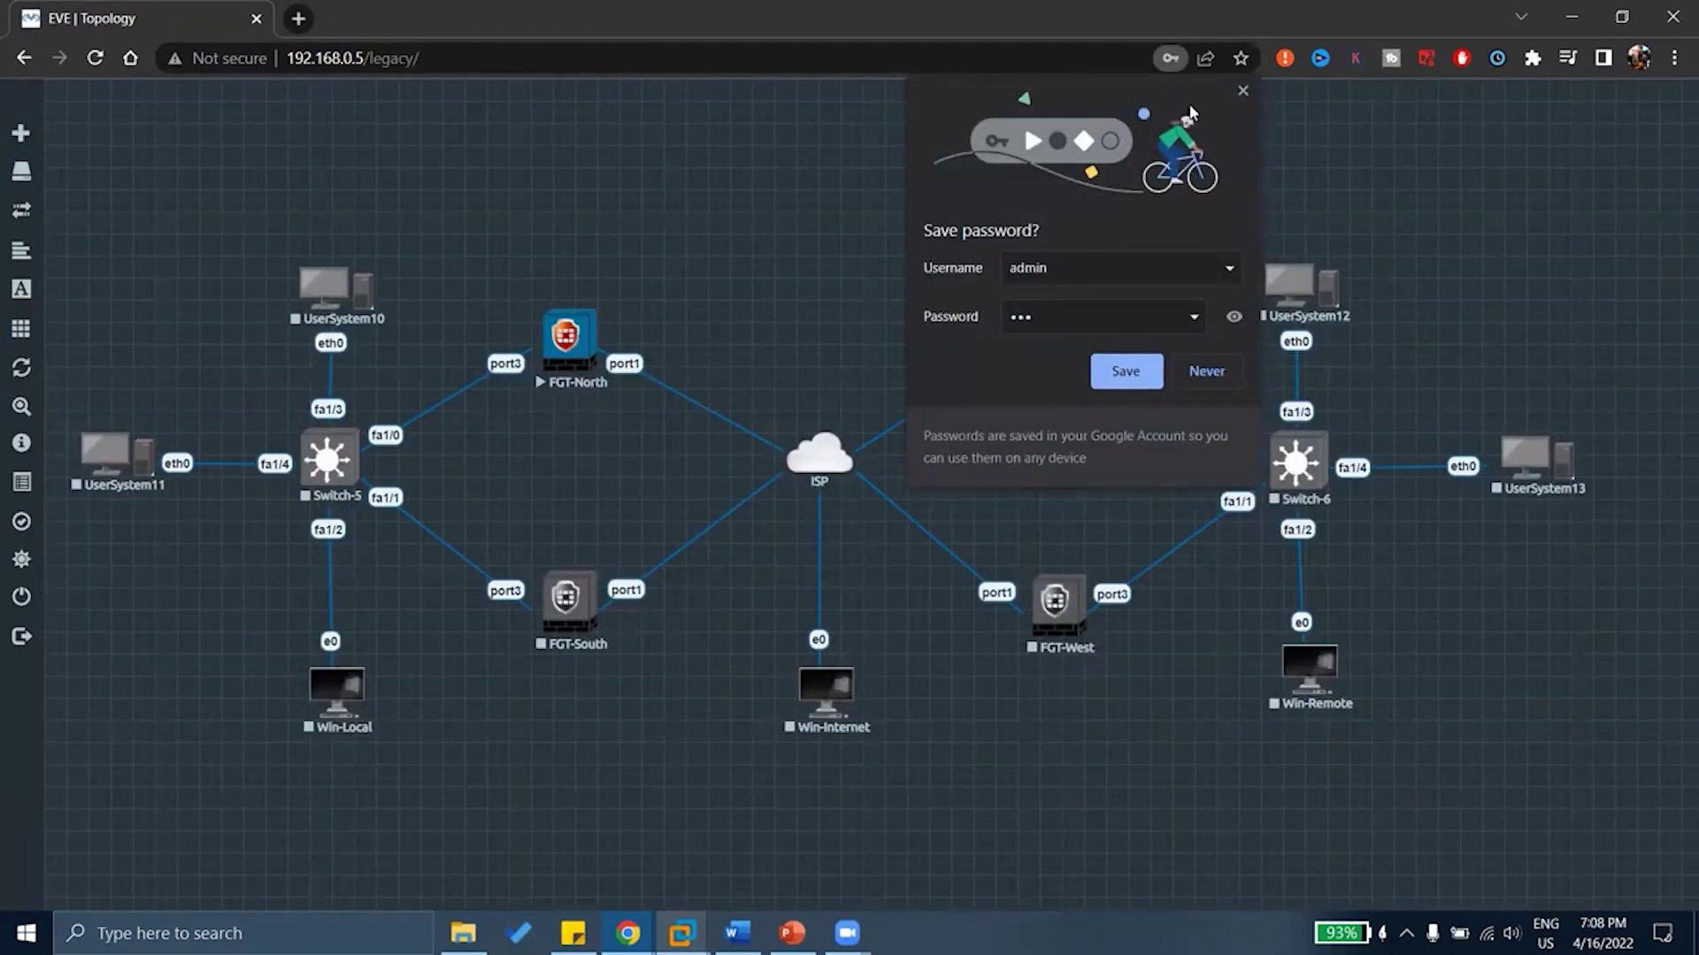
click(1242, 91)
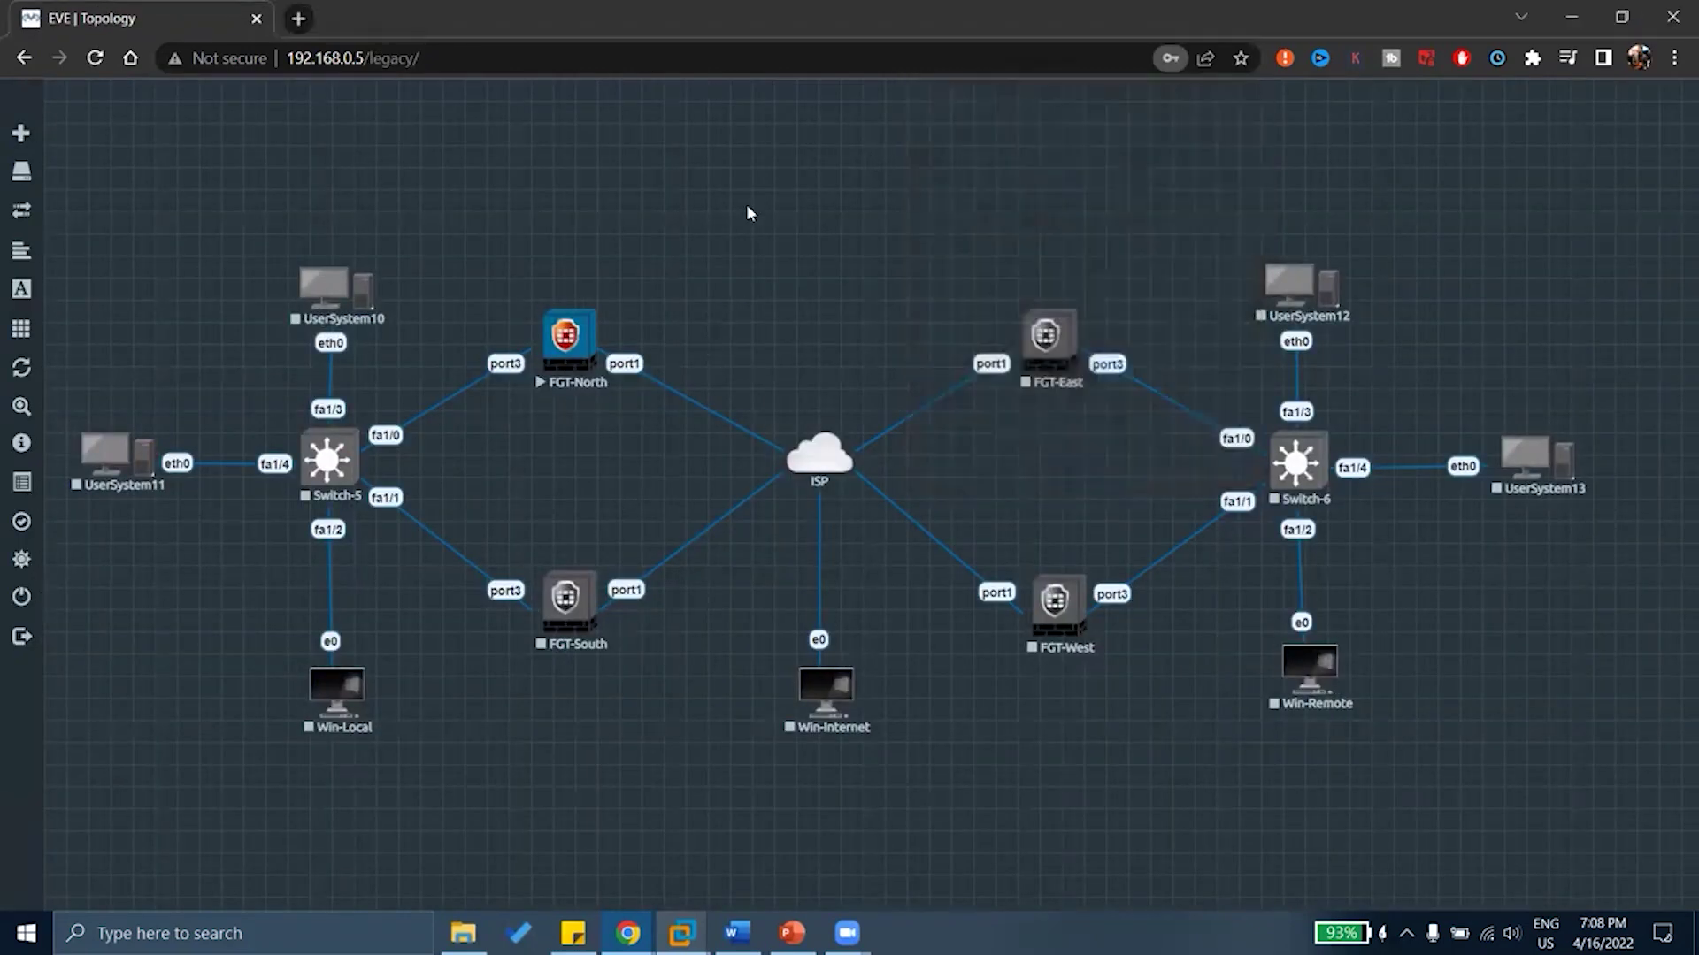
Open the FGT-North console, log in as admin with no password, and set a new password
click(554, 350)
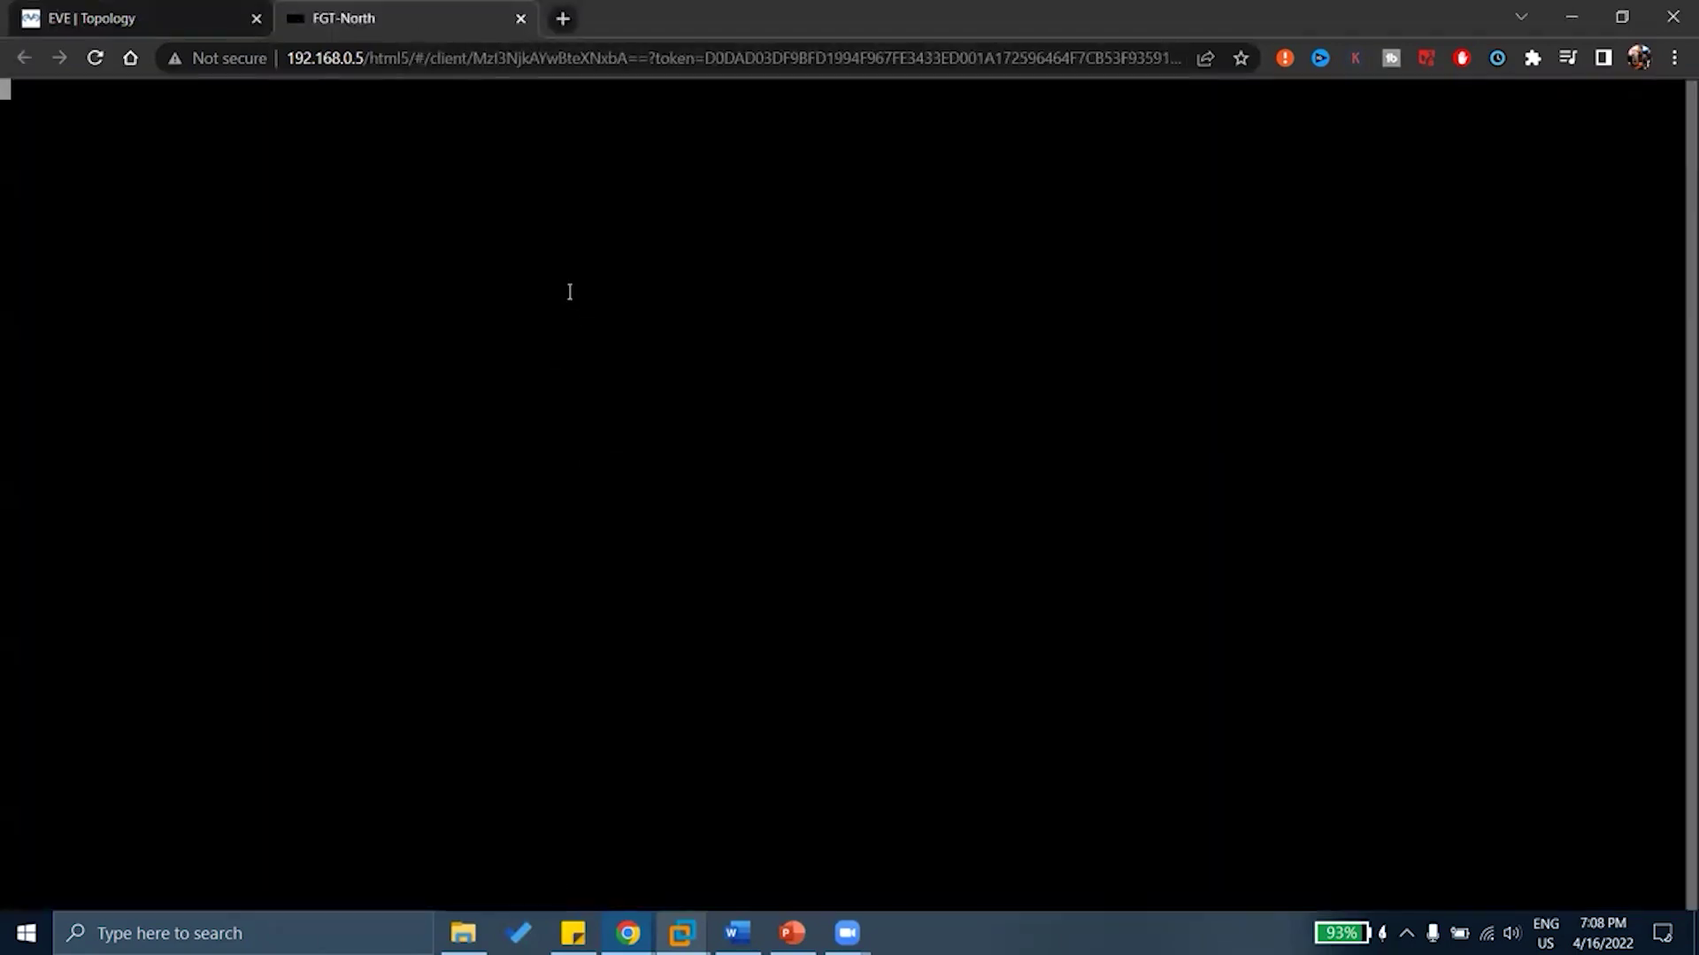
key(Return)
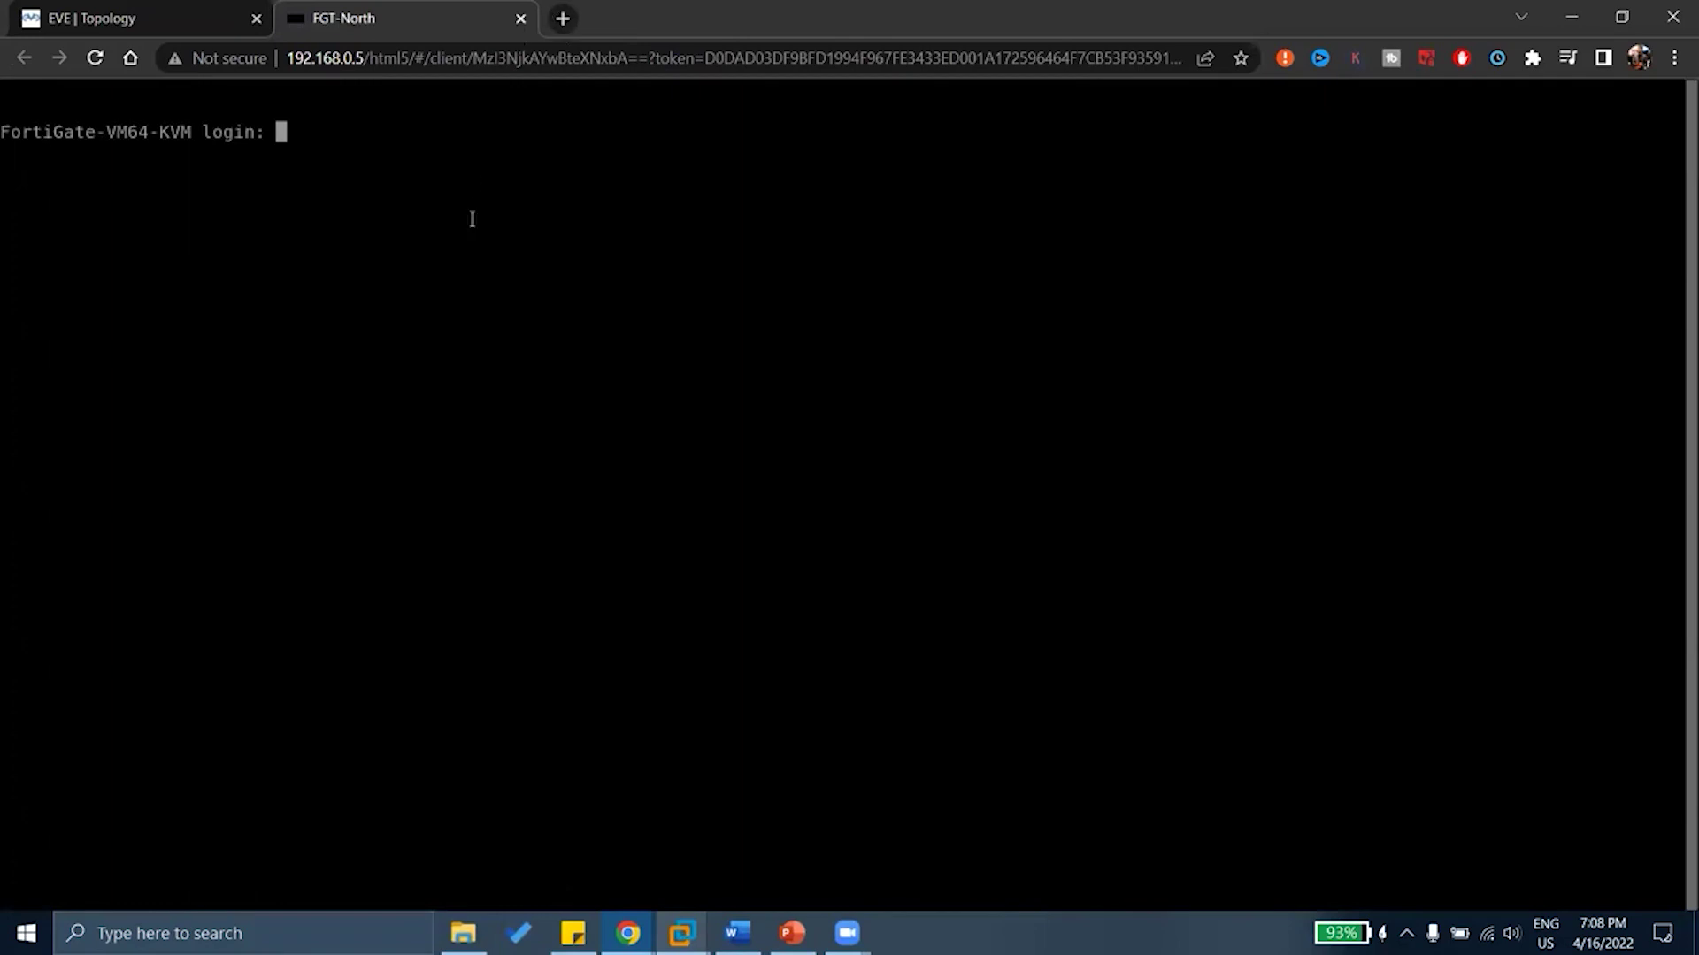
key(XF86MonBrightnessUp)
key(XF86MonBrightnessUp)
key(XF86MonBrightnessUp)
text(admin)
key(Return)
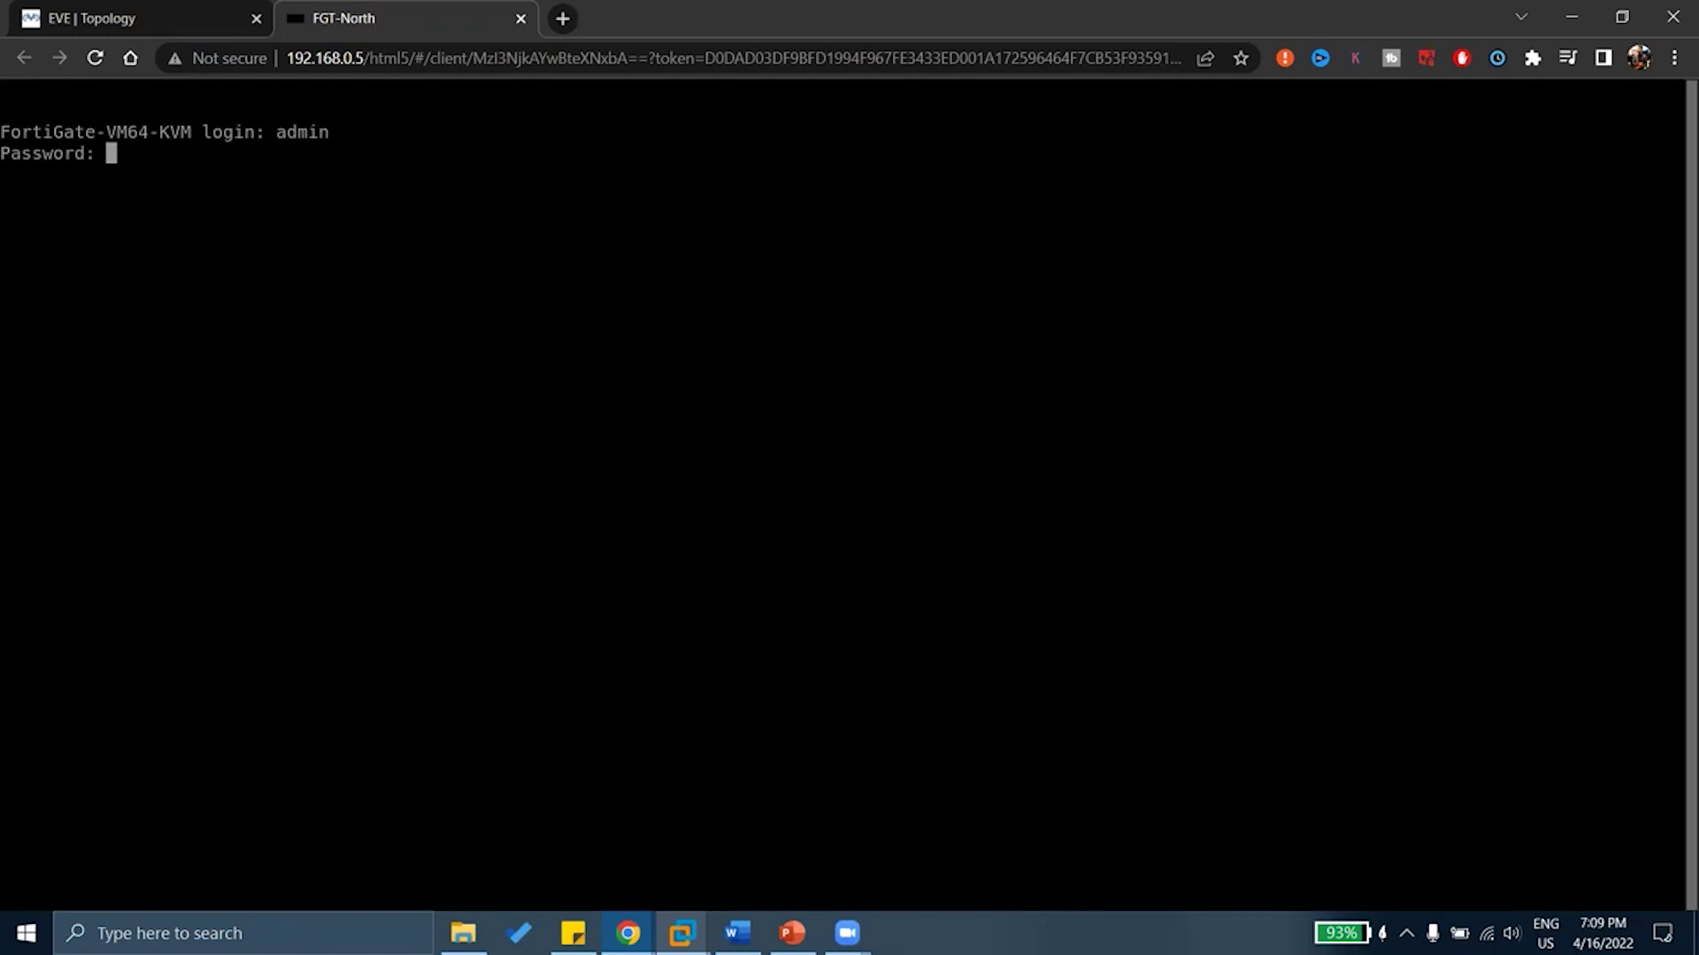
key(Return)
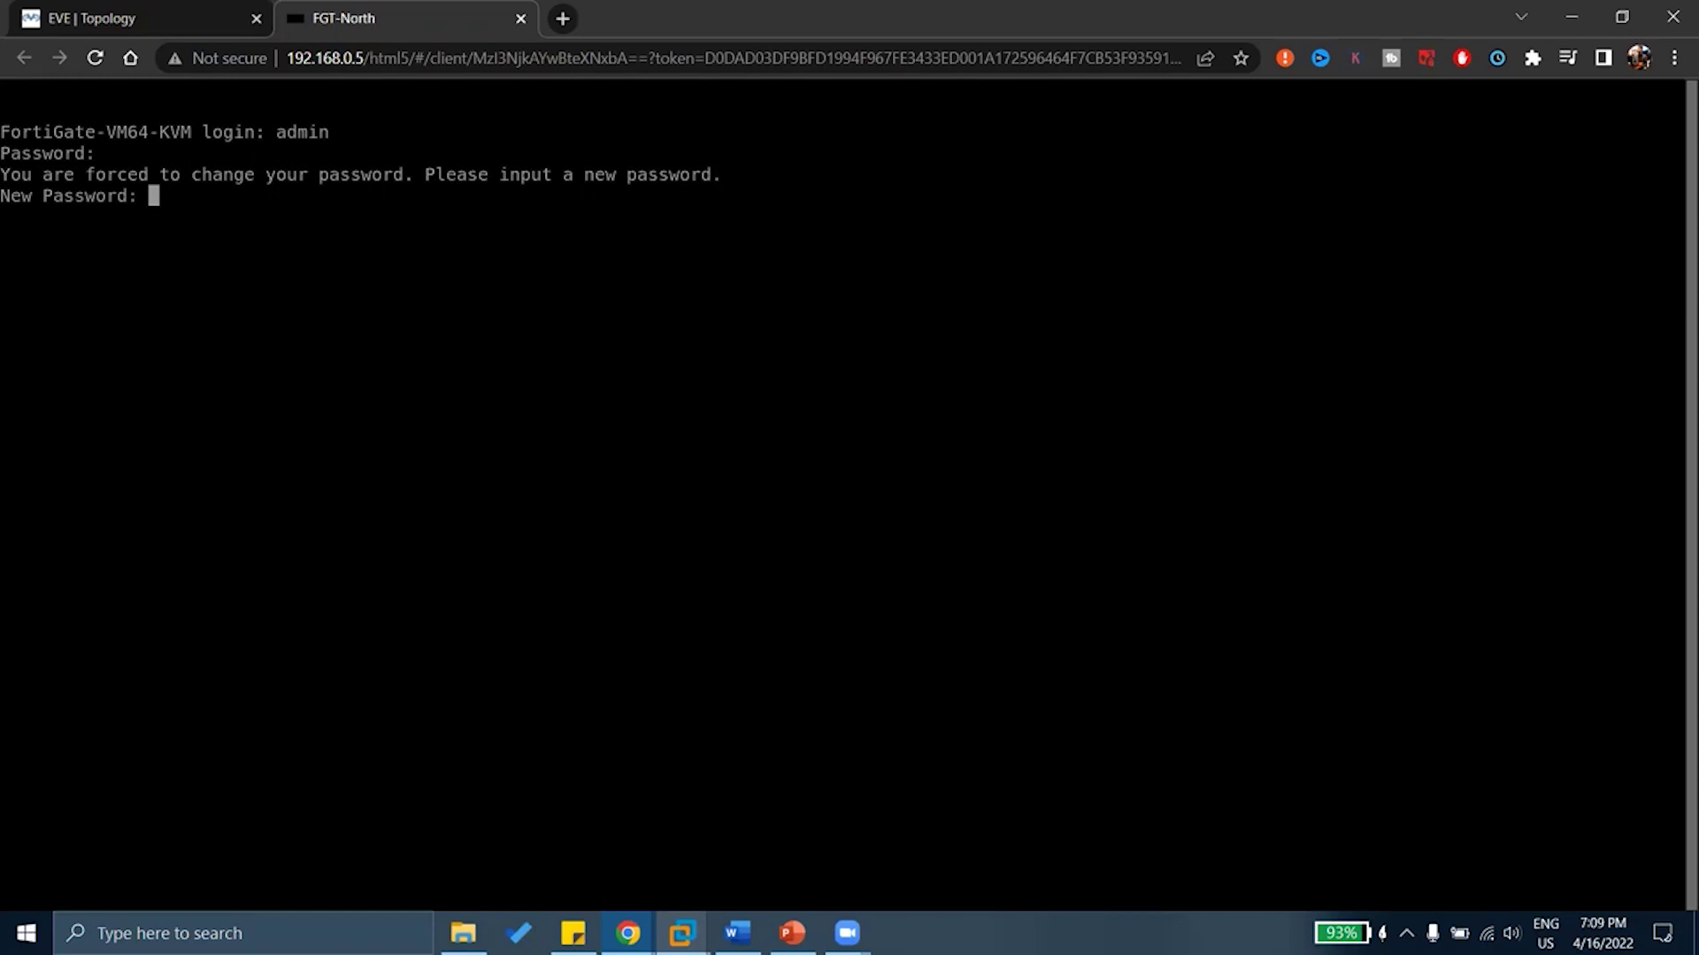
key(Return)
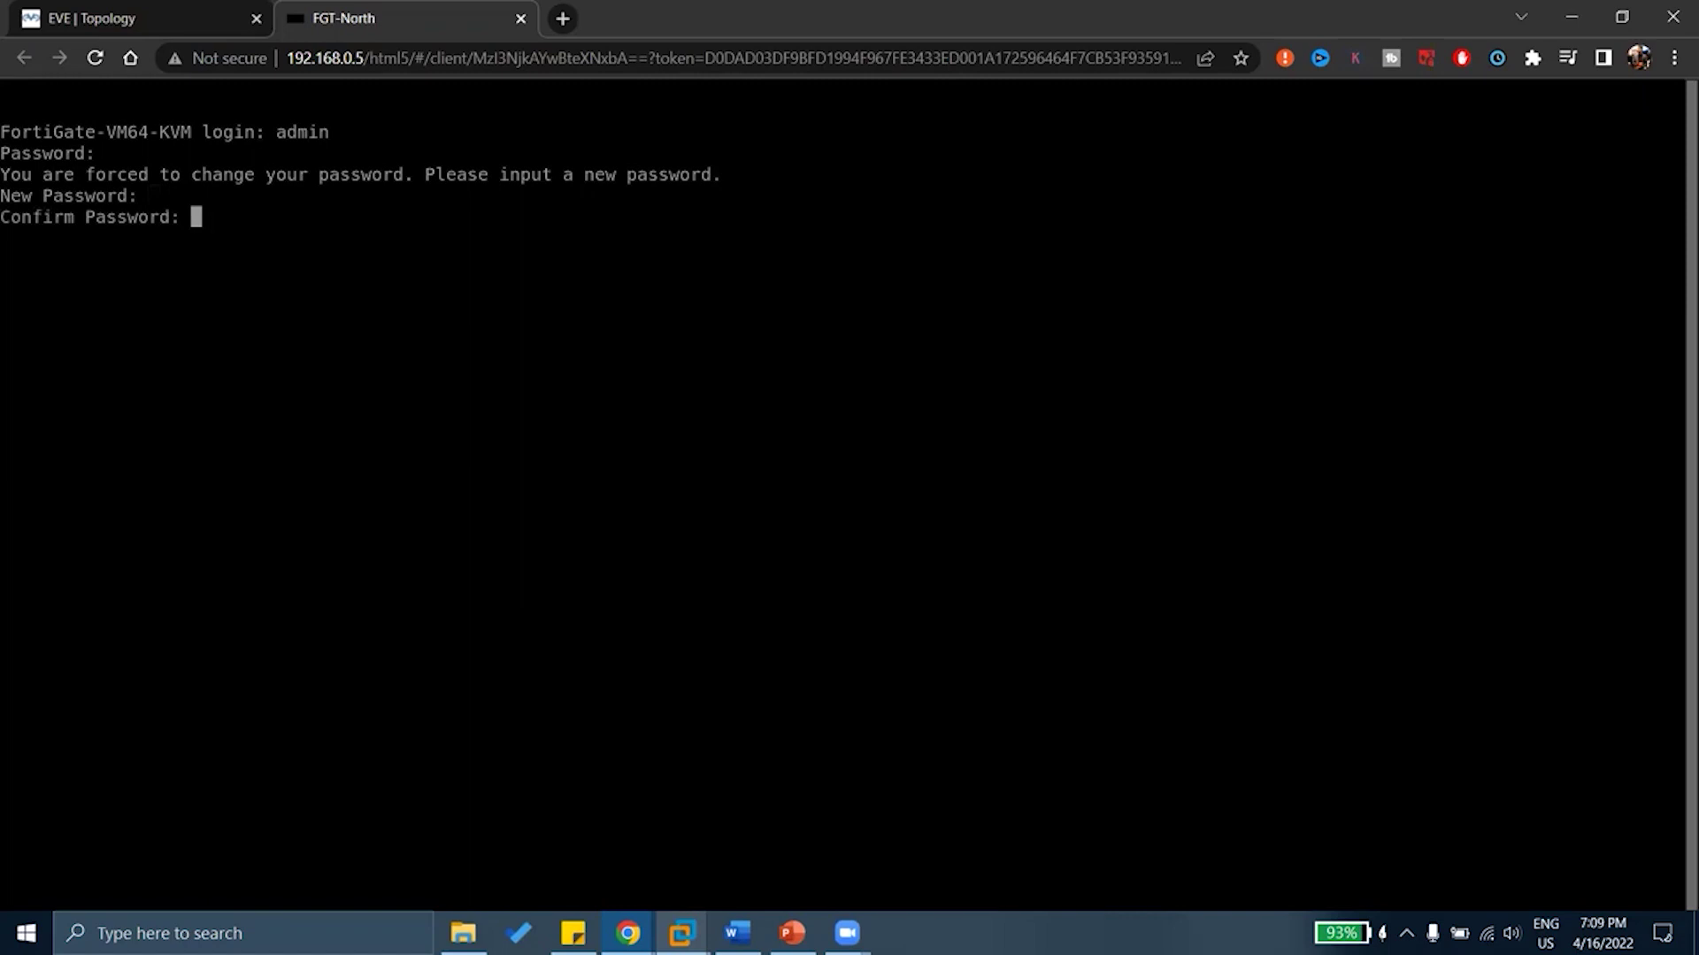
key(Return)
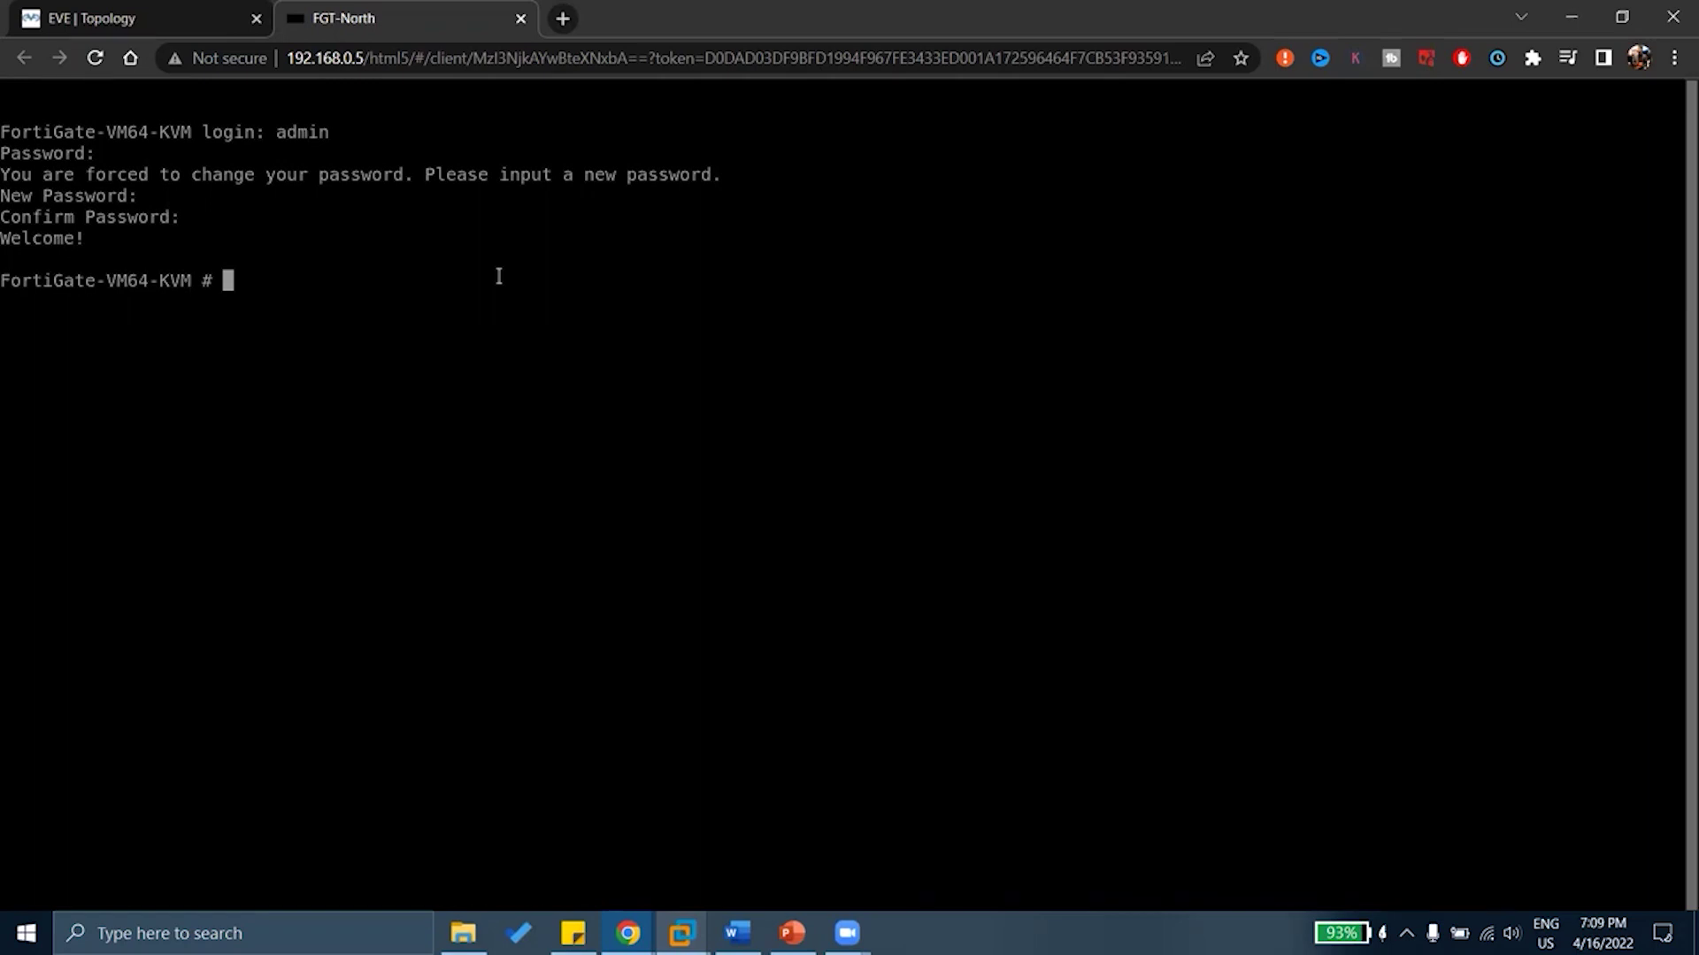
Run get system interface to list port1–port4, ssl.root and fortilink
text(get suy)
key(BackSpace)
key(BackSpace)
text(ystem info)
key(BackSpace)
key(BackSpace)
text(terface)
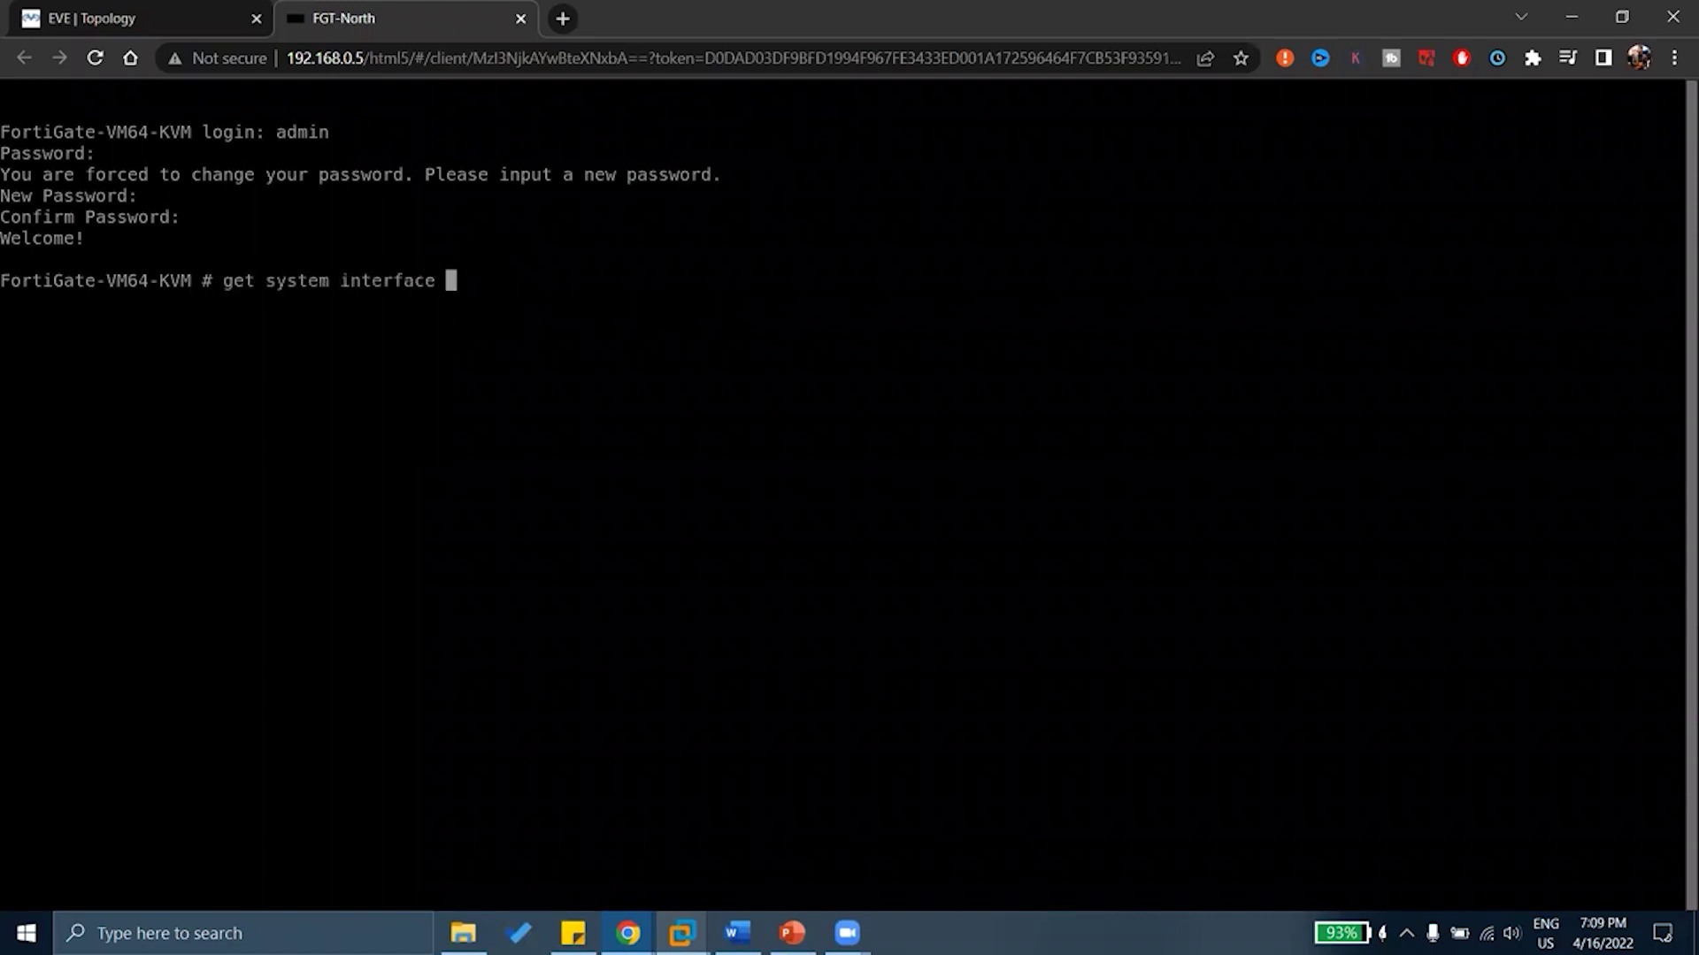
key(Return)
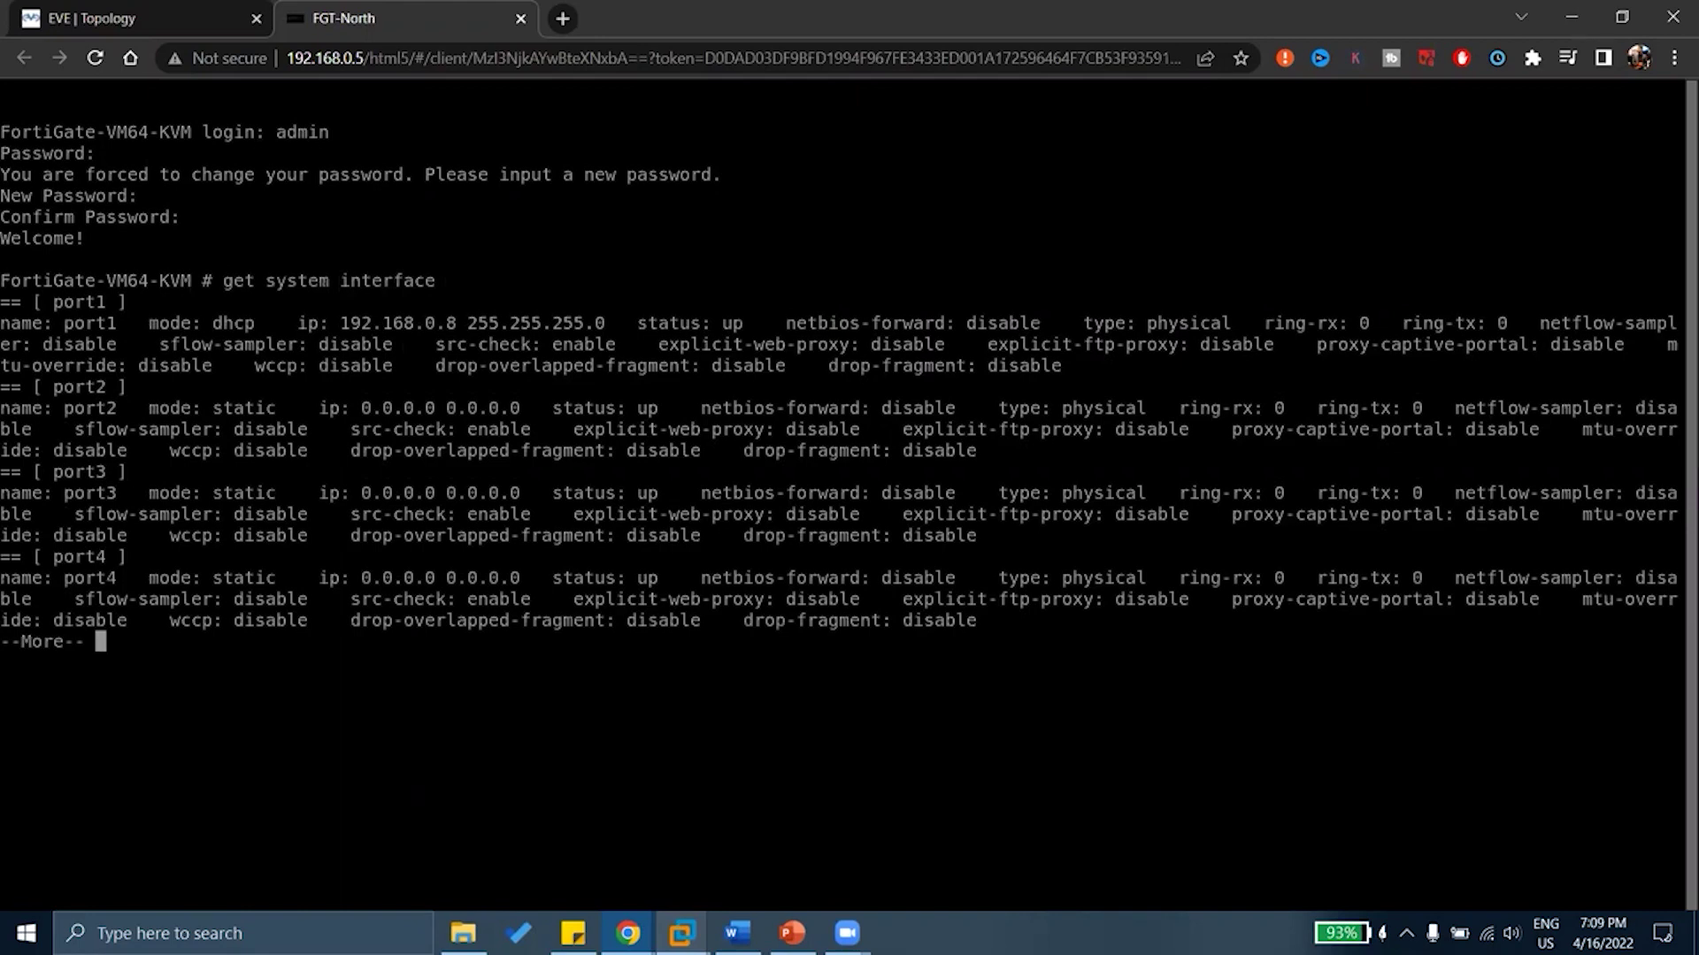
key(Up)
Run get system status and page through the full output
key(BackSpace)
key(BackSpace)
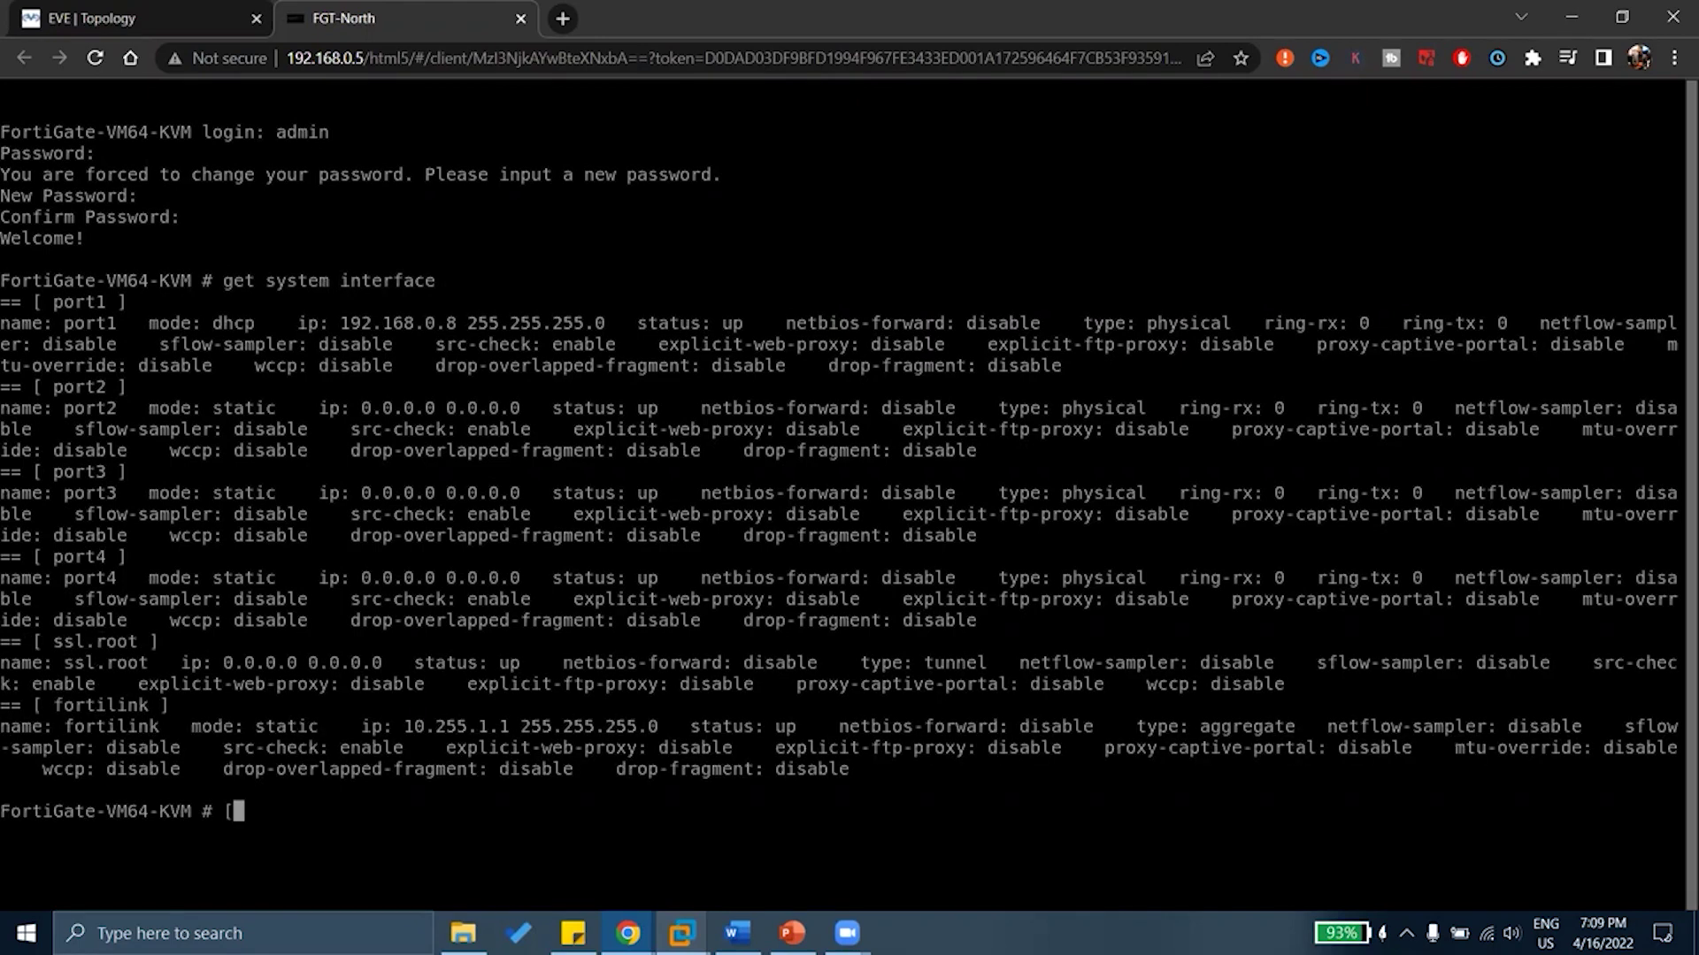
text(get system status)
key(Return)
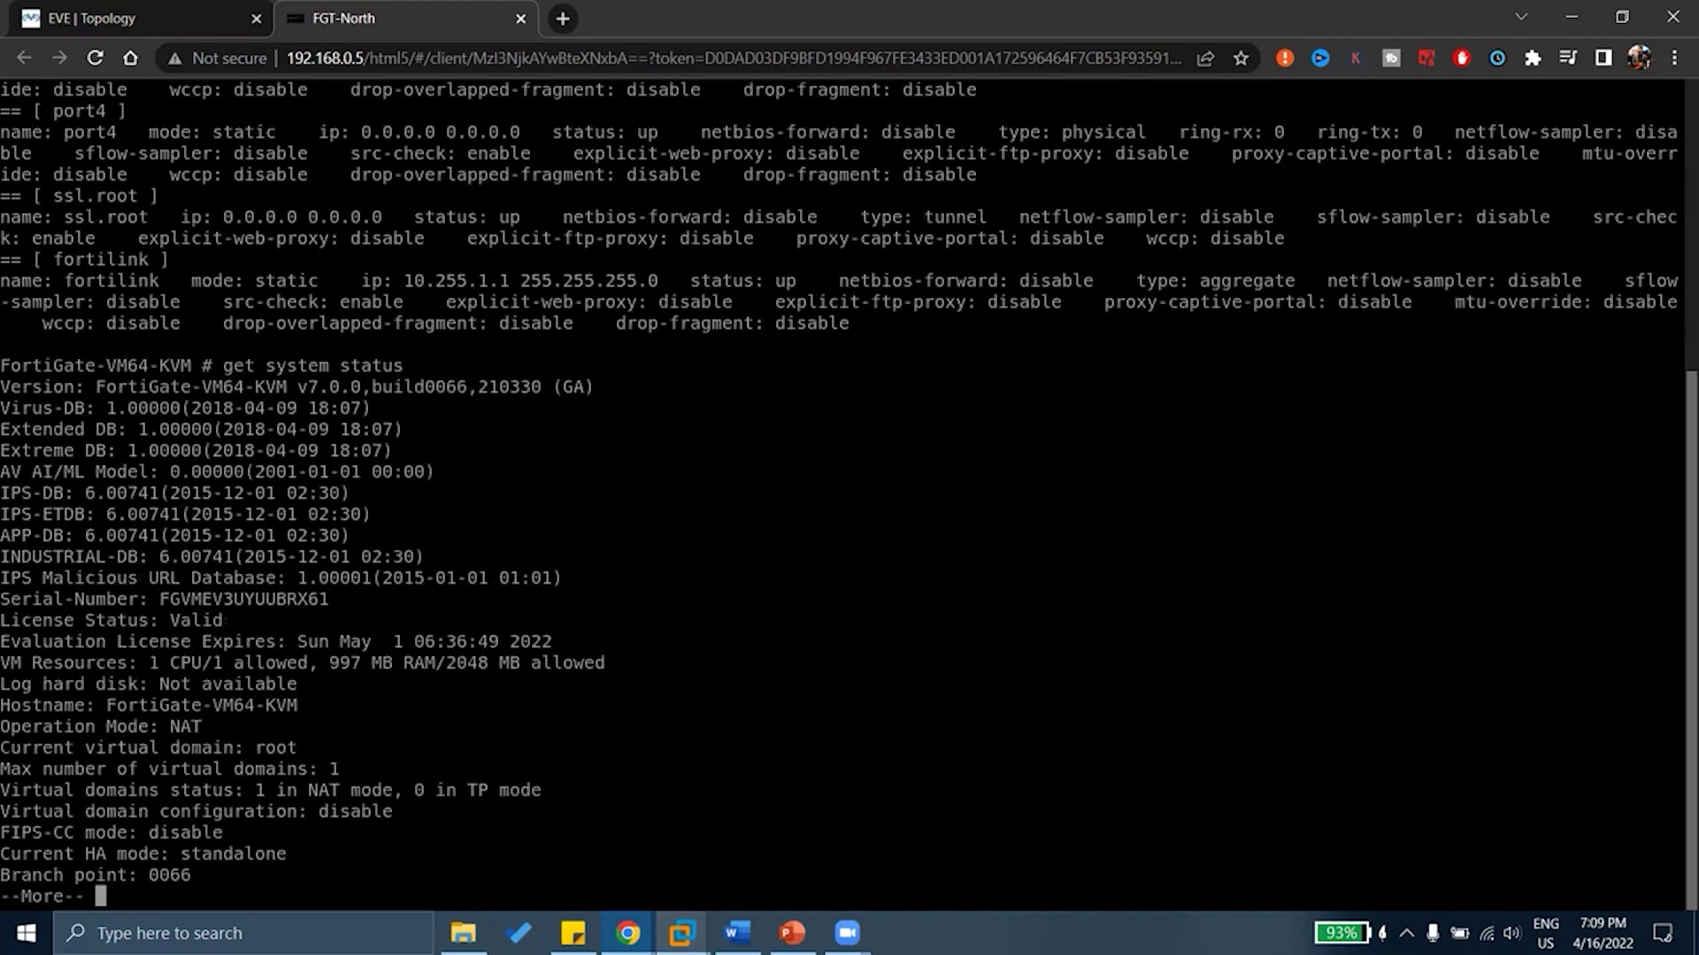
key(space)
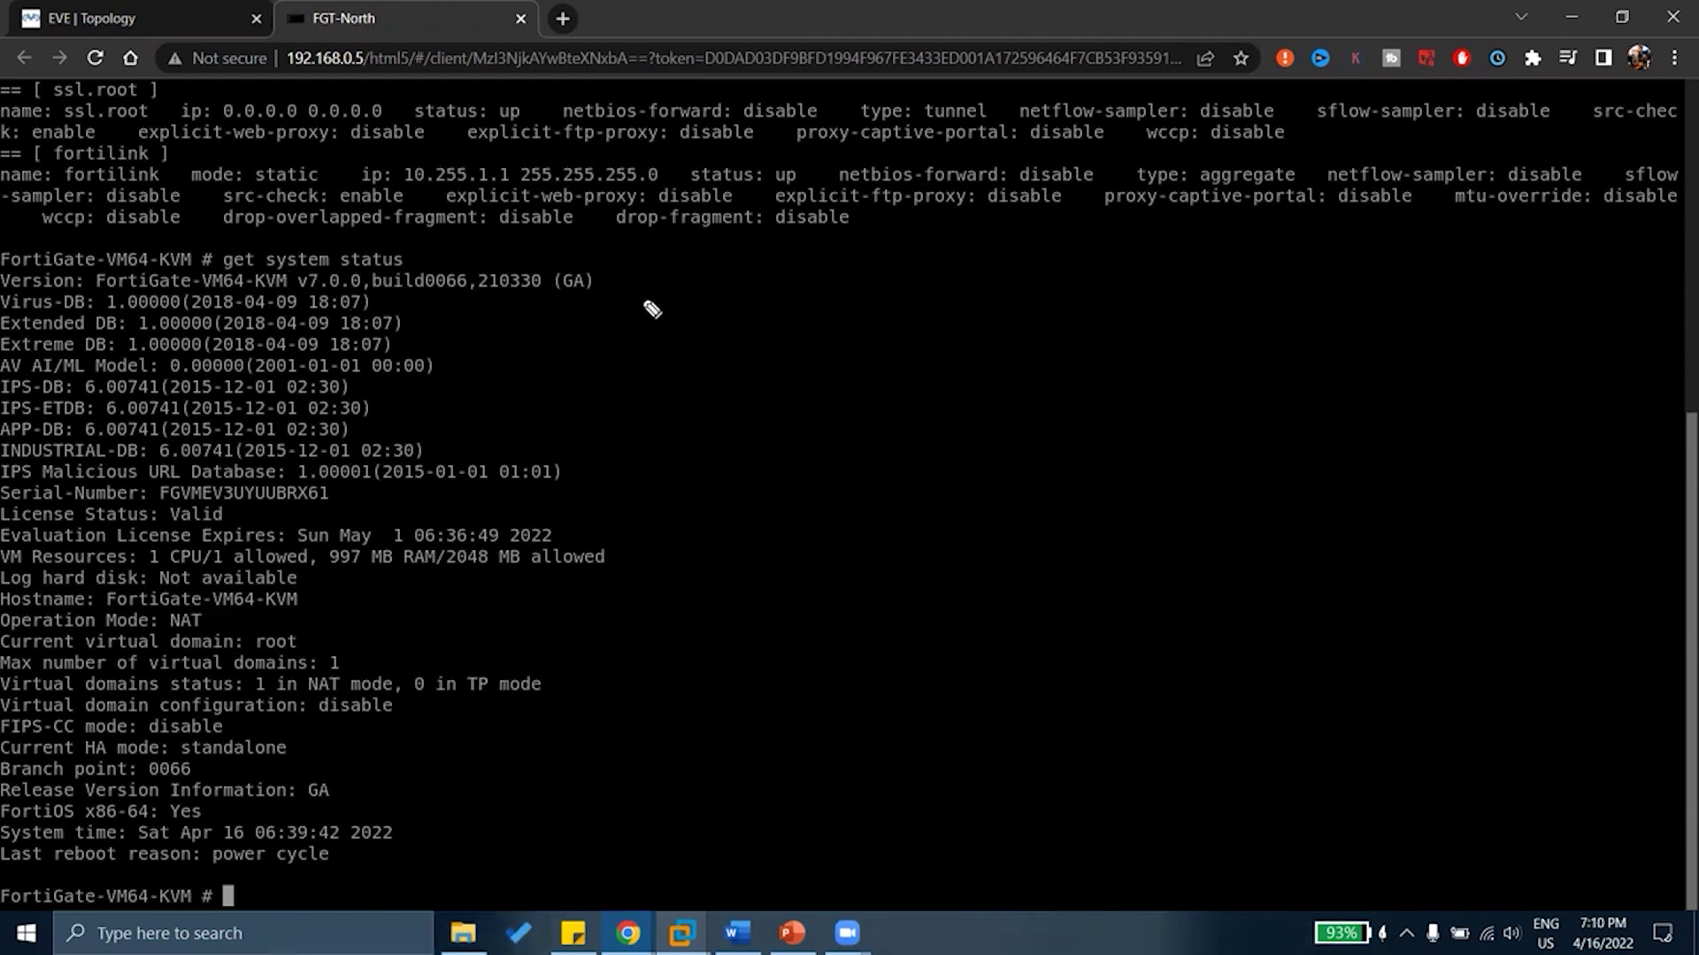
drag(655, 289, 730, 582)
mouse_move(1013, 390)
mouse_down()
mouse_move(1066, 425)
mouse_move(1073, 352)
mouse_move(1111, 426)
mouse_up()
mouse_move(1205, 328)
mouse_down()
mouse_move(1179, 409)
mouse_move(1211, 403)
mouse_up()
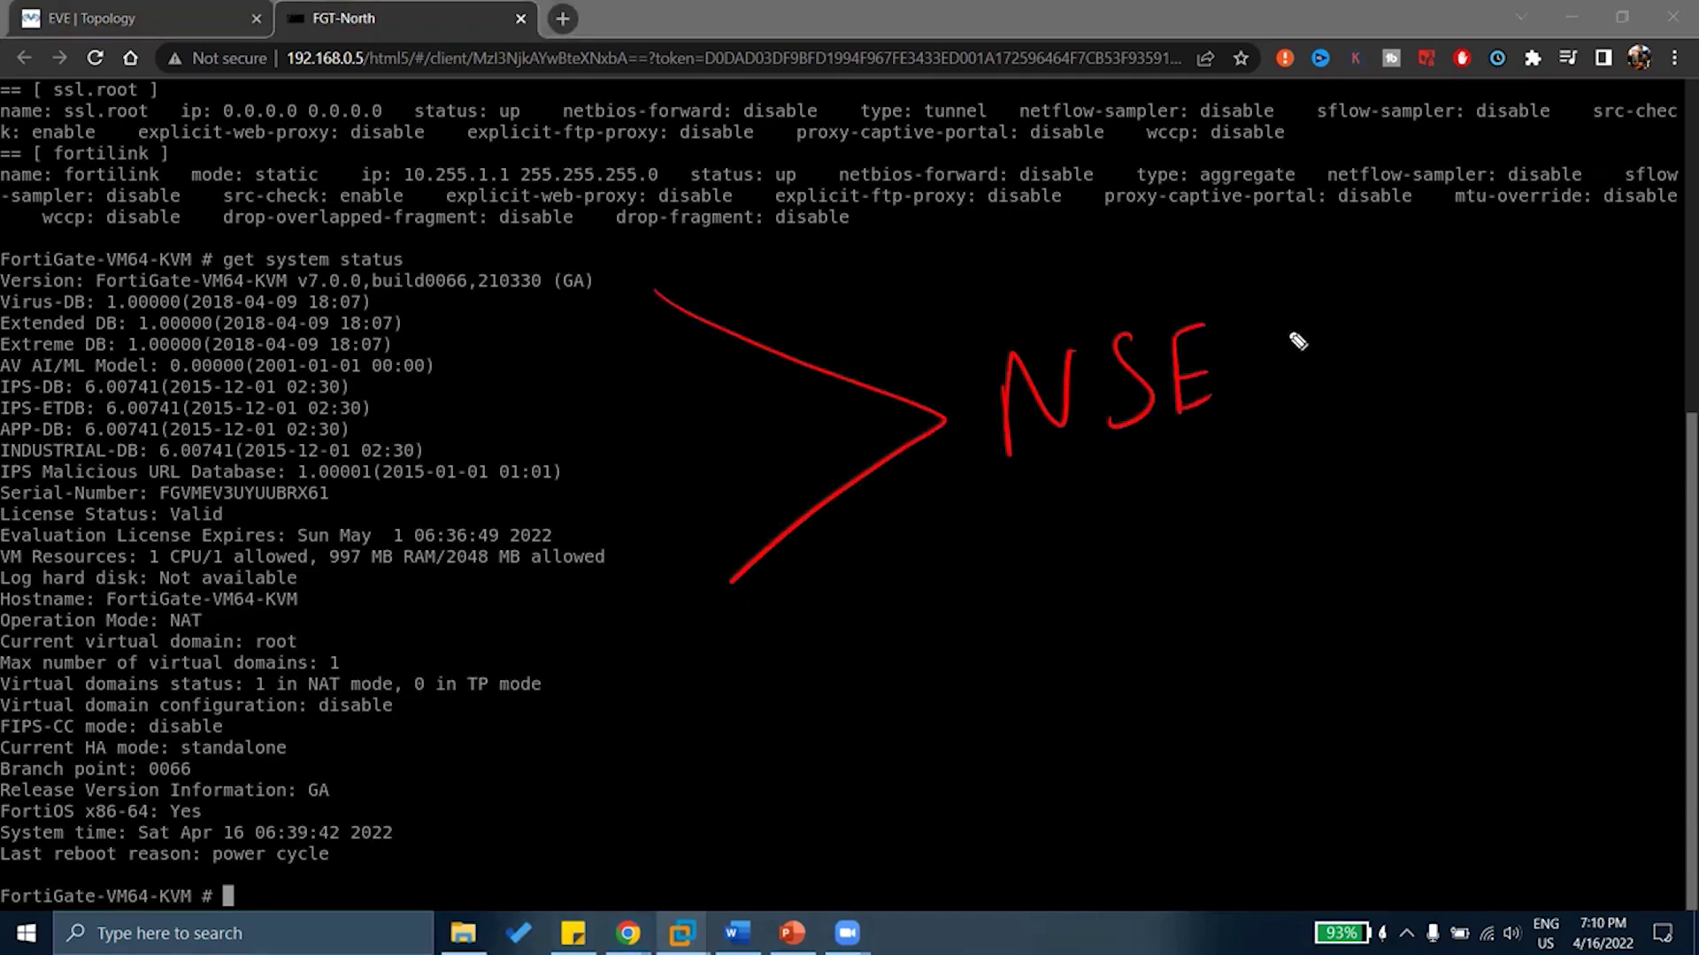
mouse_move(1307, 320)
mouse_down()
mouse_move(1315, 371)
mouse_move(1374, 311)
mouse_up()
mouse_move(1034, 495)
mouse_down()
mouse_move(1046, 557)
mouse_move(1067, 485)
mouse_up()
mouse_move(1040, 531)
mouse_down()
mouse_move(1072, 526)
mouse_move(1081, 552)
mouse_move(1137, 534)
mouse_up()
drag(1135, 500, 1103, 536)
mouse_move(1154, 531)
mouse_down()
mouse_move(1182, 527)
mouse_move(1180, 504)
mouse_move(1240, 496)
mouse_up()
drag(1352, 449, 1418, 478)
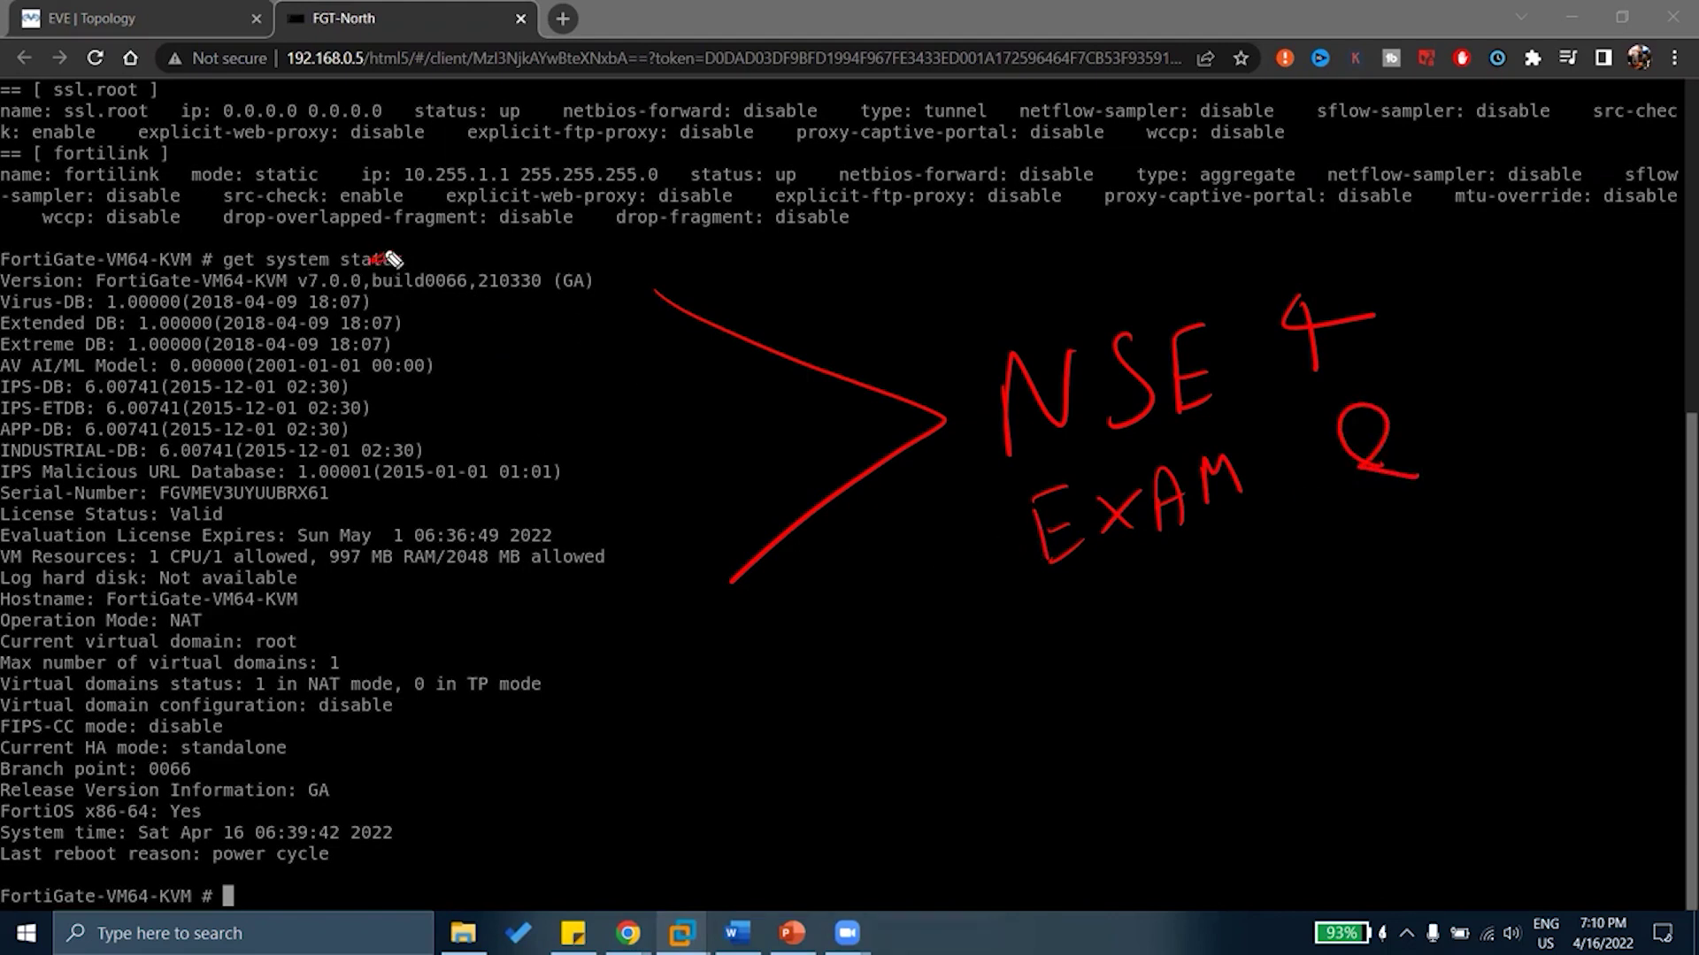
mouse_move(402, 251)
mouse_down()
mouse_move(225, 262)
mouse_move(281, 268)
mouse_up()
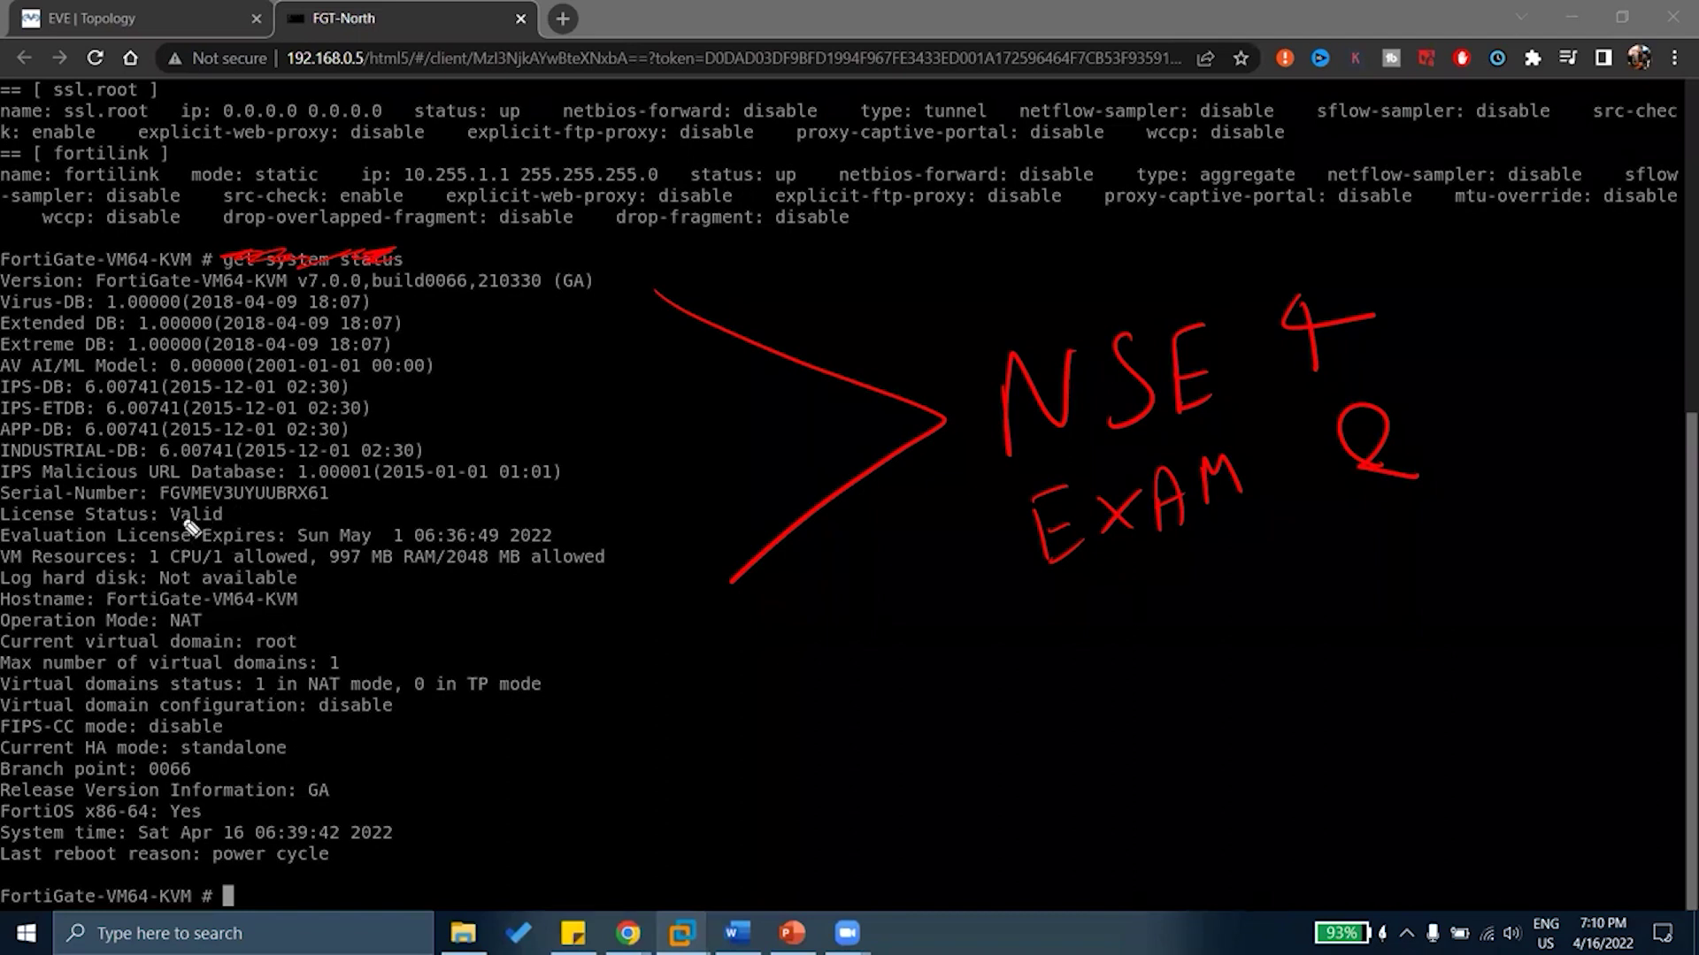
mouse_move(157, 502)
mouse_down()
mouse_move(375, 507)
mouse_move(566, 469)
mouse_move(376, 423)
mouse_move(11, 434)
mouse_move(9, 495)
mouse_move(159, 506)
mouse_up()
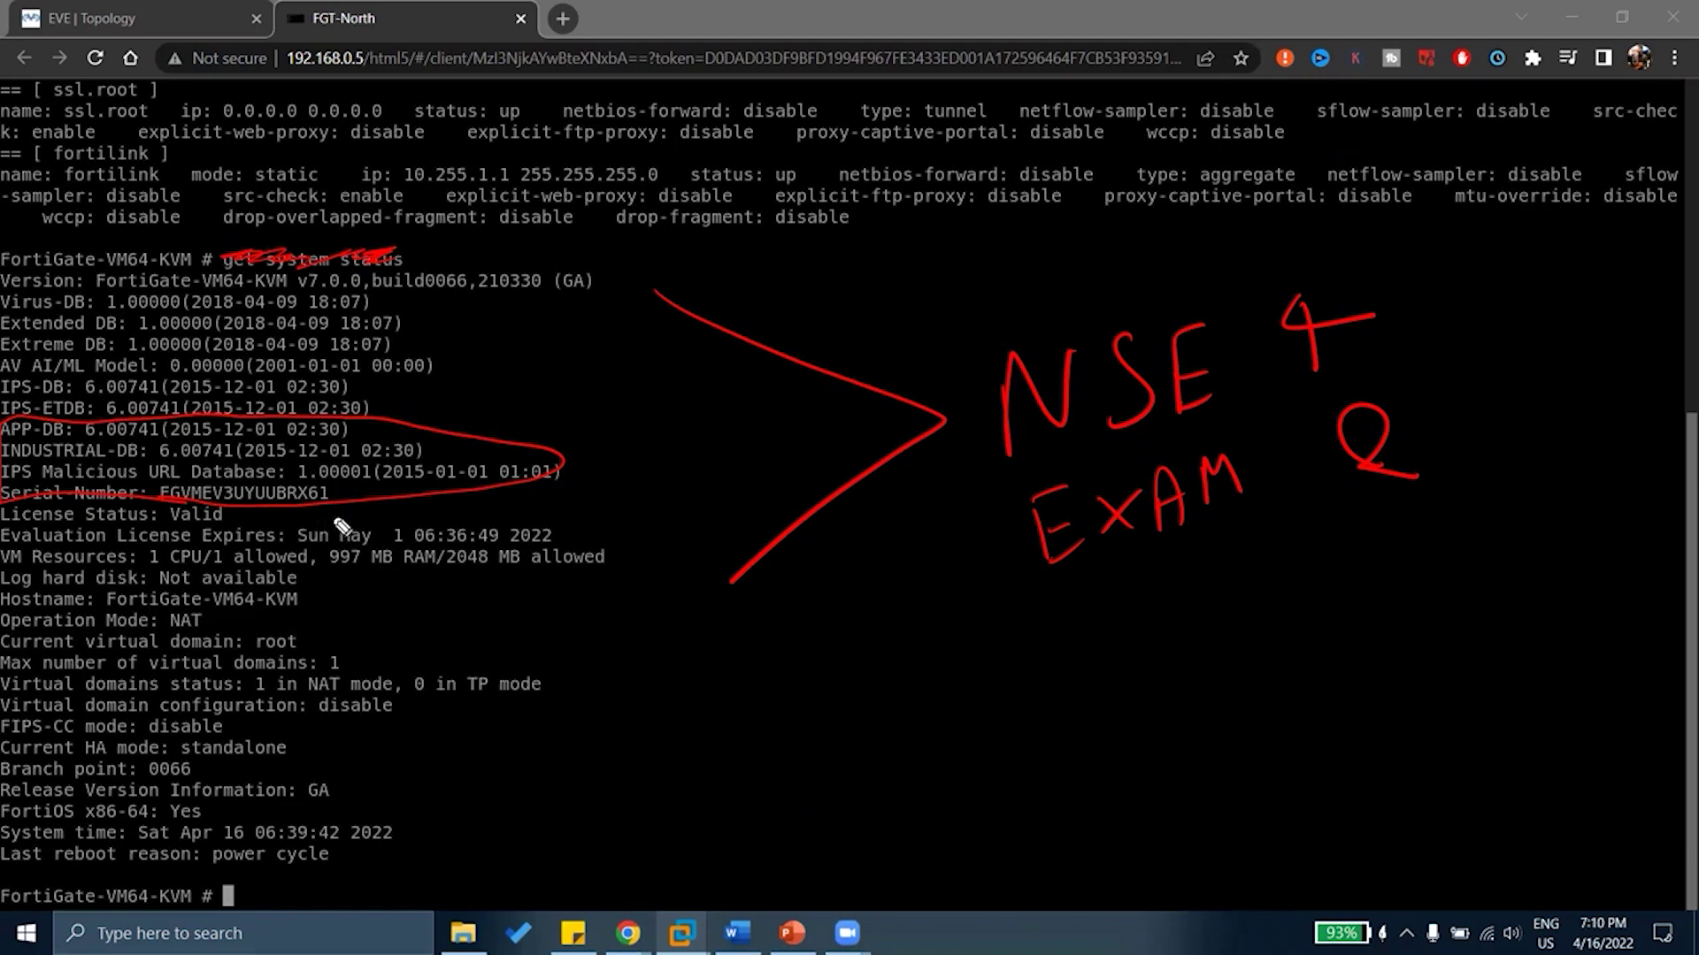
In red, tick get system status, underline -VM64 and v7.0.0, and note the model number
key(e)
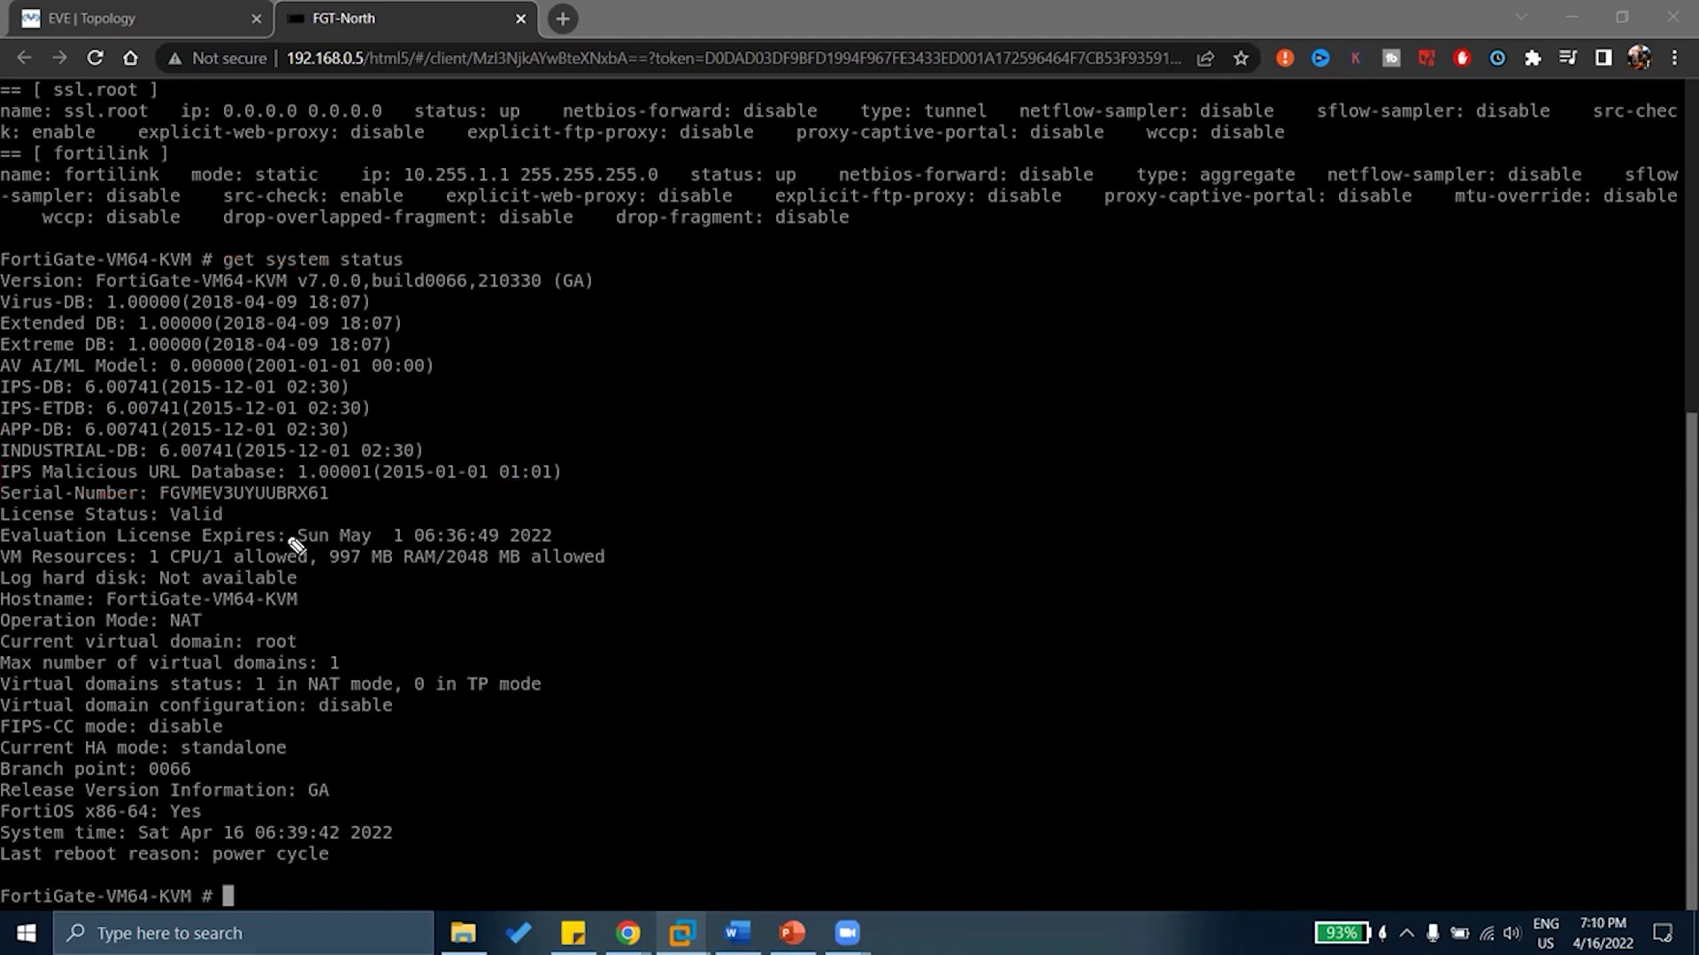
drag(416, 251, 475, 223)
drag(264, 290, 383, 297)
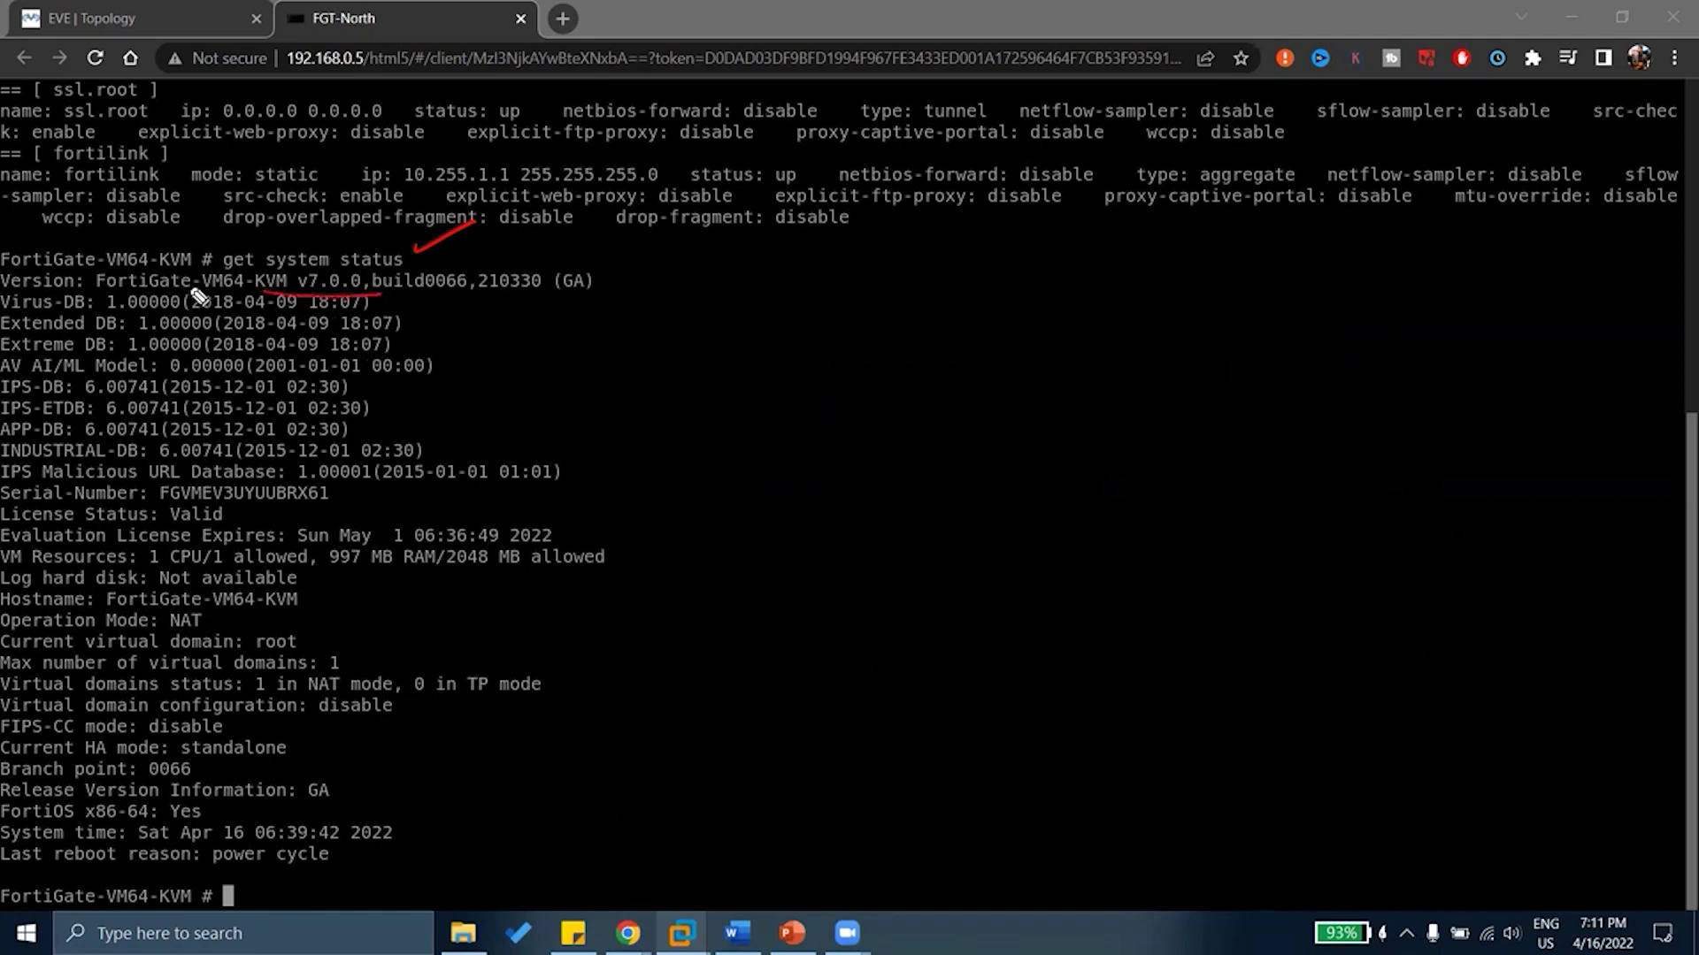
drag(191, 289, 235, 287)
mouse_move(255, 248)
mouse_down()
mouse_move(304, 247)
mouse_move(237, 252)
mouse_up()
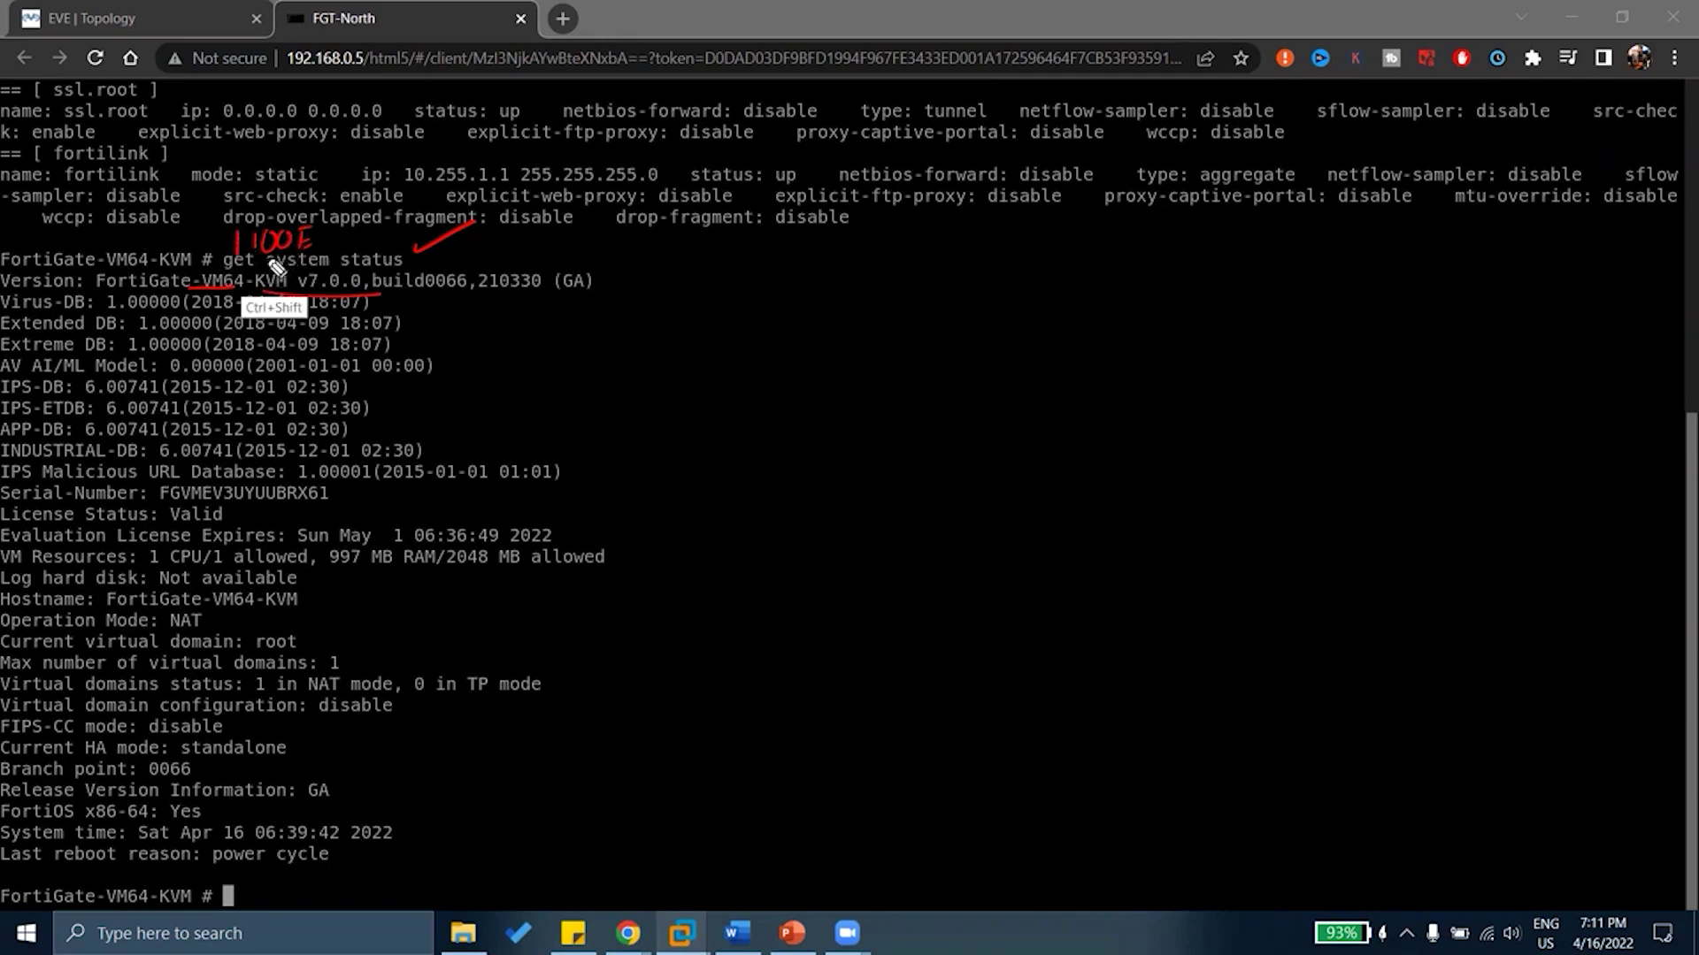
key(e)
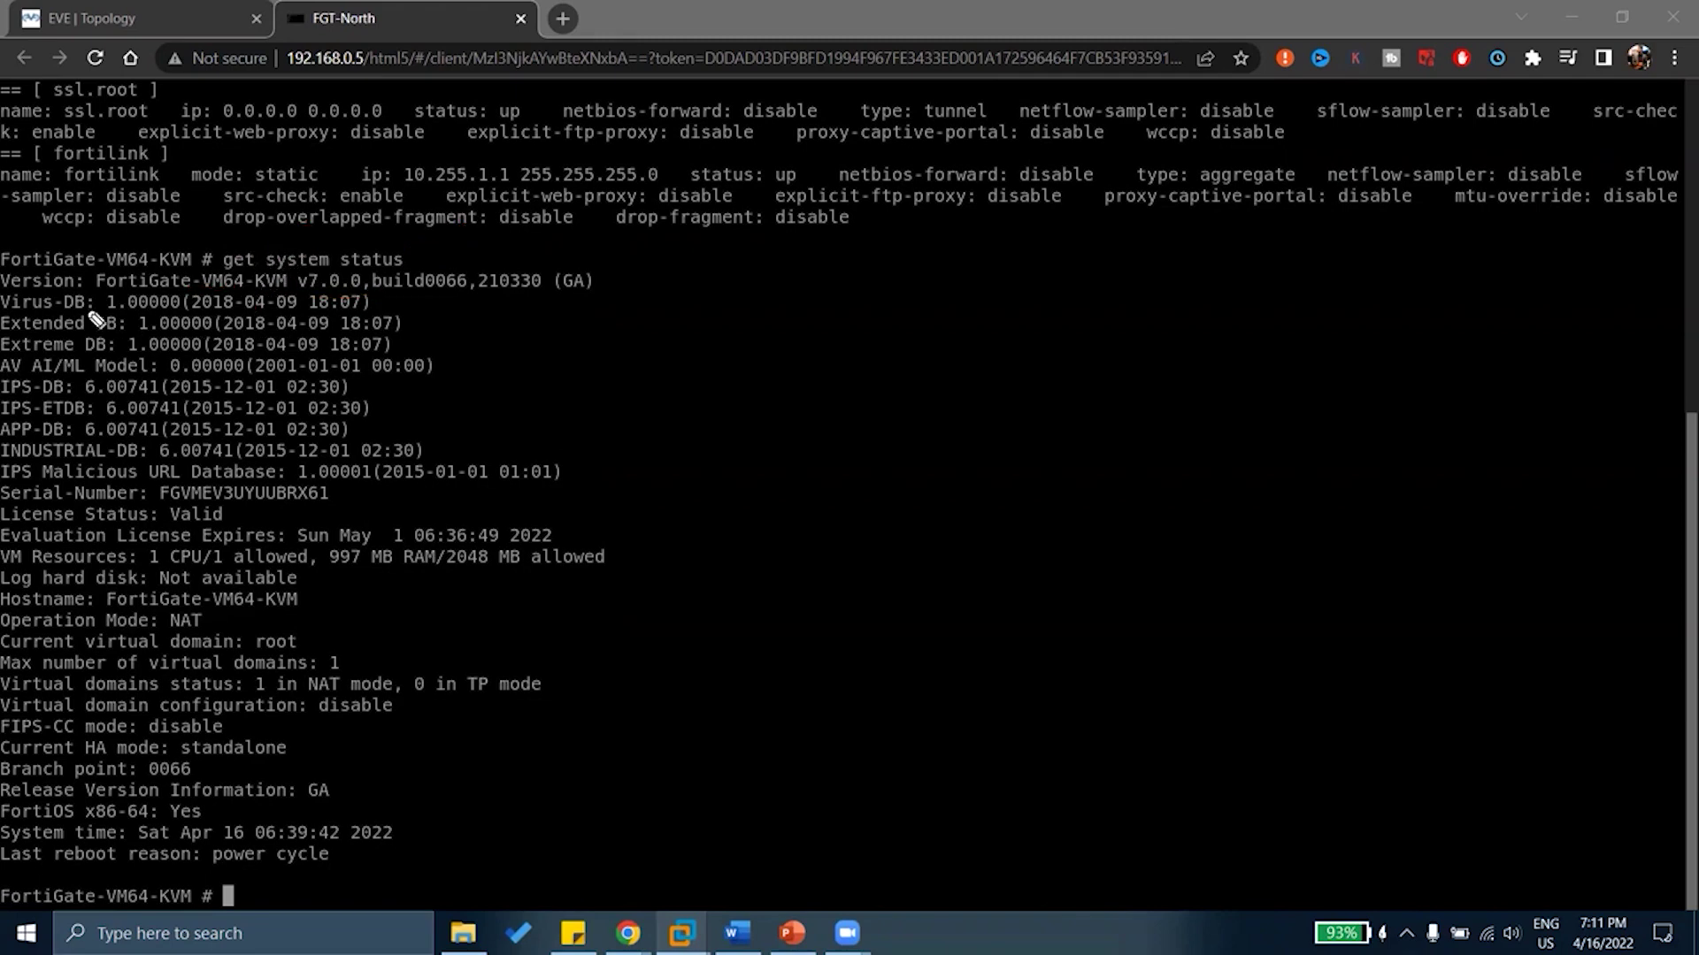
drag(384, 302, 409, 296)
mouse_move(357, 391)
mouse_down()
mouse_move(405, 379)
mouse_move(385, 413)
mouse_up()
mouse_move(193, 308)
mouse_down()
mouse_move(232, 308)
mouse_move(263, 351)
mouse_up()
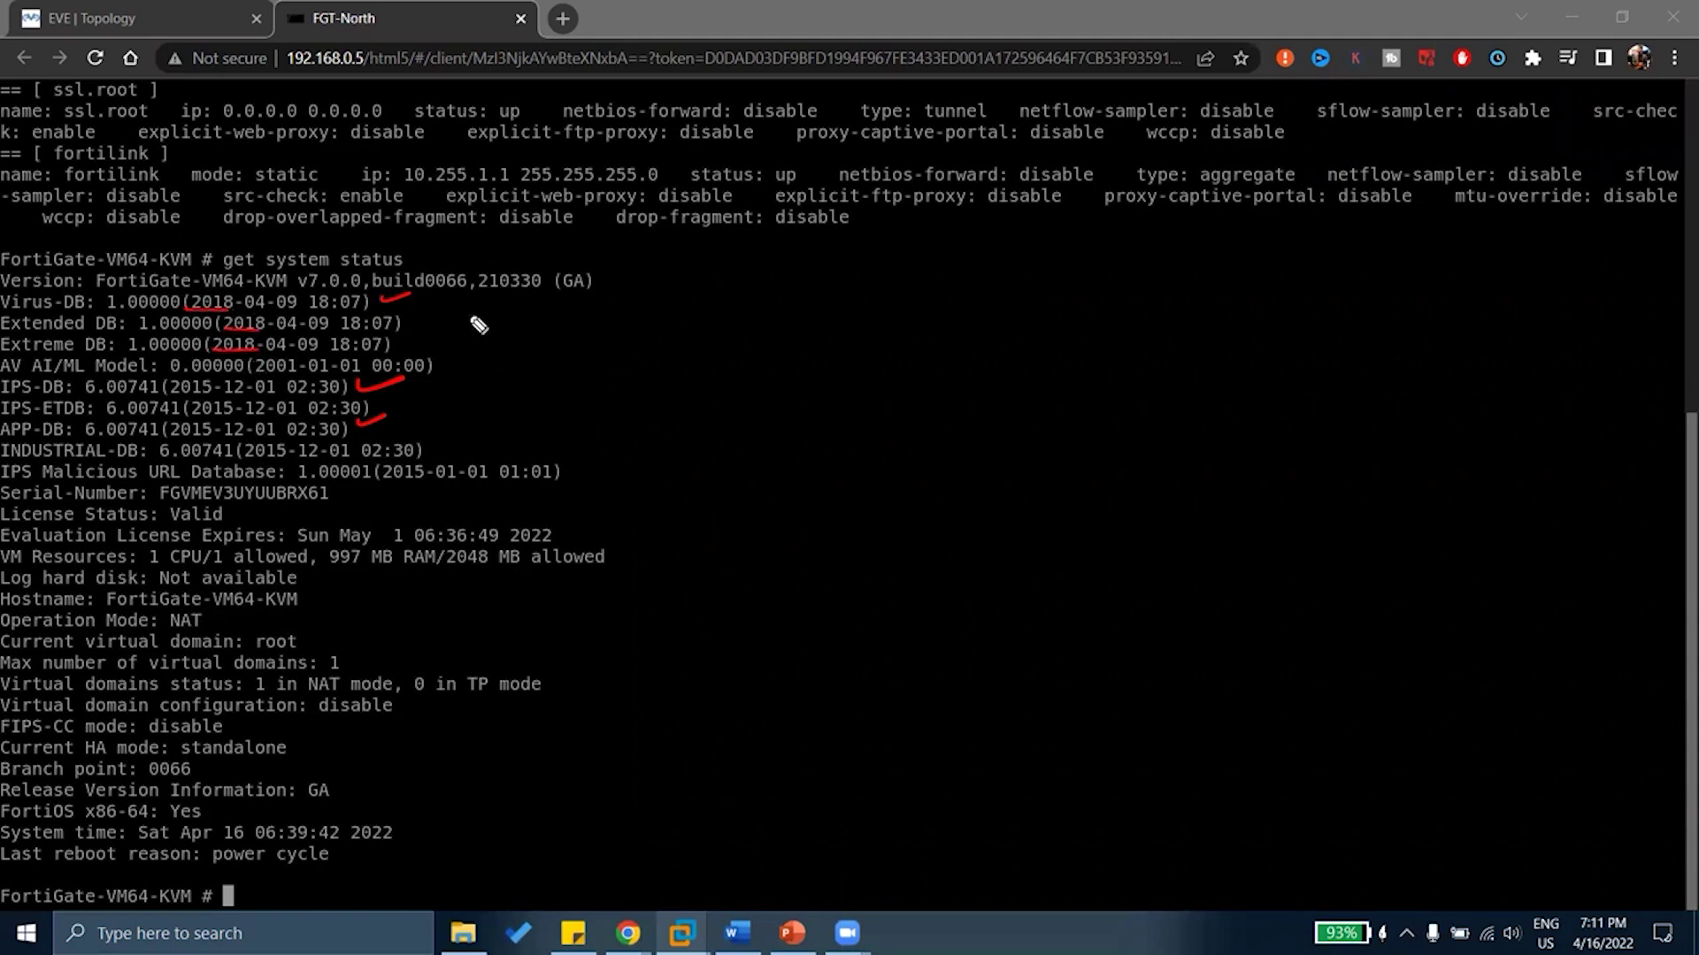
mouse_move(464, 304)
mouse_down()
mouse_move(496, 335)
mouse_move(481, 315)
mouse_move(493, 370)
mouse_move(450, 418)
mouse_up()
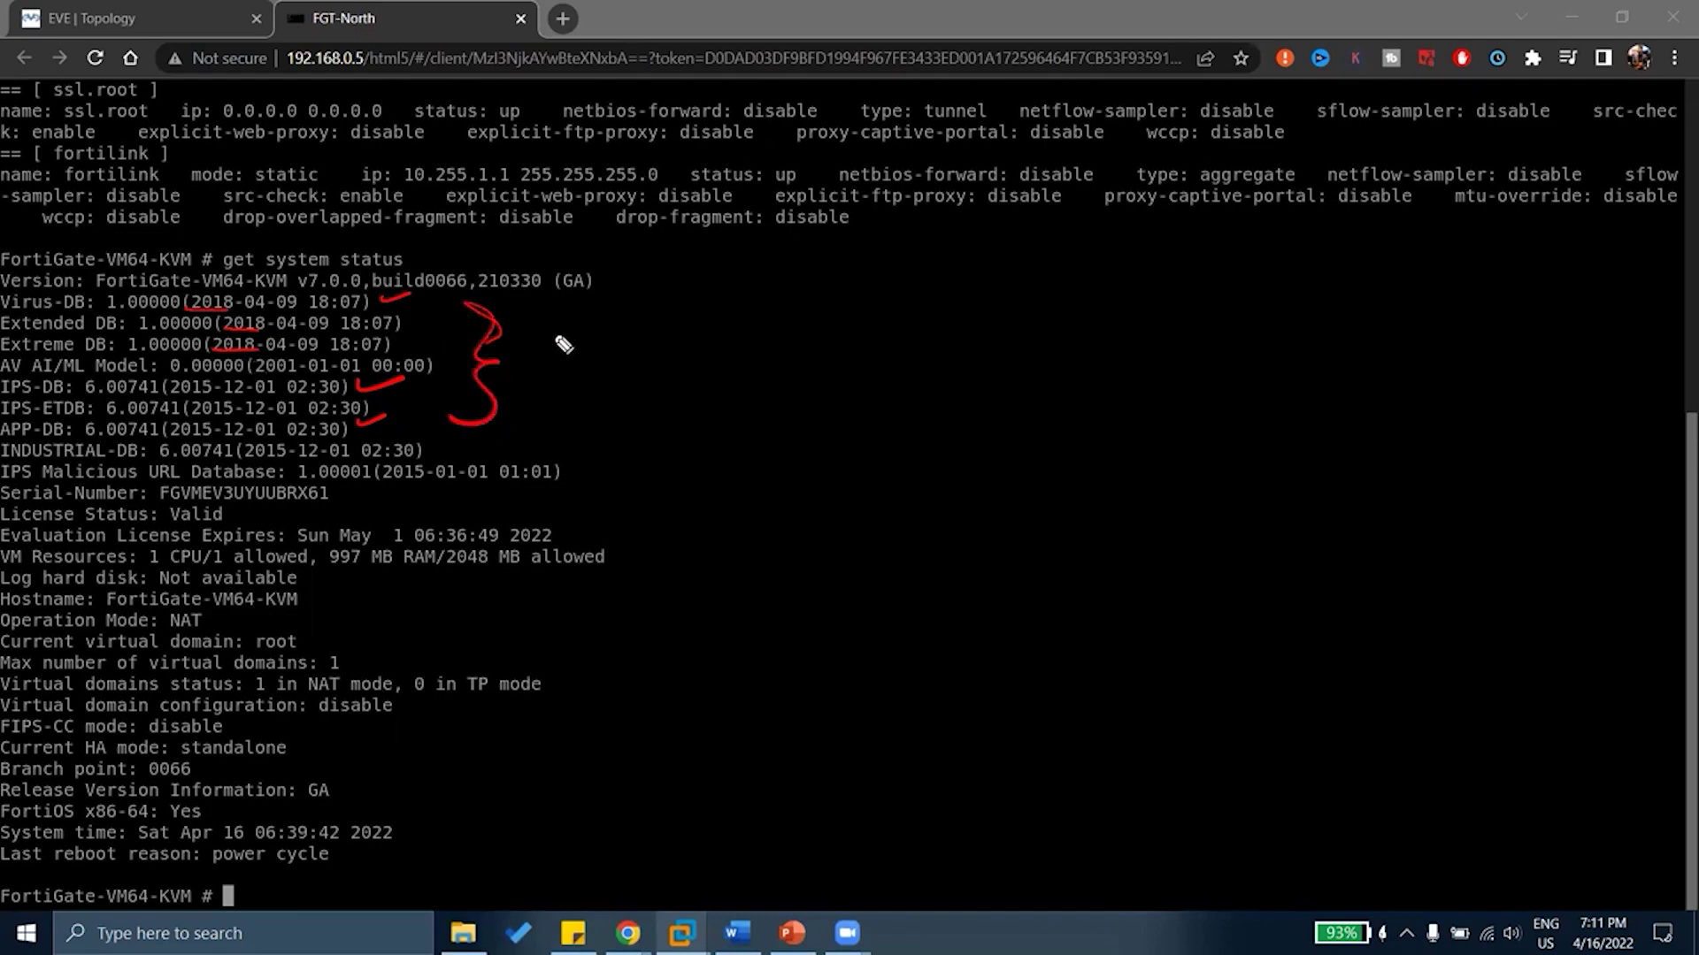
drag(551, 329, 552, 361)
drag(593, 327, 594, 363)
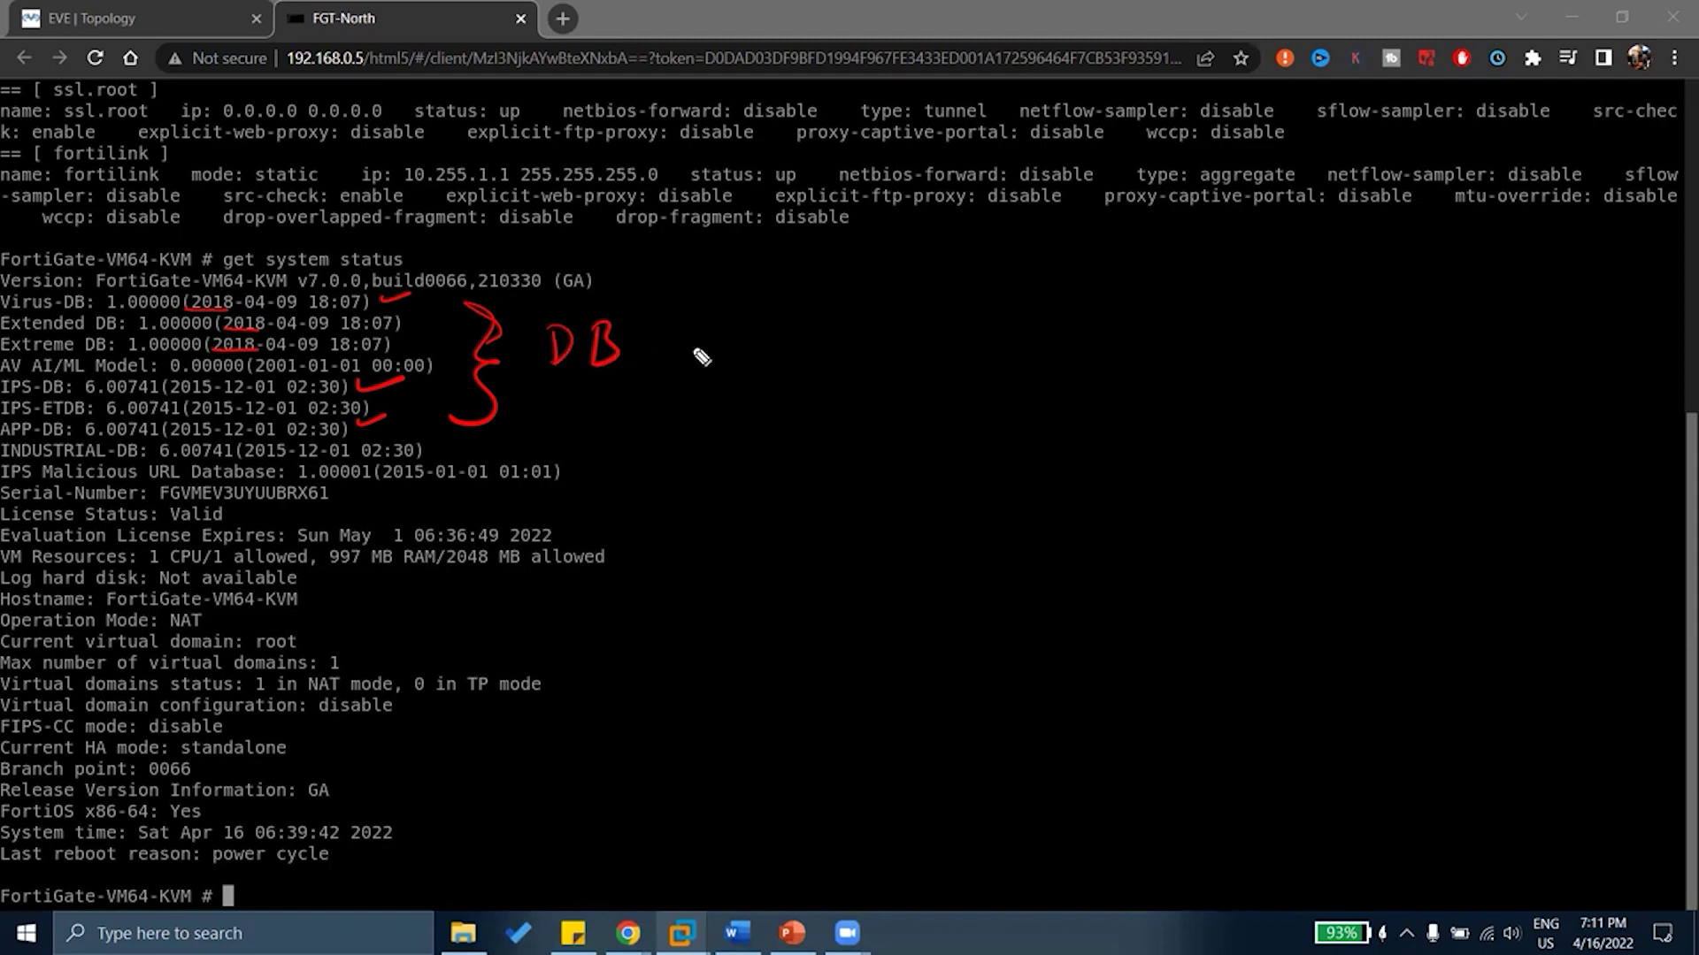
drag(734, 317, 775, 348)
mouse_move(818, 320)
mouse_down()
mouse_move(812, 348)
mouse_move(848, 314)
mouse_move(874, 314)
mouse_move(885, 341)
mouse_move(927, 335)
mouse_up()
drag(695, 370, 930, 354)
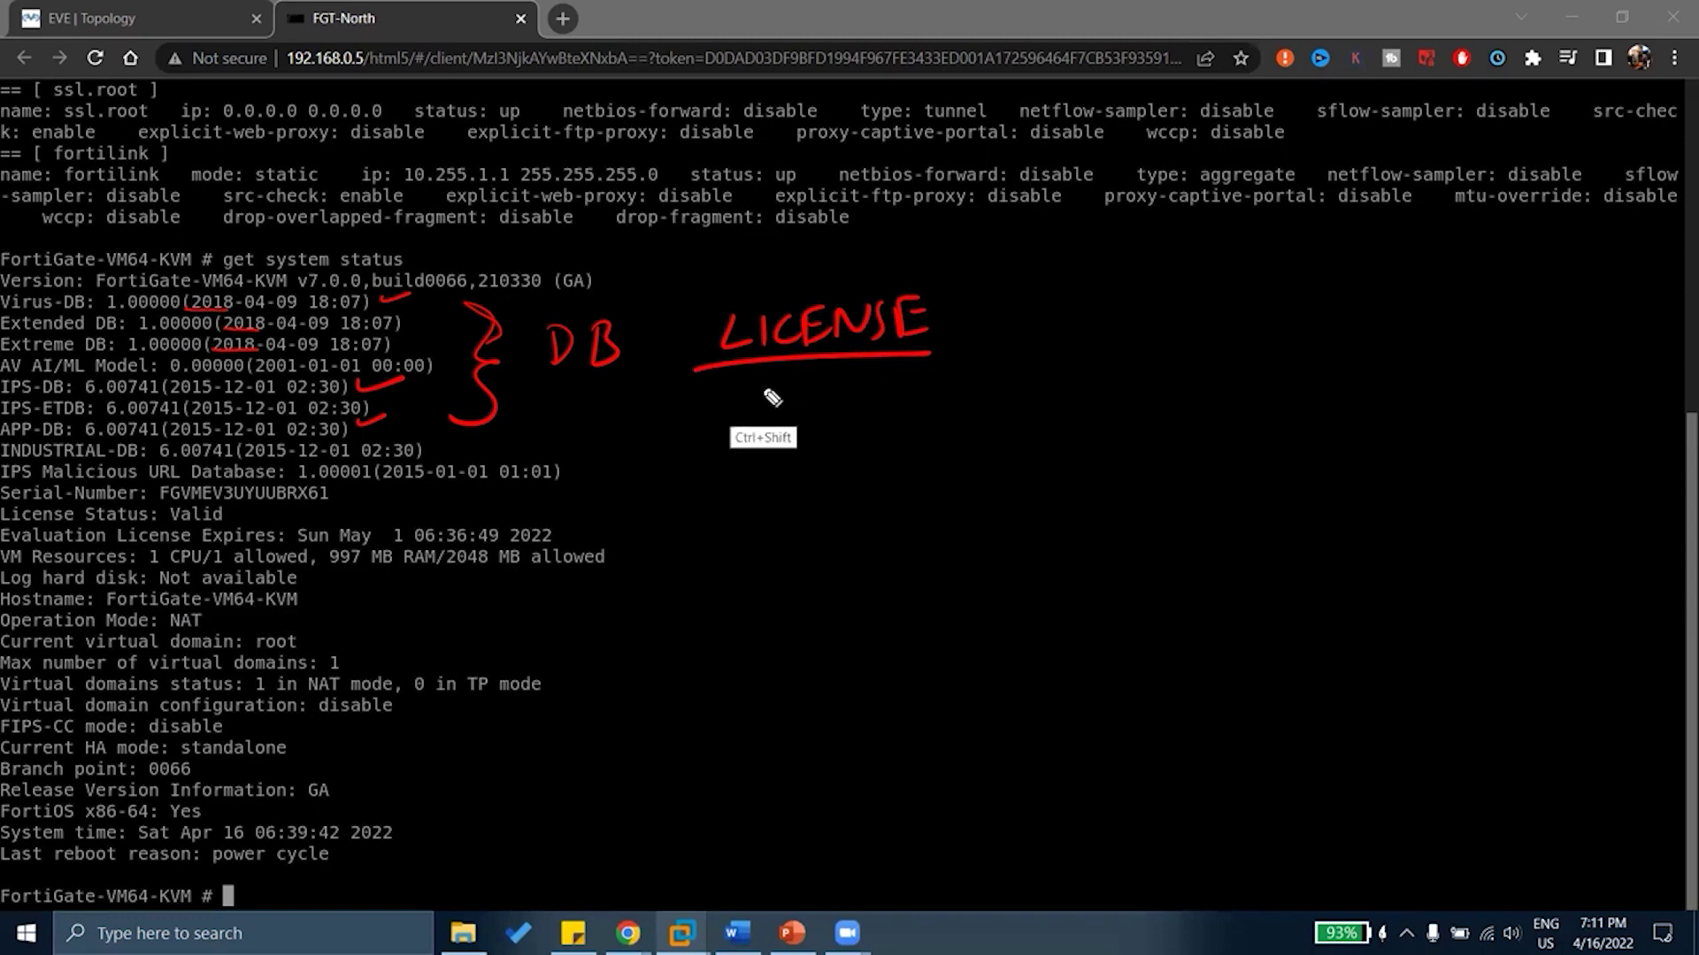
key(ctrl+shift+c)
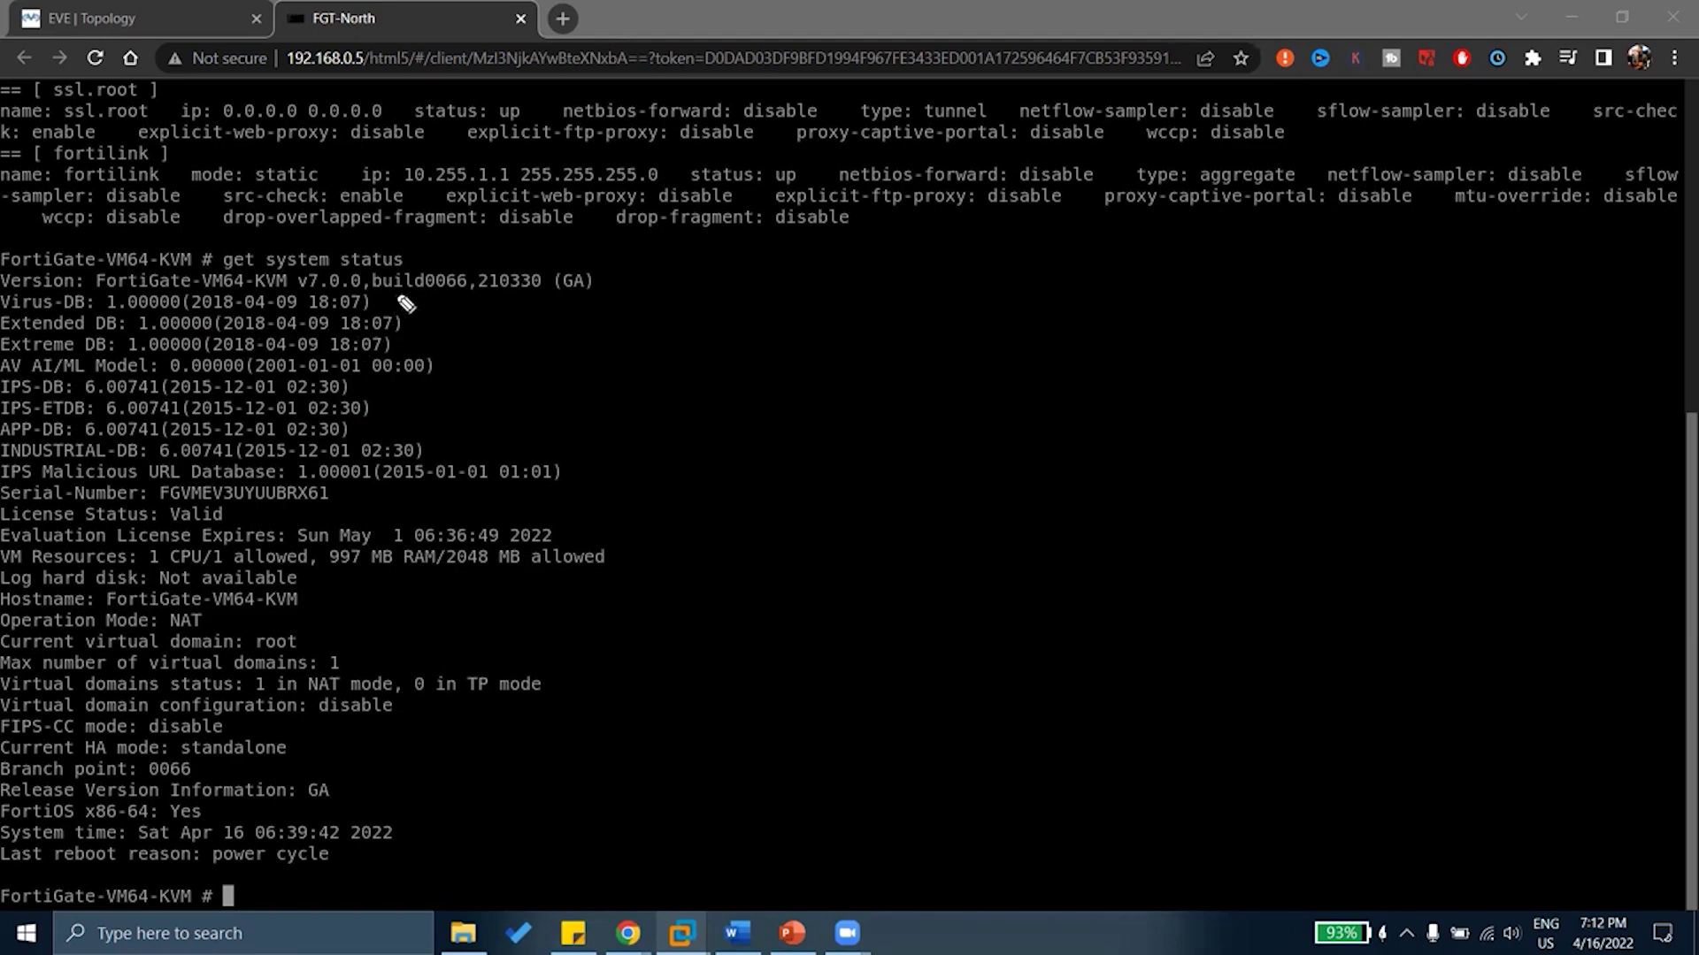
Write 2022-4-16, 18.30 and 1 DAY beside the Virus-DB line
mouse_move(438, 310)
mouse_down()
mouse_move(455, 327)
mouse_move(617, 301)
mouse_up()
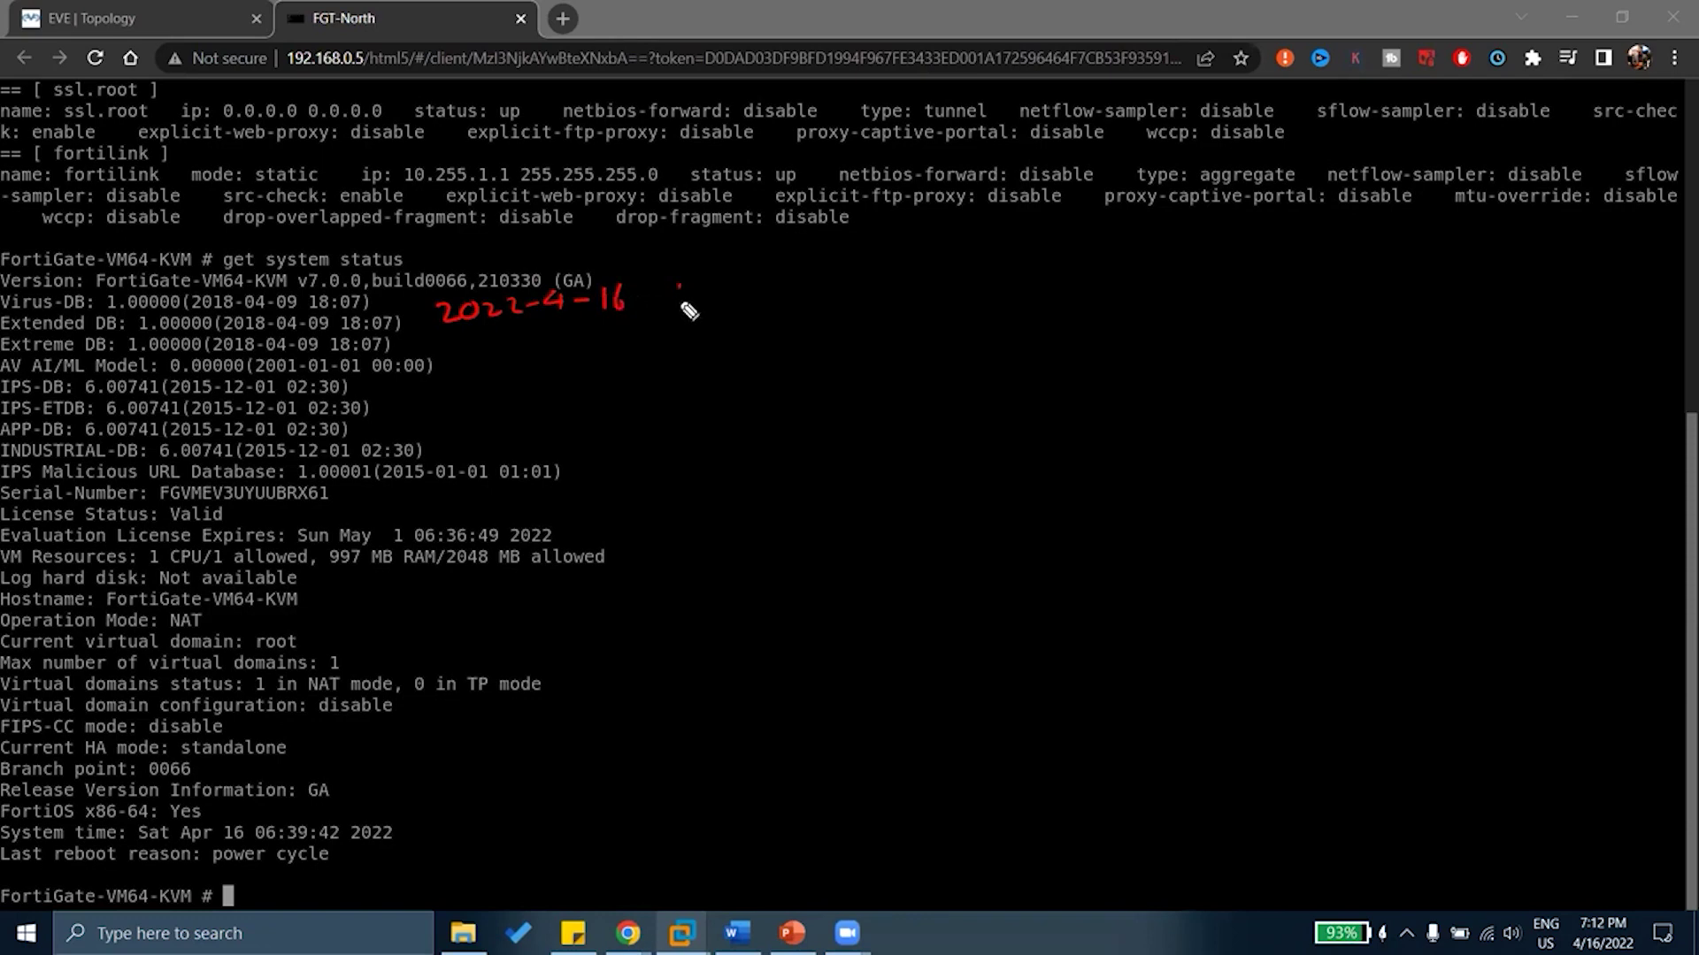
mouse_move(678, 284)
mouse_down()
mouse_move(678, 306)
mouse_move(697, 287)
mouse_move(726, 305)
mouse_move(752, 276)
mouse_up()
click(711, 299)
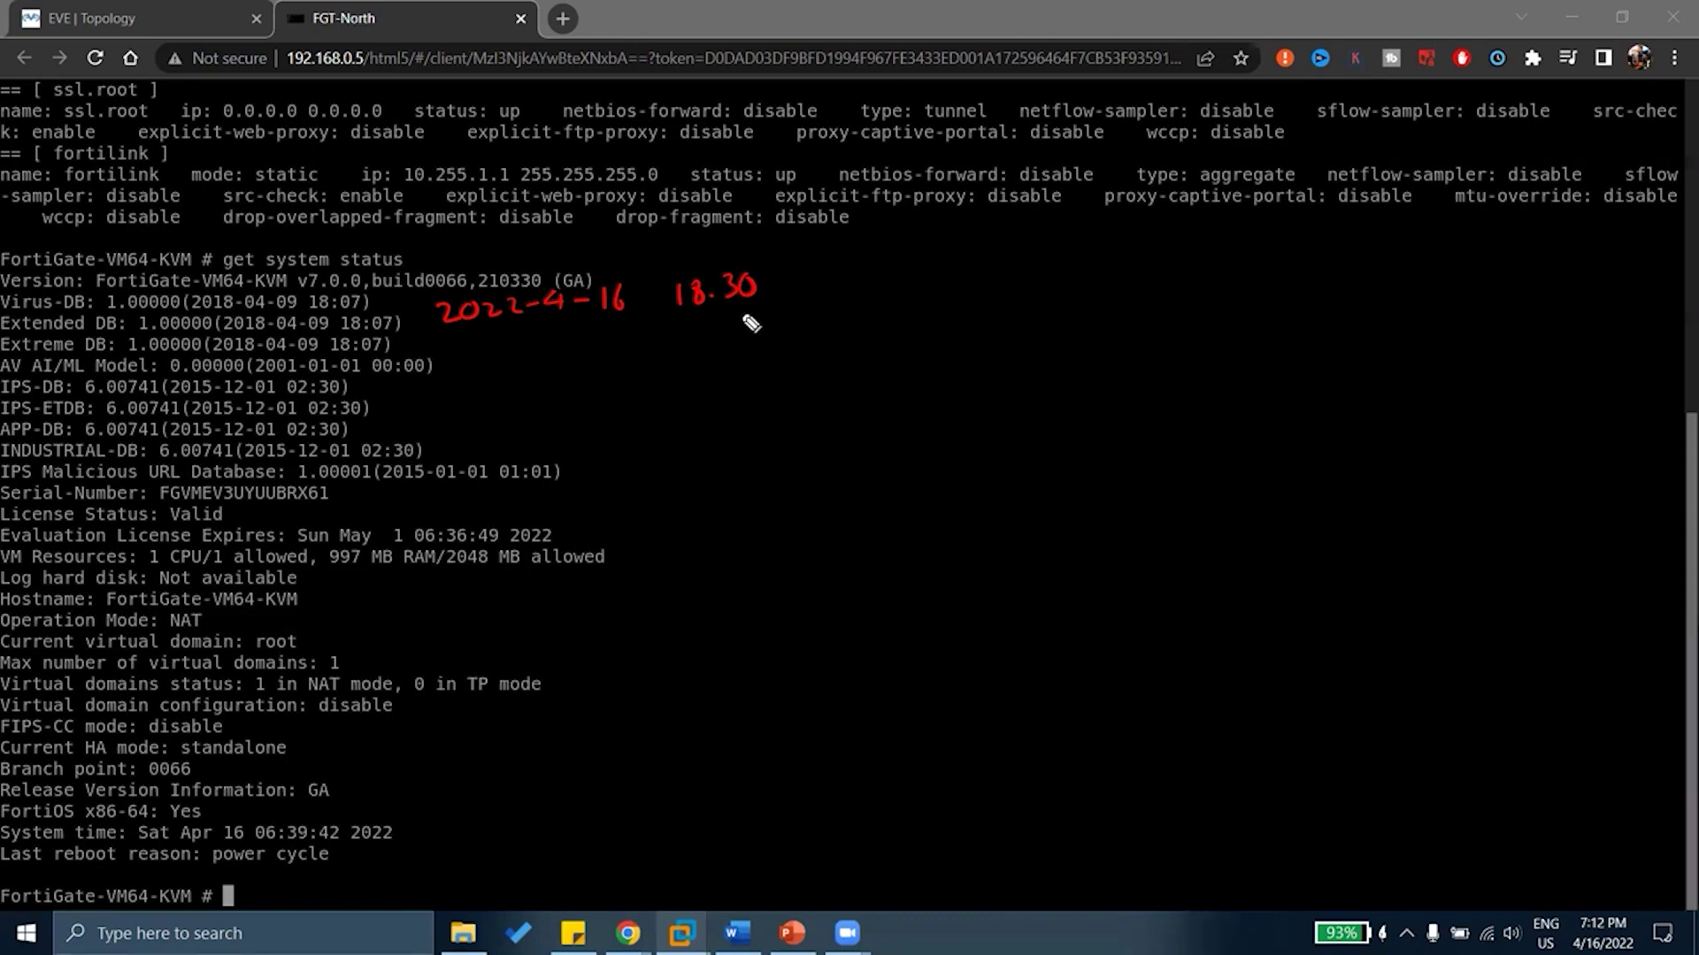
mouse_move(854, 273)
mouse_down()
mouse_move(853, 298)
mouse_move(918, 272)
mouse_move(925, 294)
mouse_up()
drag(907, 286, 934, 284)
mouse_move(941, 270)
mouse_down()
mouse_move(932, 297)
mouse_move(975, 292)
mouse_up()
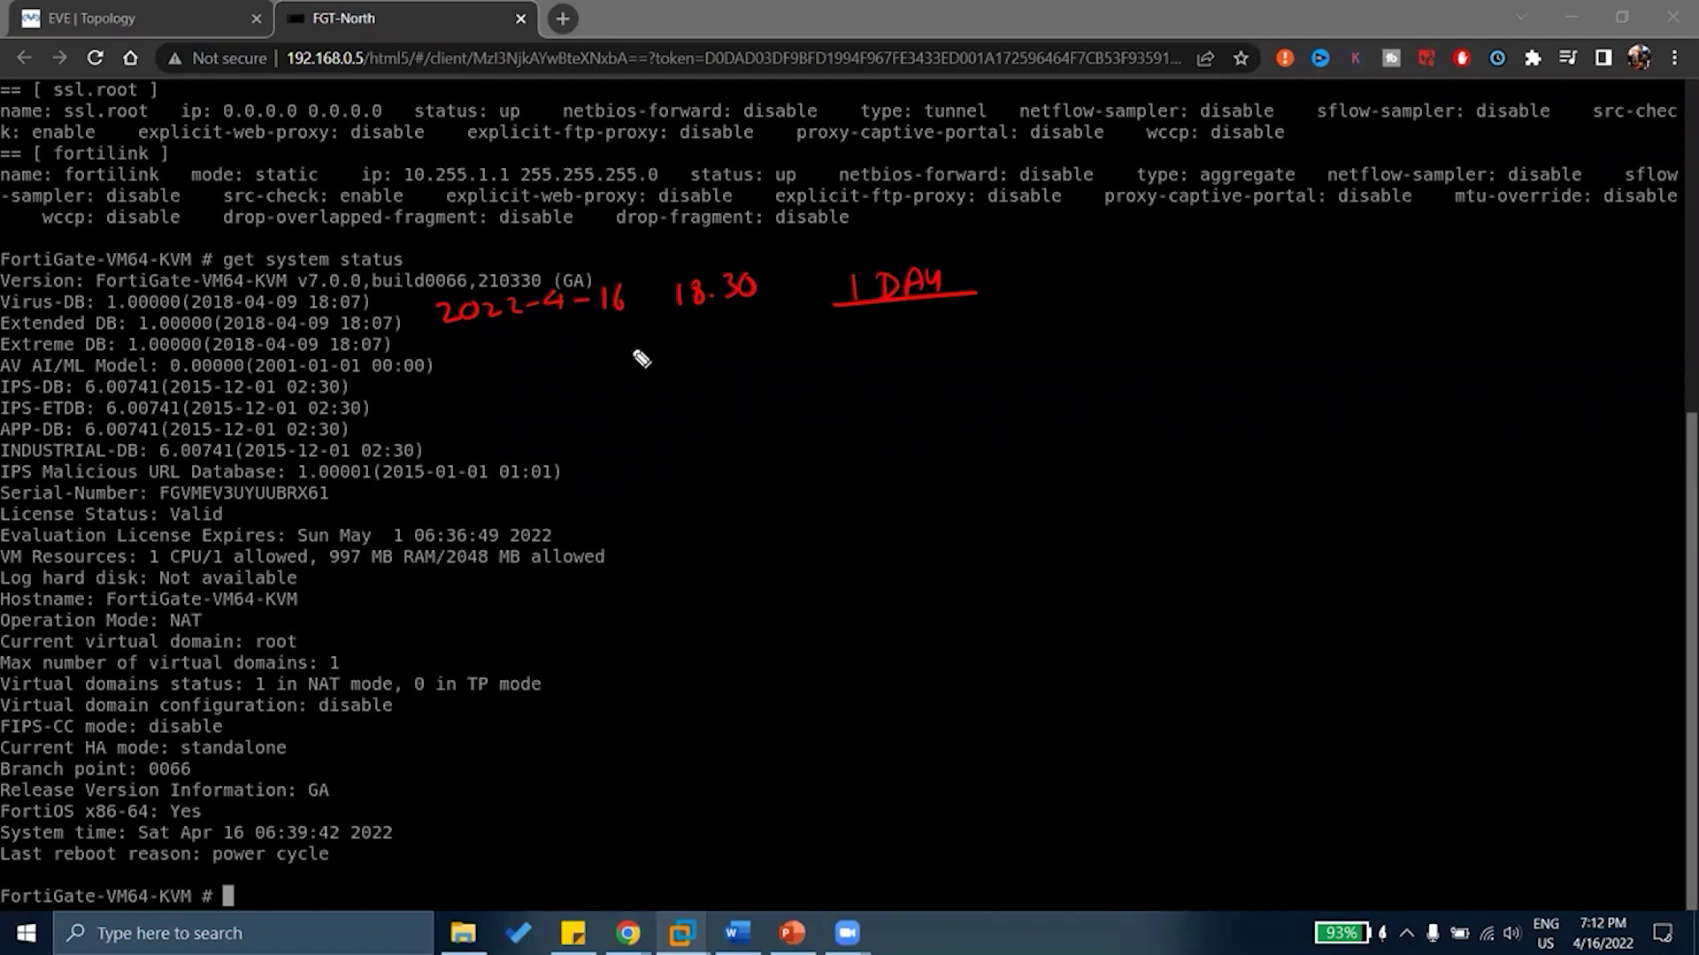
Bracket the Virus, Extended and Extreme DB lines, underline the date, add >, and write UPDATES
drag(425, 257, 483, 242)
mouse_move(389, 296)
mouse_down()
mouse_move(446, 398)
mouse_move(396, 416)
mouse_up()
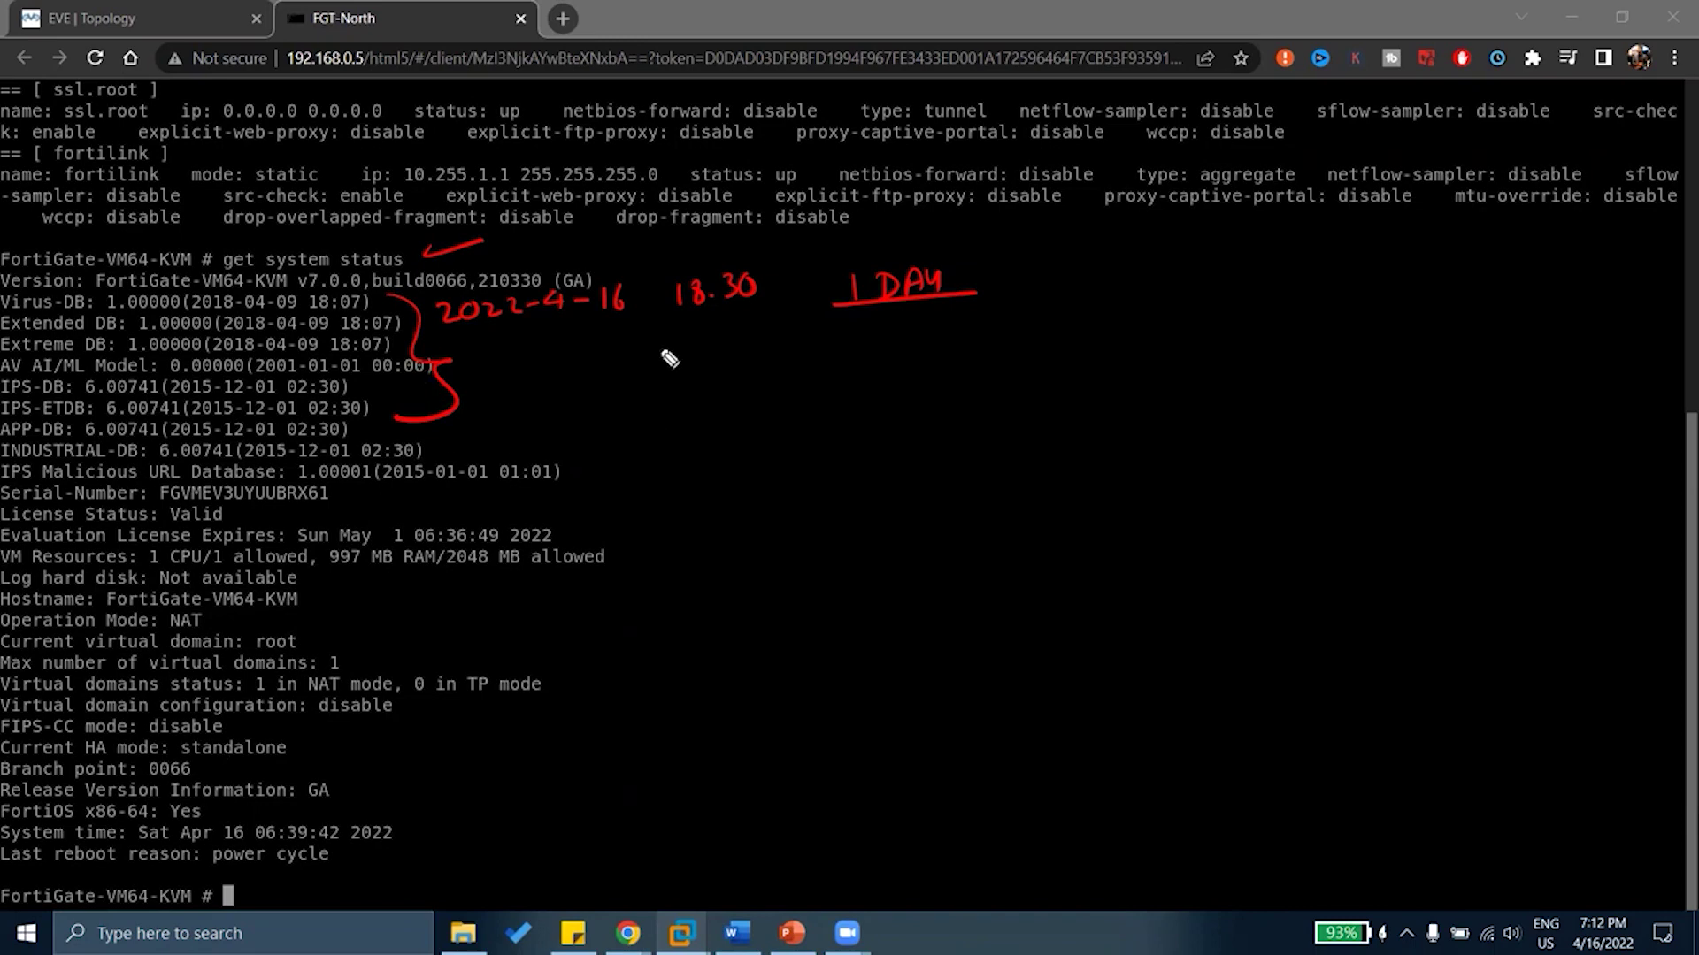
drag(442, 328, 646, 325)
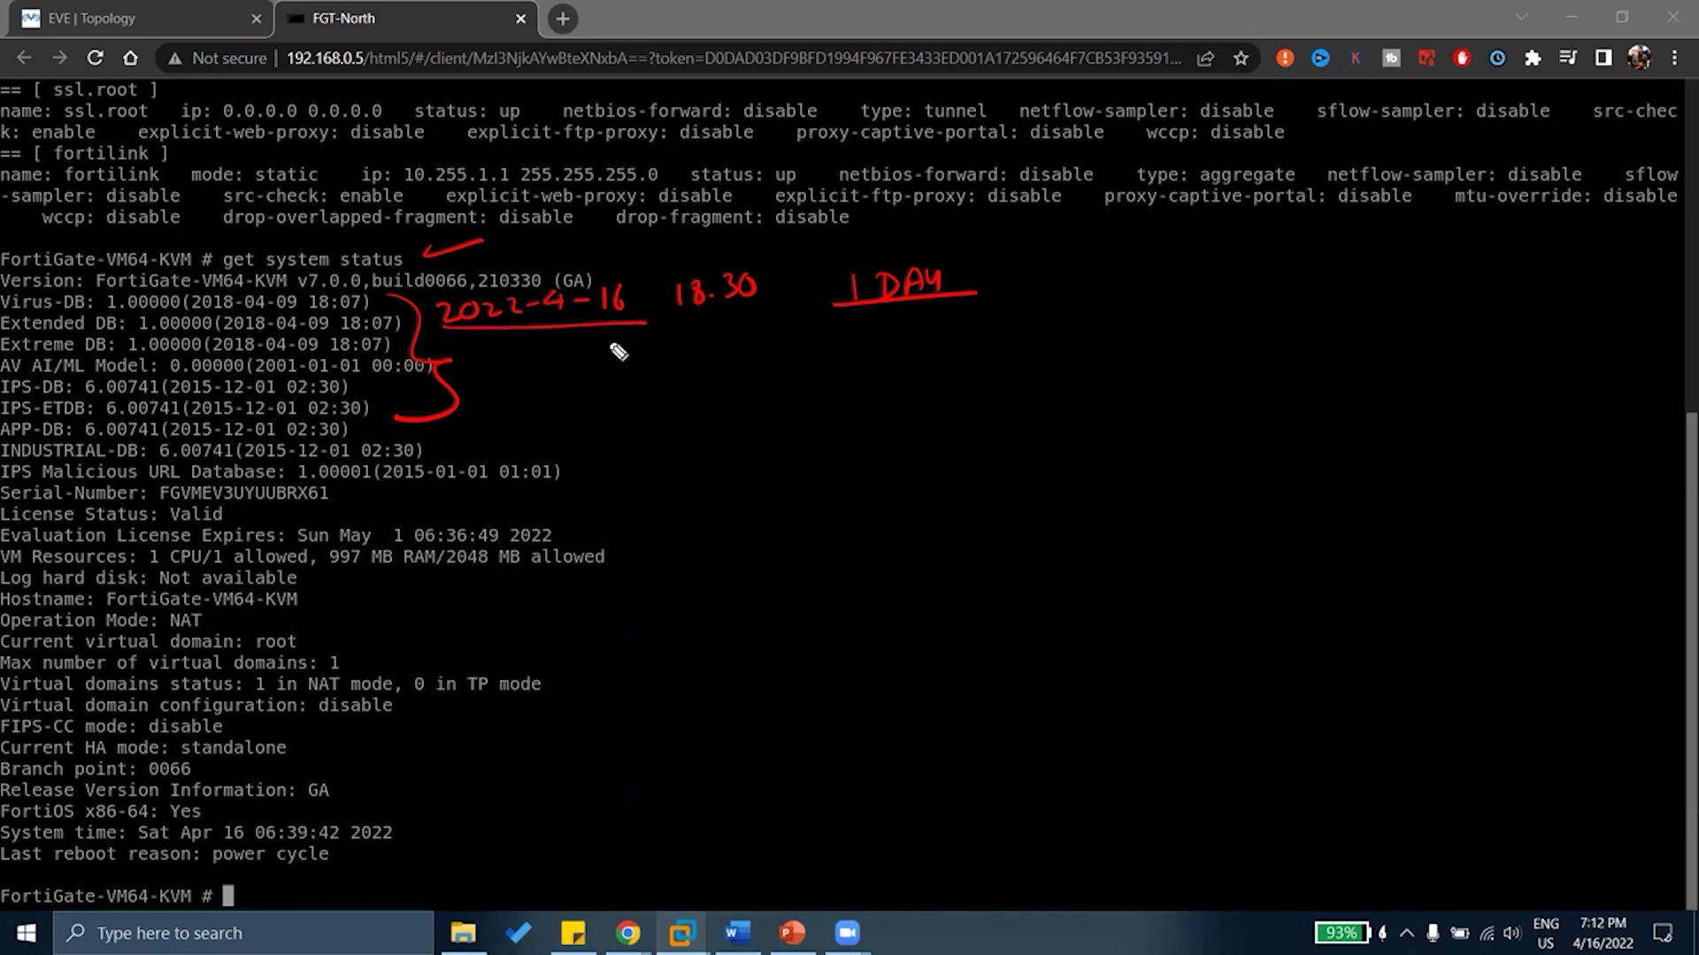
drag(977, 271, 1055, 252)
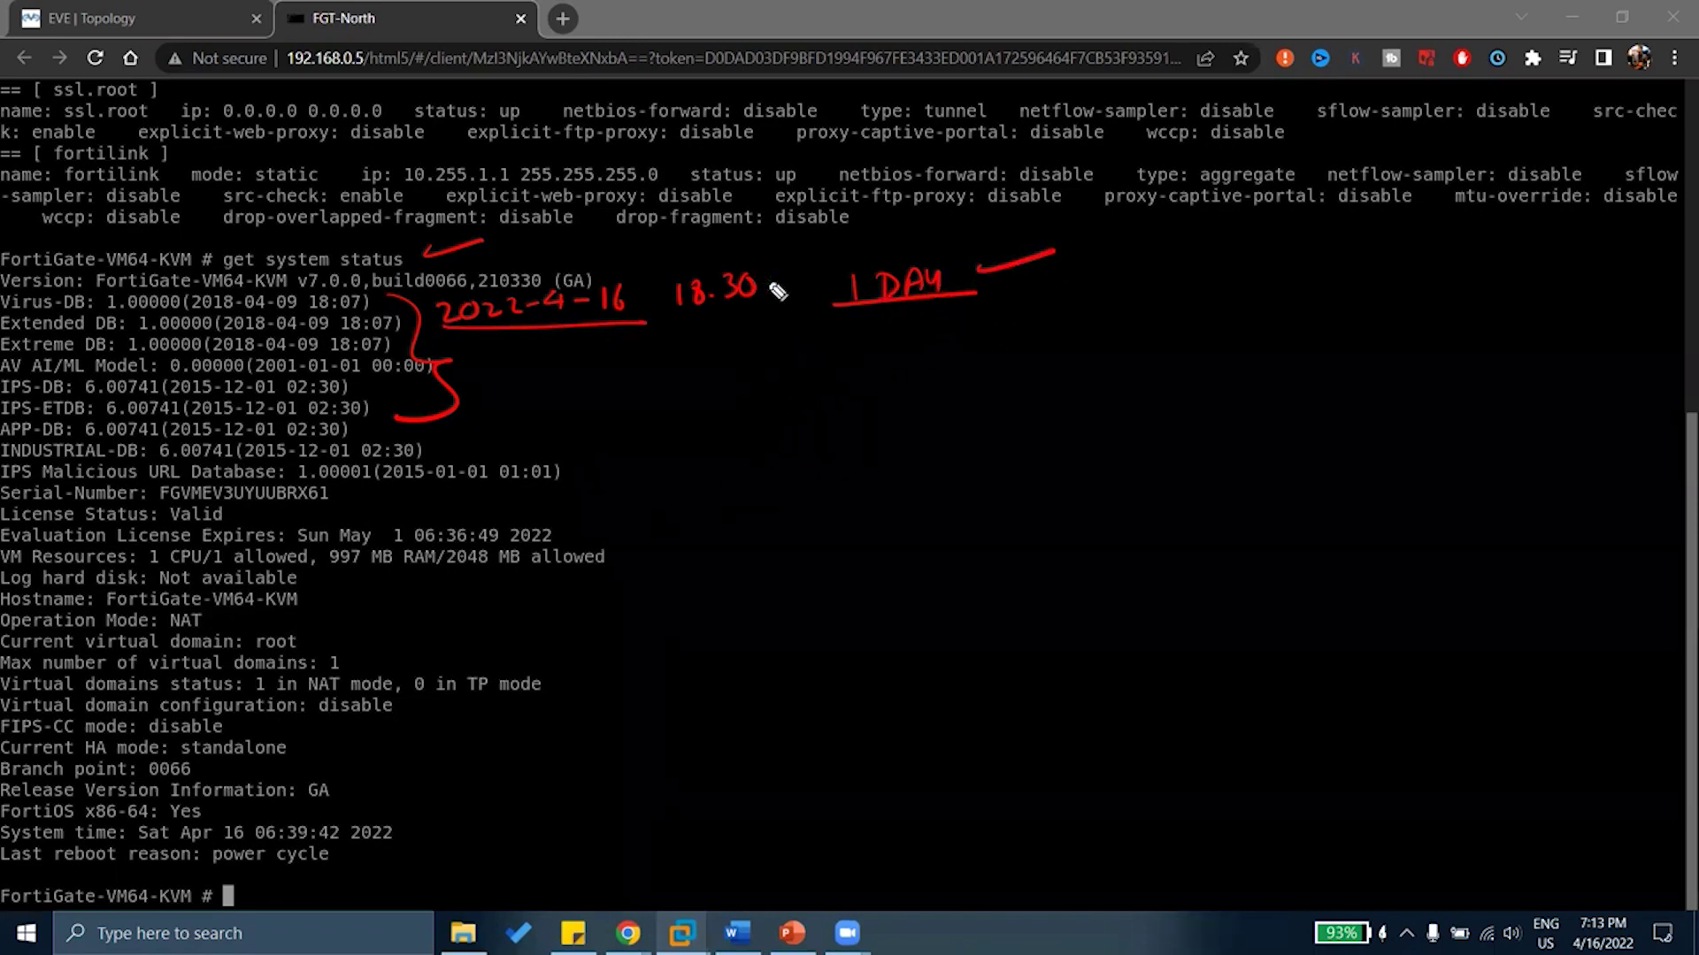
drag(800, 275, 795, 320)
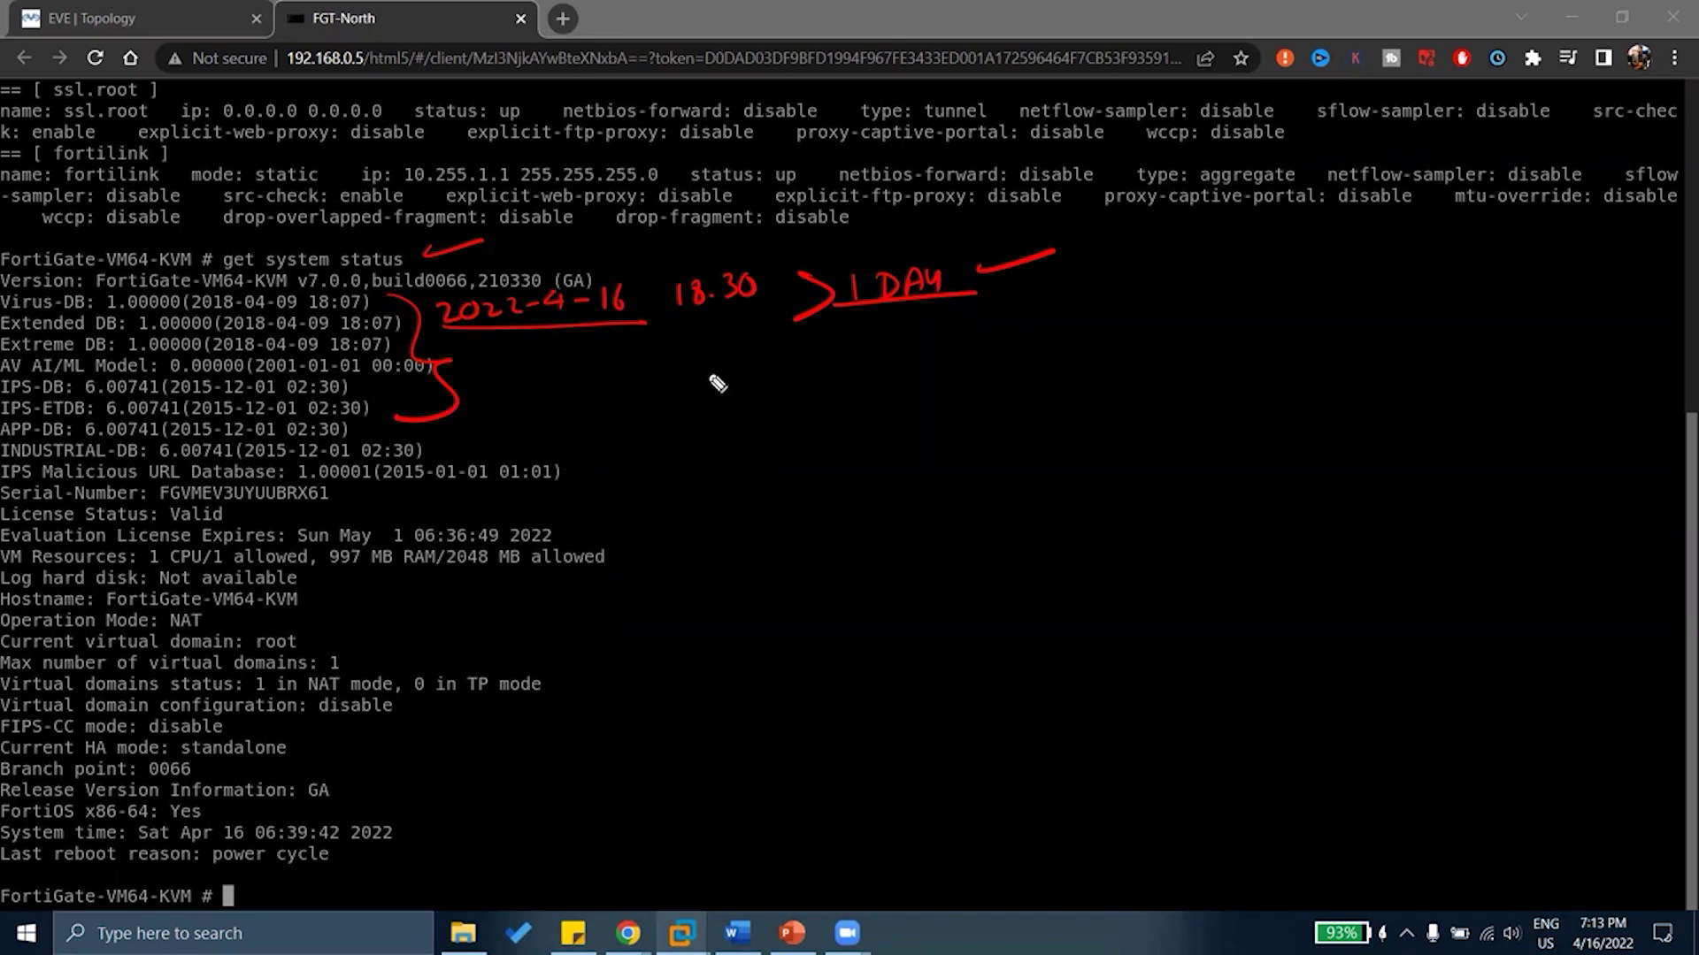
mouse_move(707, 358)
mouse_down()
mouse_move(803, 351)
mouse_move(841, 378)
mouse_move(888, 353)
mouse_move(880, 390)
mouse_move(942, 337)
mouse_move(921, 372)
mouse_up()
click(1015, 331)
Write FGD SERVER and SCHEDULE → 1AM, circle 1AM, and underline SCHEDULE
mouse_move(1024, 345)
mouse_down()
mouse_move(1101, 345)
mouse_move(1185, 307)
mouse_move(1226, 334)
mouse_move(1291, 296)
mouse_move(1296, 323)
mouse_move(1343, 312)
mouse_up()
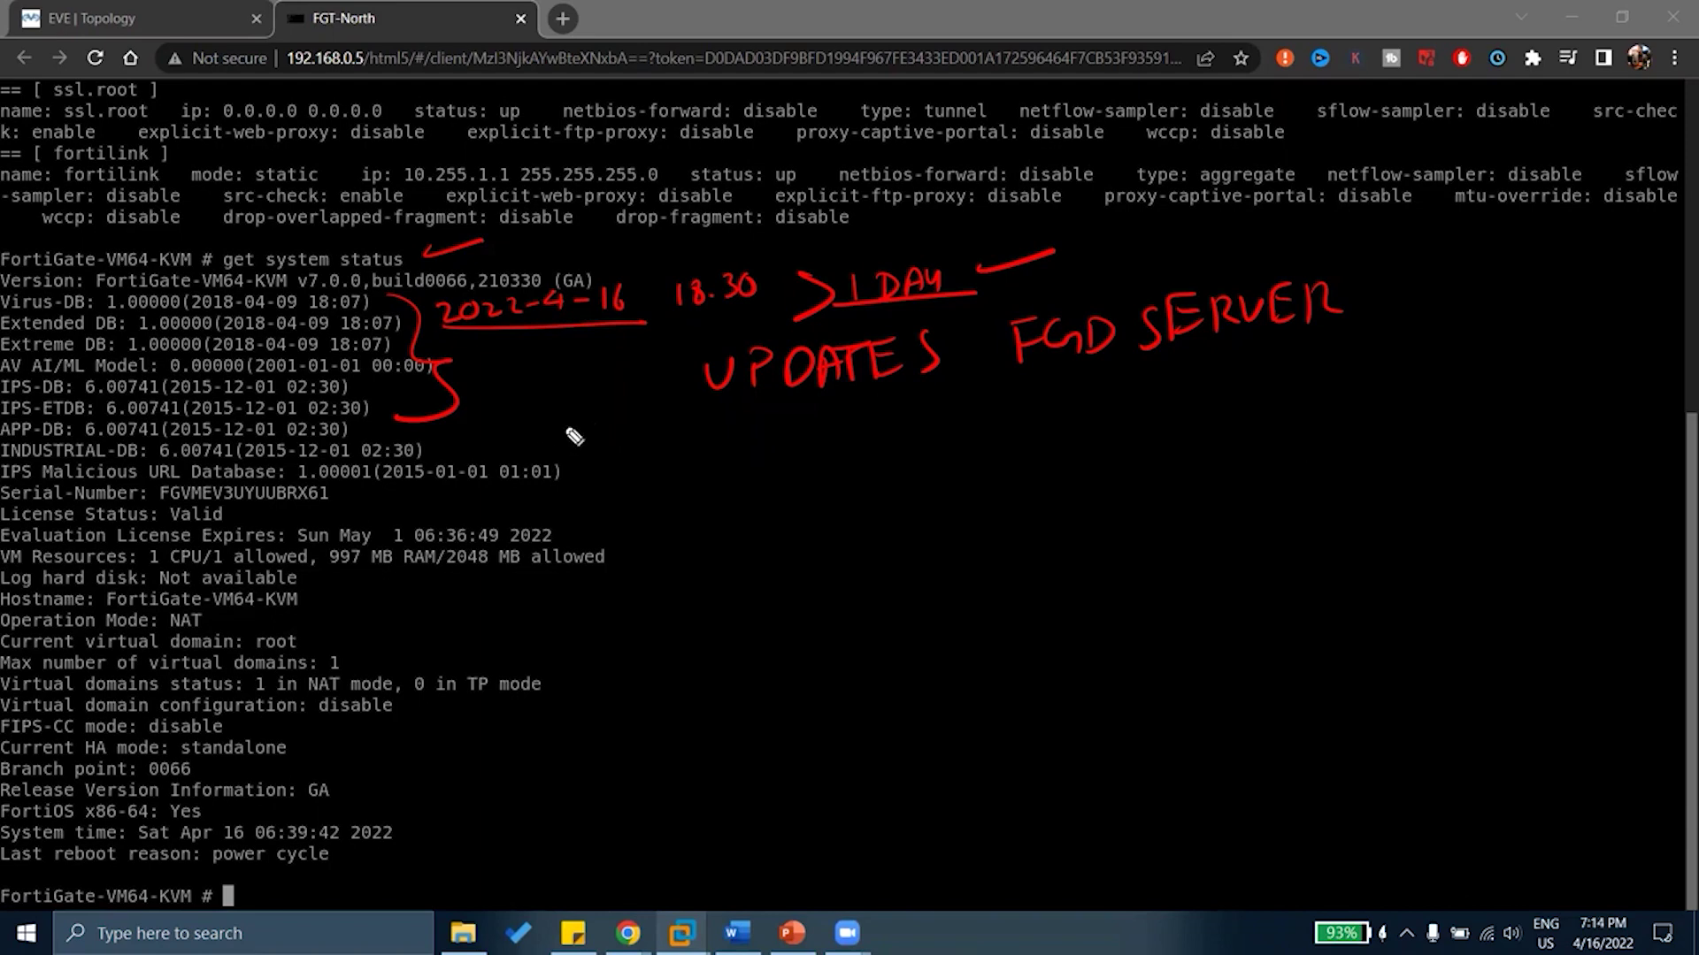
mouse_move(589, 425)
mouse_down()
mouse_move(563, 454)
mouse_move(612, 453)
mouse_up()
mouse_move(627, 427)
mouse_down()
mouse_move(796, 426)
mouse_move(803, 453)
mouse_move(945, 424)
mouse_up()
drag(922, 409, 929, 438)
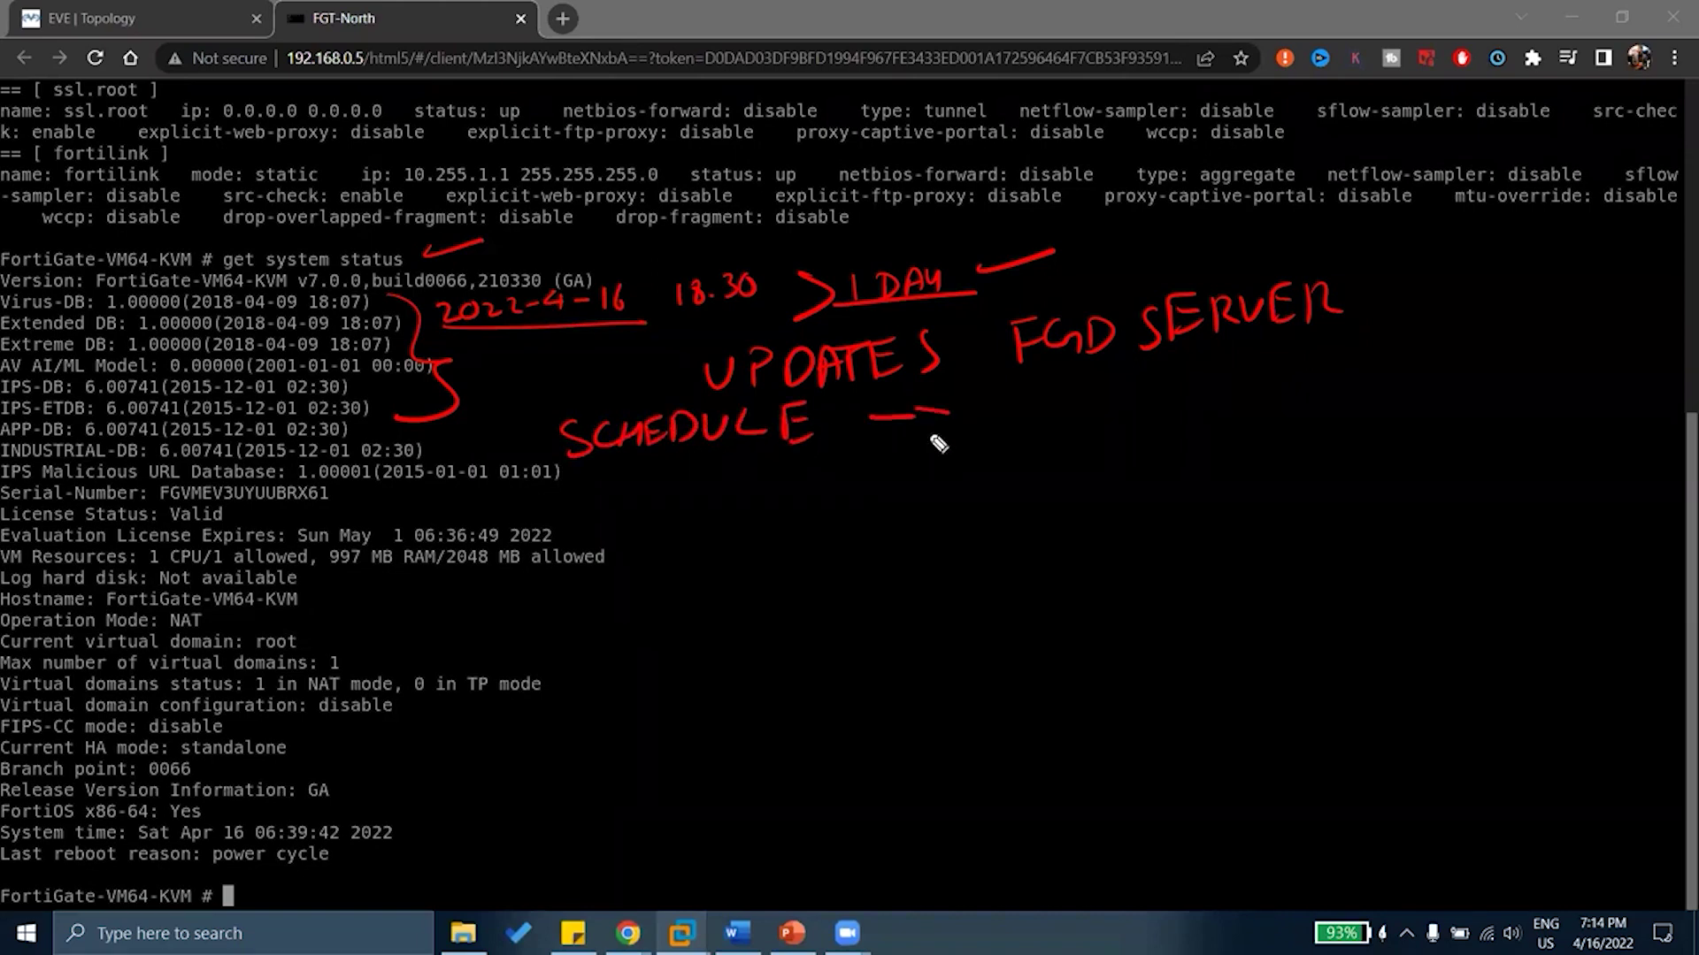
mouse_move(1032, 395)
mouse_down()
mouse_move(1033, 430)
mouse_move(1126, 405)
mouse_up()
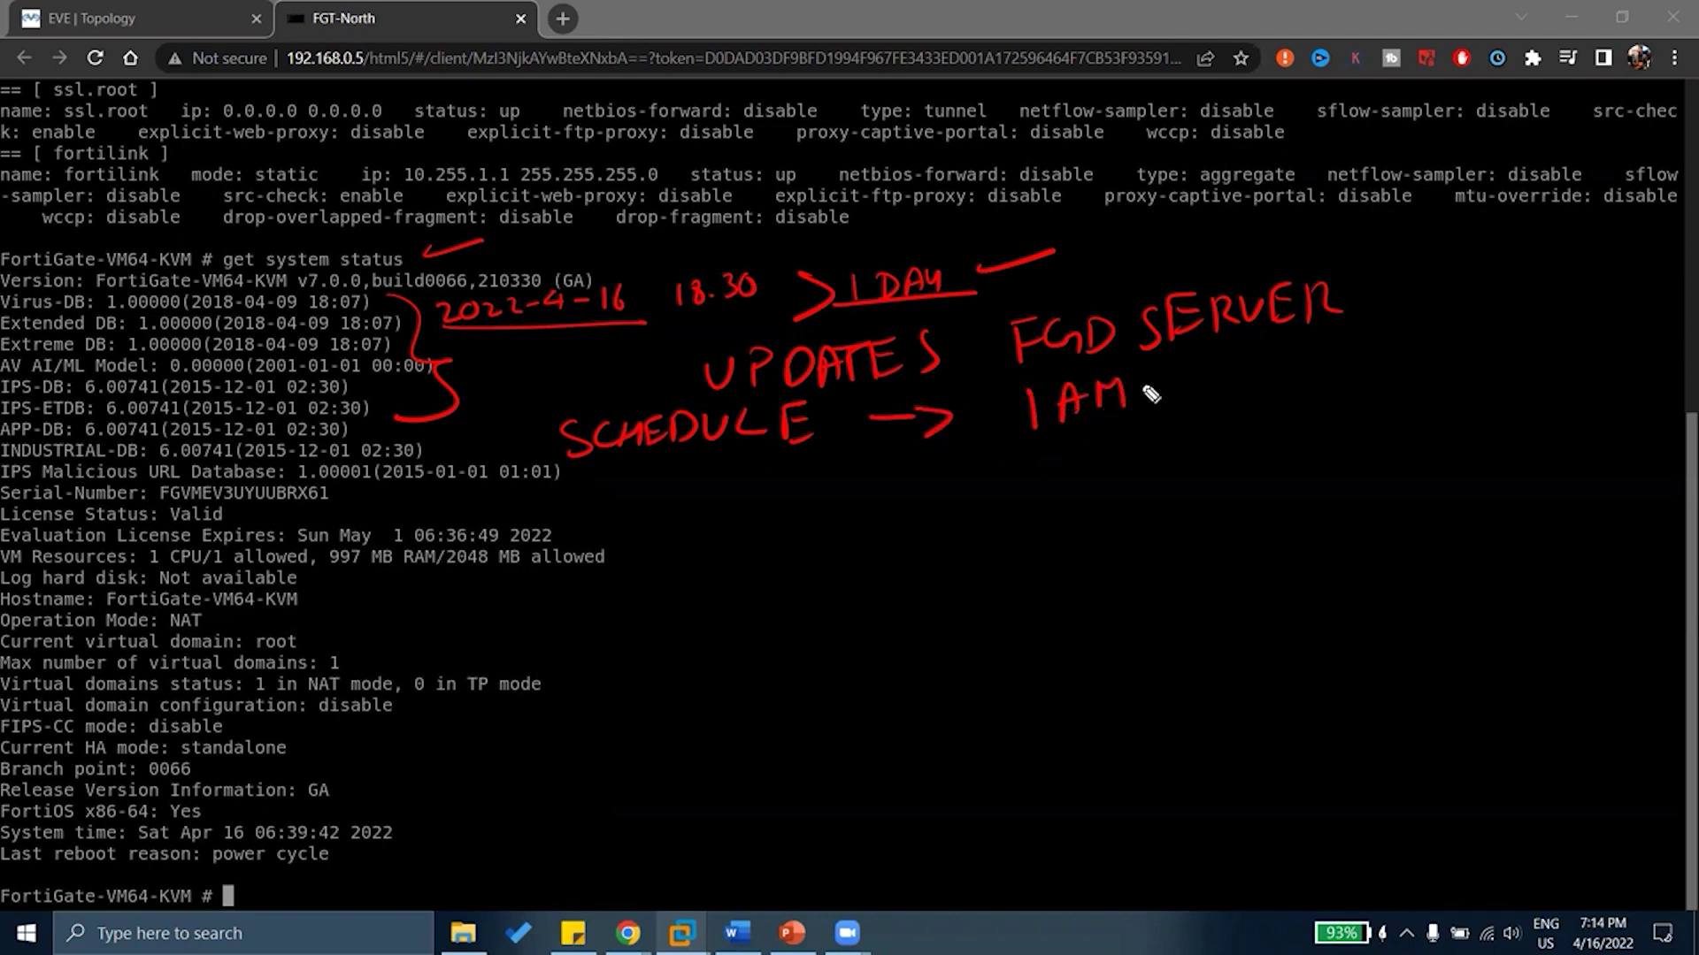
mouse_move(1152, 375)
mouse_down()
mouse_move(998, 383)
mouse_move(1190, 372)
mouse_up()
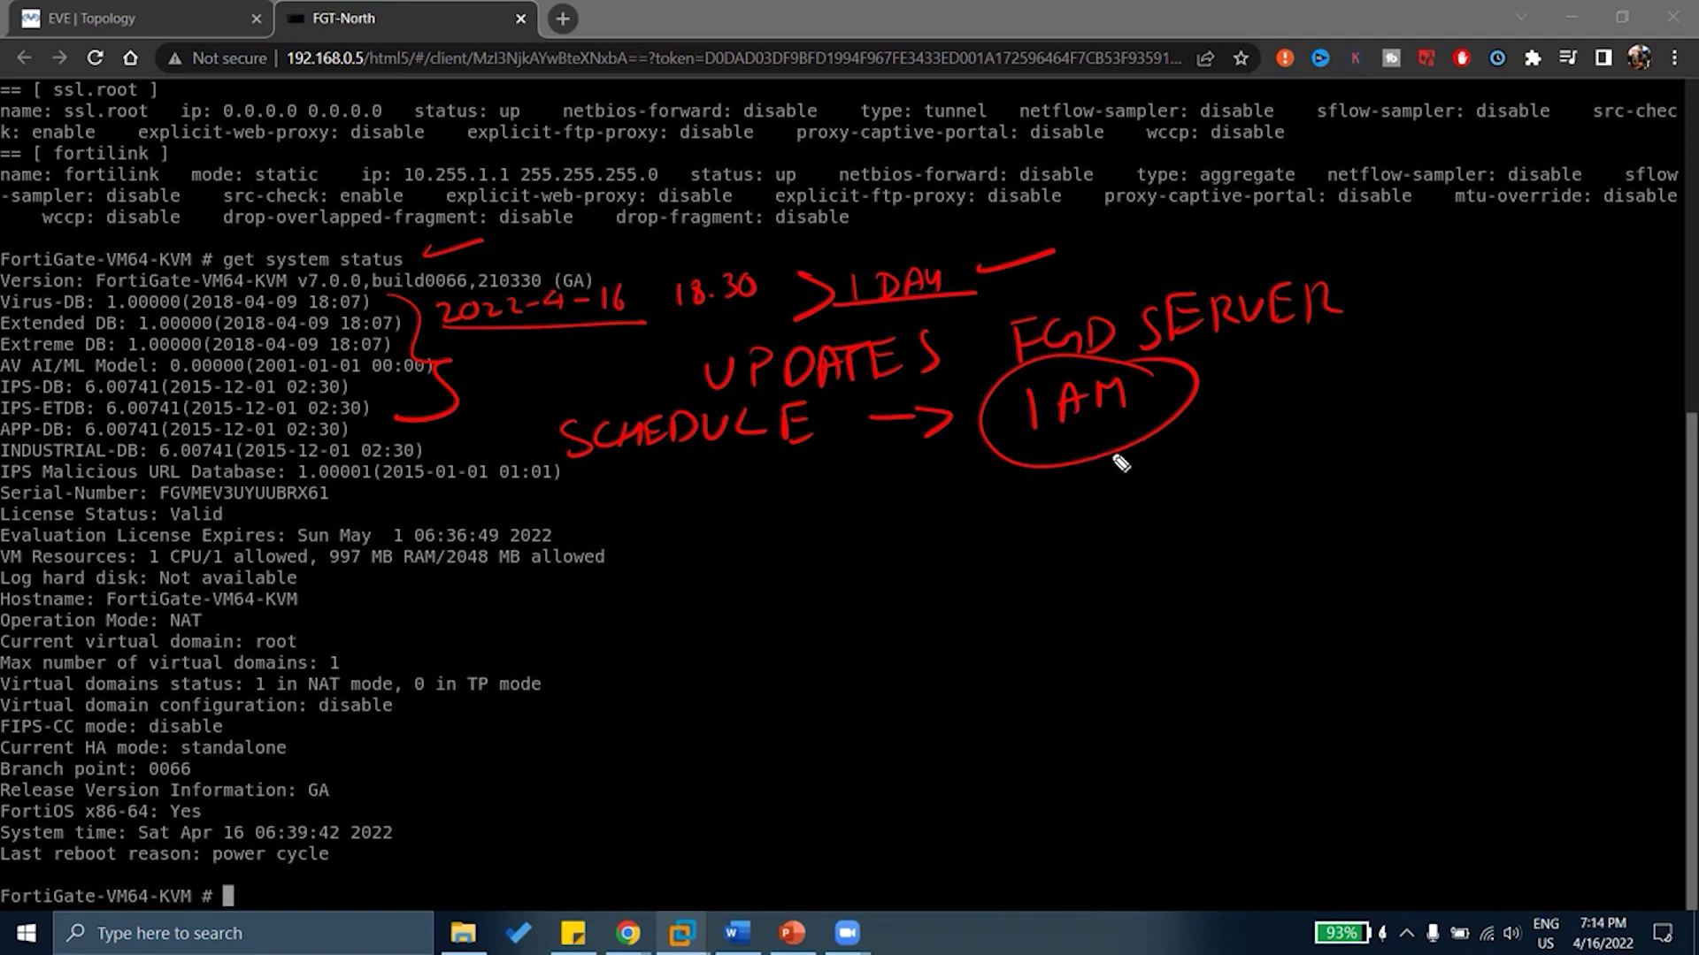
drag(1186, 407, 1267, 386)
drag(584, 470, 787, 476)
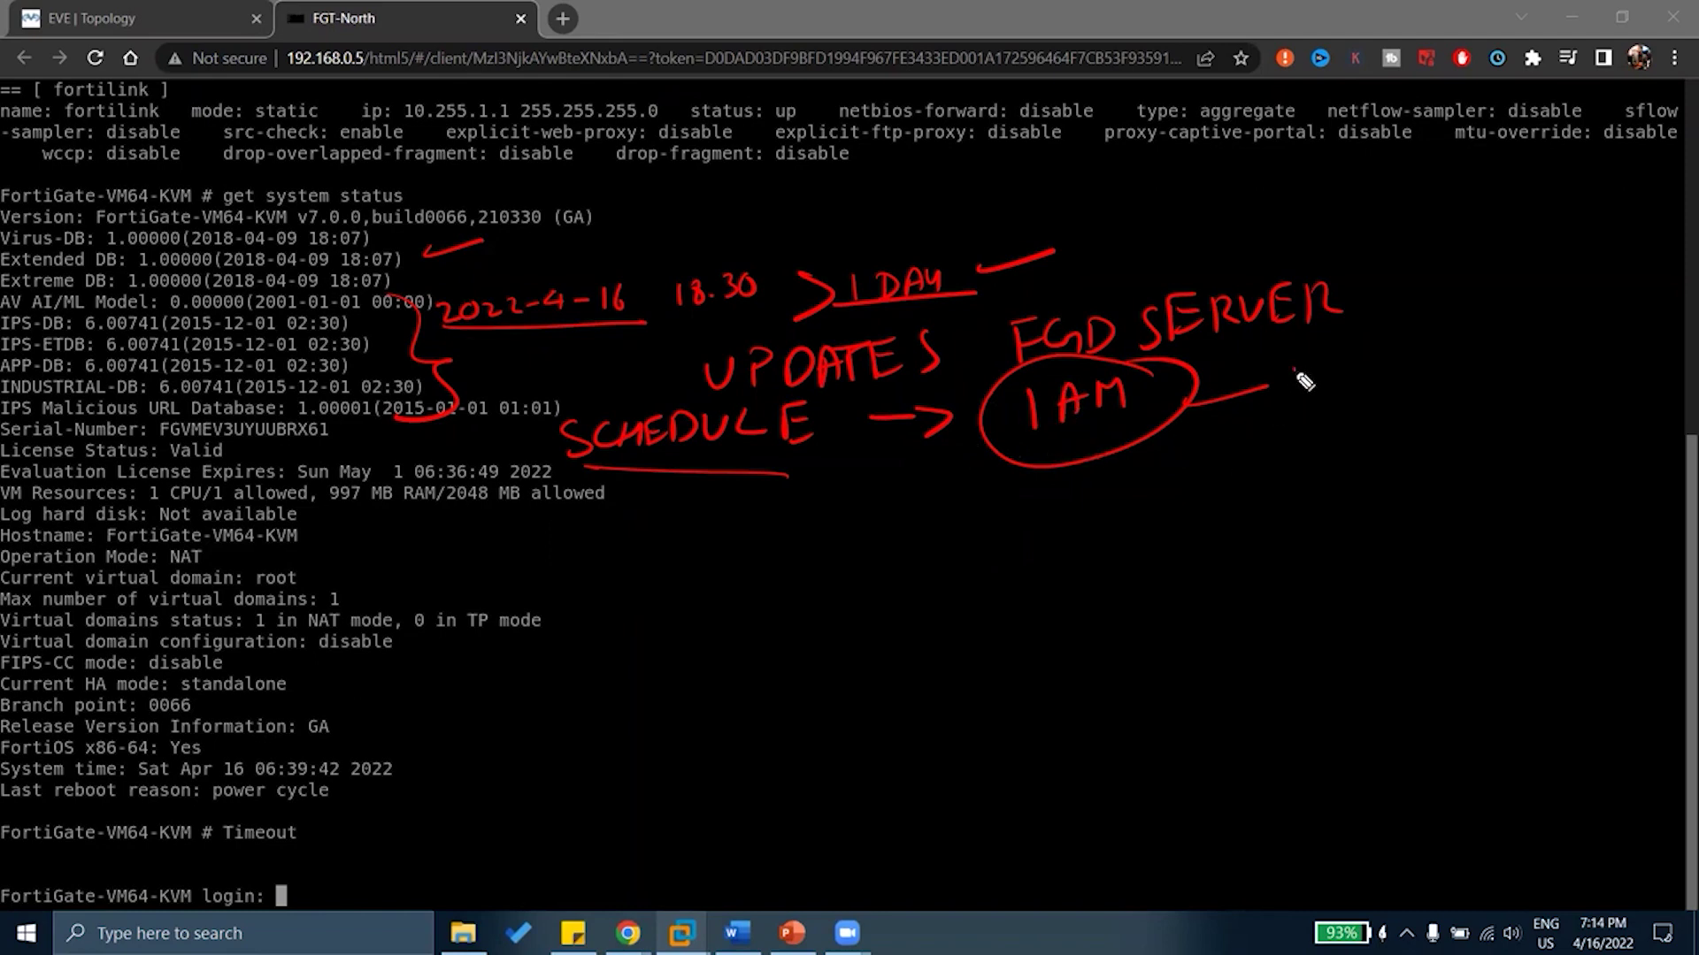
Write 2HOURS and 6HOURS beside the circled 1AM
mouse_move(1294, 370)
mouse_down()
mouse_move(1380, 382)
mouse_move(1438, 346)
mouse_move(1477, 353)
mouse_up()
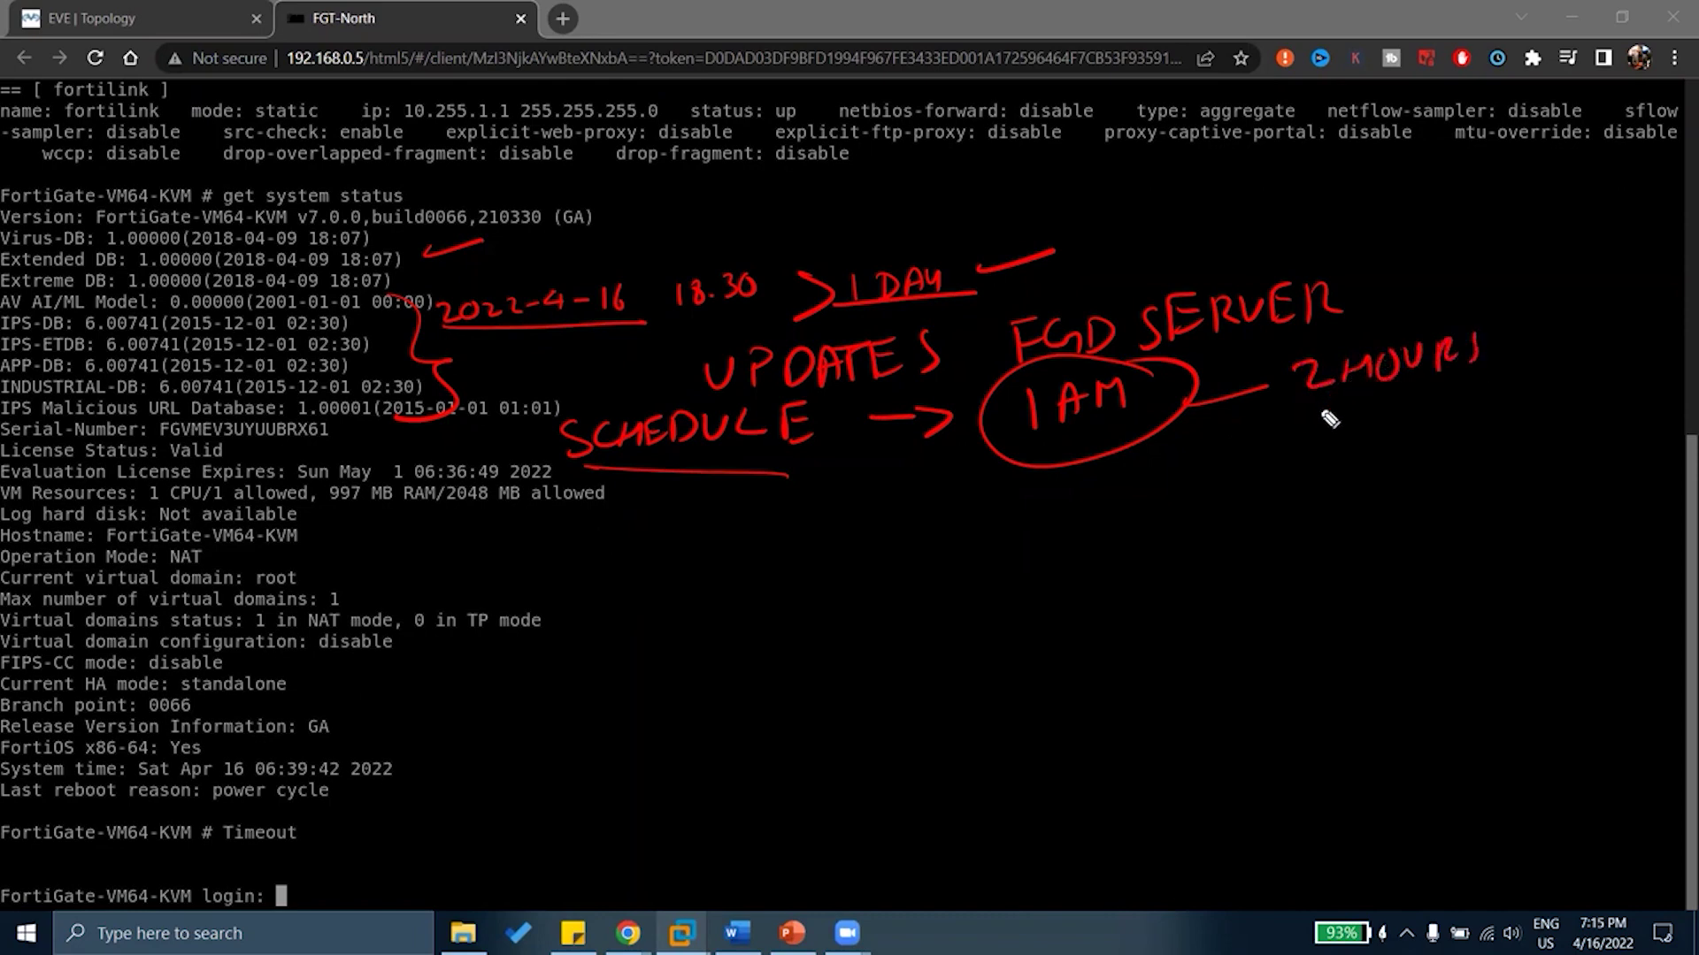
mouse_move(1321, 416)
mouse_down()
mouse_move(1353, 433)
mouse_move(1474, 433)
mouse_up()
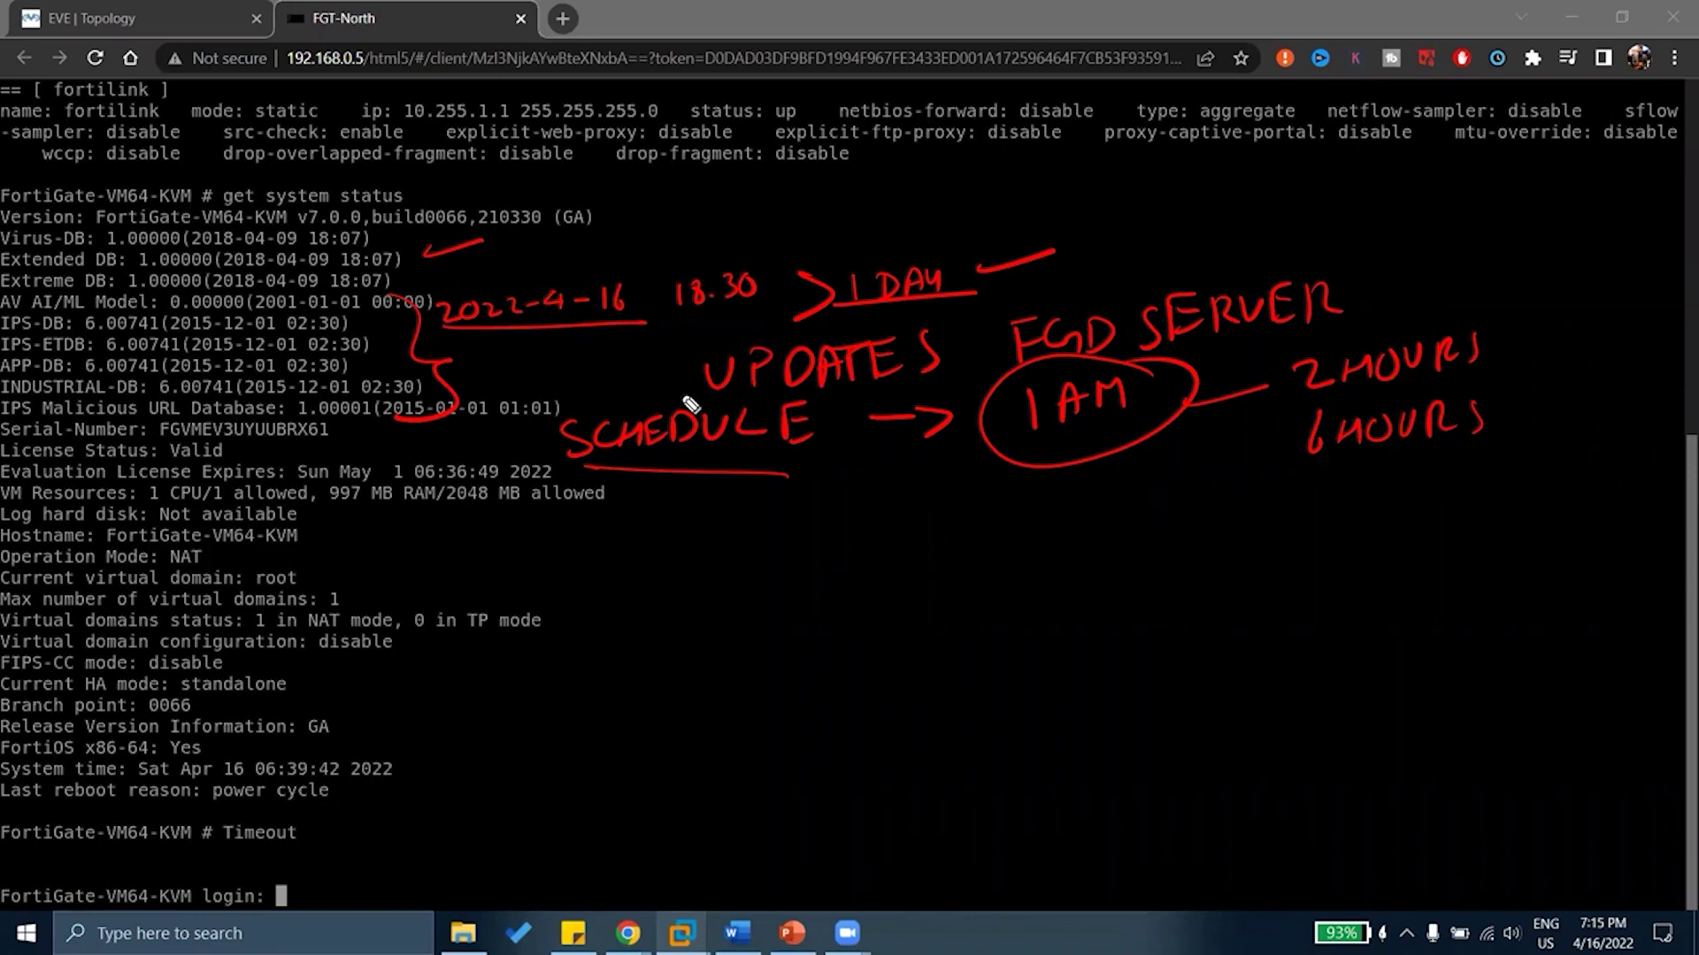
Clear old notes, brace the signature database lines, and underline the serial number
key(e)
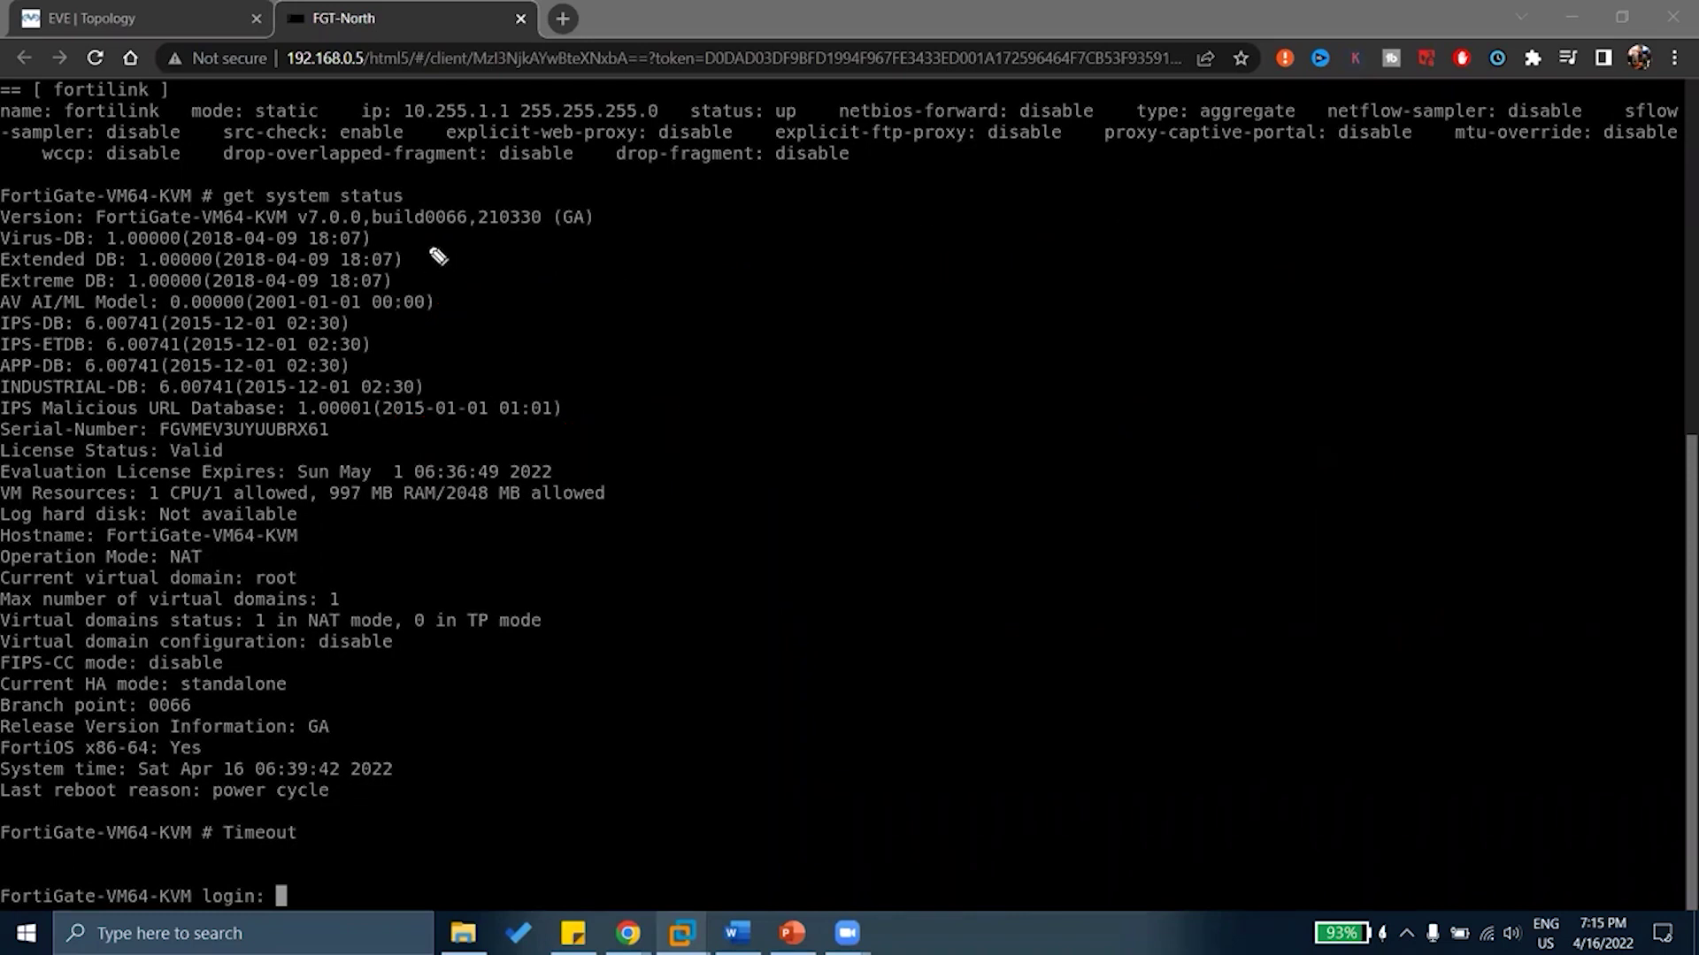
mouse_move(439, 236)
mouse_down()
mouse_move(469, 310)
mouse_move(442, 349)
mouse_up()
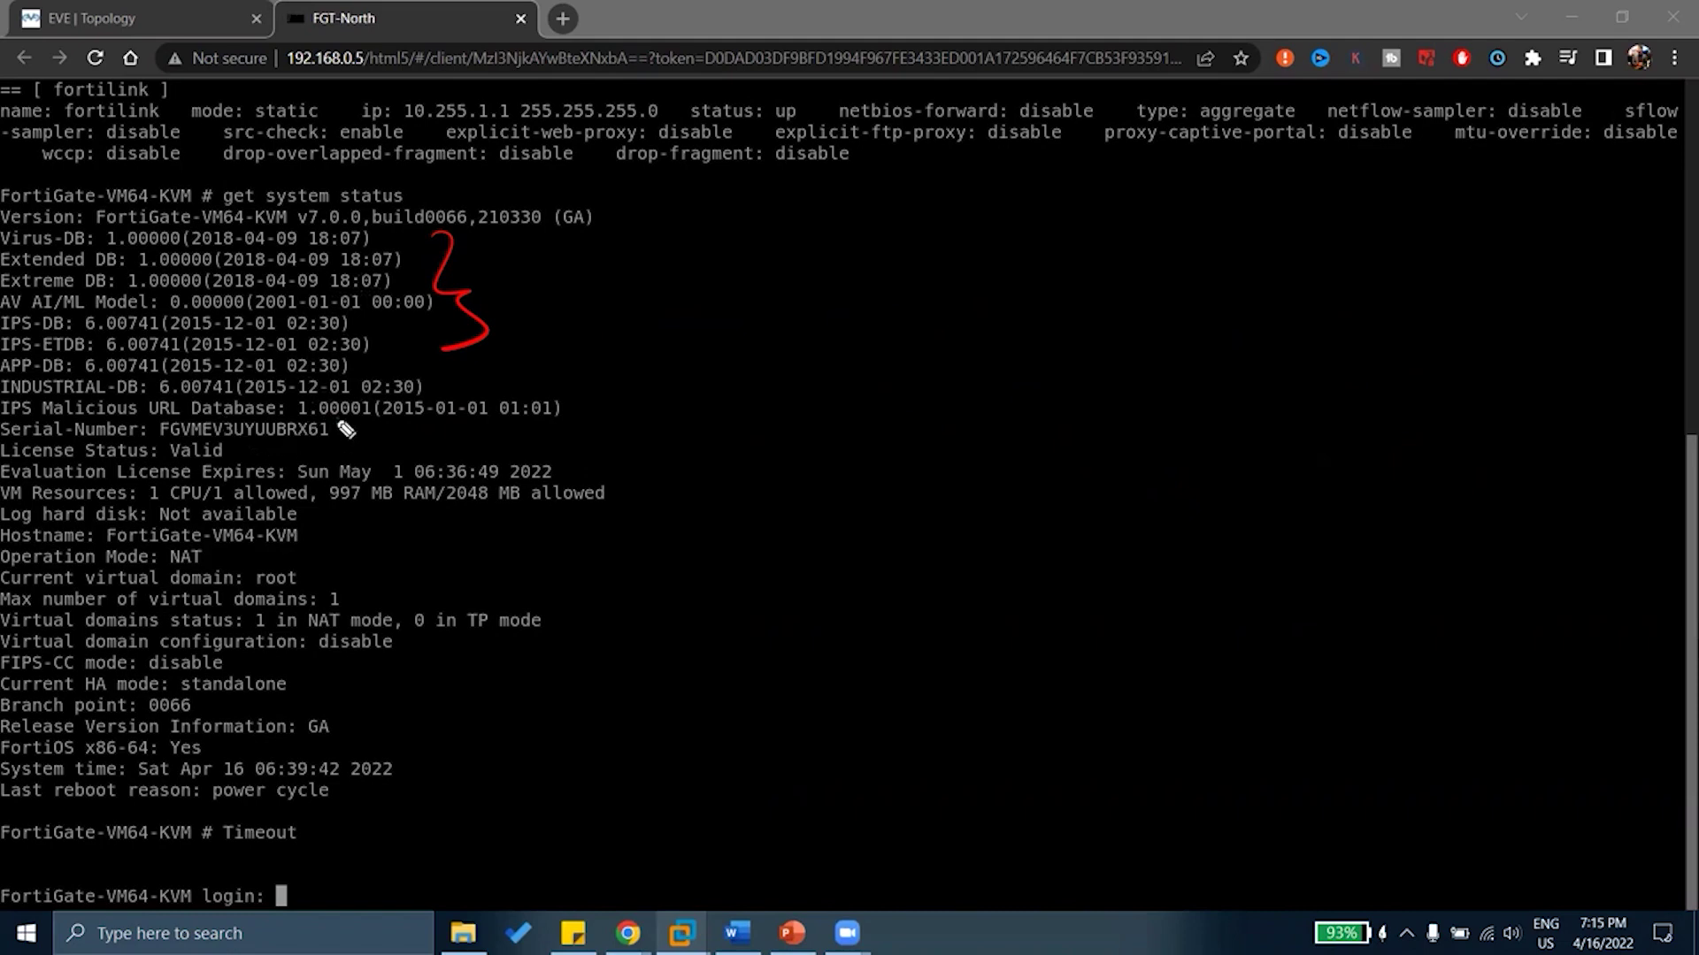
drag(333, 429, 370, 416)
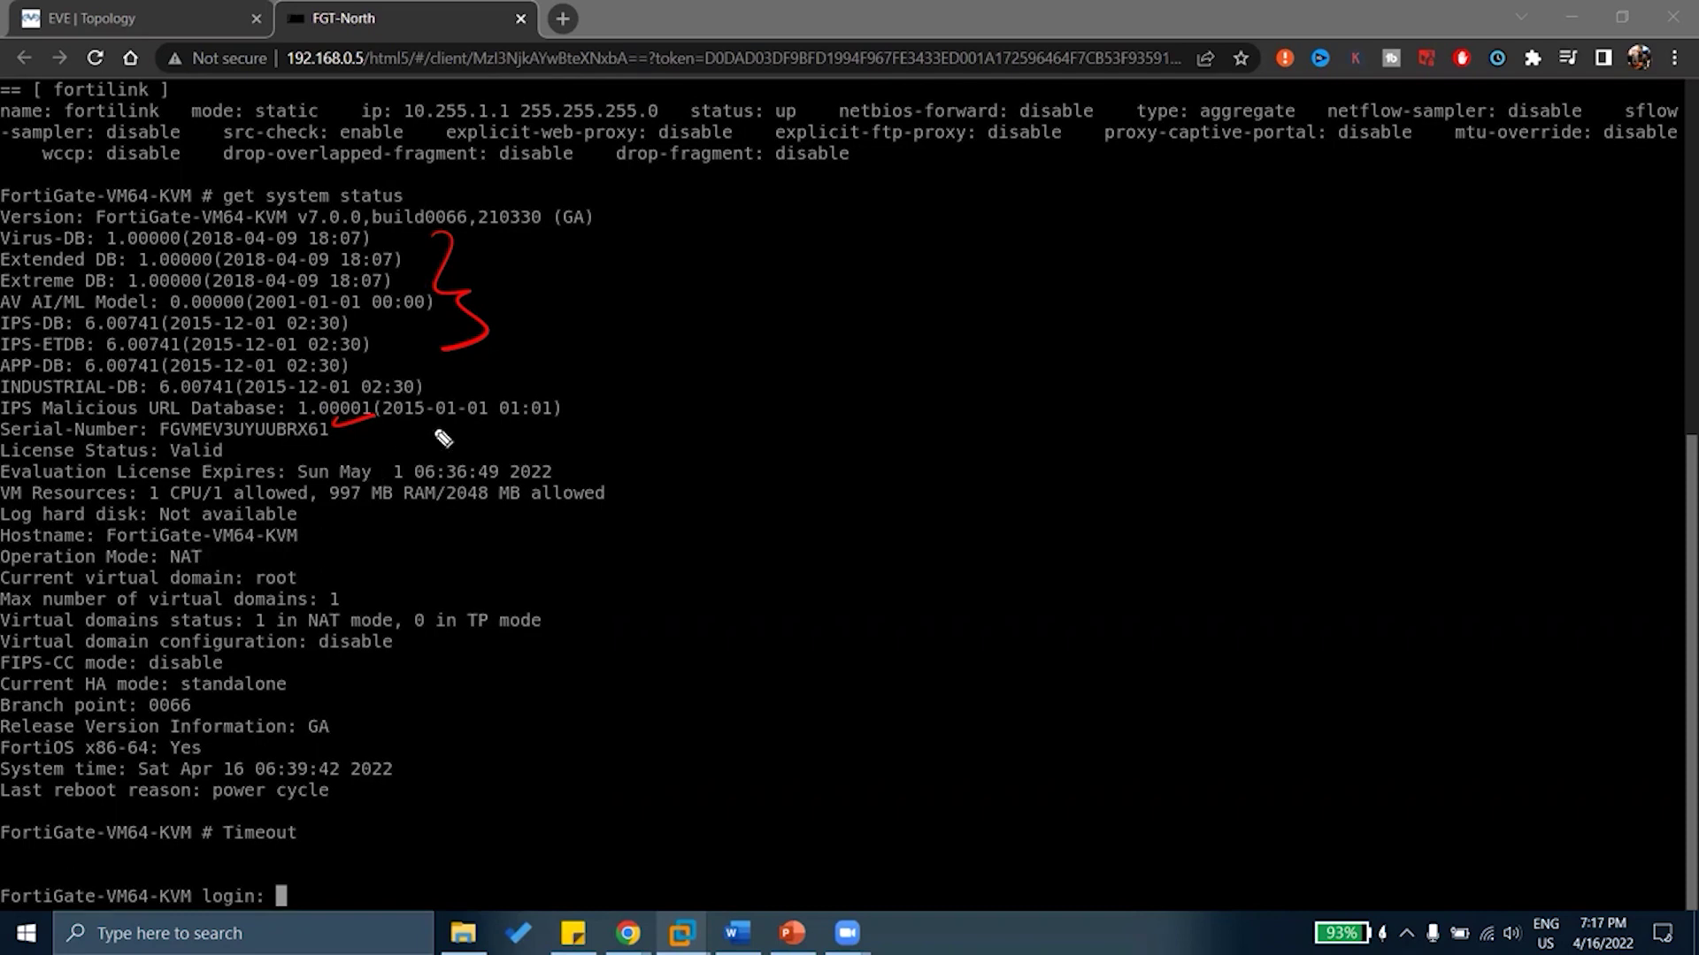
Underline the serial number in red and draw an arrow pointing to it
drag(347, 439, 413, 428)
mouse_move(466, 425)
mouse_down()
mouse_move(580, 442)
mouse_move(644, 418)
mouse_move(663, 434)
mouse_move(637, 436)
mouse_up()
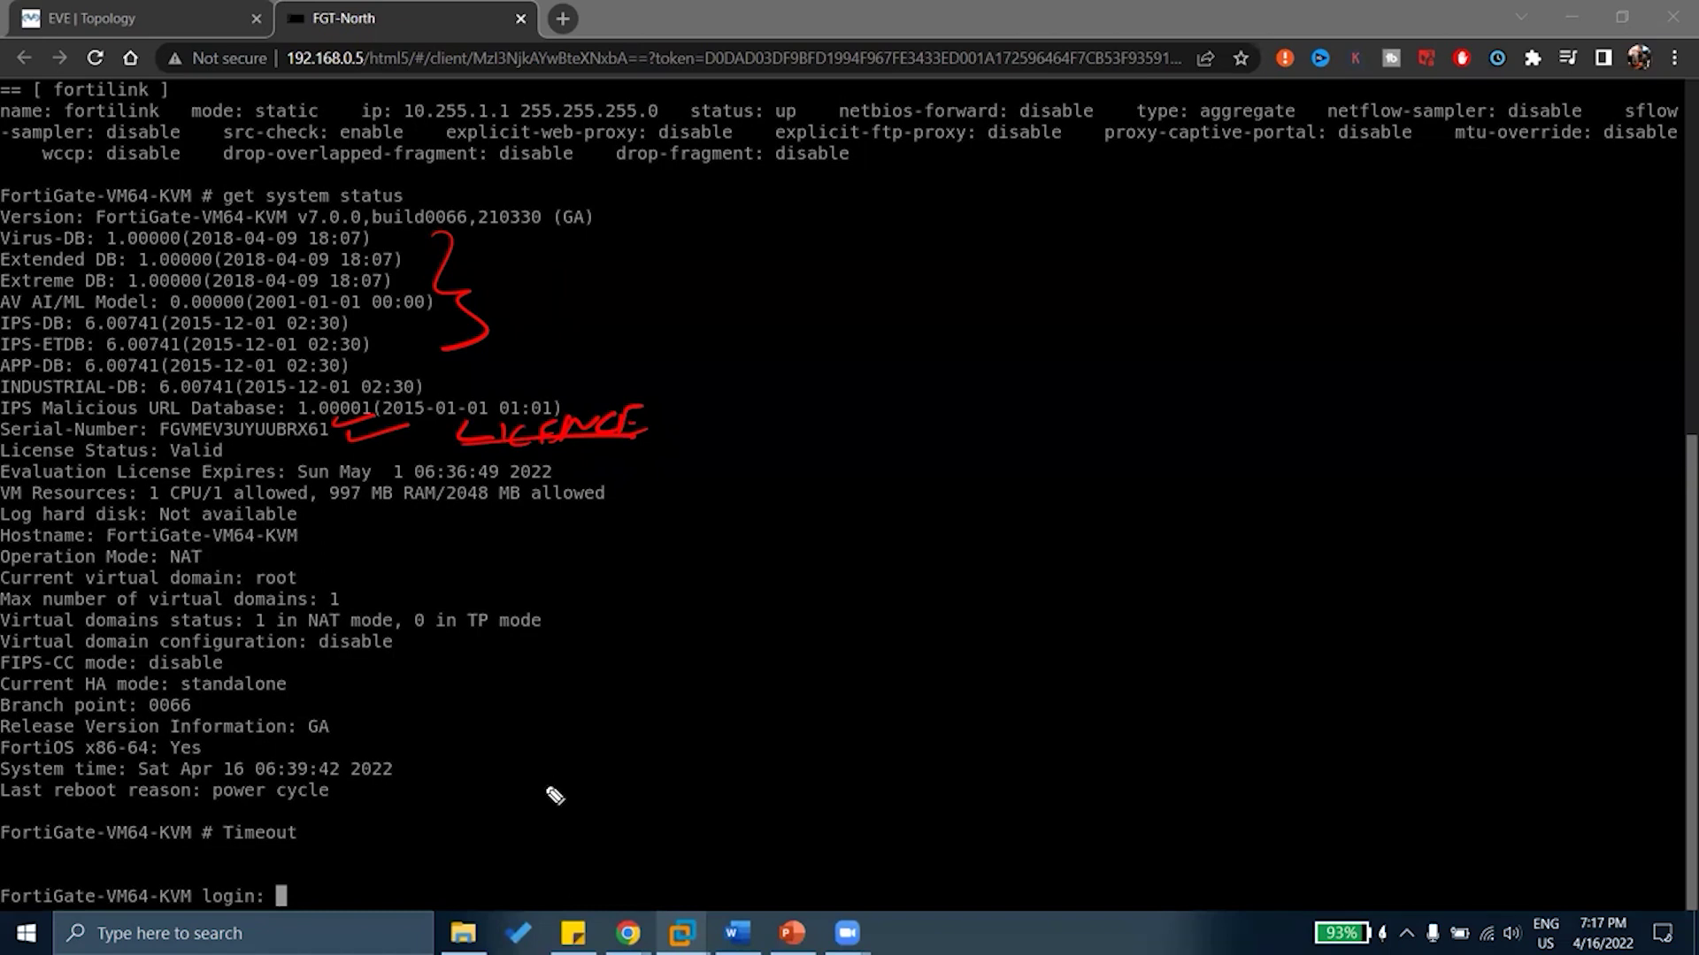
drag(434, 445, 394, 440)
Write and underline EVALUATION beside the licence lines, then erase all red annotations
mouse_move(573, 471)
mouse_down()
mouse_move(700, 478)
mouse_move(774, 438)
mouse_move(836, 445)
mouse_move(863, 409)
mouse_move(942, 414)
mouse_move(1027, 386)
mouse_up()
drag(634, 500, 1044, 455)
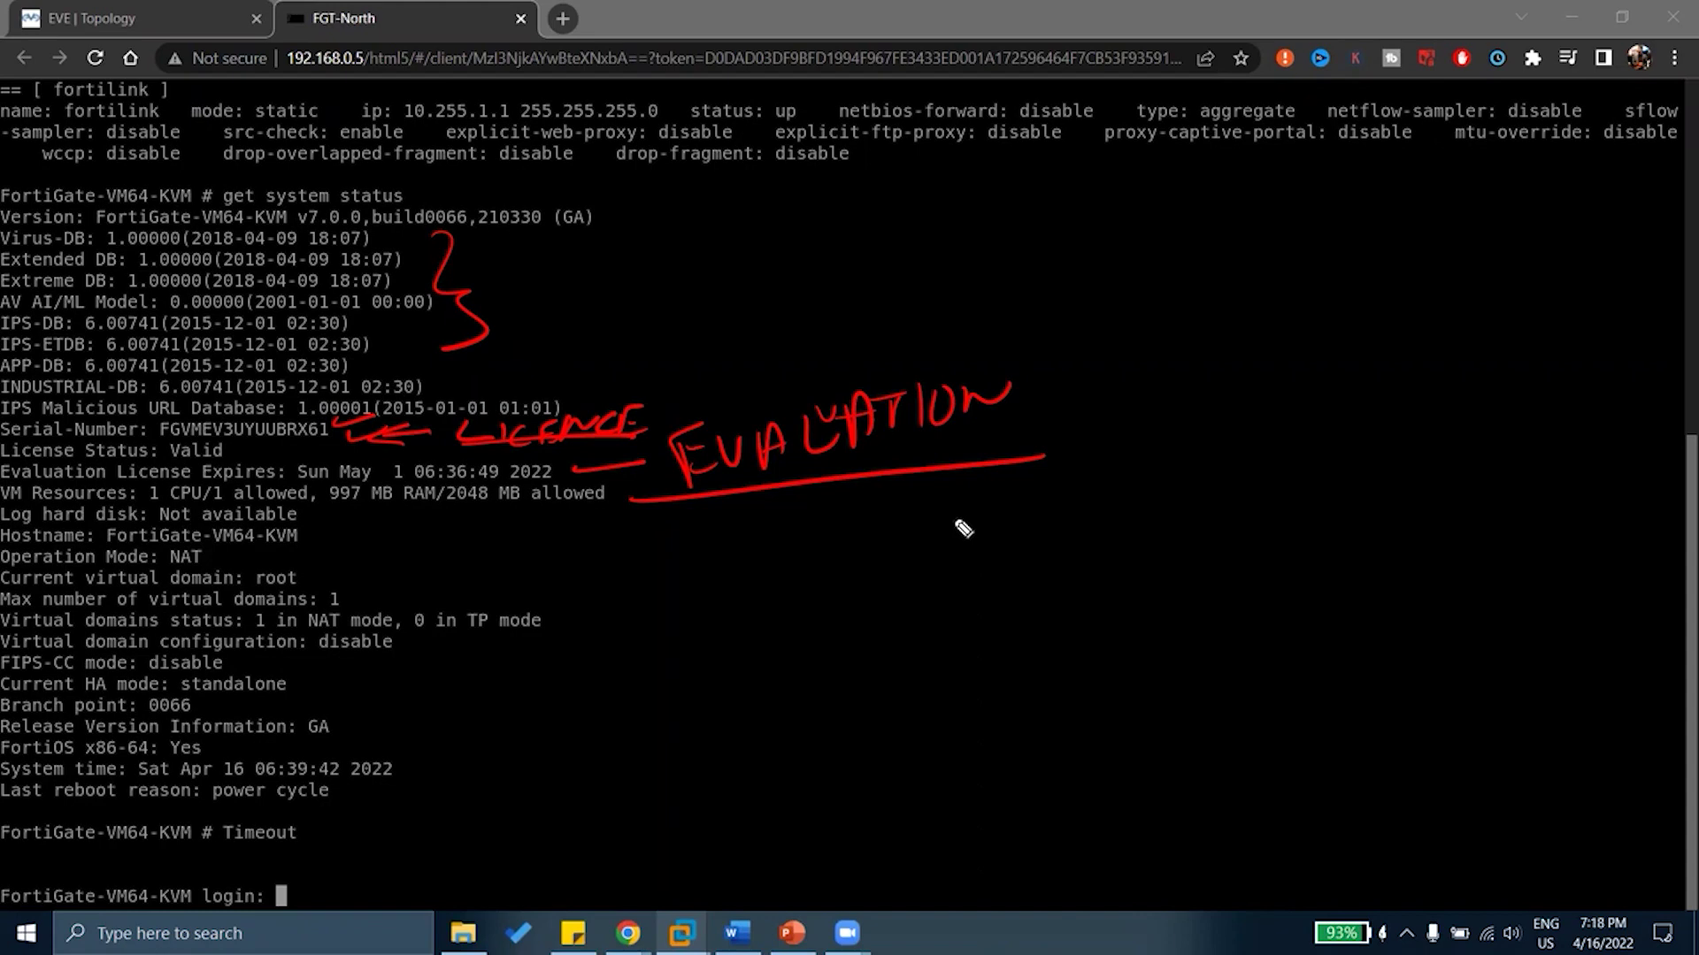
key(e)
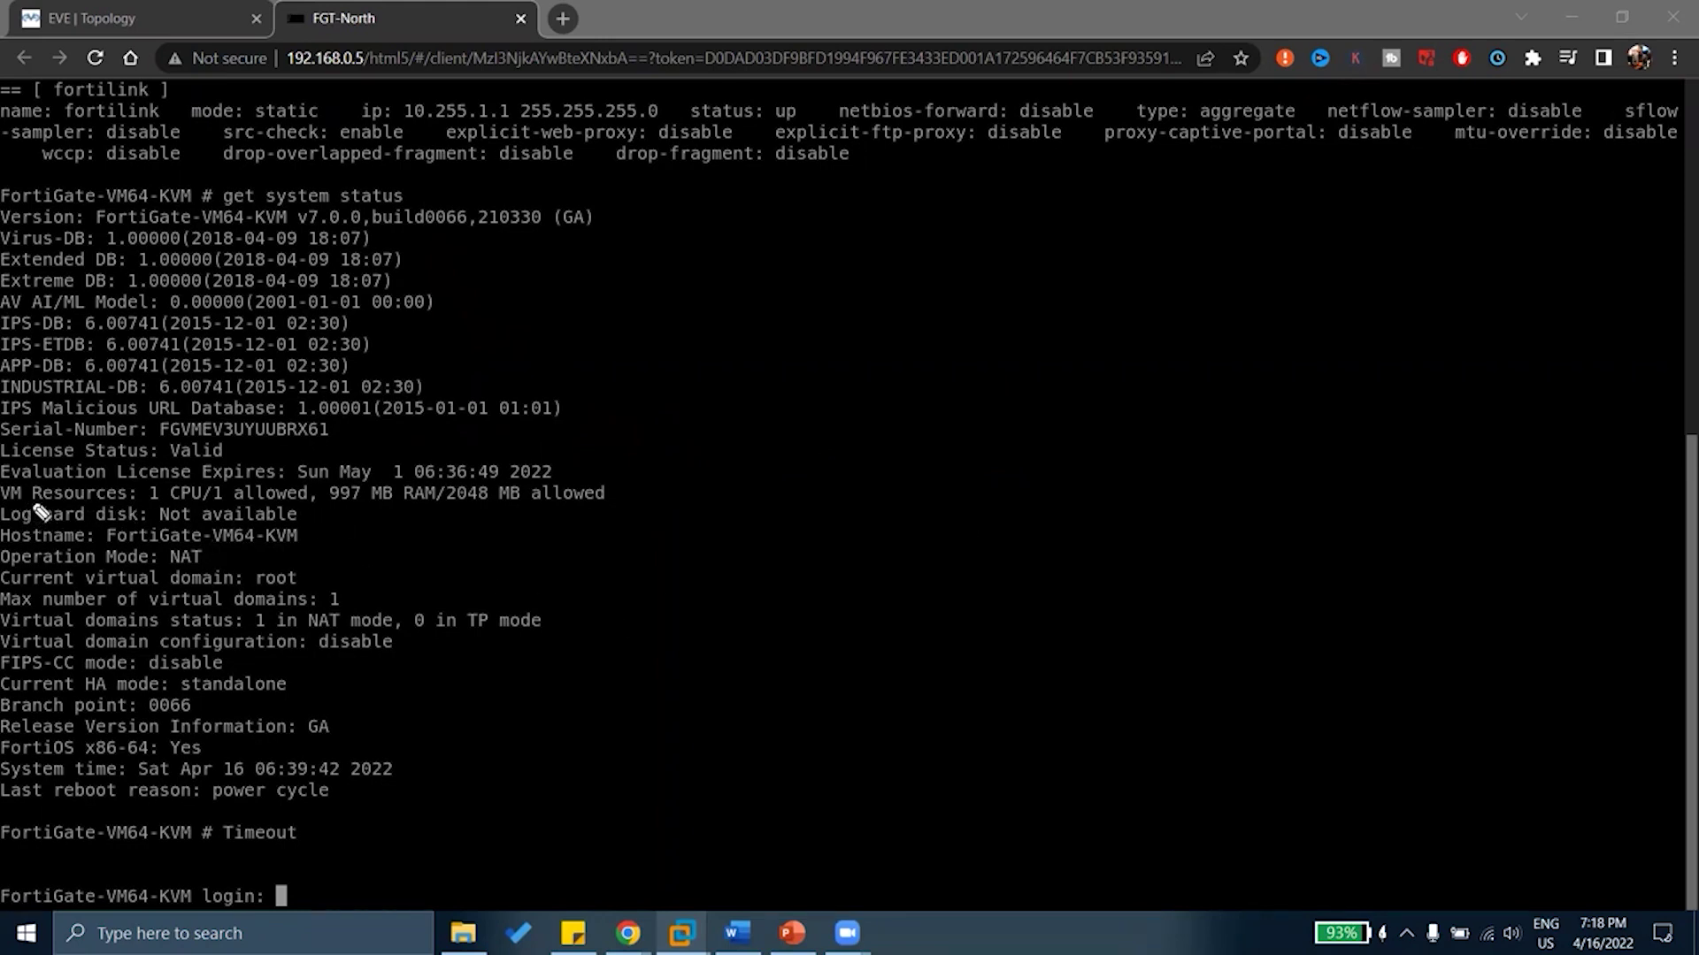
drag(31, 502, 108, 501)
drag(143, 501, 221, 499)
drag(323, 502, 506, 509)
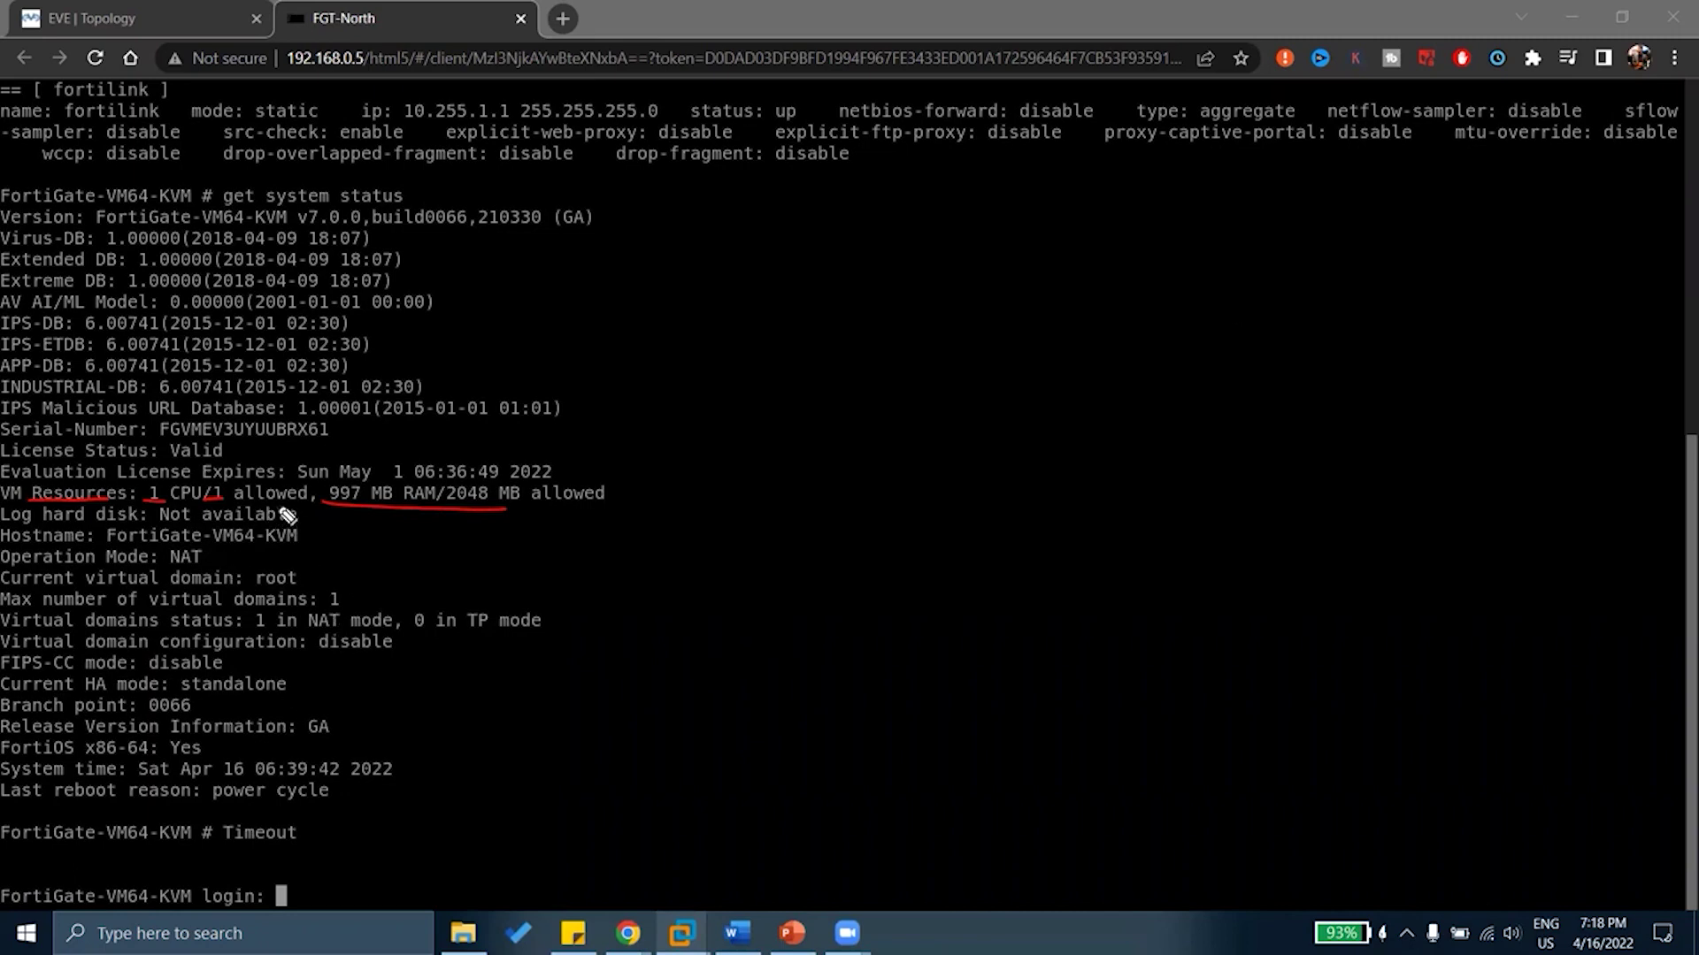
drag(301, 512, 324, 503)
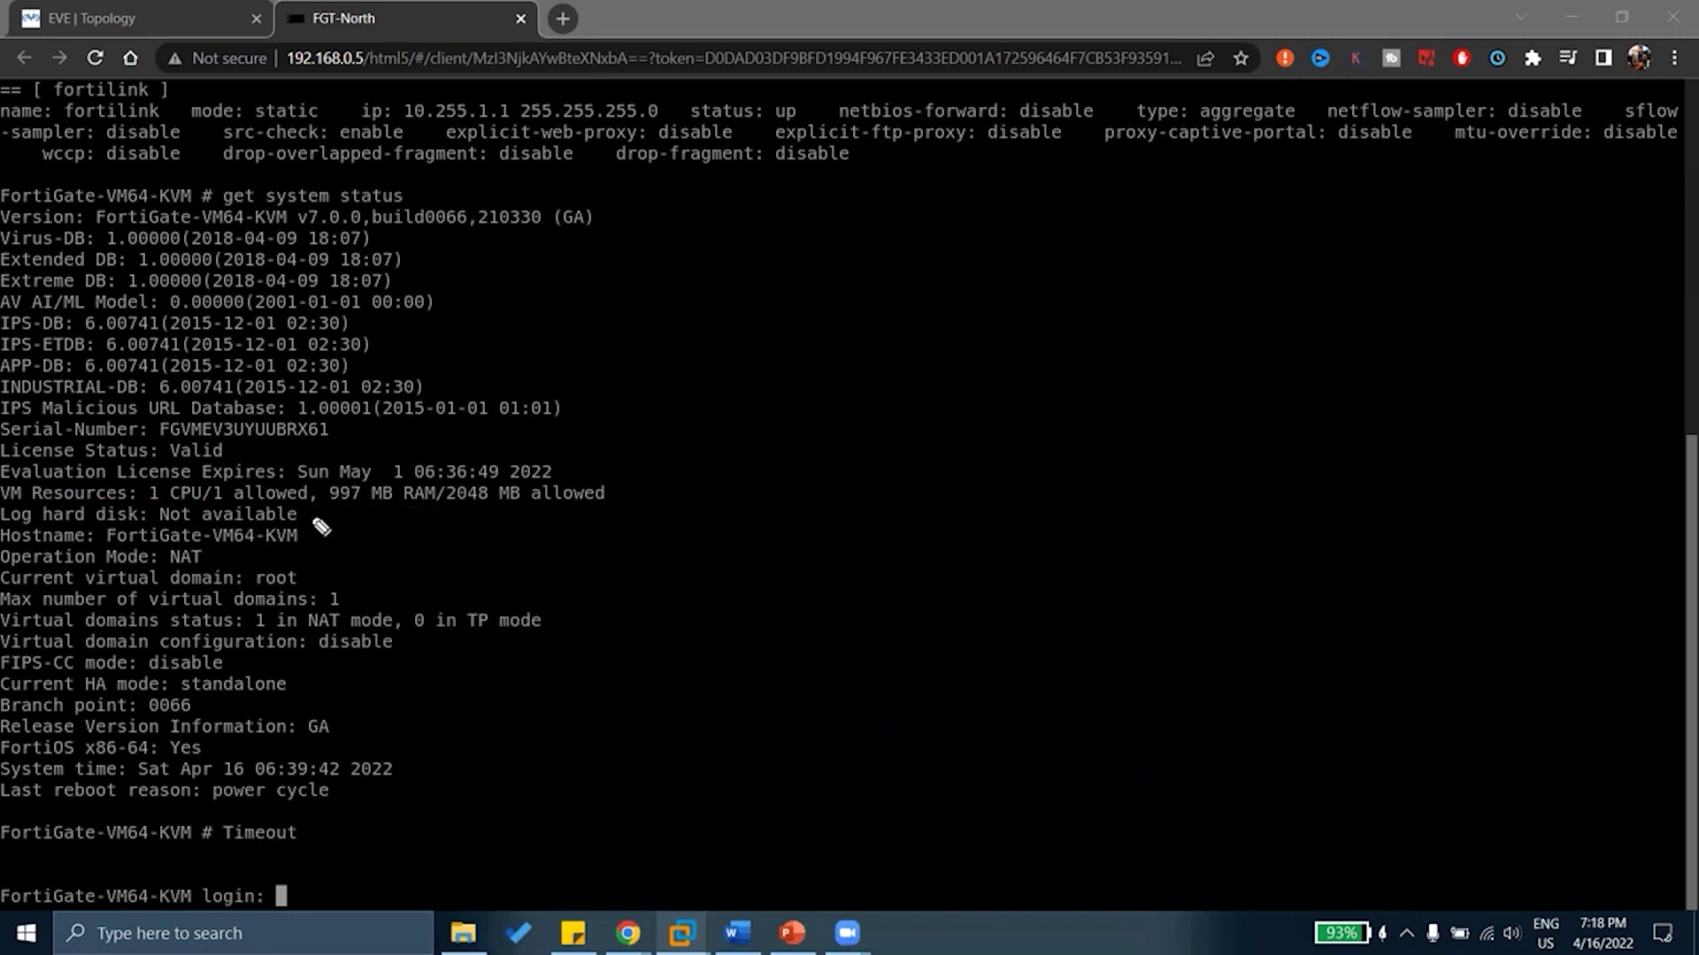
Underline the 997 MB RAM, log disk and FortiGate-VM64-KVM hostname values, and mark the prompt above login
drag(307, 512, 346, 506)
drag(311, 515, 358, 510)
drag(302, 535, 363, 512)
drag(195, 896, 194, 871)
drag(193, 858, 2, 860)
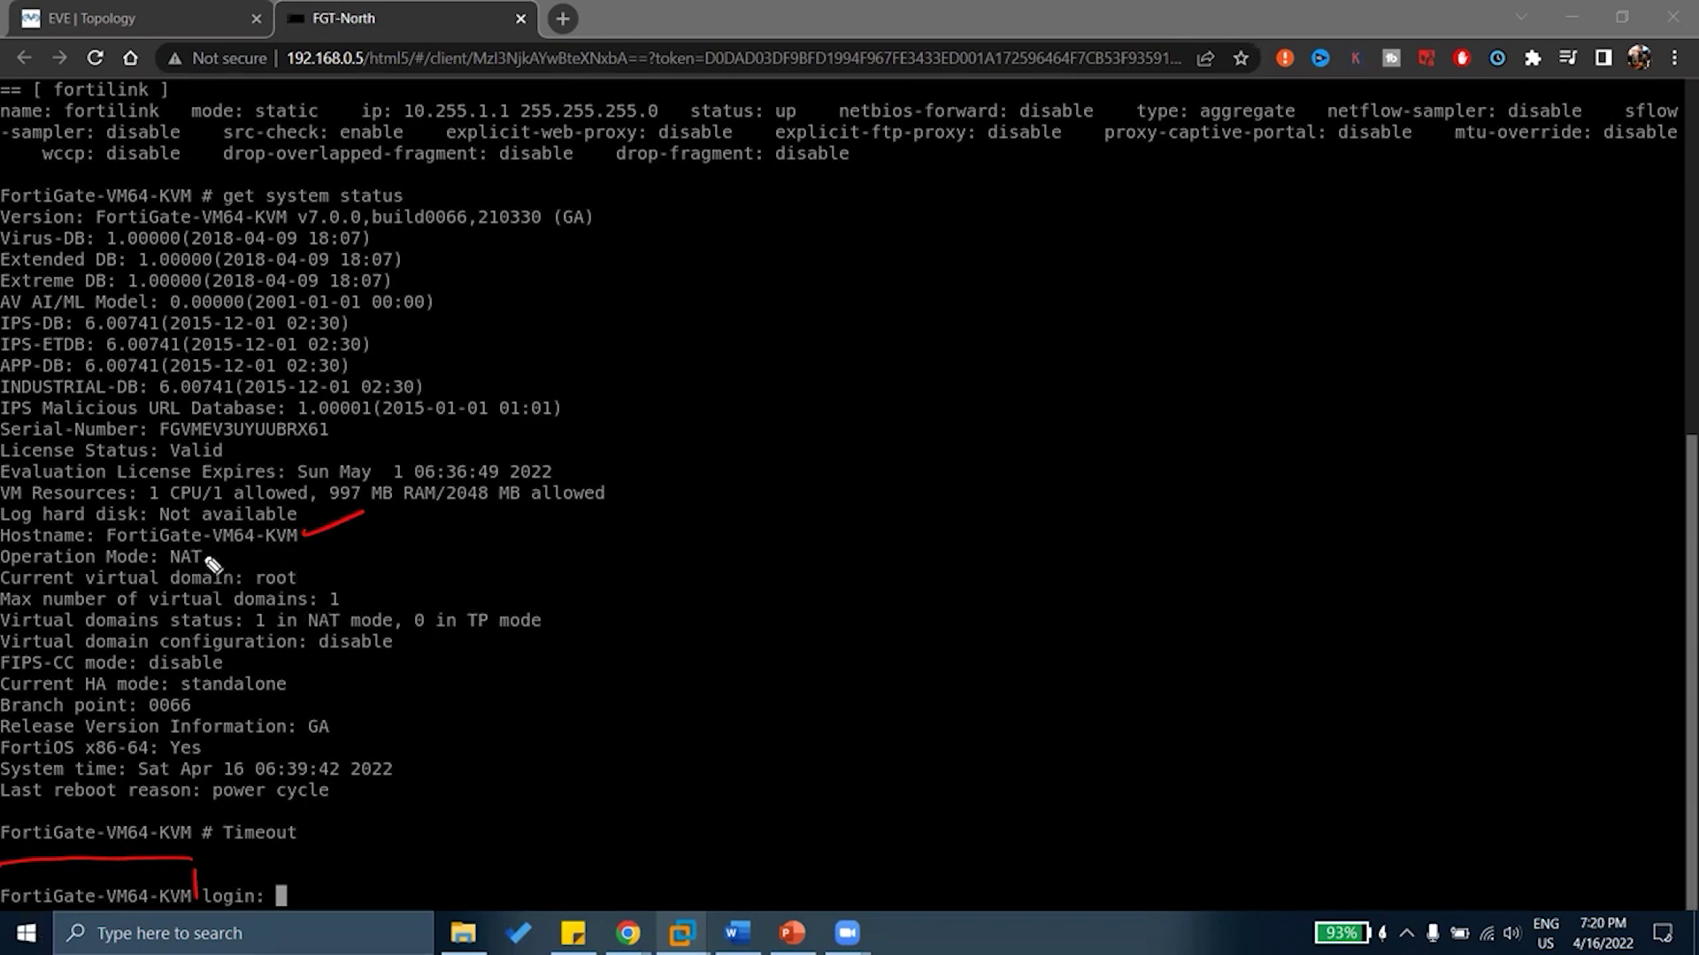
Mark NAT operation mode, link it to the root virtual domain, and tick the one-VDOM maximum
drag(202, 556, 259, 556)
drag(310, 572, 348, 557)
mouse_move(250, 566)
mouse_down()
mouse_move(248, 590)
mouse_move(307, 589)
mouse_up()
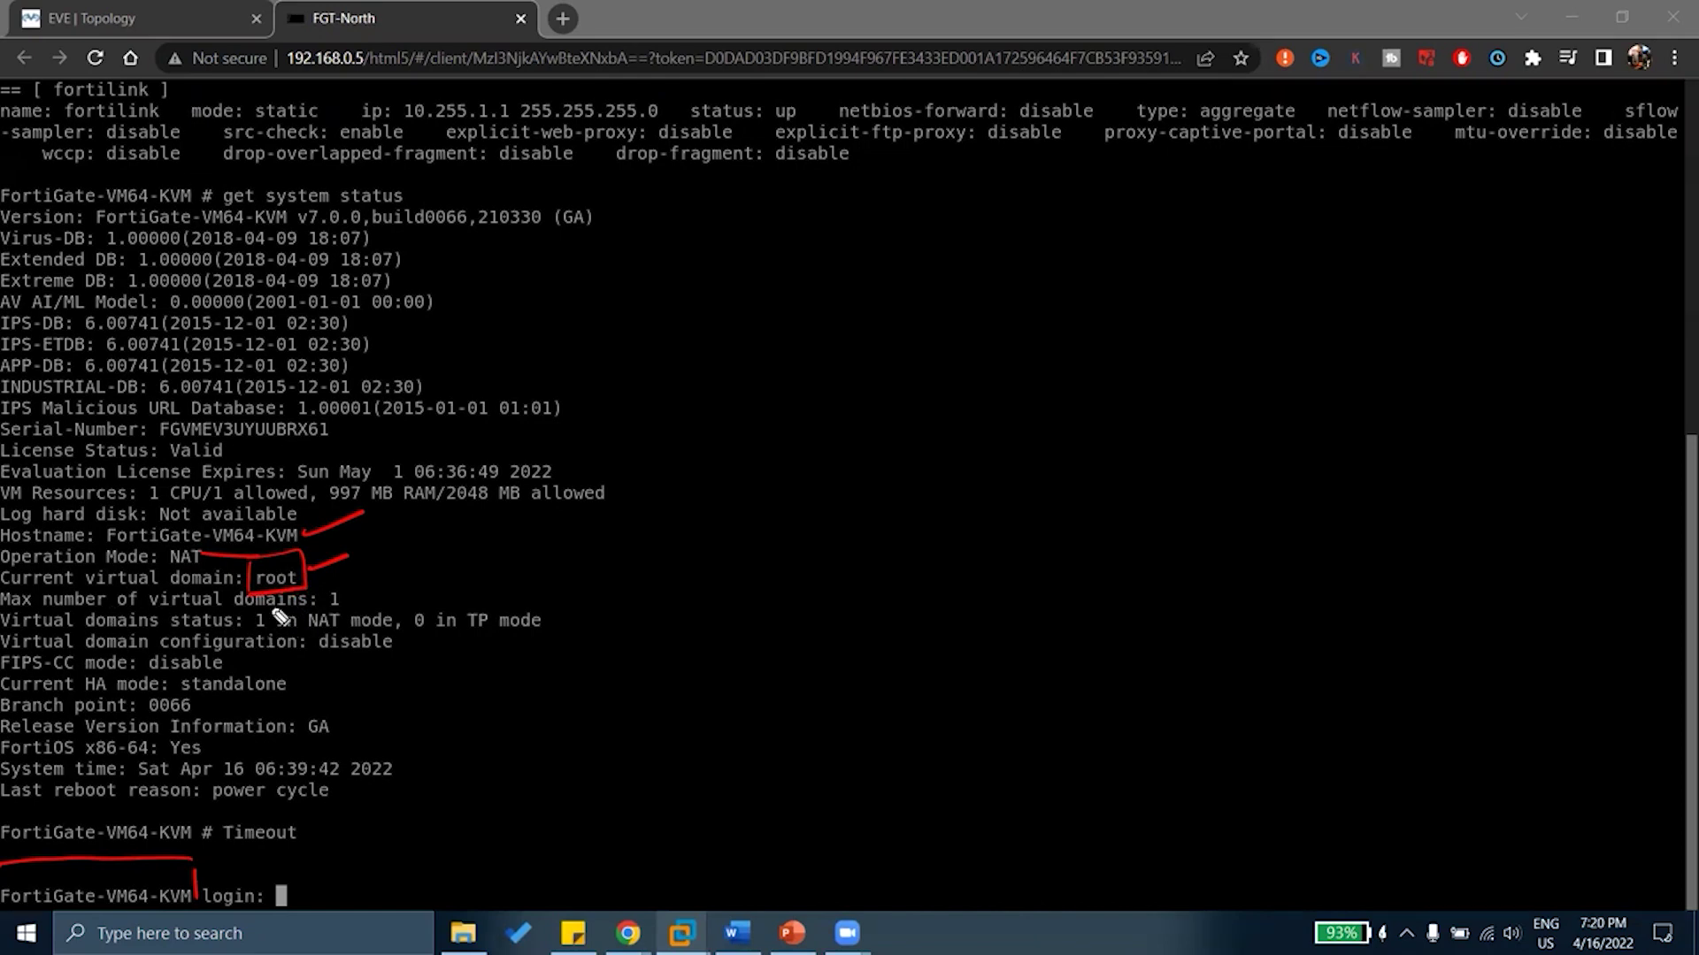
drag(350, 590, 389, 576)
mouse_move(486, 551)
mouse_down()
mouse_move(486, 573)
mouse_move(508, 573)
mouse_move(574, 528)
mouse_move(600, 546)
mouse_up()
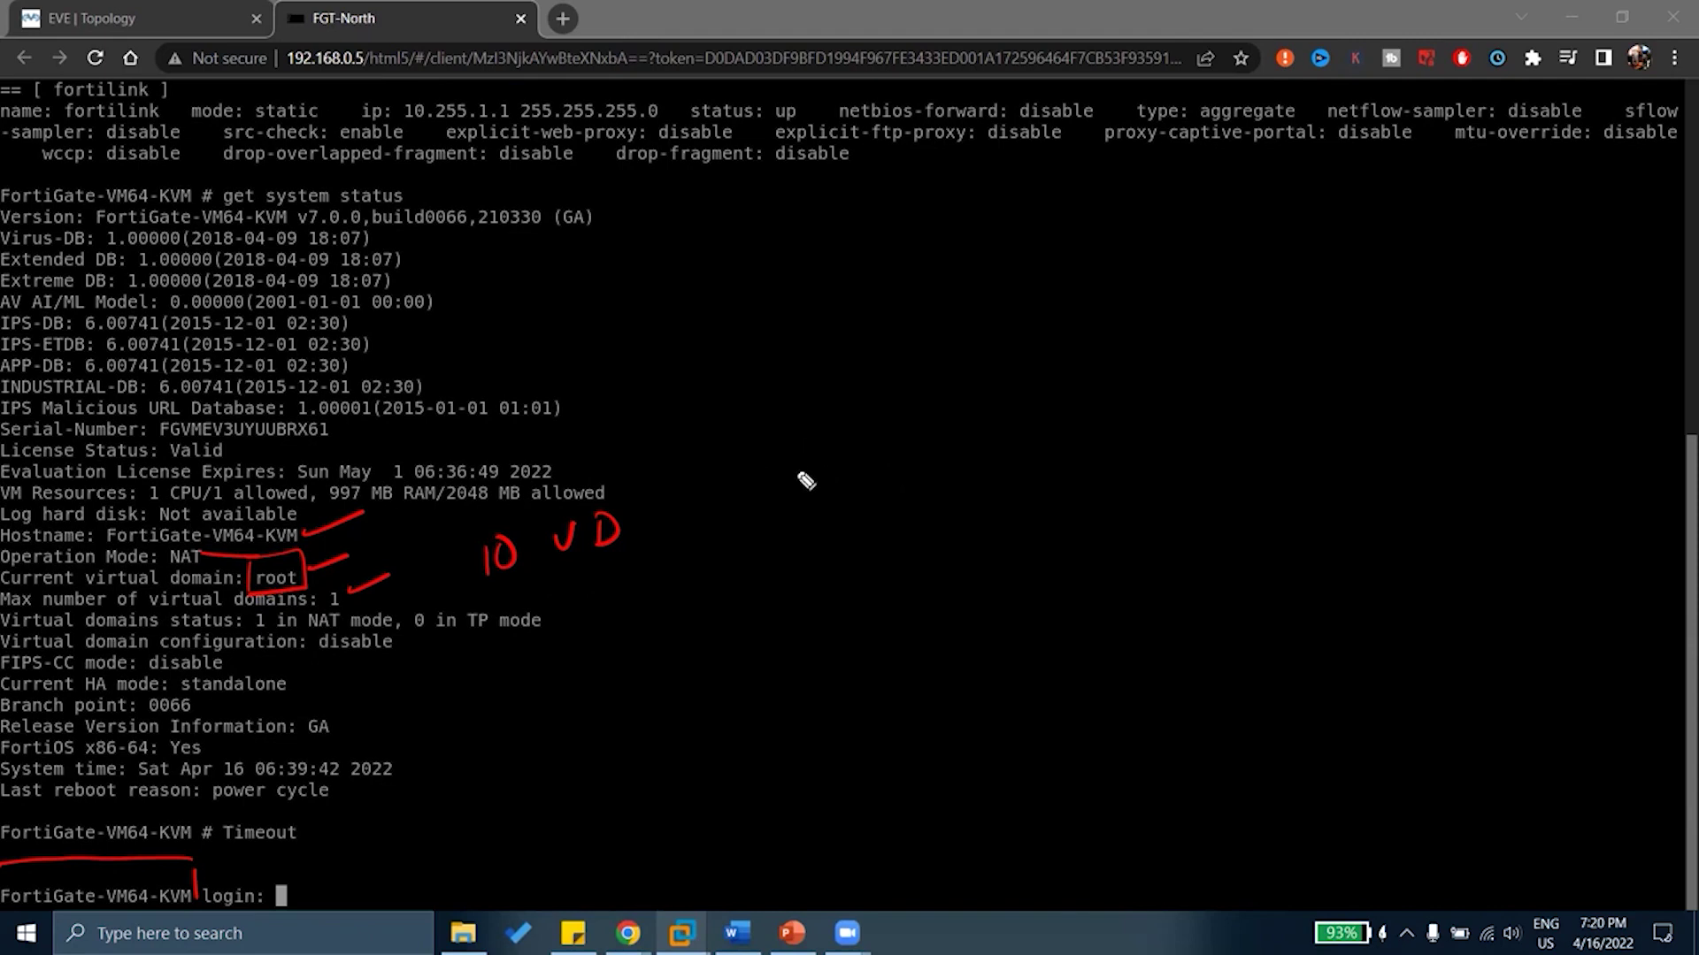
Handwrite a bracketed (100 VD) note and underline the 10 VD note
drag(825, 398, 821, 435)
drag(846, 402, 877, 423)
drag(898, 389, 945, 409)
drag(796, 380, 782, 435)
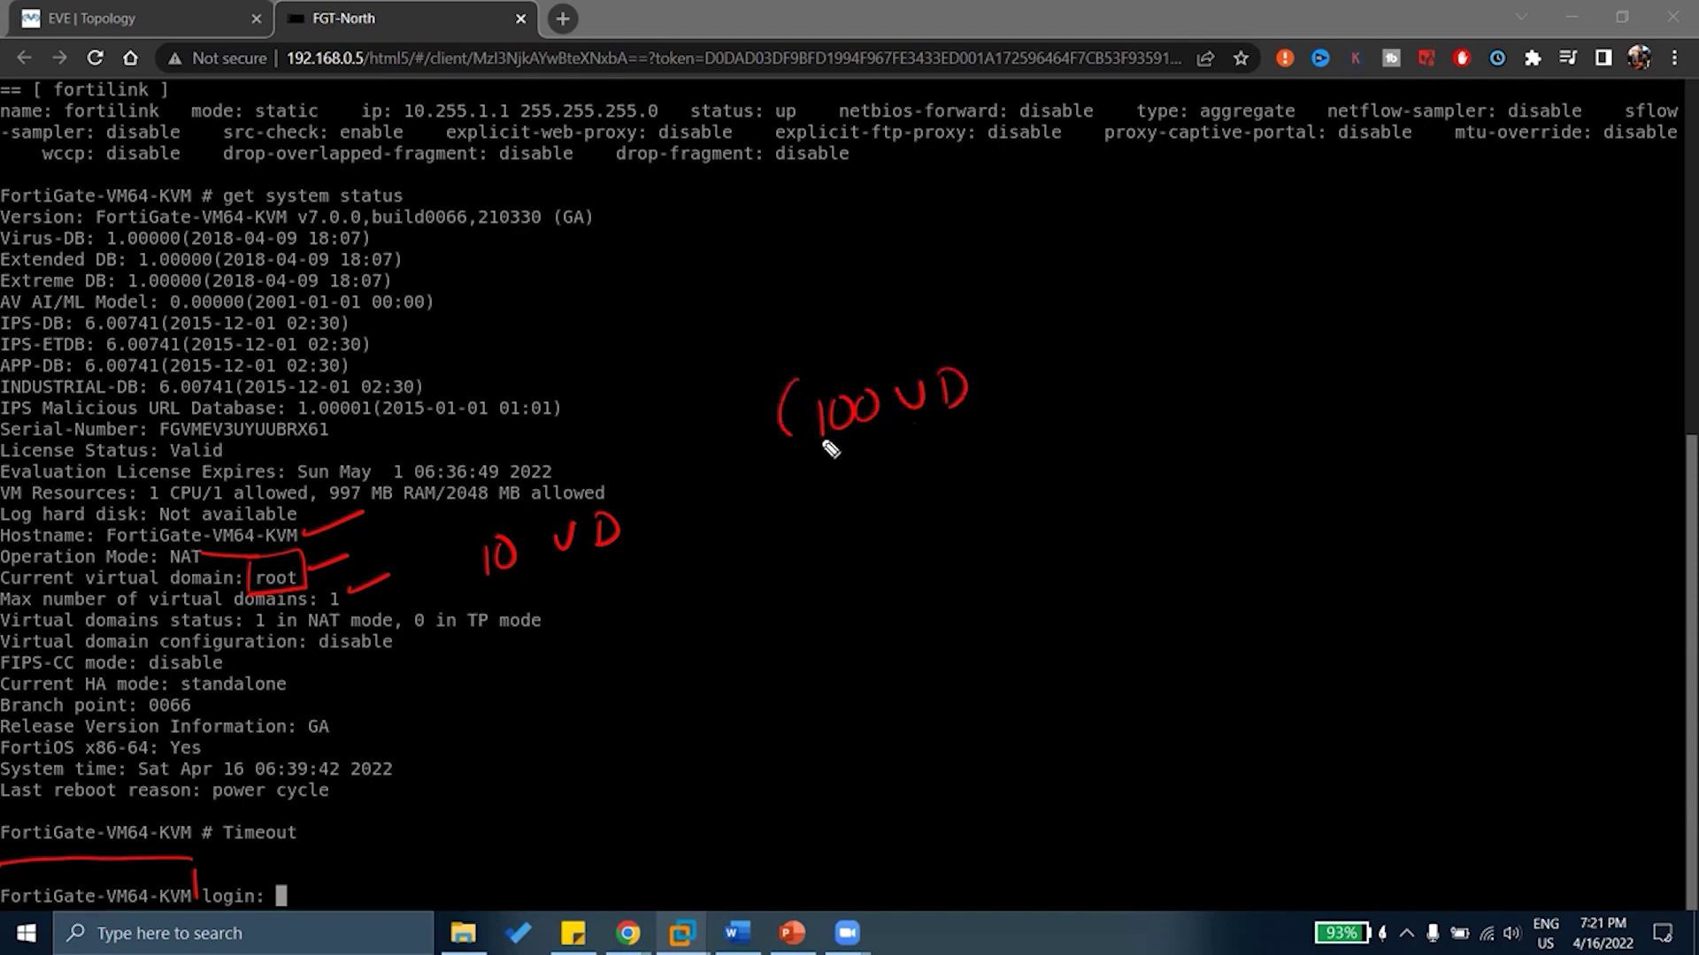
drag(972, 339, 974, 412)
mouse_move(445, 592)
mouse_down()
mouse_move(559, 575)
mouse_move(603, 591)
mouse_move(701, 557)
mouse_move(763, 563)
mouse_move(777, 531)
mouse_move(773, 565)
mouse_up()
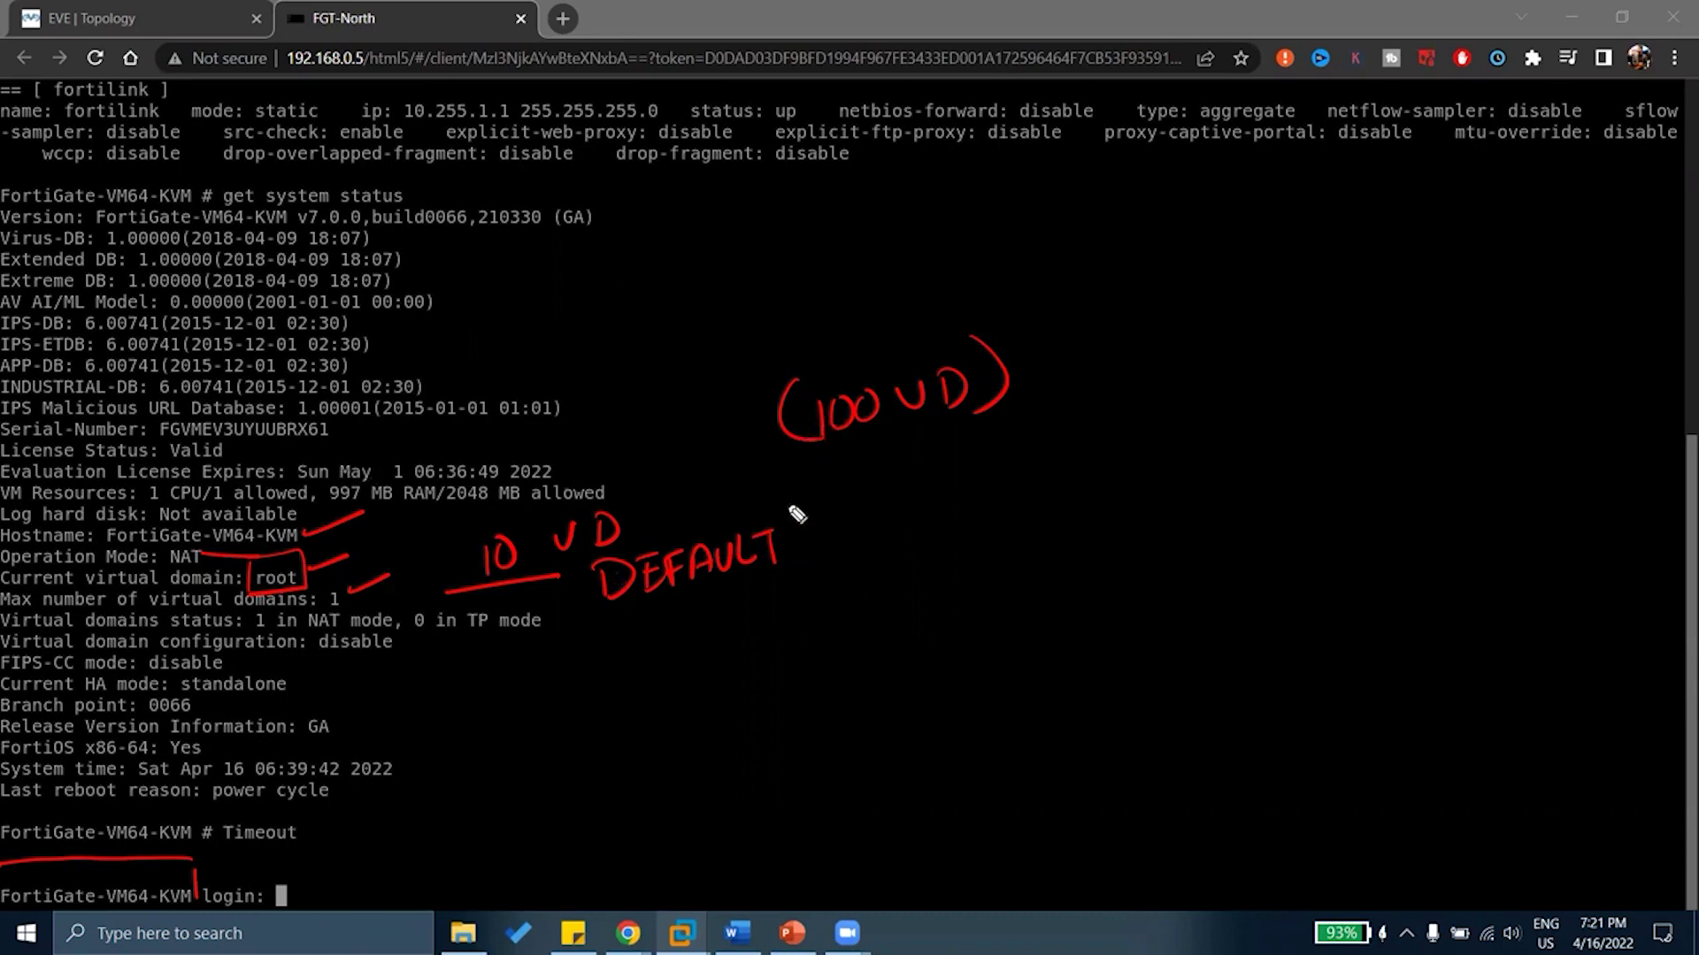
Write an underlined LICENCE beside (100 VD) and tick the 10 VD DEFAULT note
mouse_move(1070, 347)
mouse_down()
mouse_move(1109, 376)
mouse_move(1167, 373)
mouse_move(1199, 334)
mouse_move(1225, 358)
mouse_move(1272, 353)
mouse_up()
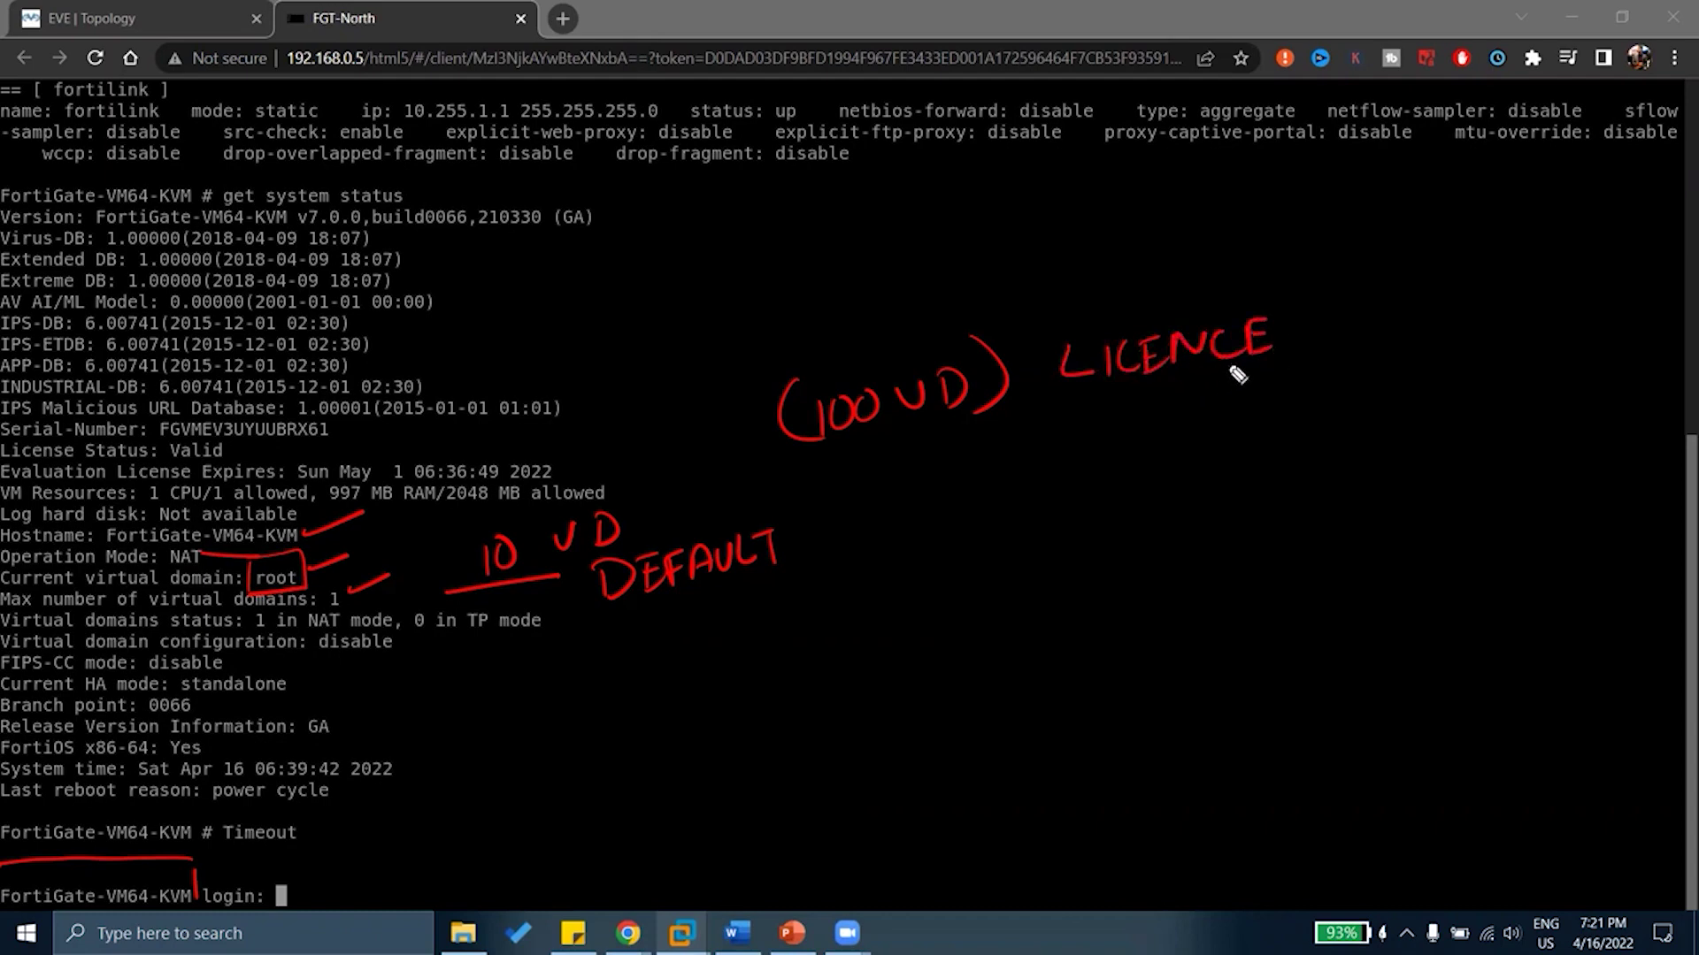
drag(1040, 395, 1298, 373)
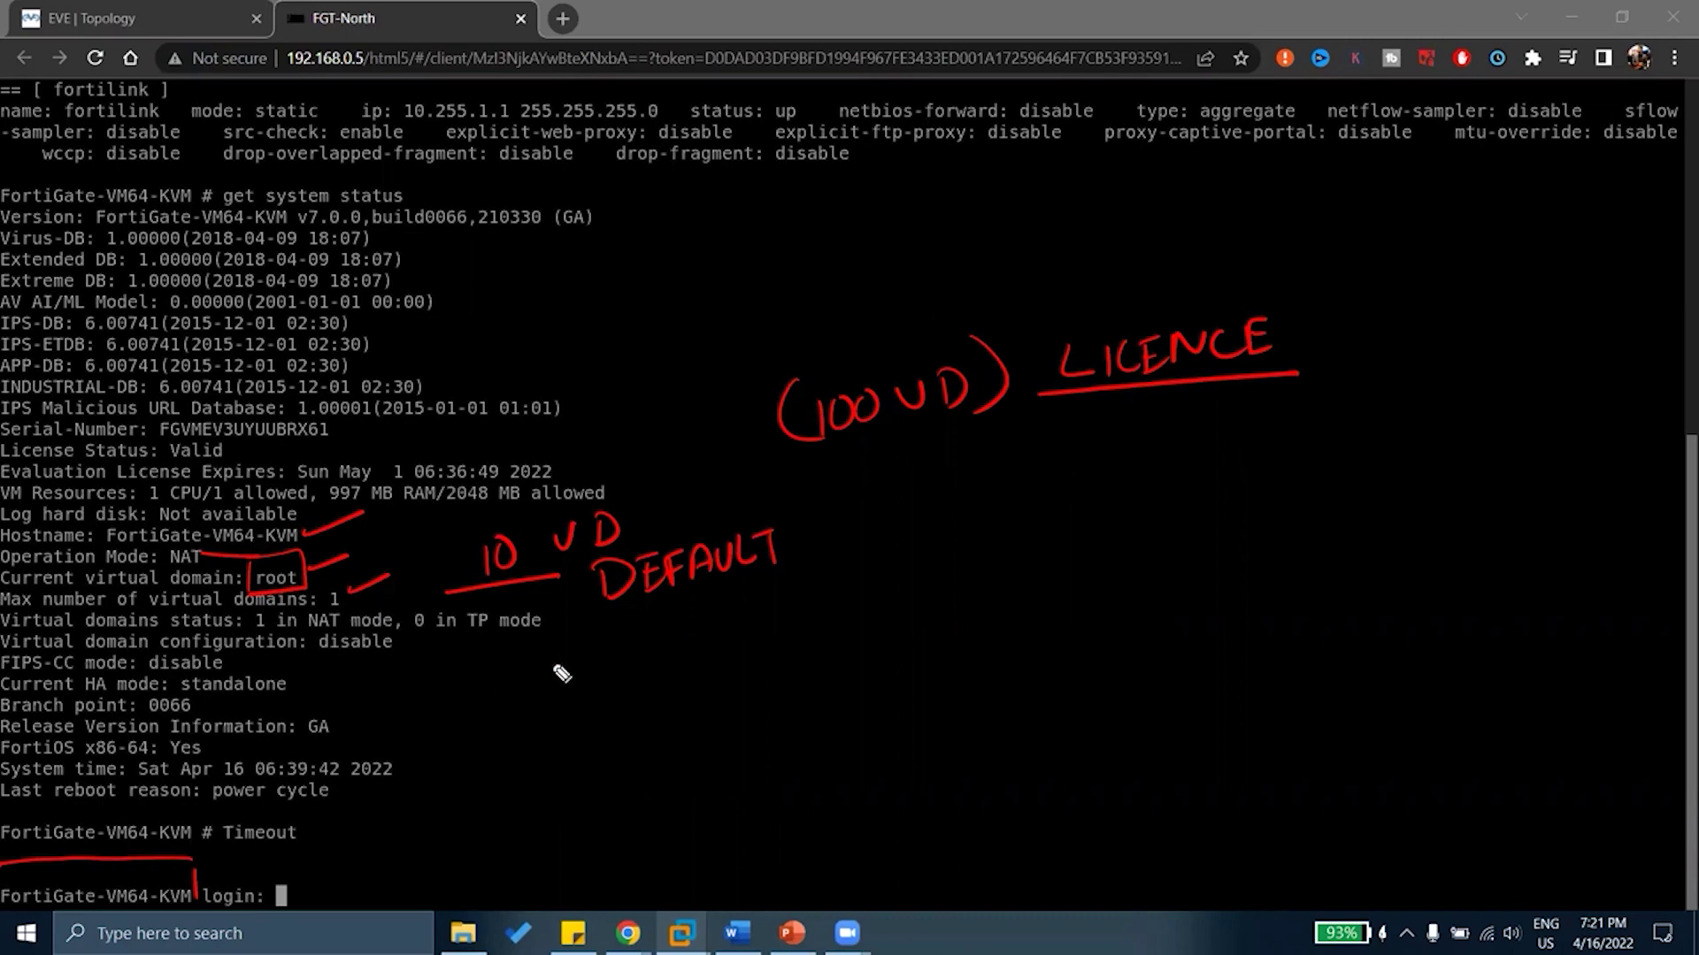
drag(446, 541, 482, 527)
Erase the old notes, then underline 1 in NAT and circle NAT on Operation Mode
key(e)
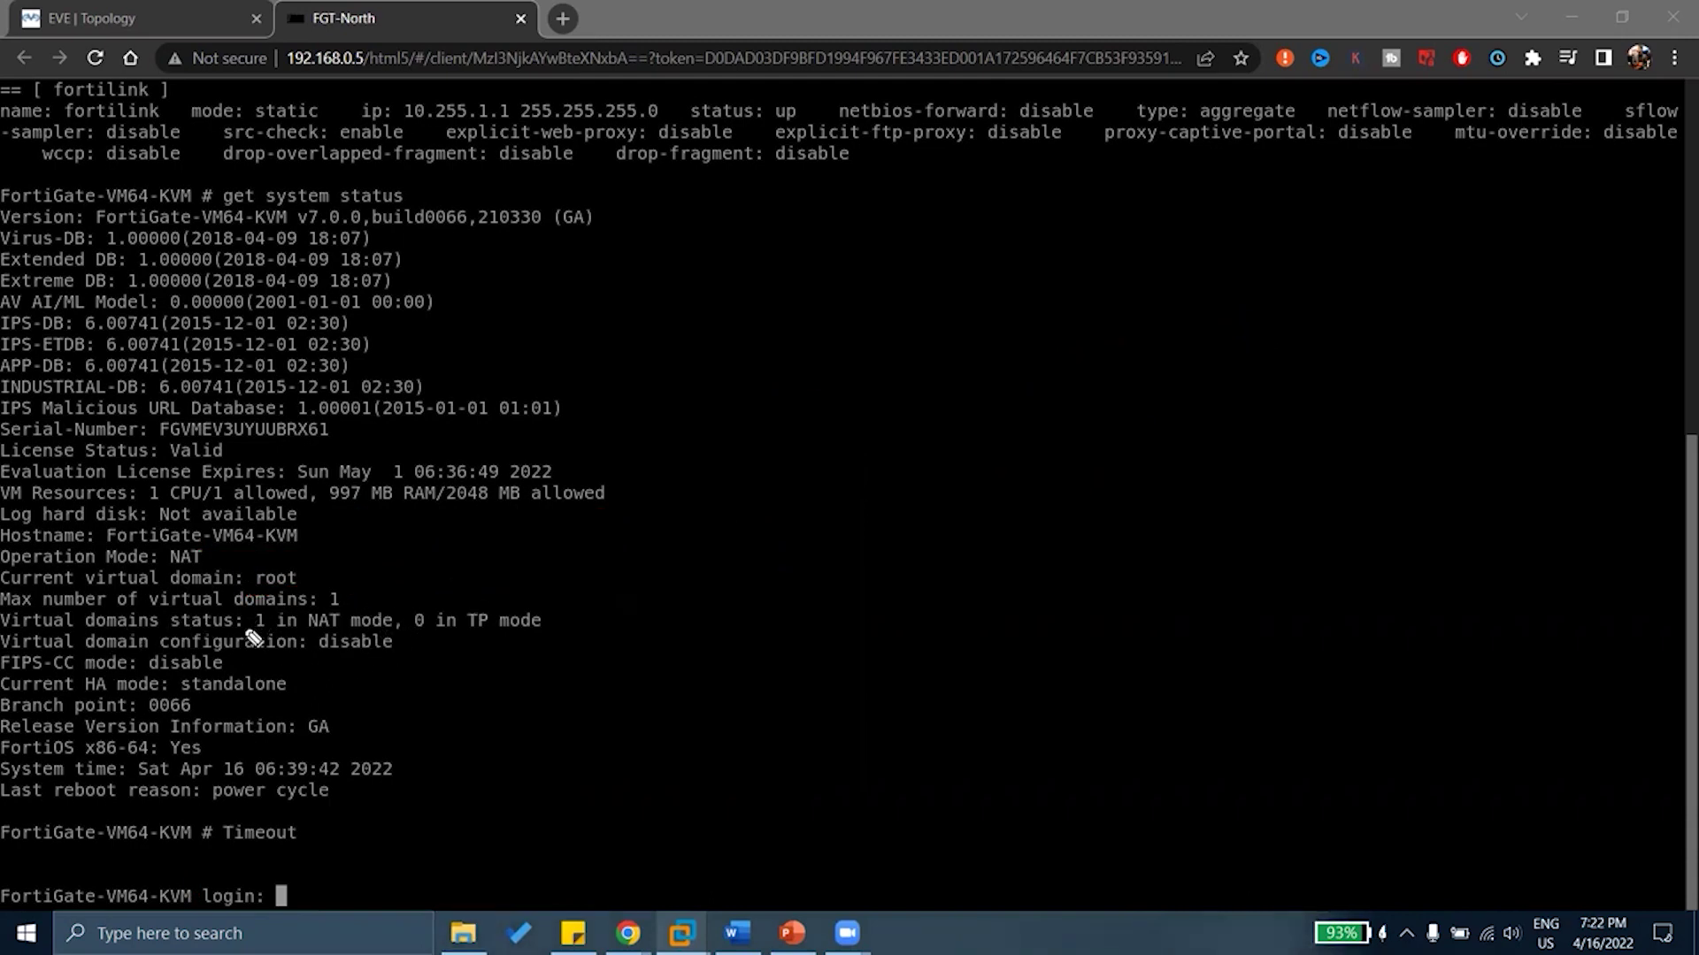
drag(254, 622, 560, 613)
drag(205, 555, 202, 545)
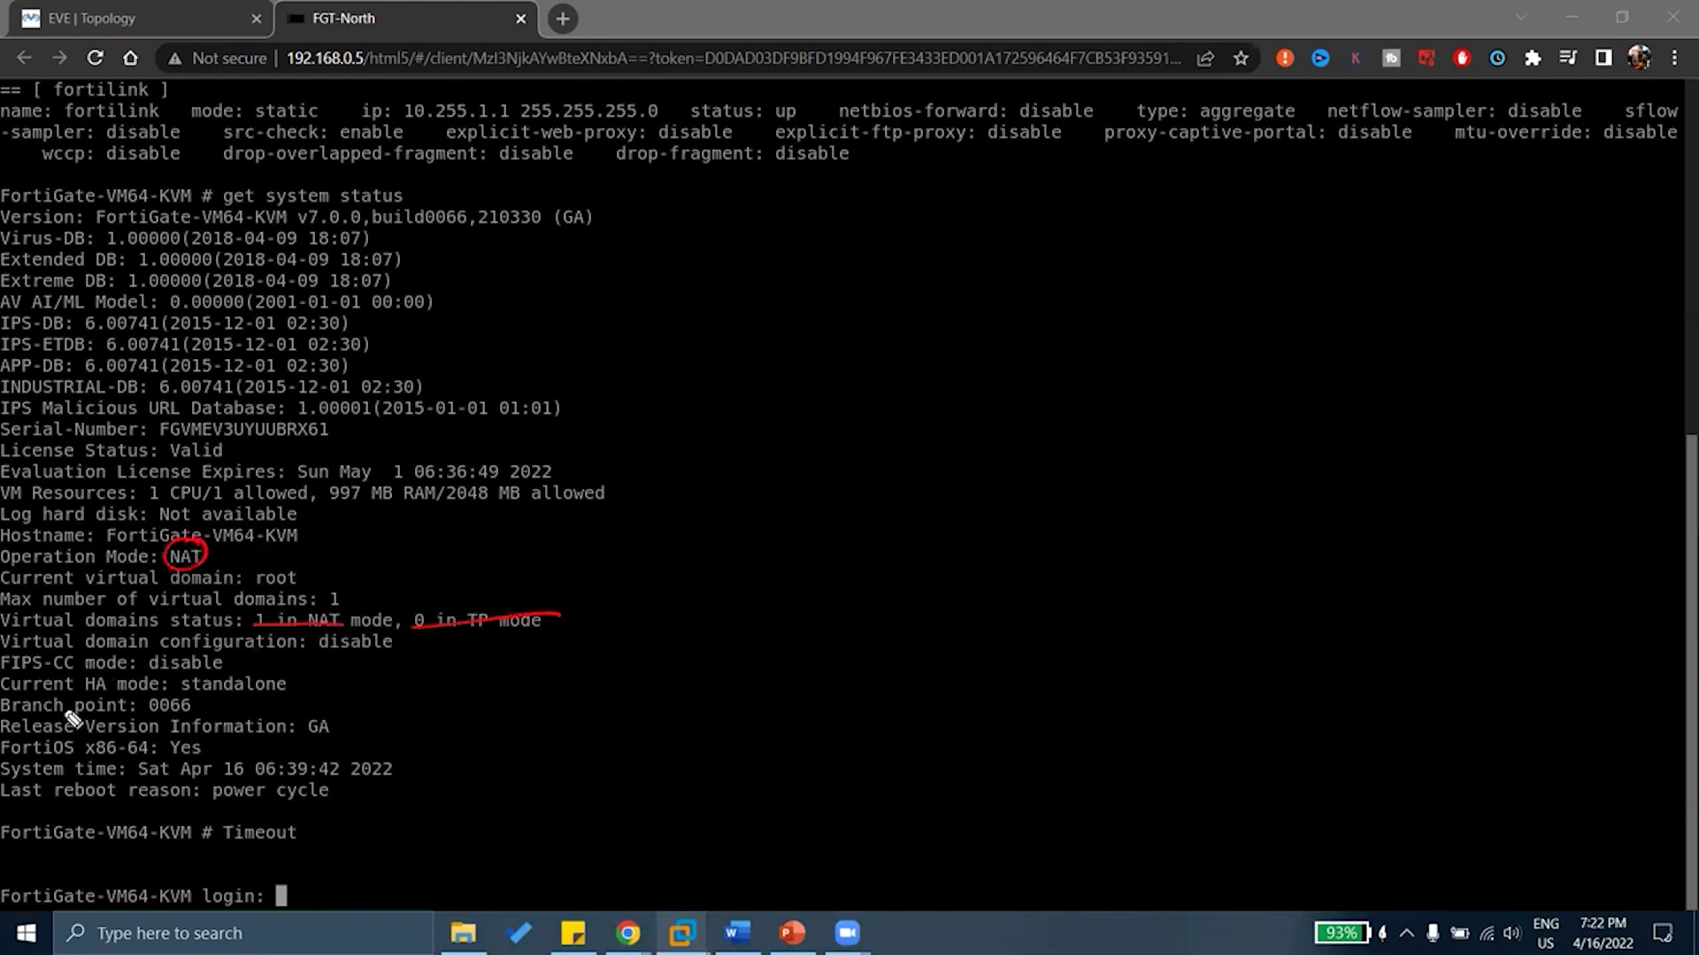
Mark the disabled VDOM configuration, strike CC in FIPS-CC, and note A-A, A-P beside standalone HA
drag(398, 645, 423, 636)
drag(55, 666, 84, 663)
drag(288, 682, 509, 676)
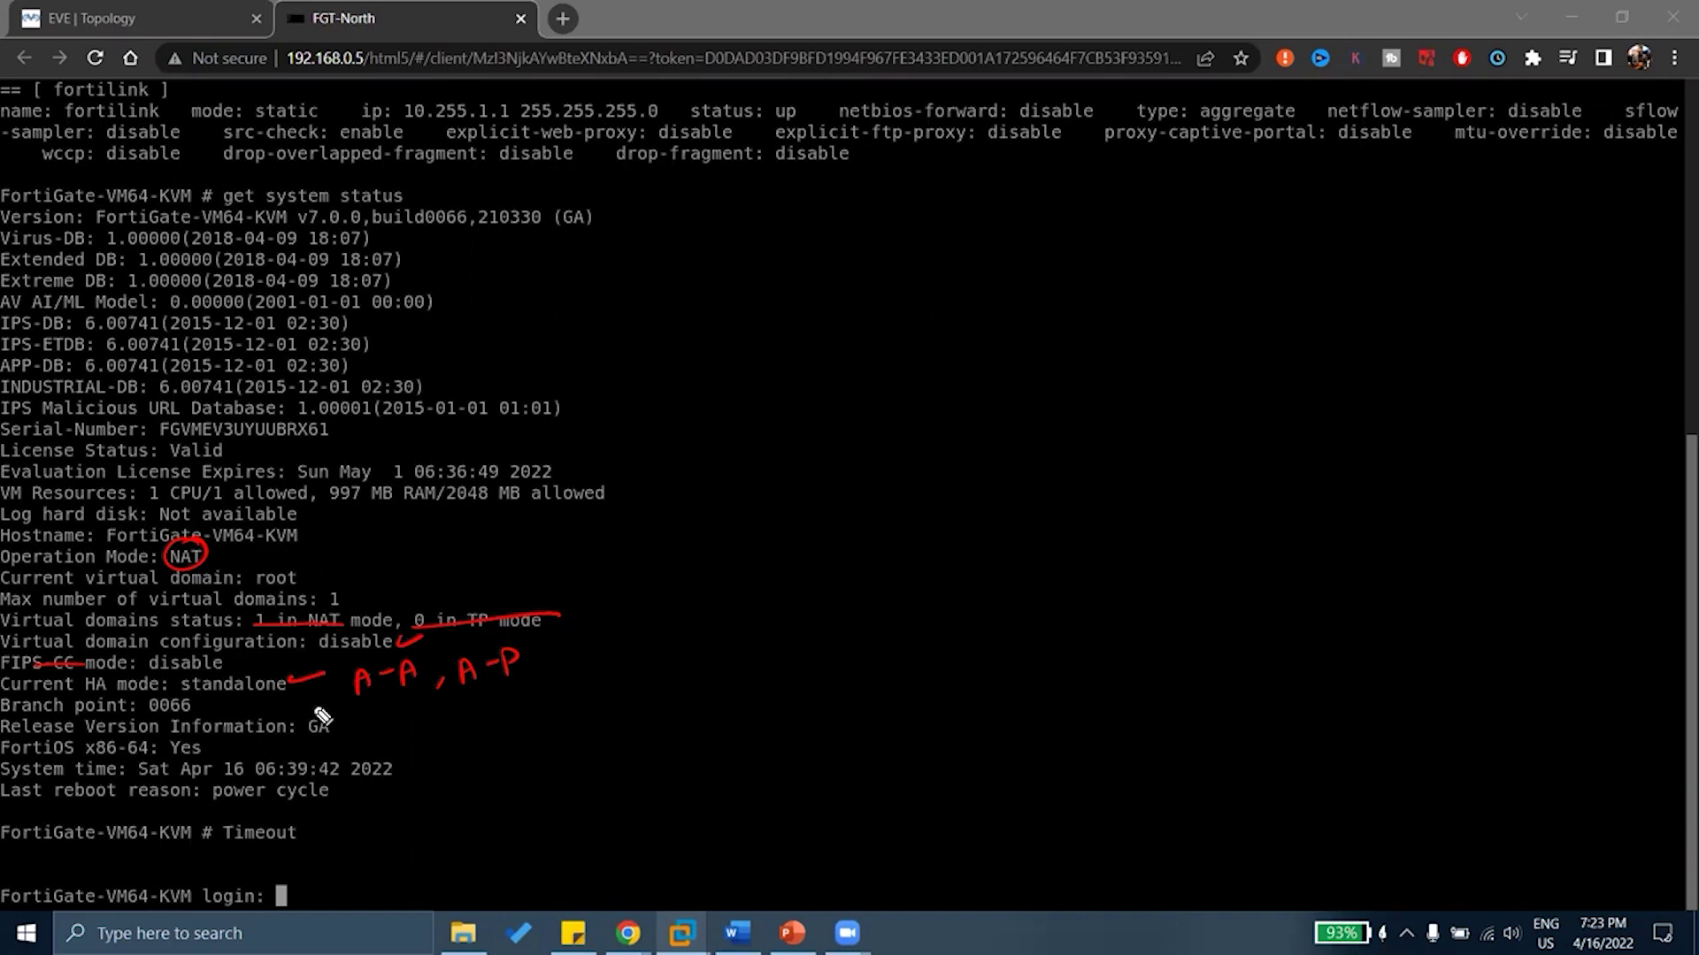
Mark the get system status command and annotate FORTI OS version, UTM-IDB databases and serial number
drag(418, 188, 480, 165)
mouse_move(707, 202)
mouse_down()
mouse_move(689, 233)
mouse_move(736, 203)
mouse_move(760, 228)
mouse_move(794, 198)
mouse_move(808, 214)
mouse_move(858, 183)
mouse_up()
click(860, 178)
drag(909, 177, 899, 218)
mouse_move(462, 282)
mouse_down()
mouse_move(529, 264)
mouse_move(527, 305)
mouse_move(630, 268)
mouse_move(658, 295)
mouse_move(674, 267)
mouse_move(704, 285)
mouse_move(808, 283)
mouse_up()
mouse_move(818, 262)
mouse_down()
mouse_move(821, 283)
mouse_move(883, 277)
mouse_up()
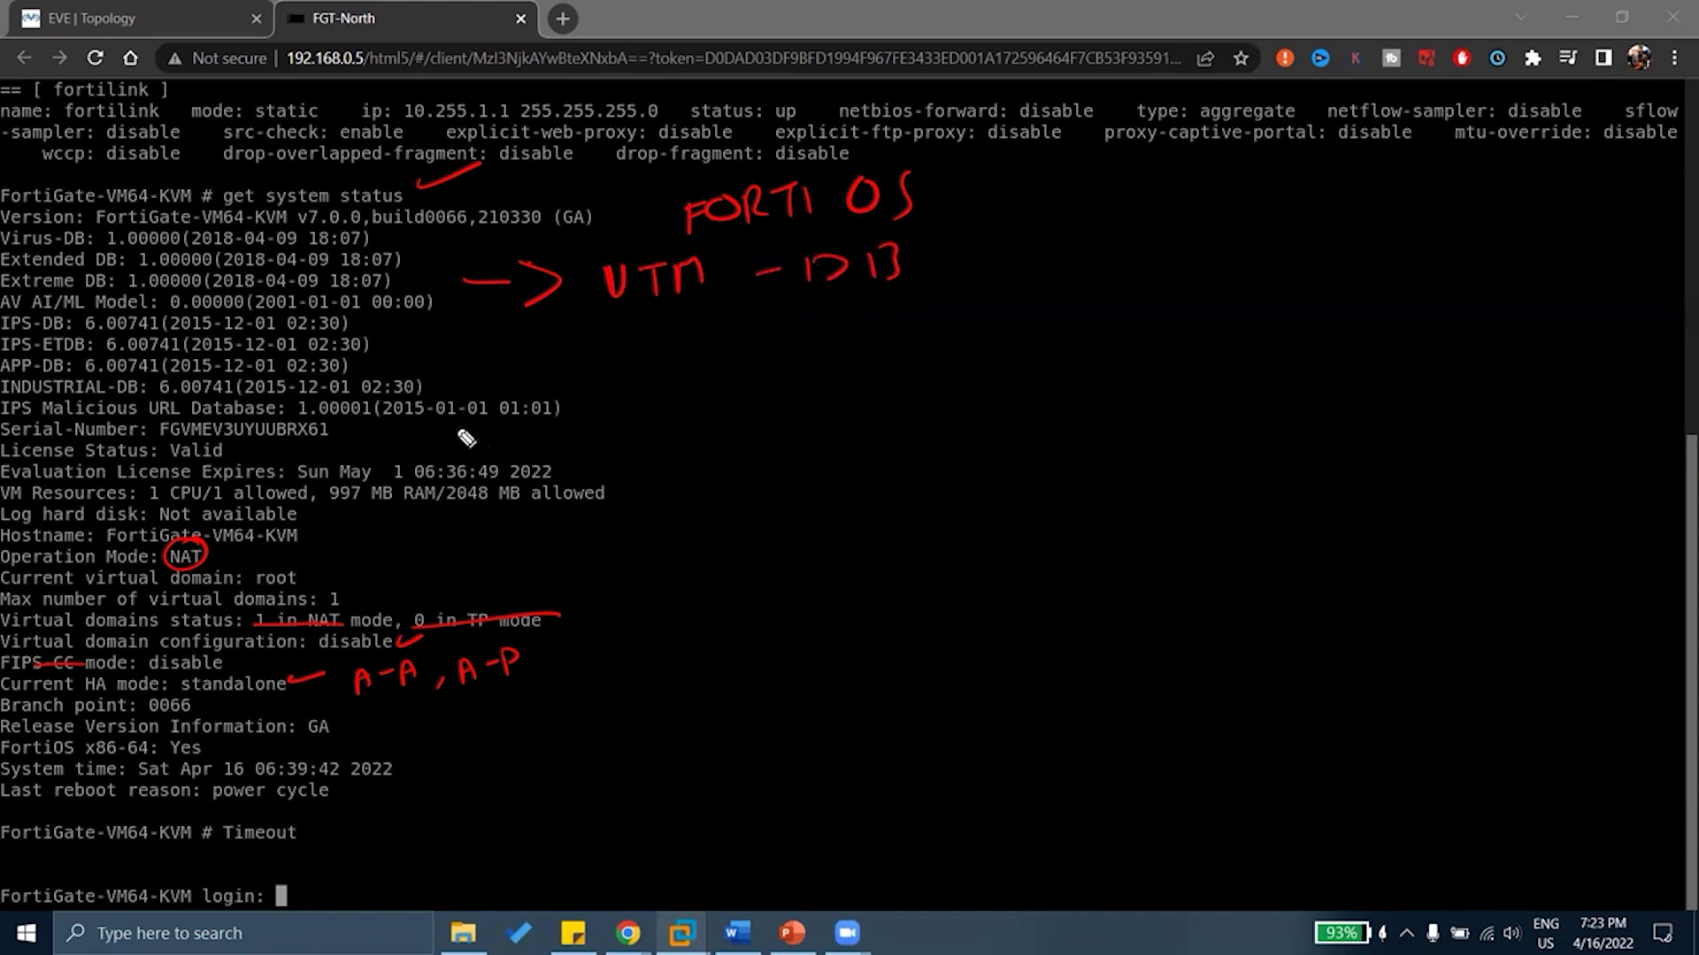
drag(448, 427, 539, 424)
mouse_move(645, 402)
mouse_down()
mouse_move(623, 430)
mouse_move(679, 404)
mouse_move(707, 414)
mouse_up()
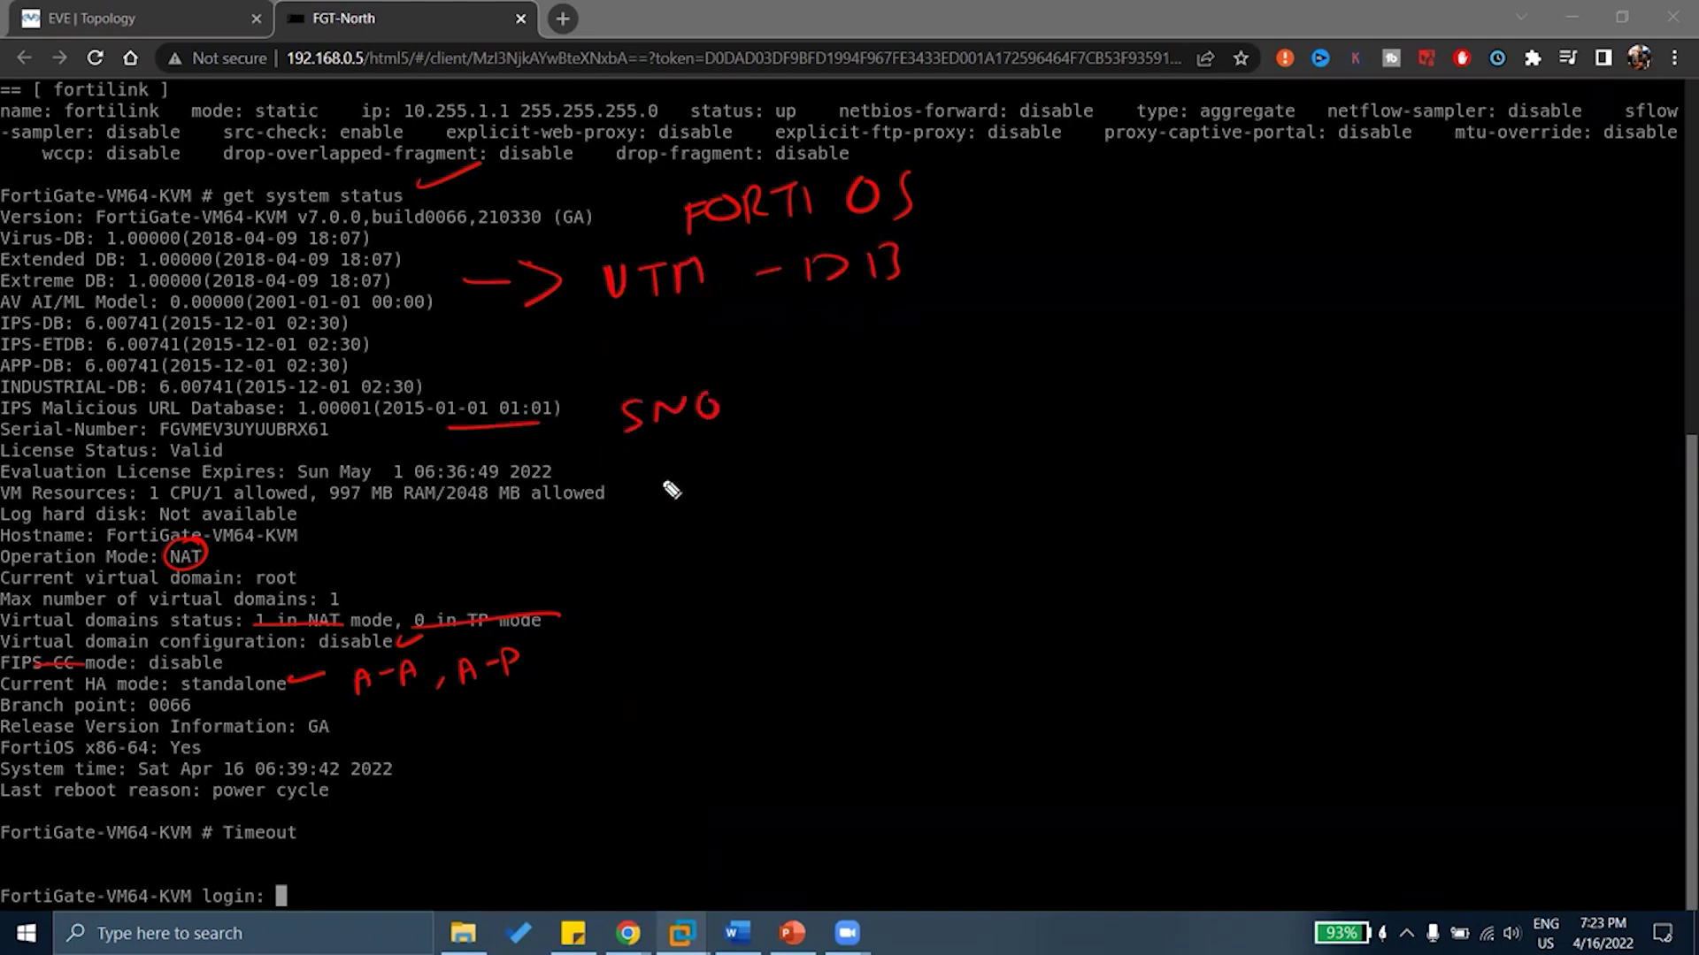
mouse_move(620, 460)
mouse_down()
mouse_move(749, 466)
mouse_move(916, 433)
mouse_up()
Annotate EXPIRY, operation mode, VD, HA standalone, circle GA, underline reboot reason and circle Timeout
drag(362, 559, 412, 555)
mouse_move(516, 534)
mouse_down()
mouse_move(522, 556)
mouse_move(589, 544)
mouse_move(574, 558)
mouse_move(621, 634)
mouse_move(640, 607)
mouse_up()
drag(670, 605, 670, 632)
drag(673, 604, 674, 630)
mouse_move(581, 704)
mouse_down()
mouse_move(587, 682)
mouse_move(657, 703)
mouse_up()
drag(638, 692, 654, 689)
mouse_move(335, 705)
mouse_down()
mouse_move(192, 705)
mouse_move(318, 763)
mouse_move(296, 708)
mouse_up()
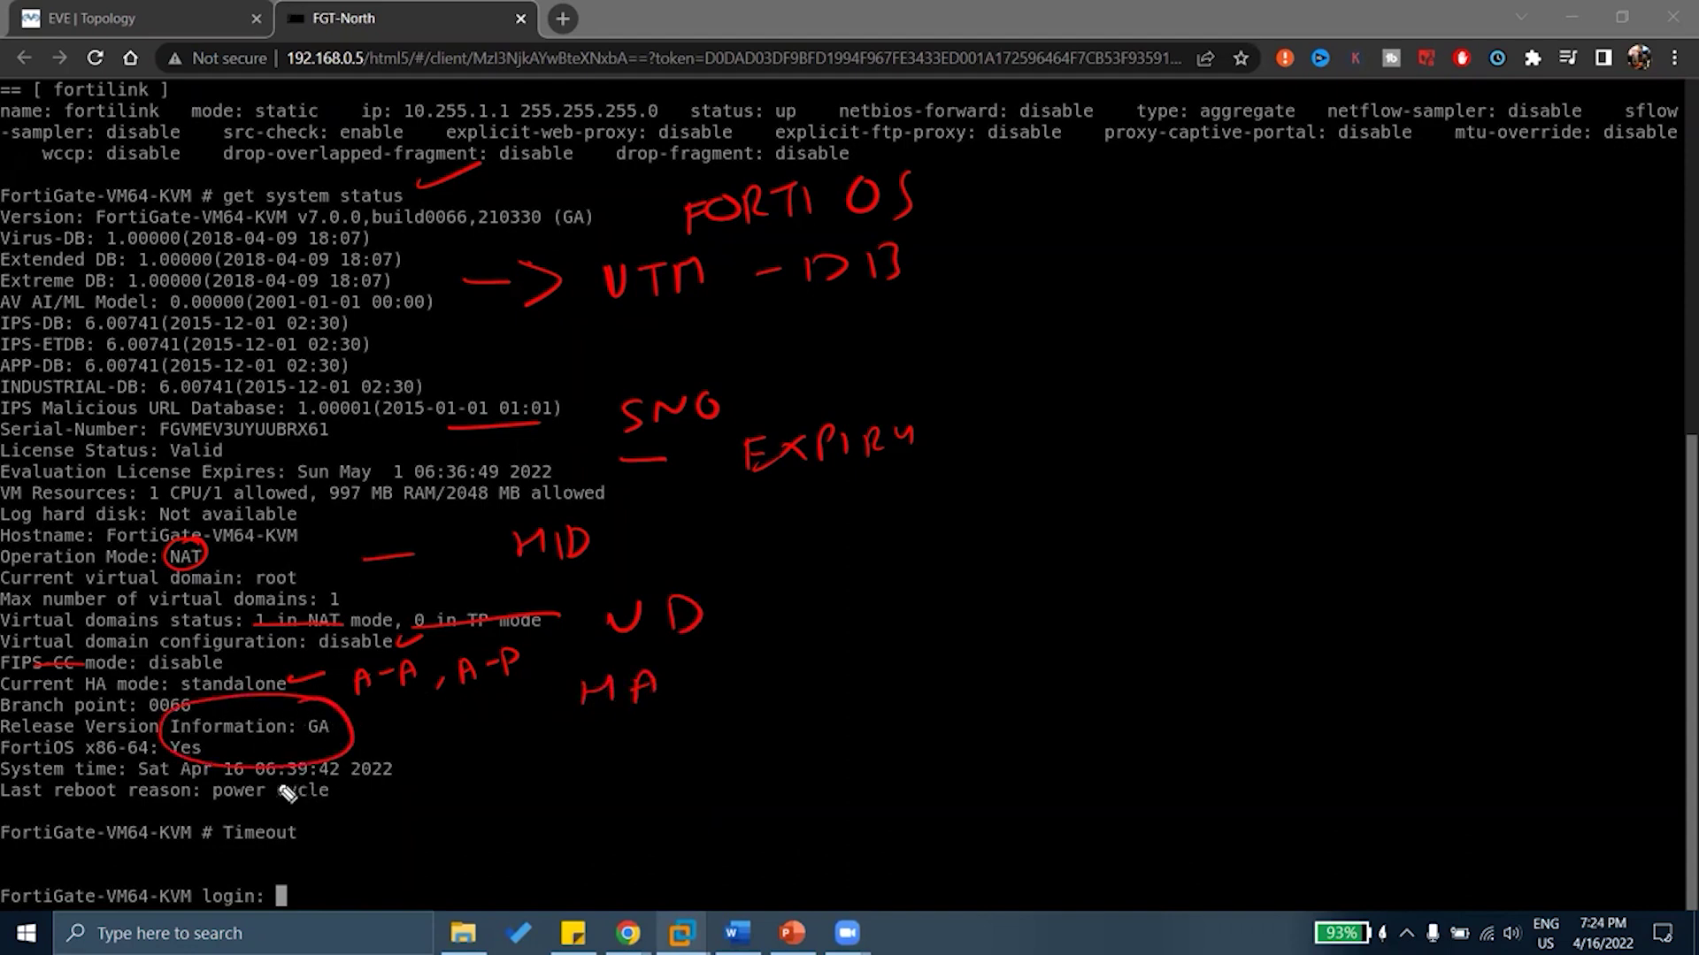
drag(397, 754, 449, 746)
drag(80, 800, 356, 802)
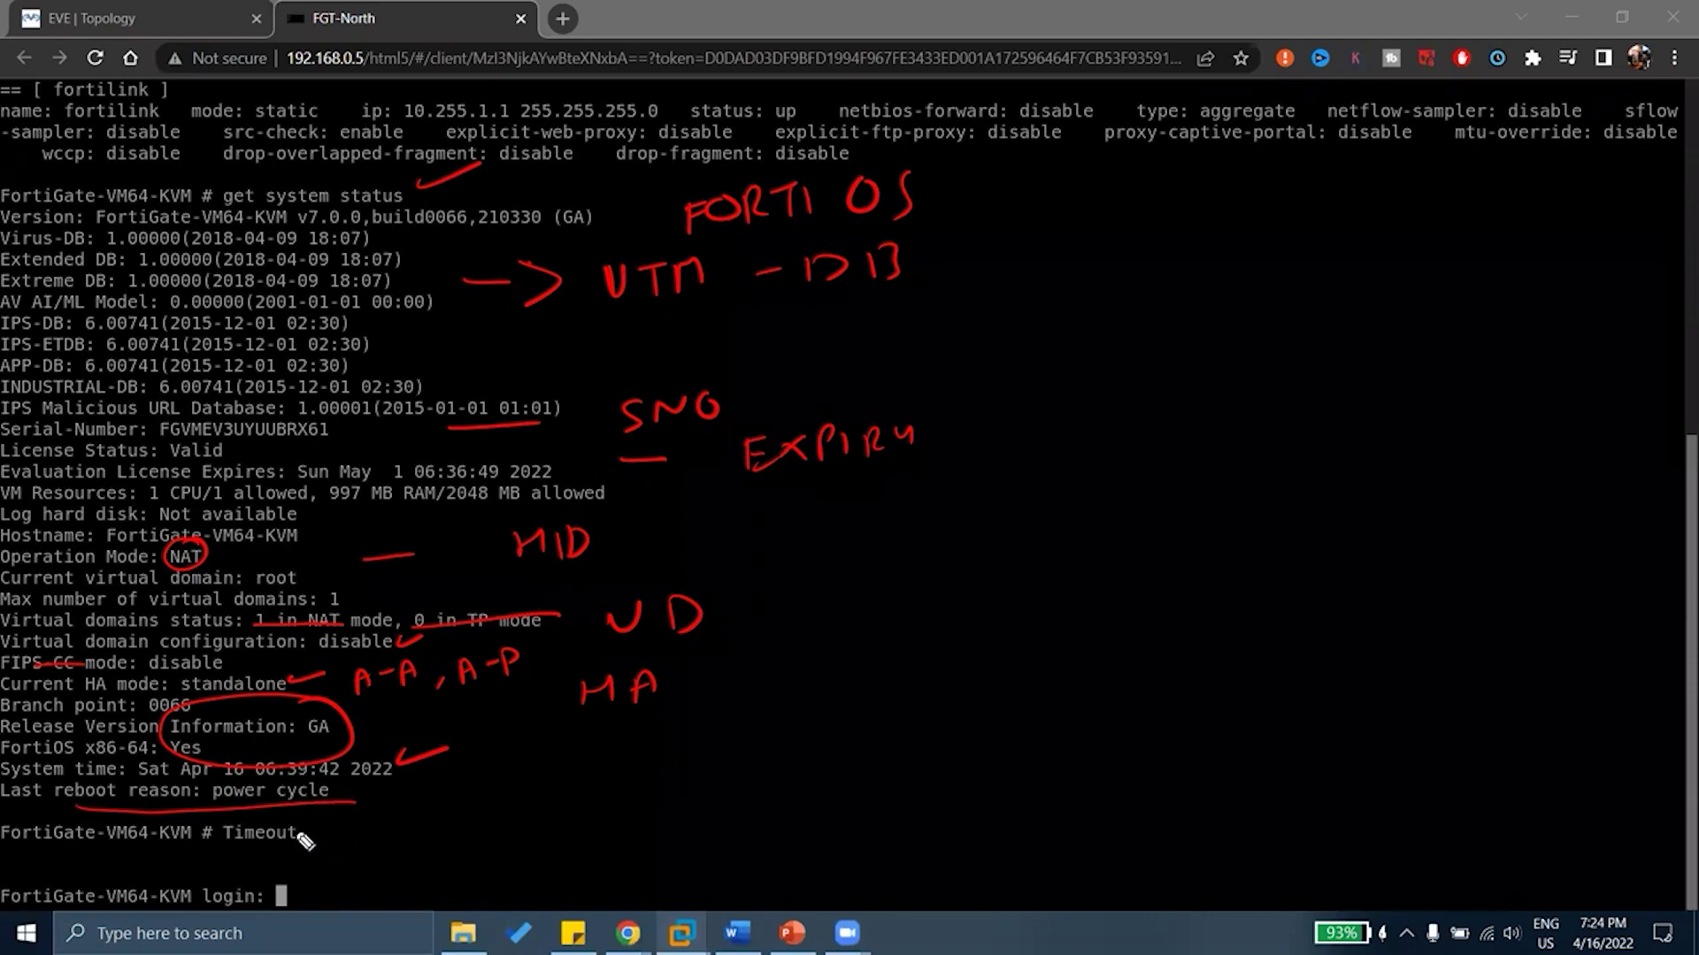
mouse_move(310, 830)
mouse_down()
mouse_move(238, 841)
mouse_move(312, 836)
mouse_up()
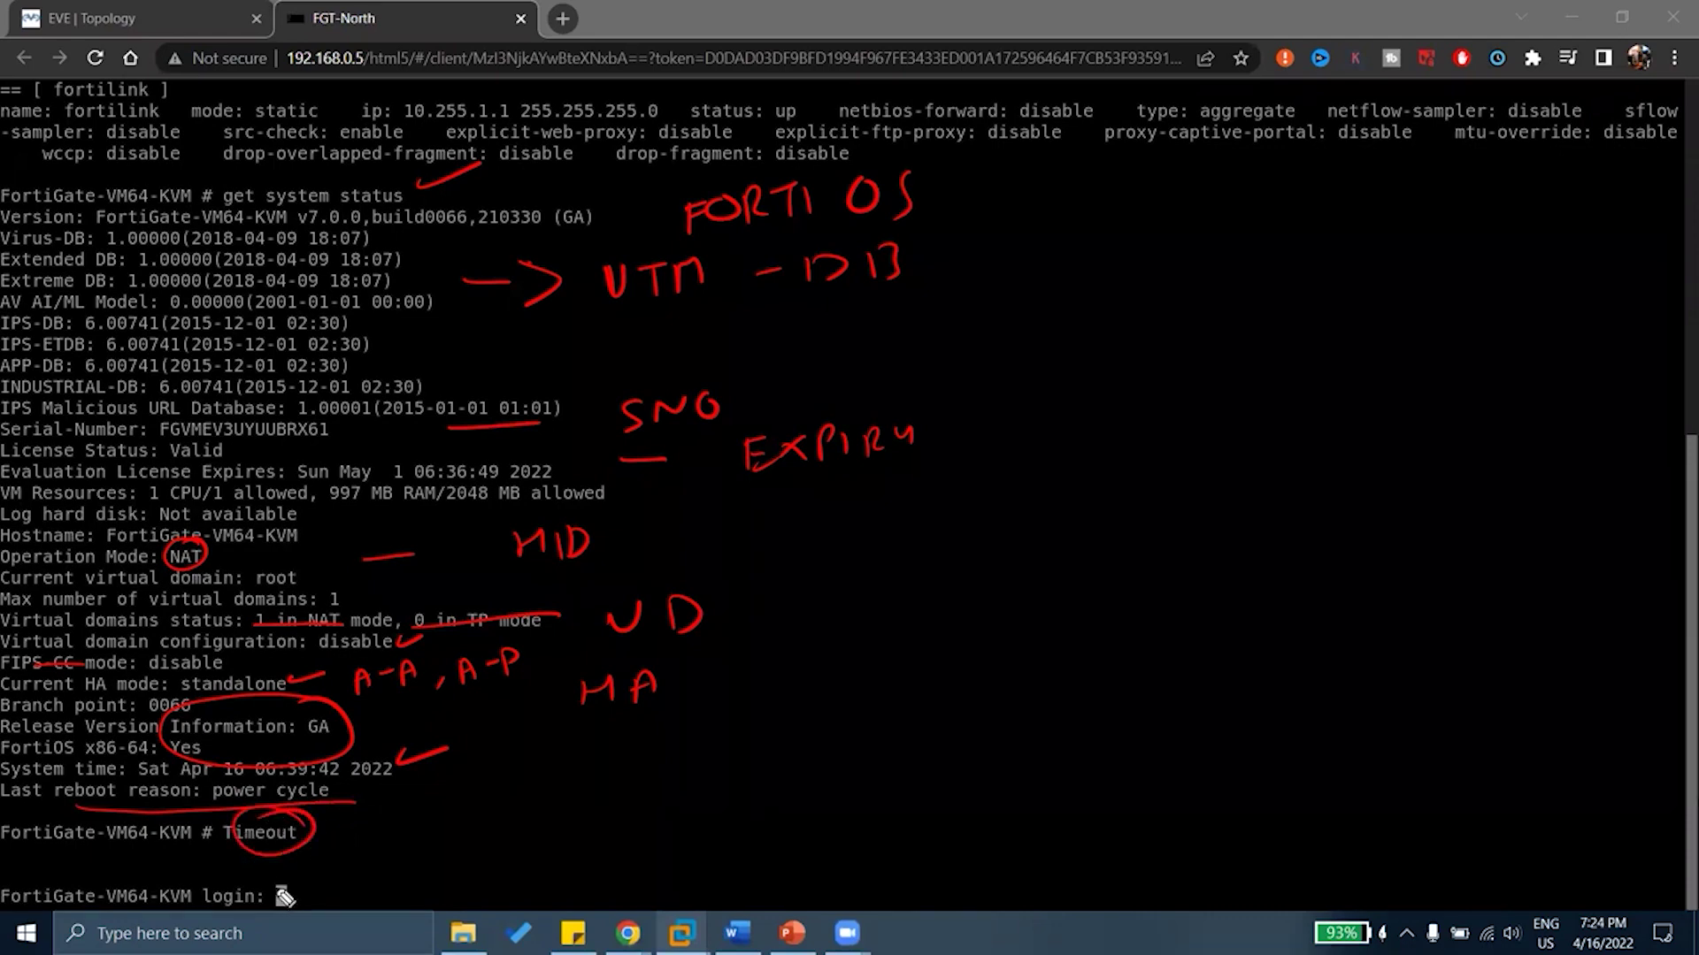
Clear the pen annotations and log back into the CLI as admin
key(e)
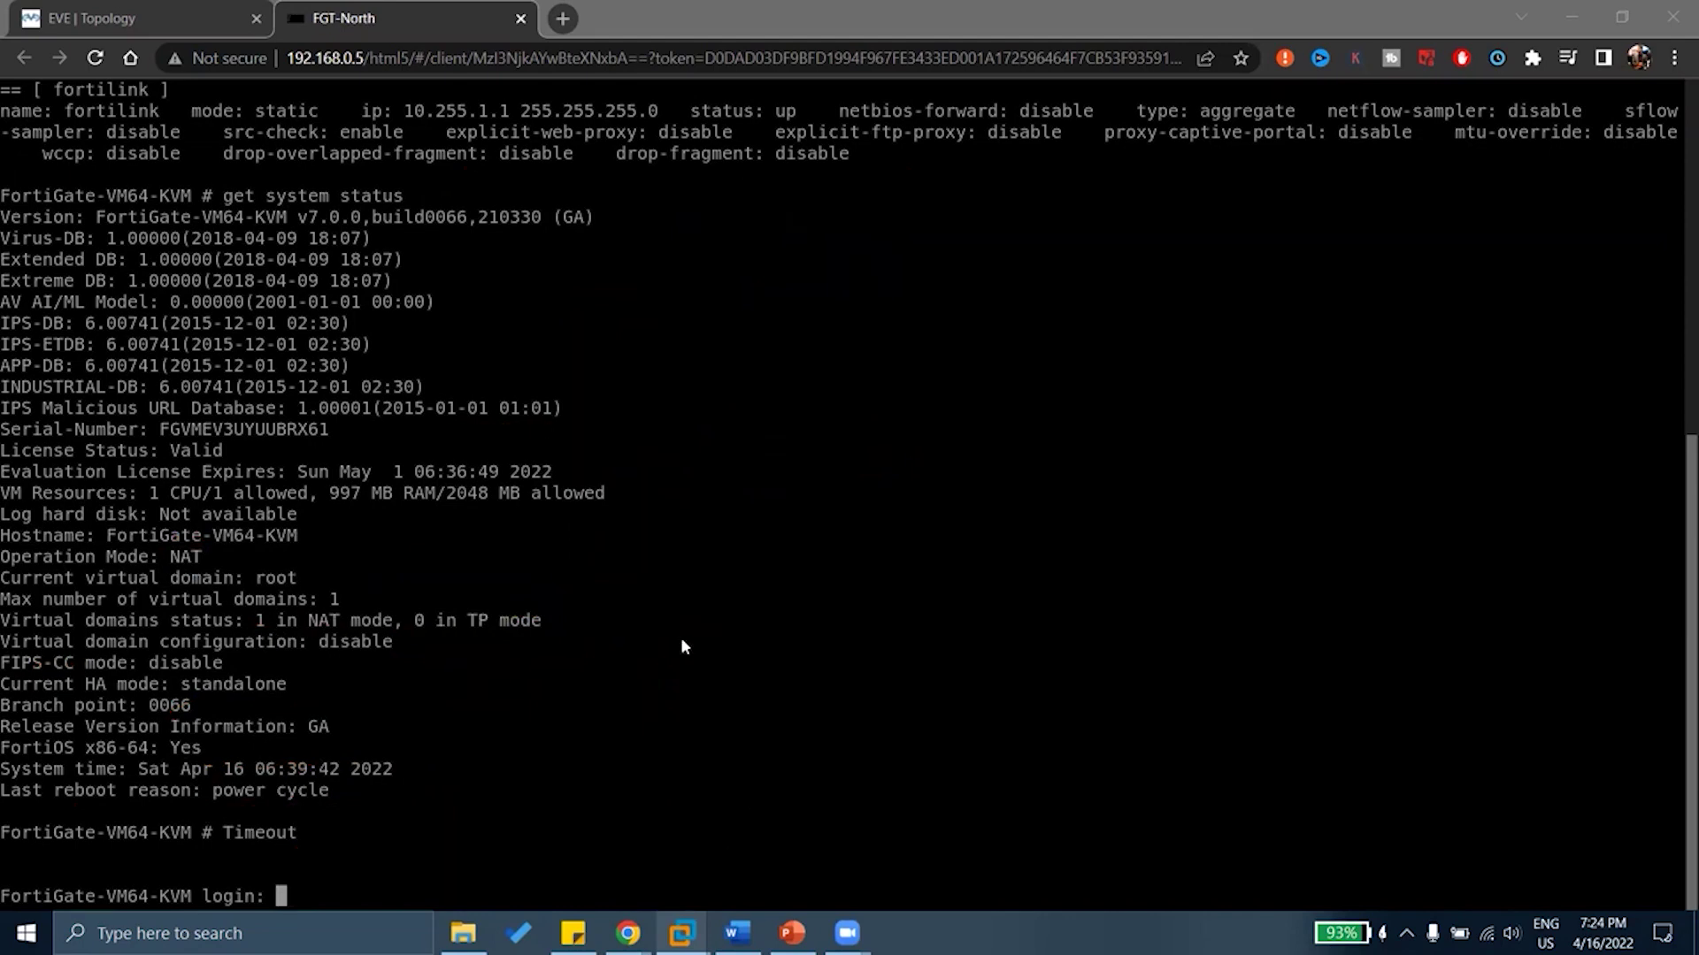
text(admin)
key(Return)
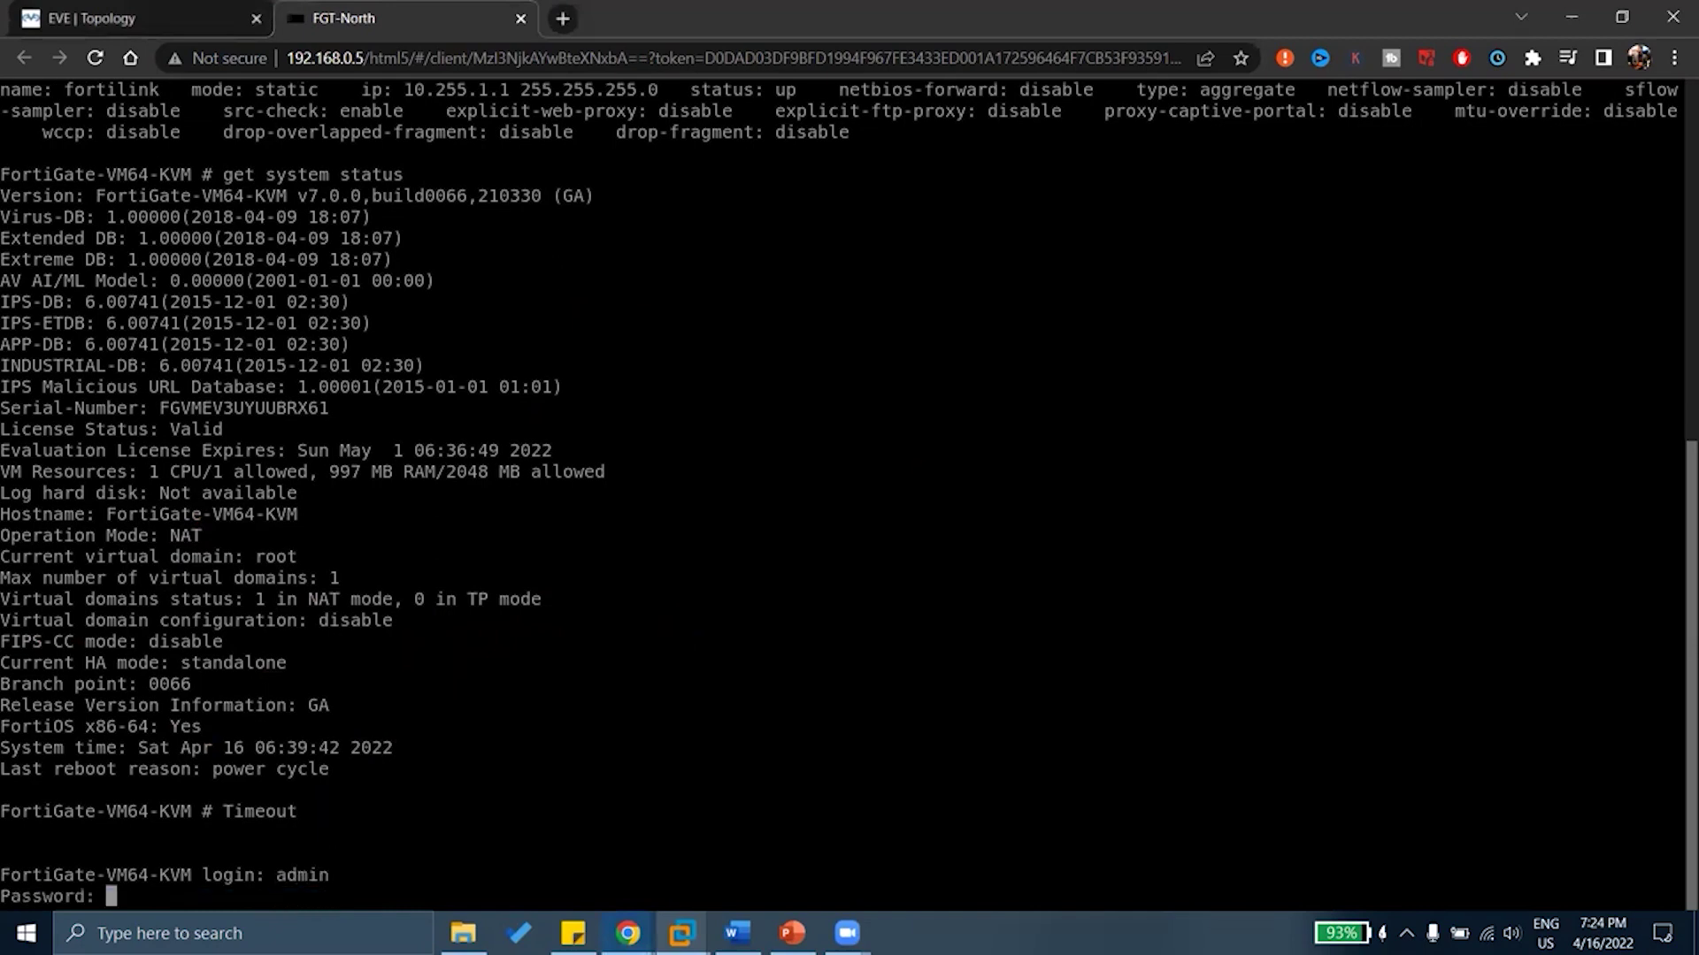
key(Return)
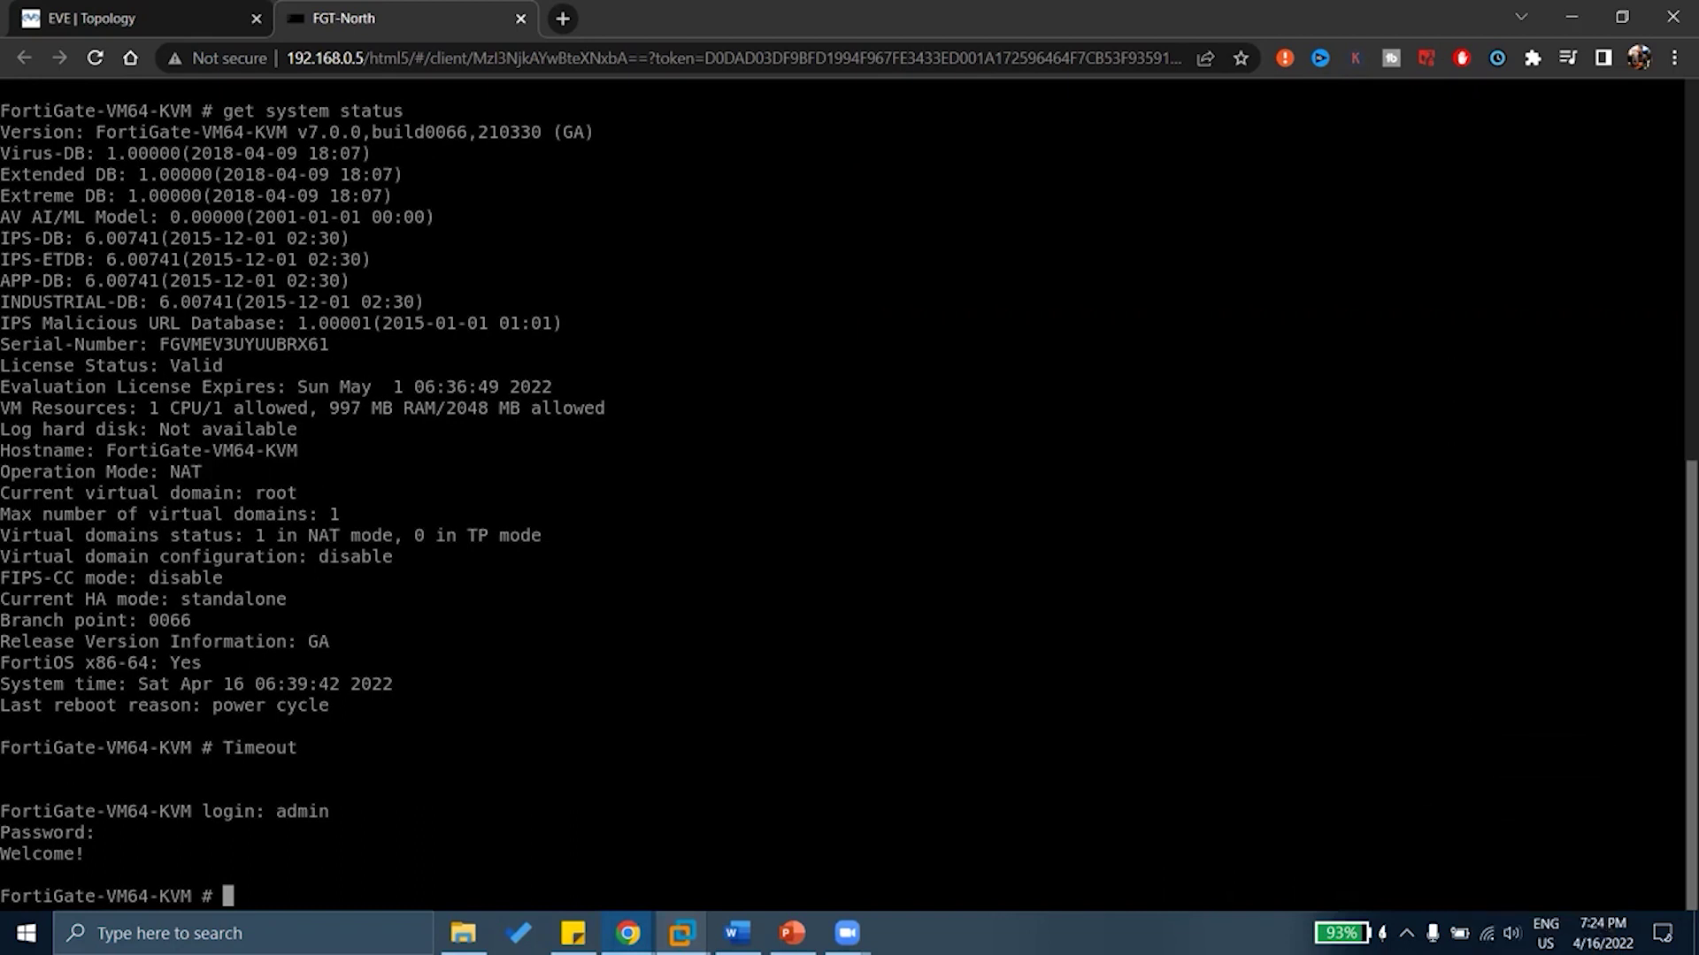
Run 'show system interface' and page through the full output
text(show system )
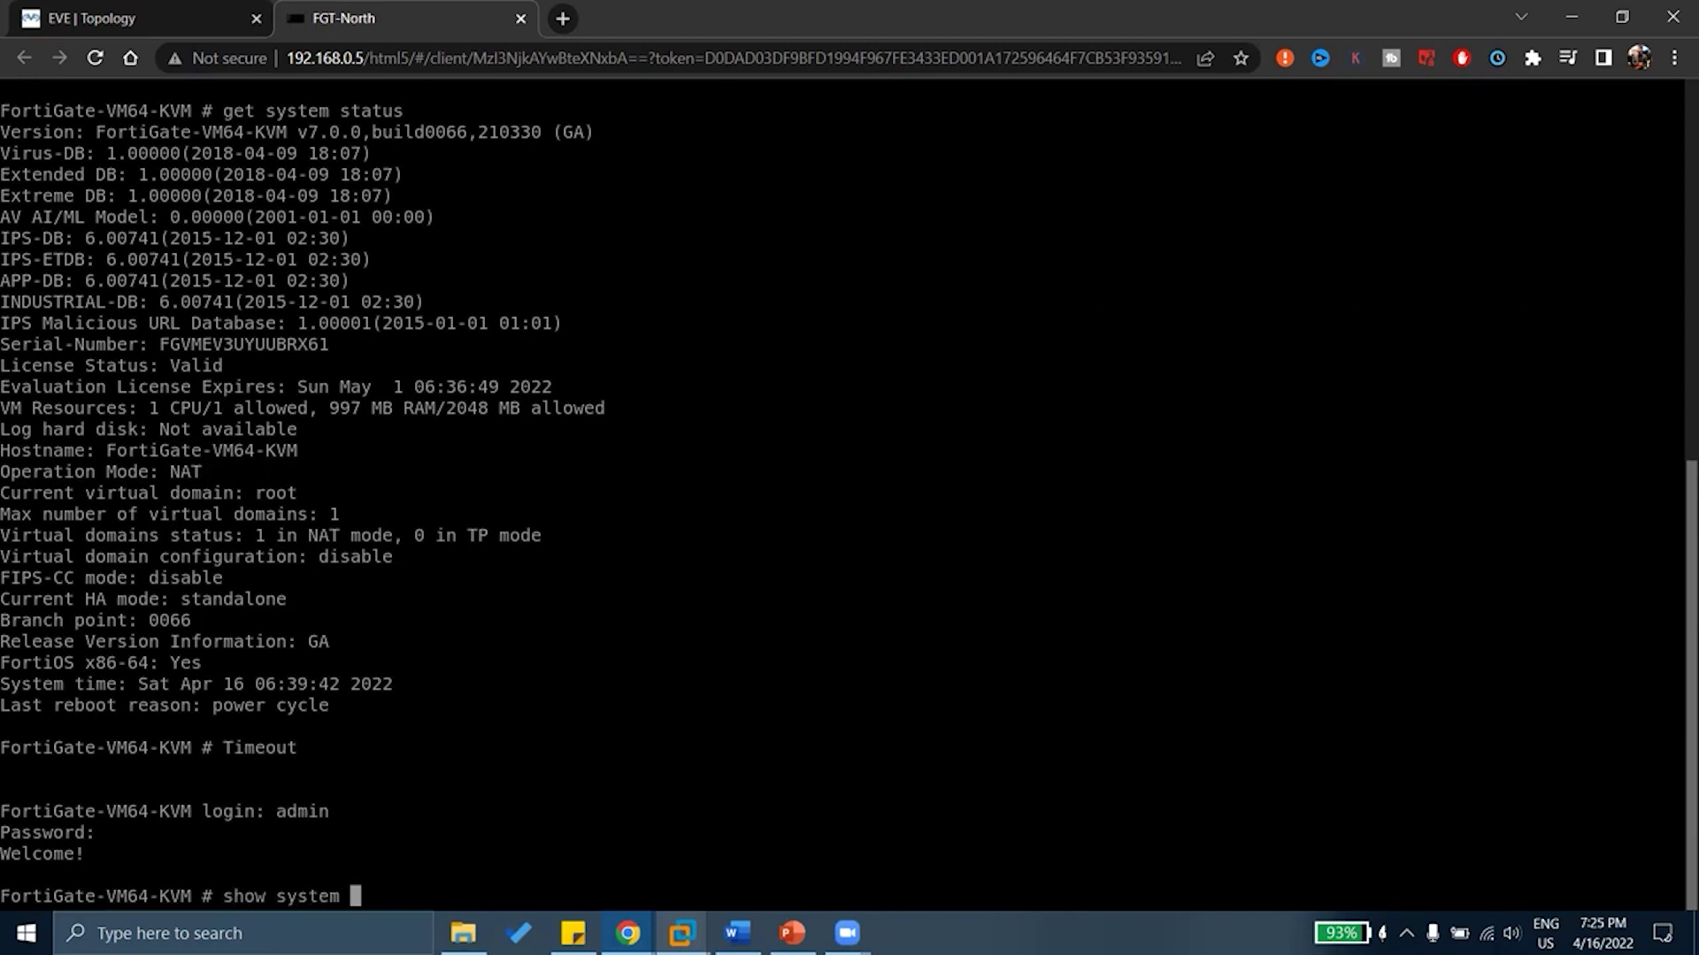
text(interface)
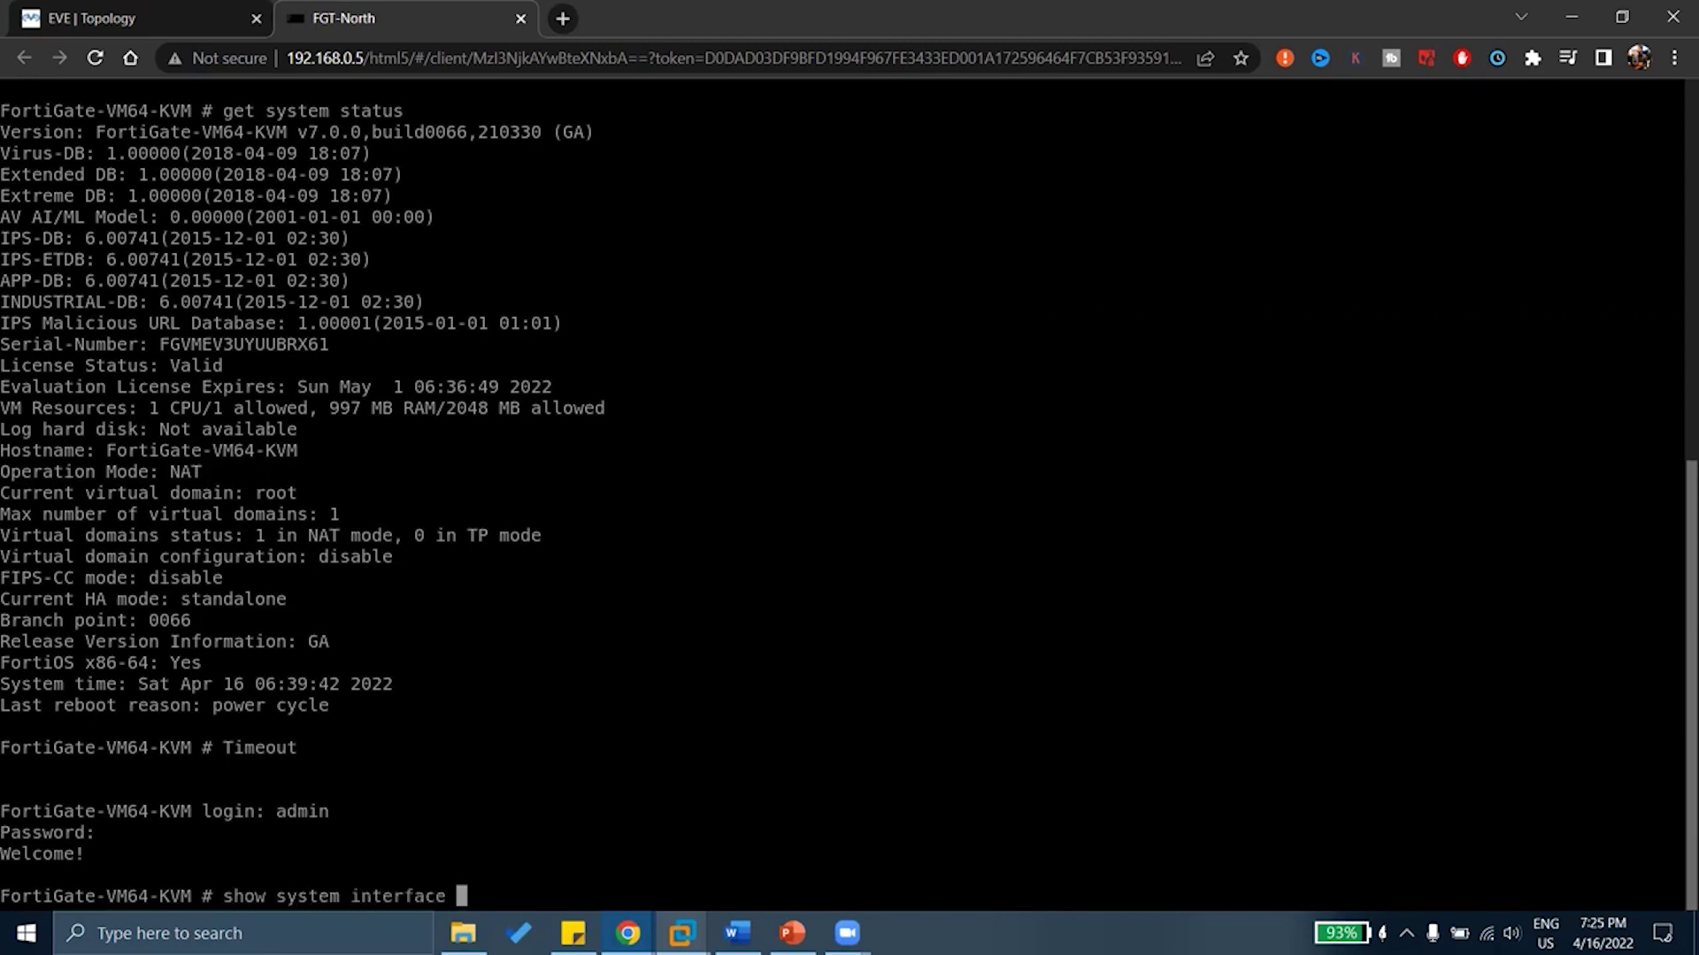
key(Return)
key(space)
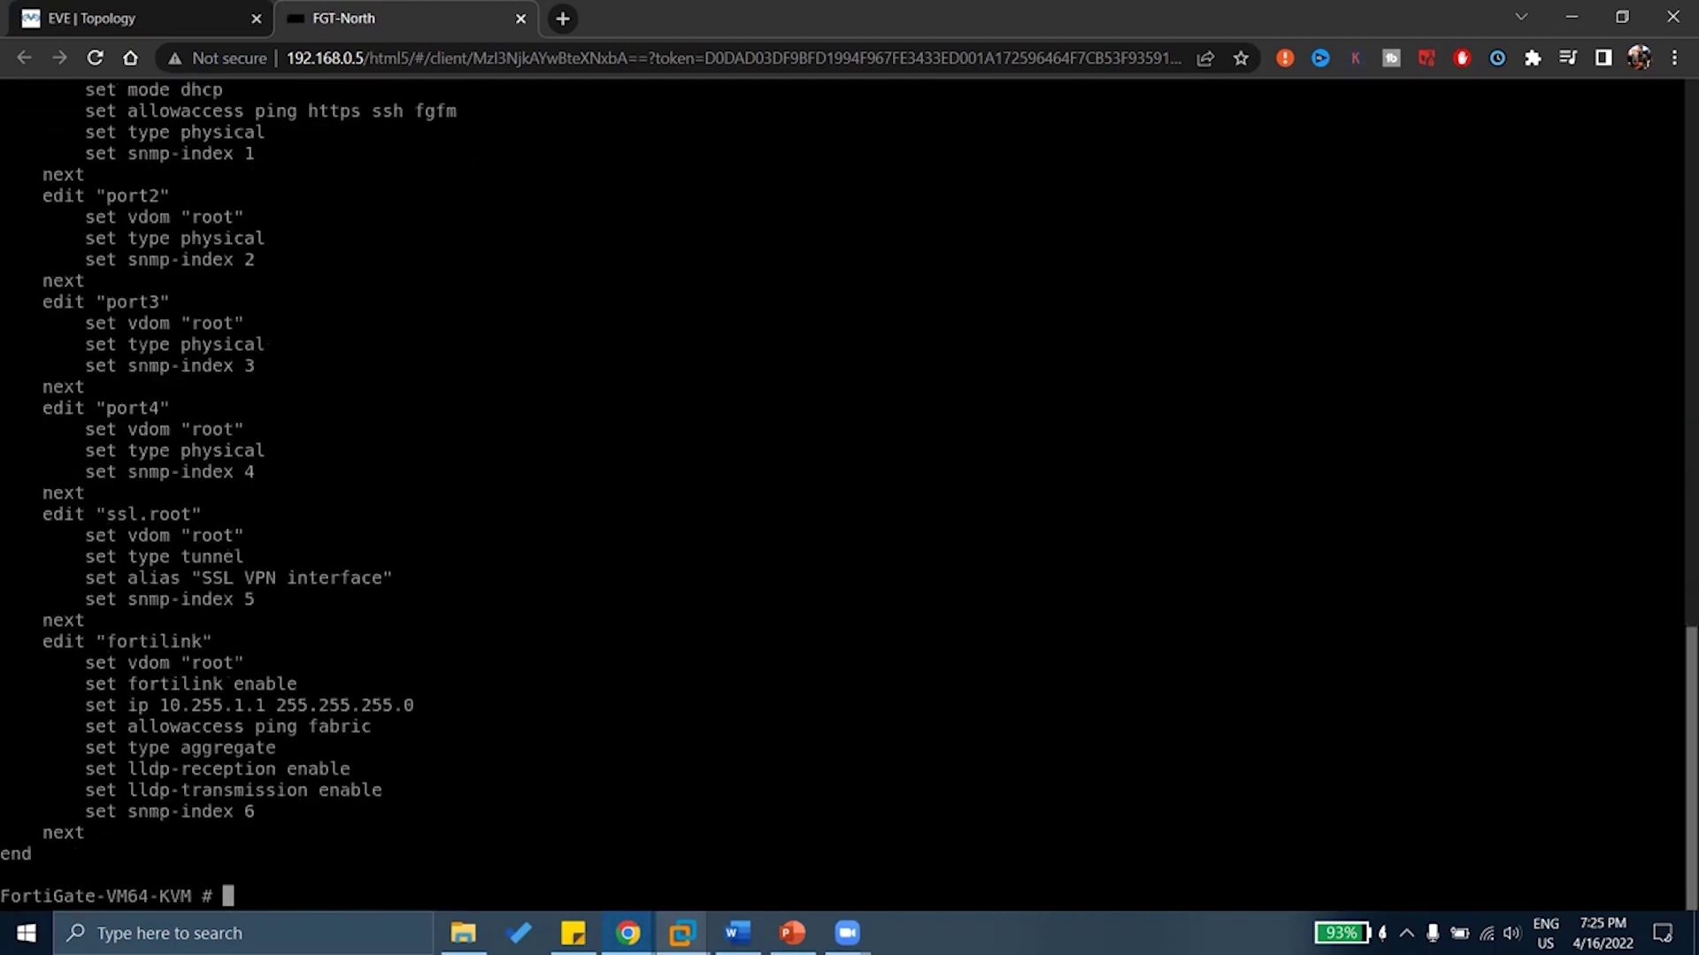
scroll(547, 653, up, 5)
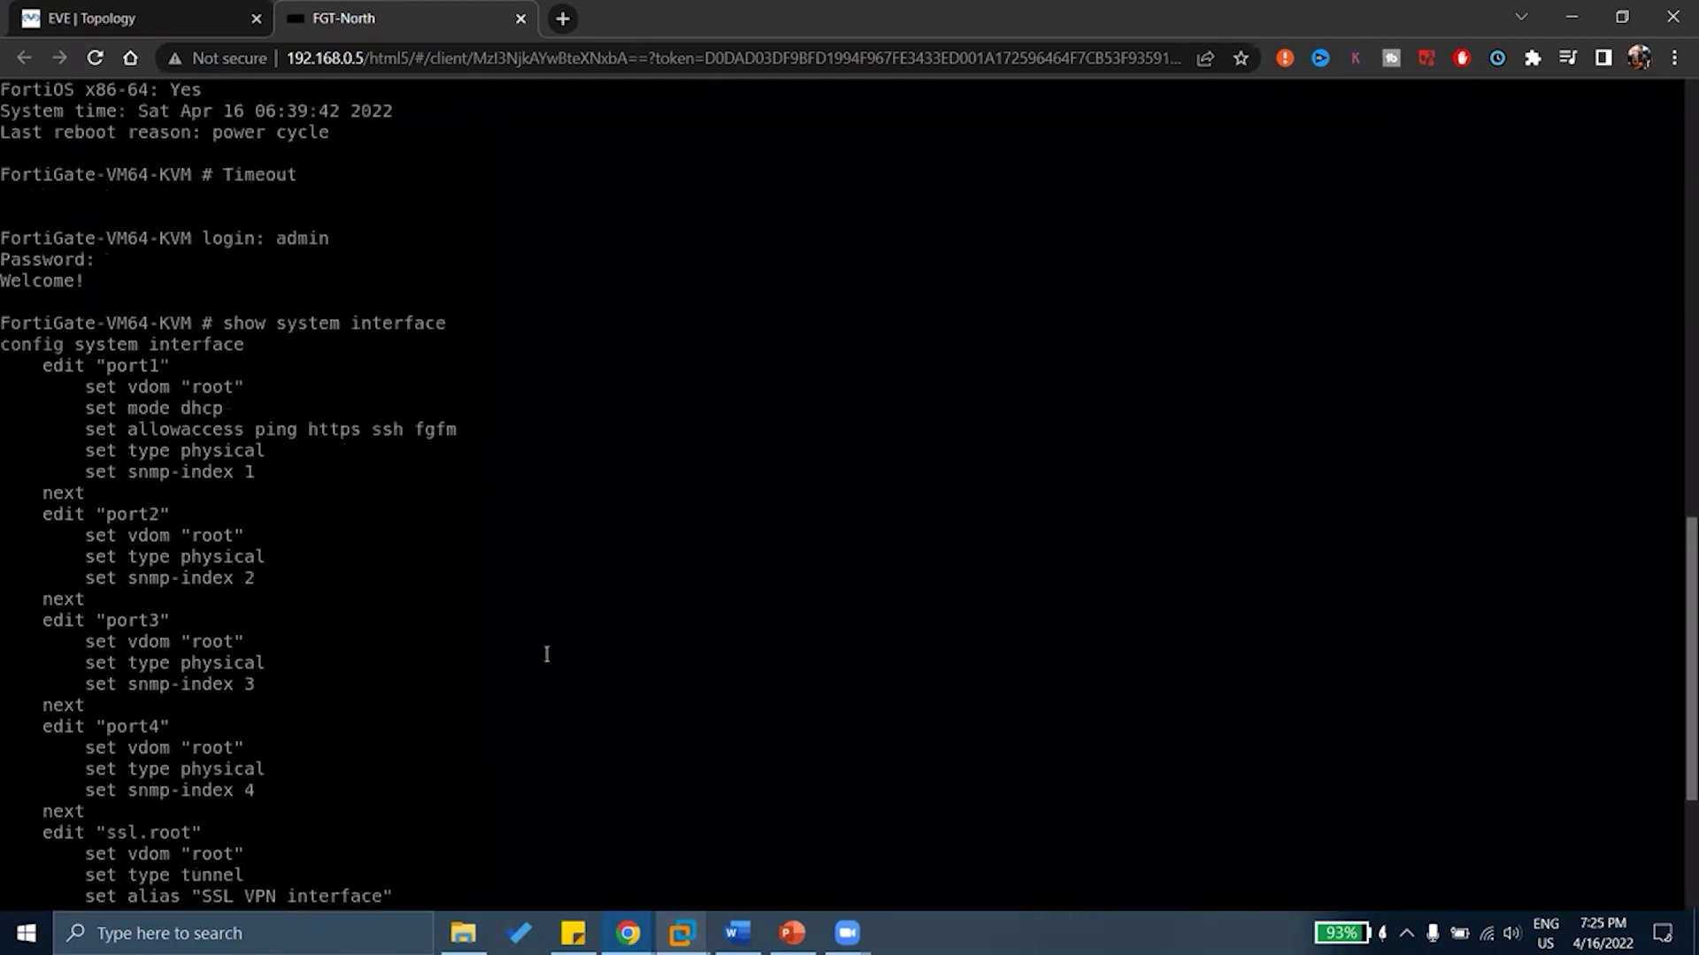
drag(453, 324, 227, 324)
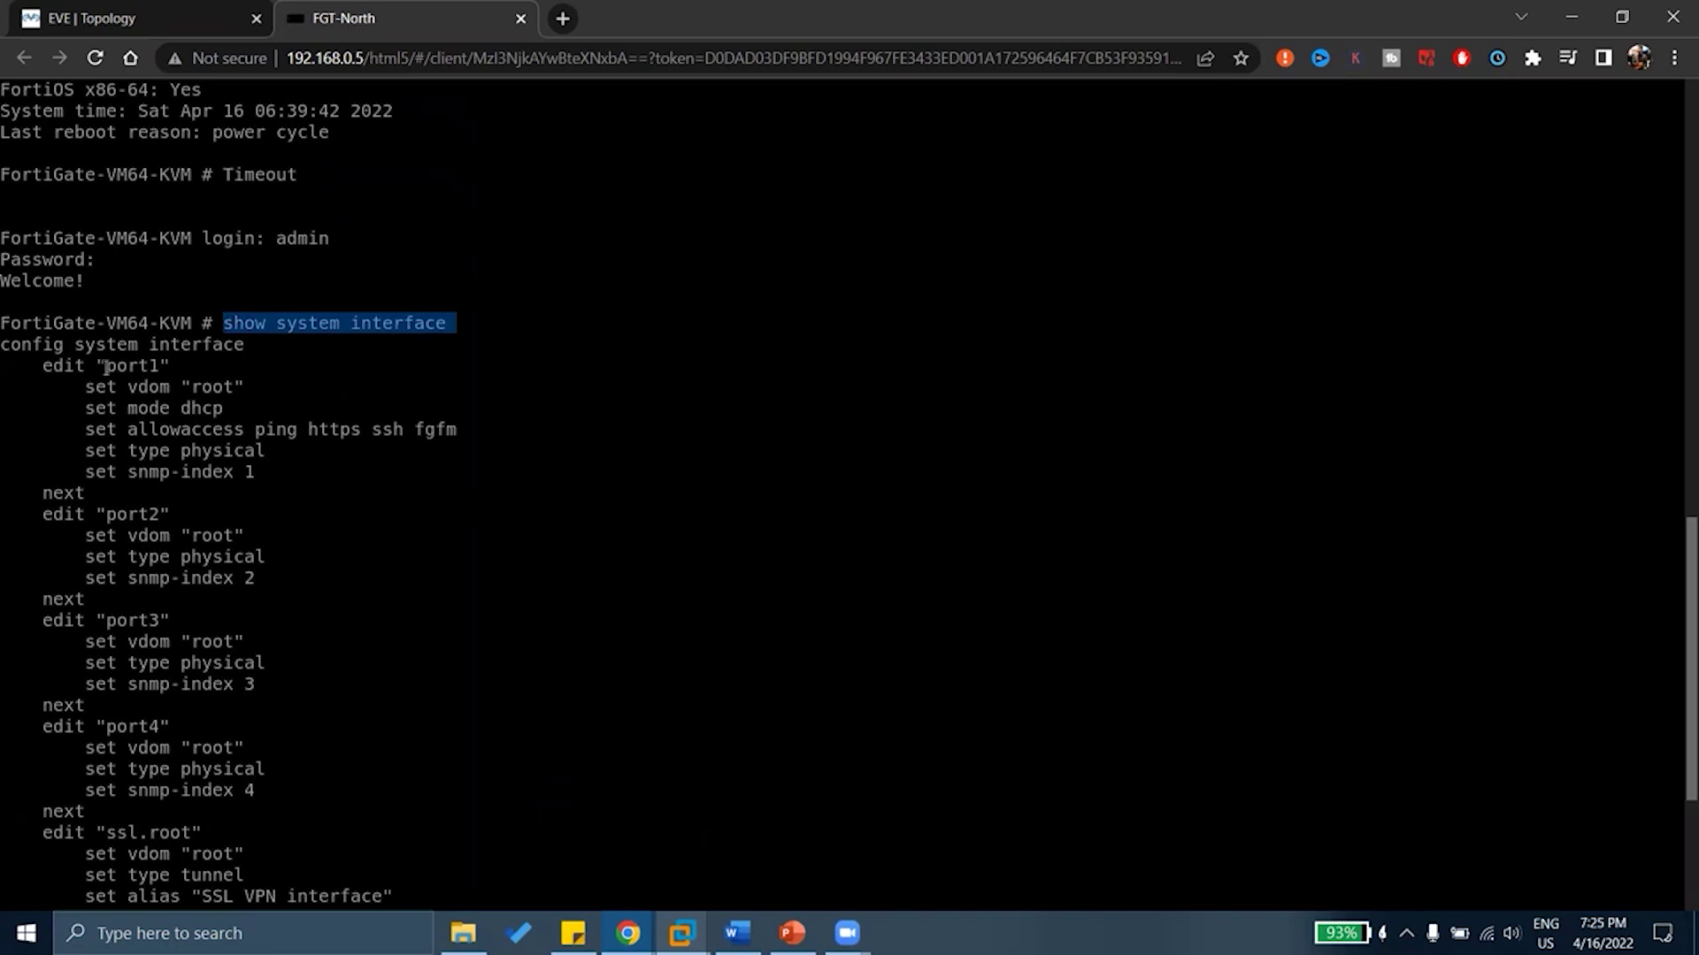
drag(106, 365, 168, 365)
drag(151, 469, 154, 522)
scroll(152, 523, down, 5)
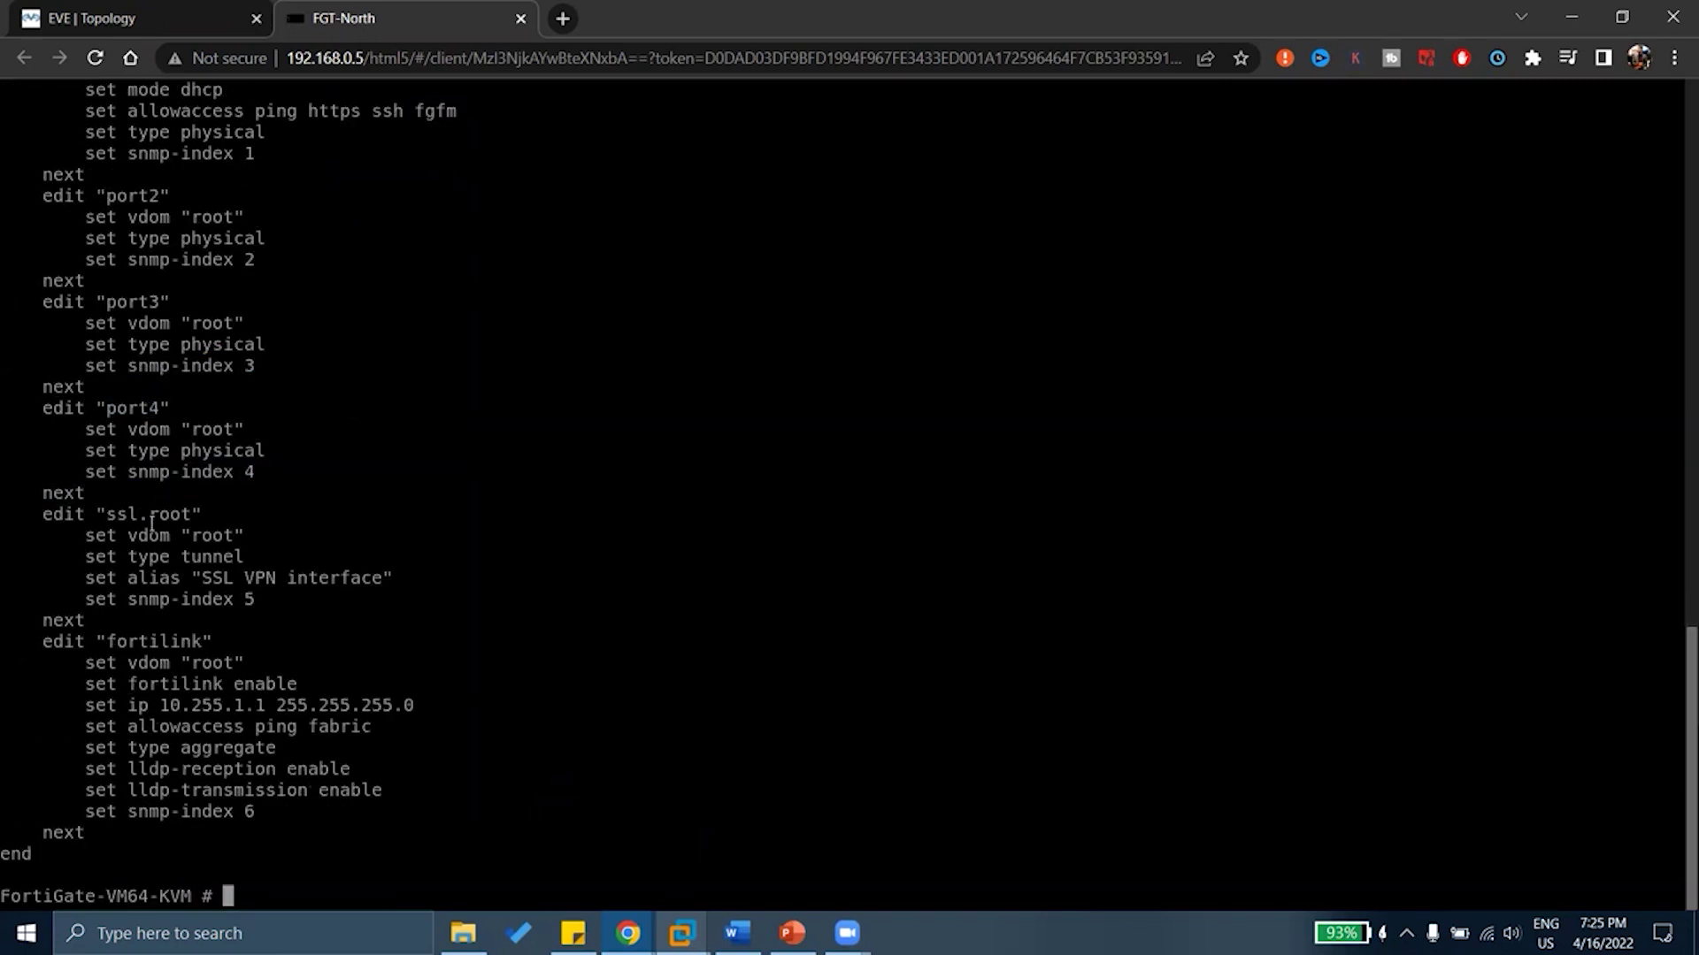
drag(124, 401, 274, 476)
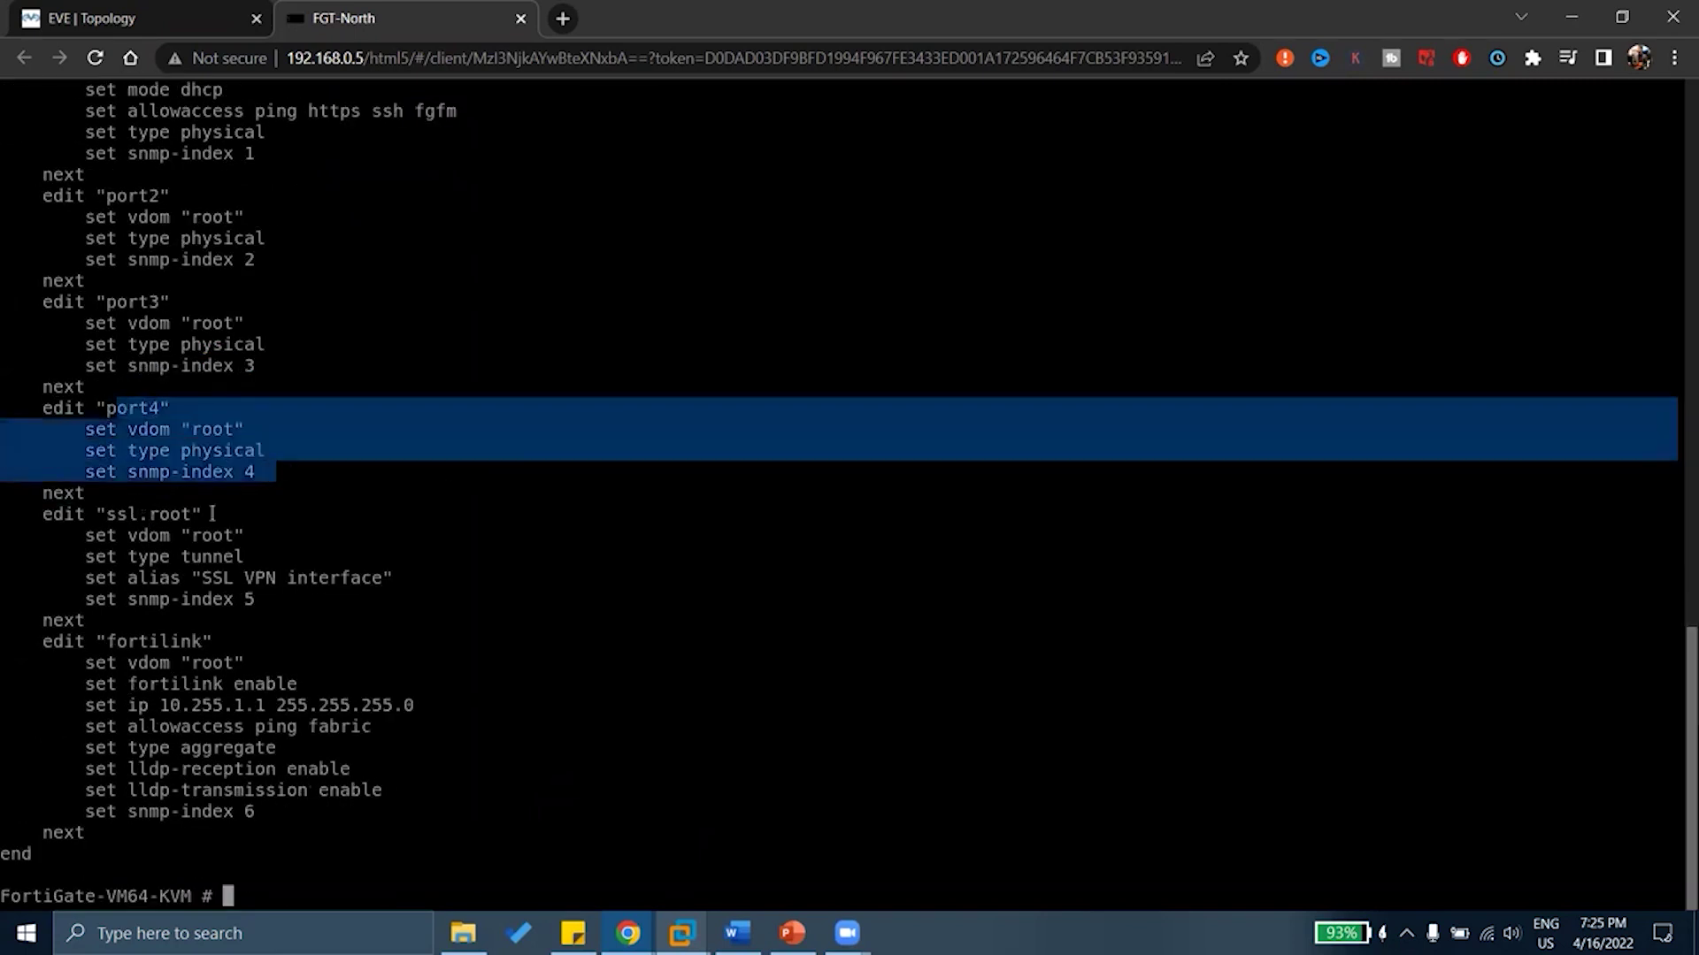
drag(88, 514, 262, 509)
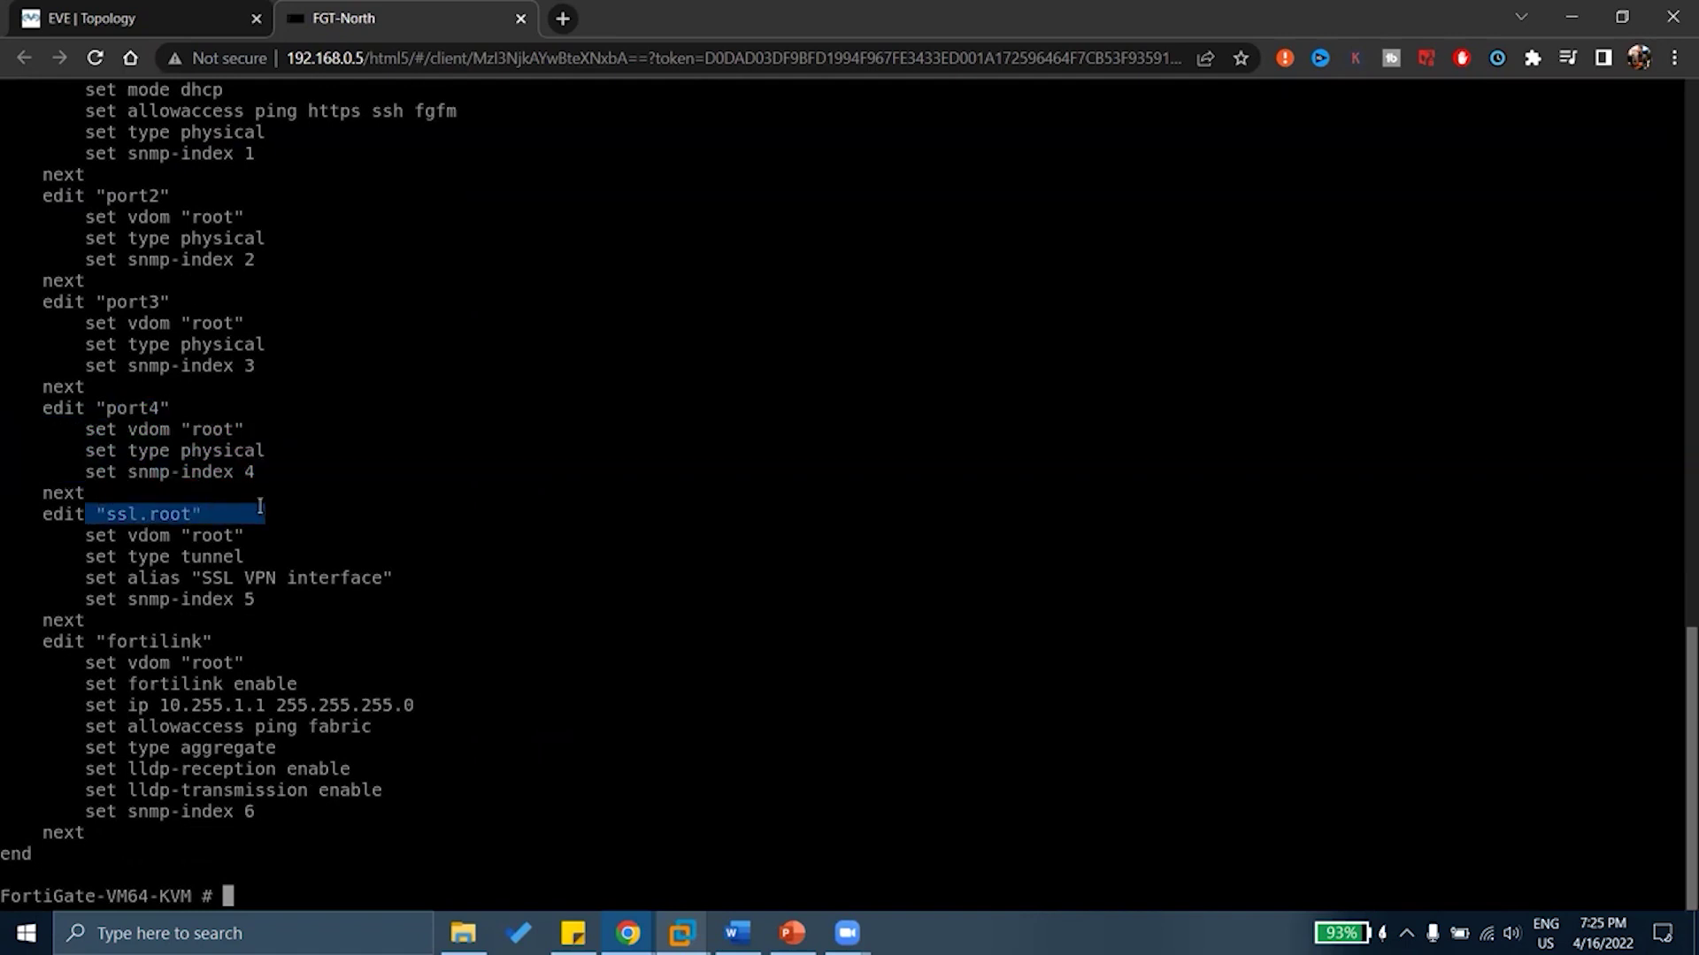
drag(106, 641, 249, 641)
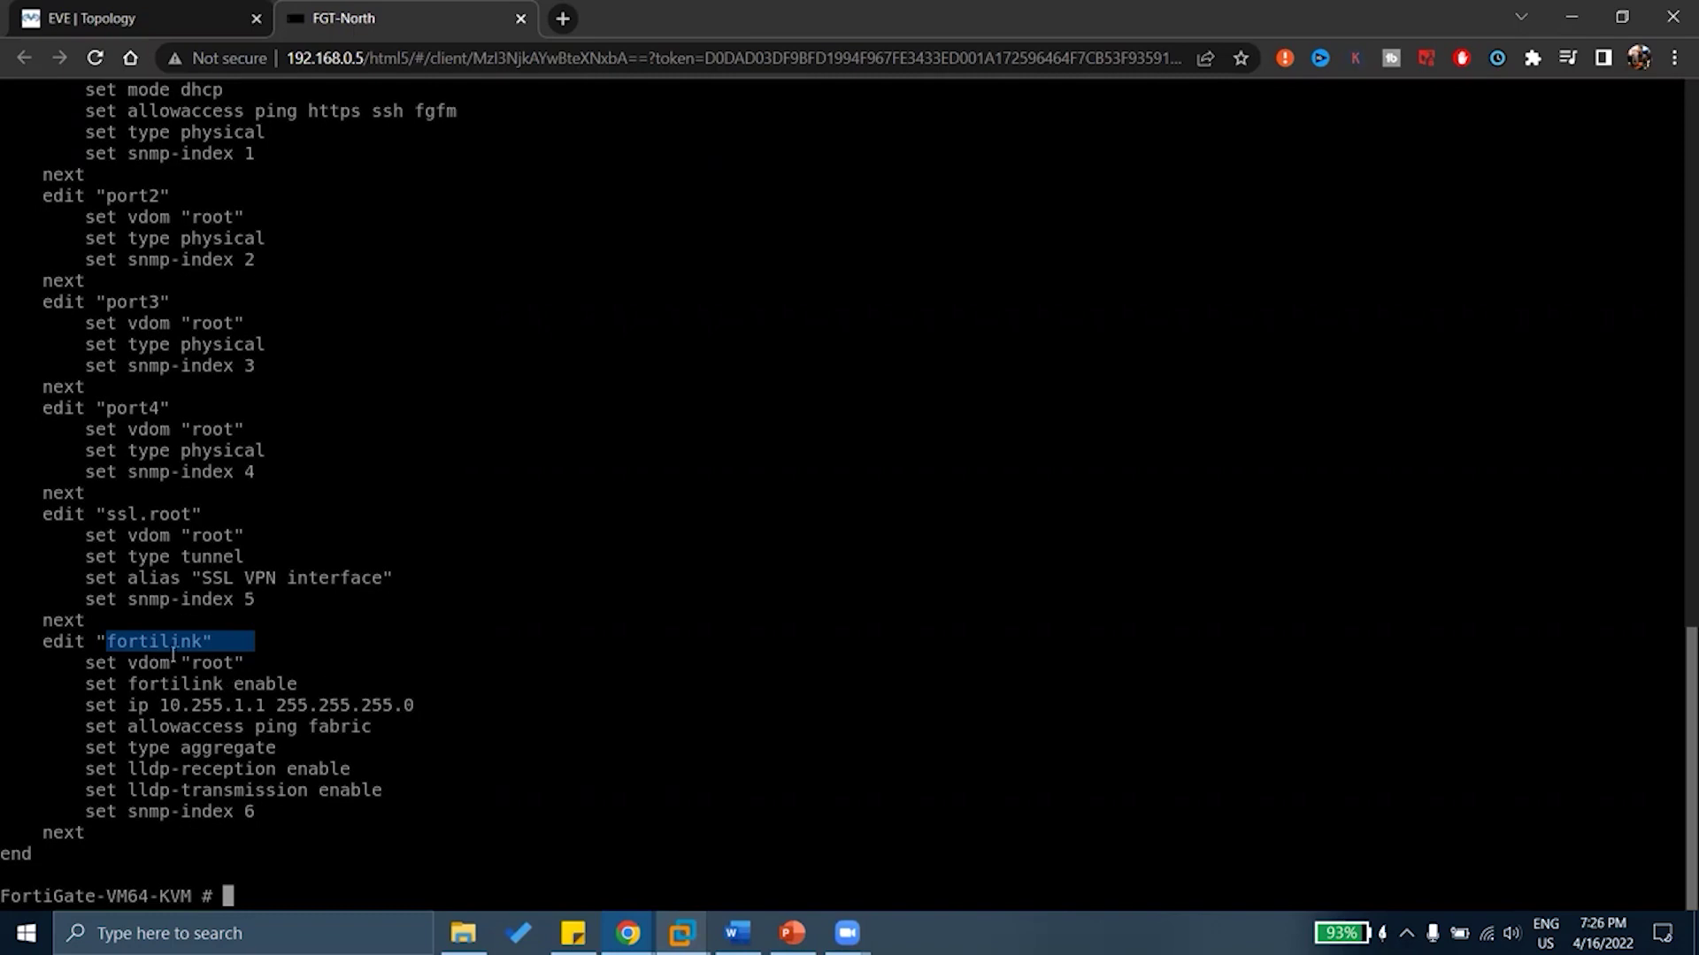
scroll(244, 582, up, 10)
scroll(244, 582, down, 6)
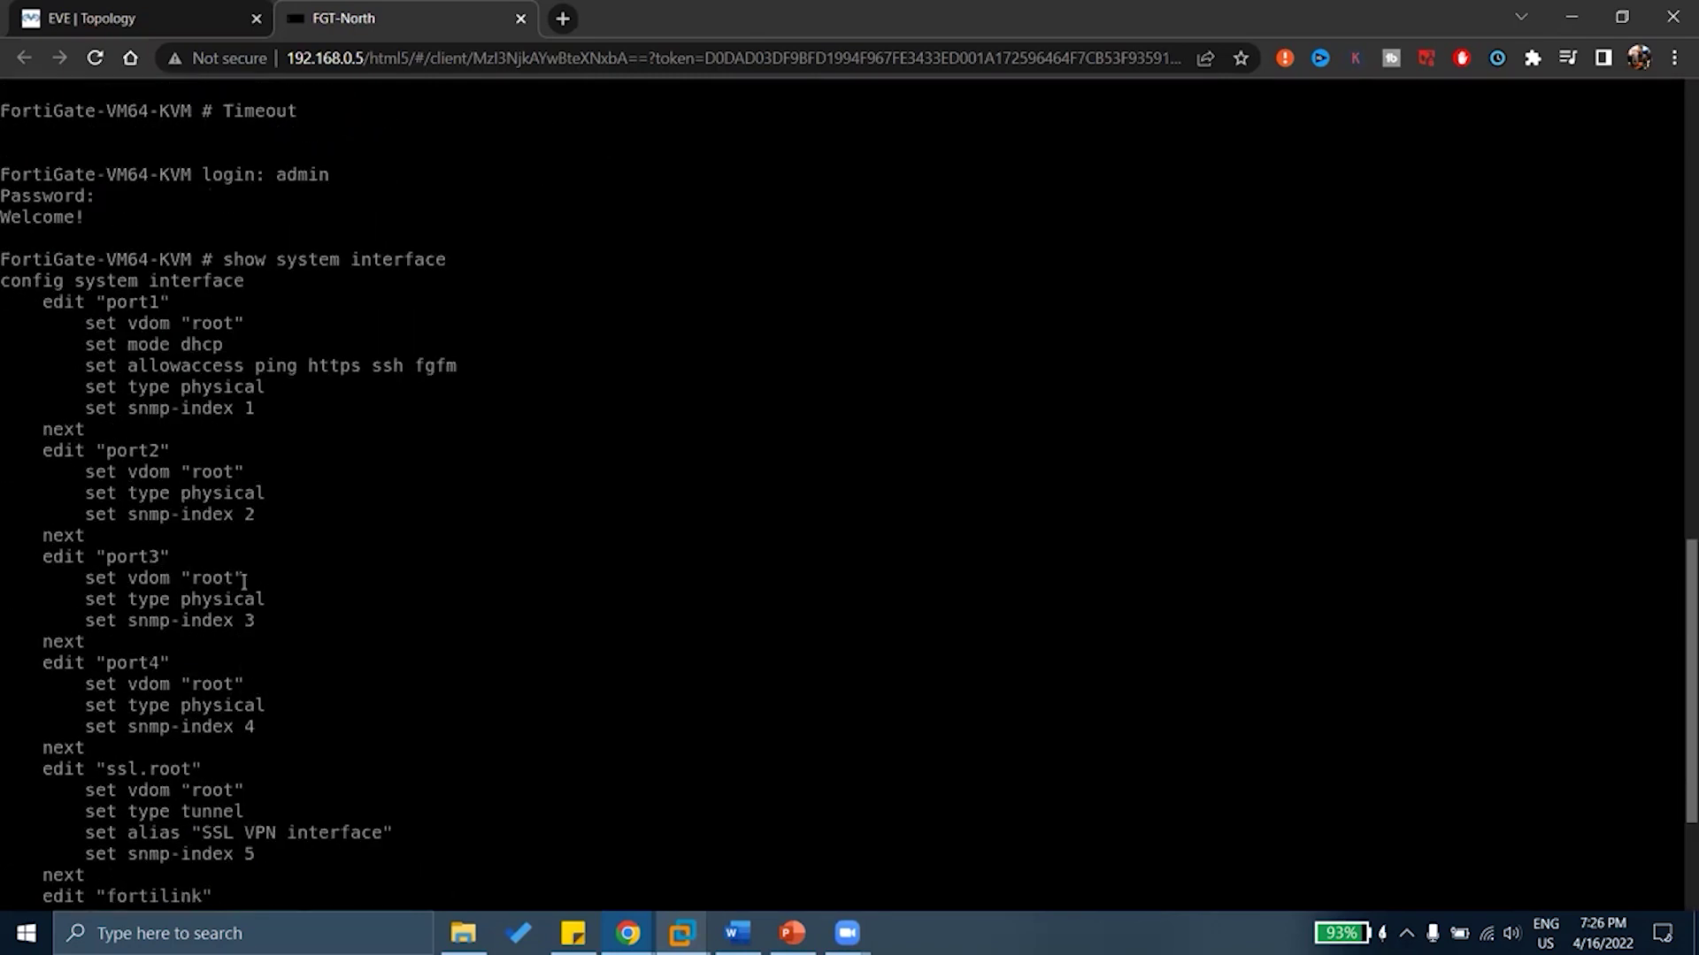
scroll(245, 582, up, 1)
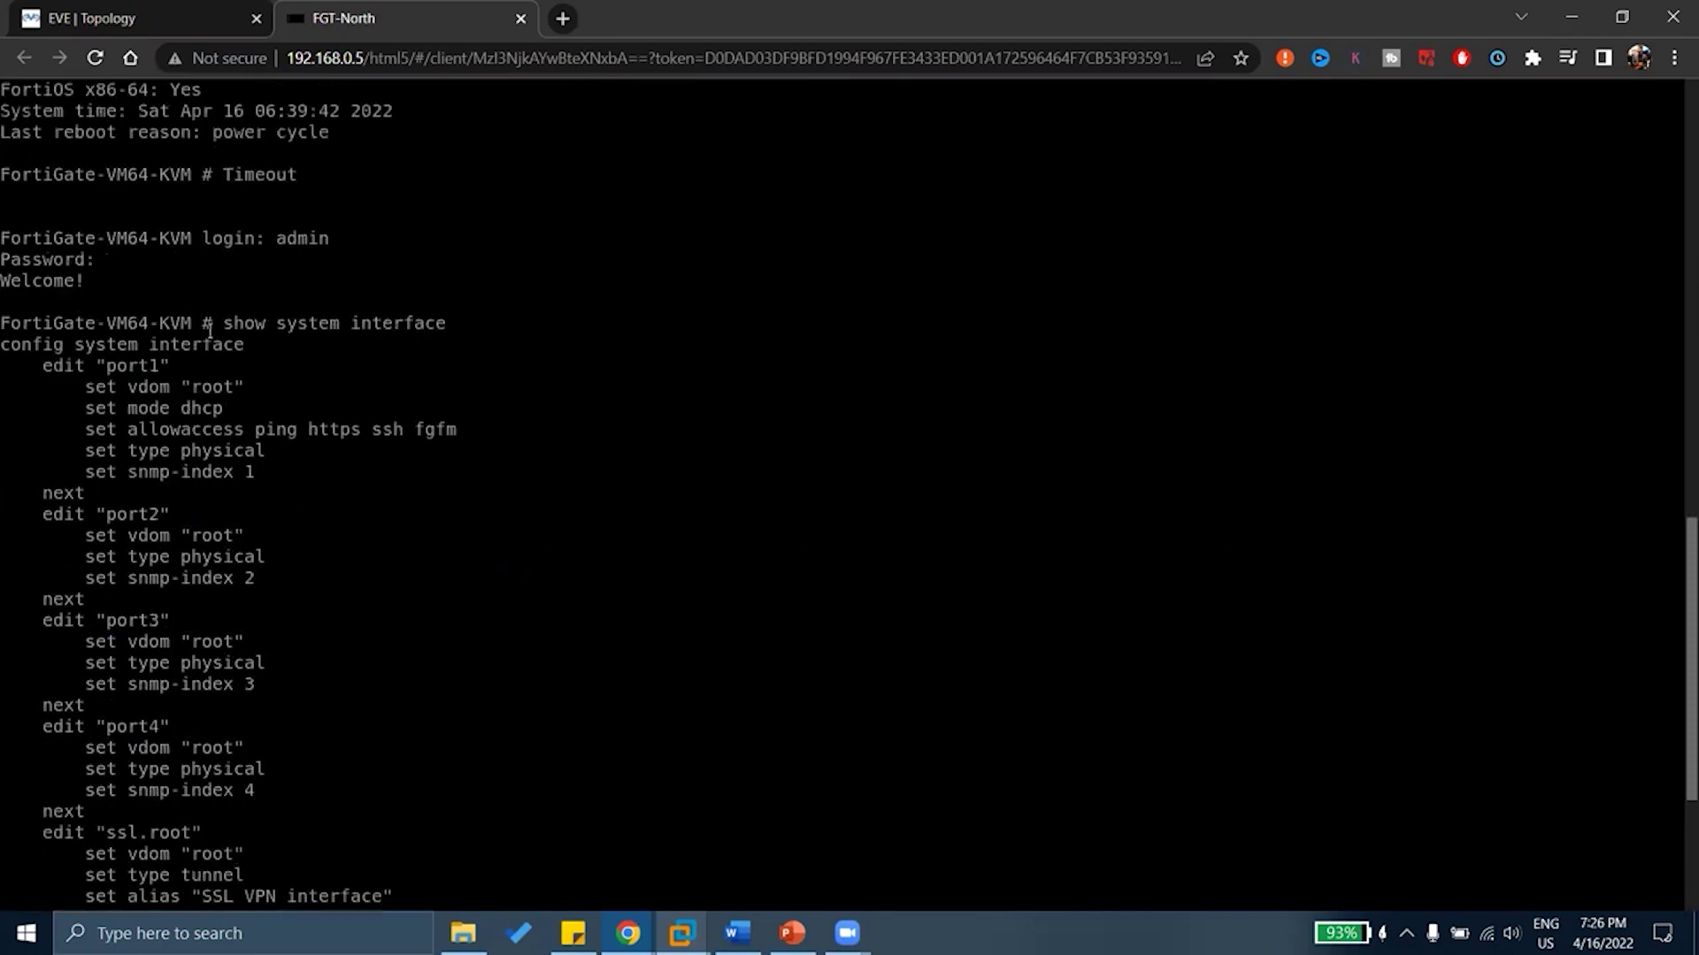
drag(212, 324, 432, 324)
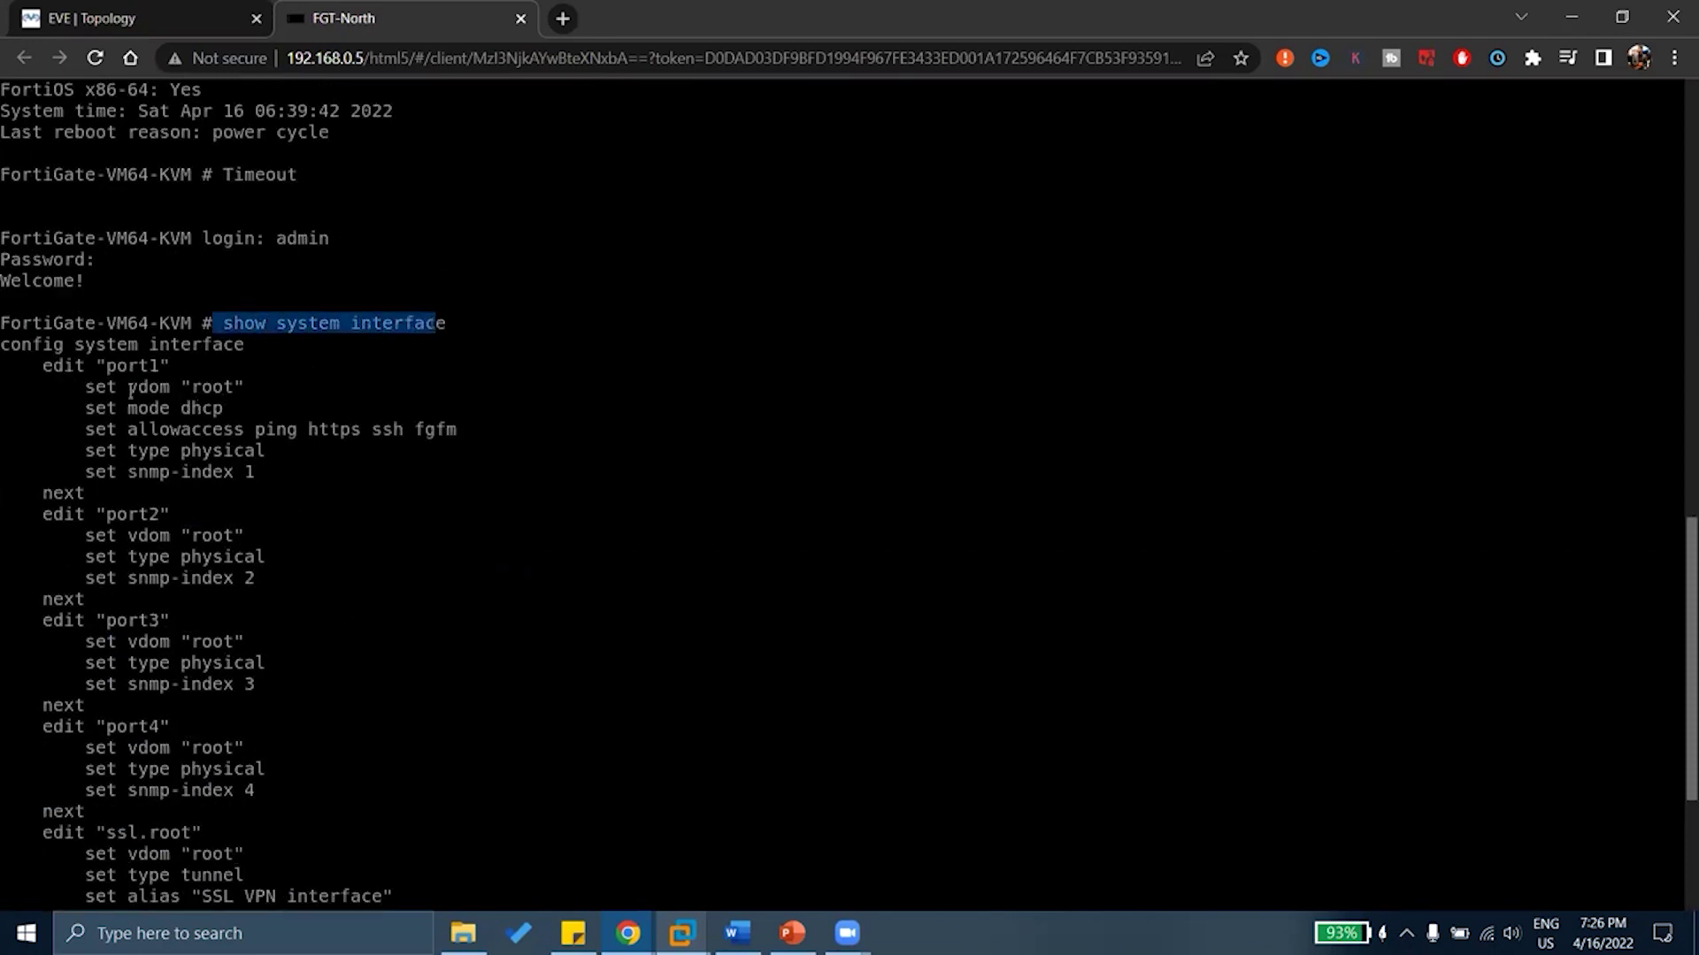
drag(89, 381, 297, 748)
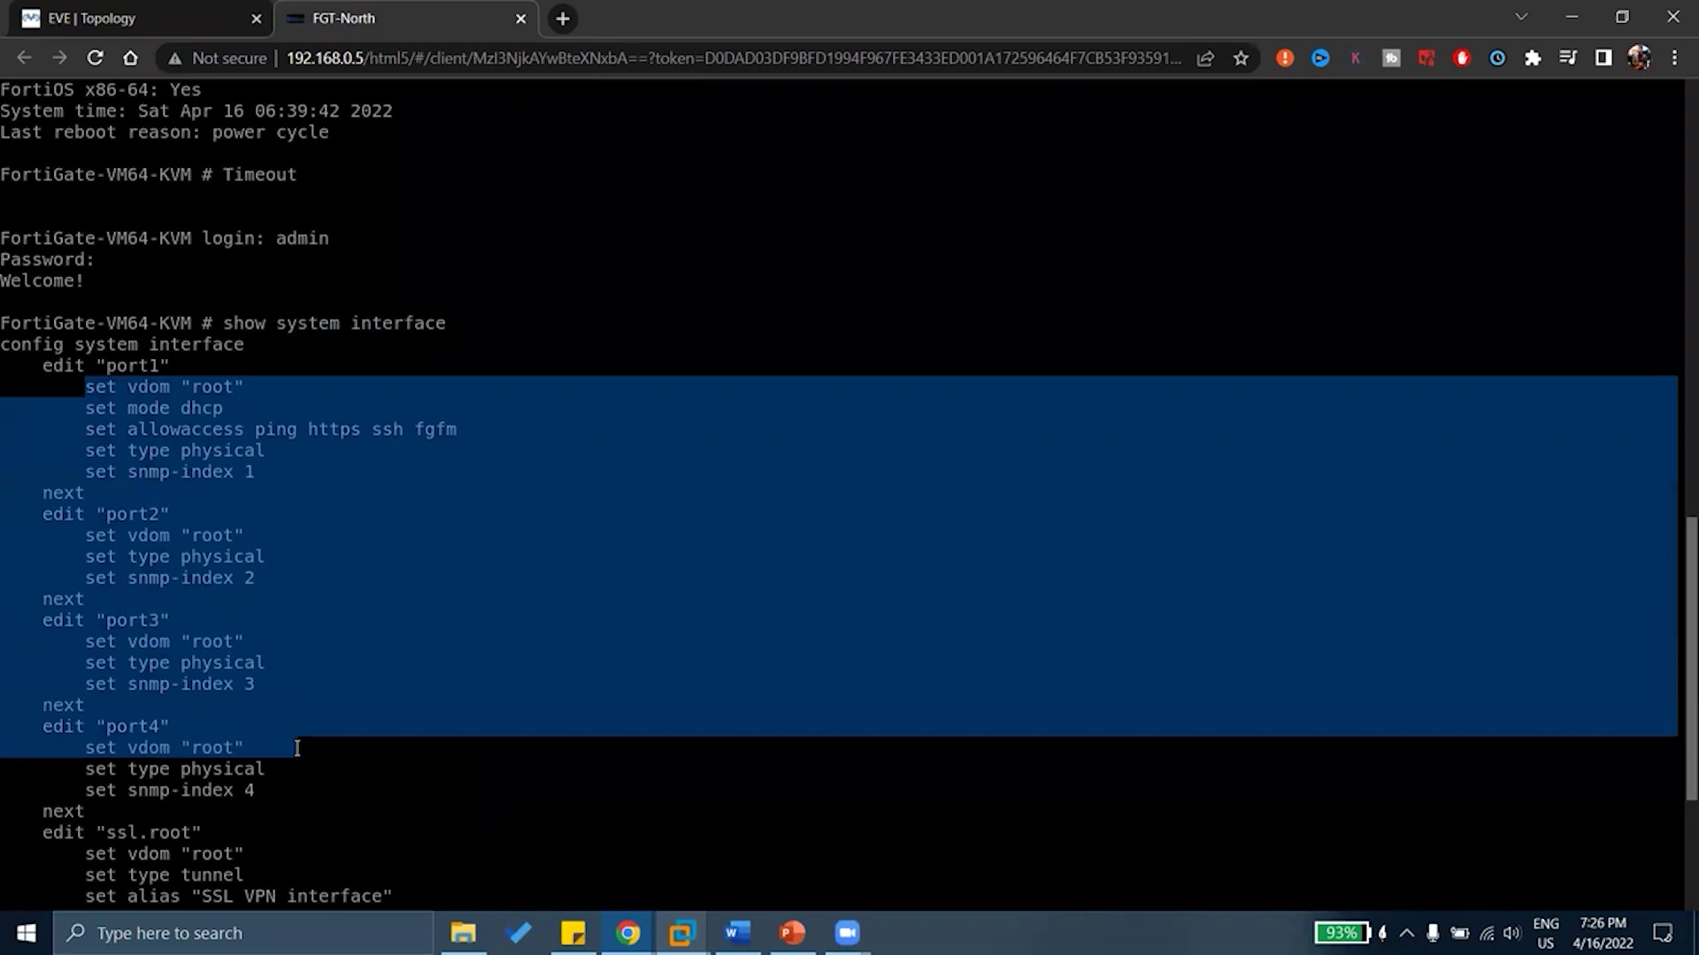
Run 'get system interface' at a fresh prompt
click(298, 748)
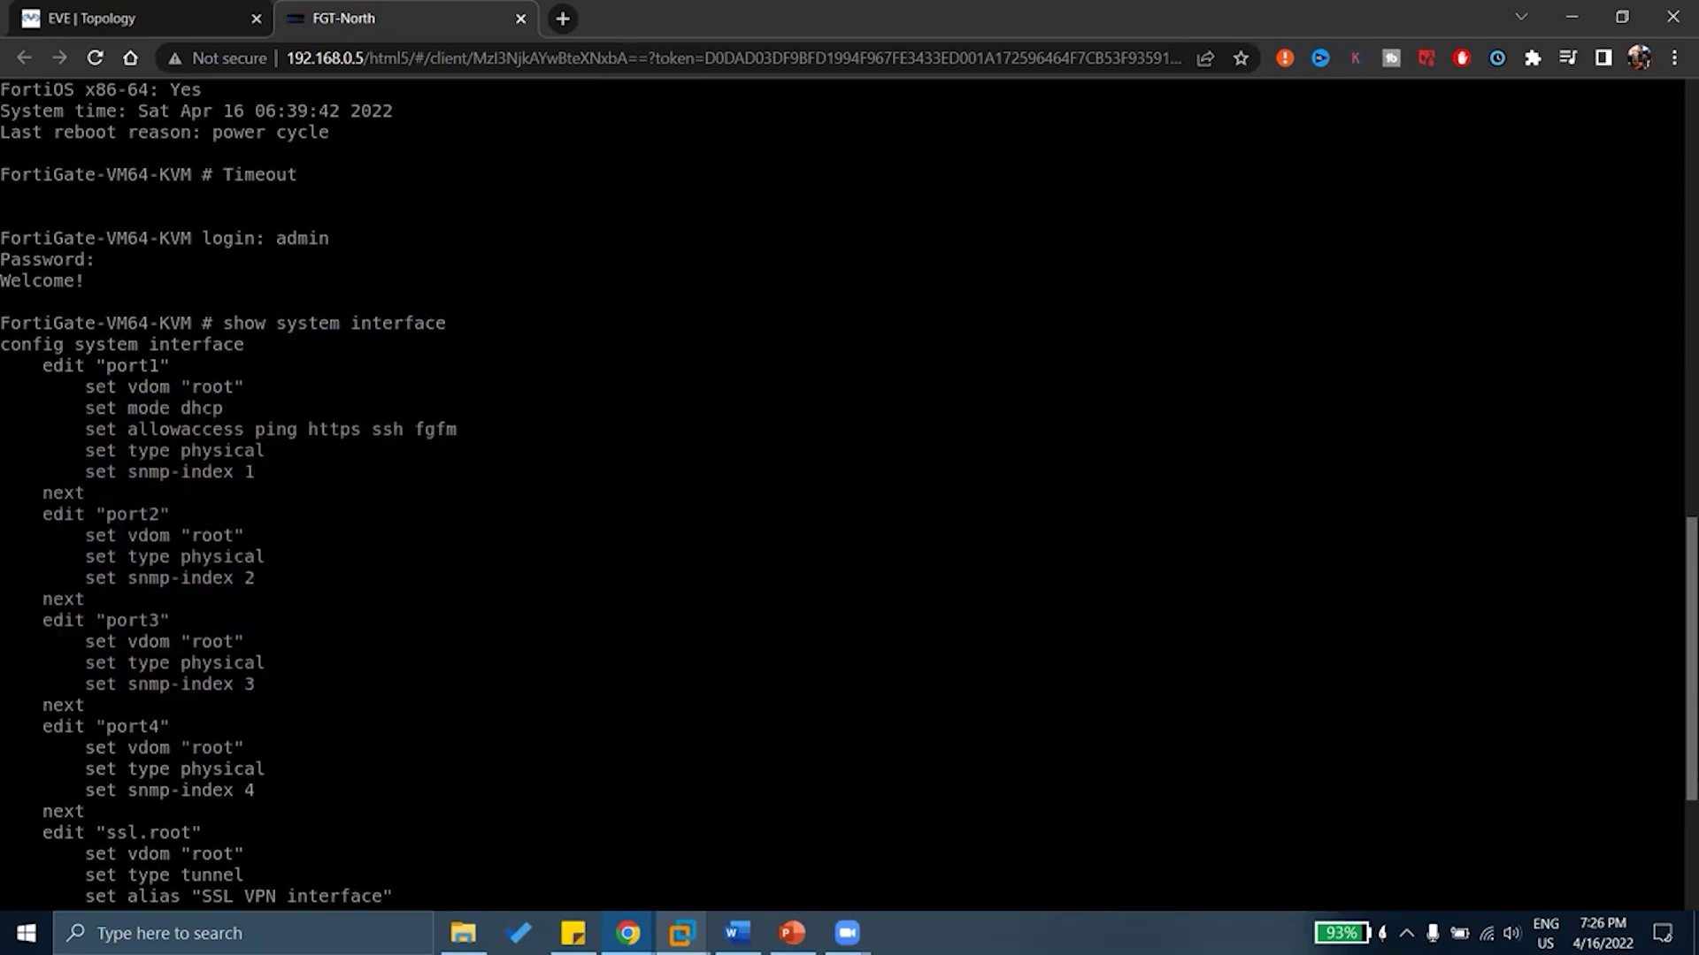
key(Return)
text(ge)
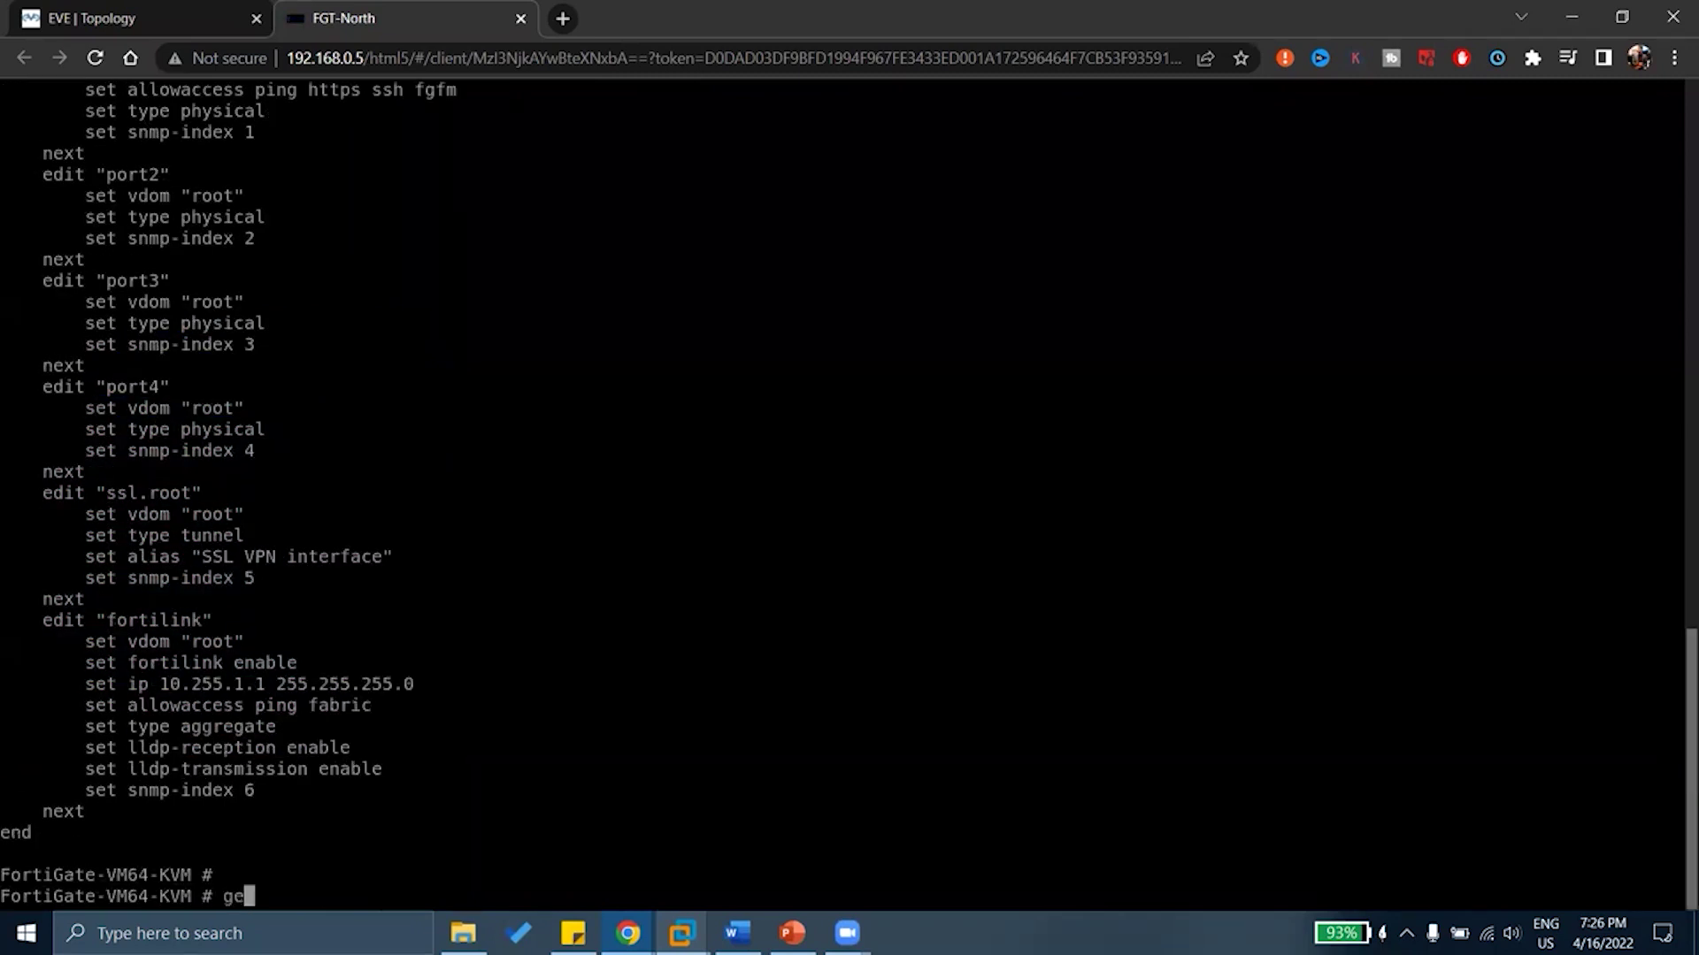
text(t system interface)
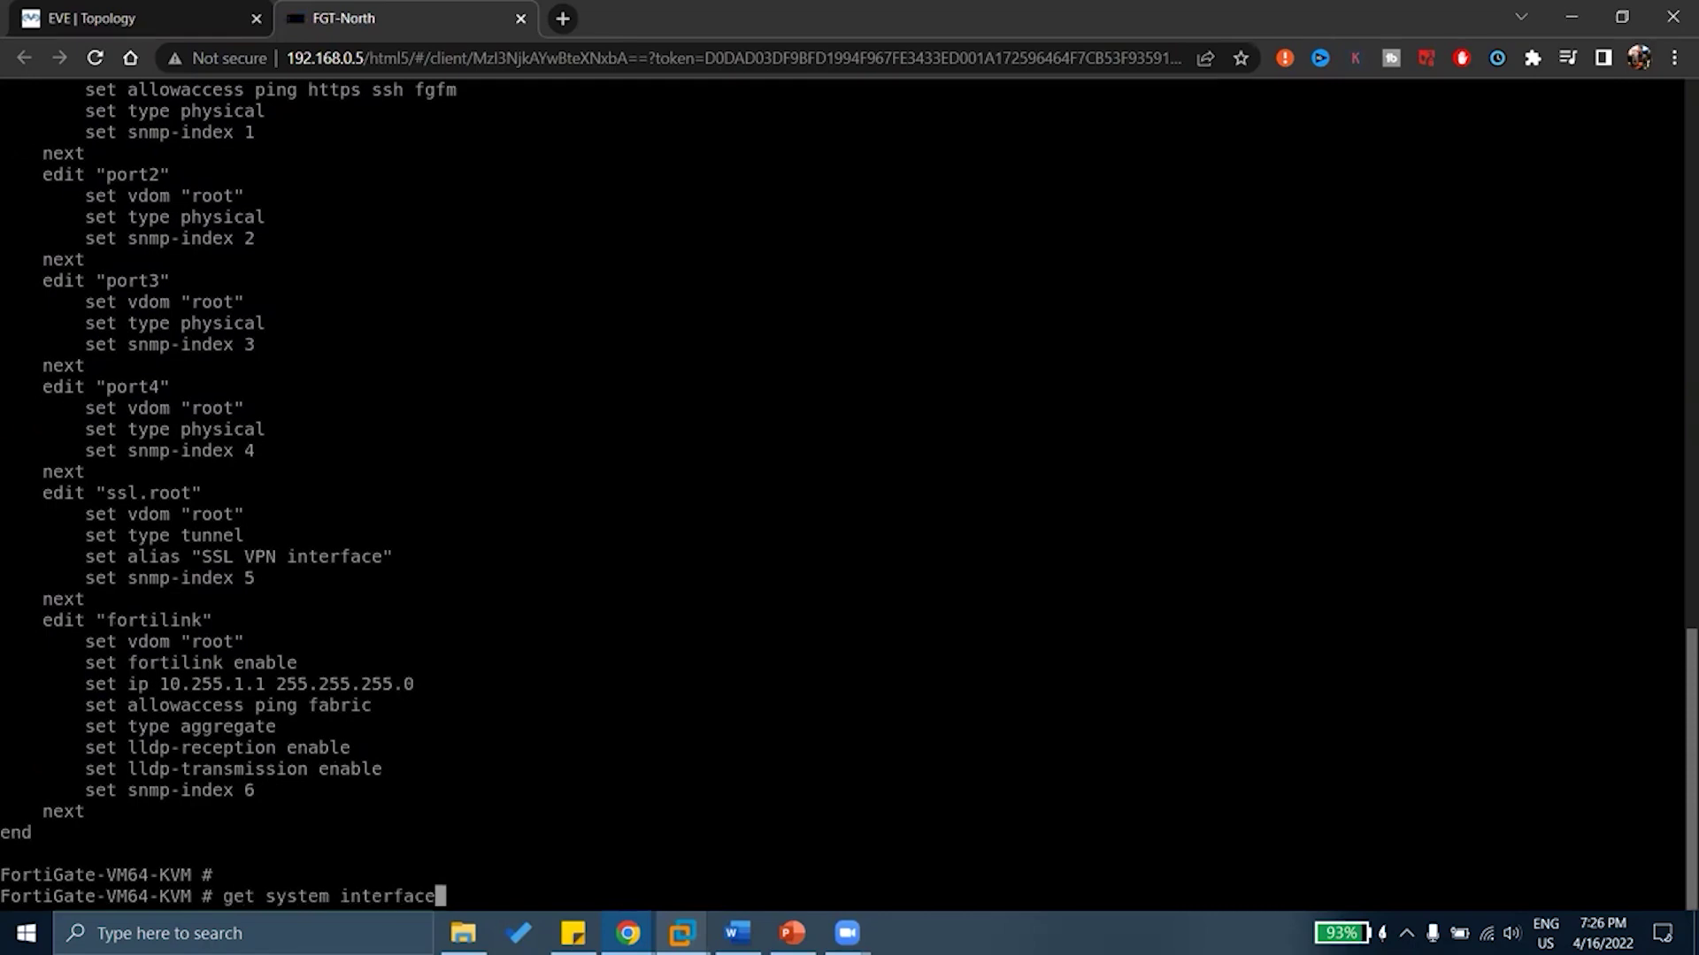
key(Return)
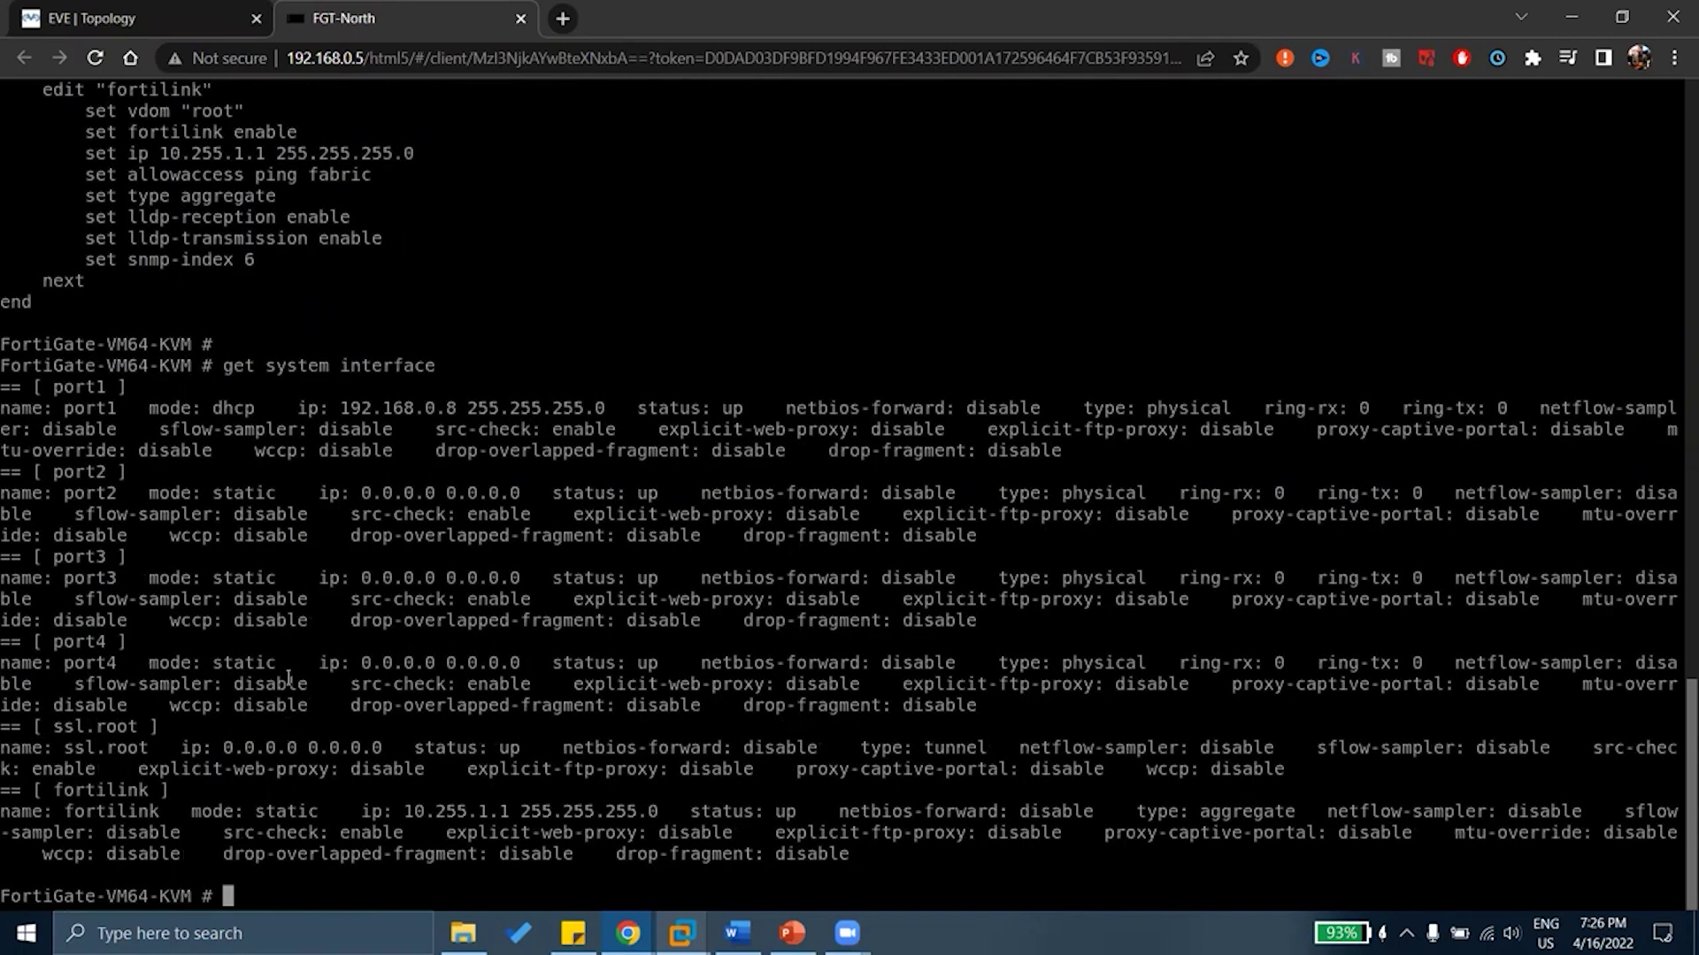
Highlight port1's DHCP mode, 192.168.0.8 address and up status, then scroll up
scroll(287, 678, up, 2)
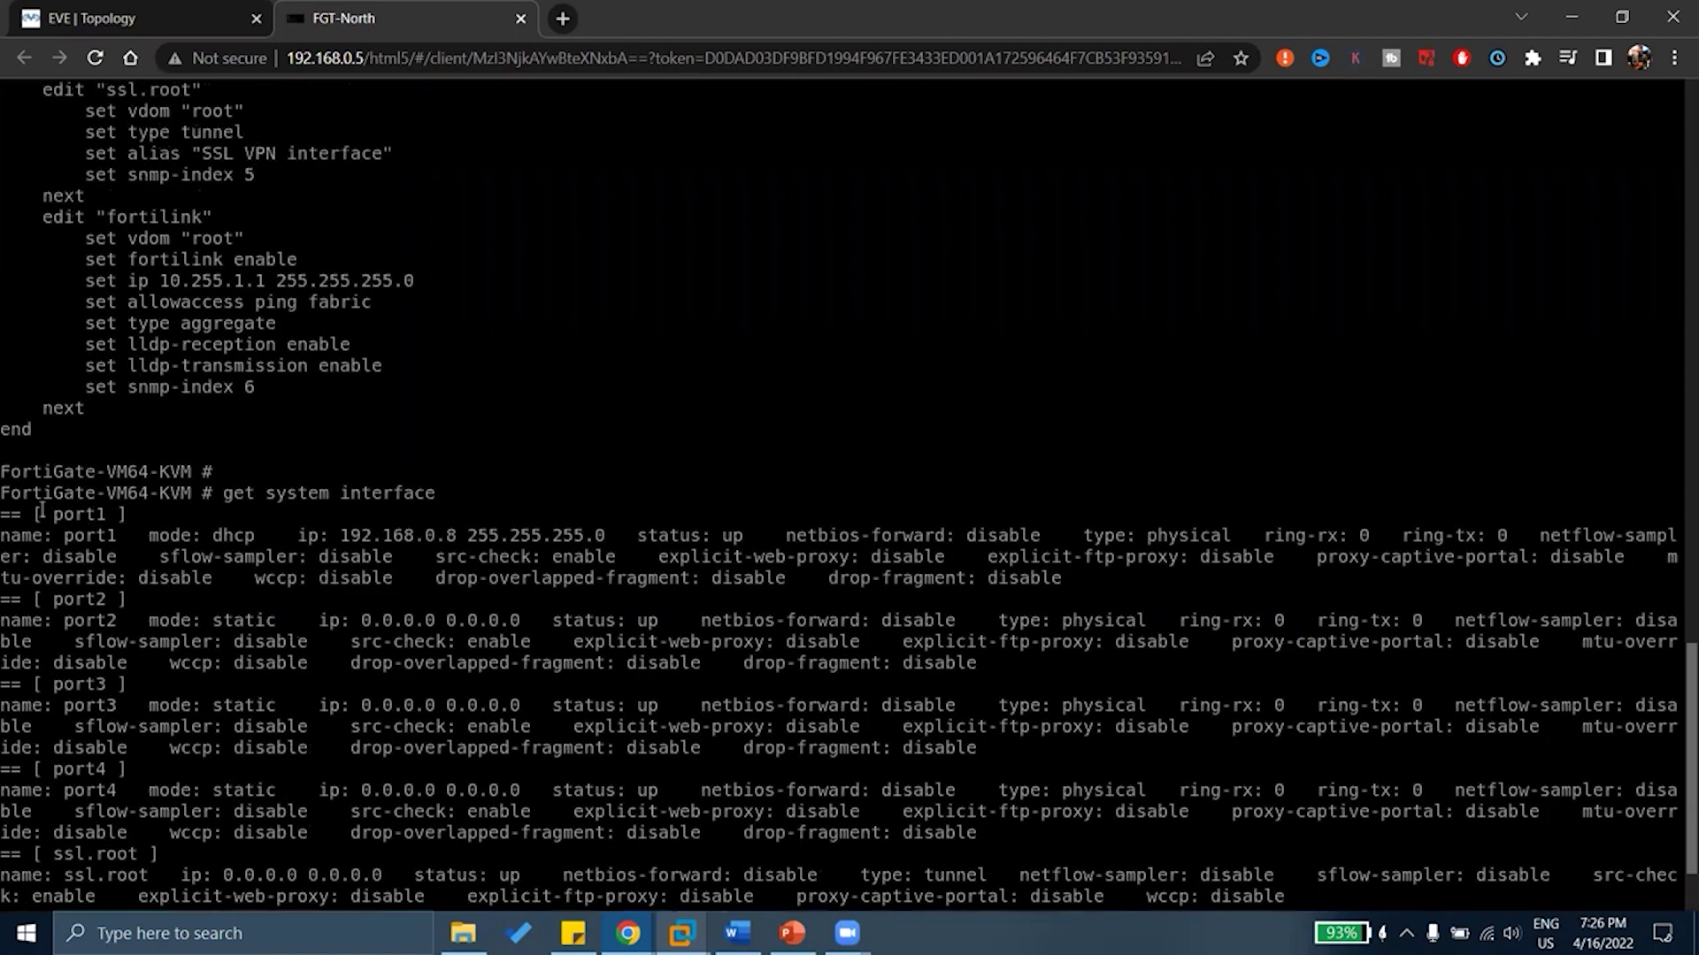
drag(48, 514, 120, 526)
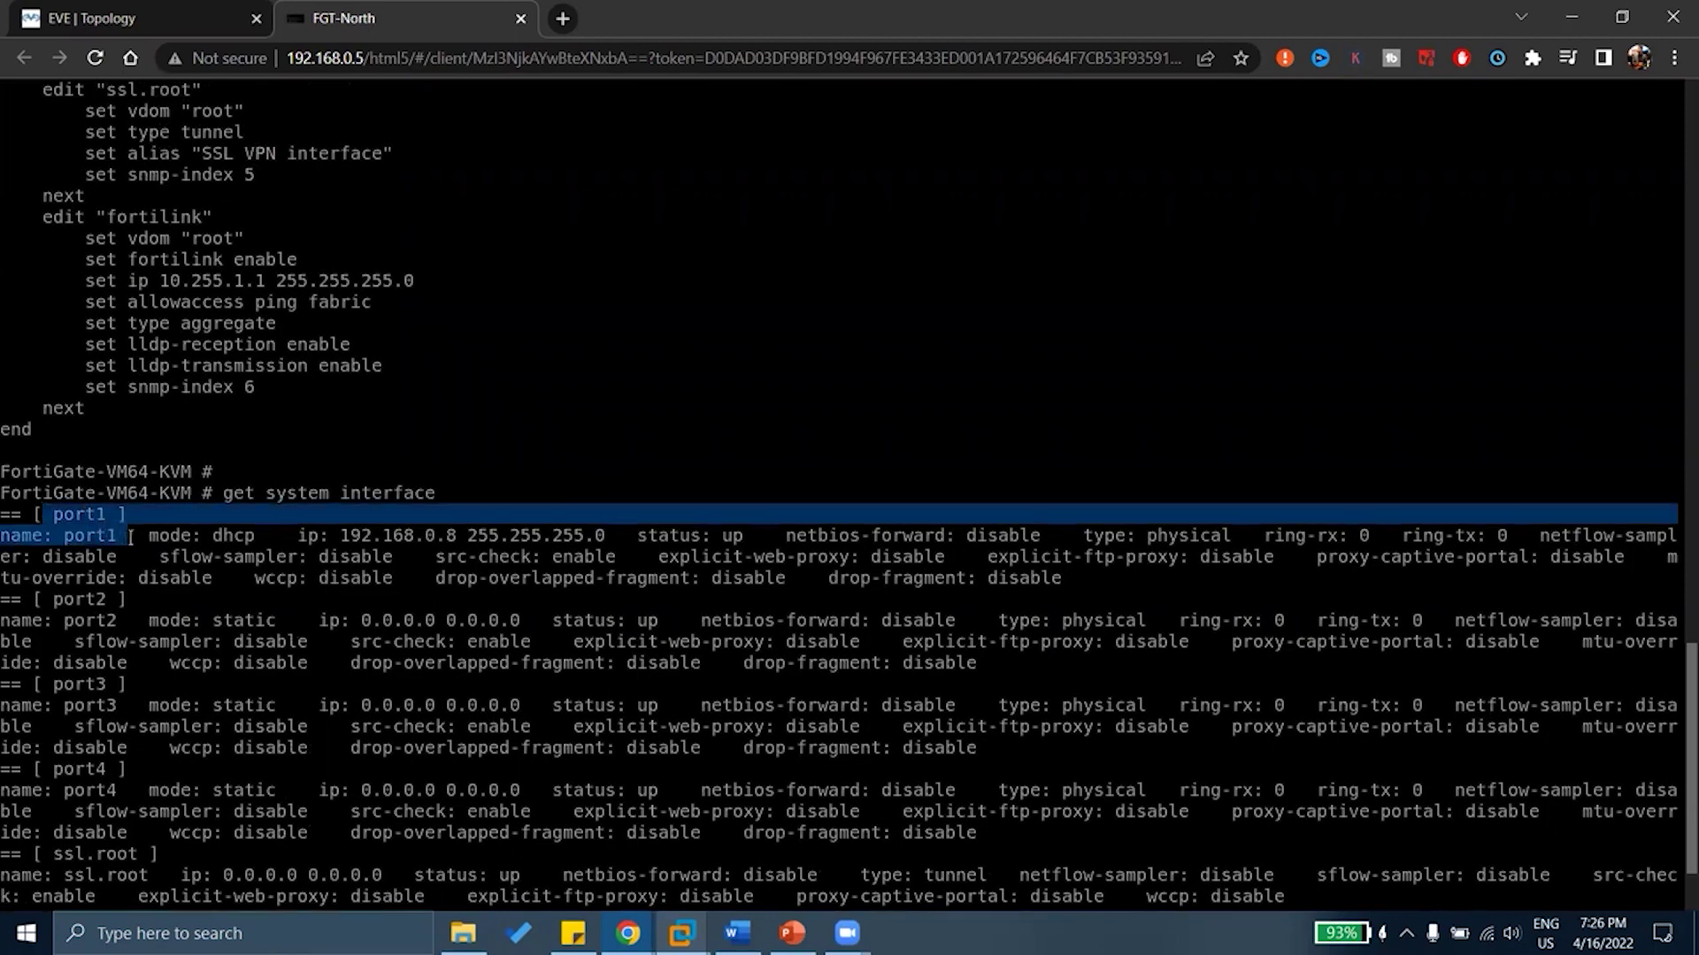
drag(142, 537, 721, 537)
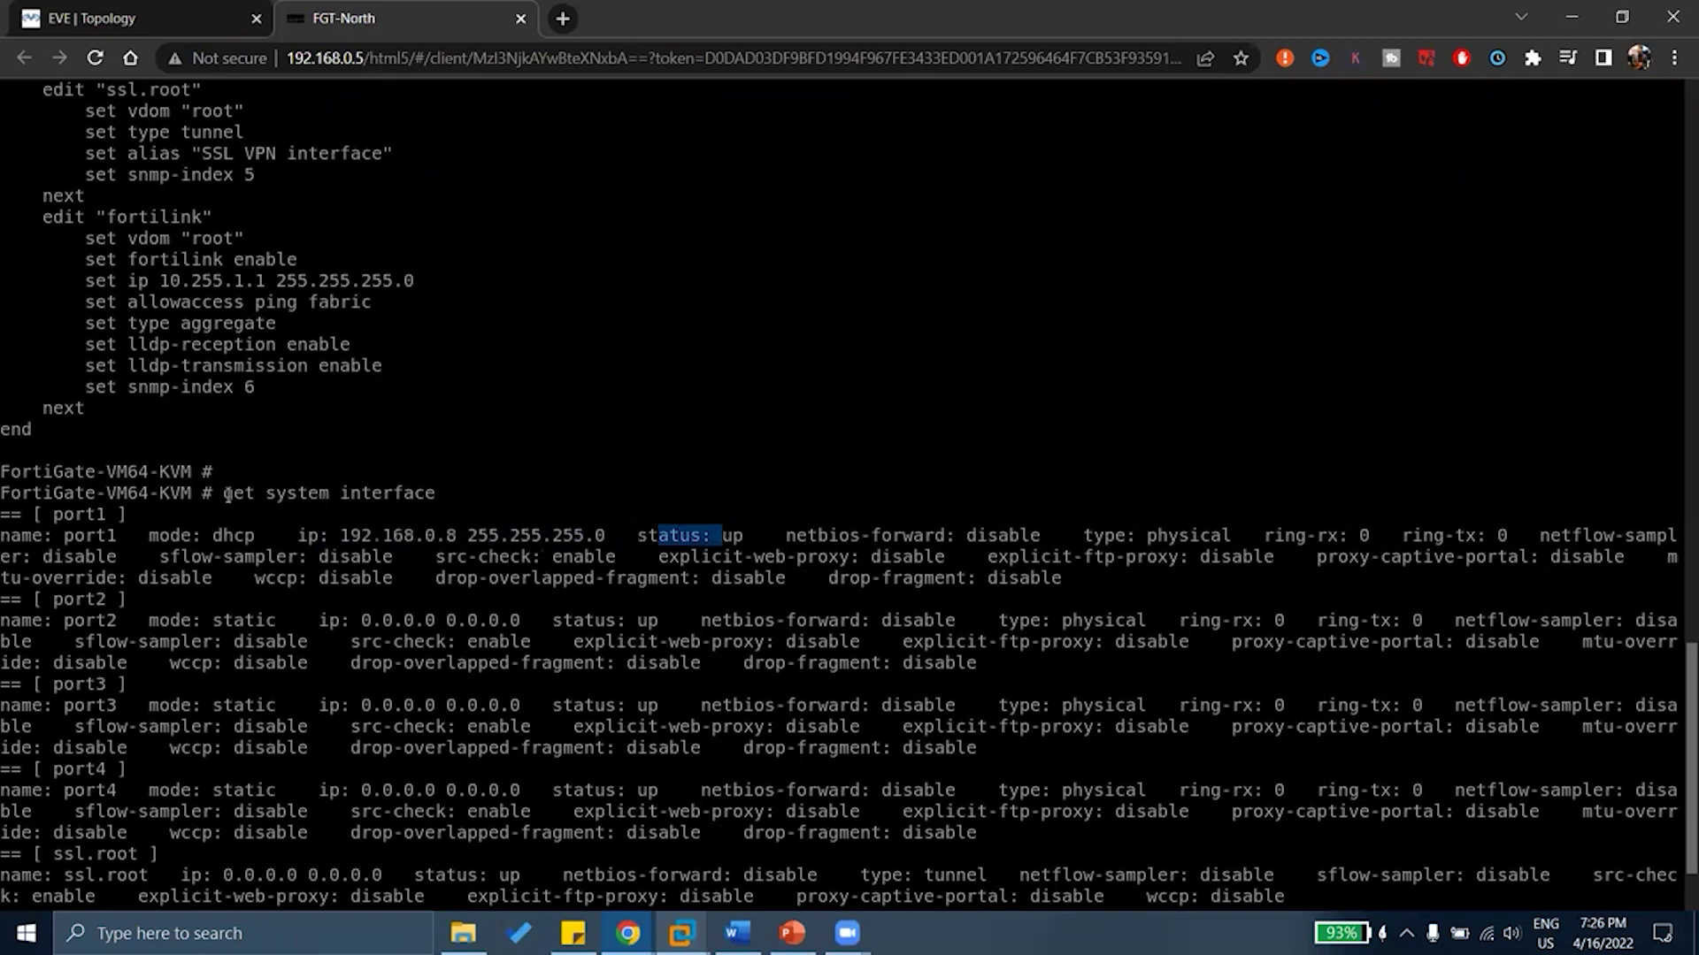
drag(228, 495, 467, 512)
drag(770, 536, 64, 536)
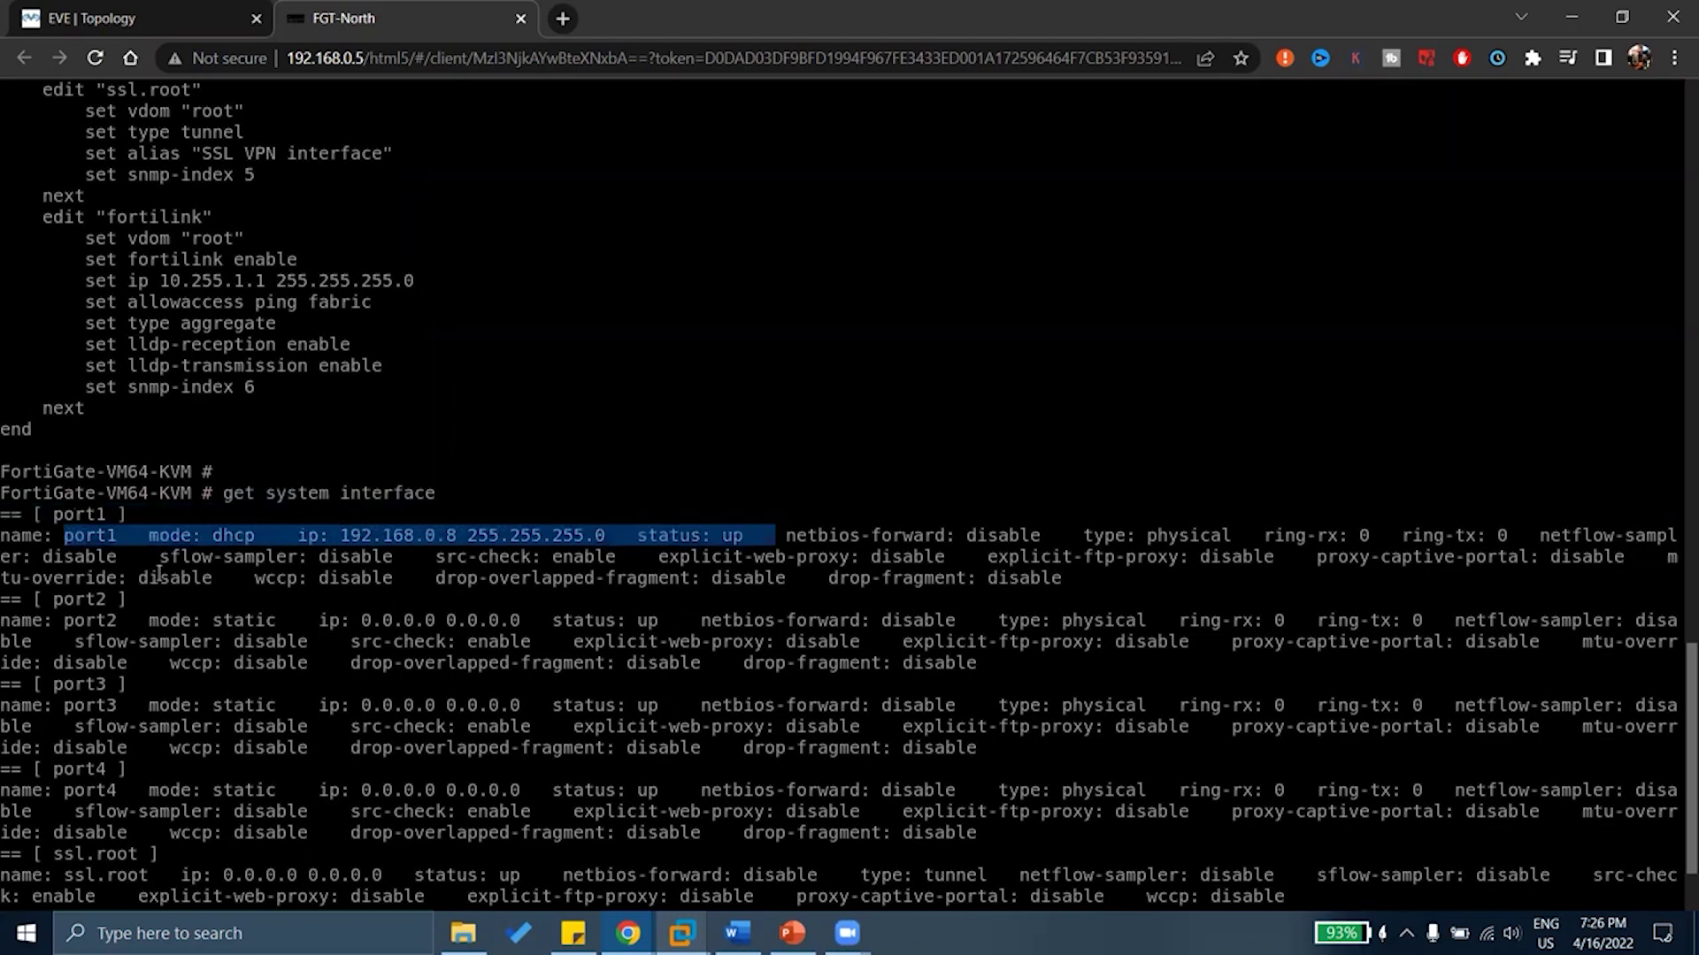
scroll(159, 573, up, 15)
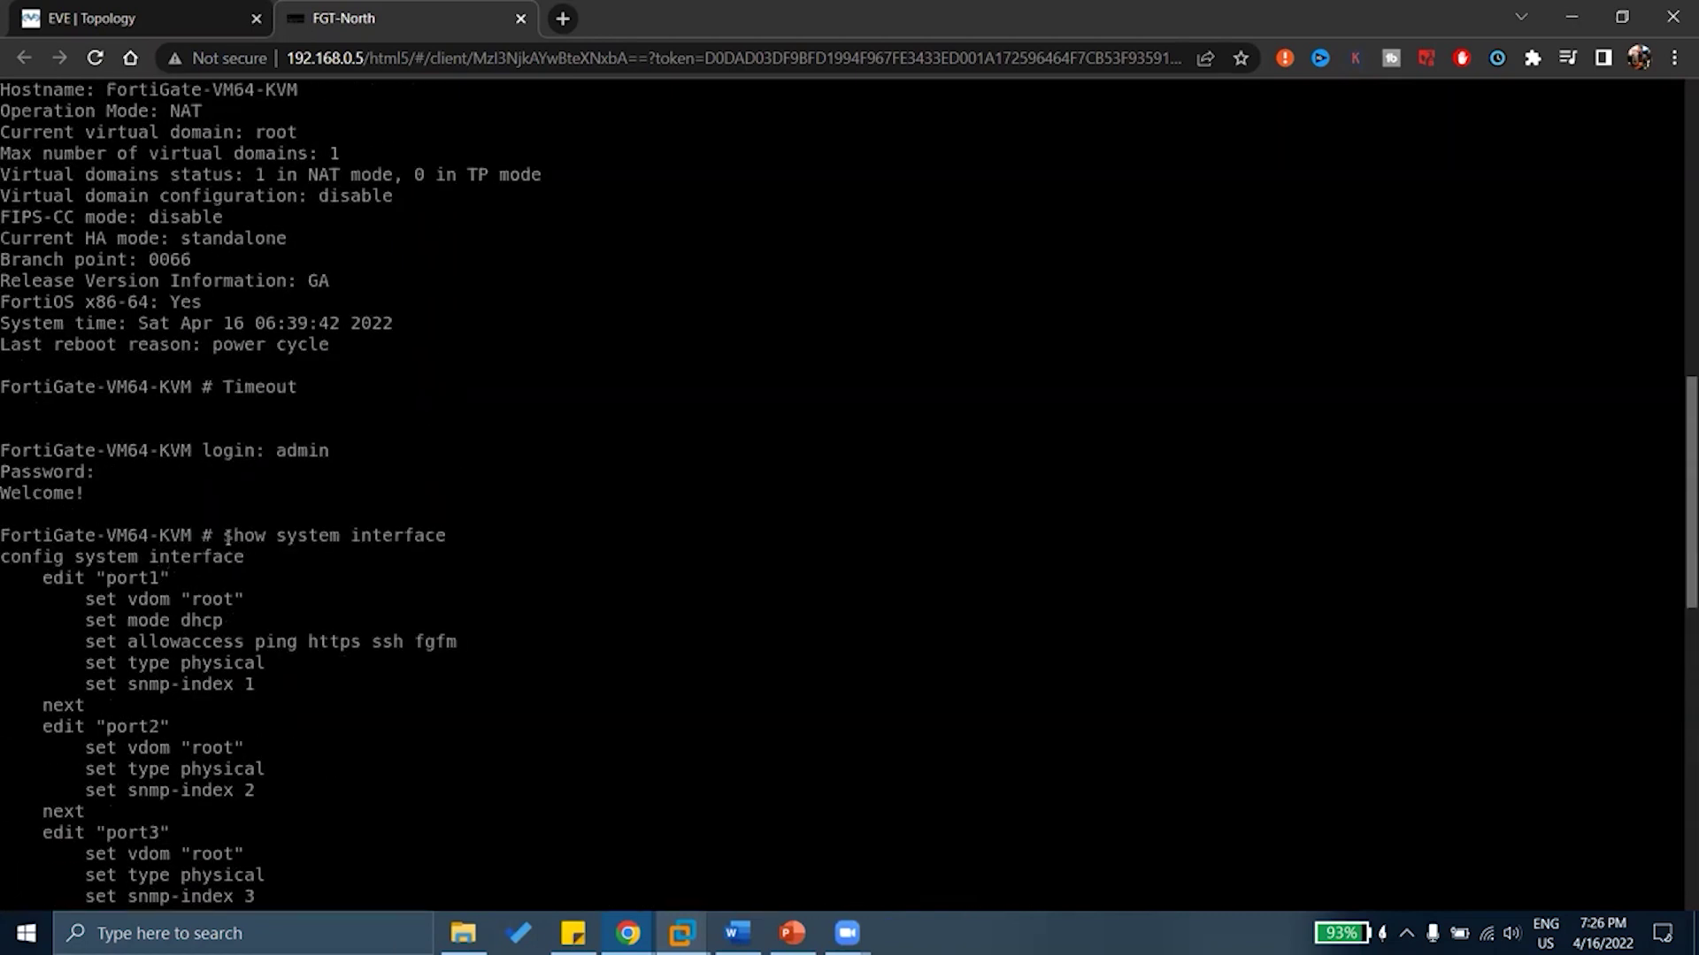
Highlight port1's block in the show output: vdom, mode, allowaccess and type lines
drag(216, 536, 434, 537)
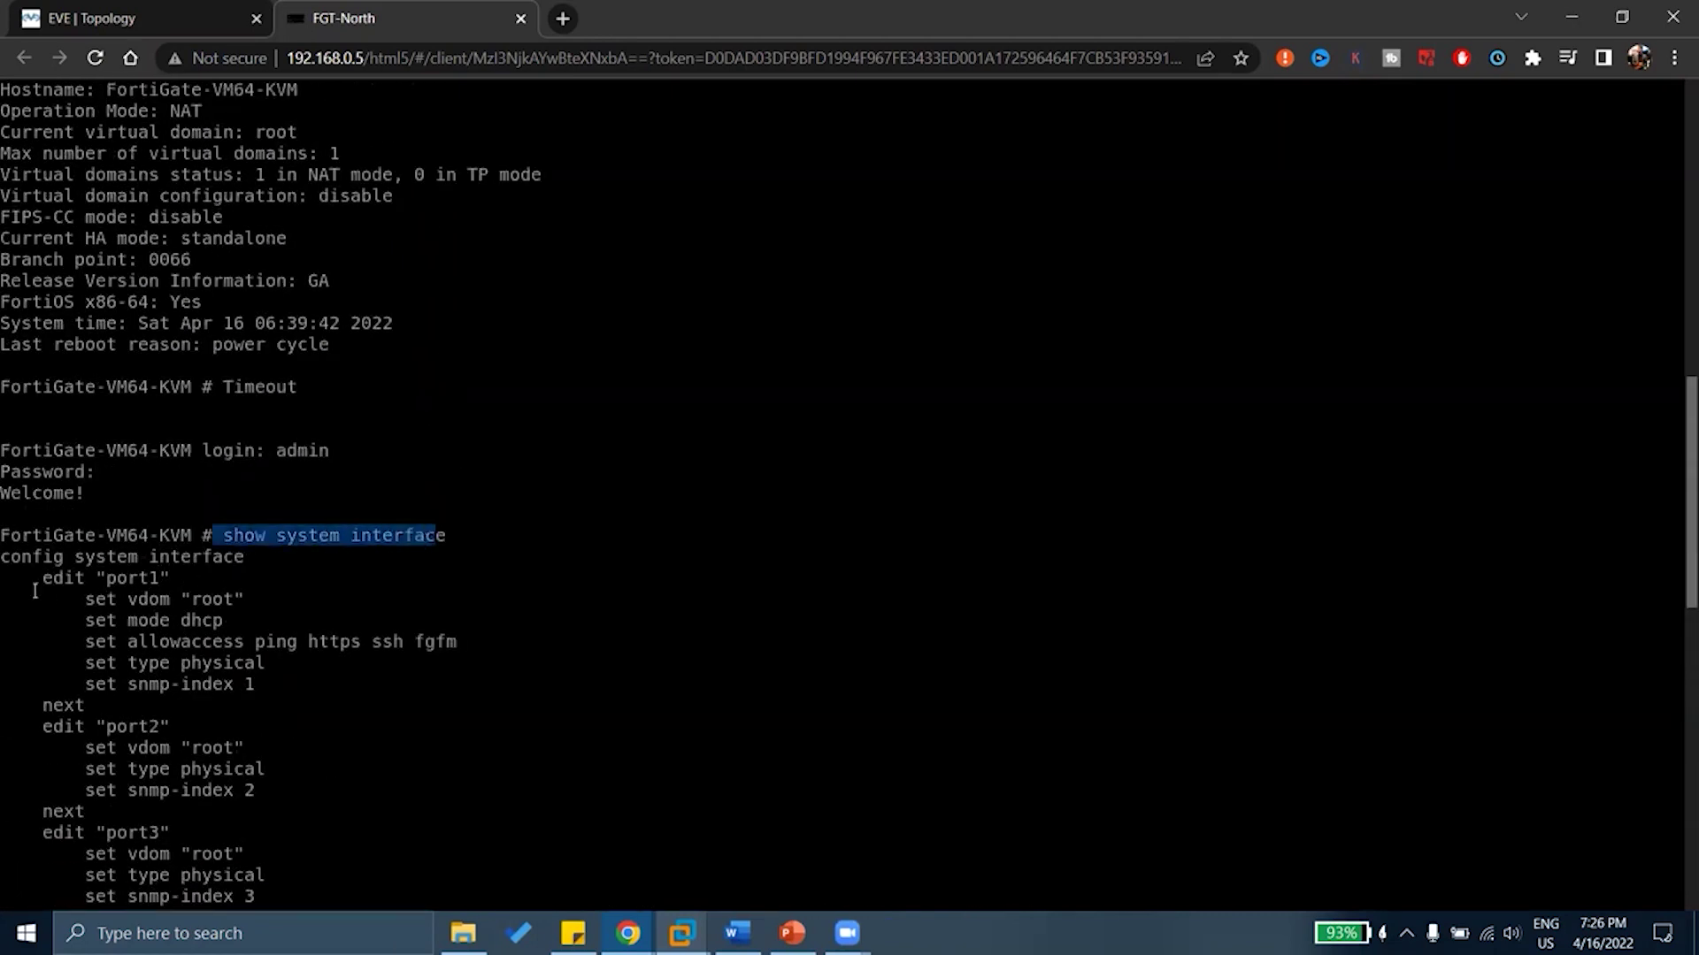
drag(22, 579, 295, 679)
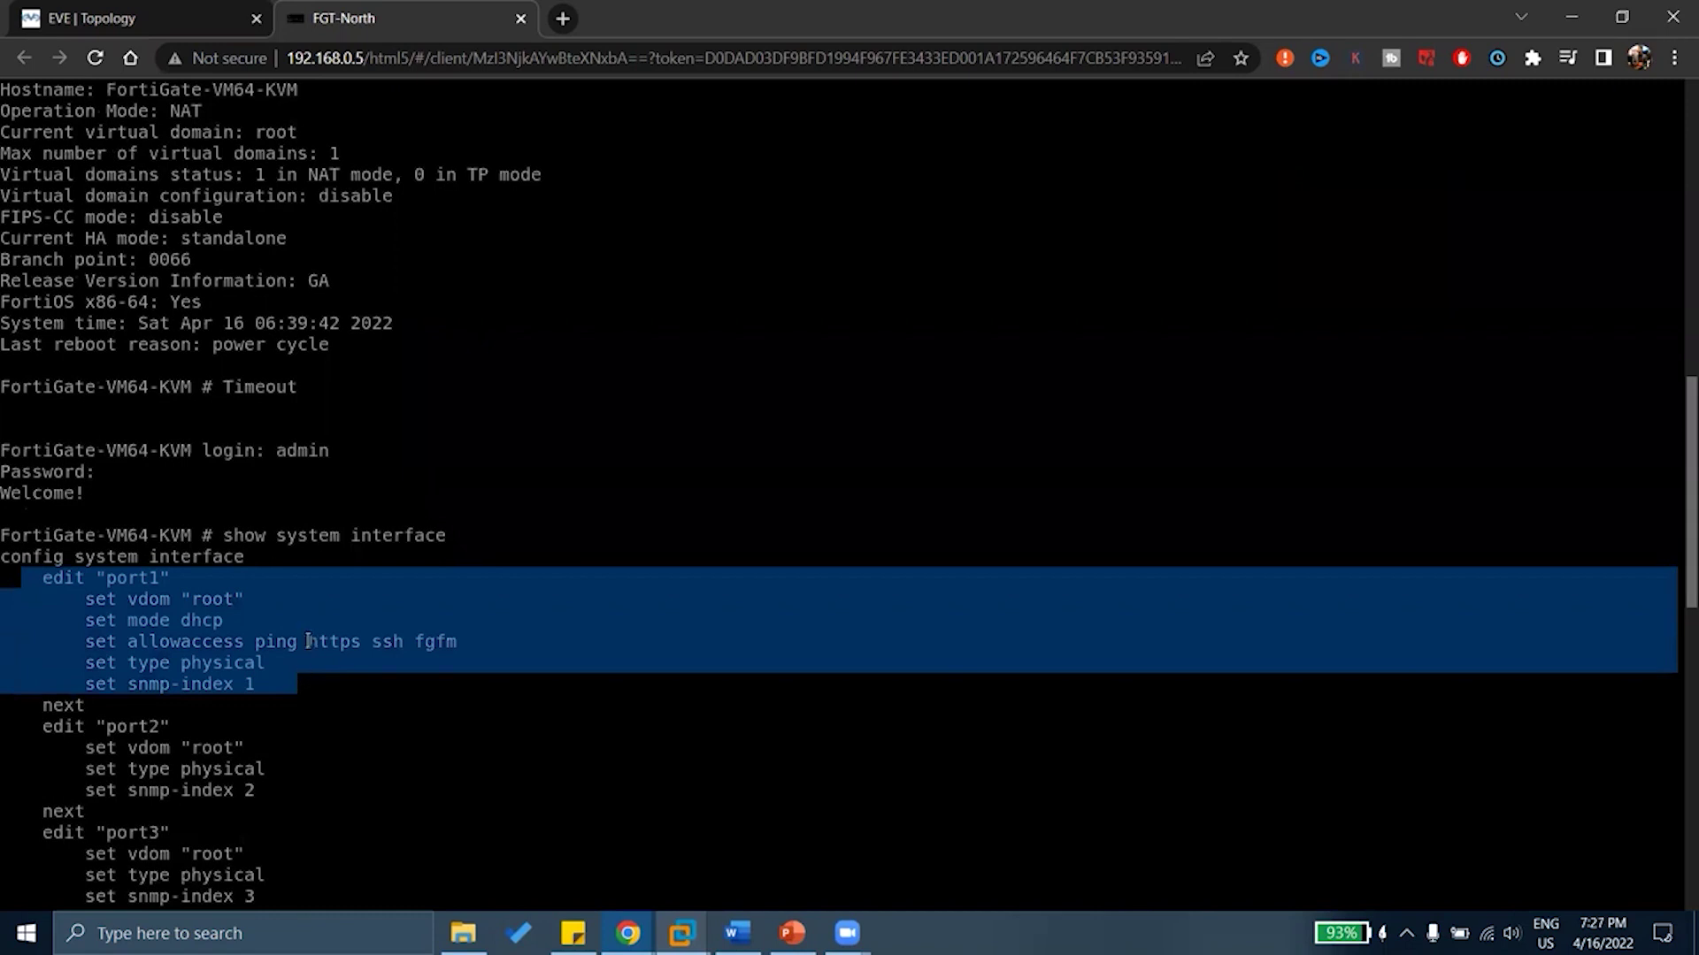
drag(225, 537, 420, 545)
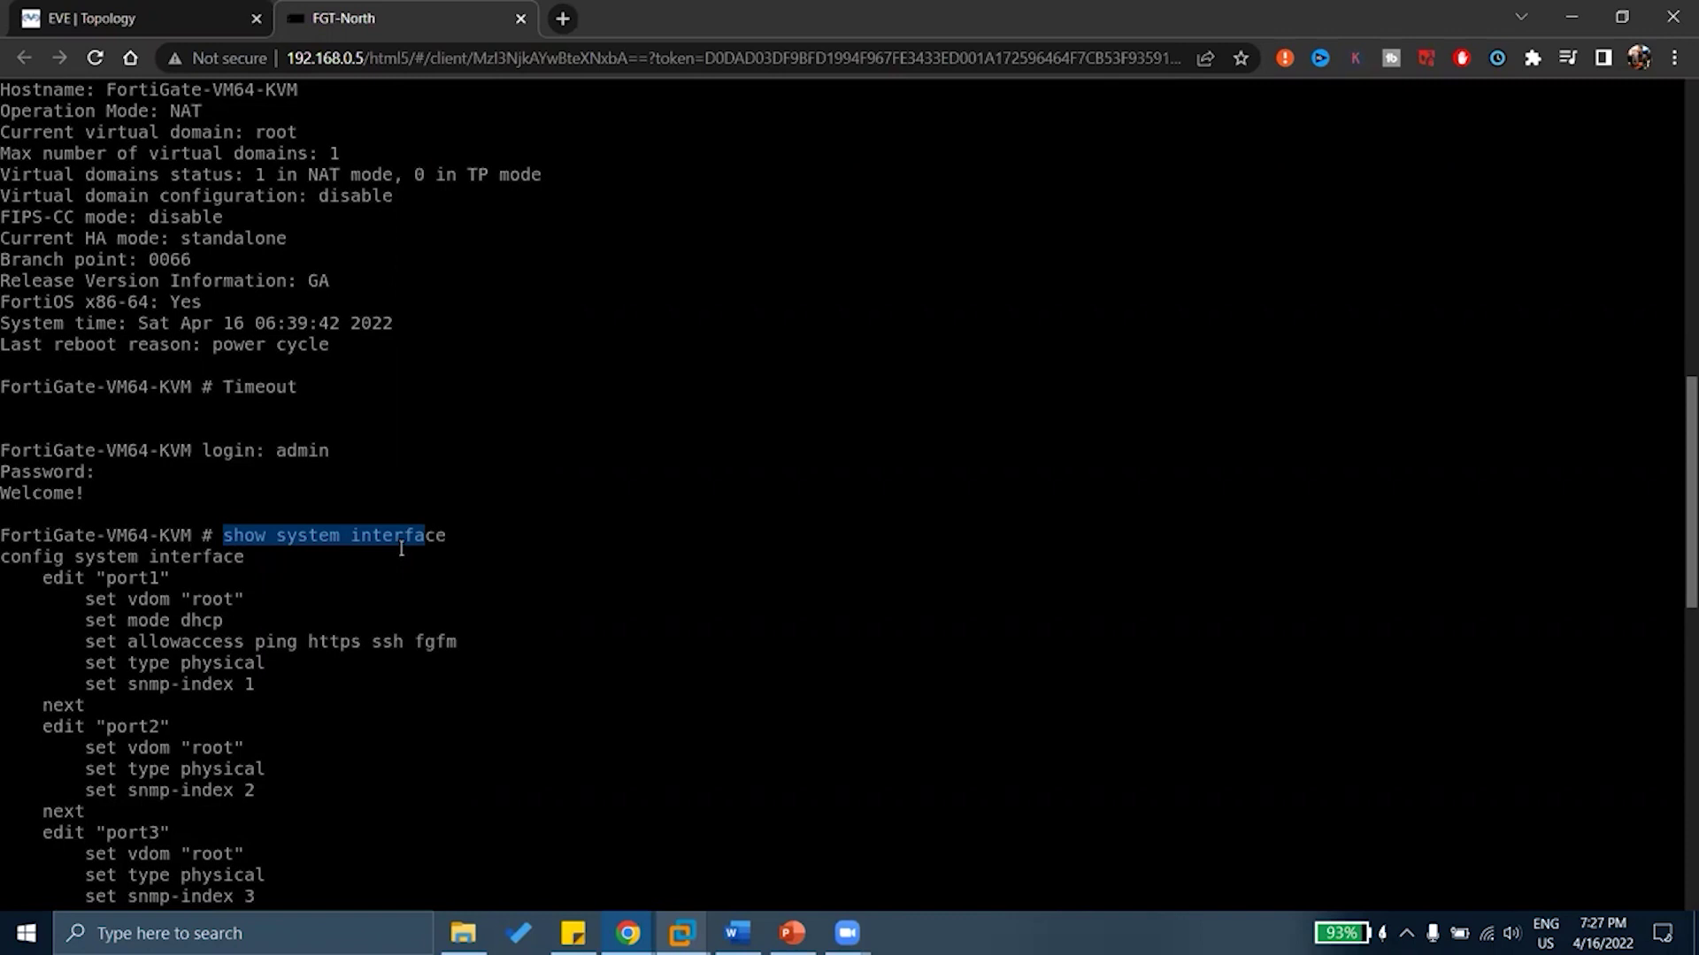
drag(106, 579, 195, 639)
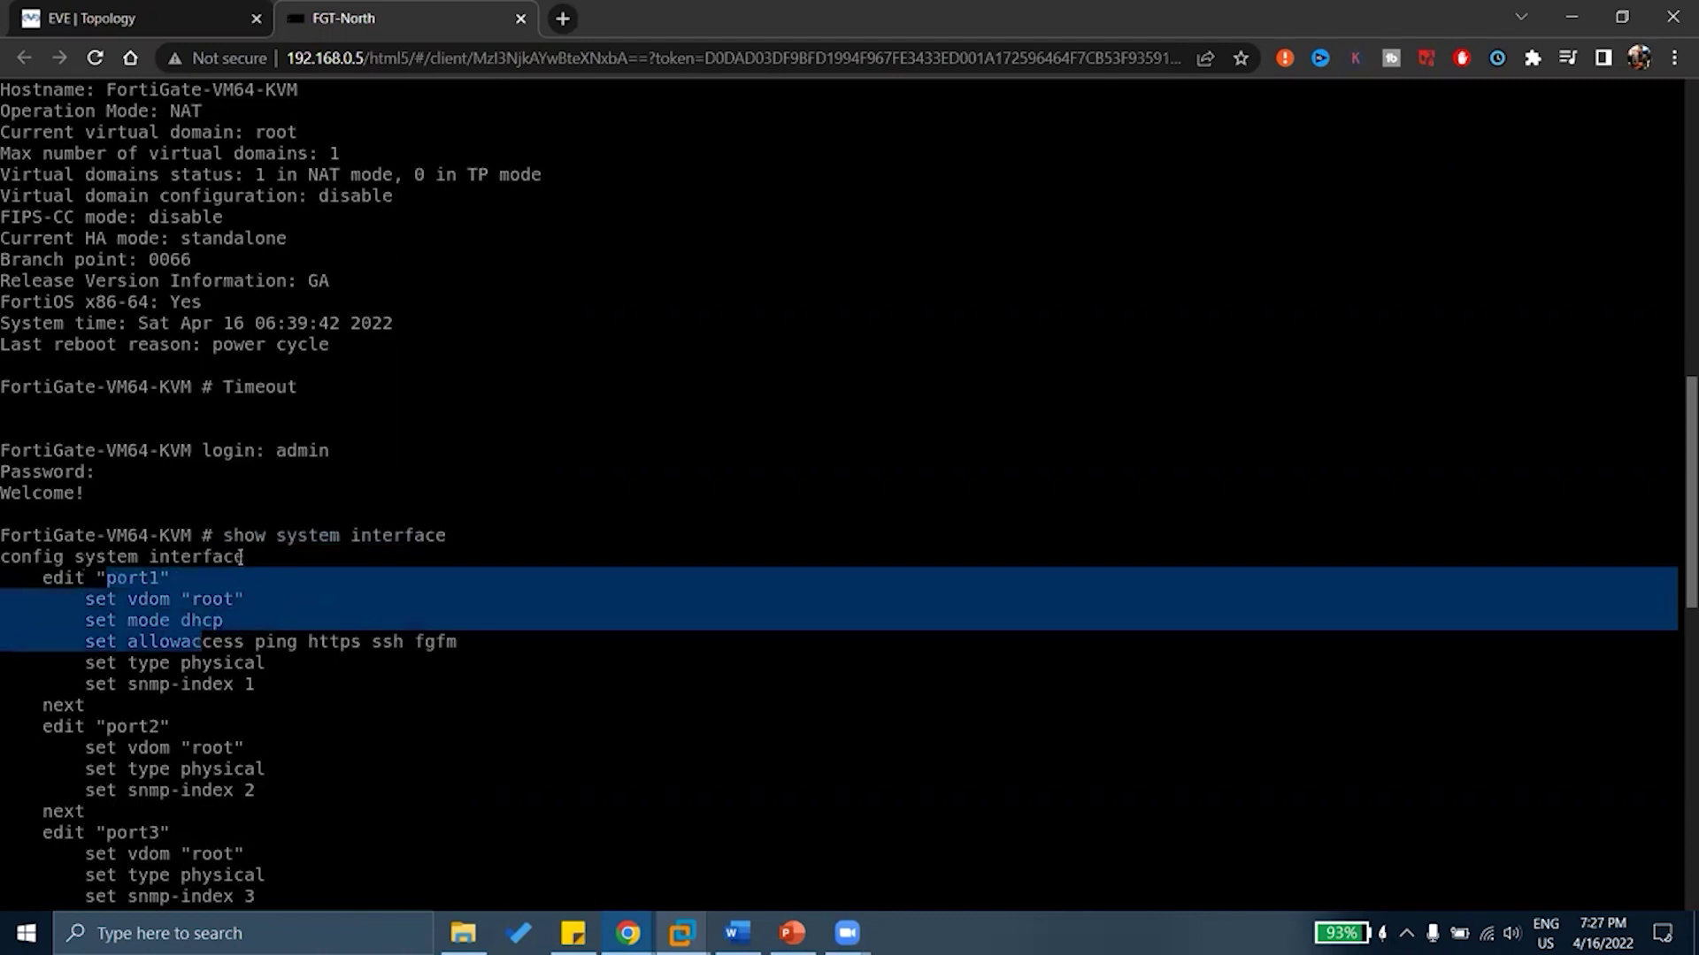
drag(241, 557, 33, 556)
drag(196, 577, 229, 604)
drag(150, 642, 285, 642)
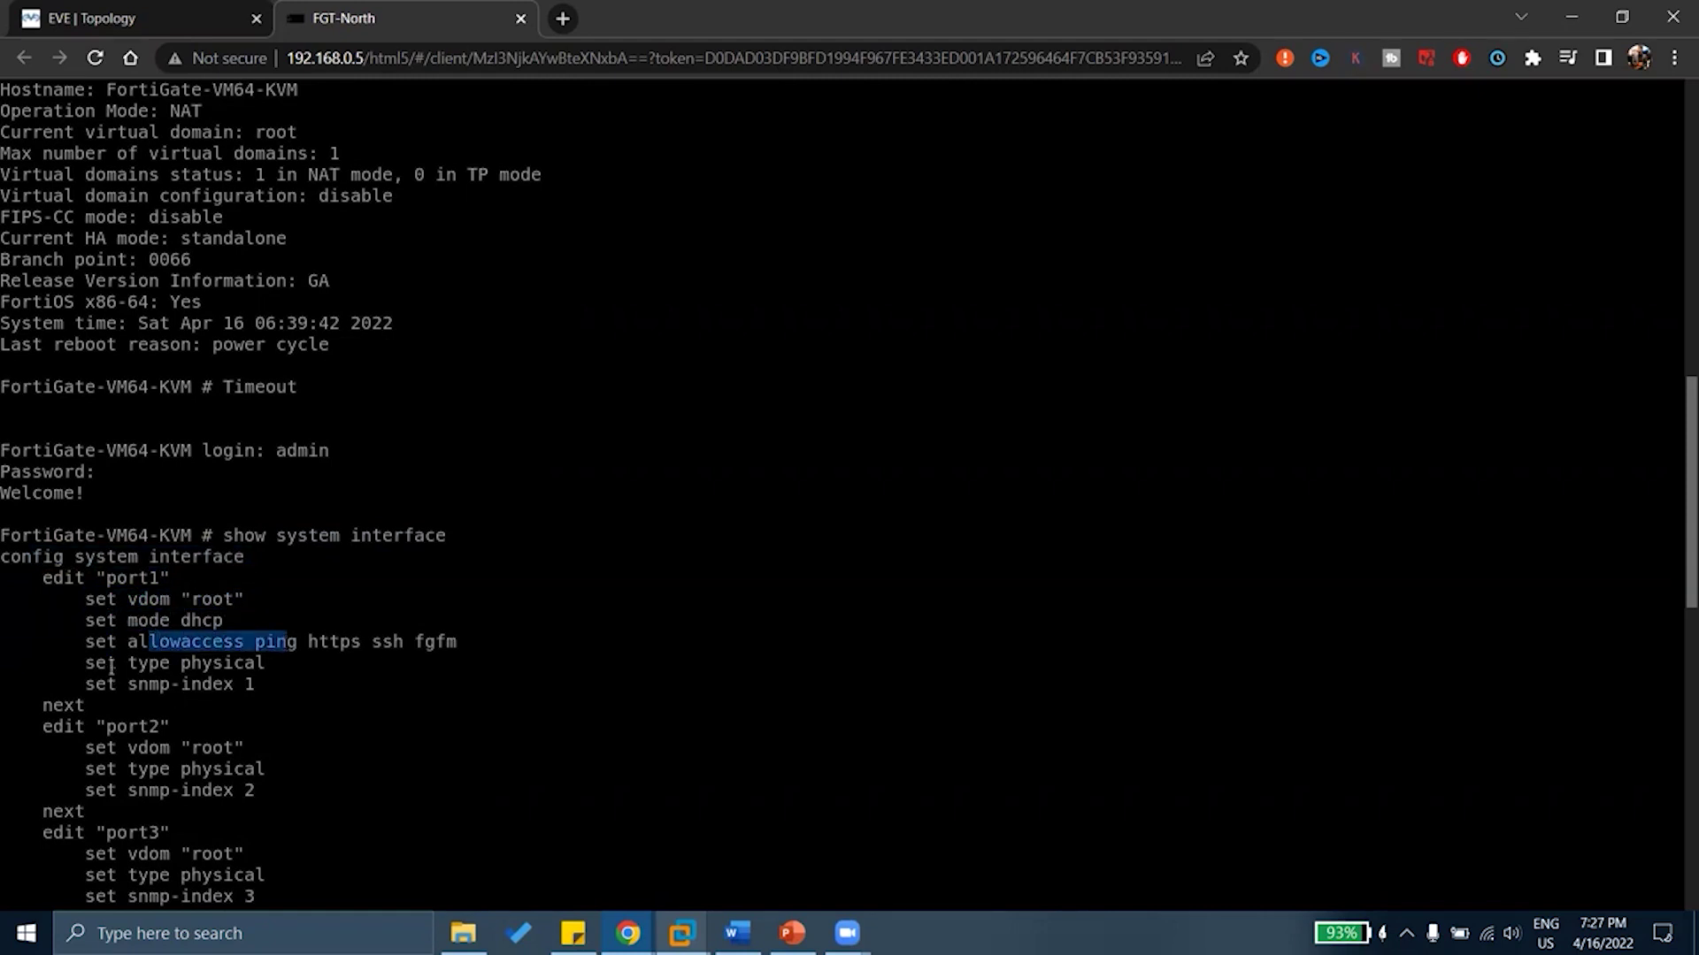
drag(246, 665, 209, 691)
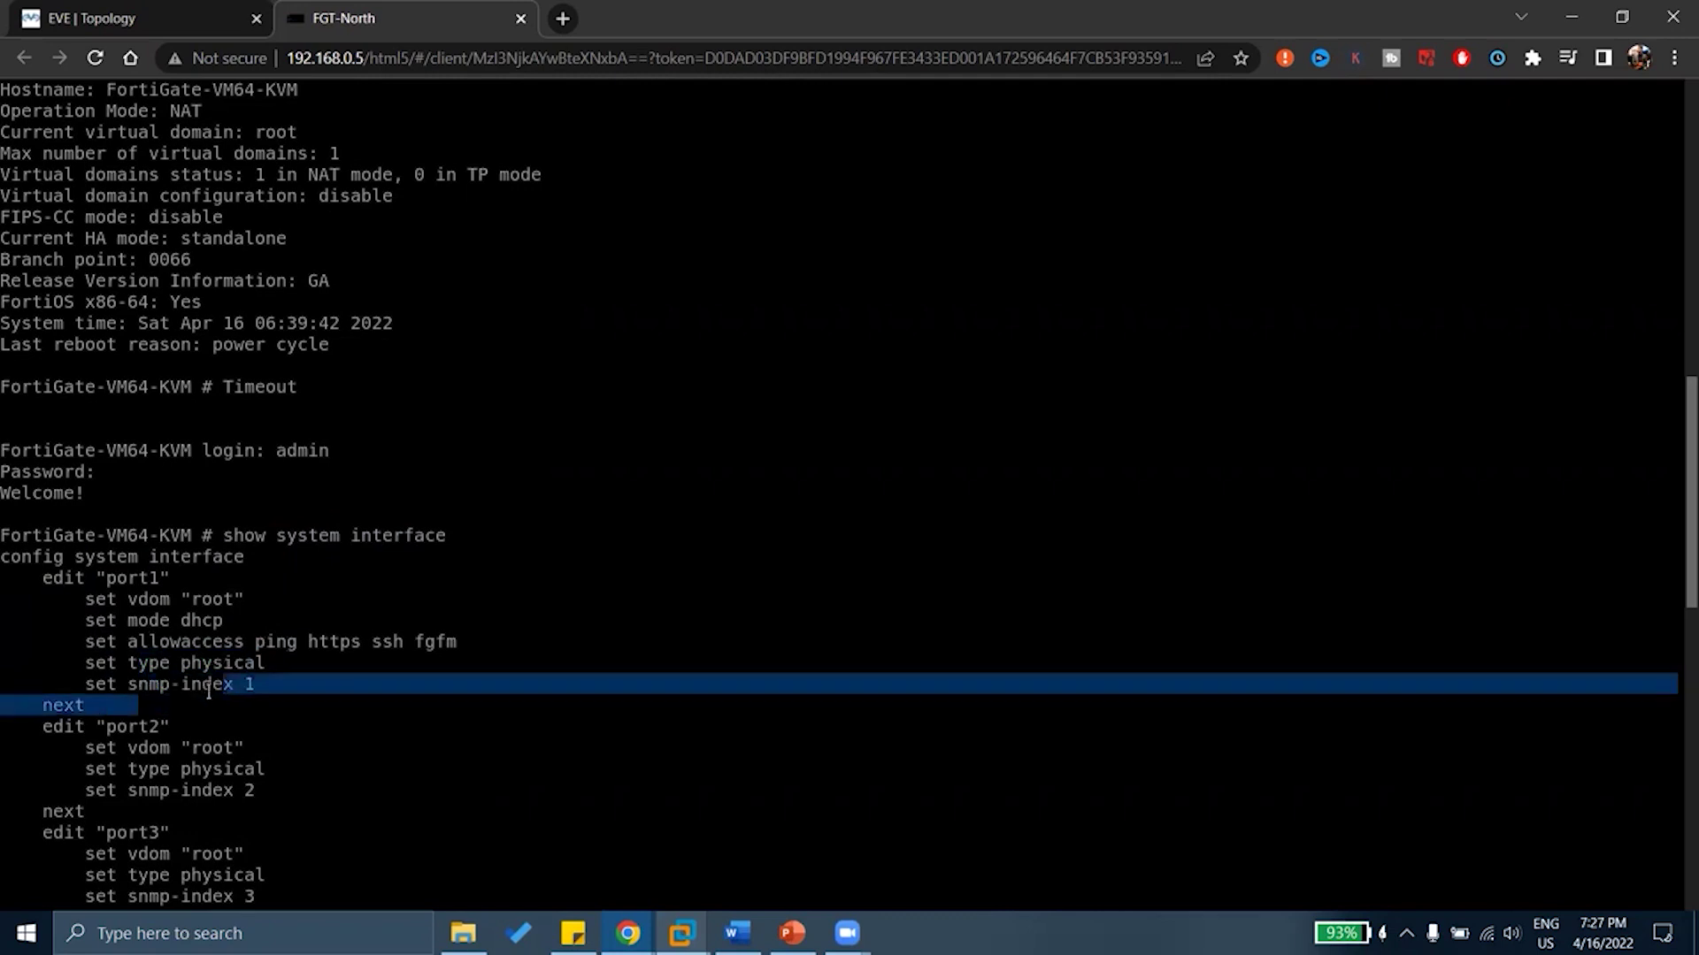
click(209, 691)
drag(476, 642, 25, 558)
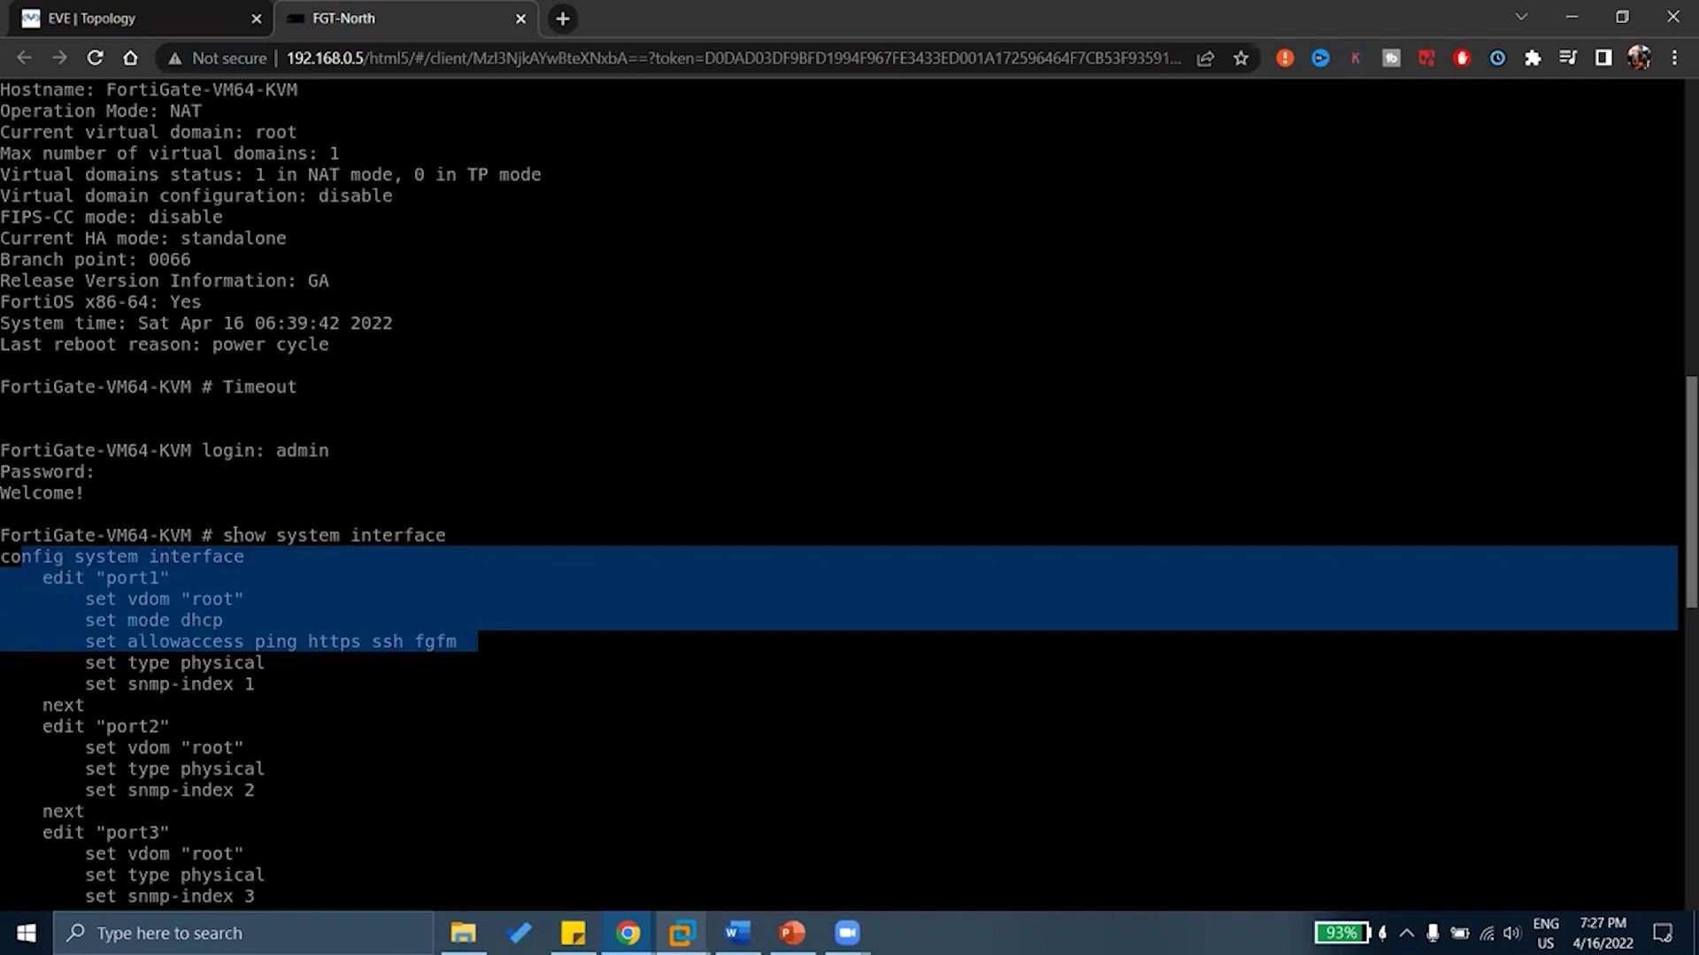
drag(232, 535, 466, 527)
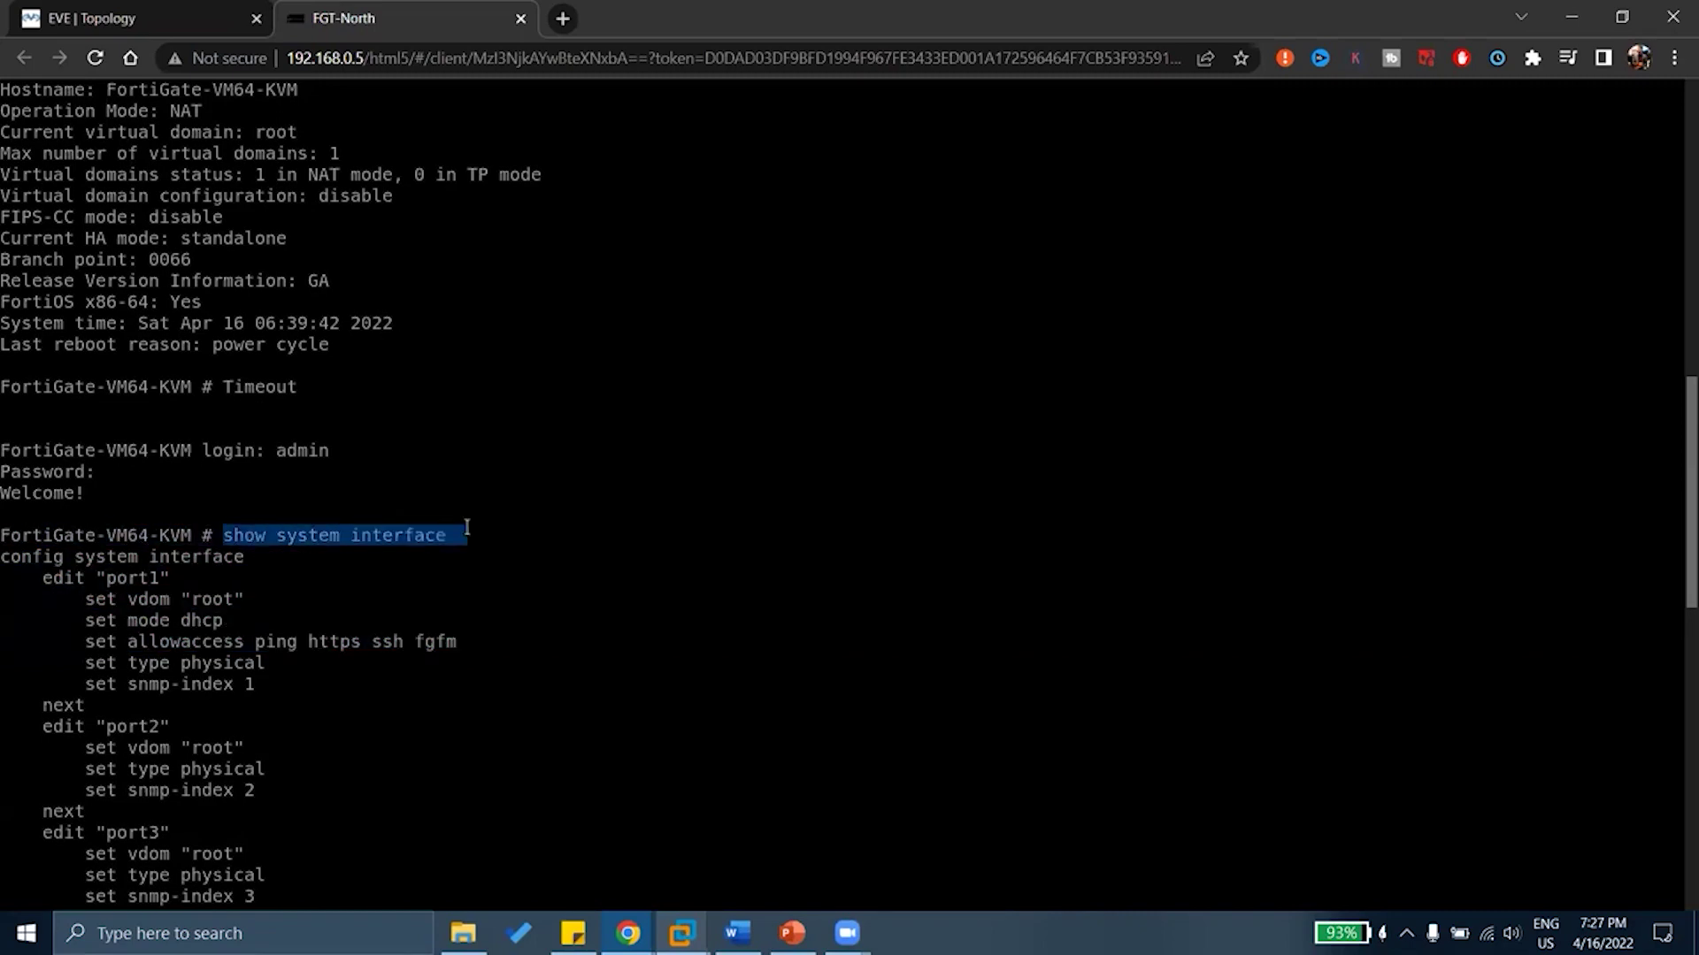
Run 'get system interface' and highlight port1's status details
key(Return)
text(get system interface)
key(Return)
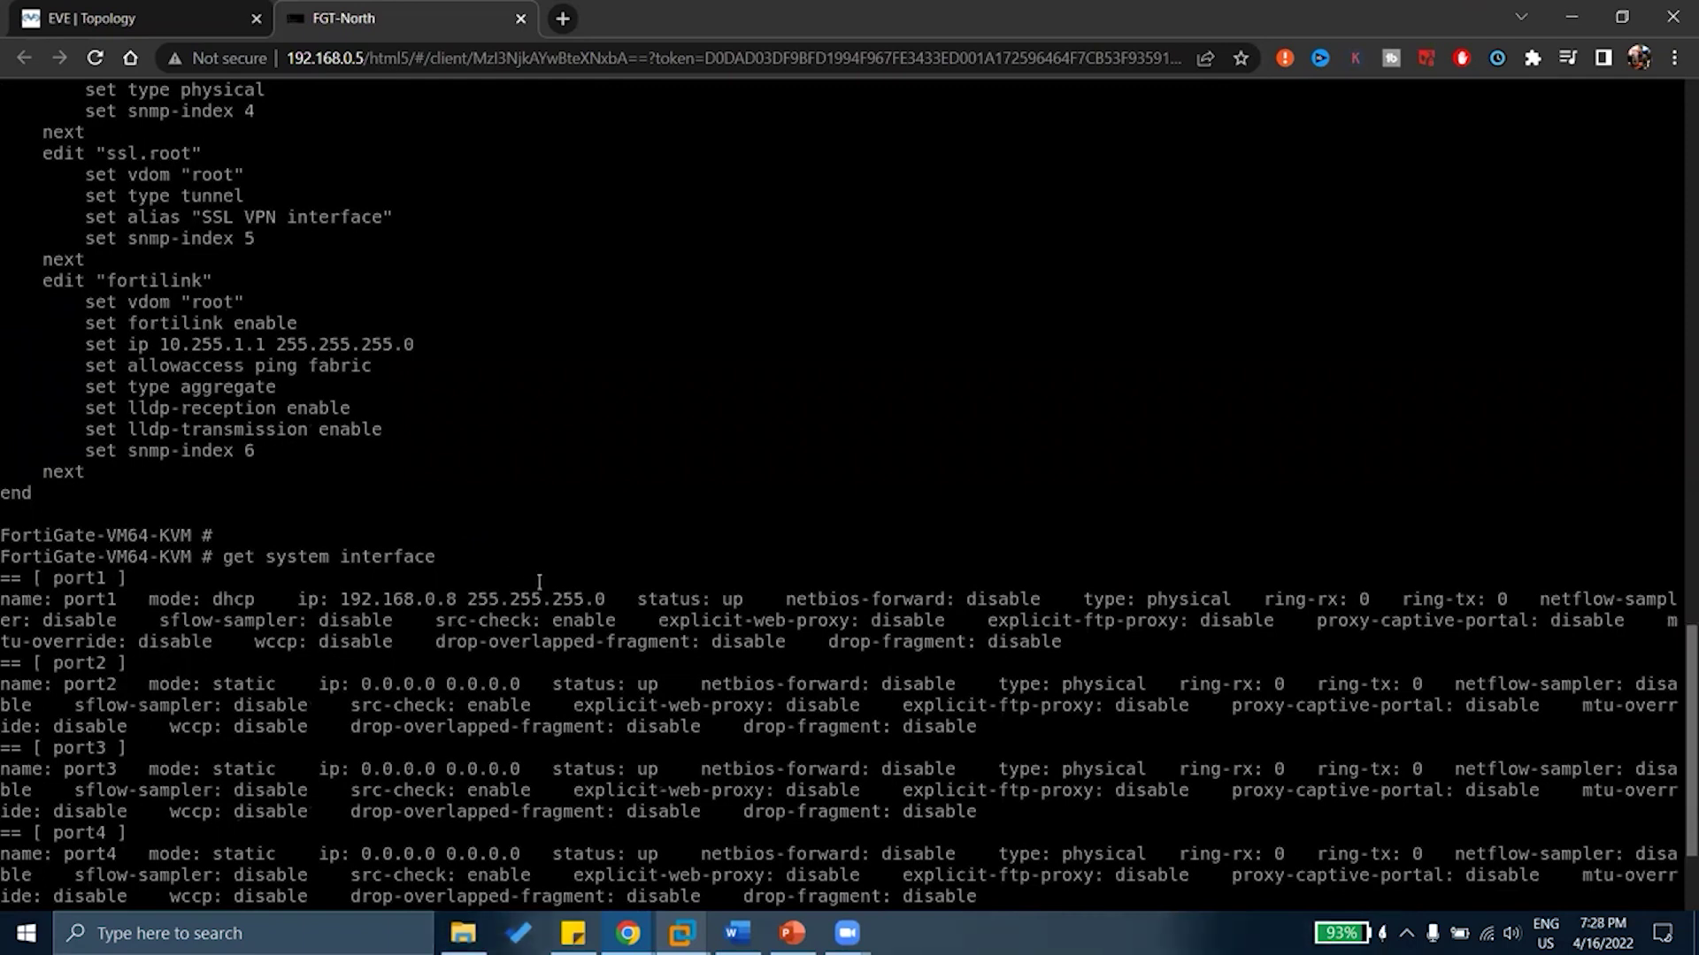
drag(535, 577, 610, 646)
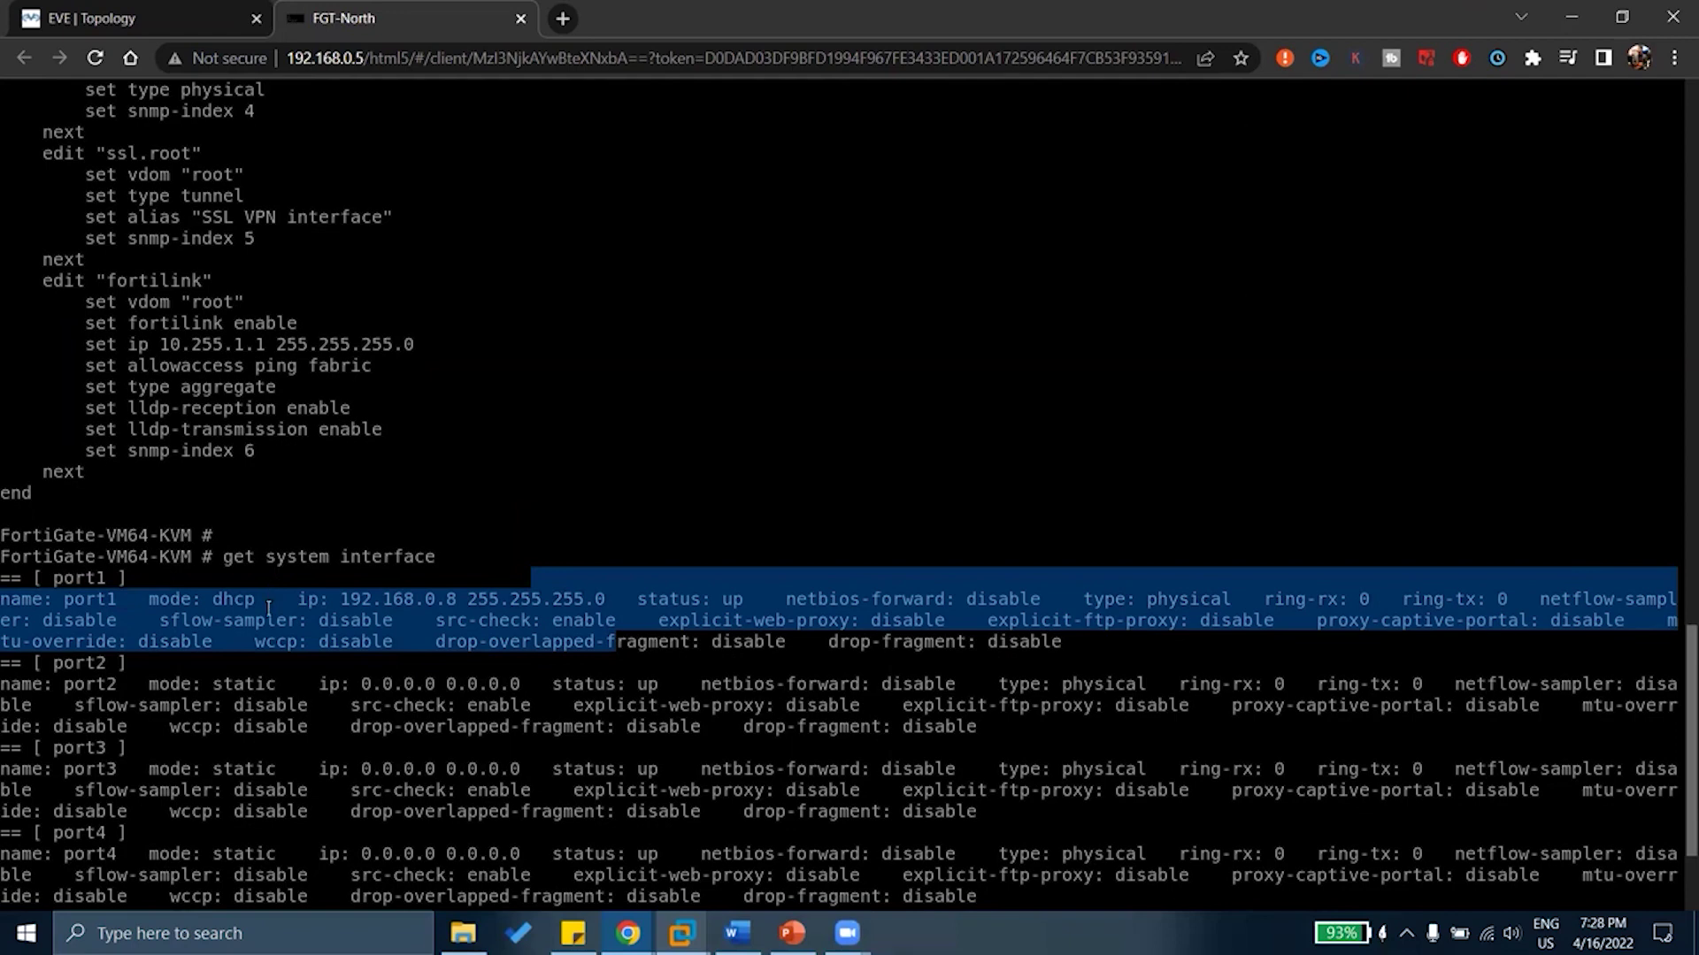
Highlight port1's 'set mode dhcp' line, then rerun 'get system interface'
scroll(246, 564, up, 20)
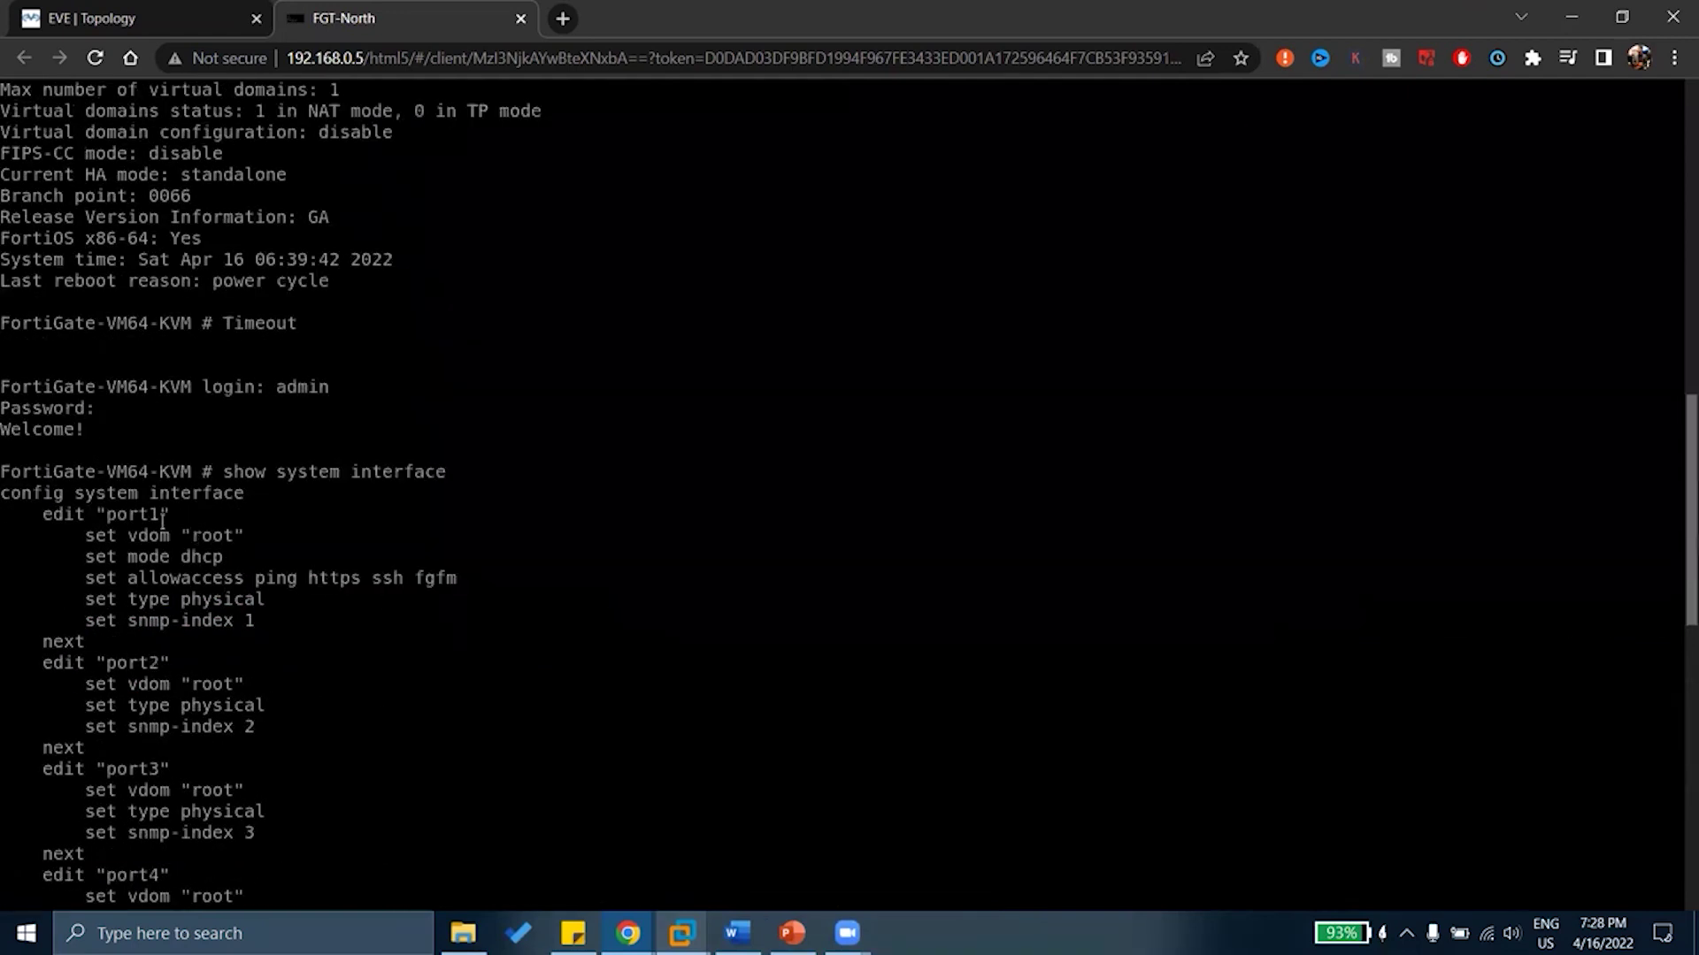
drag(118, 535, 232, 558)
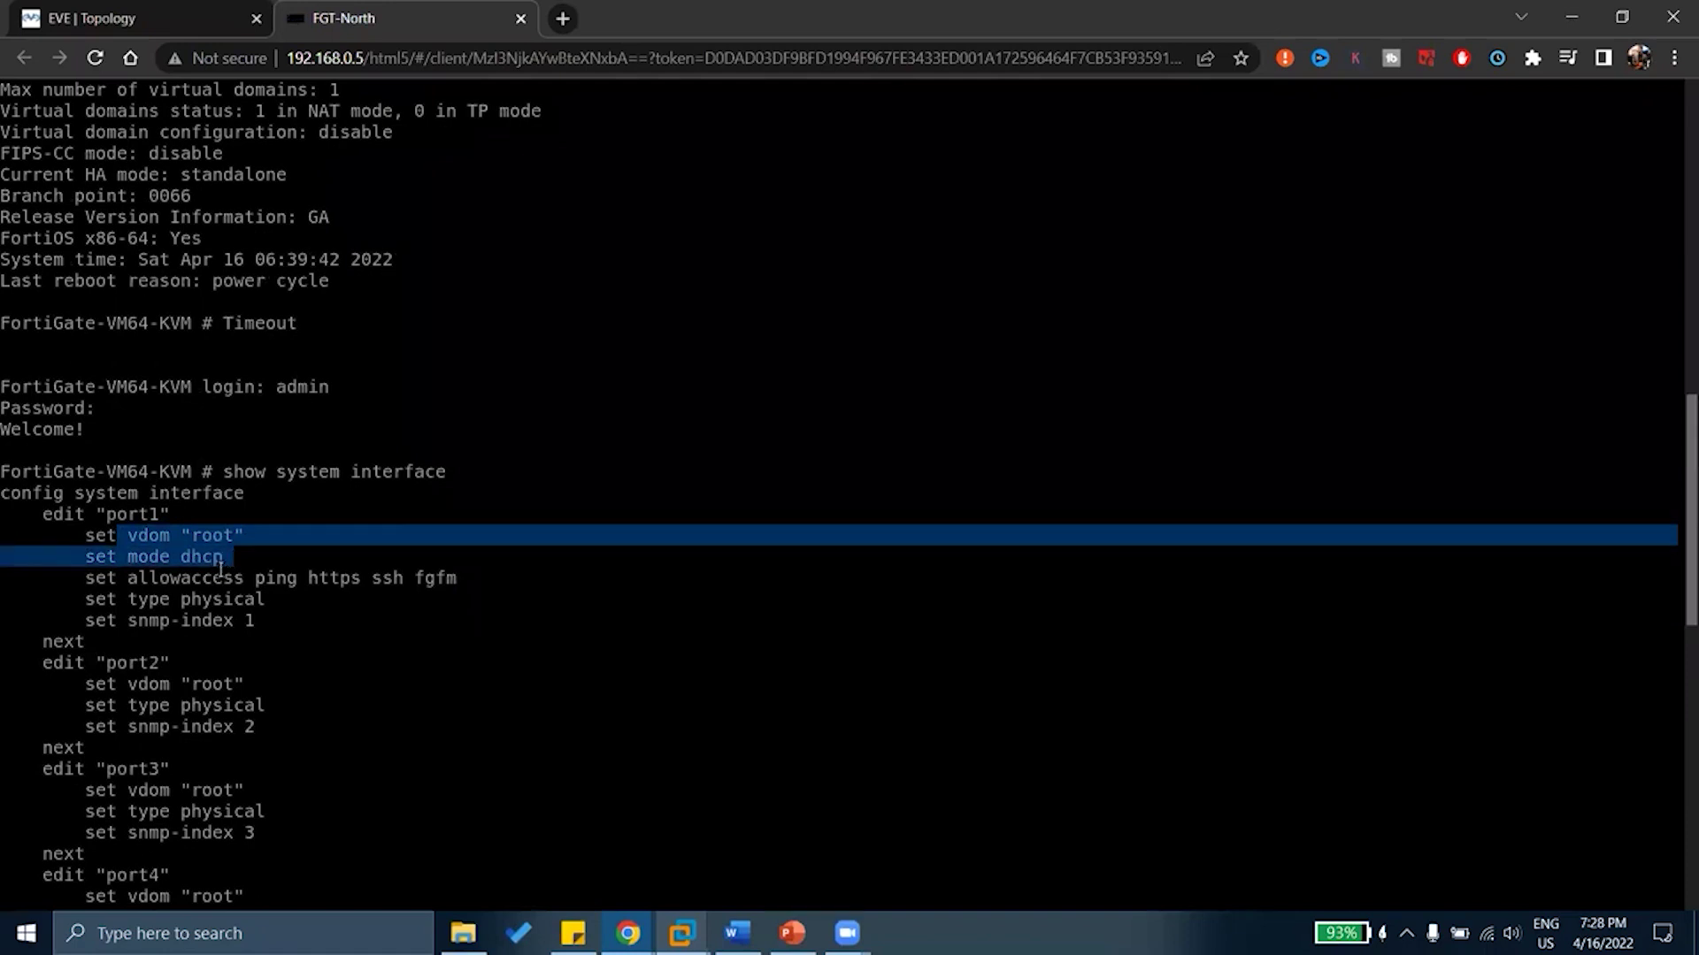
drag(234, 492, 265, 472)
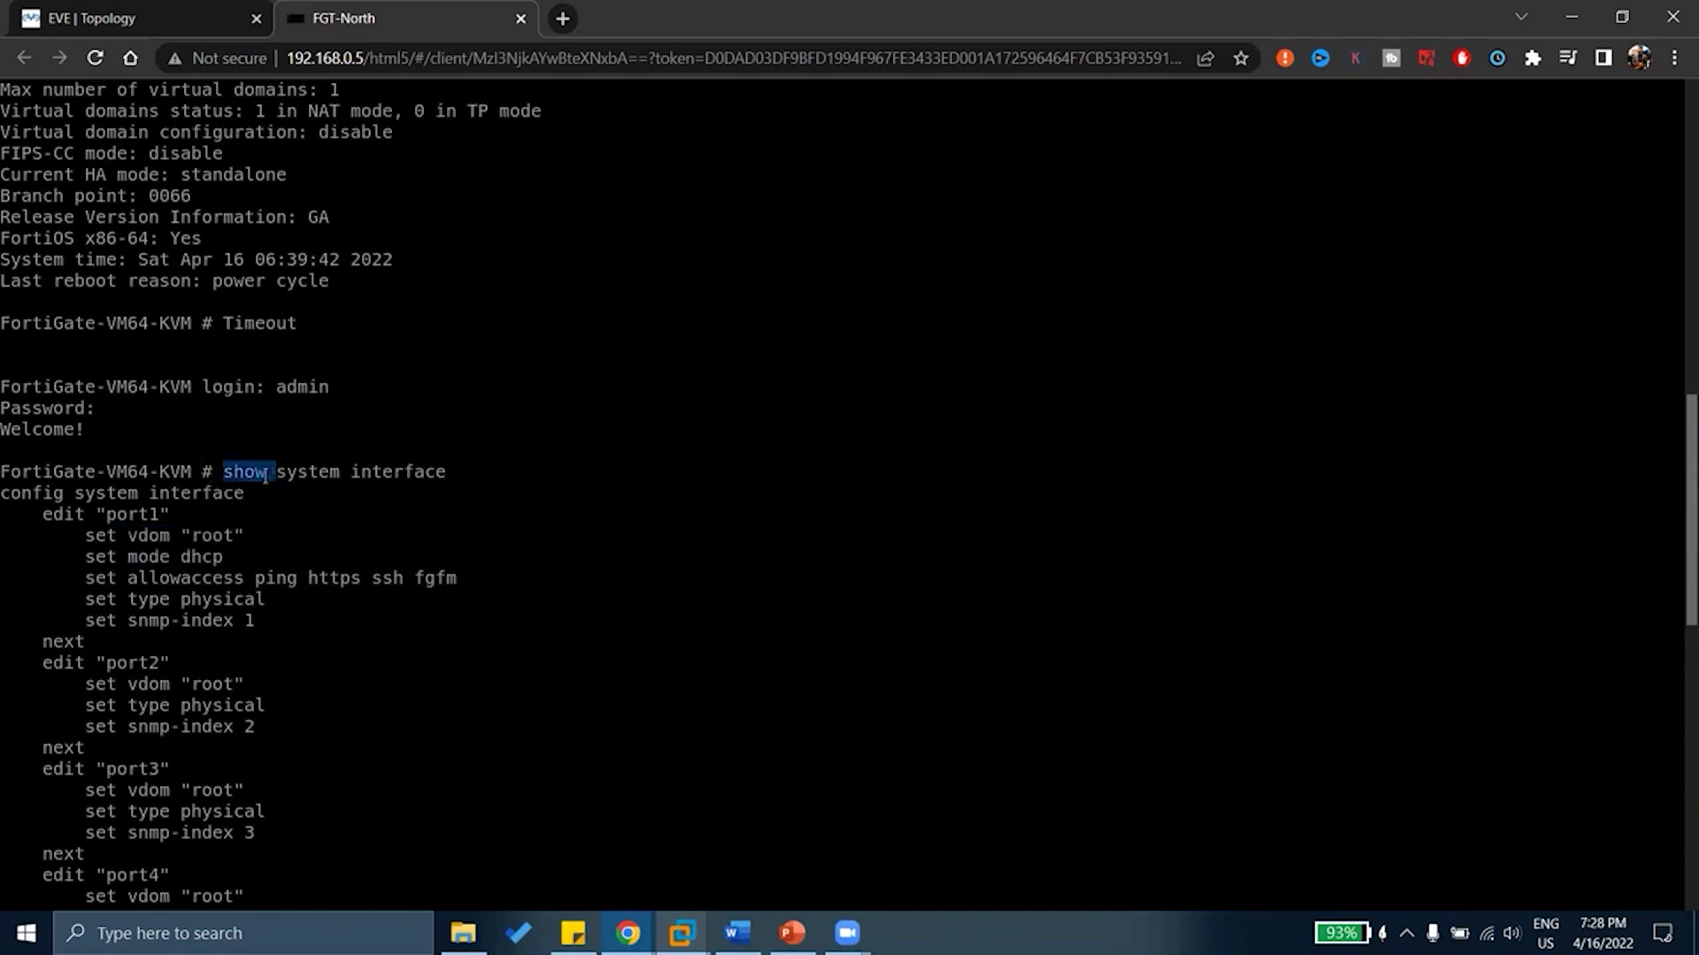
drag(165, 557, 226, 555)
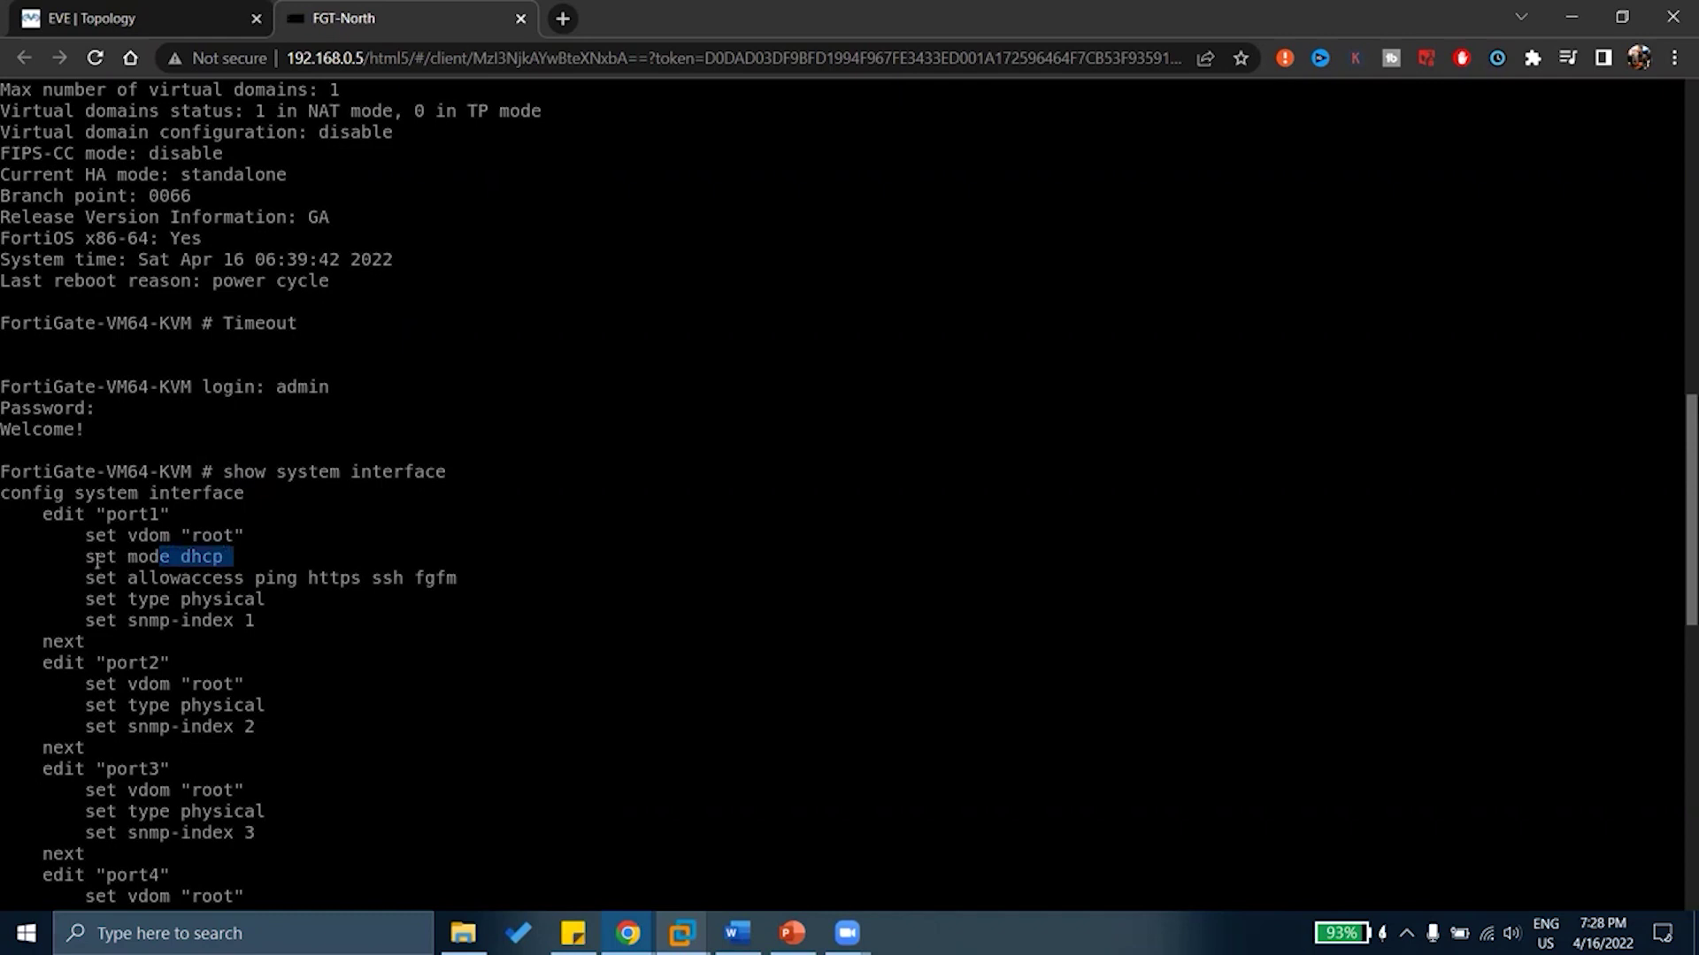
drag(71, 556, 223, 552)
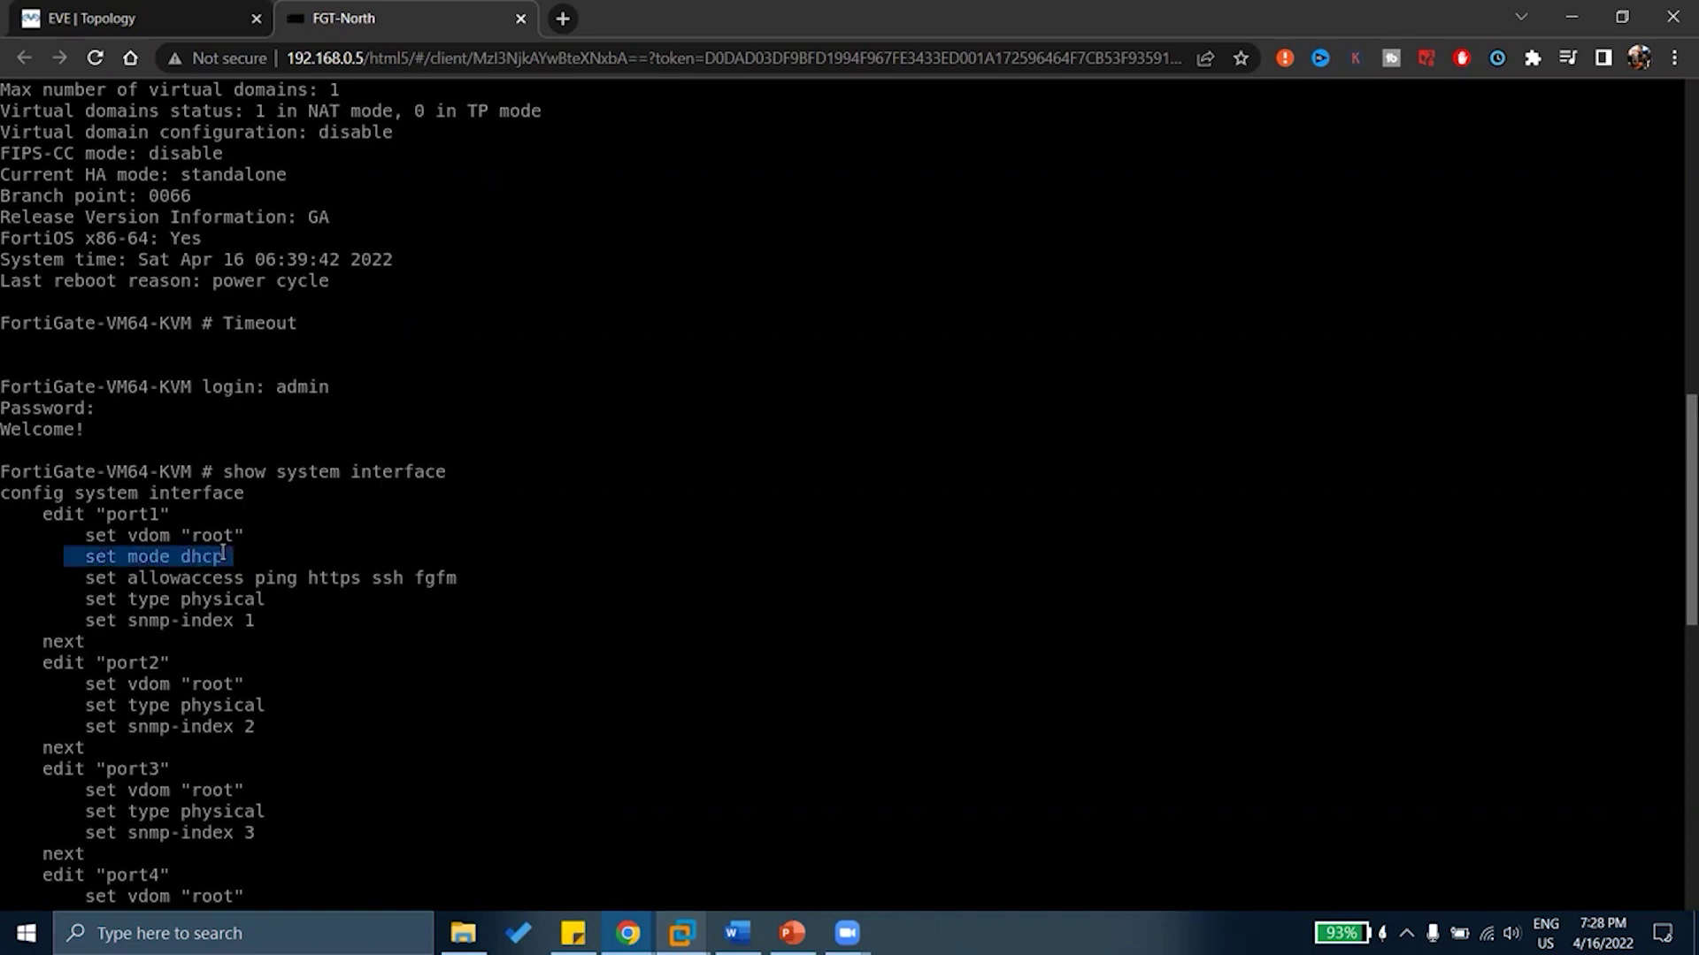
scroll(222, 553, down, 10)
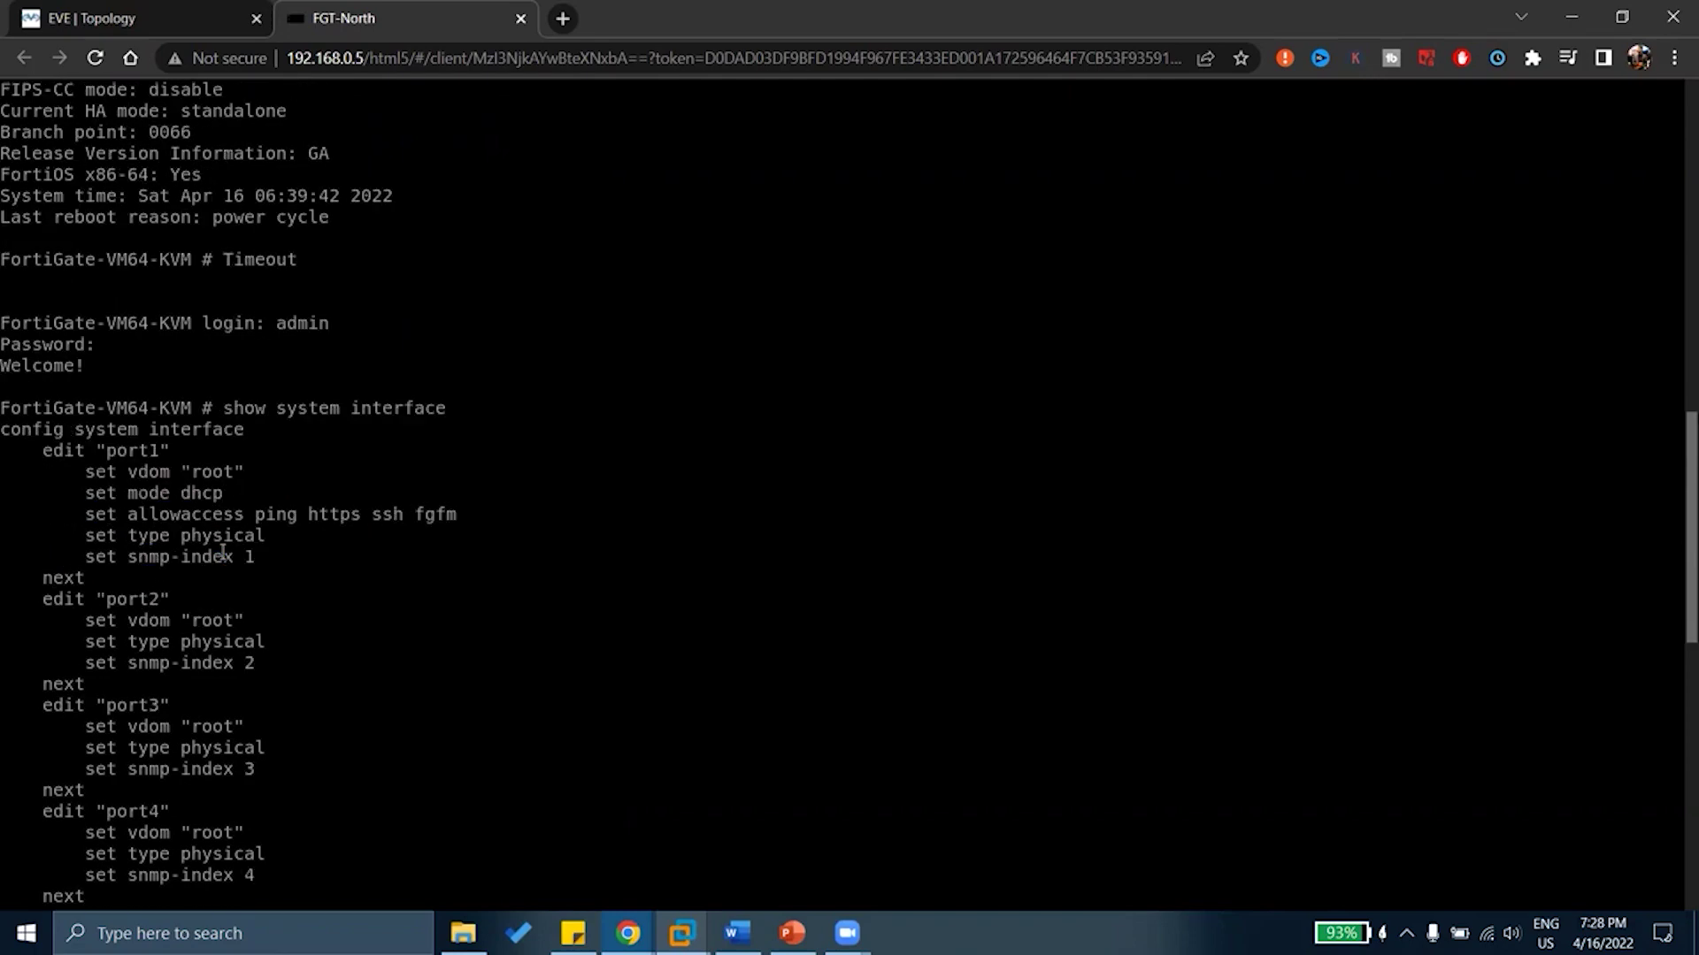
text(get system interface)
key(Return)
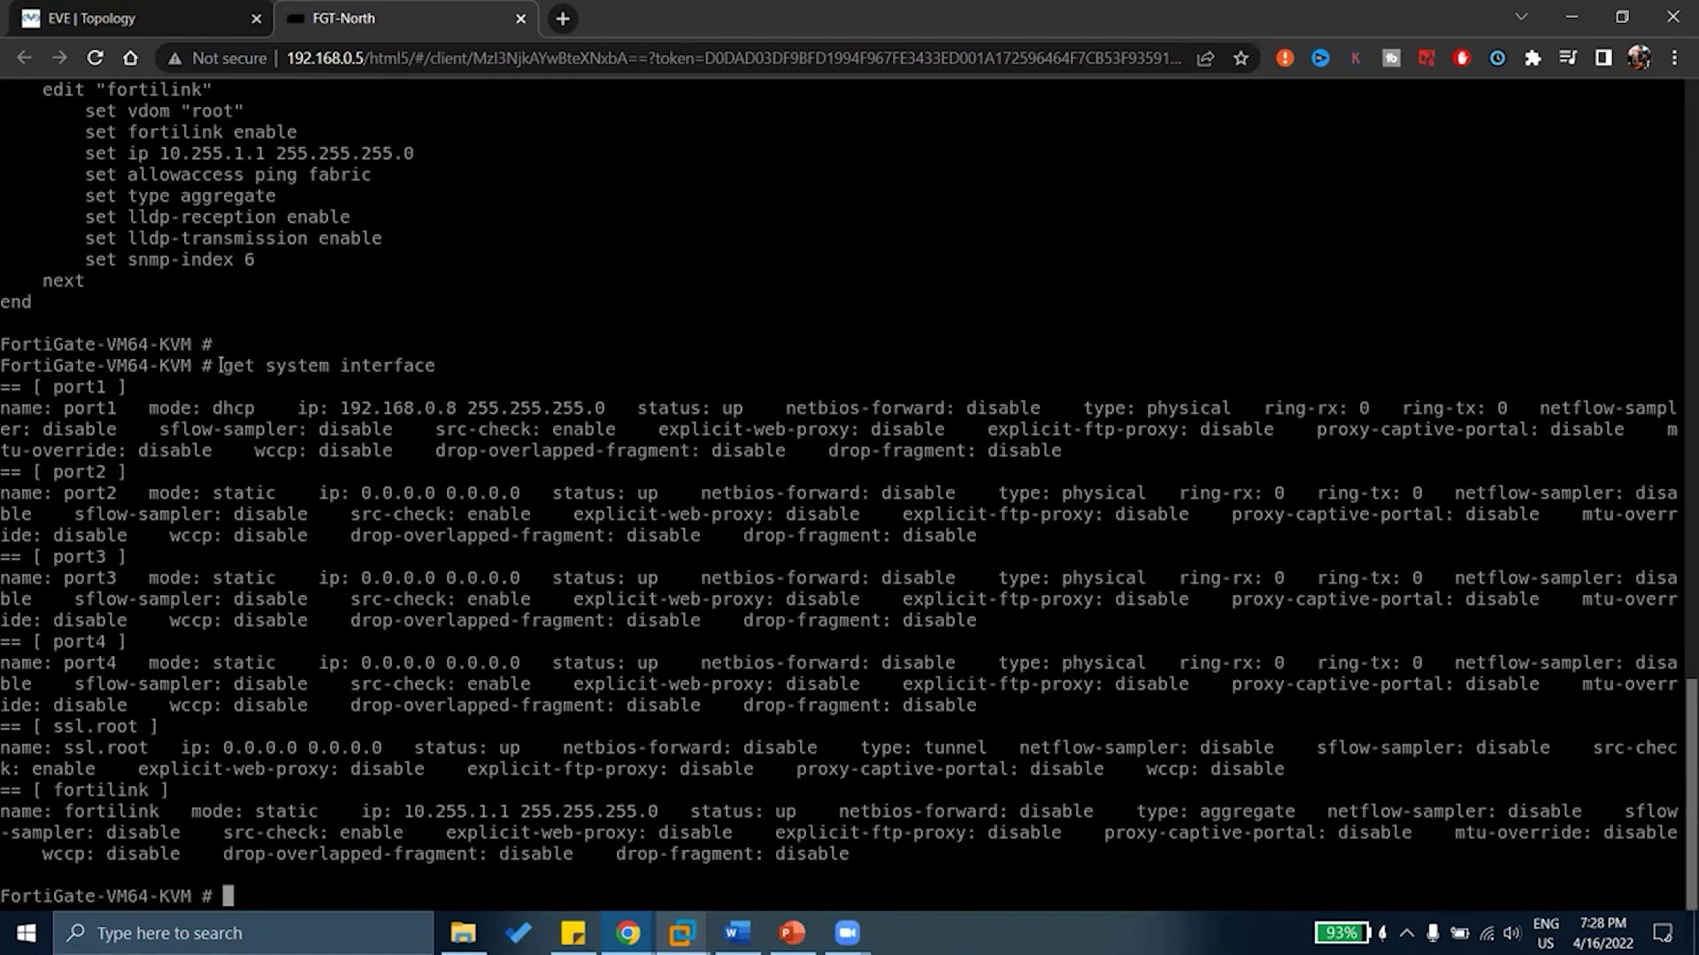
Select port1's DHCP address 192.168.0.8 and compare its subnet with EVE host 192.168.0.5
drag(224, 365, 435, 366)
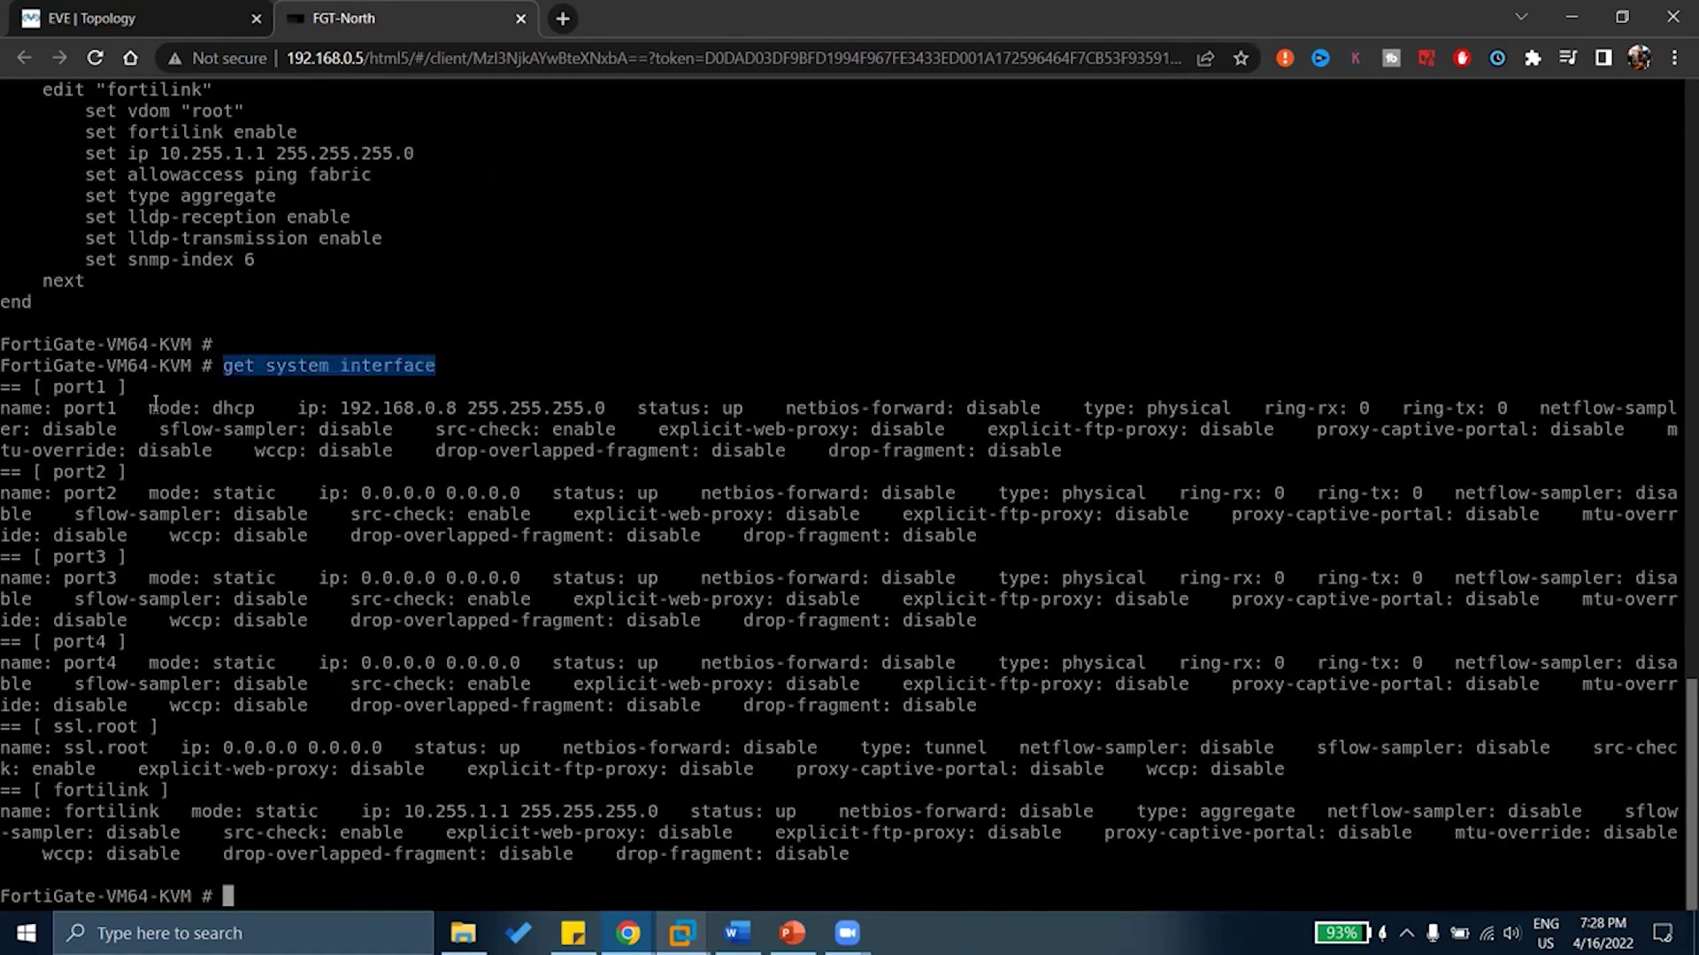
drag(140, 408, 584, 405)
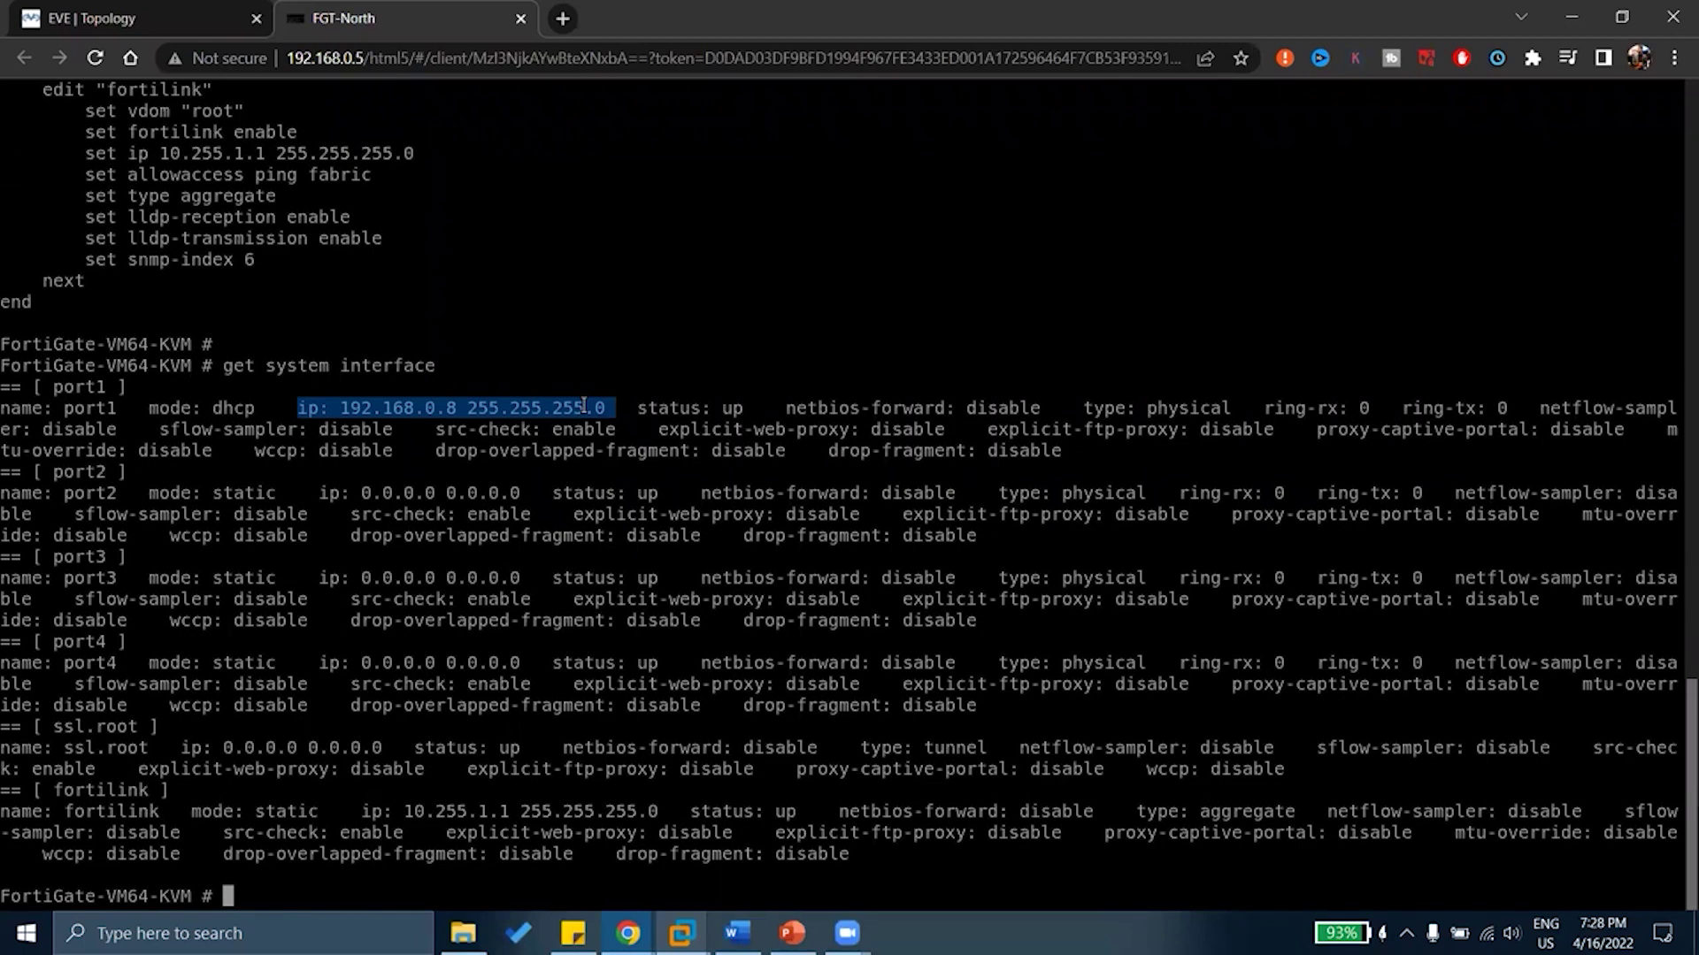
drag(262, 366, 228, 369)
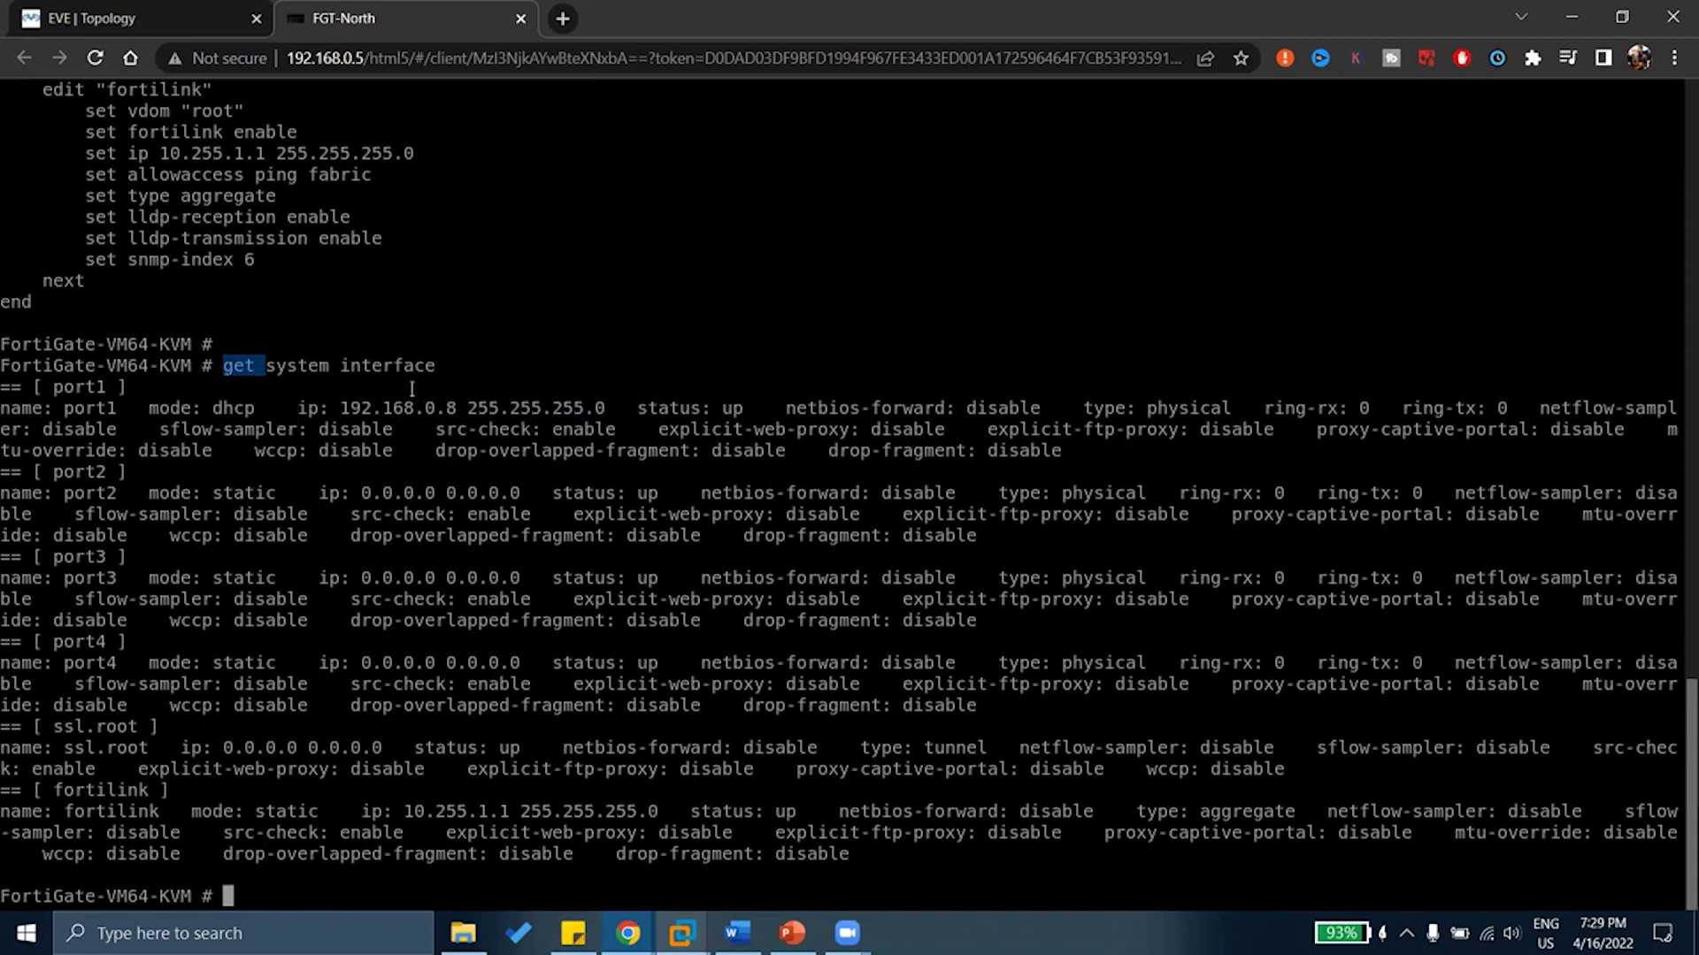
drag(299, 408, 466, 404)
double_click(228, 408)
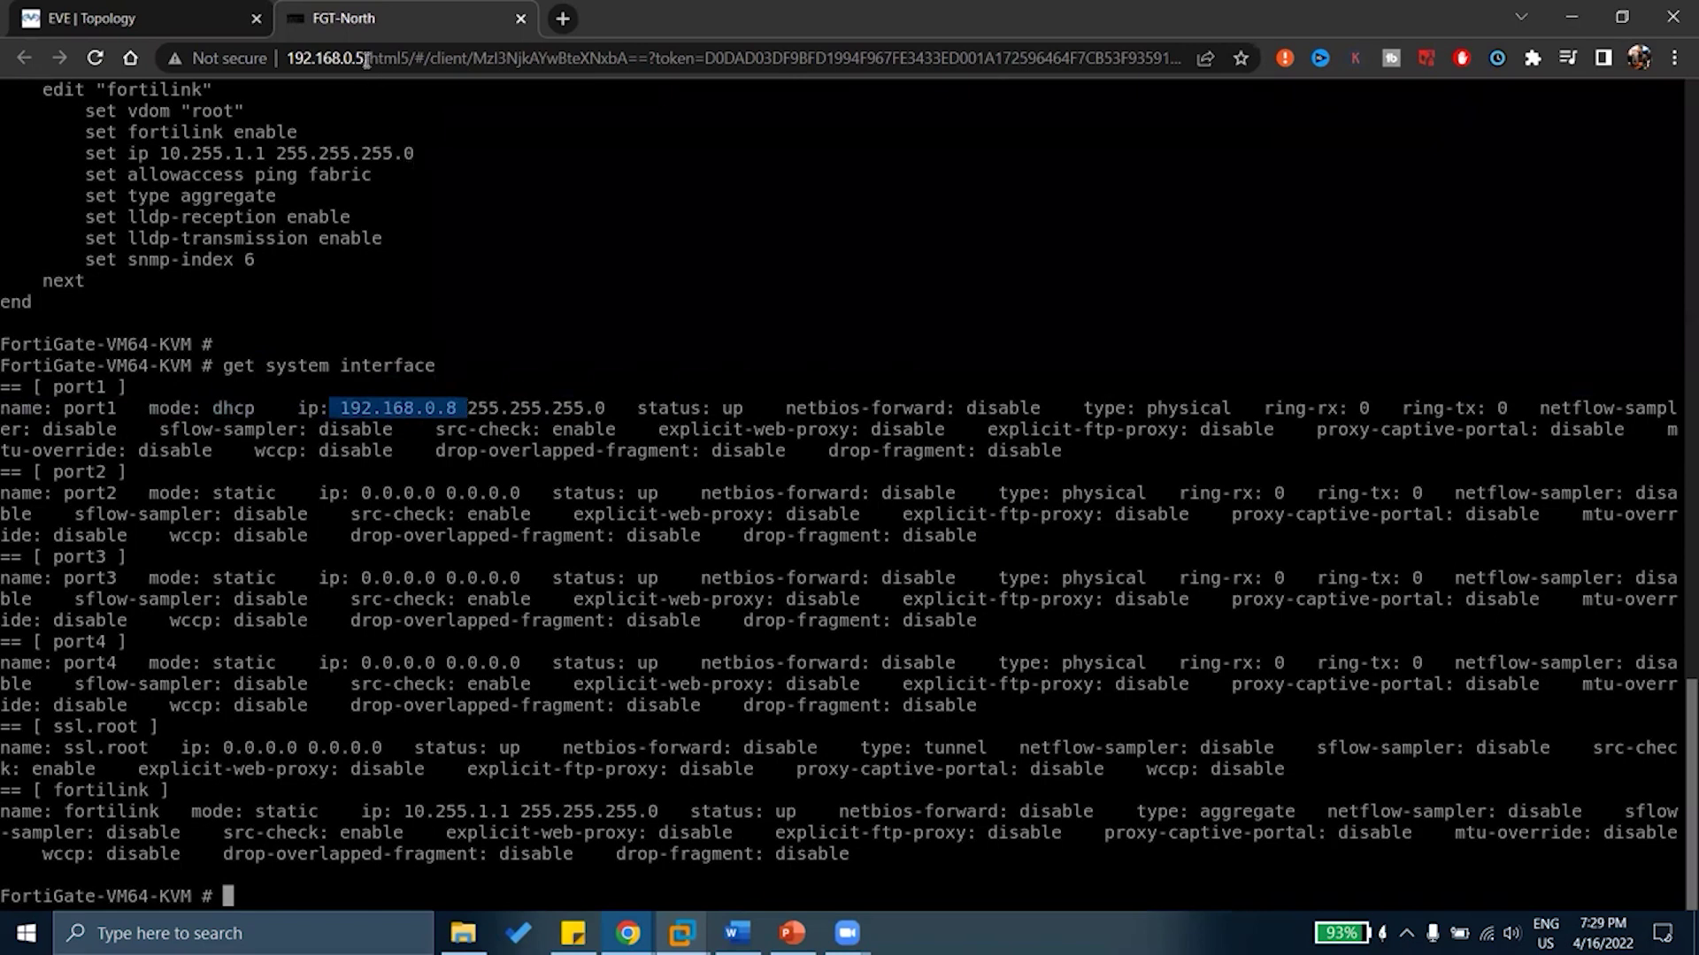
drag(367, 58, 288, 67)
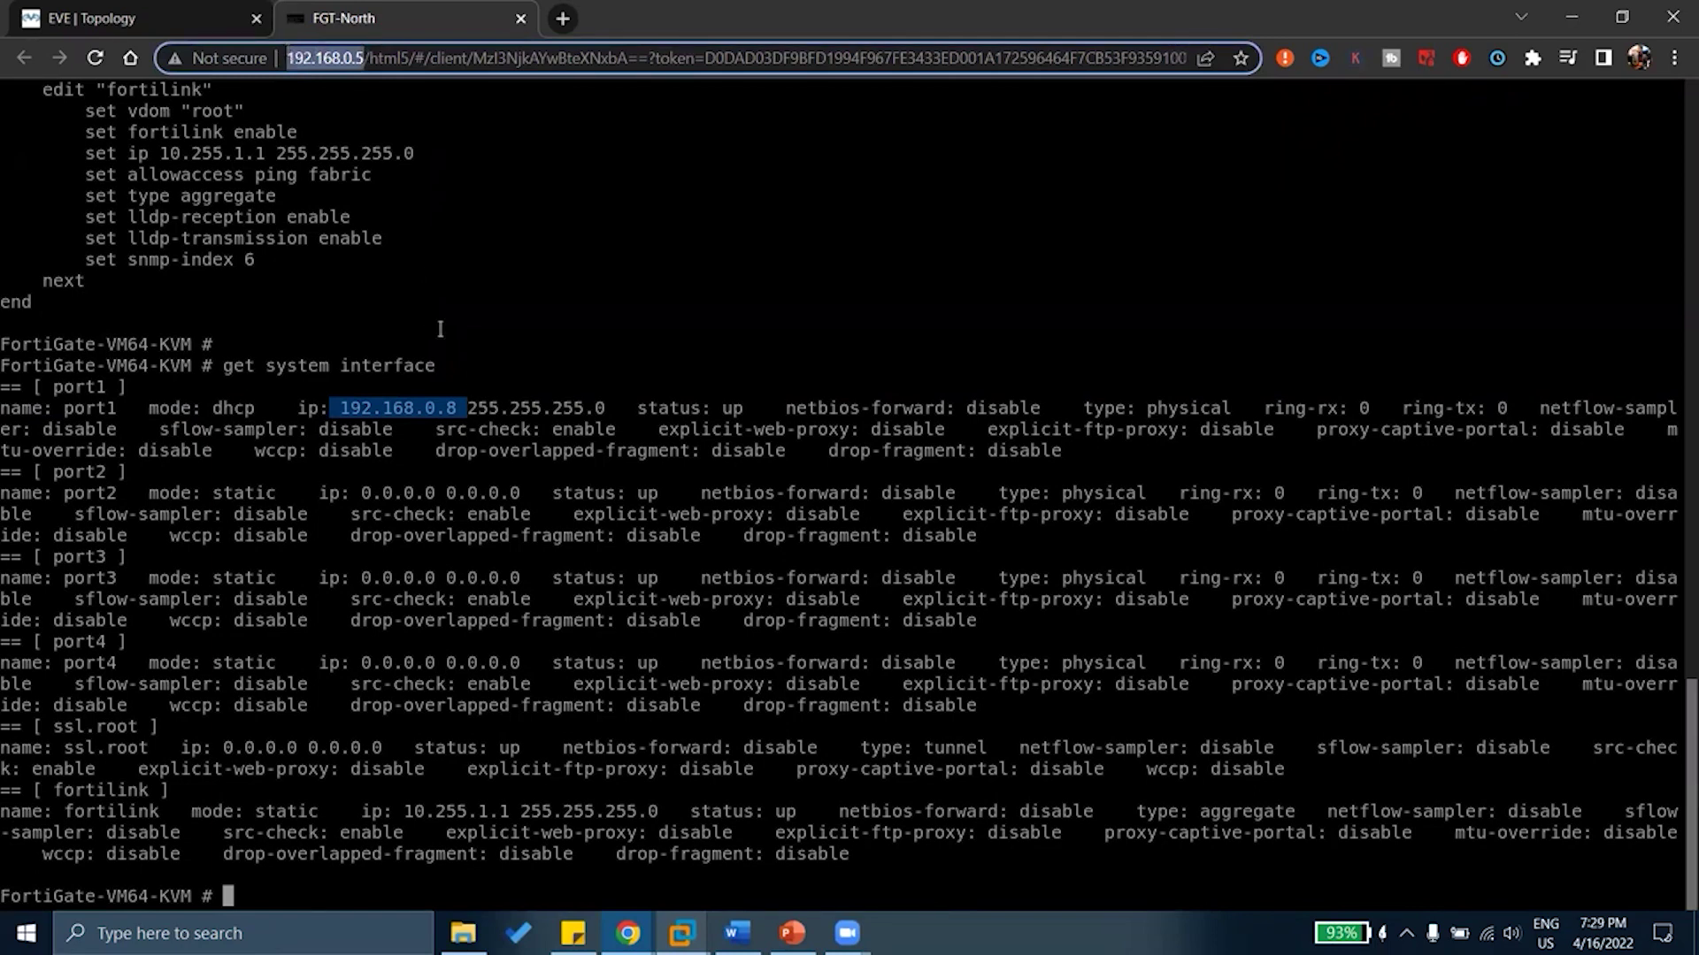
click(453, 404)
drag(416, 403, 458, 408)
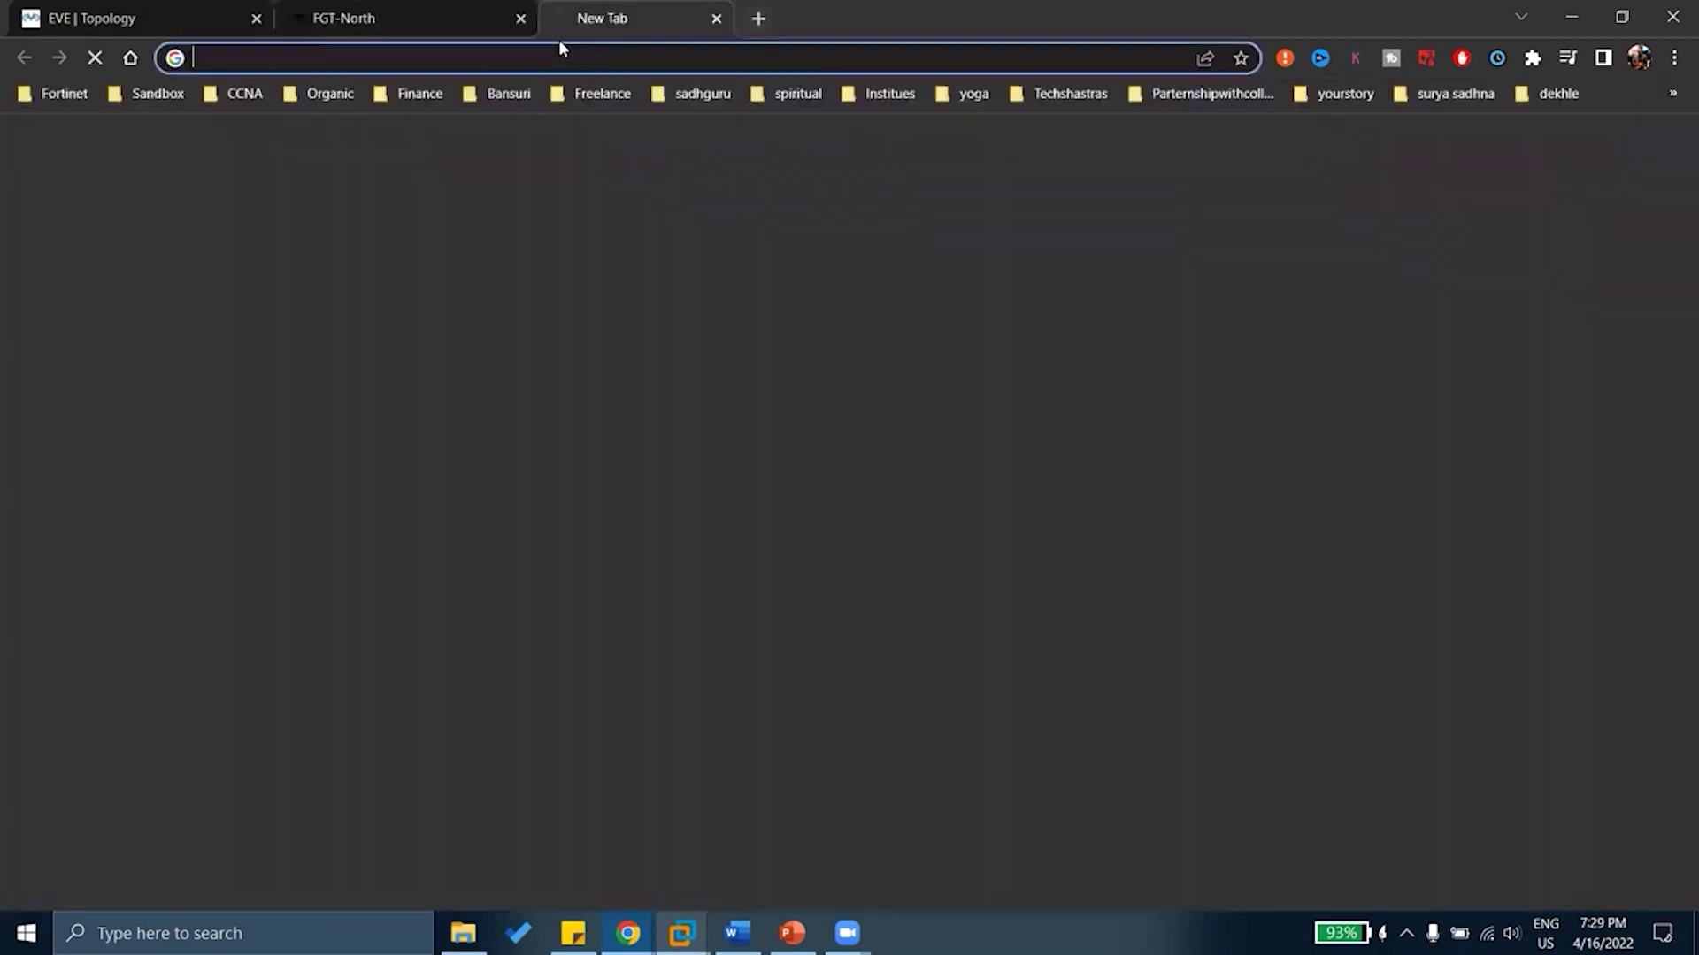
Browse to 192.168.0.8 in a new tab, then return to the FGT-North console
click(561, 21)
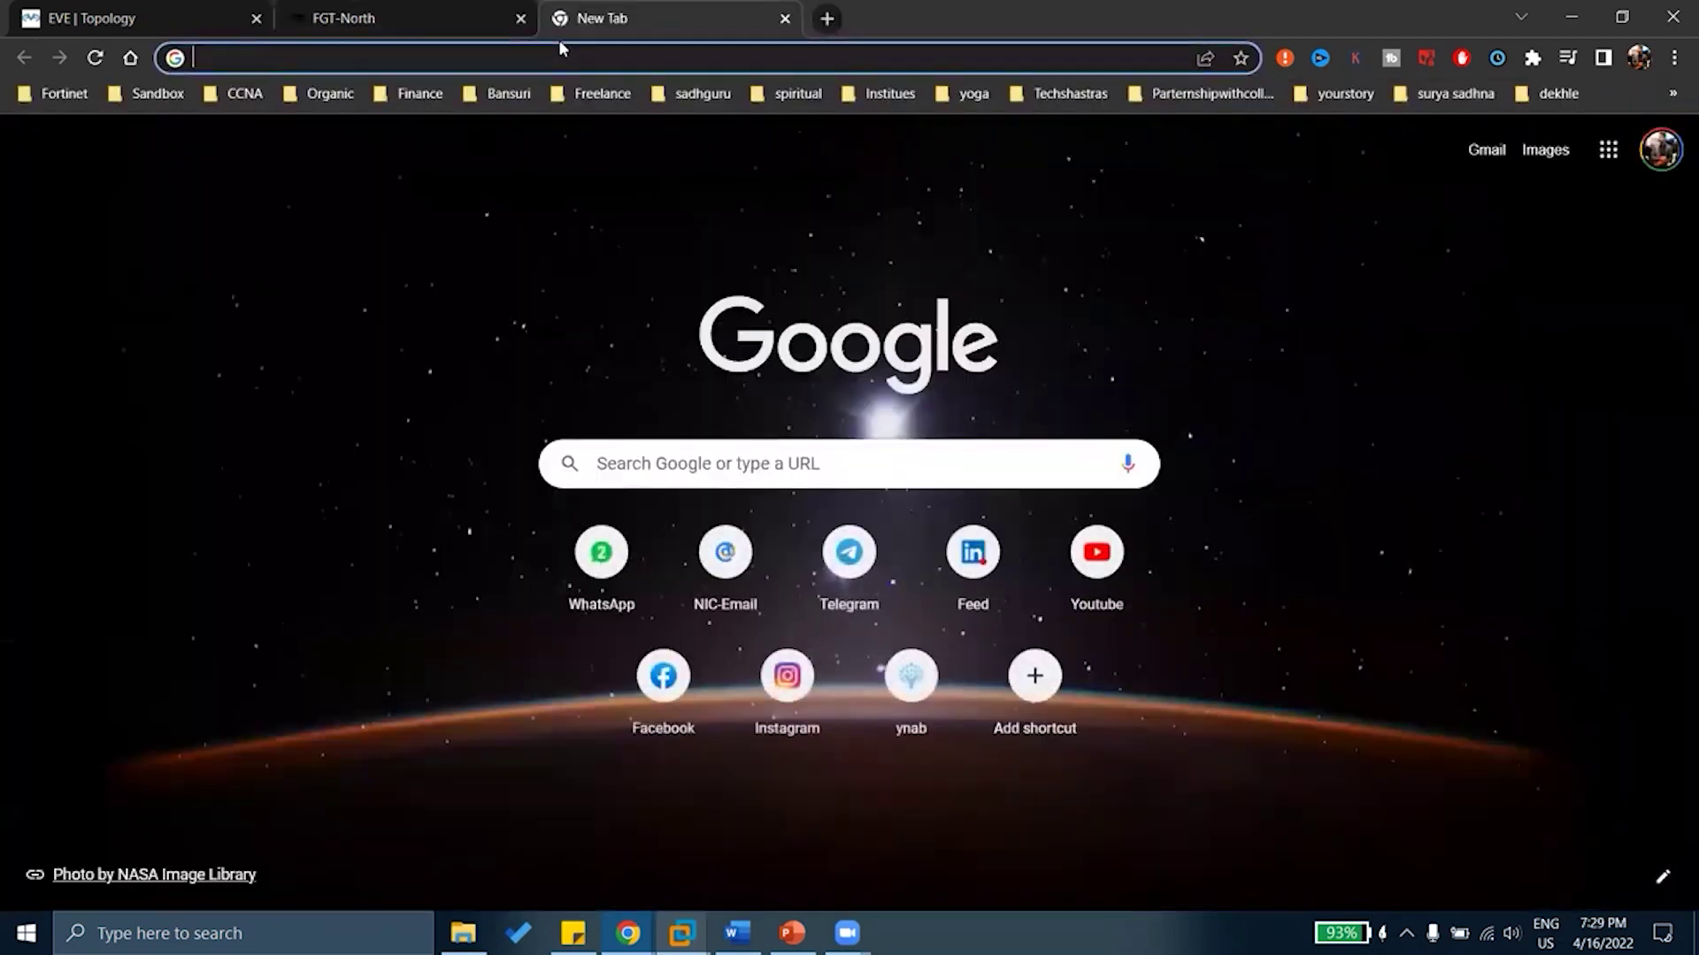
text(192.168.)
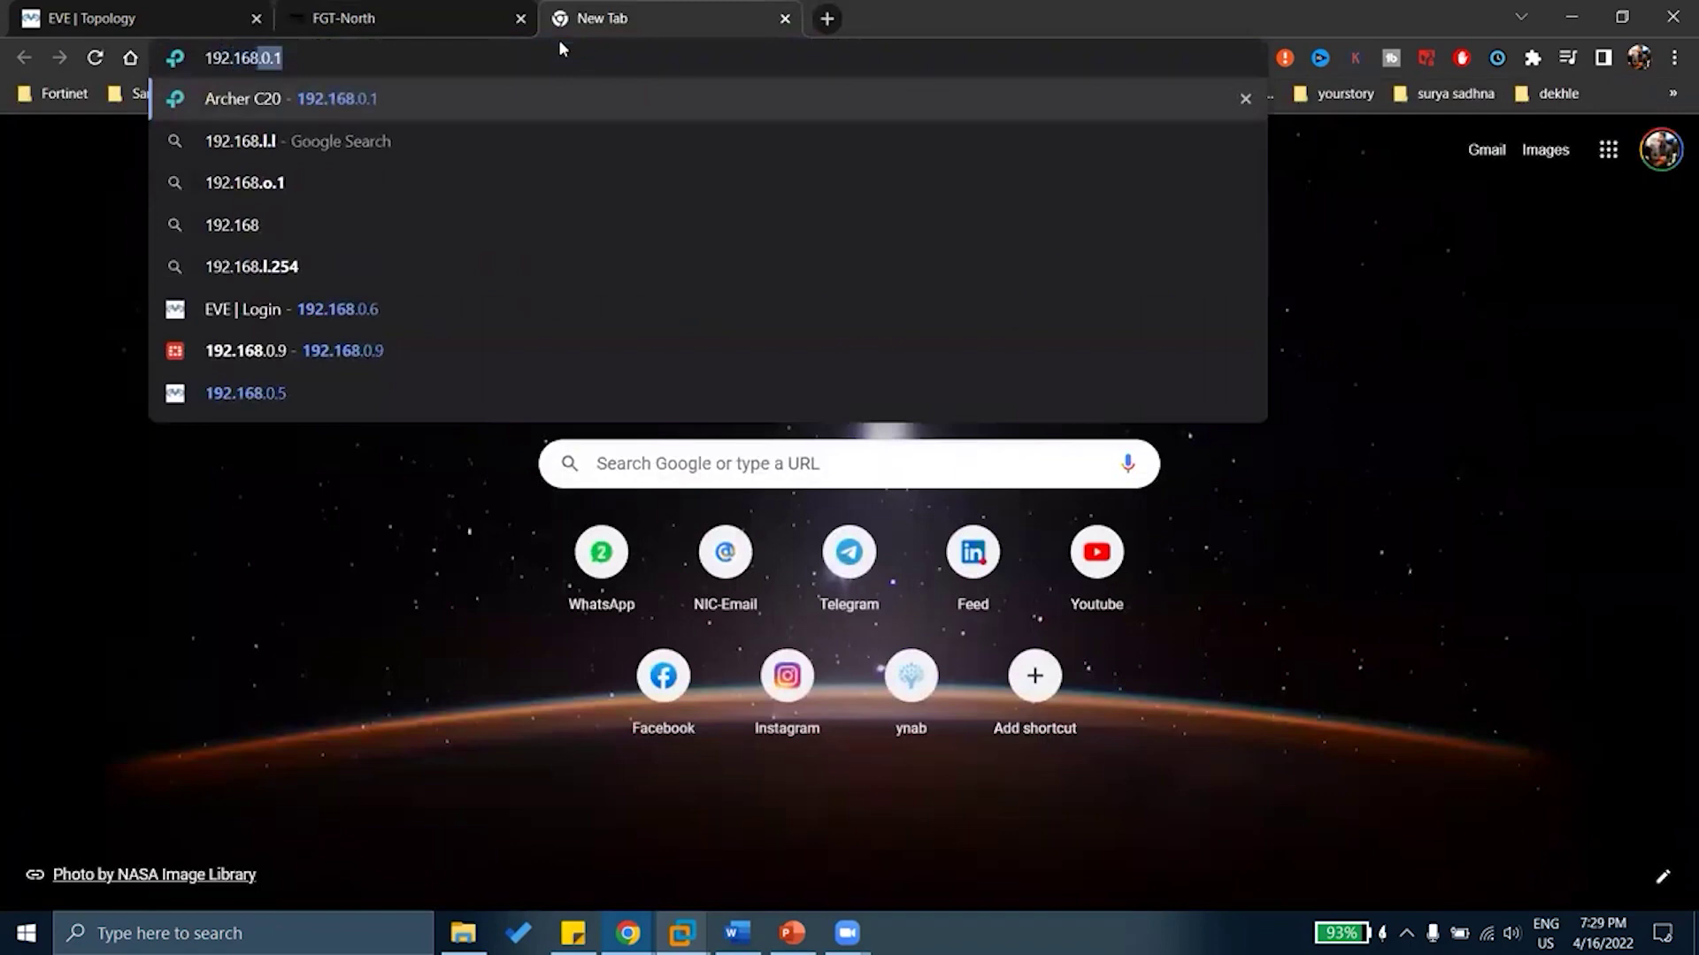
text(0.8)
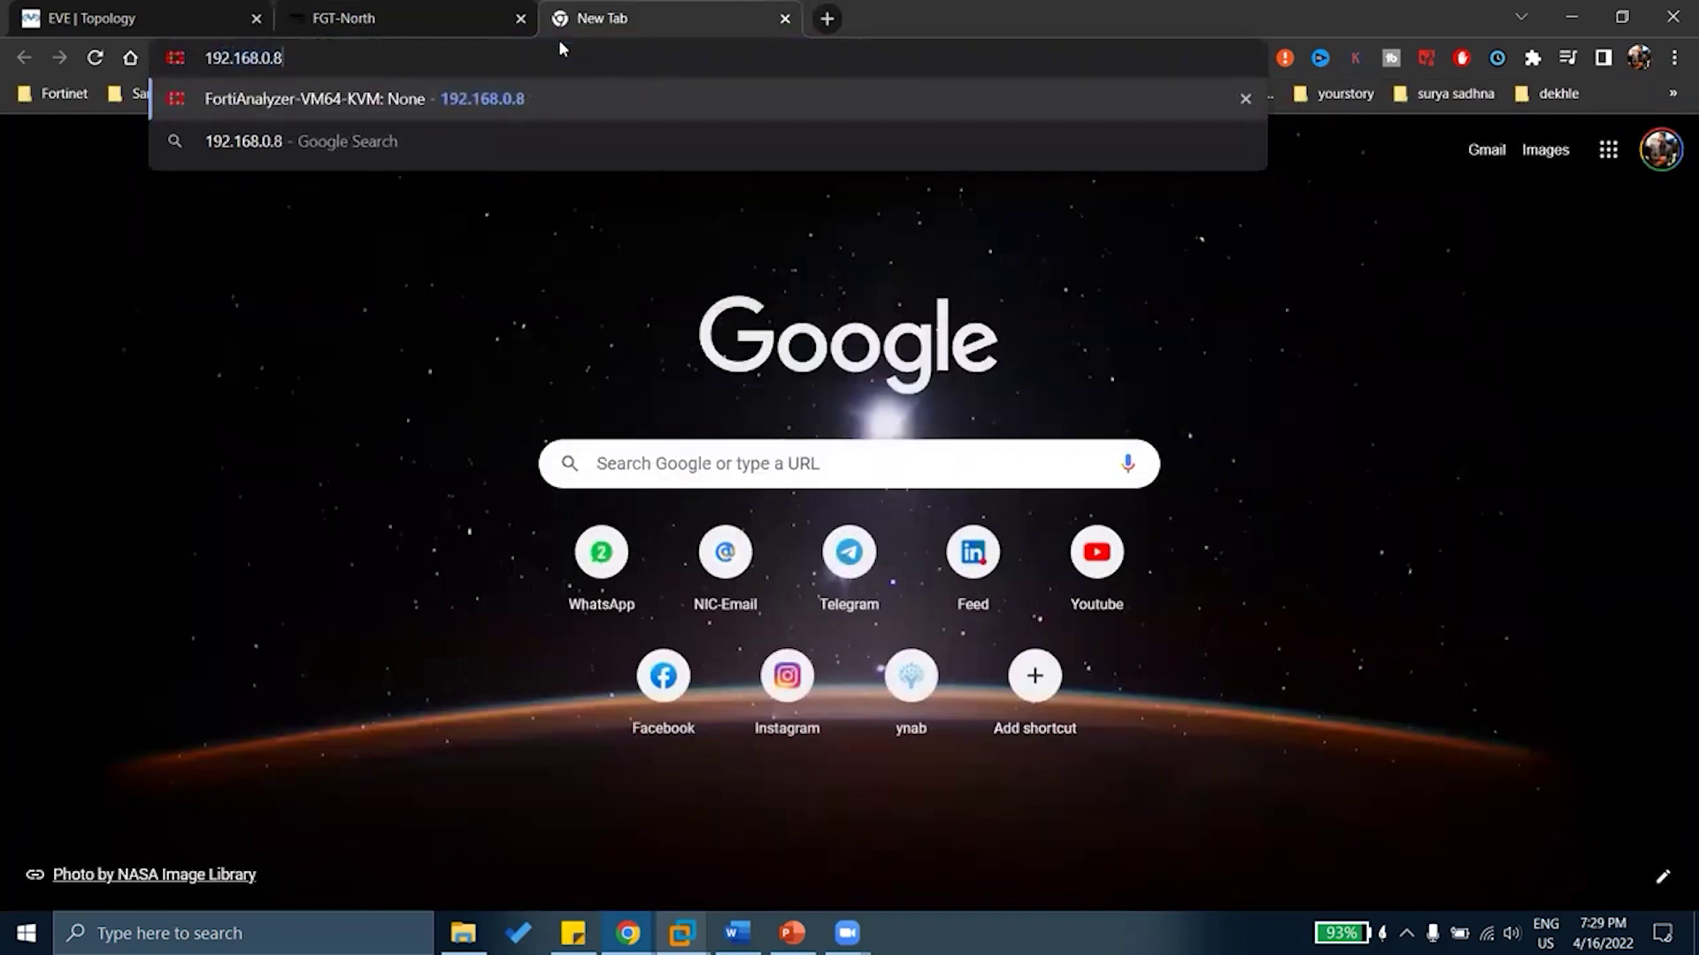
key(Return)
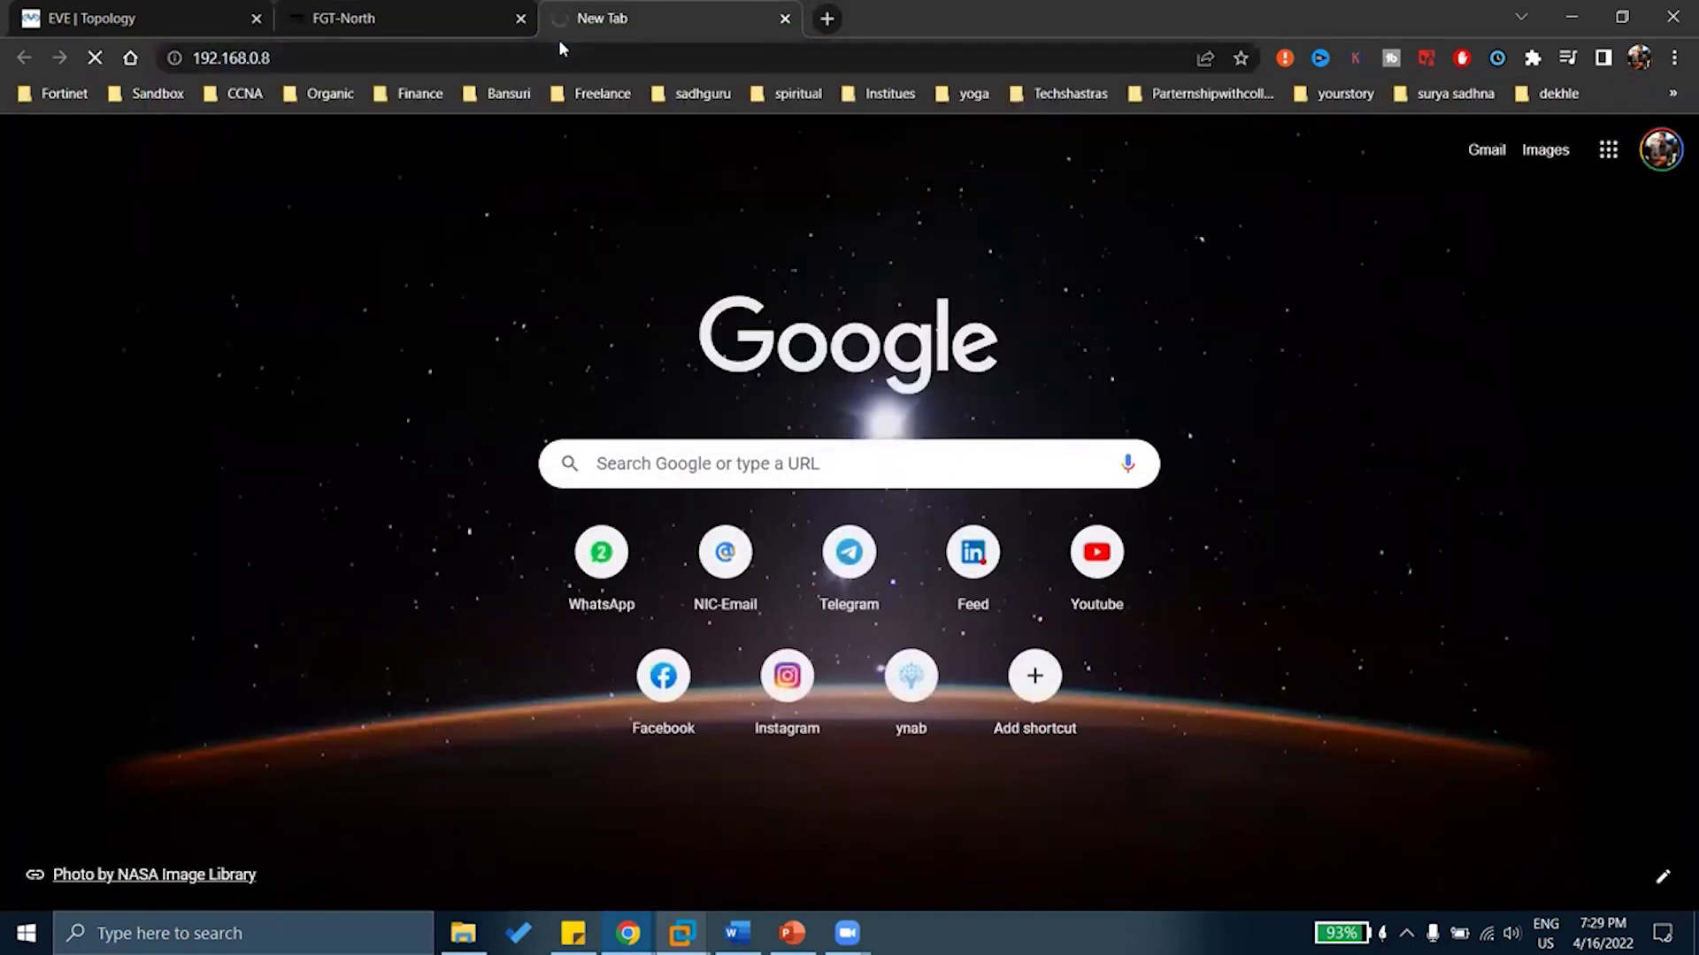
click(415, 18)
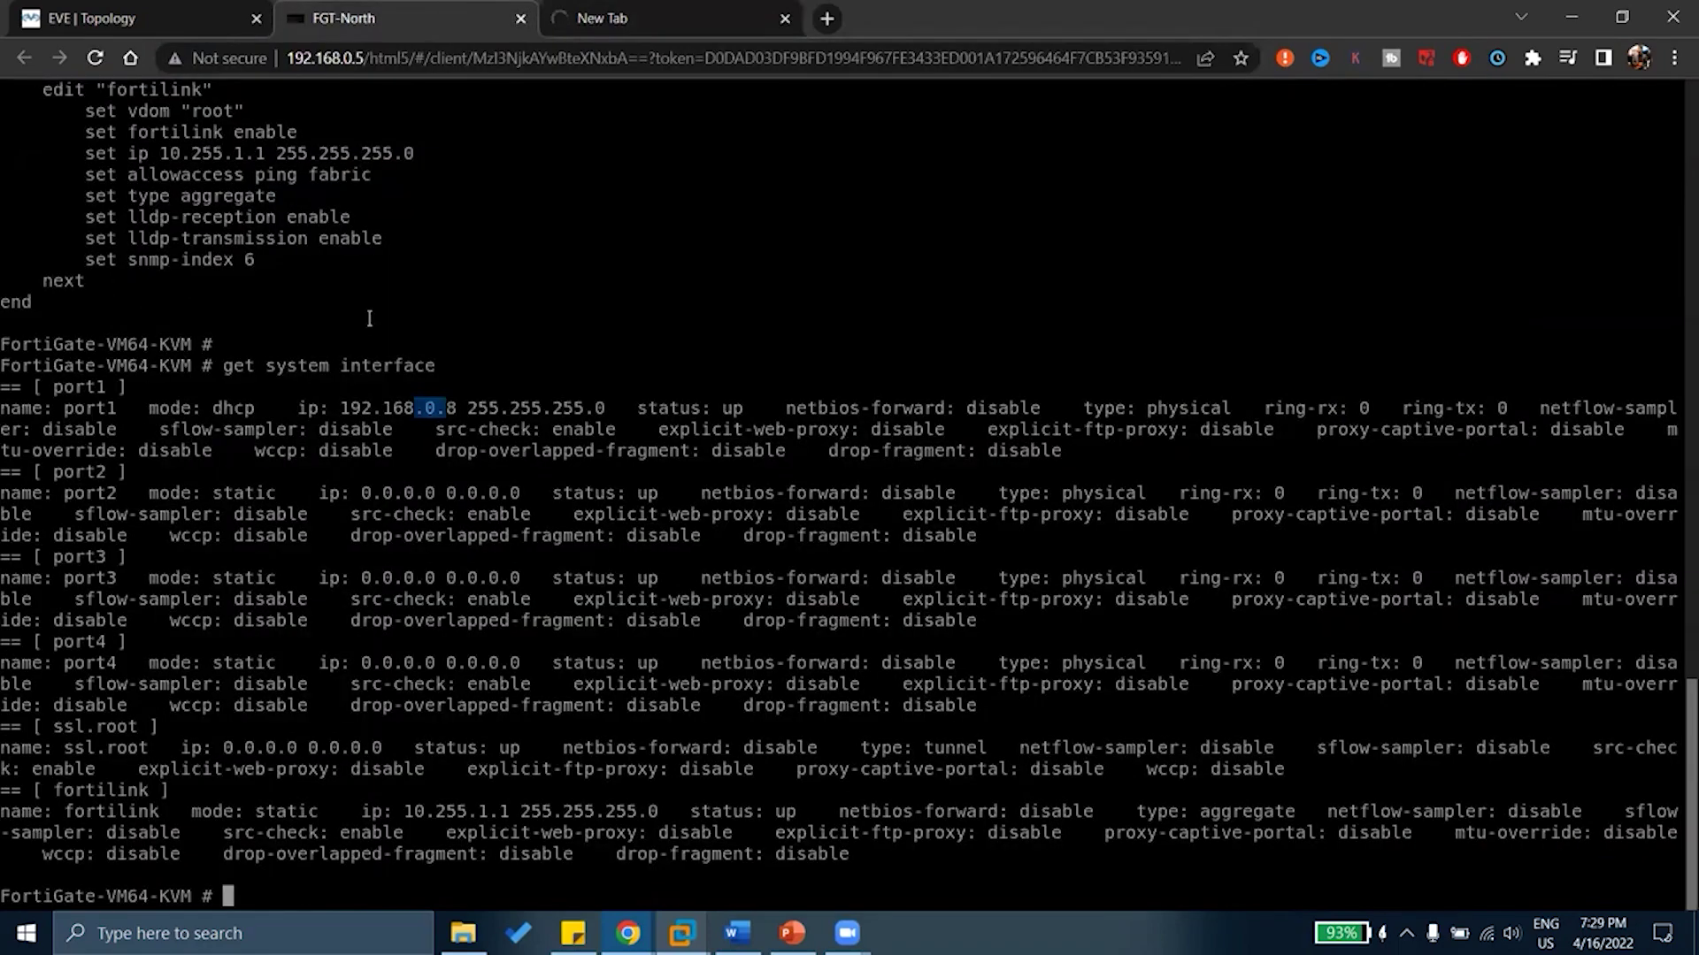
click(630, 10)
click(334, 8)
drag(88, 429, 1221, 451)
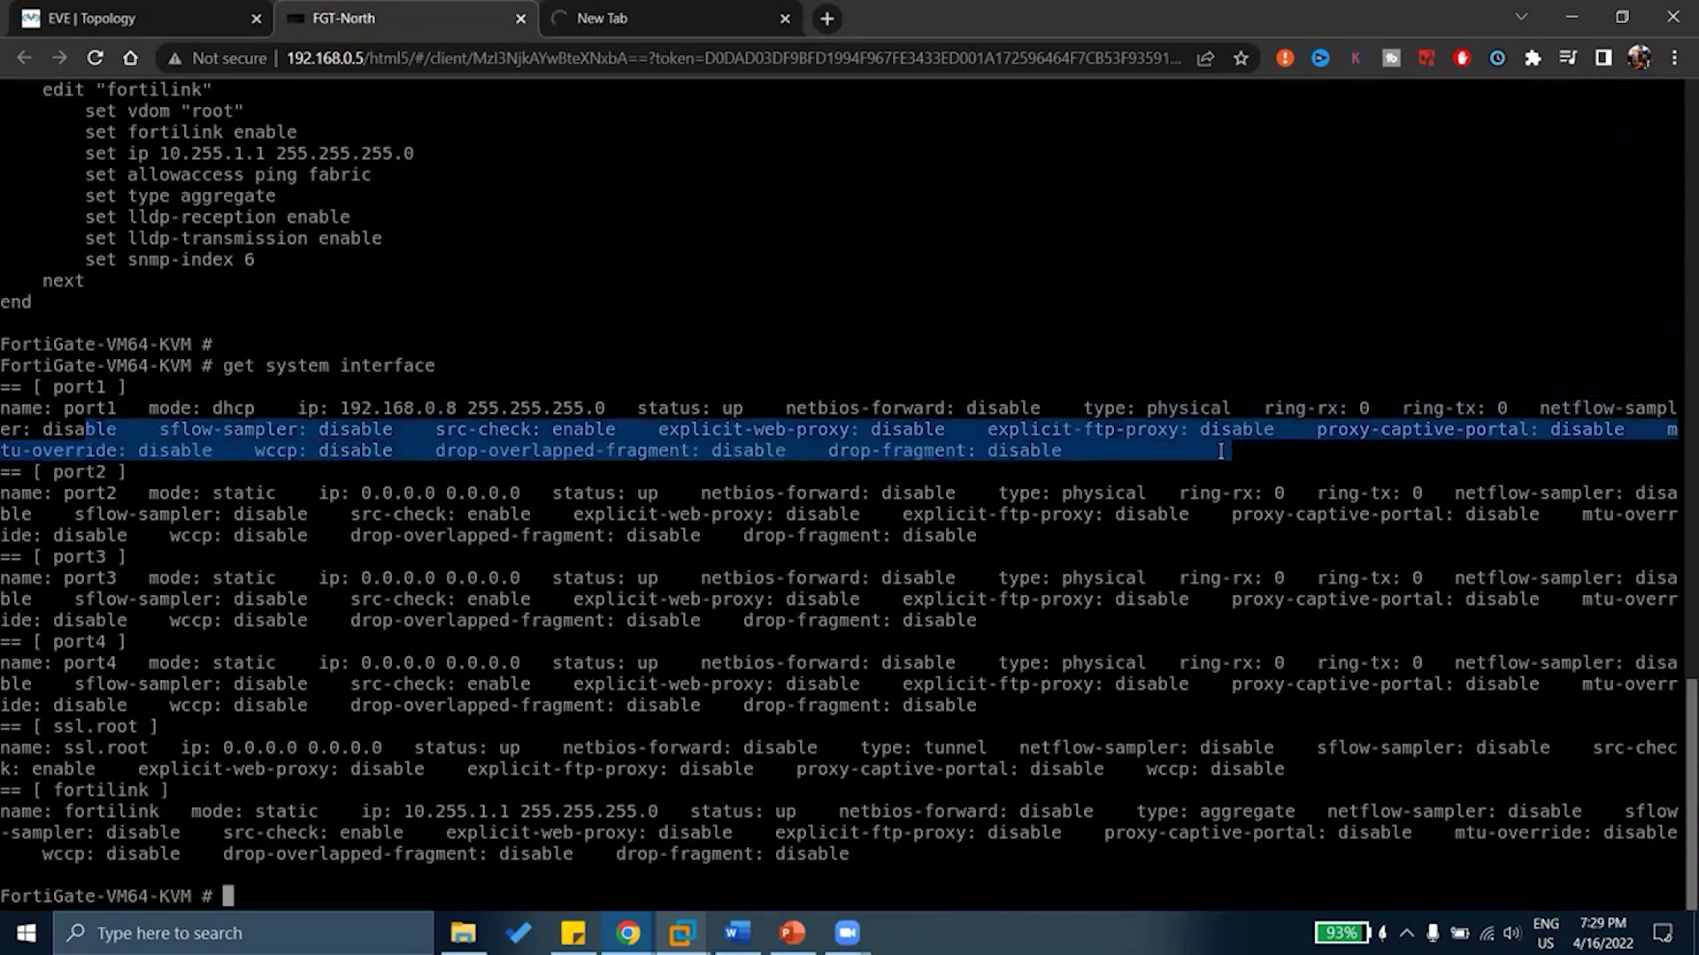
click(524, 473)
drag(492, 409, 718, 431)
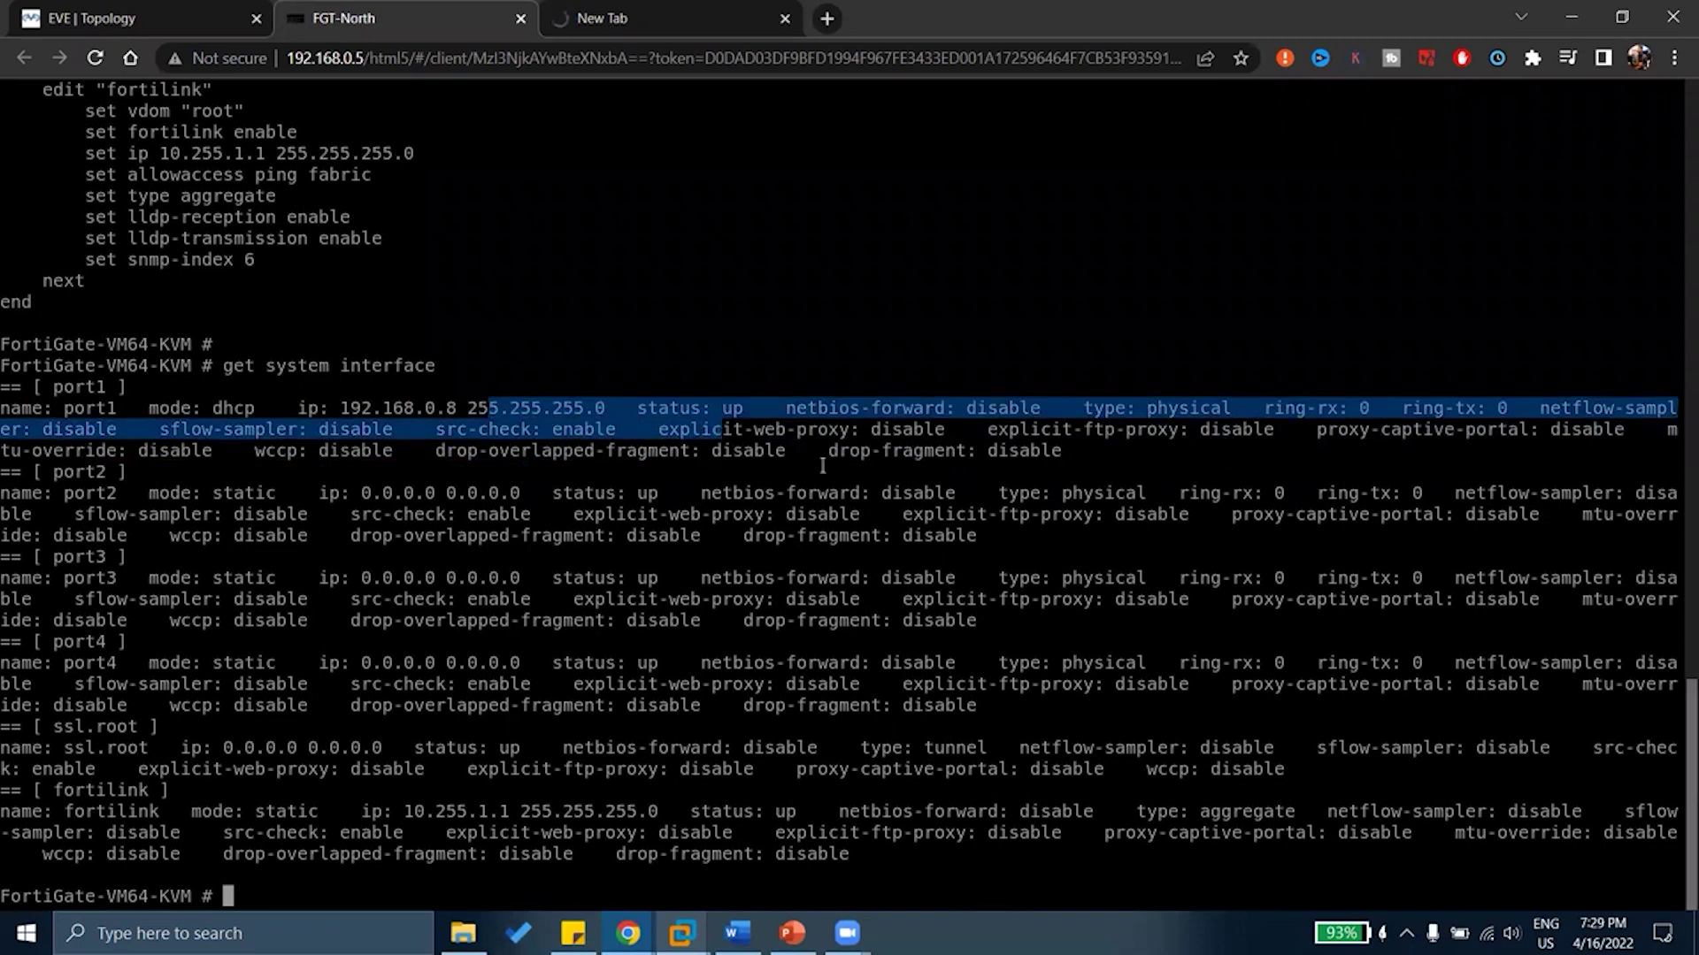
drag(825, 471, 919, 452)
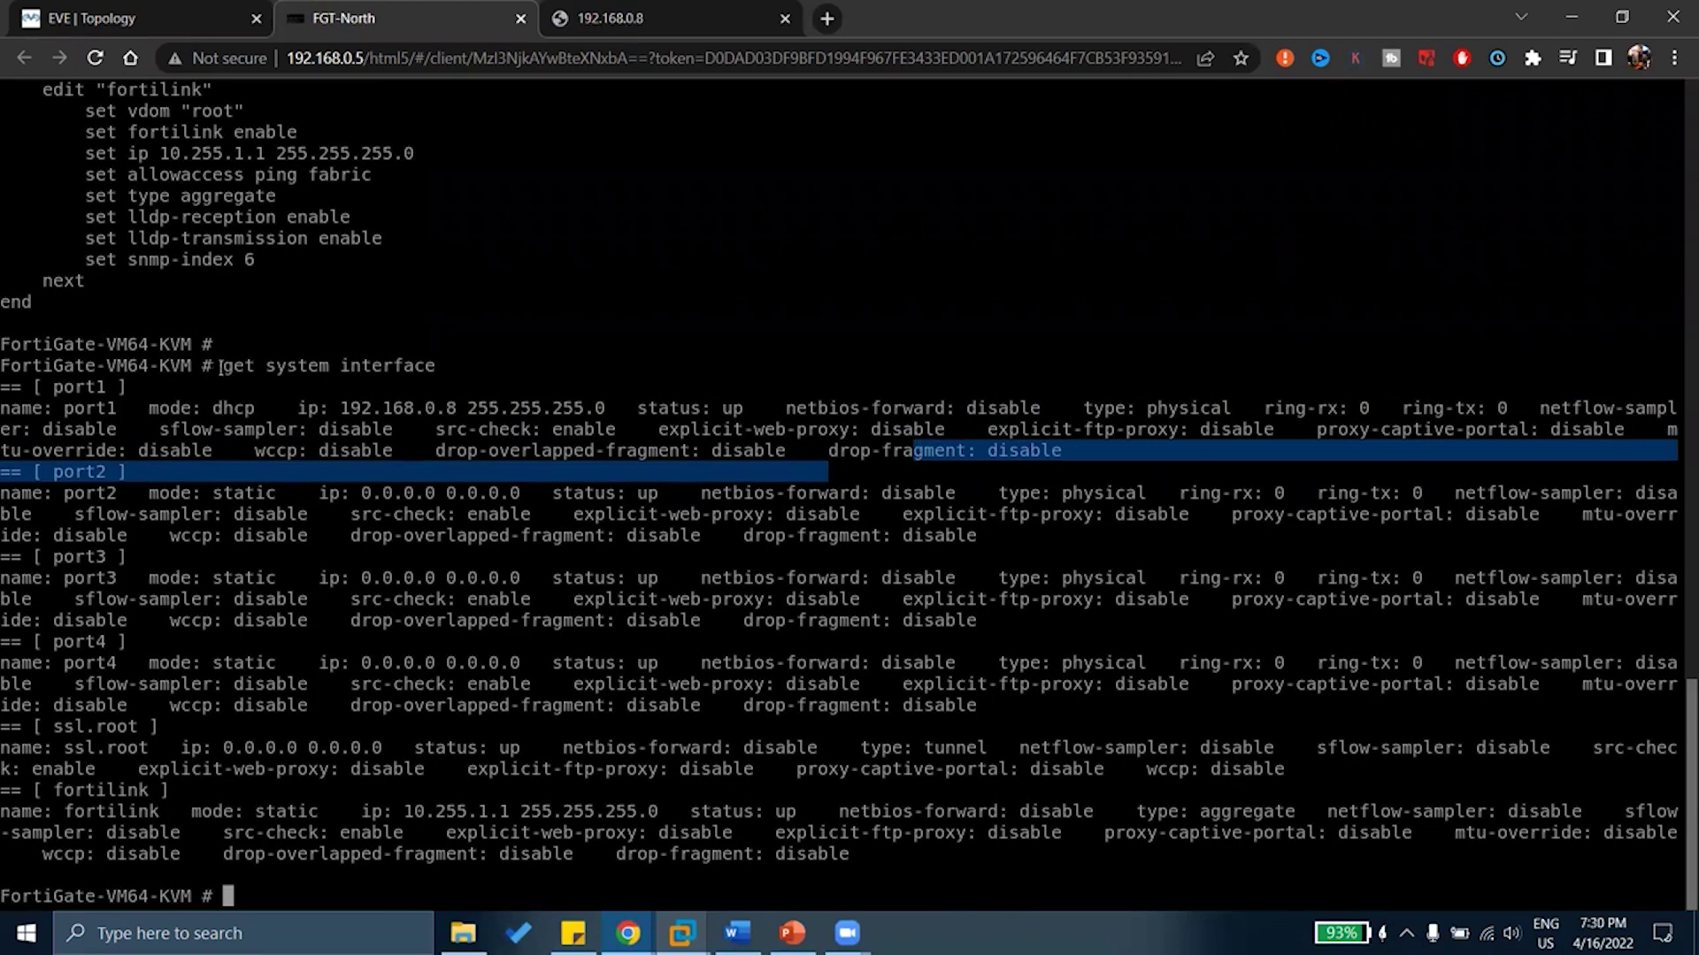
drag(221, 367, 261, 370)
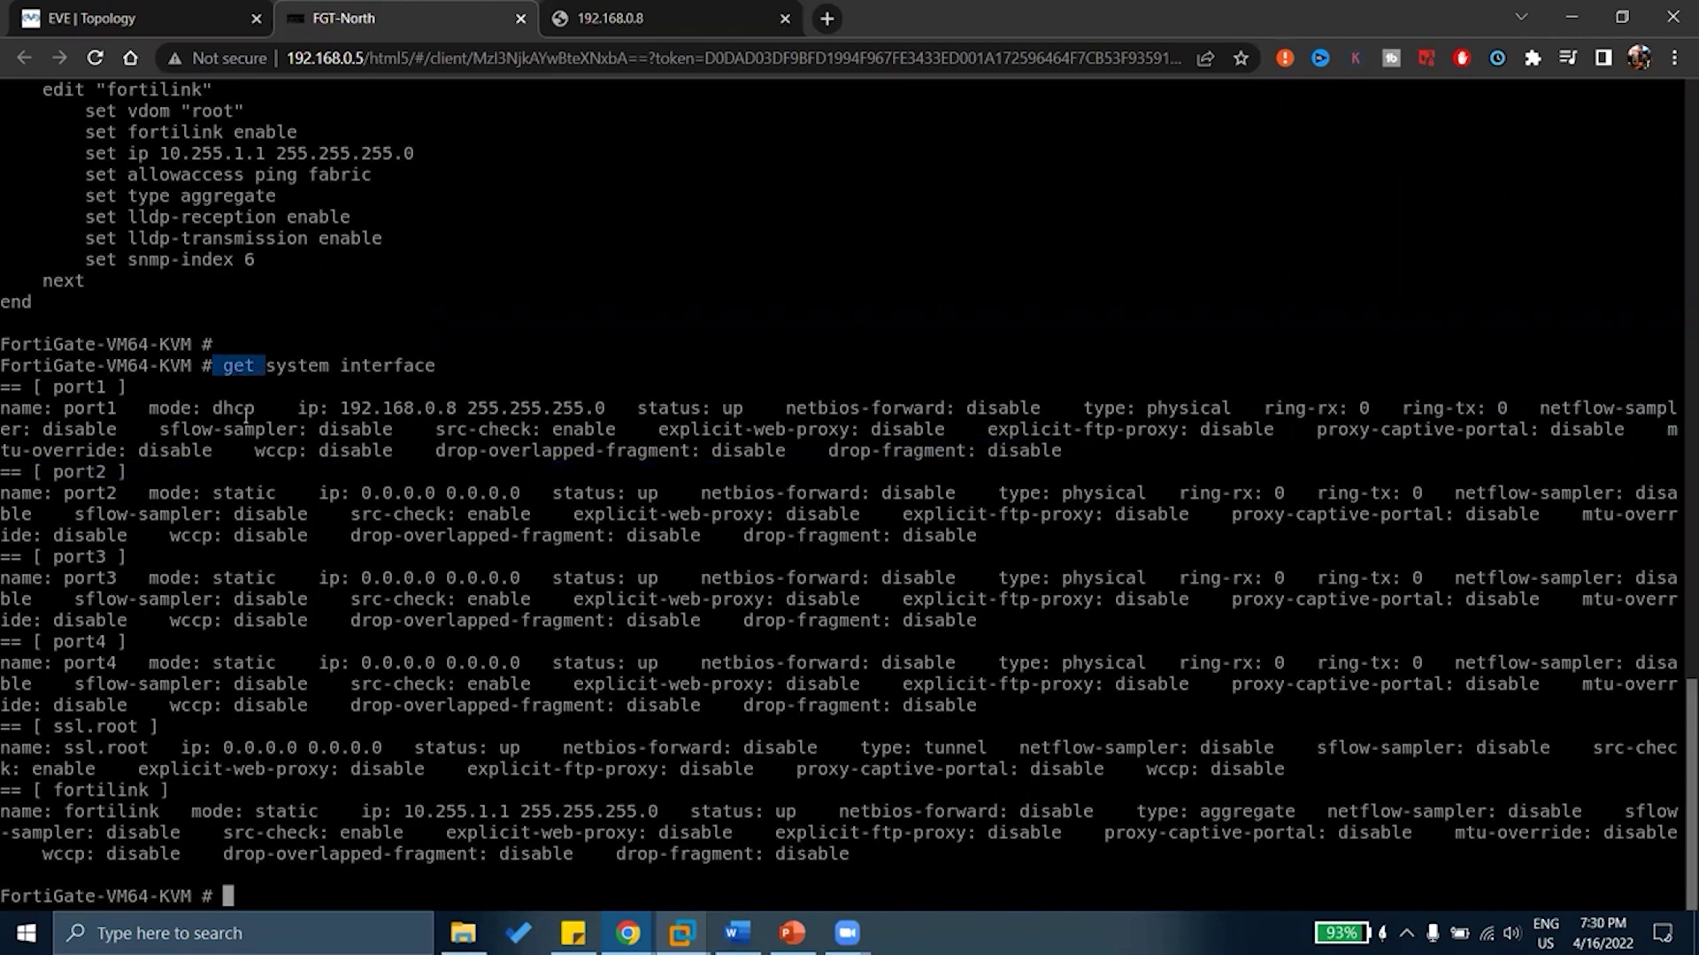
scroll(245, 417, up, 17)
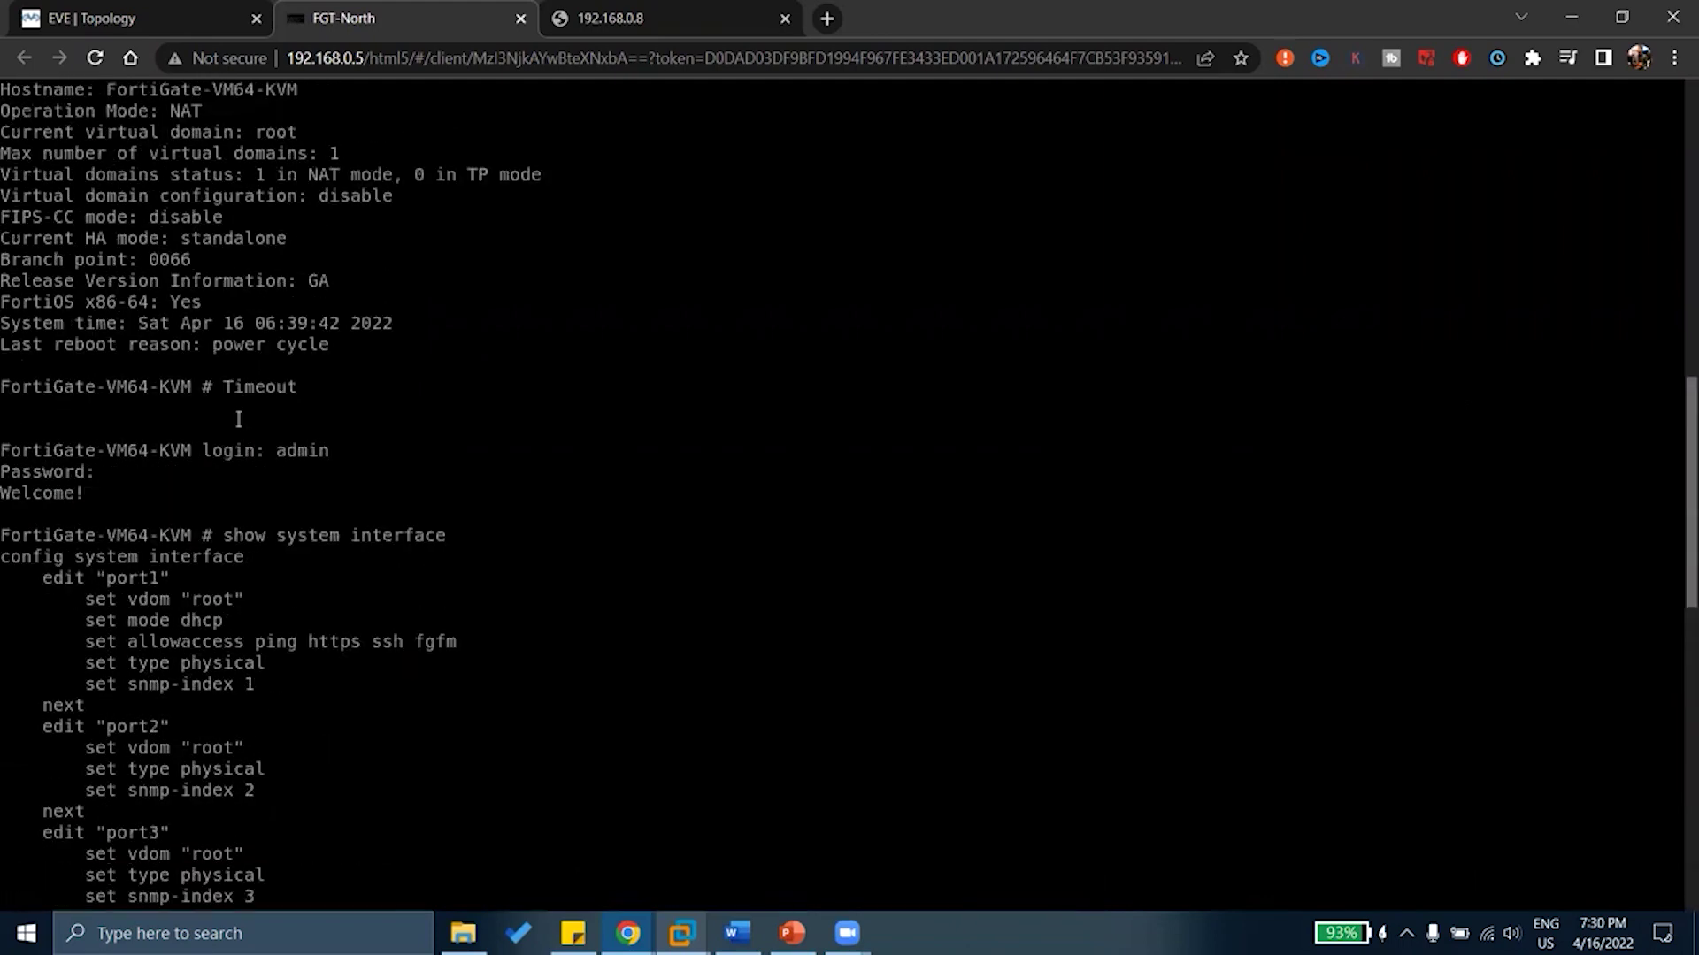
drag(224, 535, 441, 529)
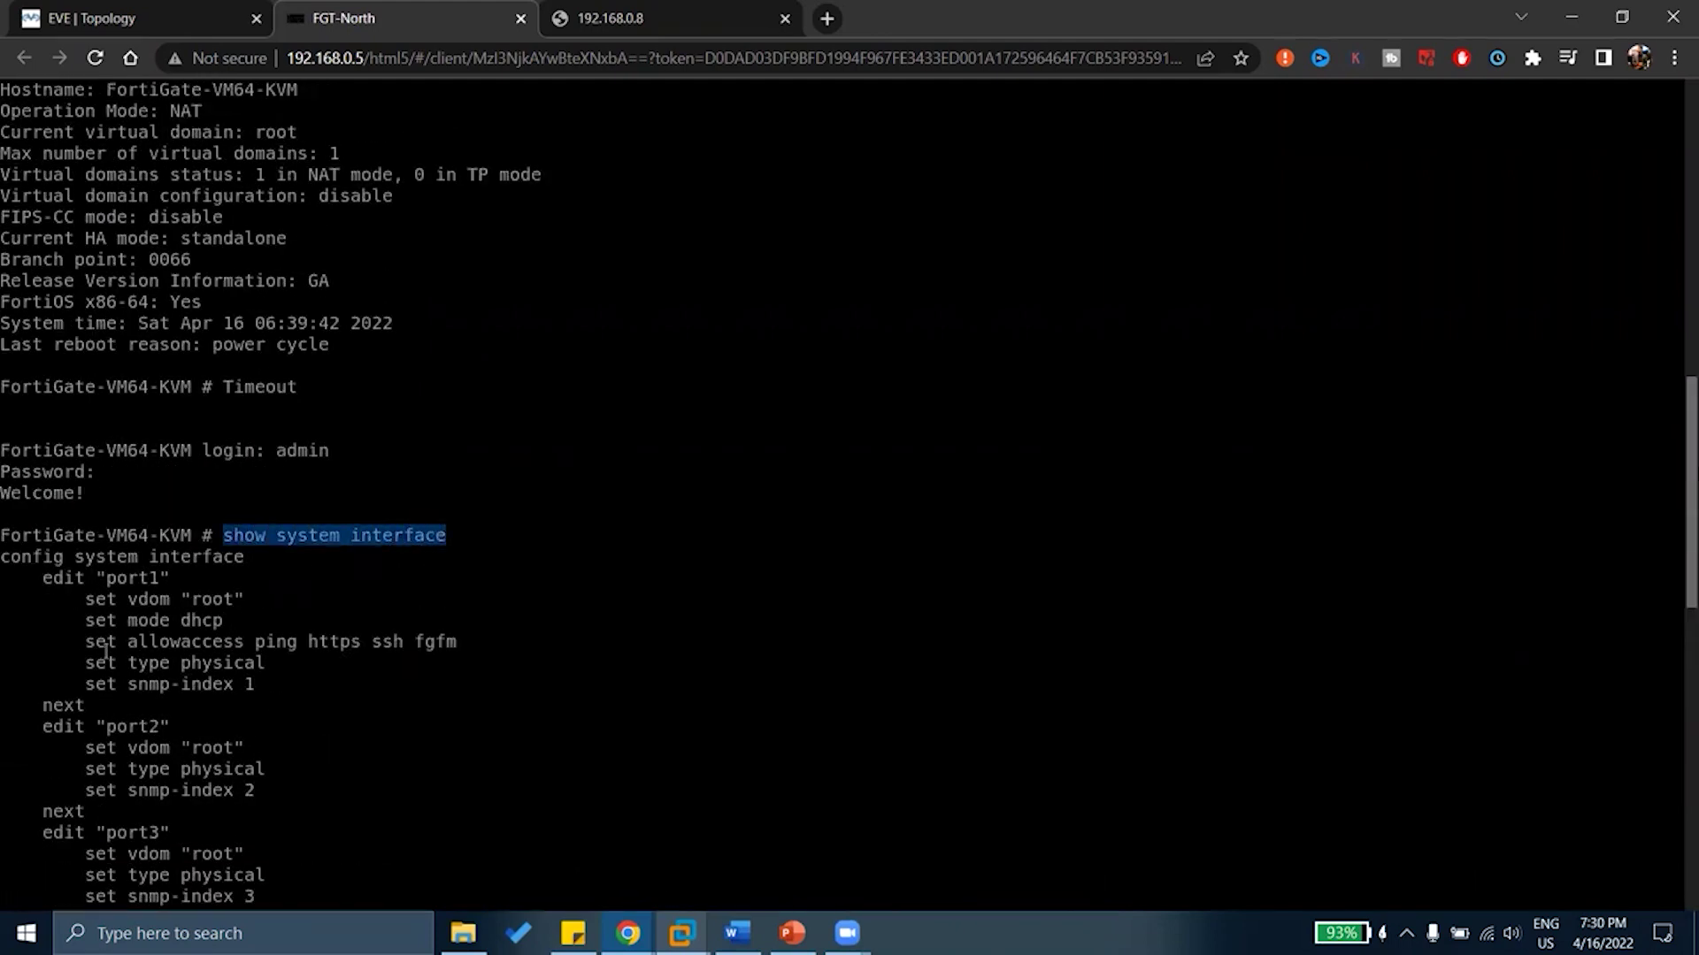
drag(107, 642, 435, 639)
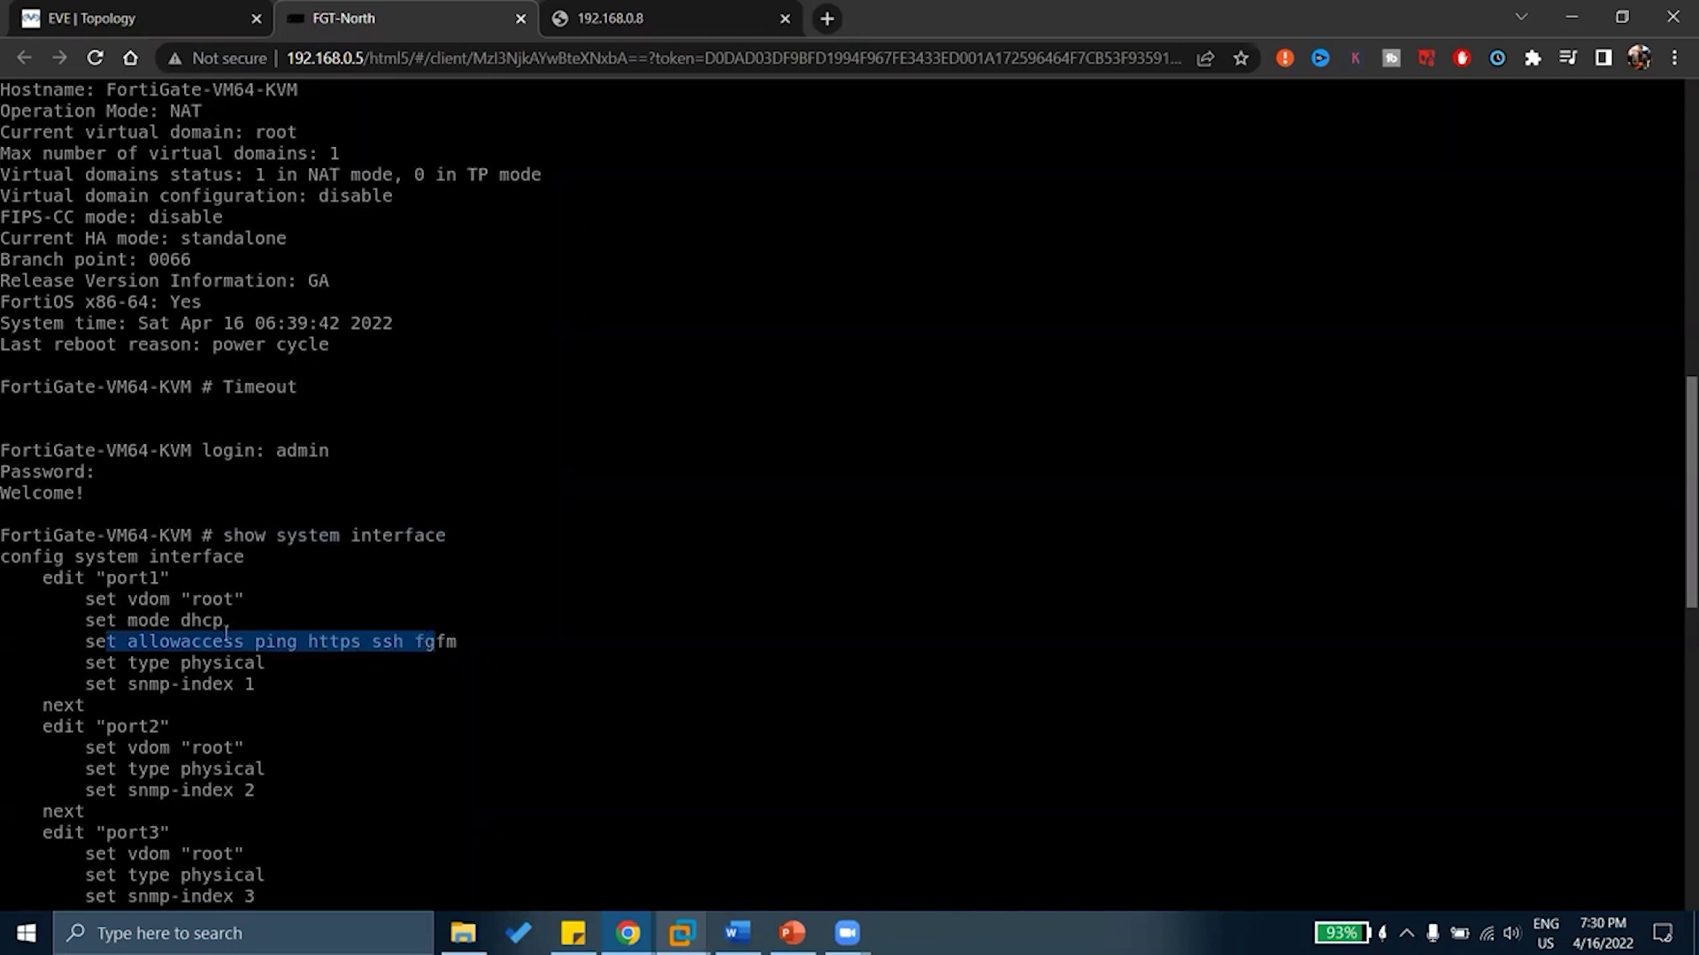
drag(213, 642, 371, 641)
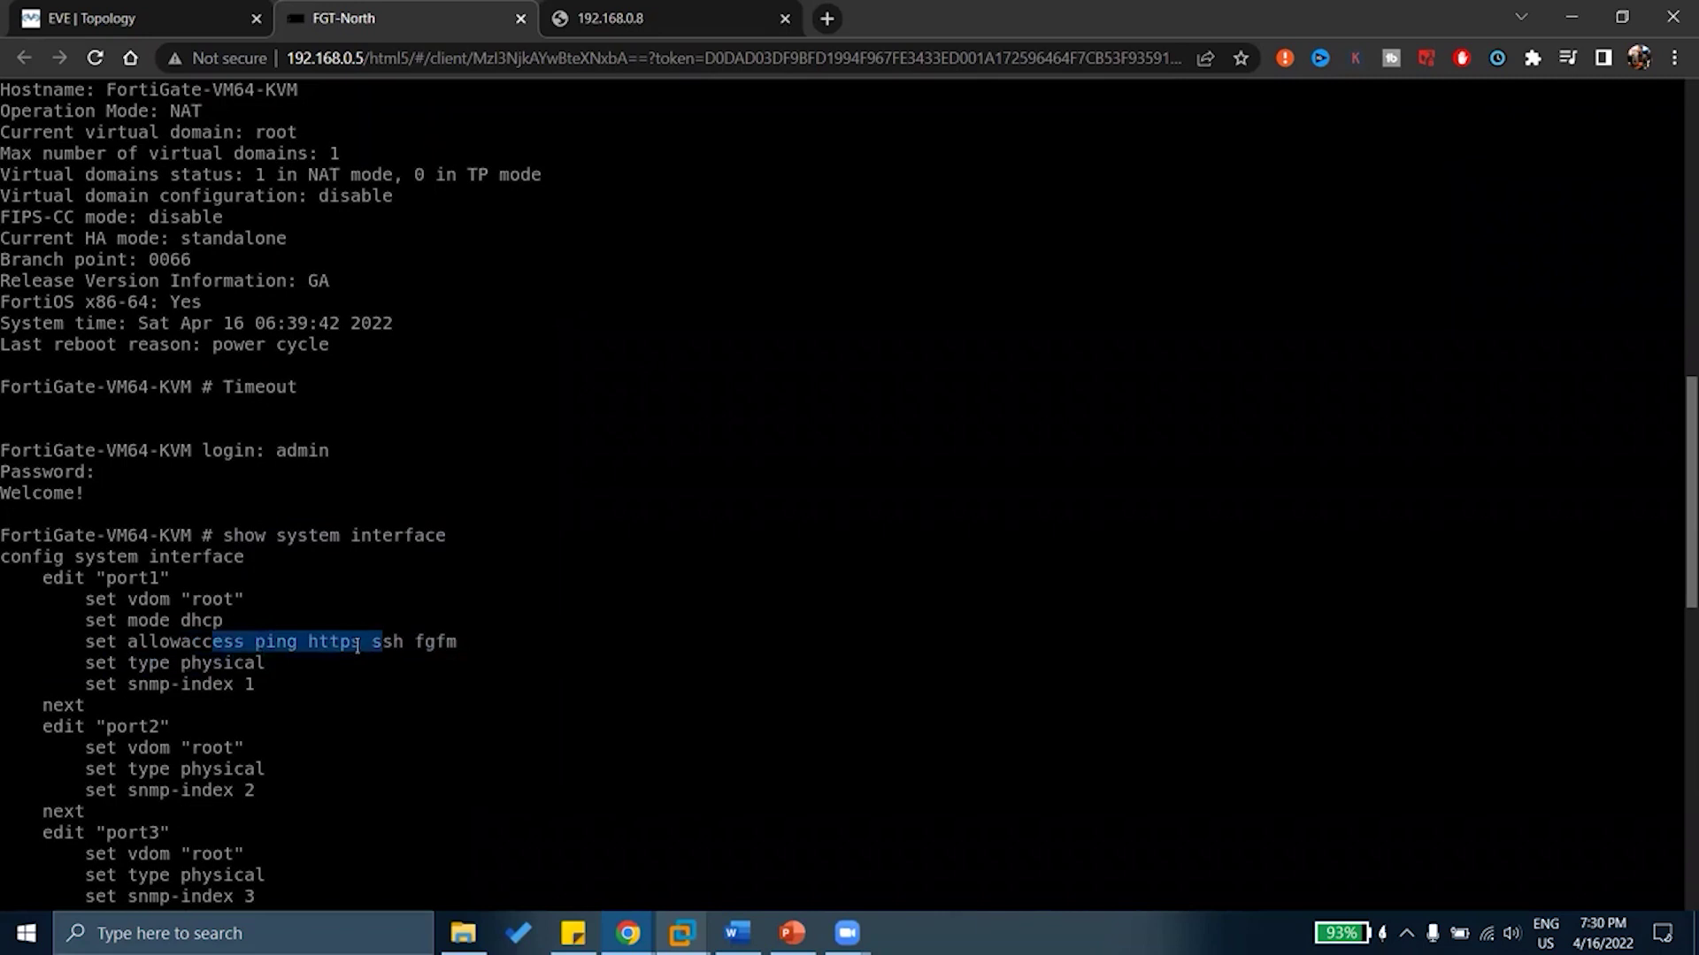
drag(301, 643, 370, 635)
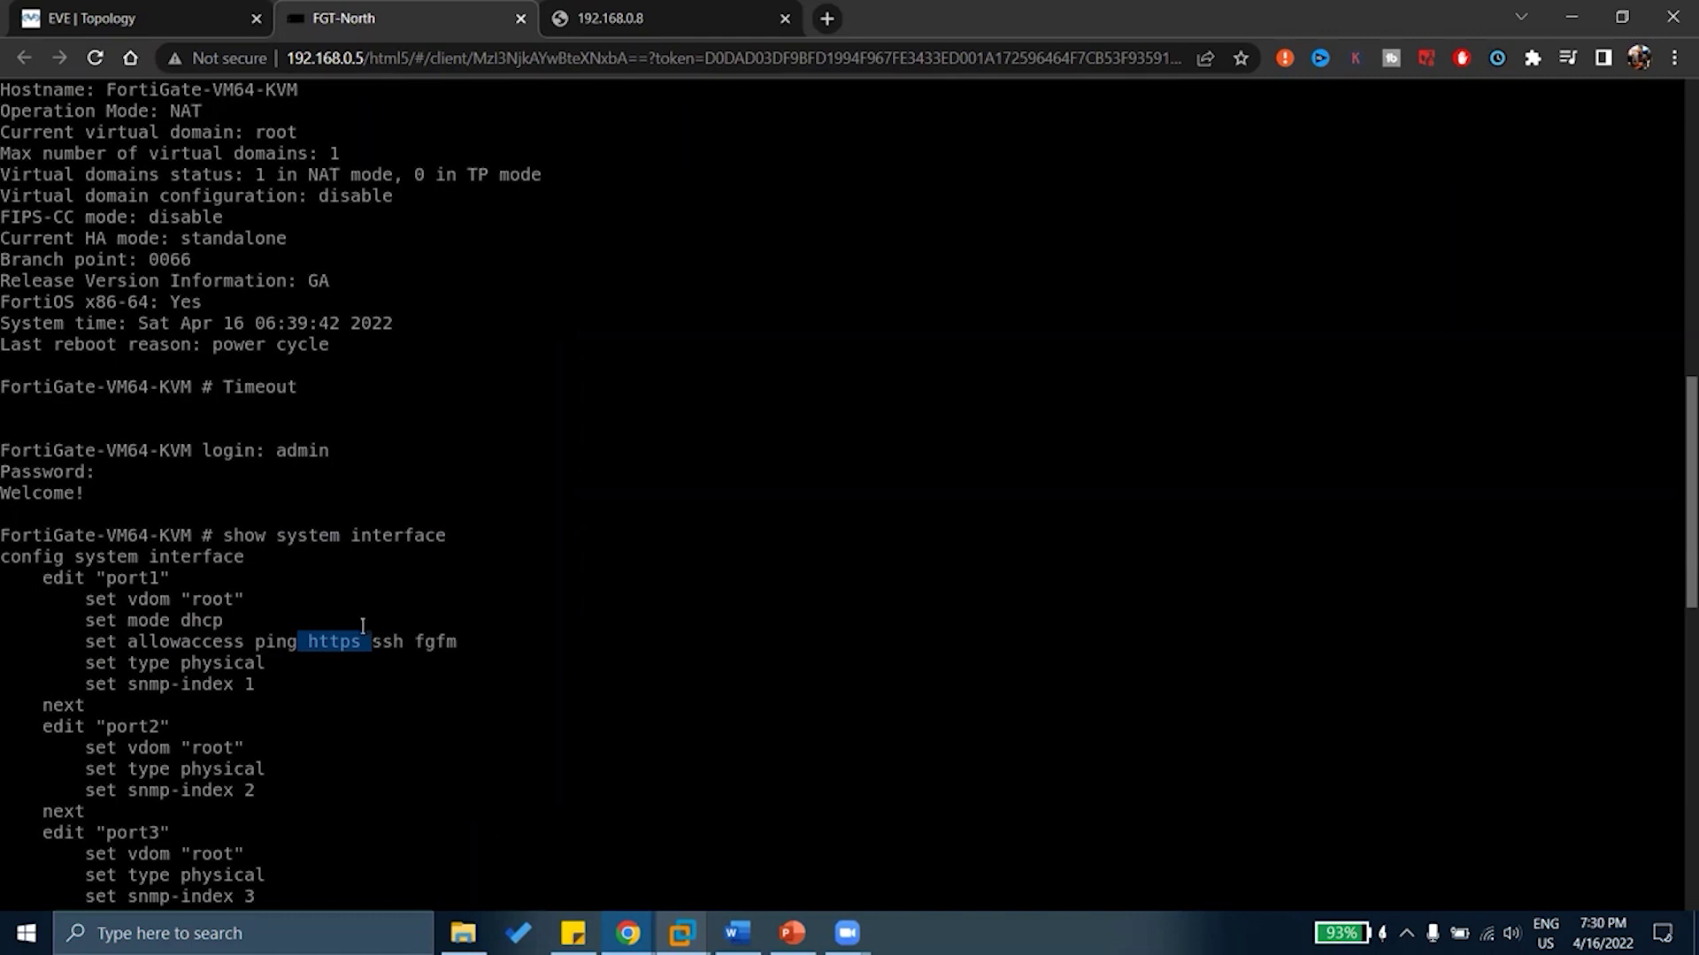
drag(228, 535, 352, 528)
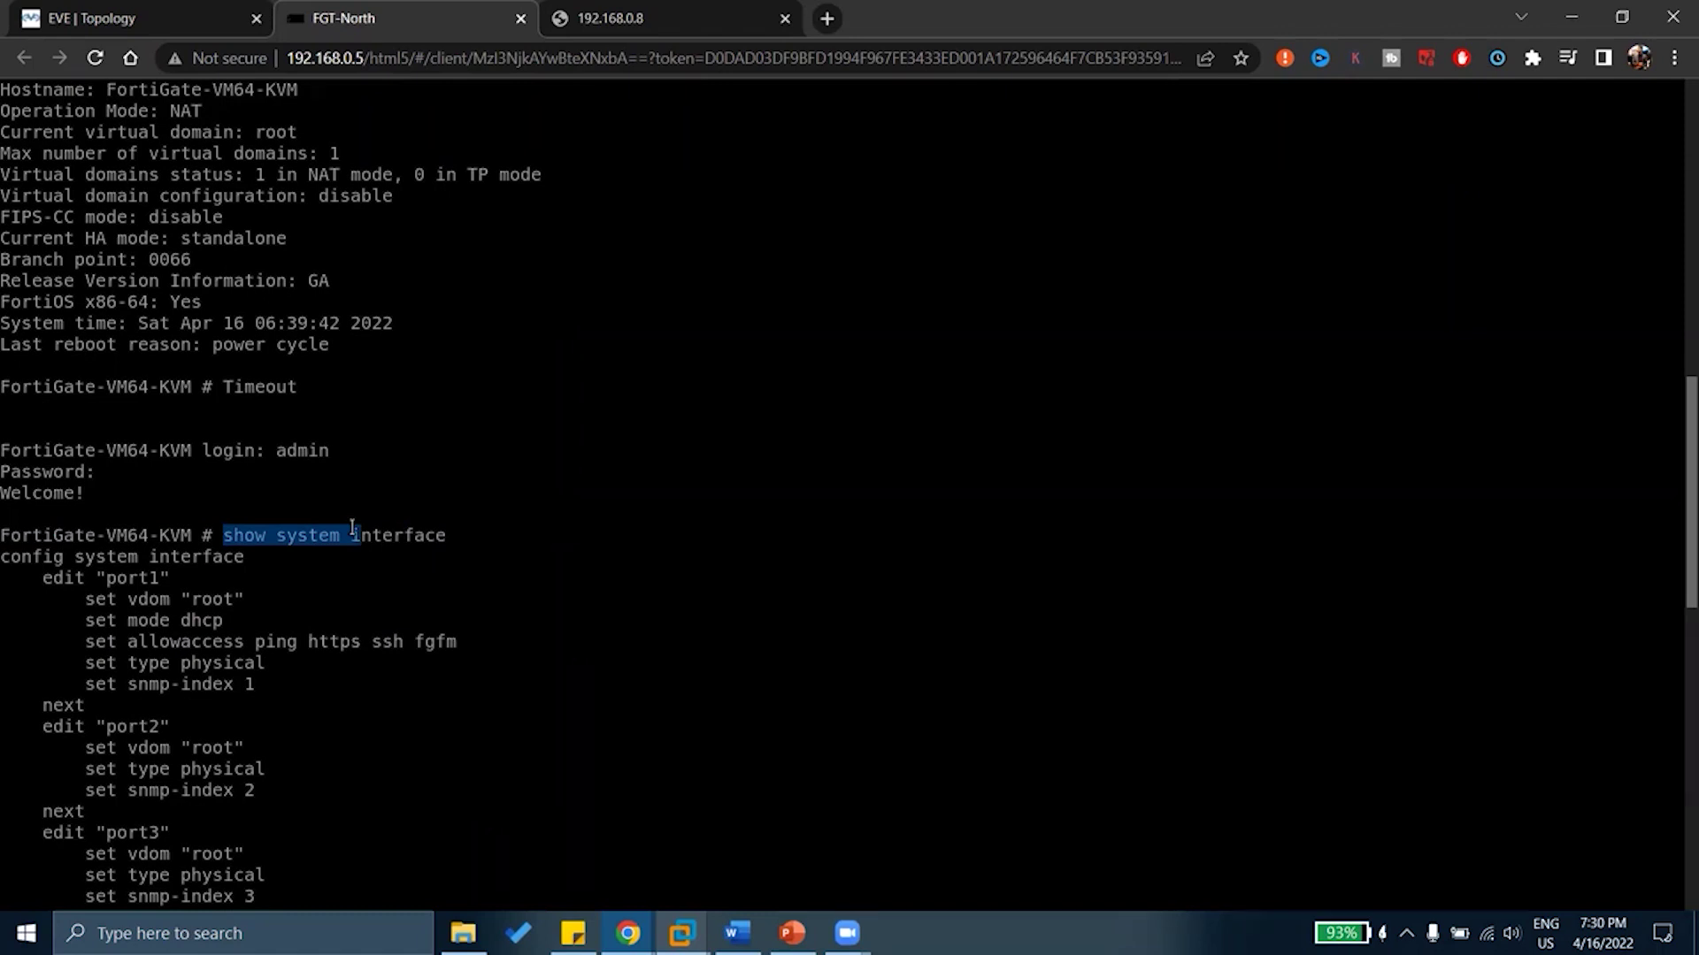
click(345, 599)
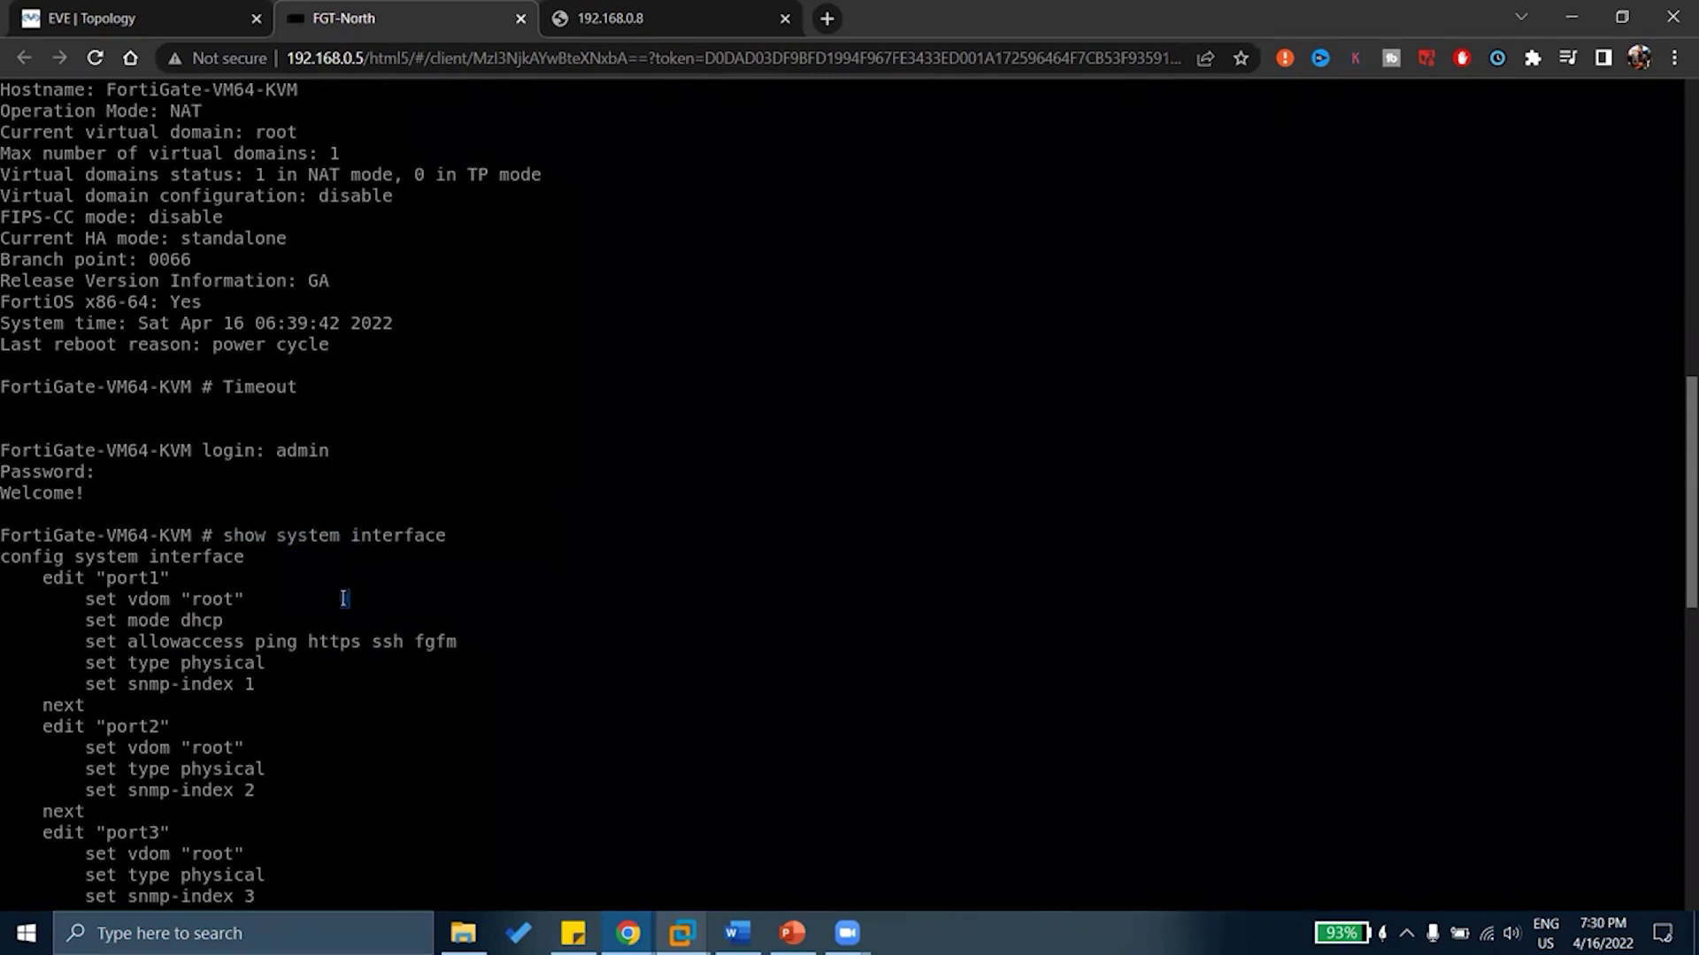
scroll(344, 599, down, 15)
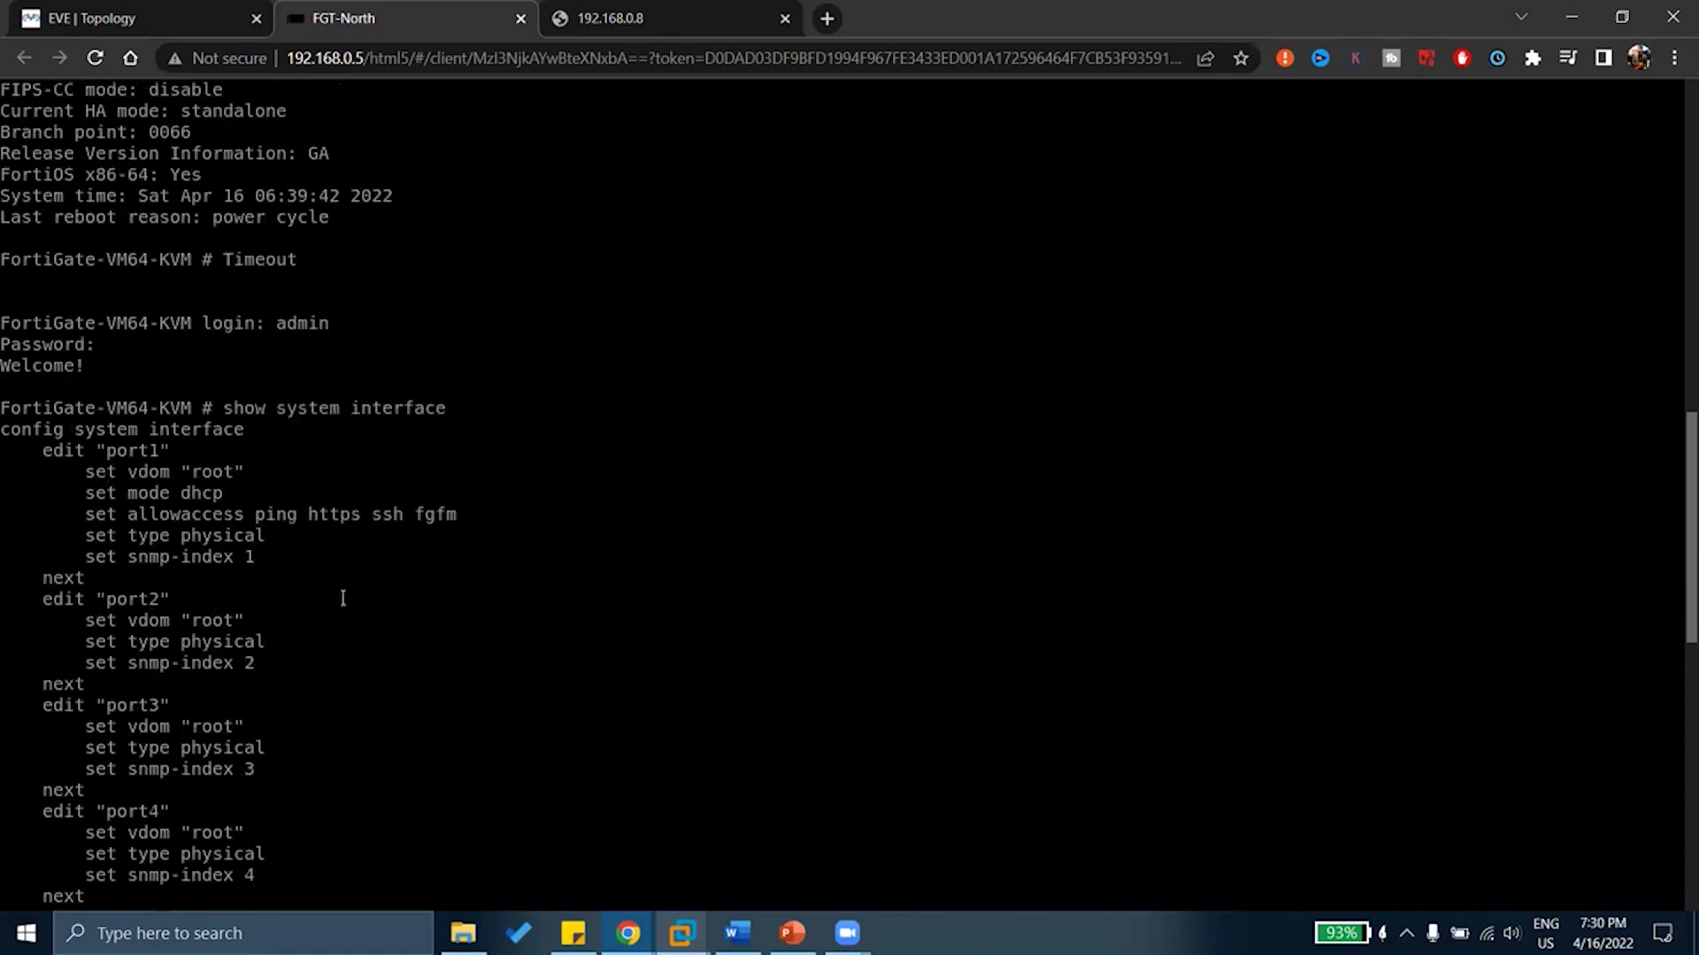
Rerun 'show system interface' and page through to the fortilink block
key(Return)
key(Return)
key(Return)
key(Return)
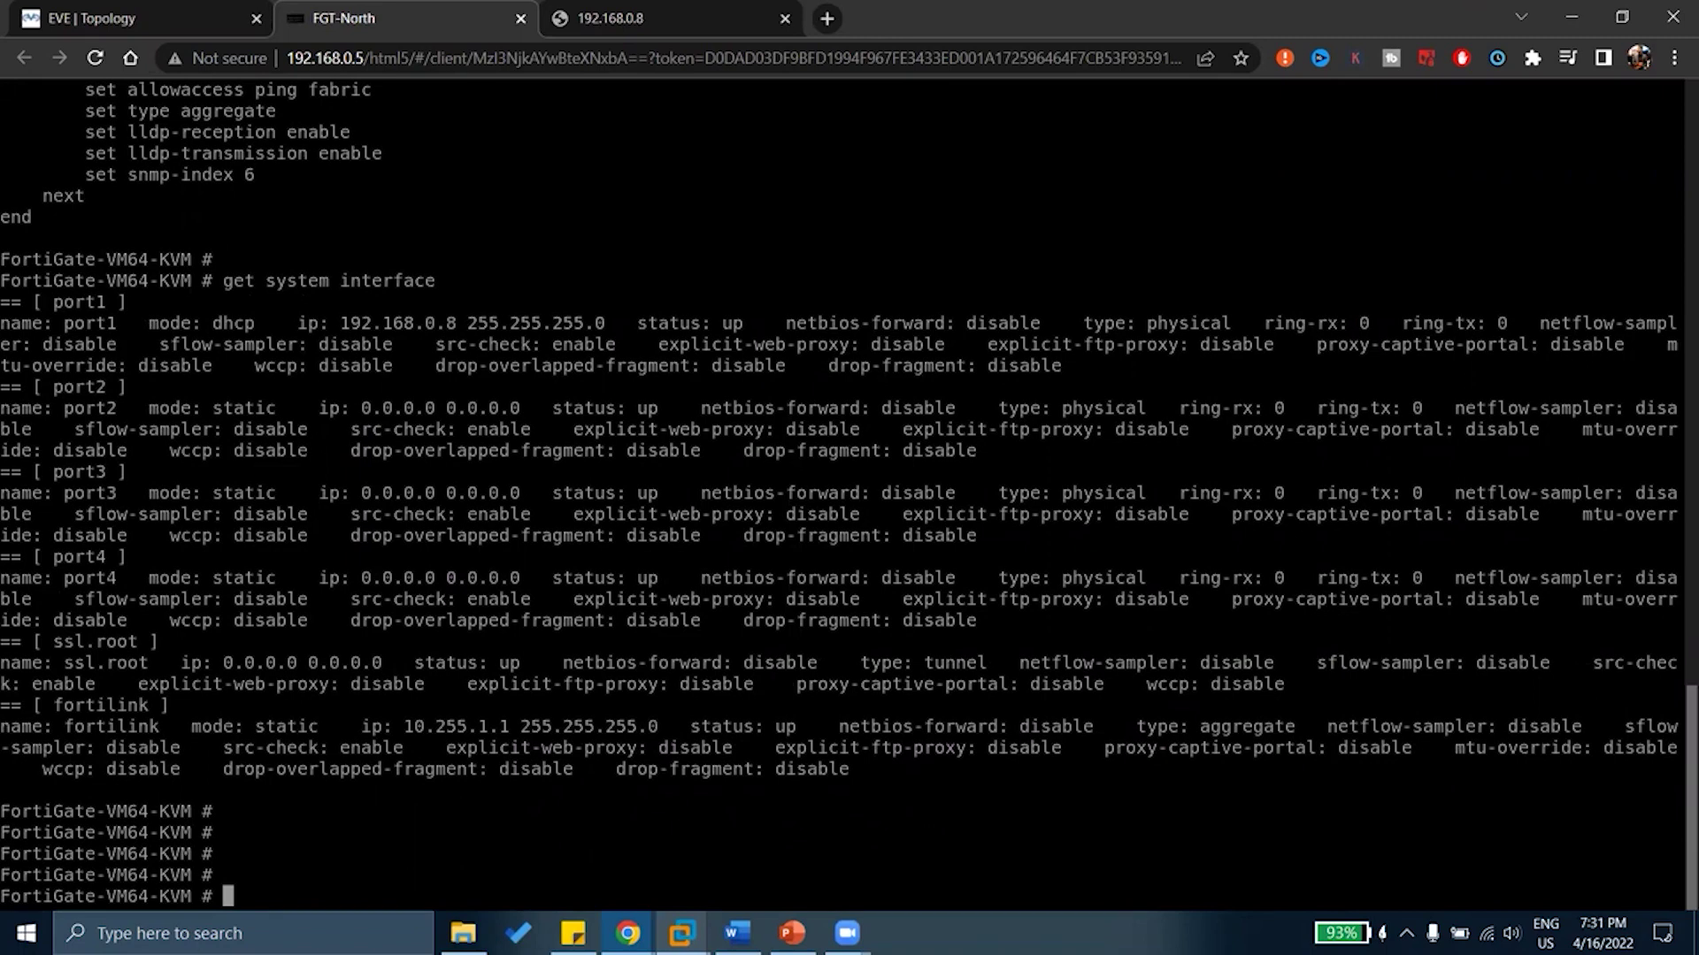
scroll(343, 599, up, 15)
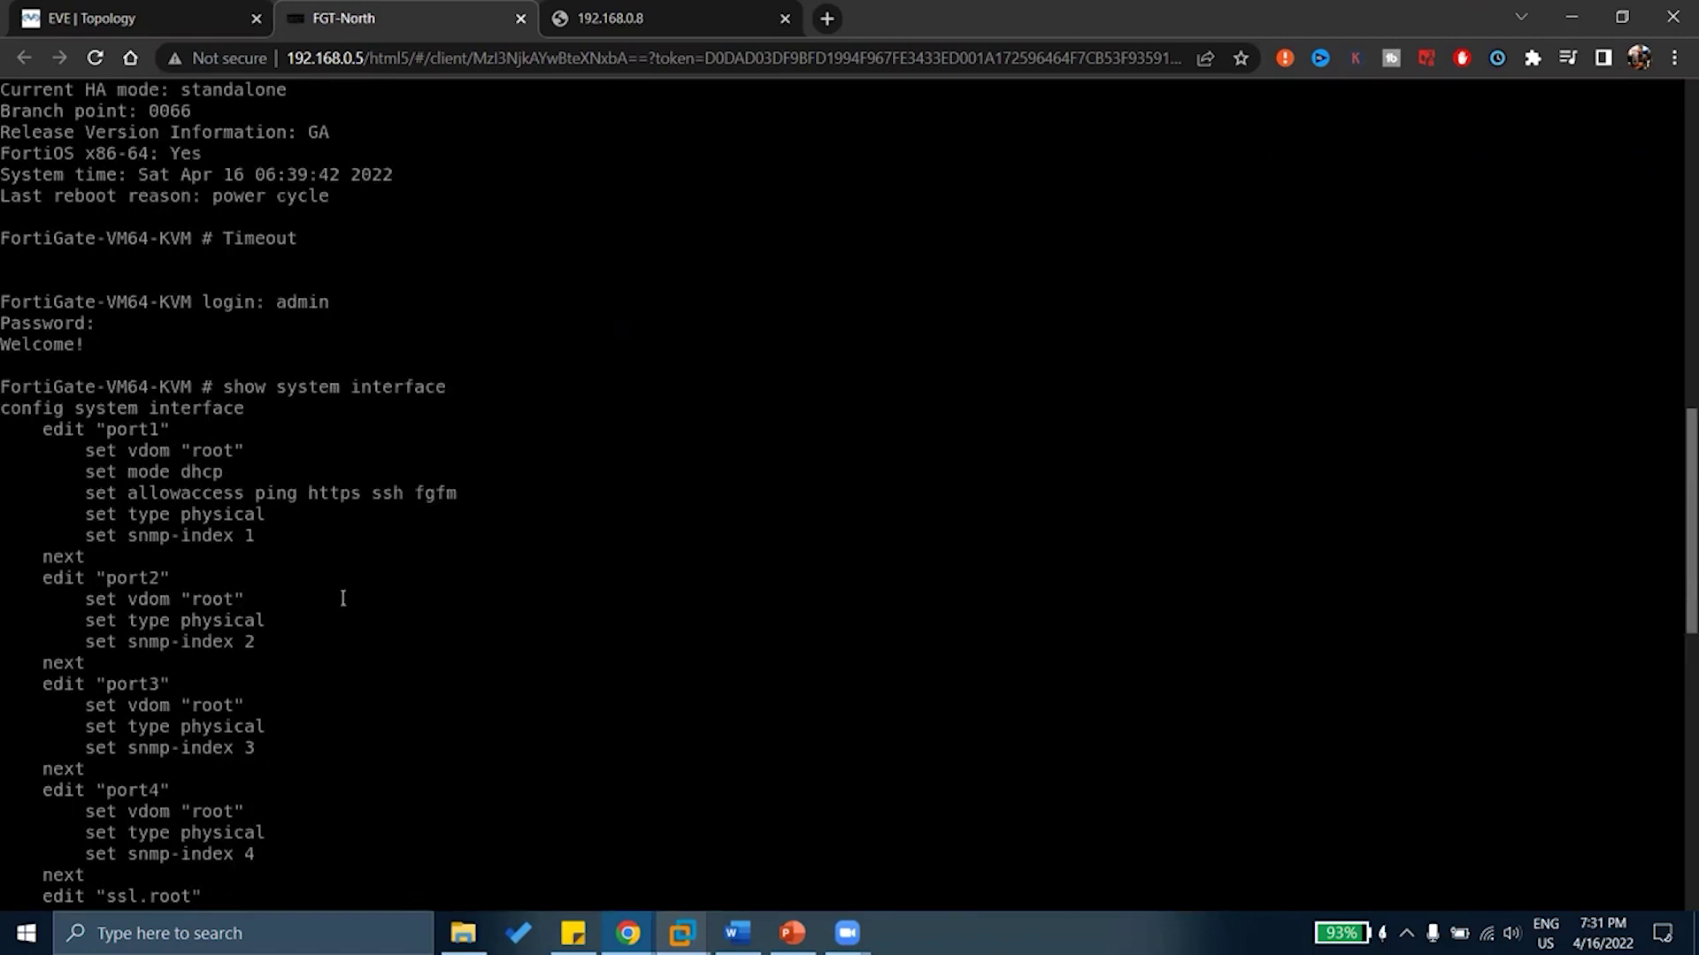
scroll(343, 599, down, 15)
text(show )
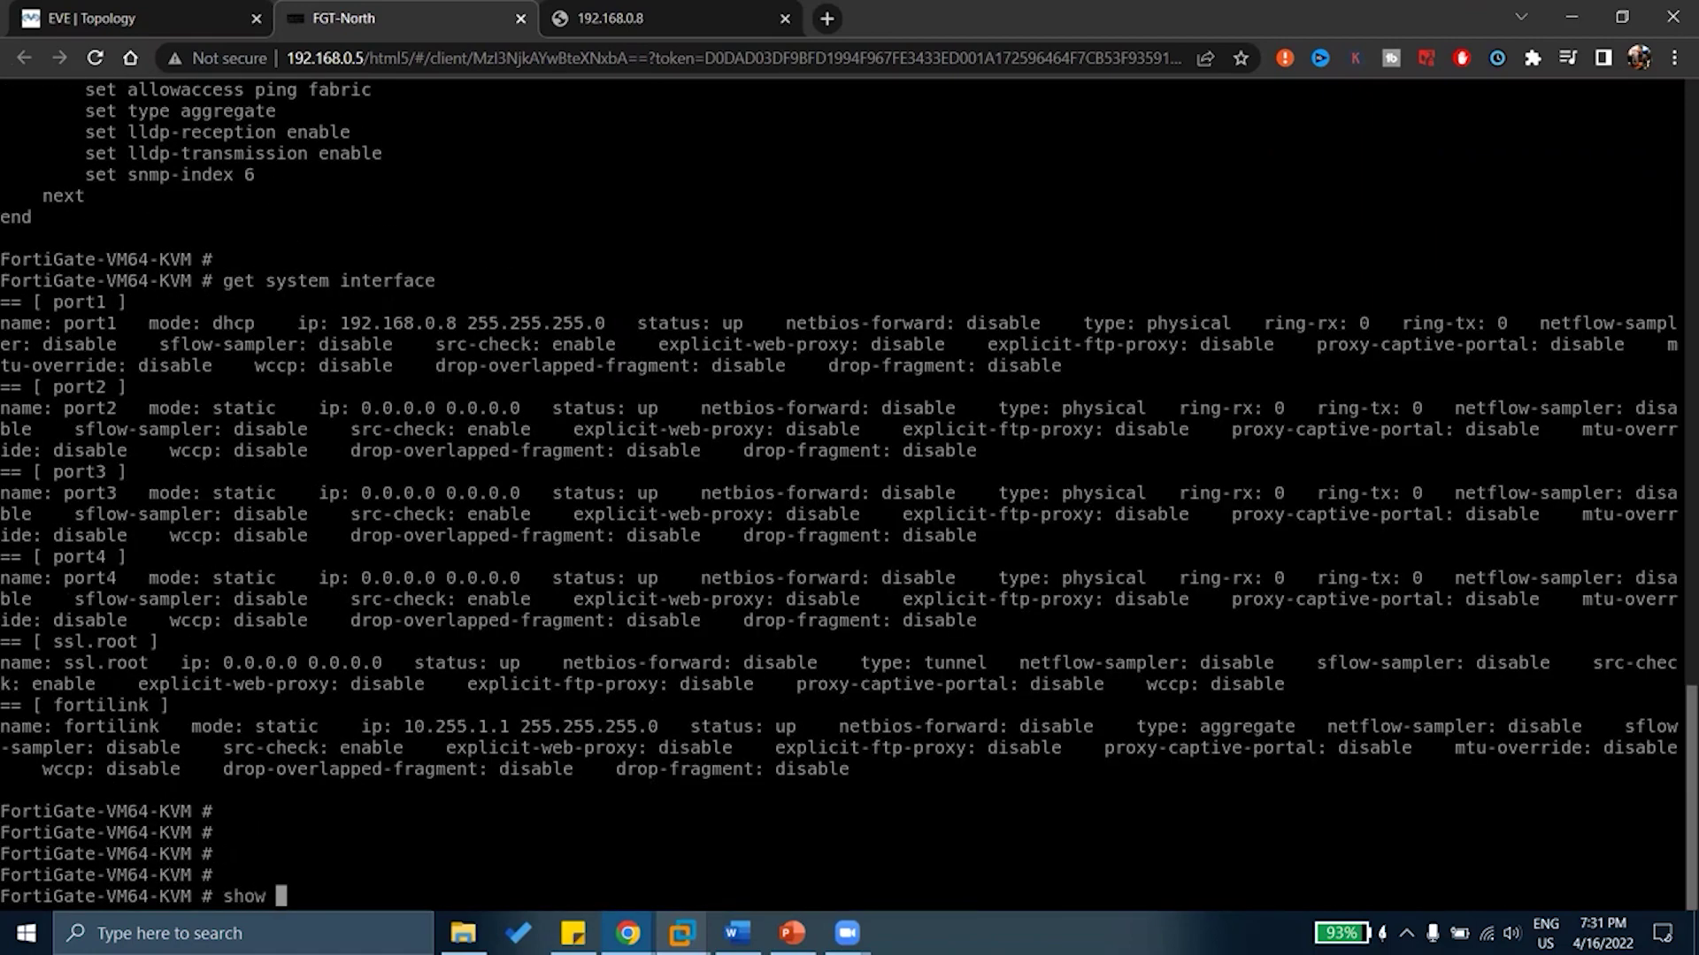
text(system interface)
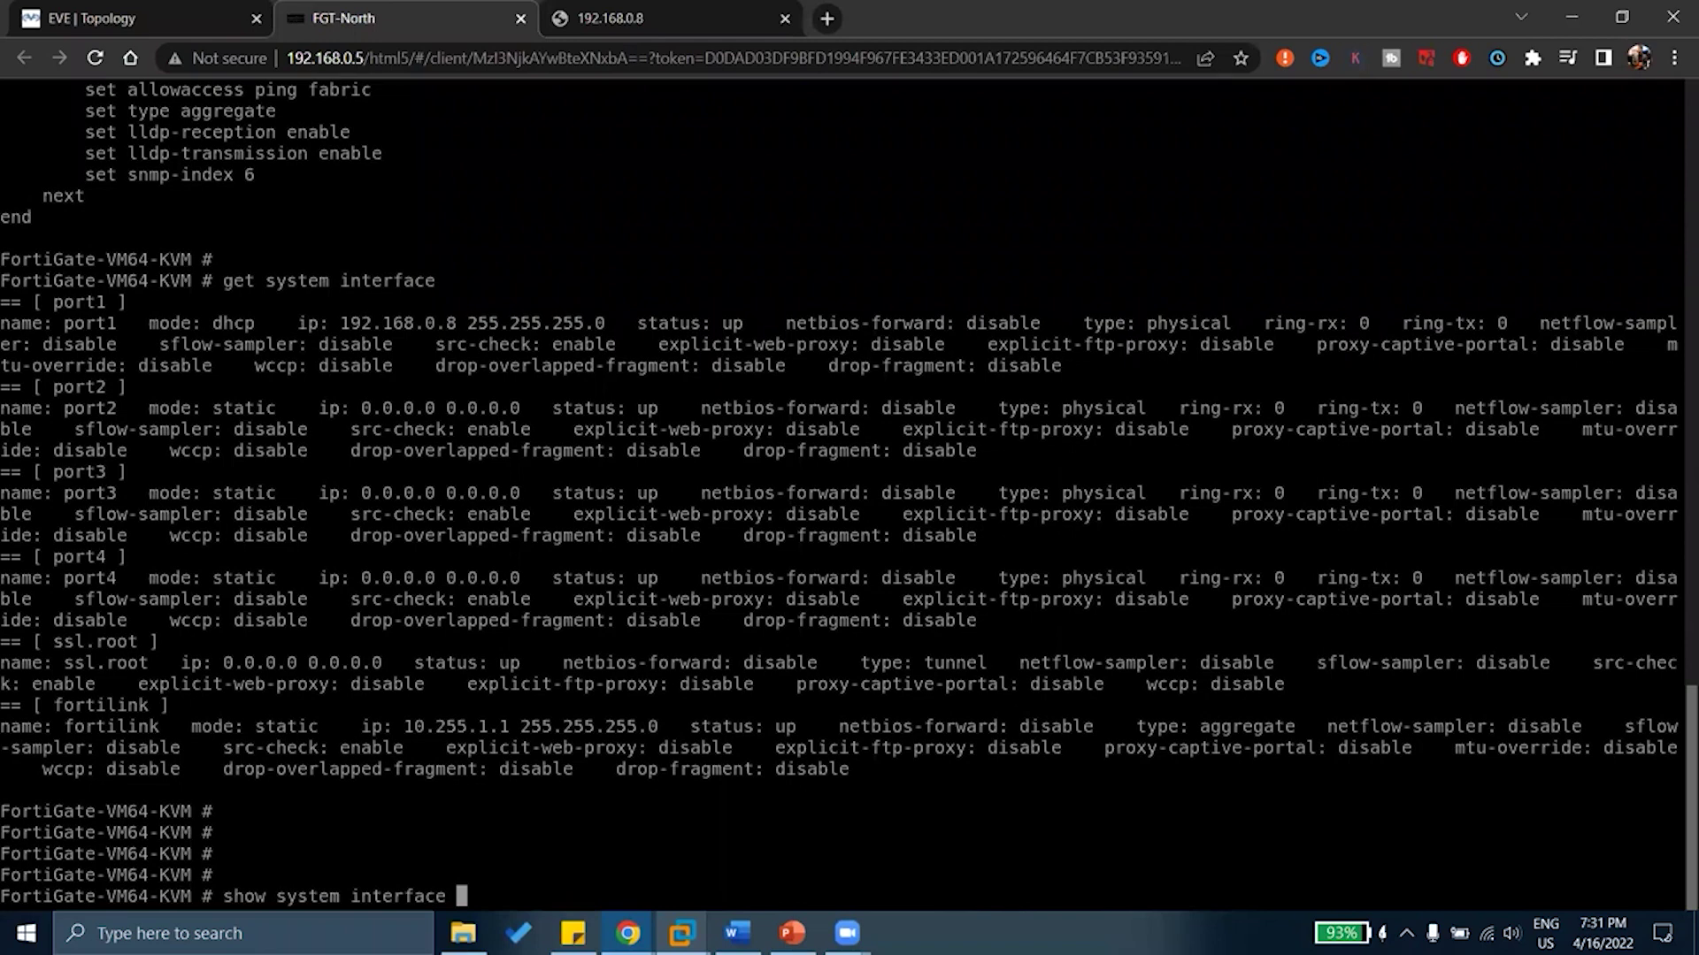
key(Return)
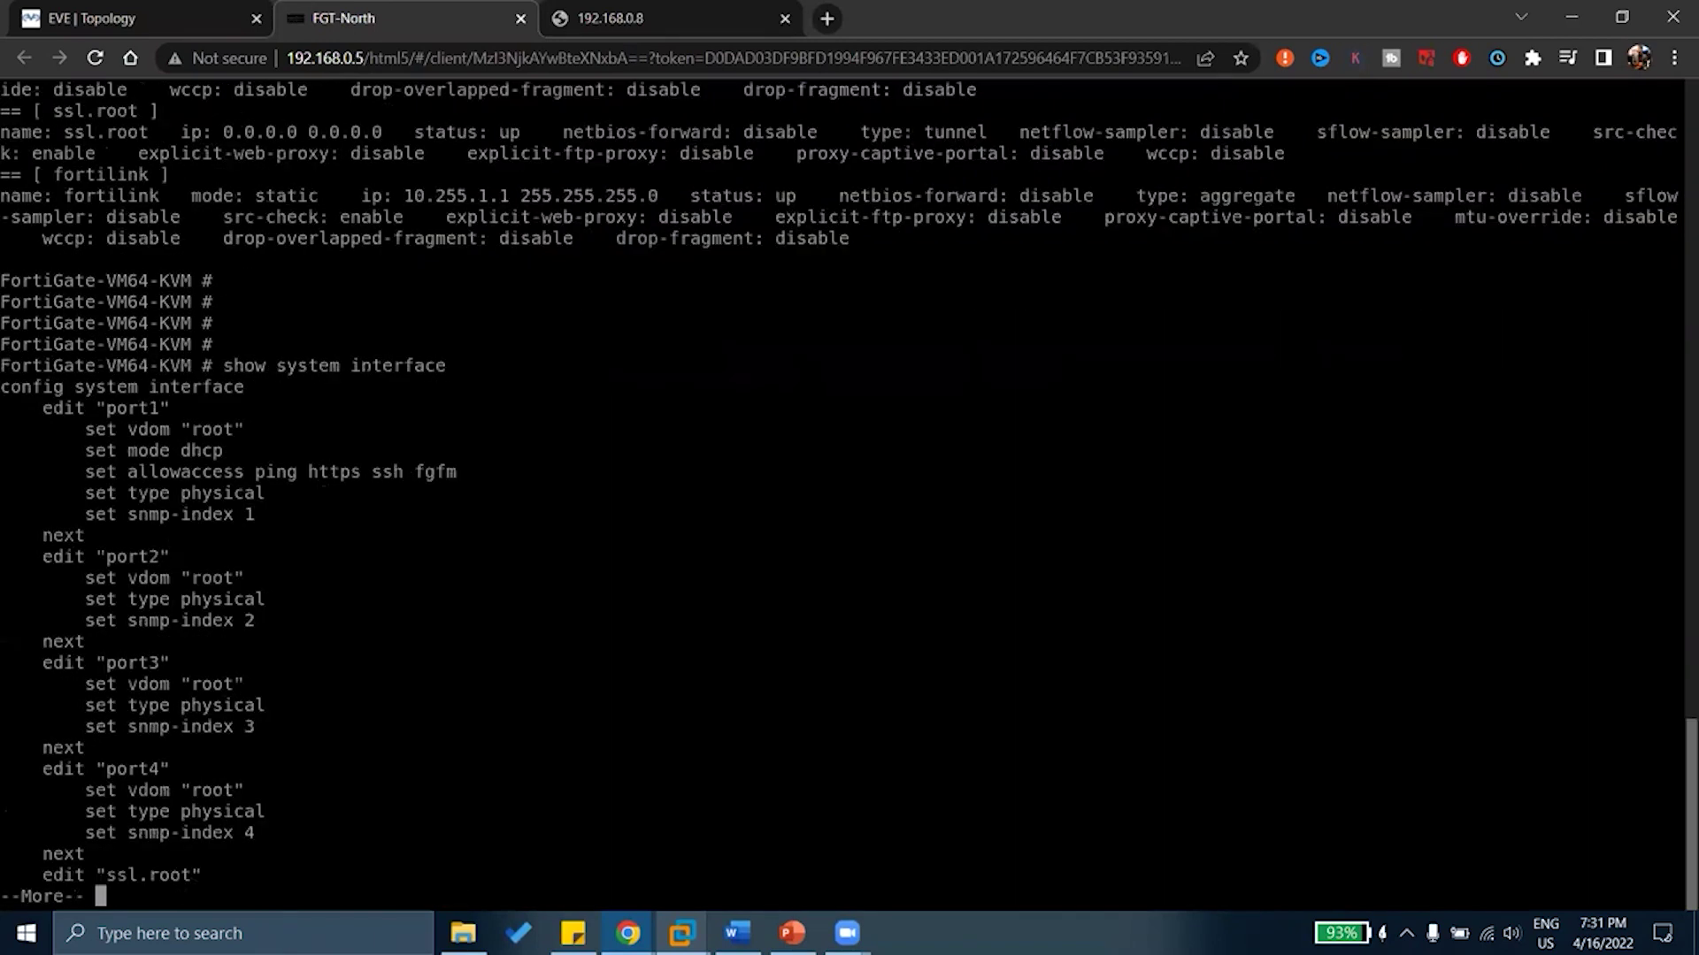
key(space)
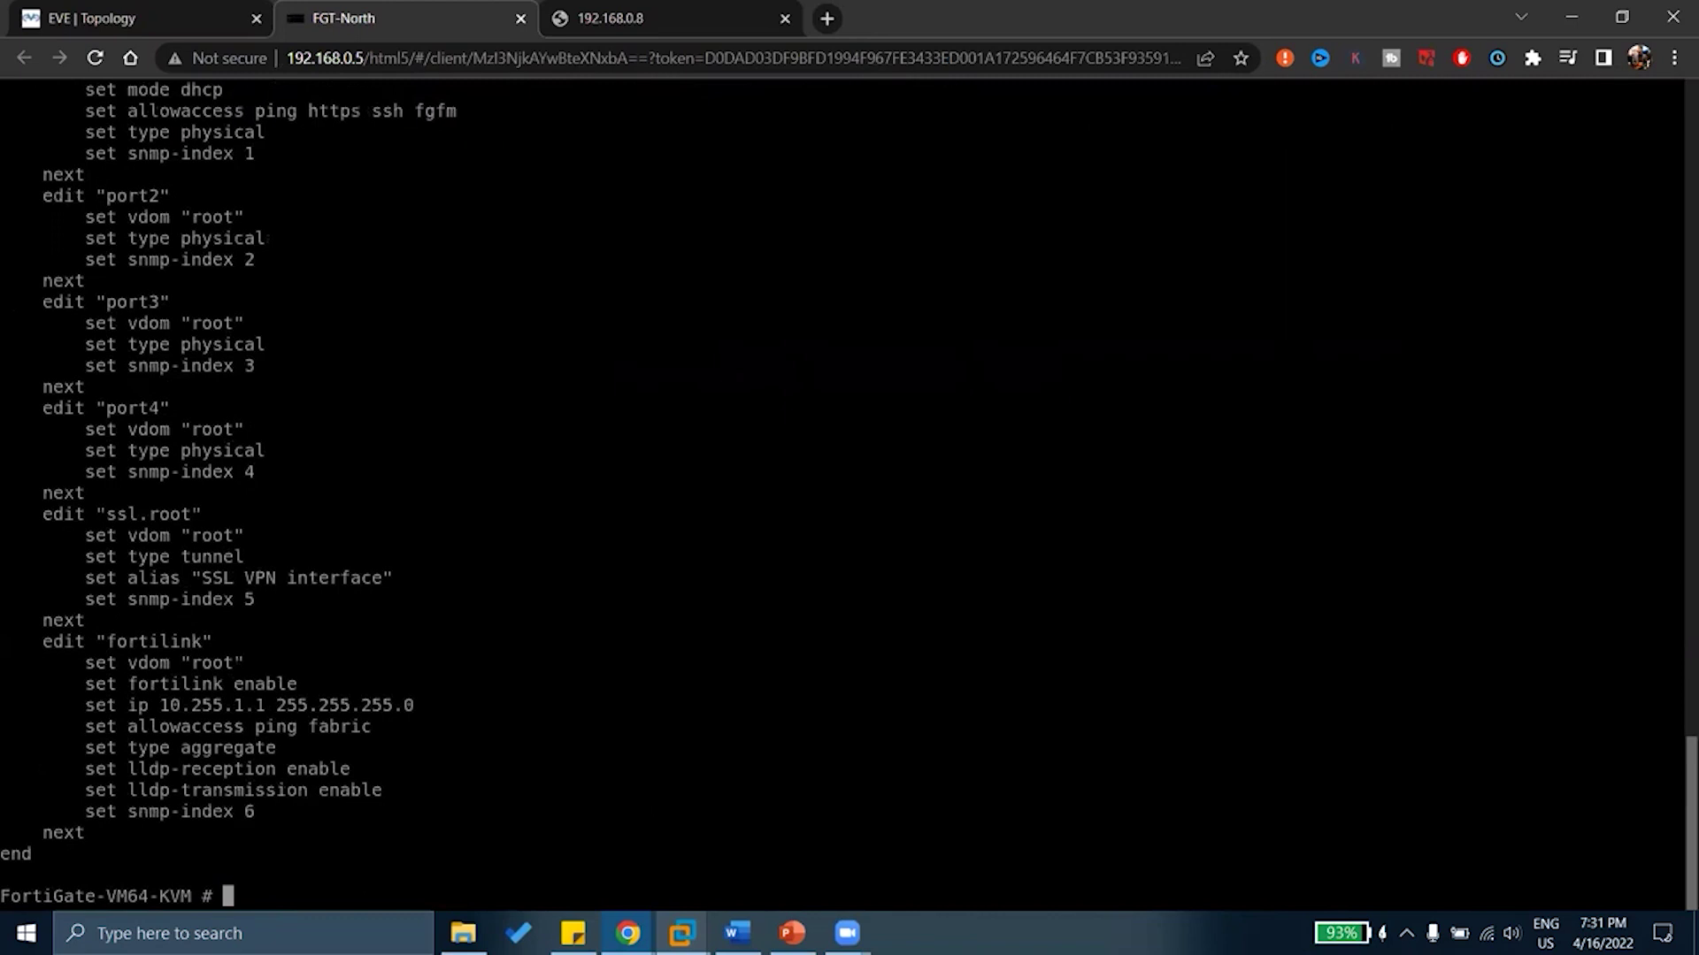
Show the configuration of port1, port2 and port4 individually with 'show system interface'
text(show system )
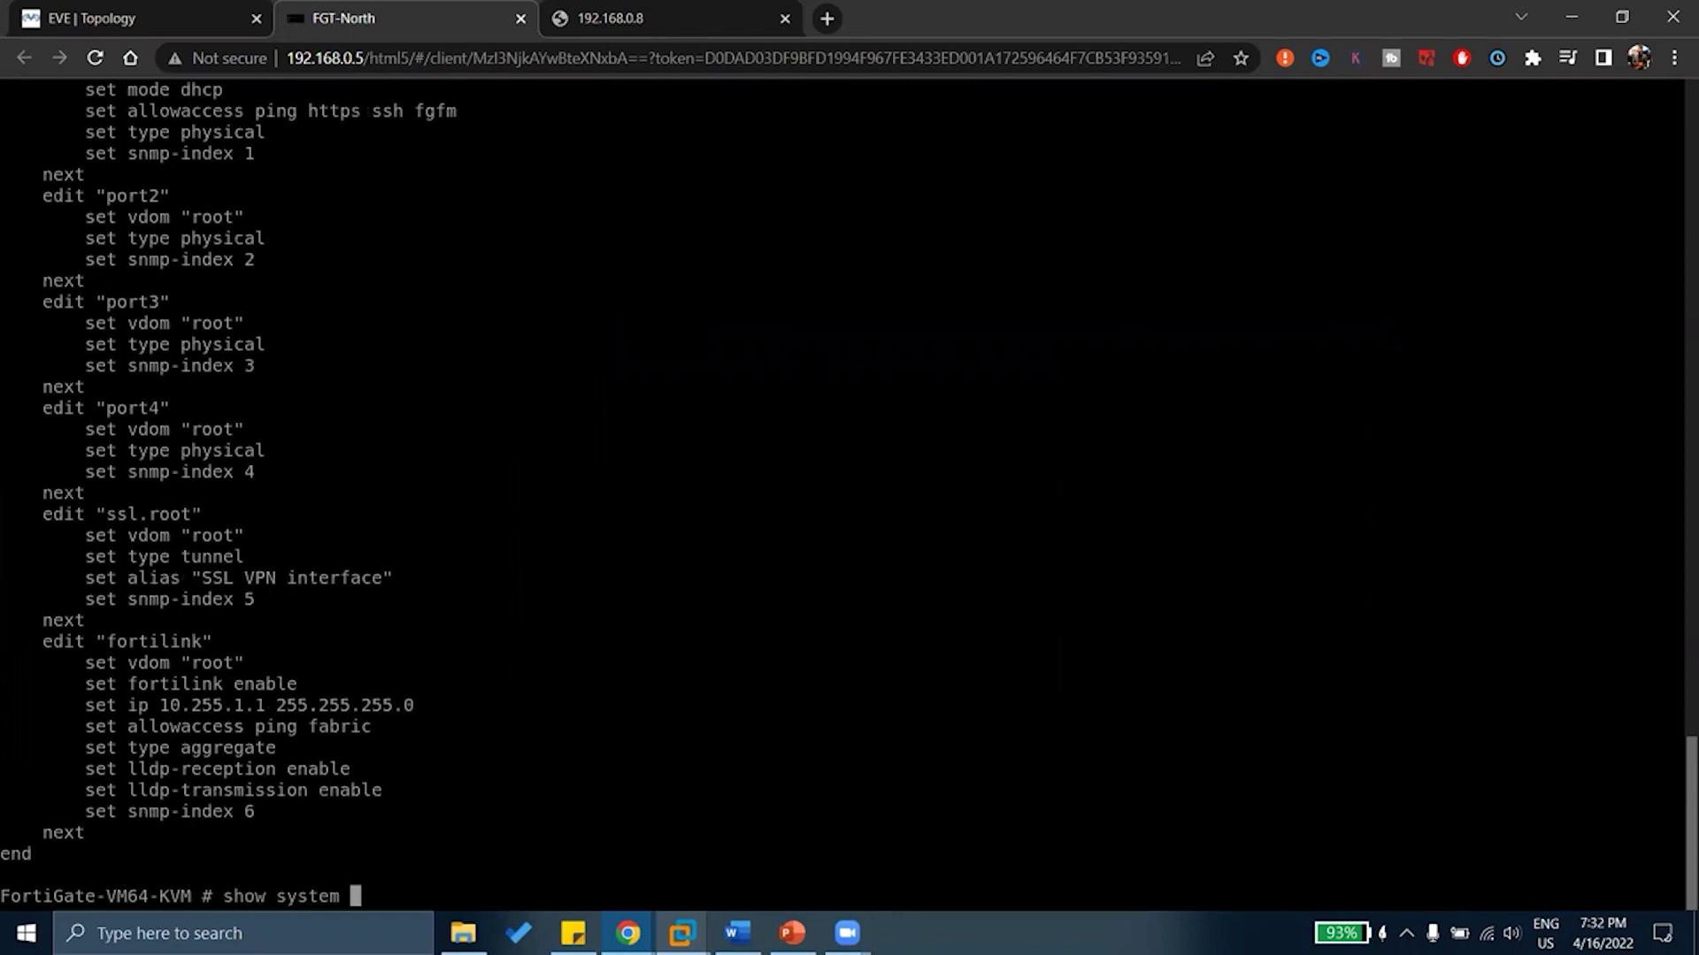
text(interface port1)
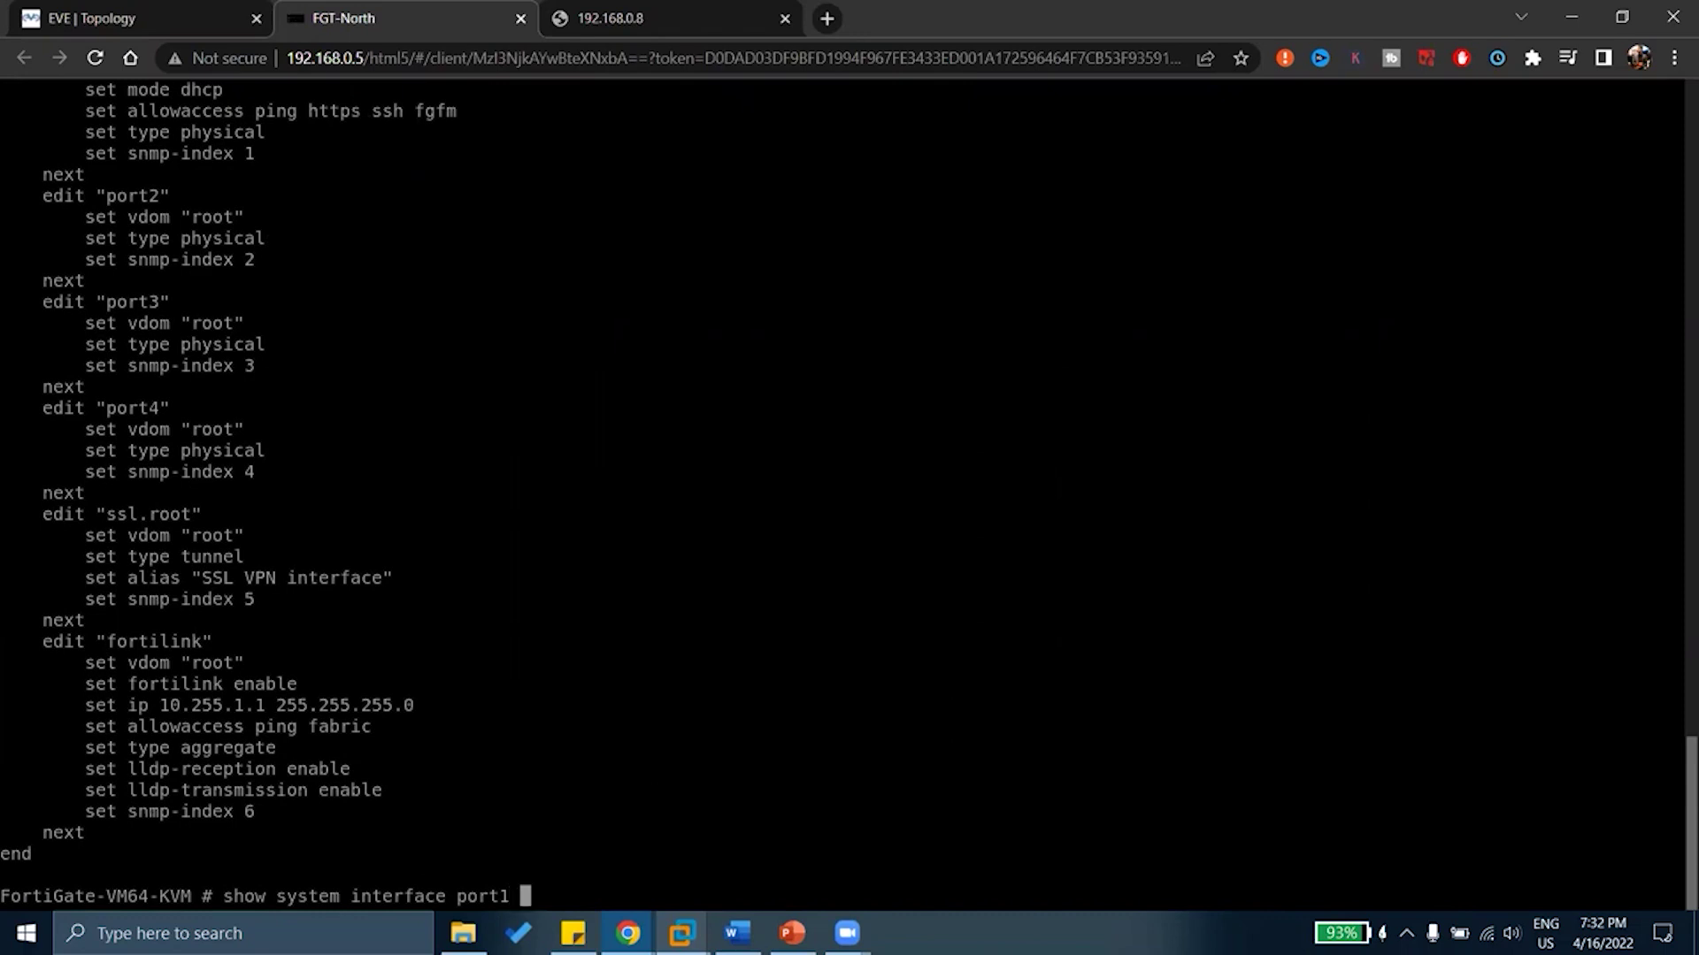
key(Return)
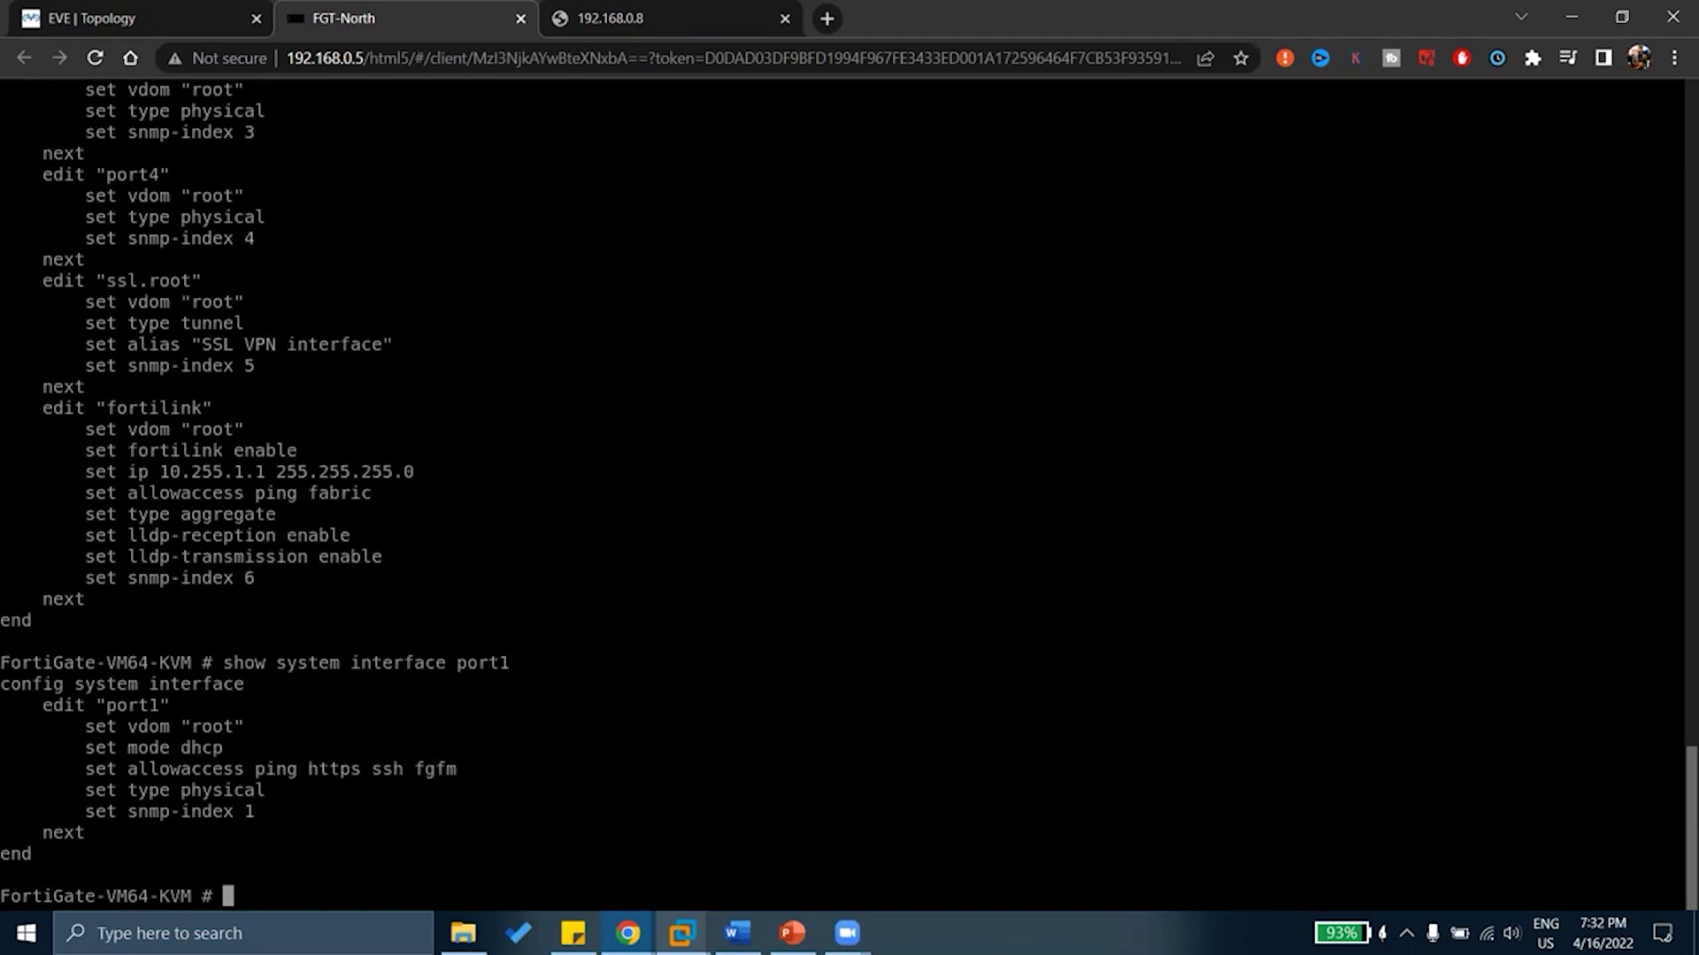
key(Up)
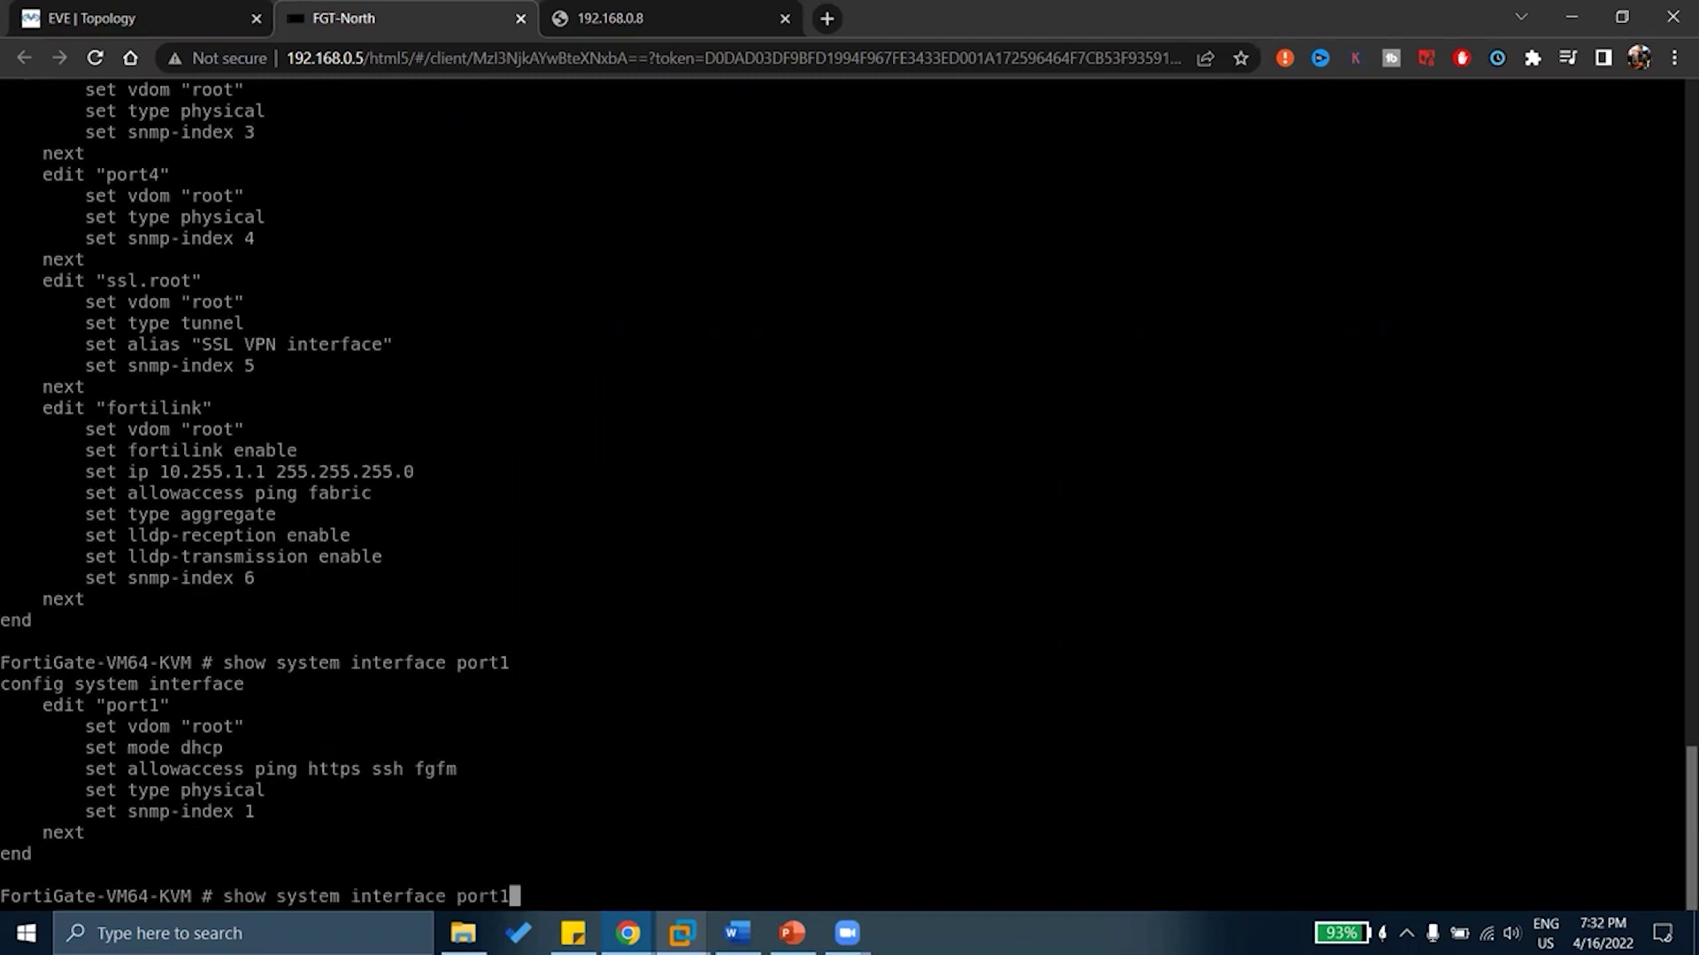
key(BackSpace)
text(2)
key(Return)
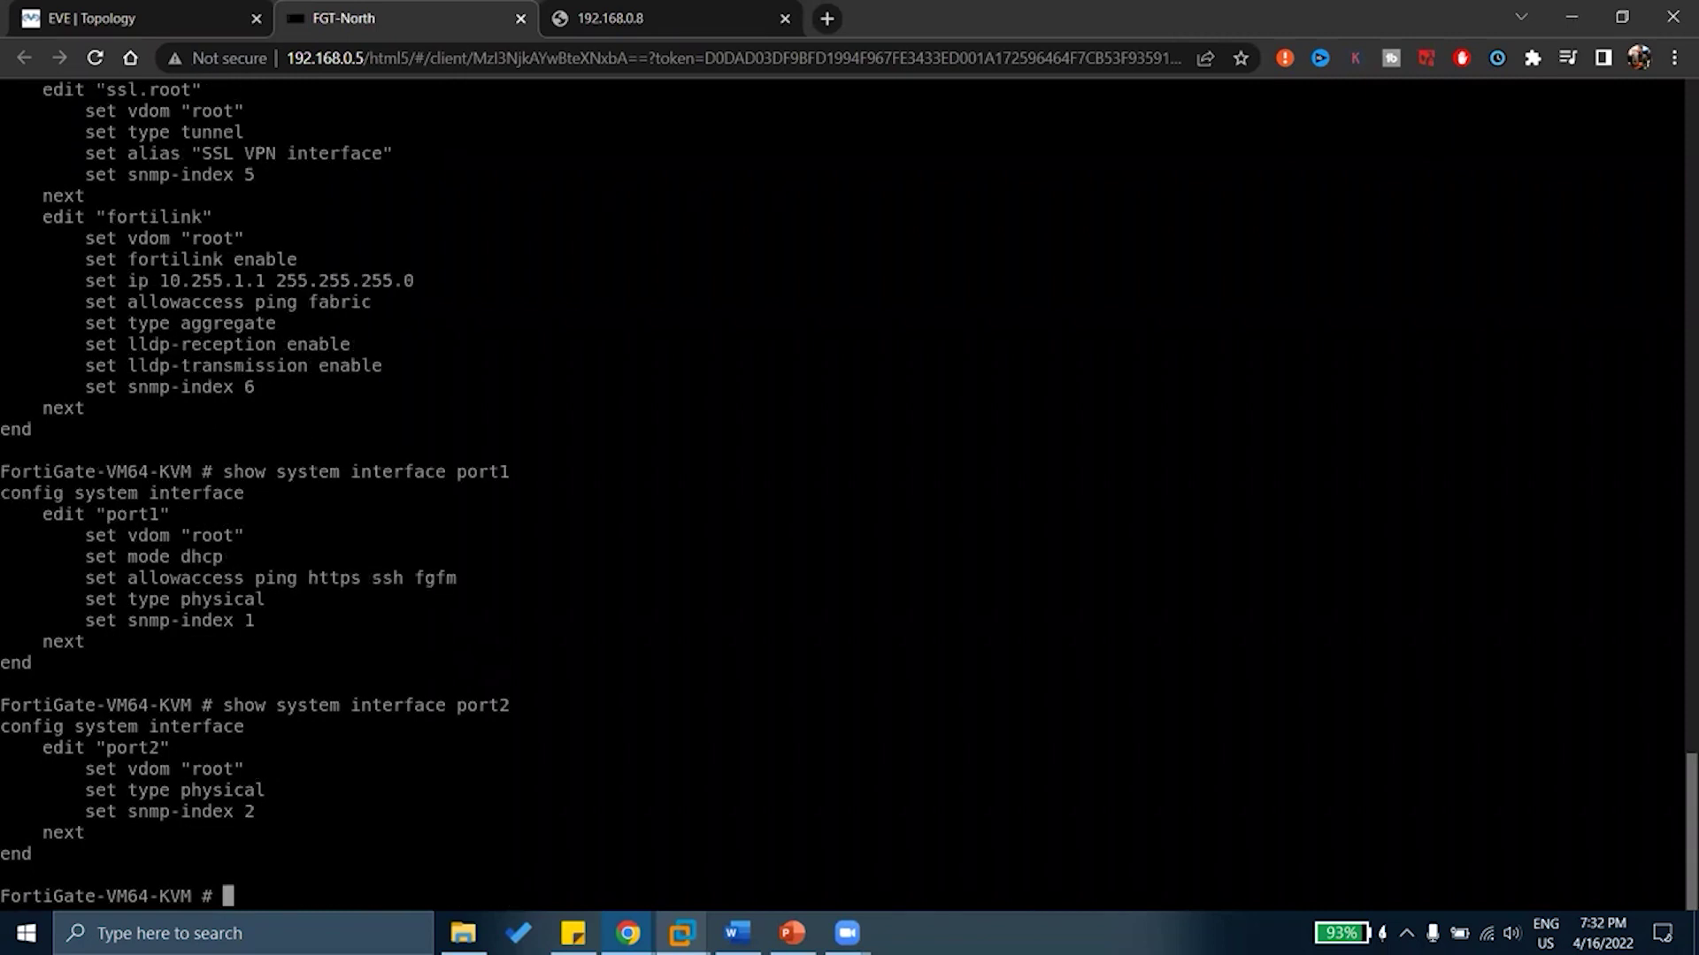
key(Up)
key(BackSpace)
text(4)
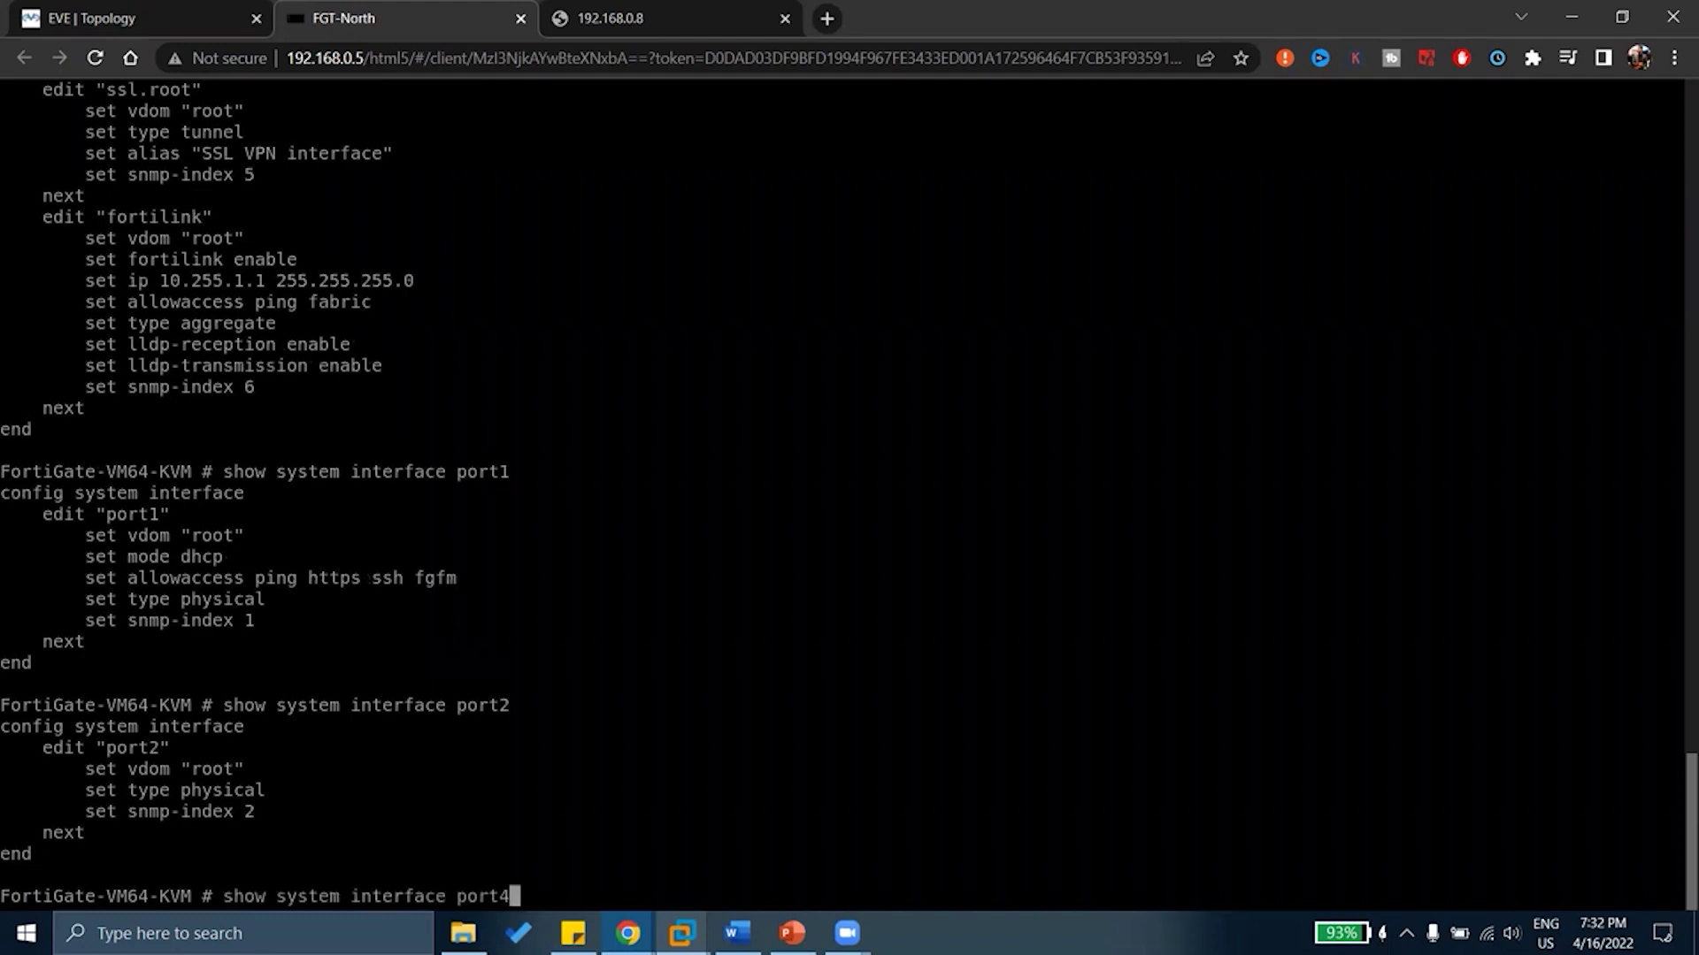
key(Return)
Query port8, which returns 'entry is not found in table', then port2 again
key(Up)
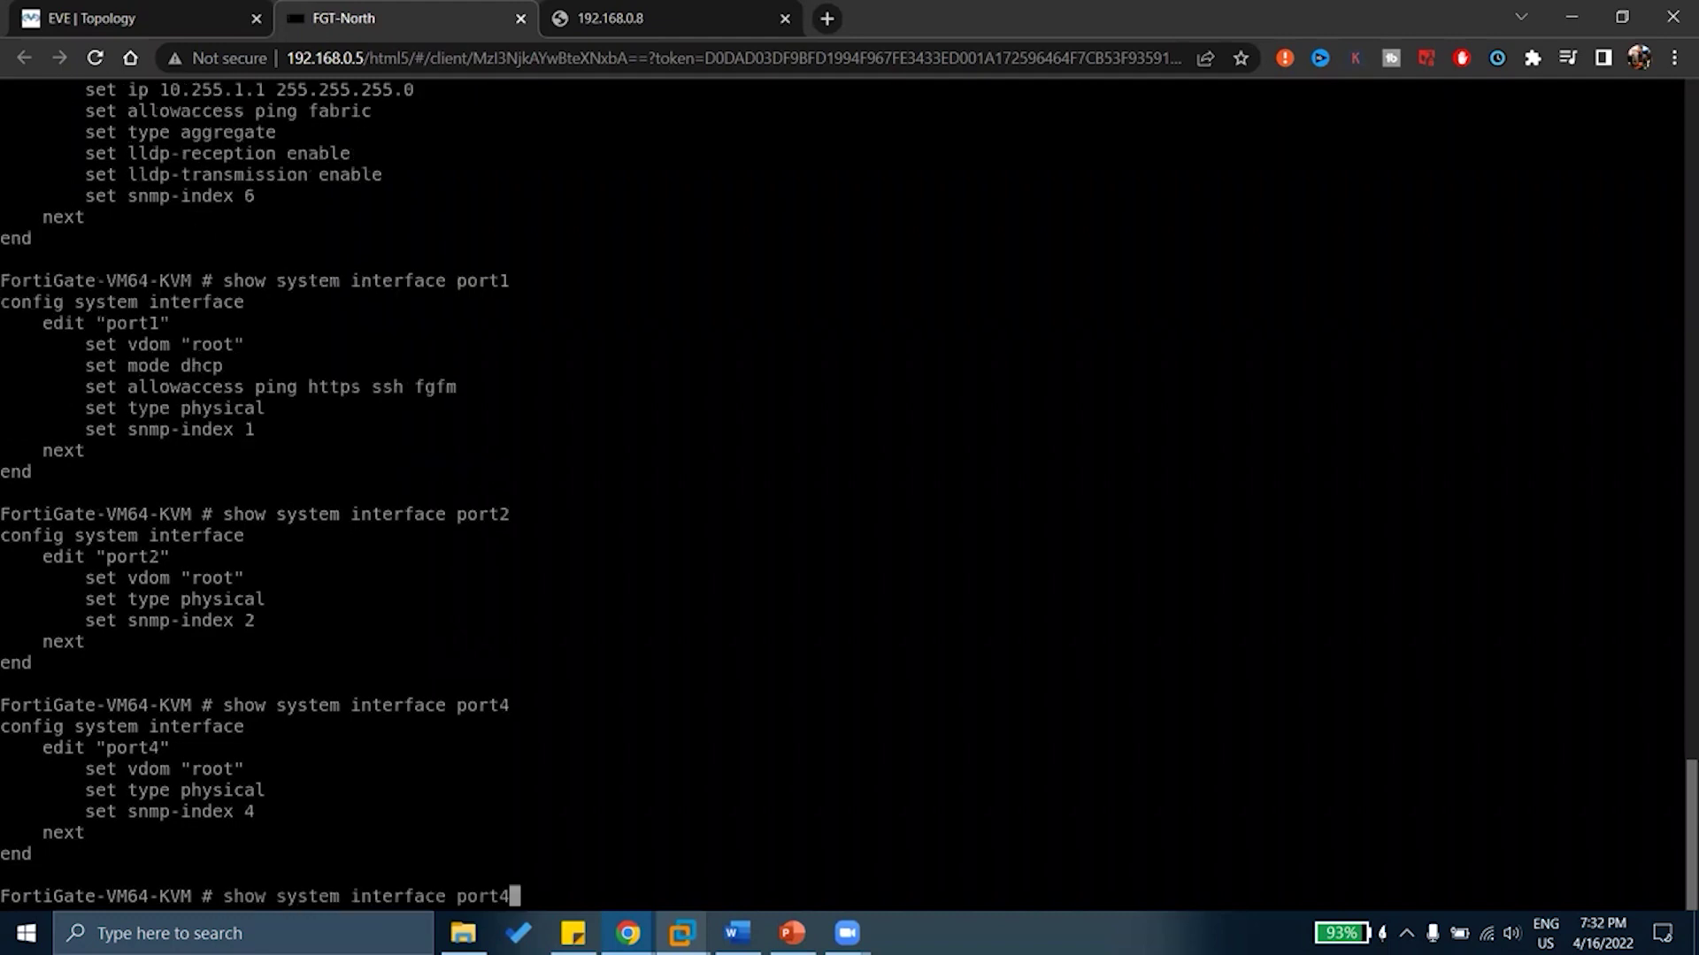
key(BackSpace)
text(8)
key(Return)
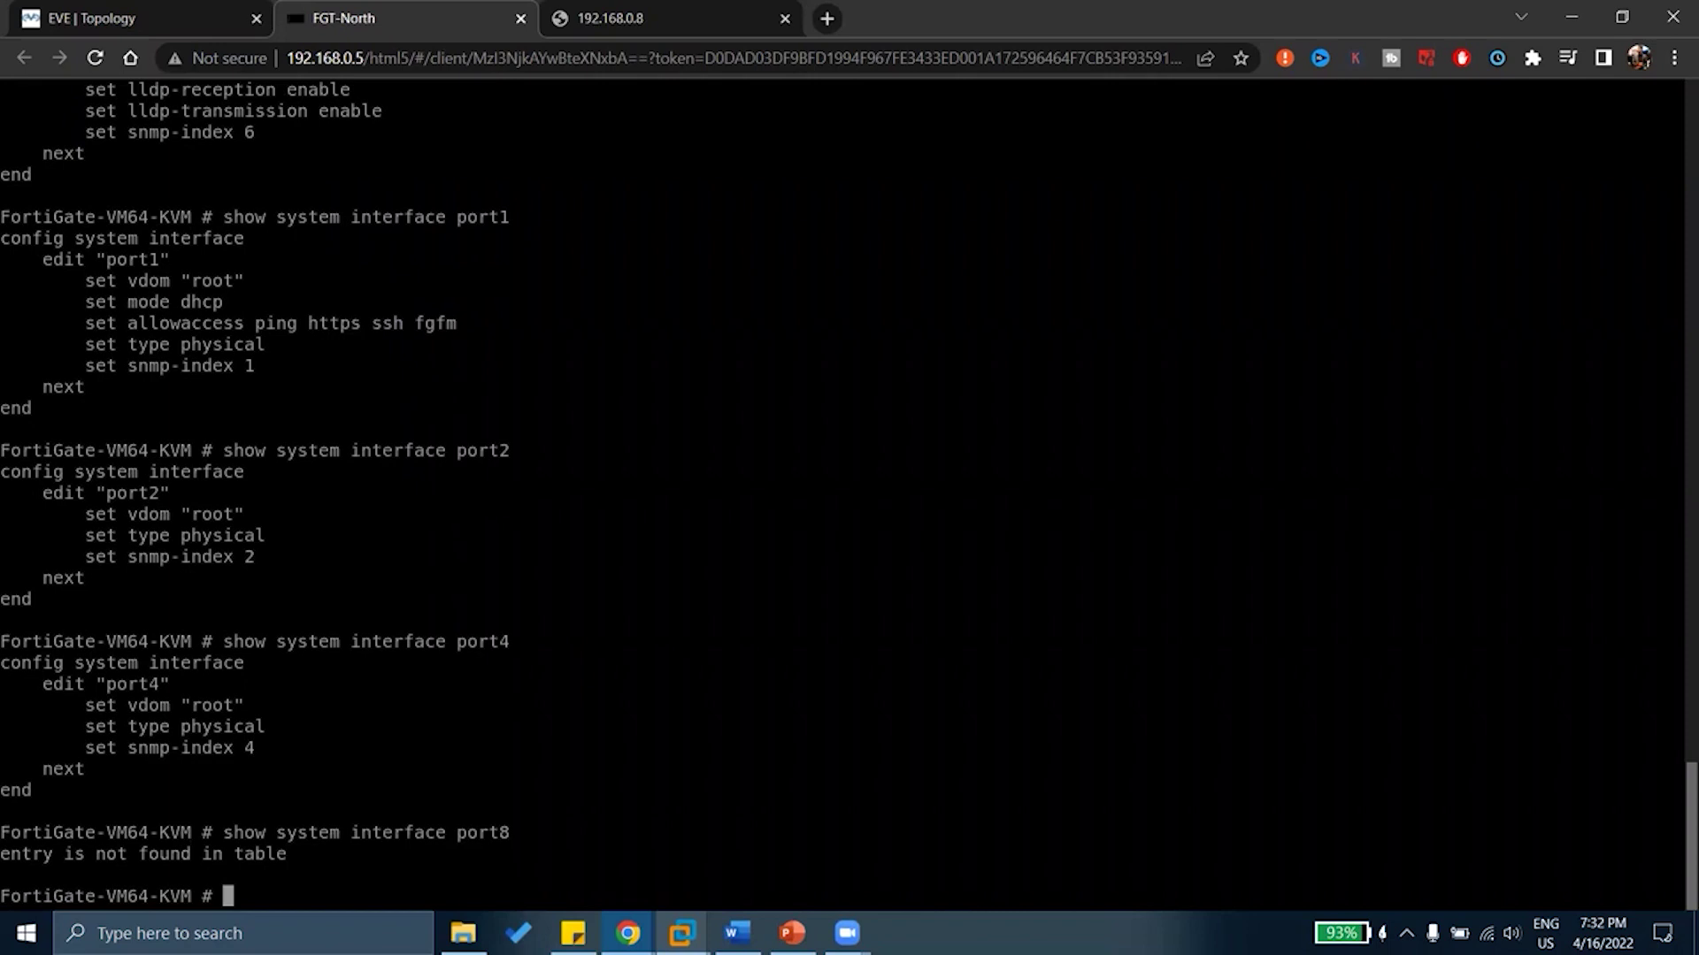
key(Up)
key(BackSpace)
text(2)
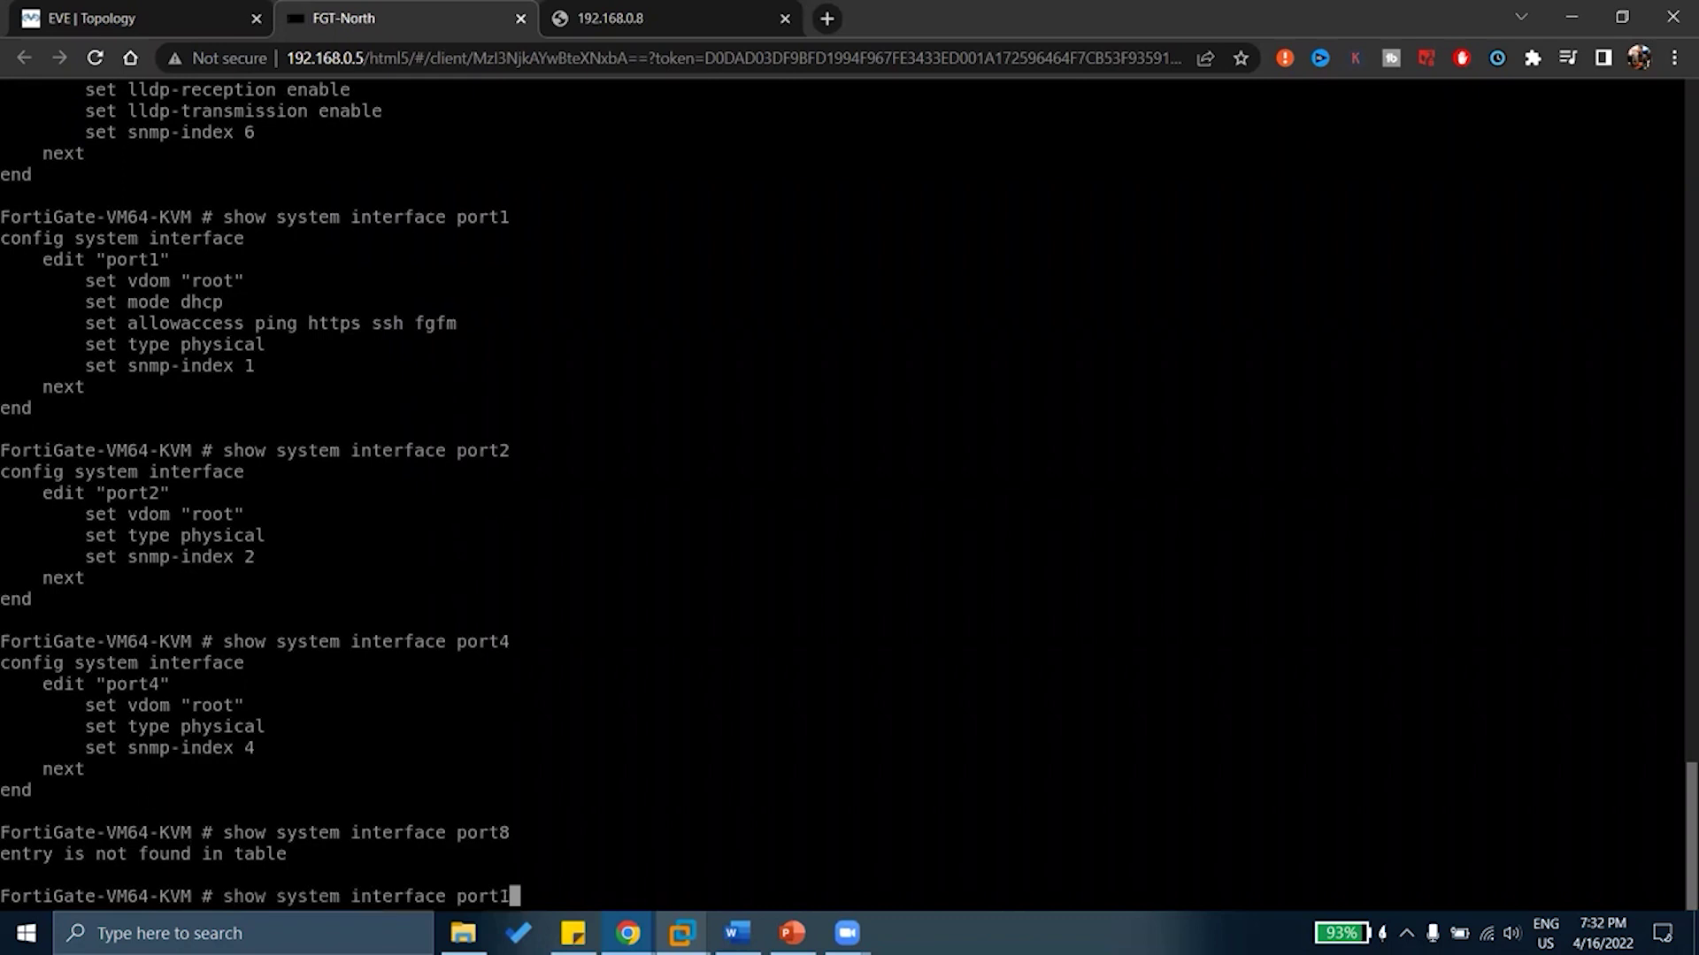
key(Return)
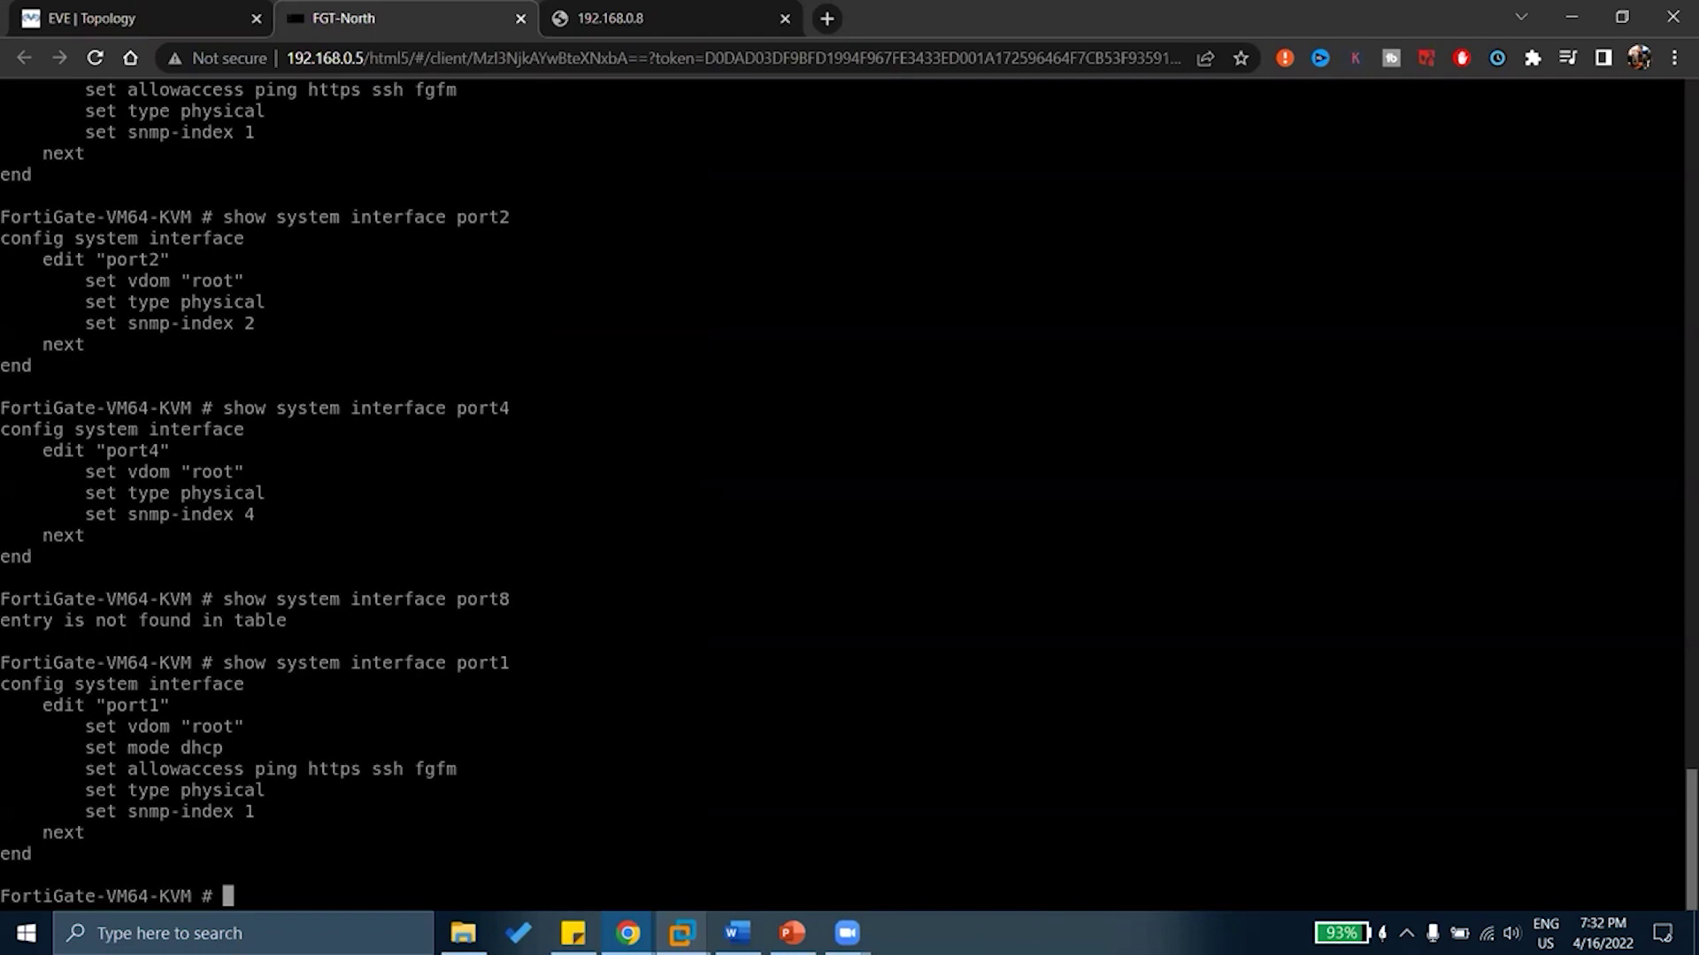
Enter 'config system interface' and type 'show' at the interface prompt
text(config system )
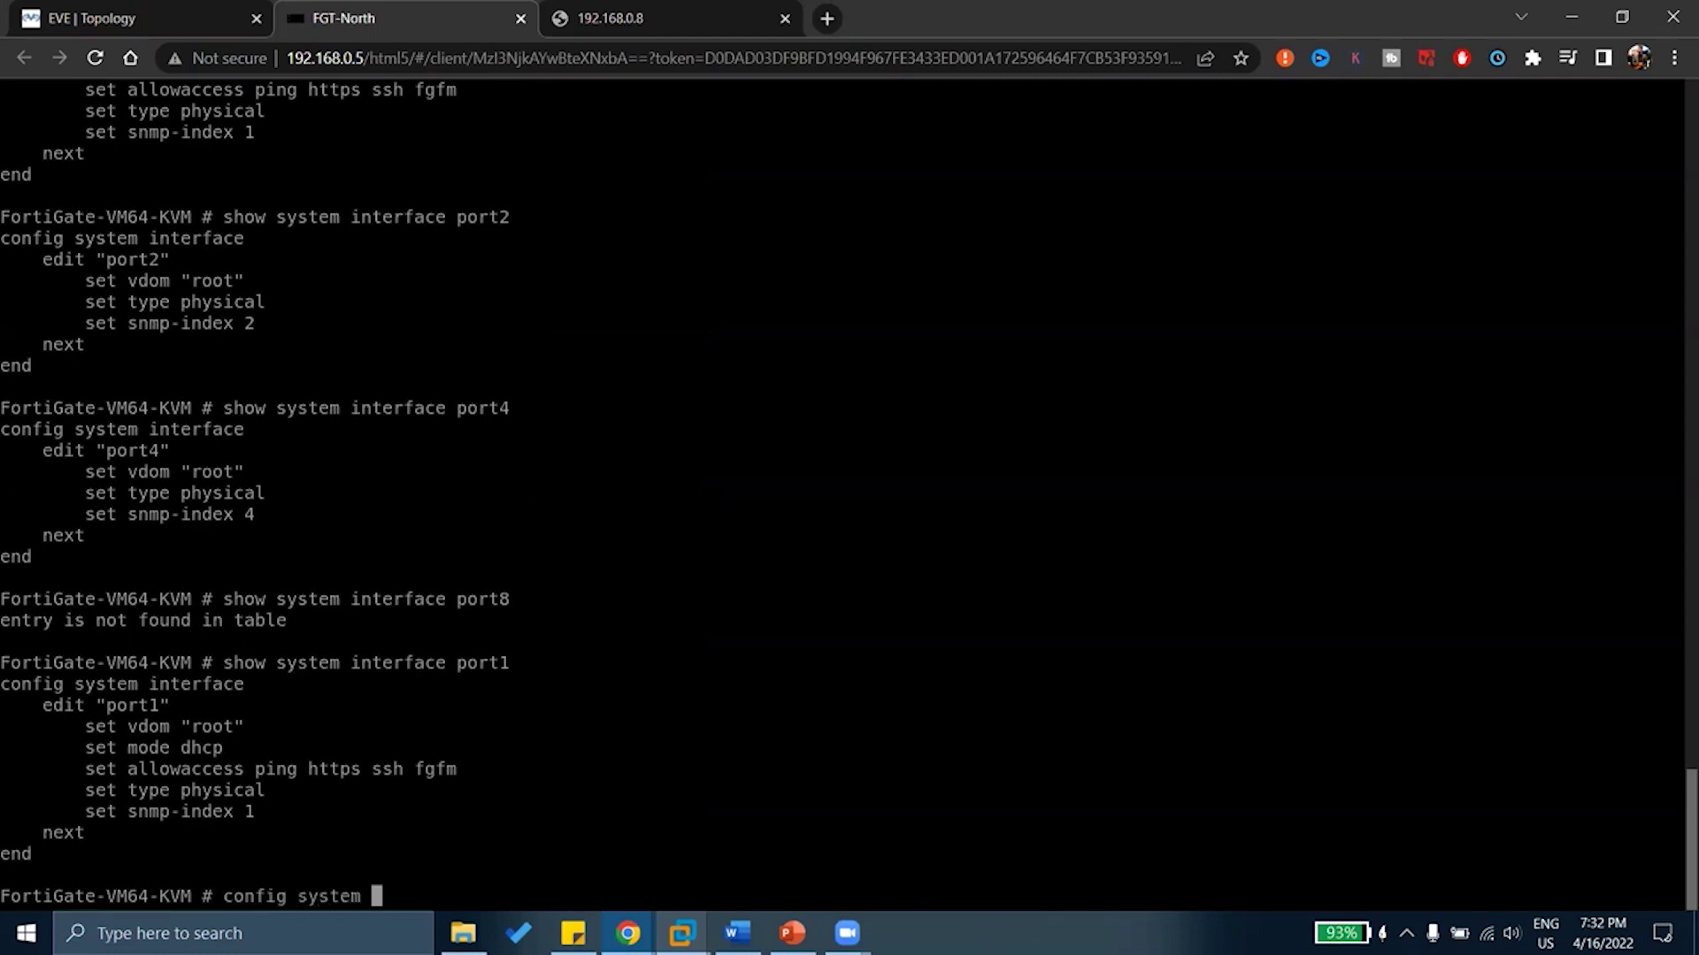
text(interface)
key(Return)
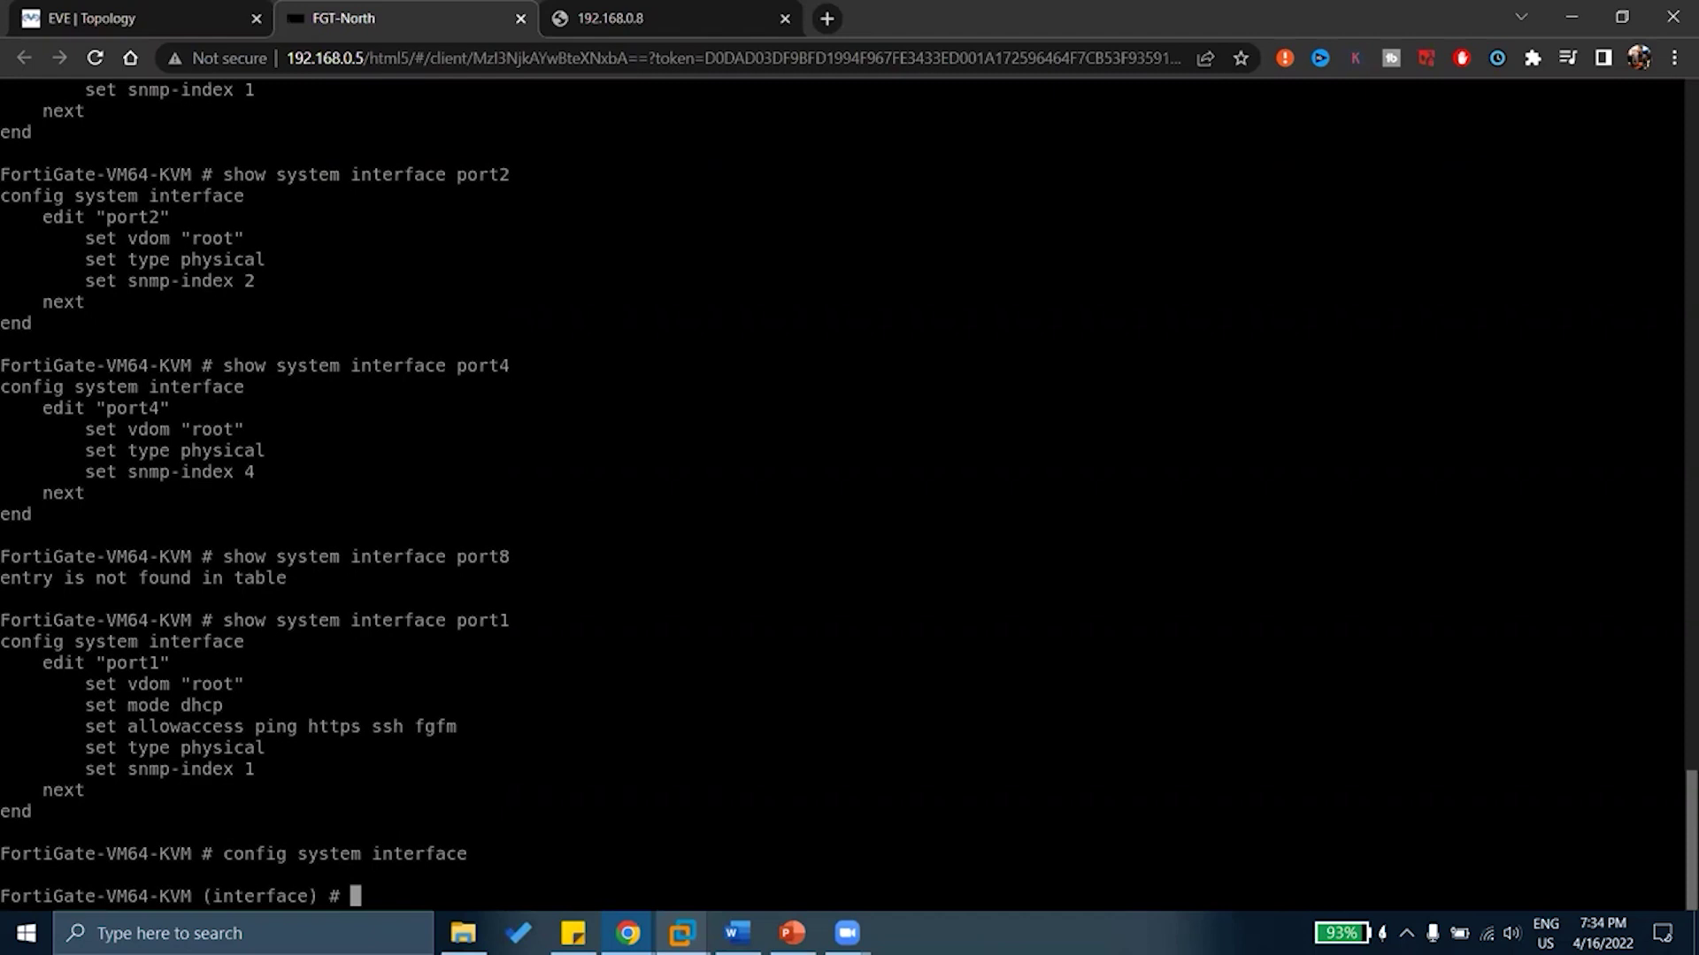
text(show)
Print every interface's configuration, then list interface commands with '?' (edit, delete, purge, get, show, end)
key(Return)
key(space)
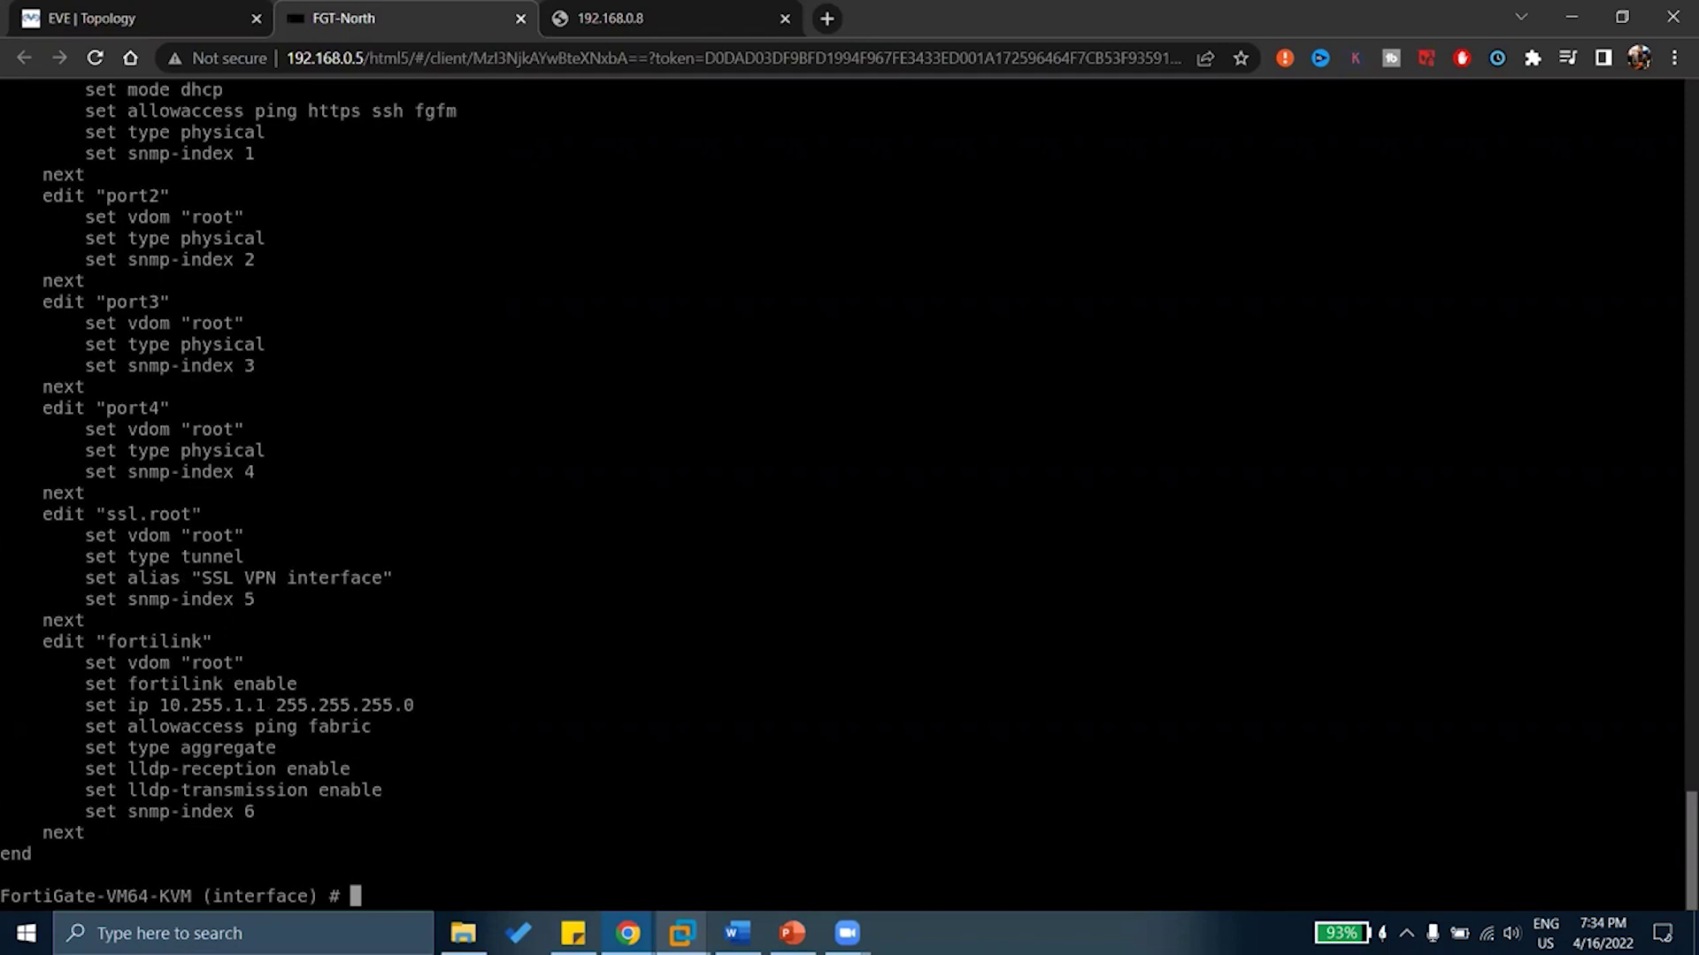
text(edit)
key(BackSpace)
key(BackSpace)
key(BackSpace)
key(BackSpace)
key(BackSpace)
key(question)
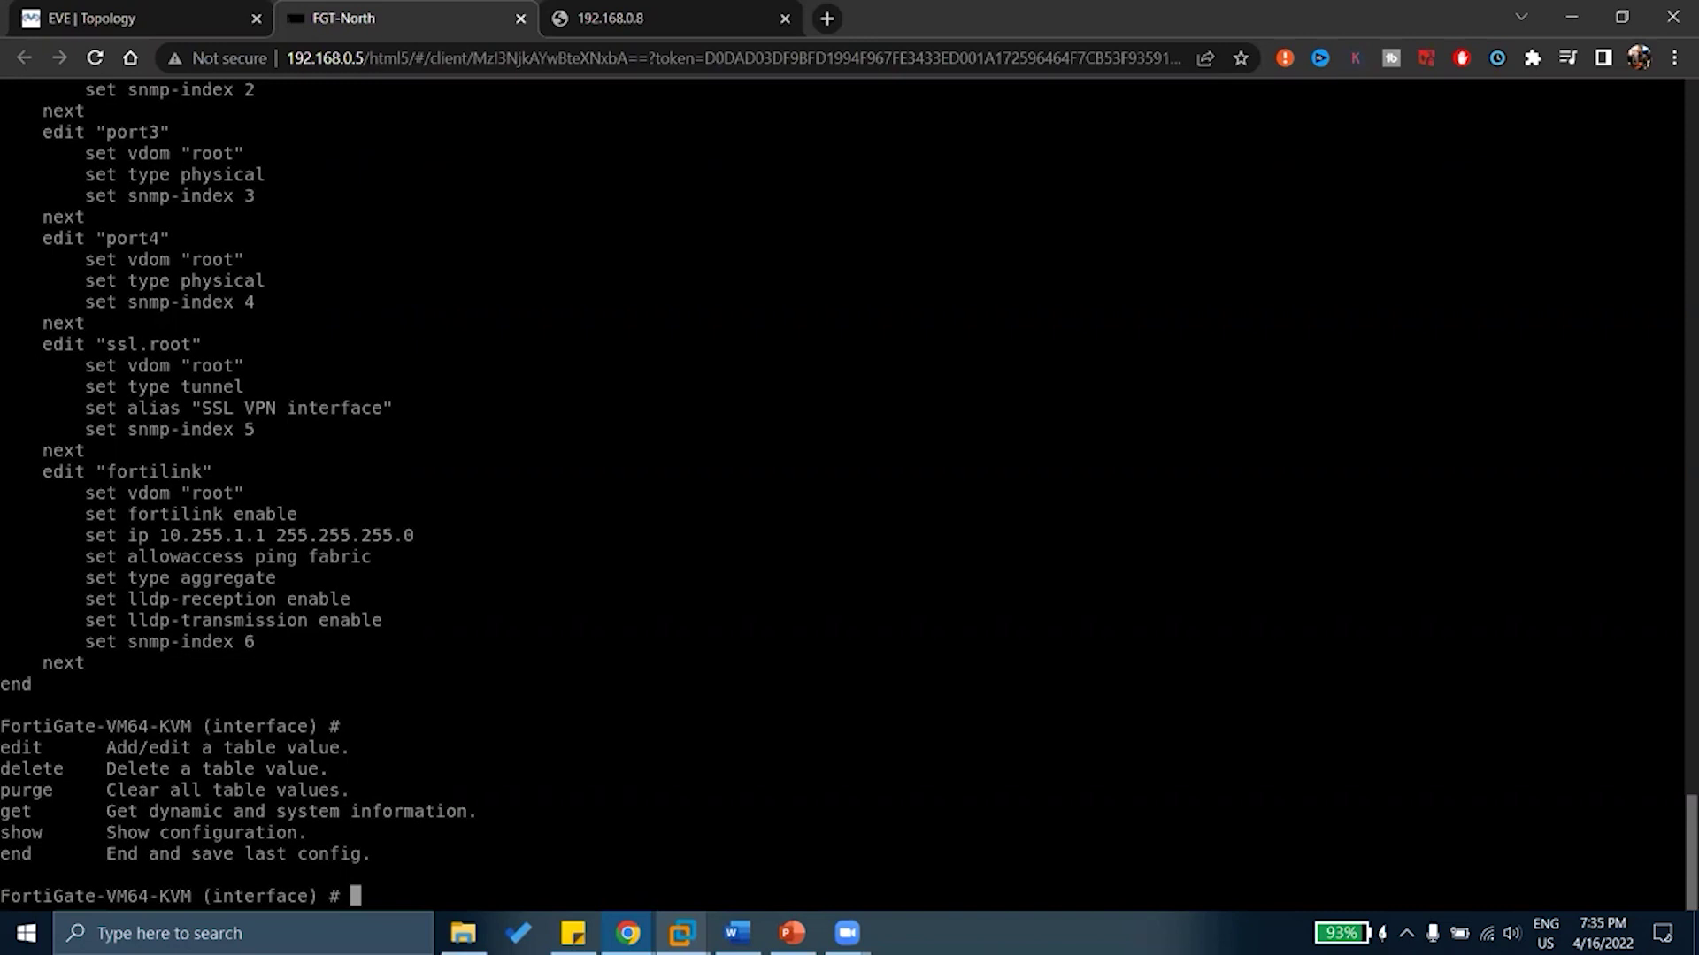
Clear the mistyped commands and list the editable interfaces with 'edit ?'
text(copy running c)
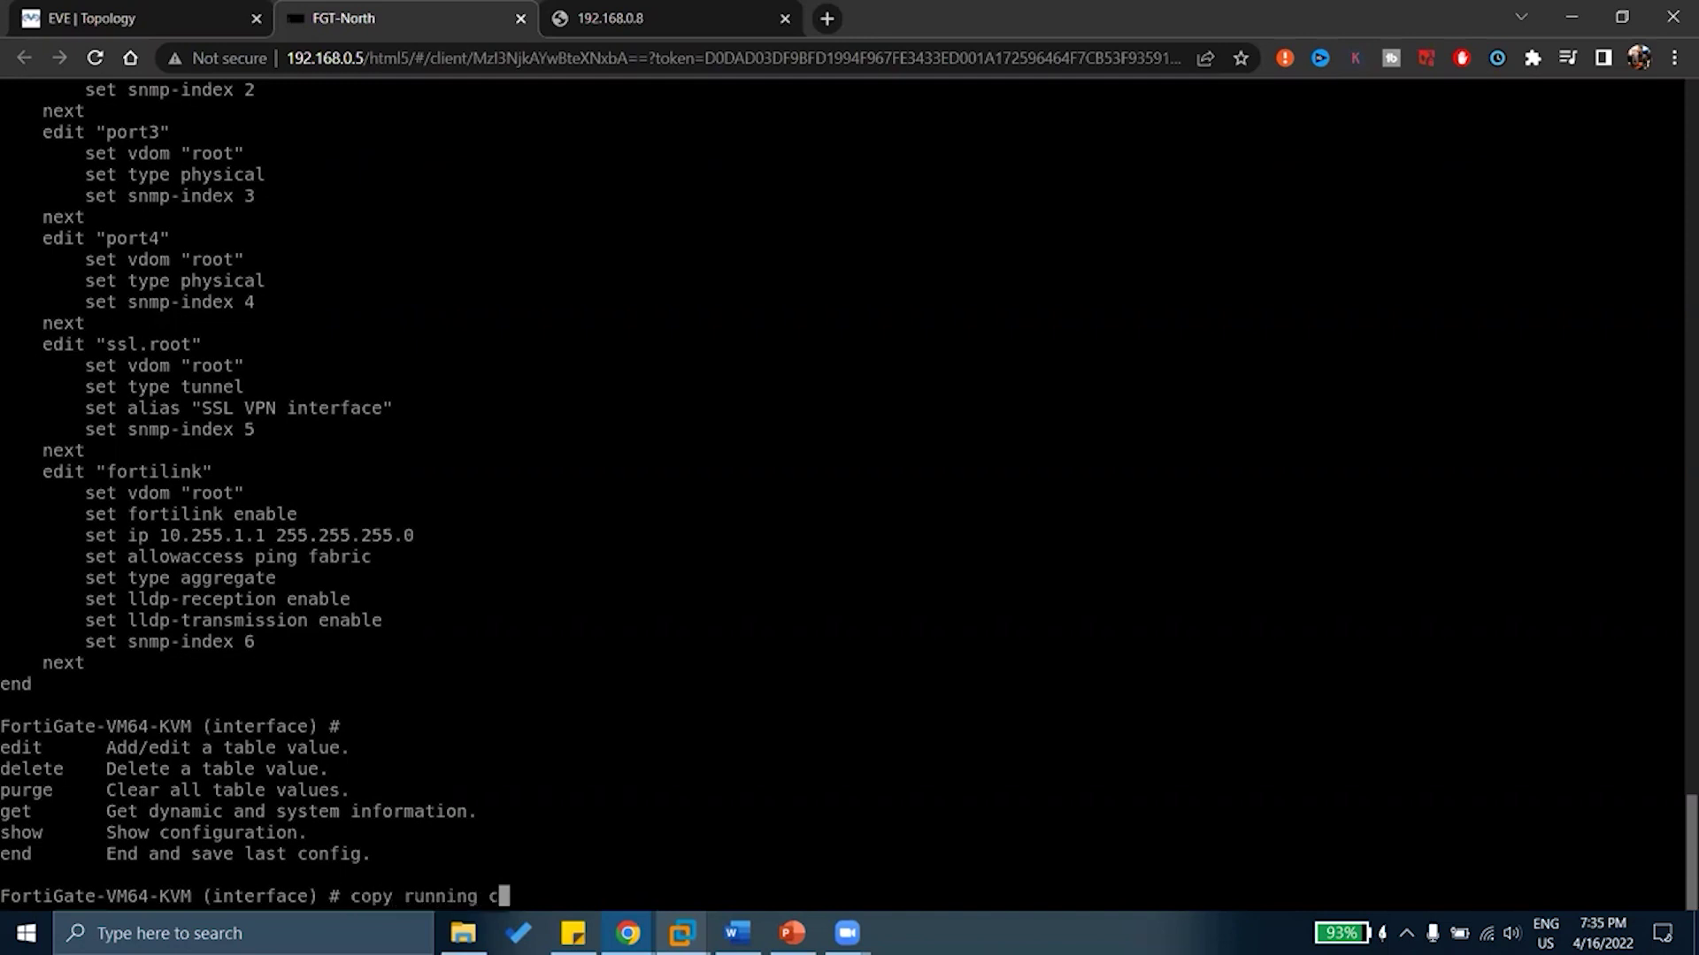
text(onfigu statr)
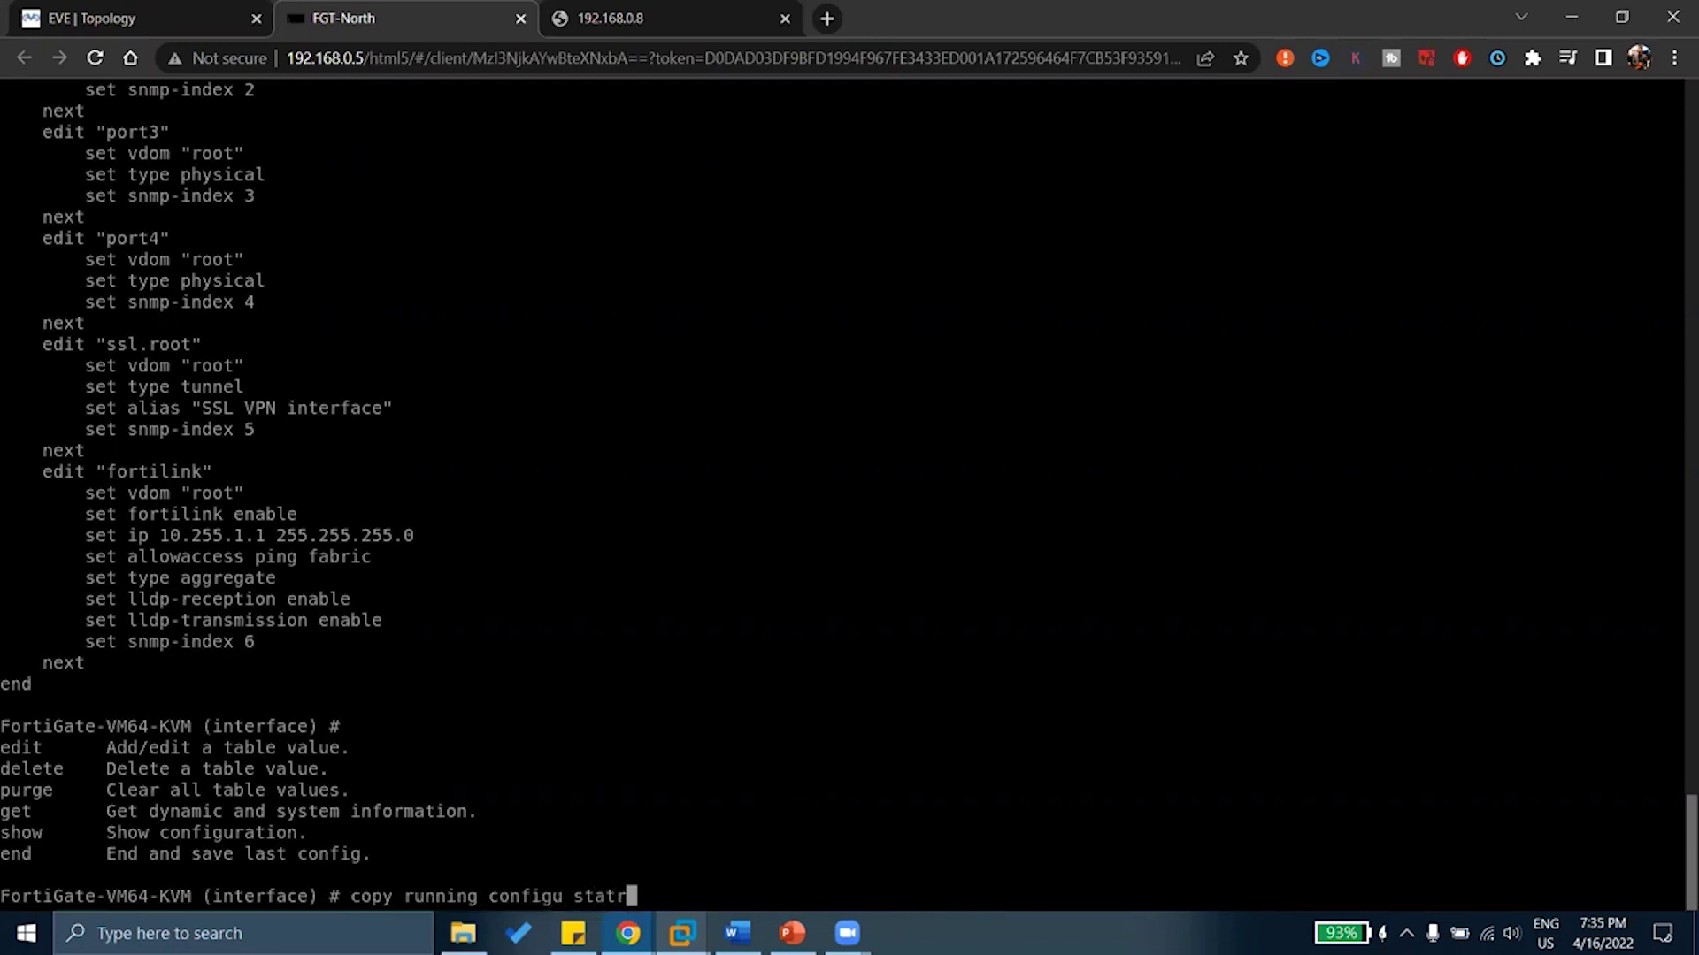
key(BackSpace)
key(BackSpace)
key(BackSpace)
key(BackSpace)
key(BackSpace)
key(BackSpace)
key(BackSpace)
key(BackSpace)
key(BackSpace)
key(BackSpace)
key(BackSpace)
key(BackSpace)
key(BackSpace)
key(BackSpace)
key(BackSpace)
key(BackSpace)
key(BackSpace)
key(BackSpace)
key(BackSpace)
key(BackSpace)
text(end)
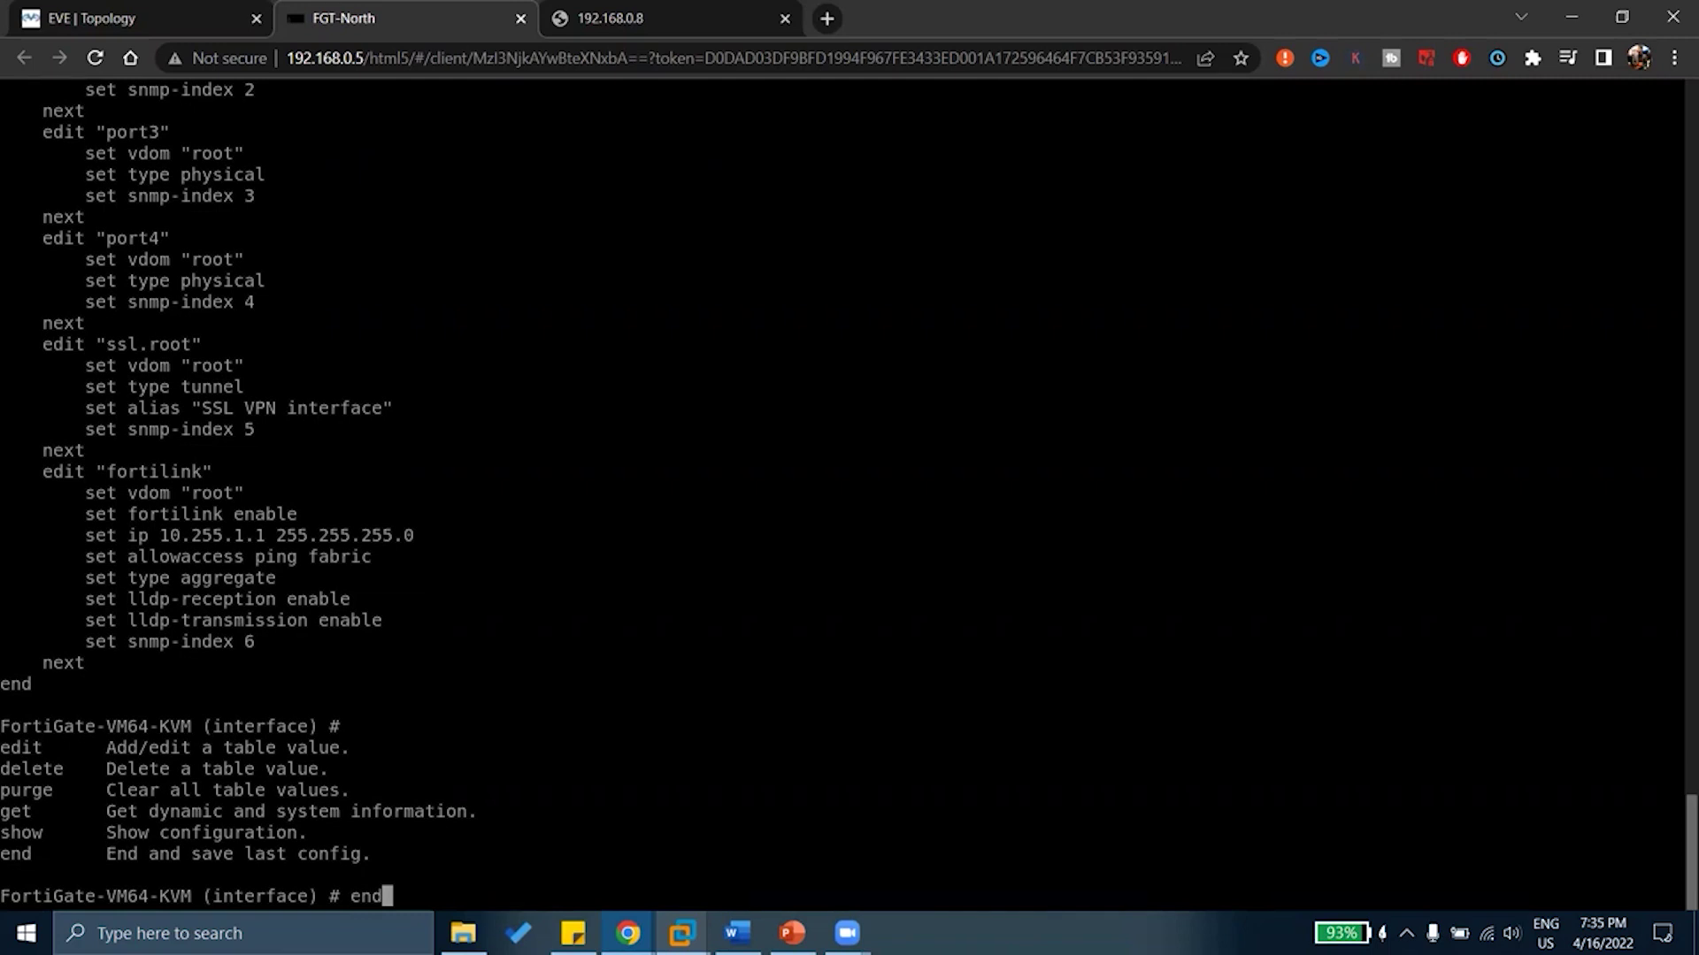
key(BackSpace)
key(BackSpace)
key(BackSpace)
text(edit)
key(question)
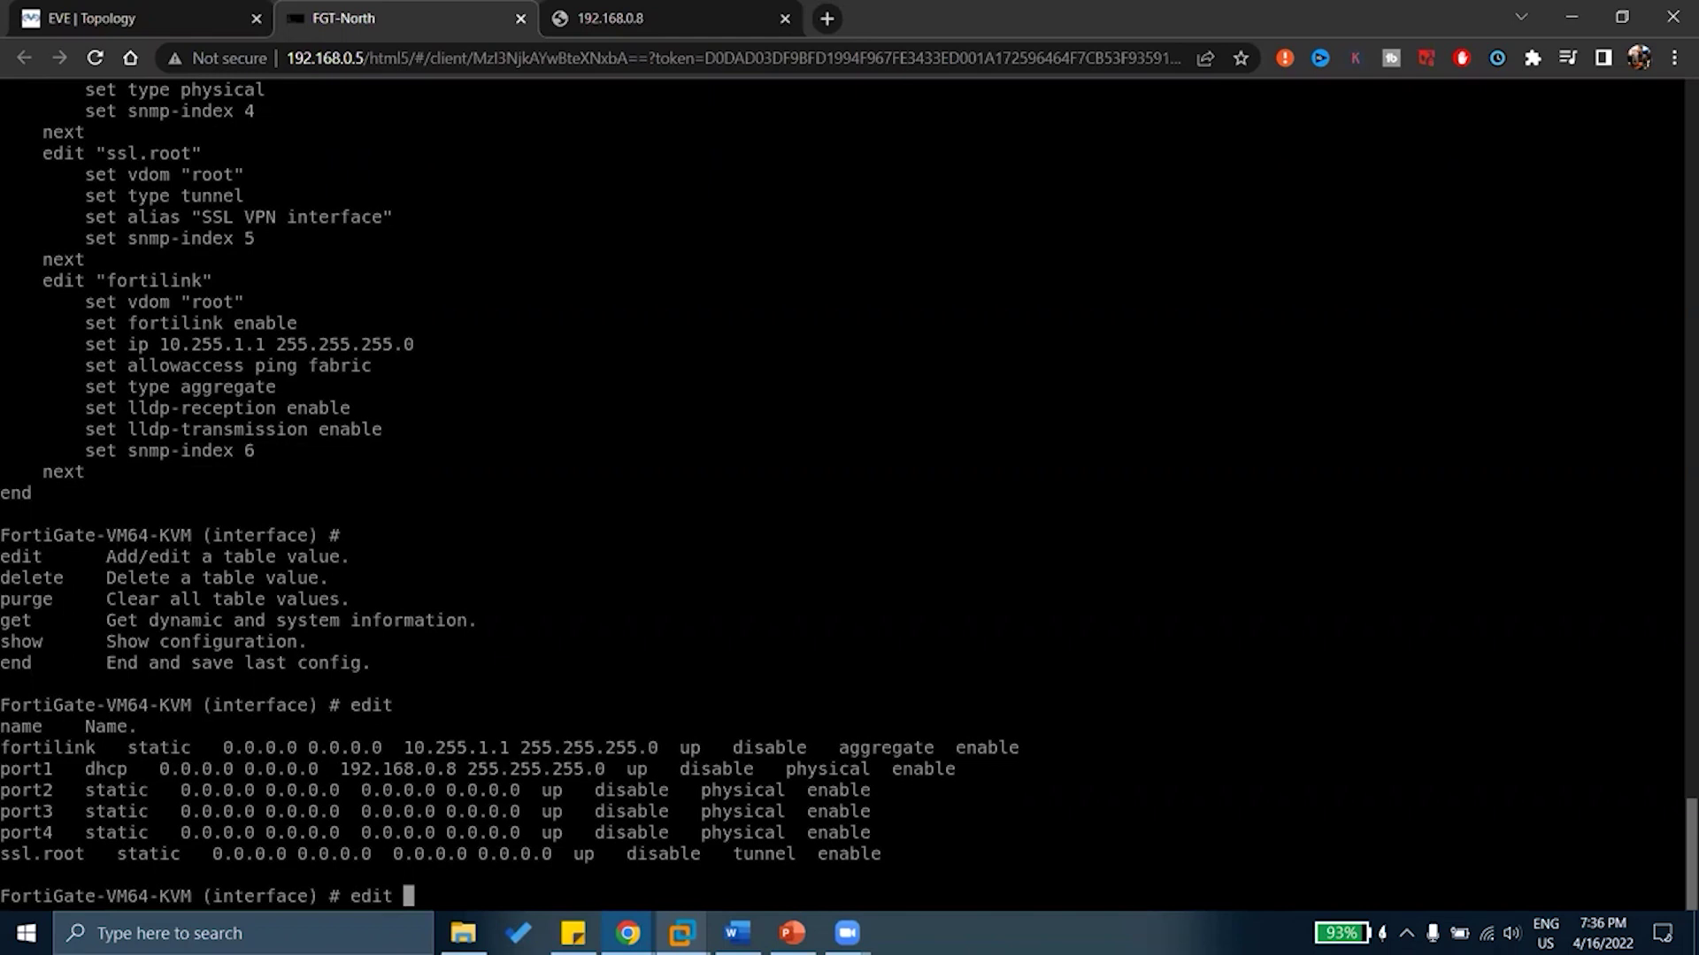
Edit port1 and show its settings: DHCP with ping, https, ssh and fgfm access
text(port1)
key(Return)
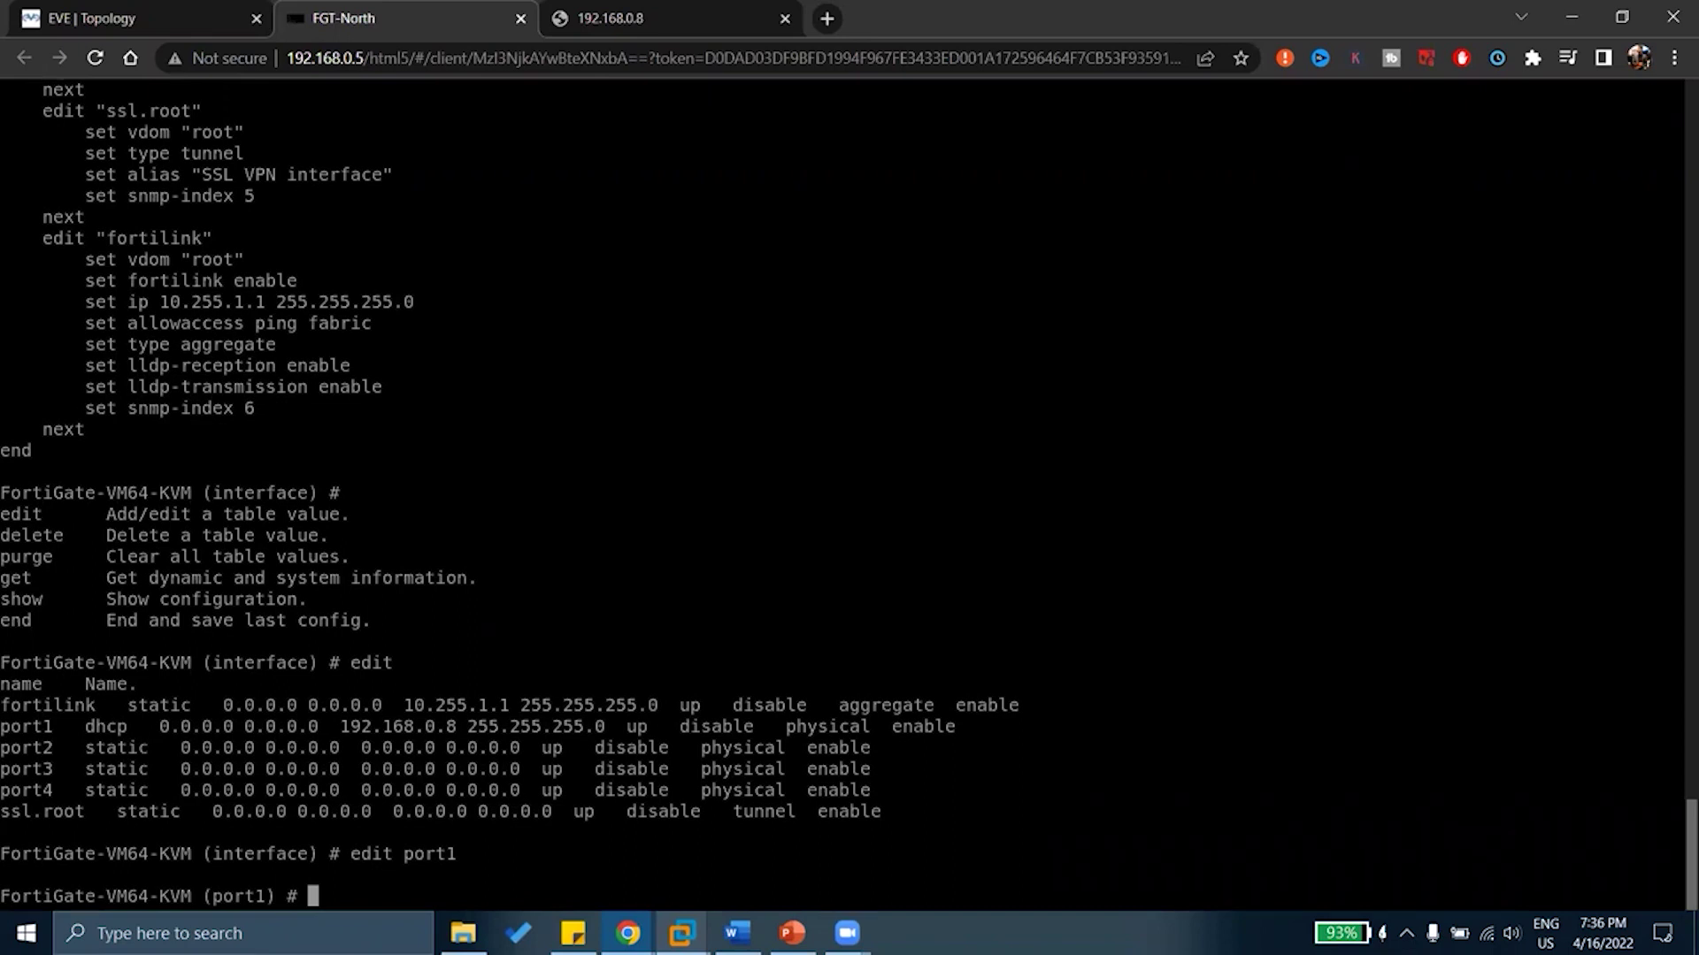
text(show)
key(Return)
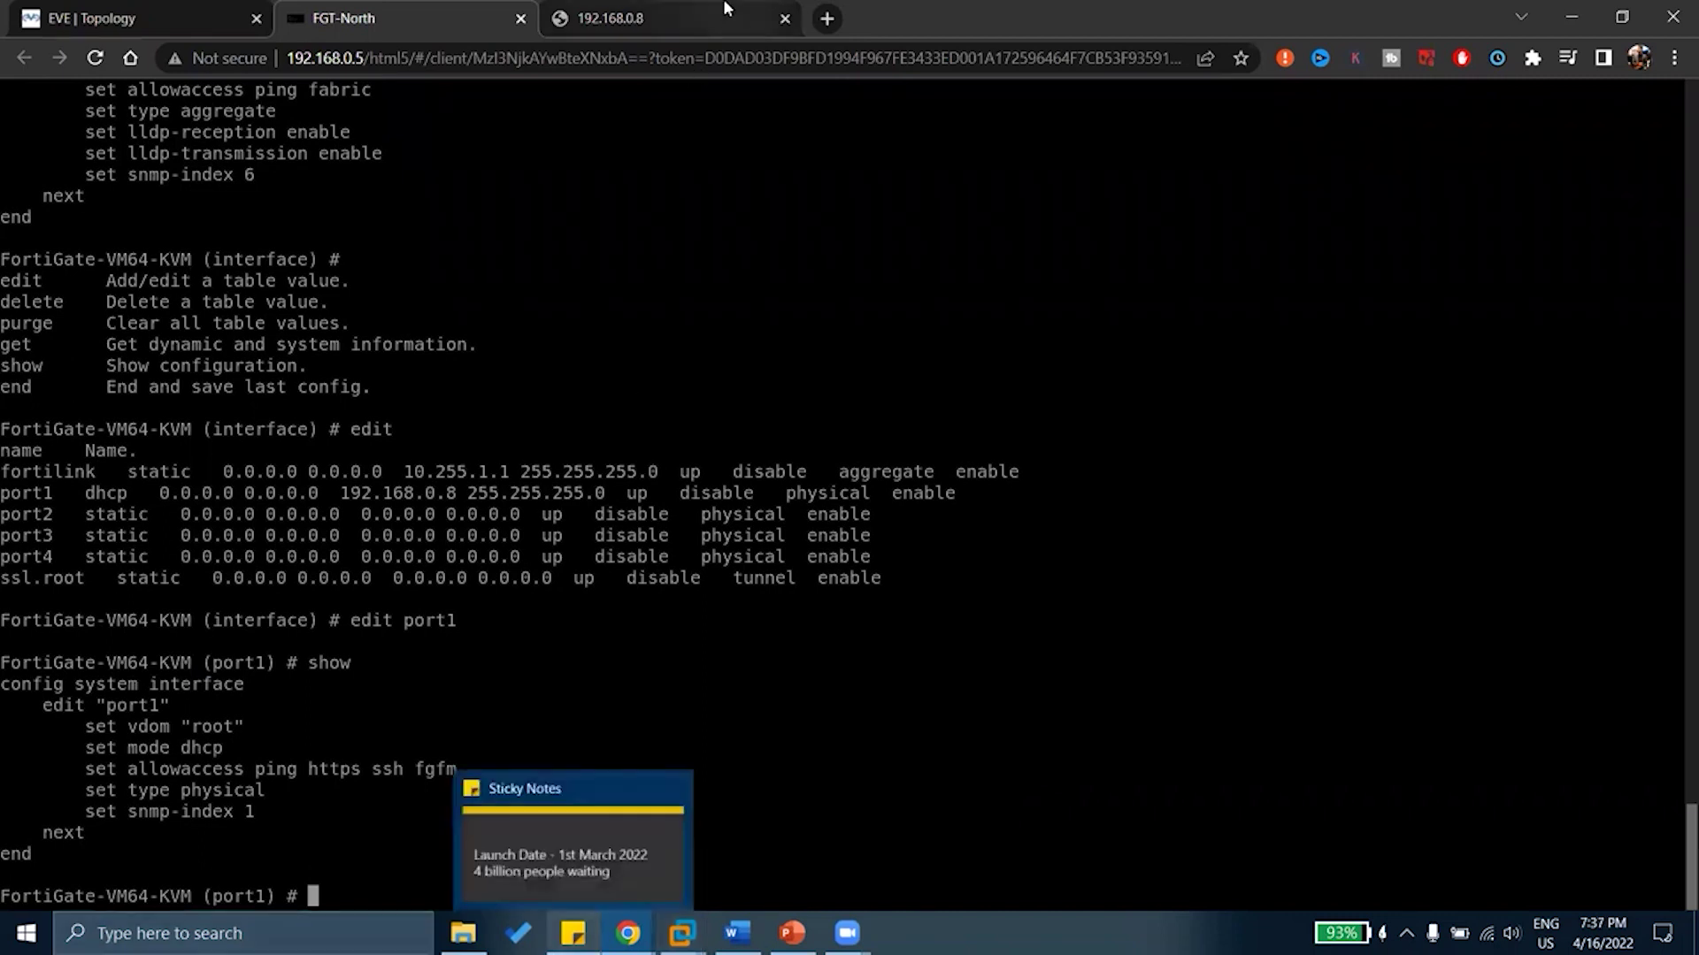
click(672, 18)
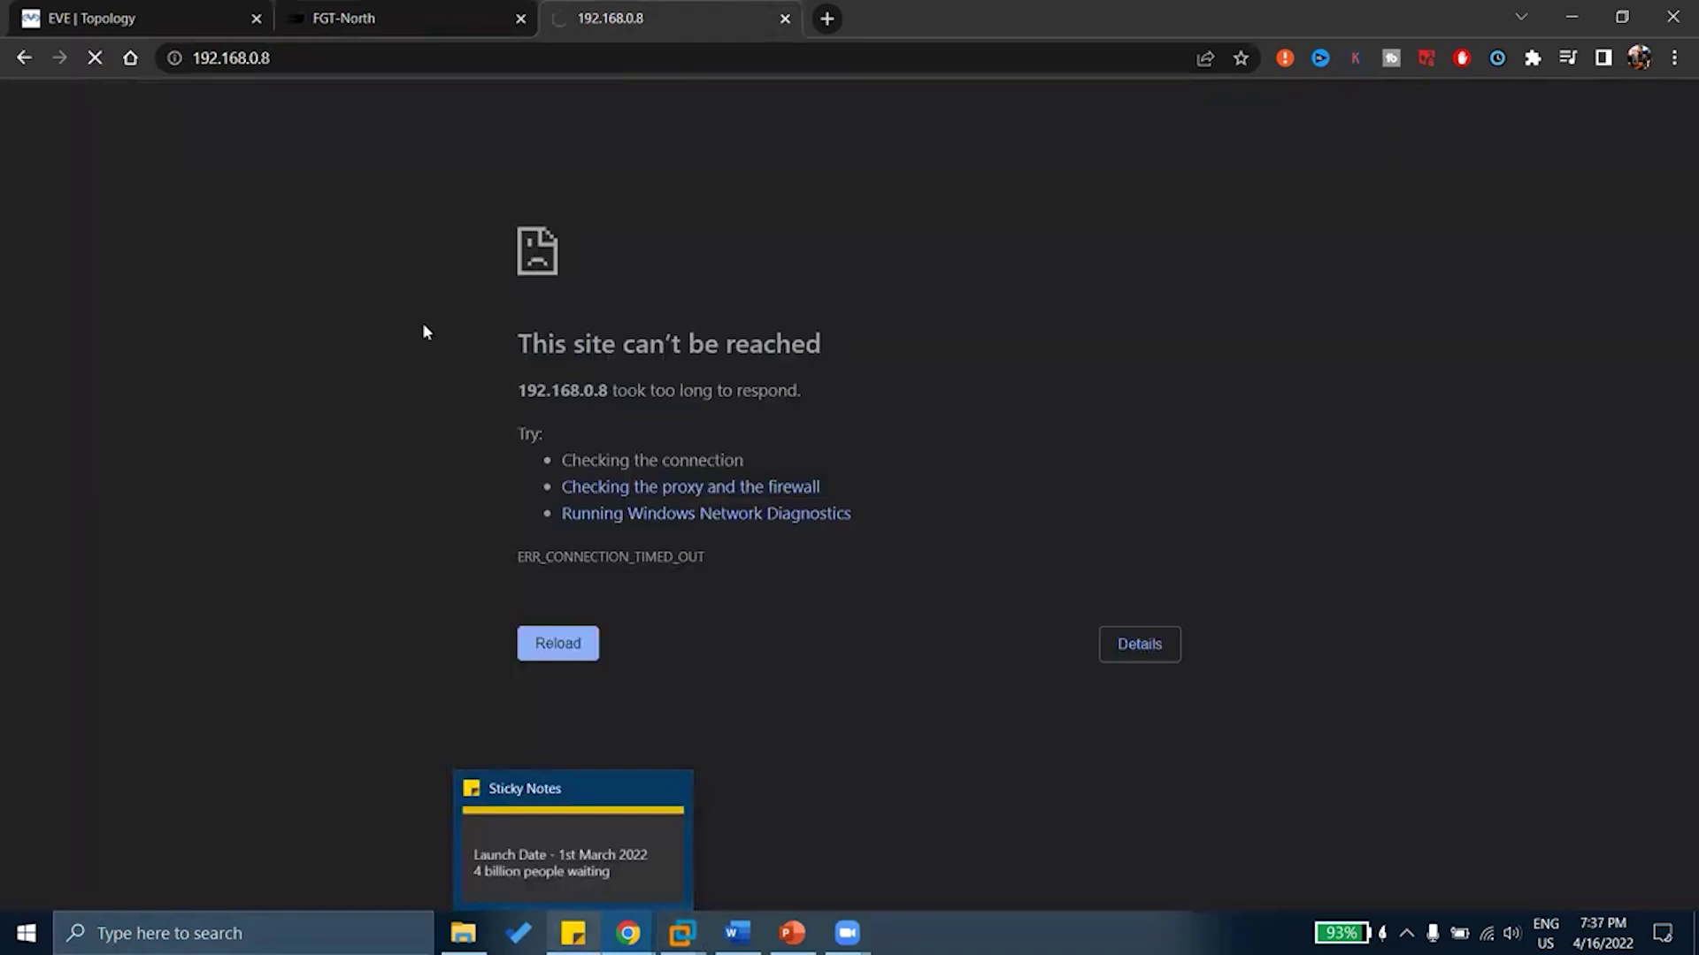
click(404, 55)
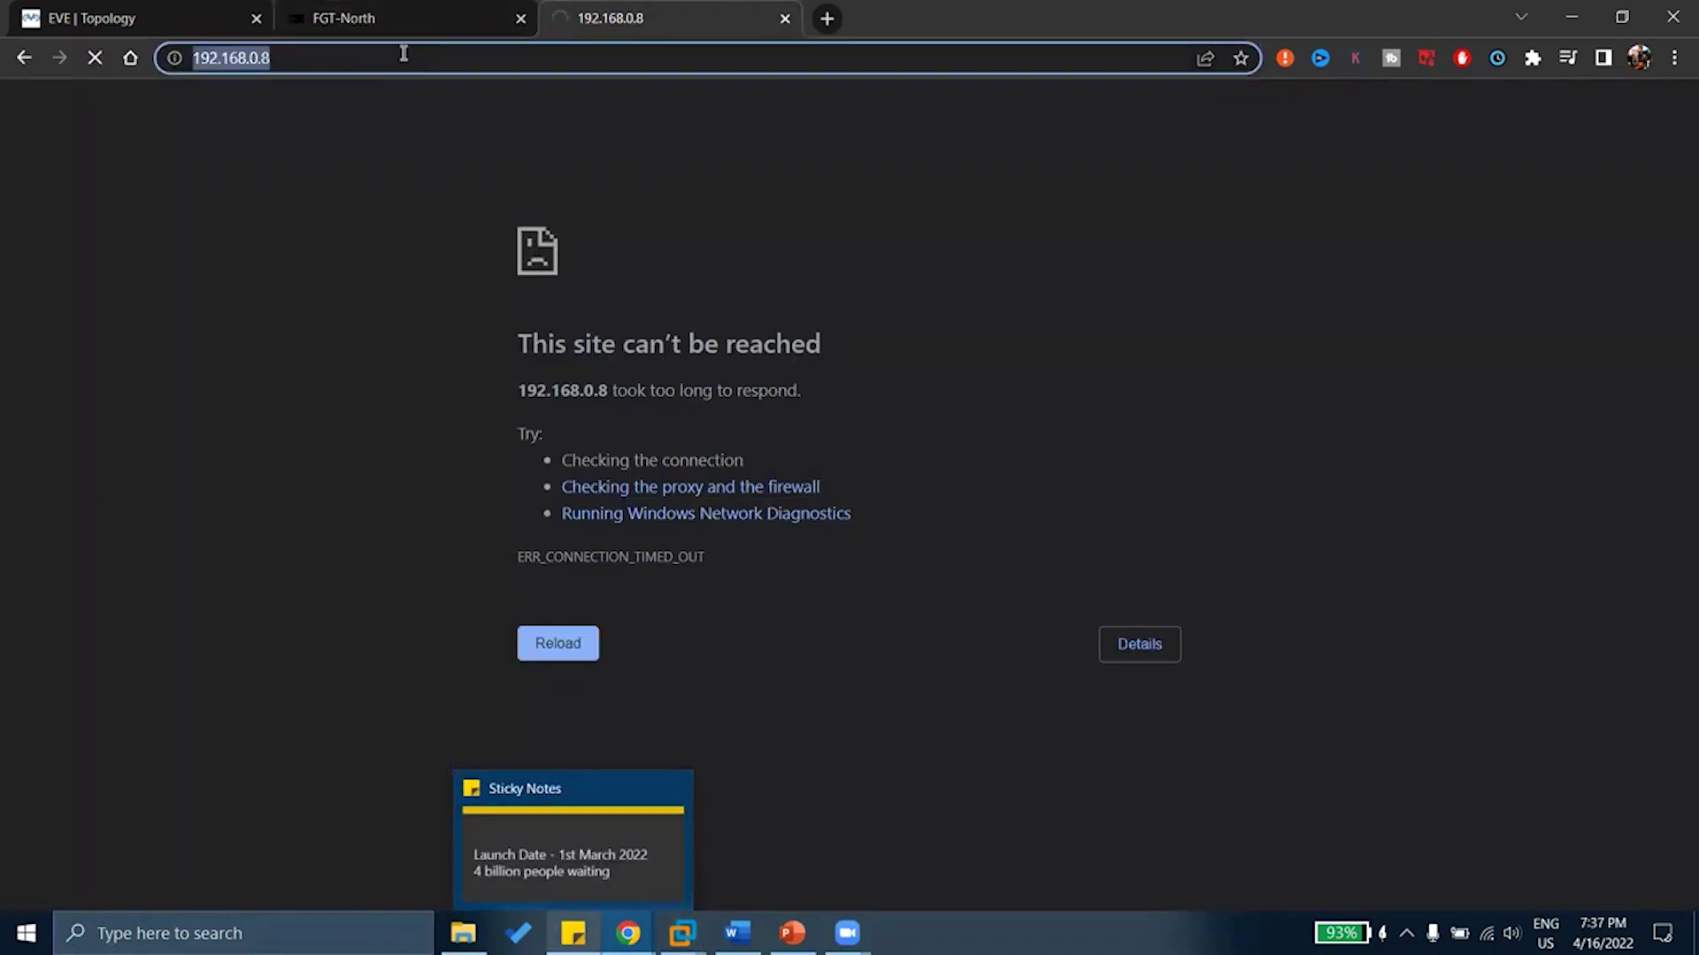
key(Home)
text(http:/)
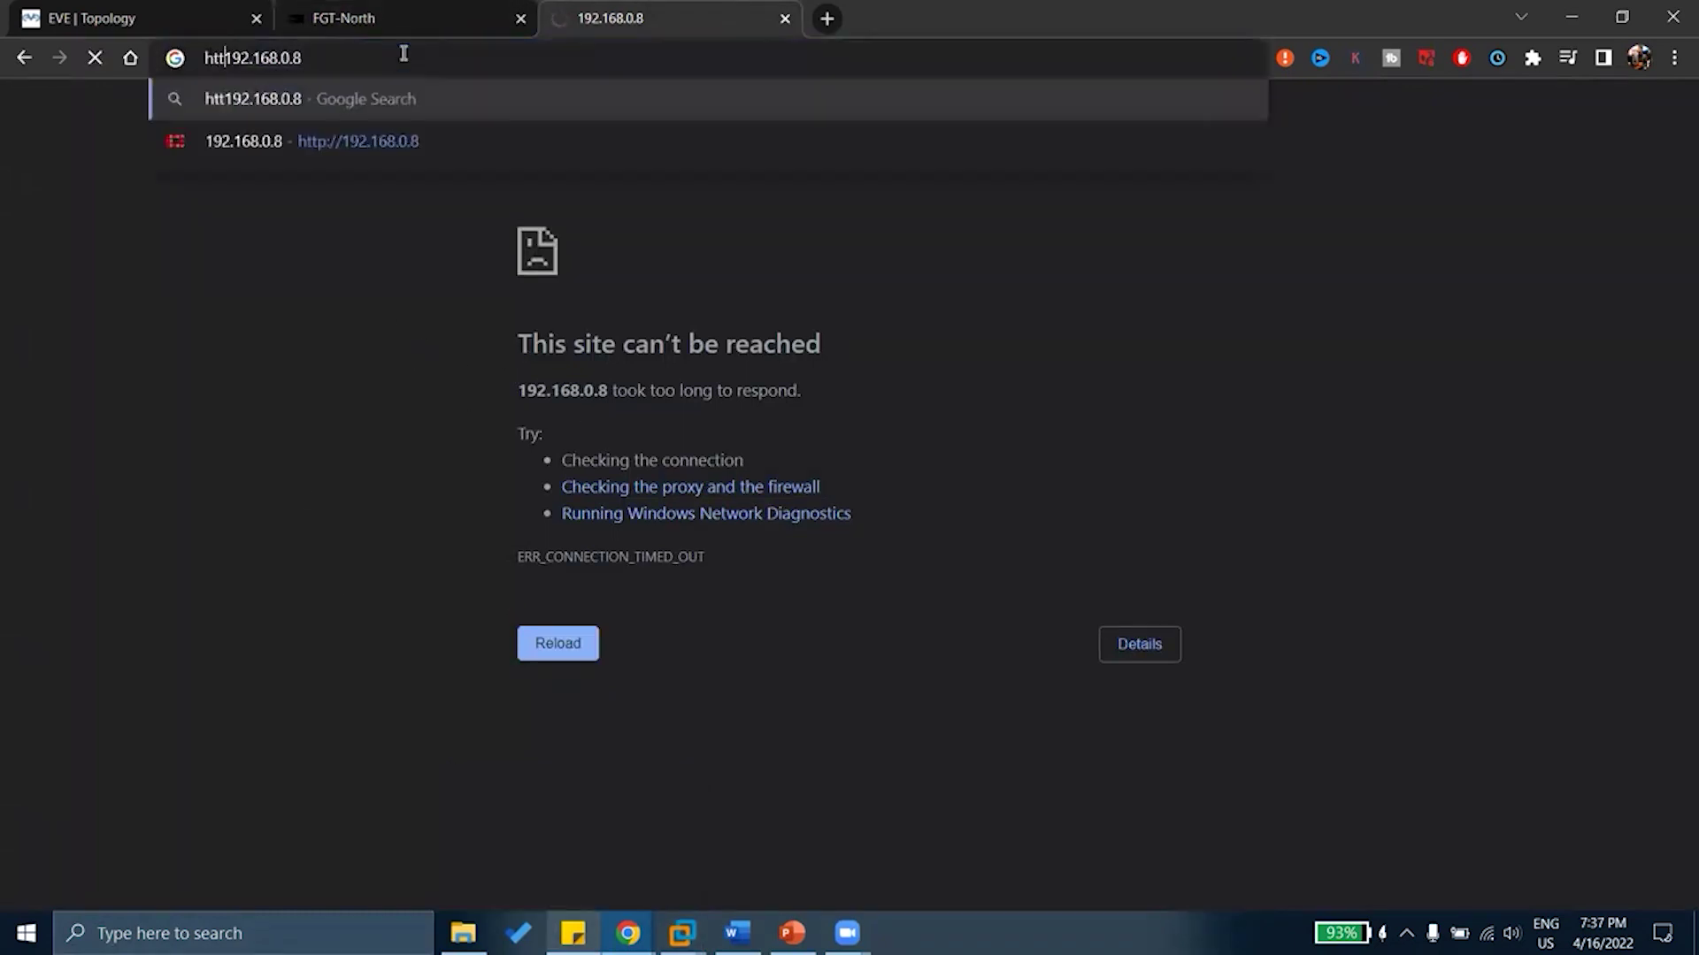
text(/)
key(Return)
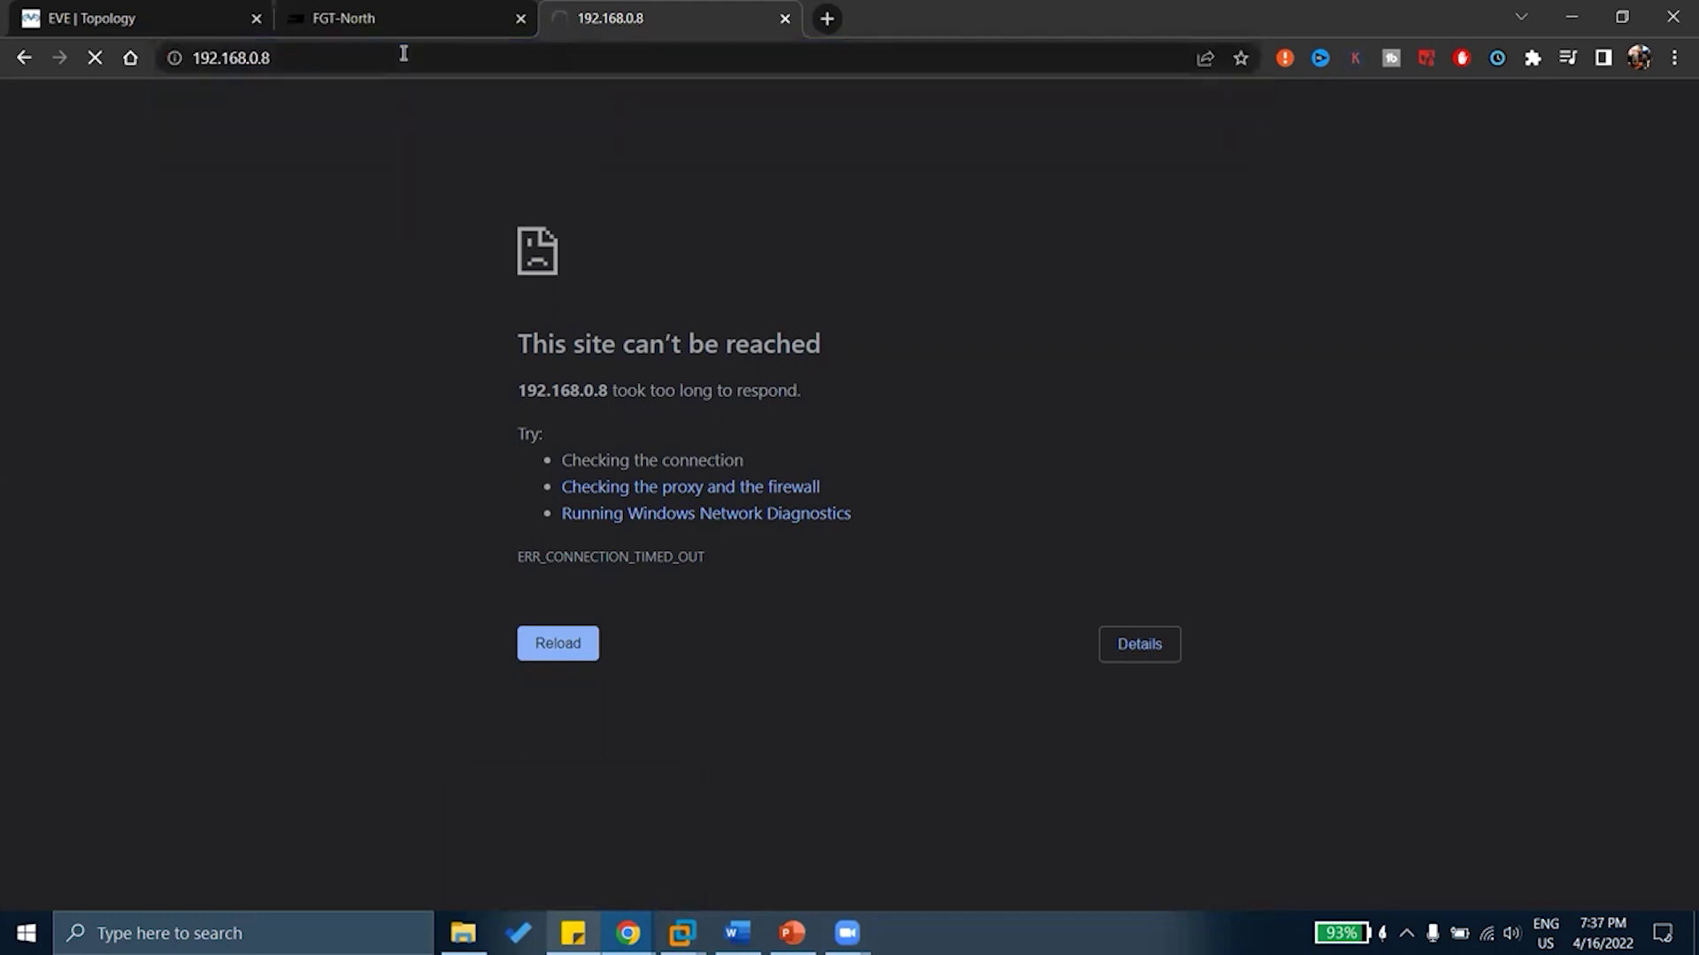
Set port1's allowaccess to ping, then http, and confirm with show that only http remains
click(381, 18)
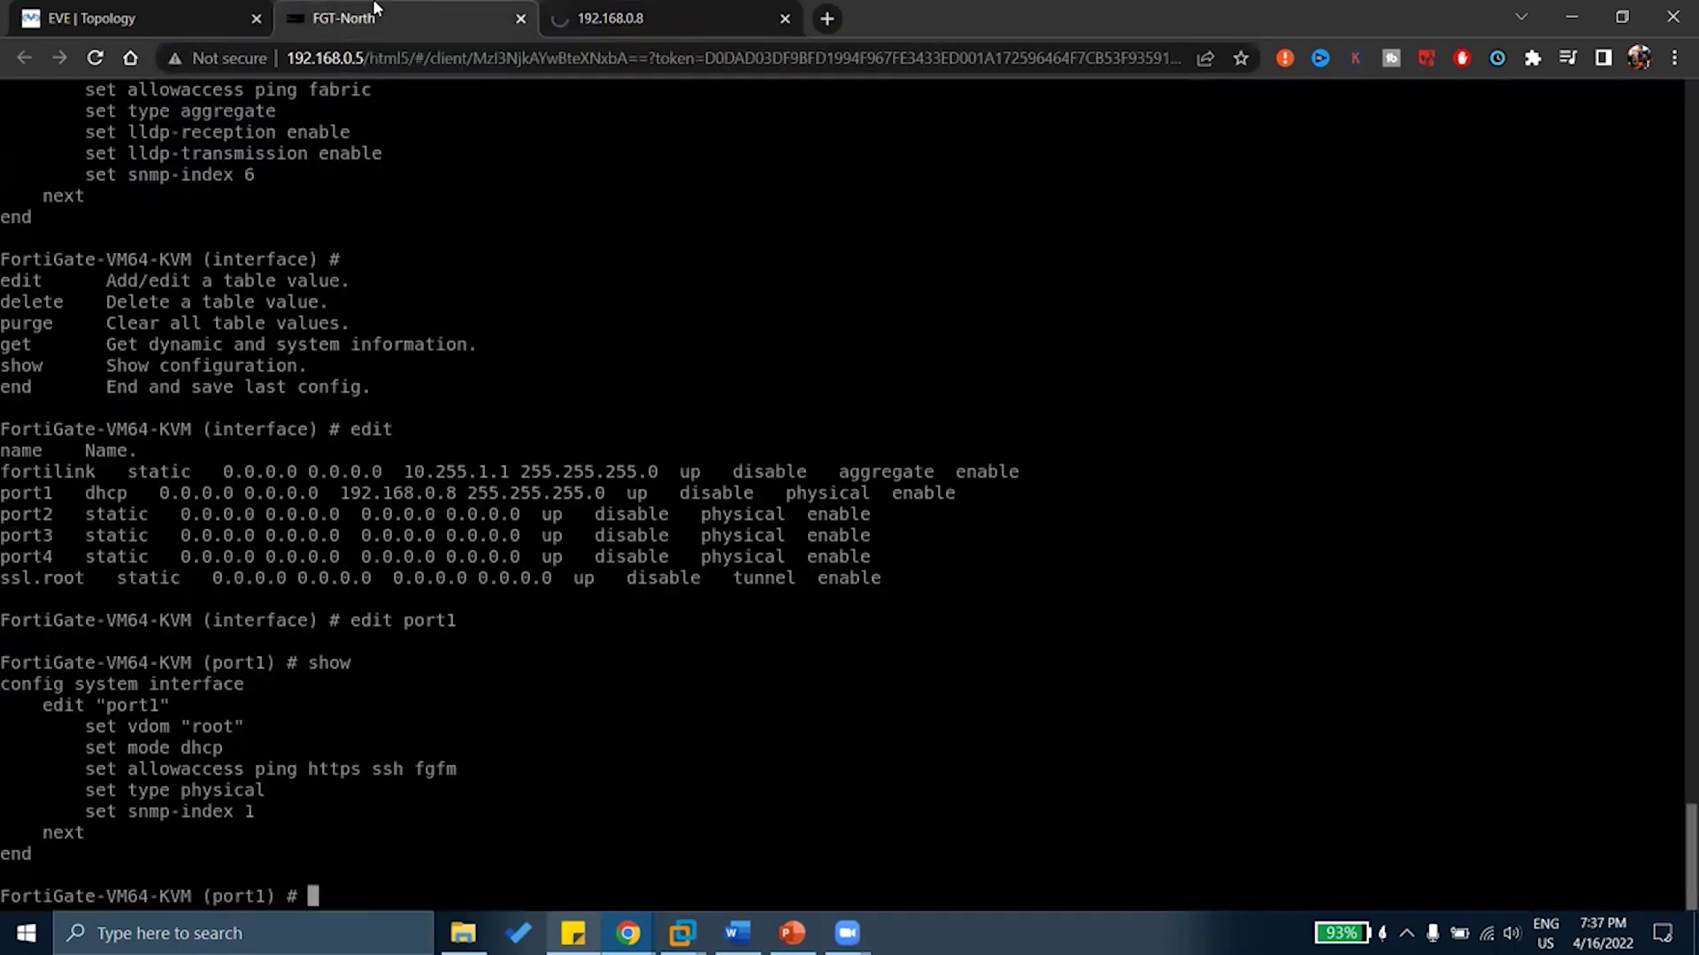
text(set allowaccess)
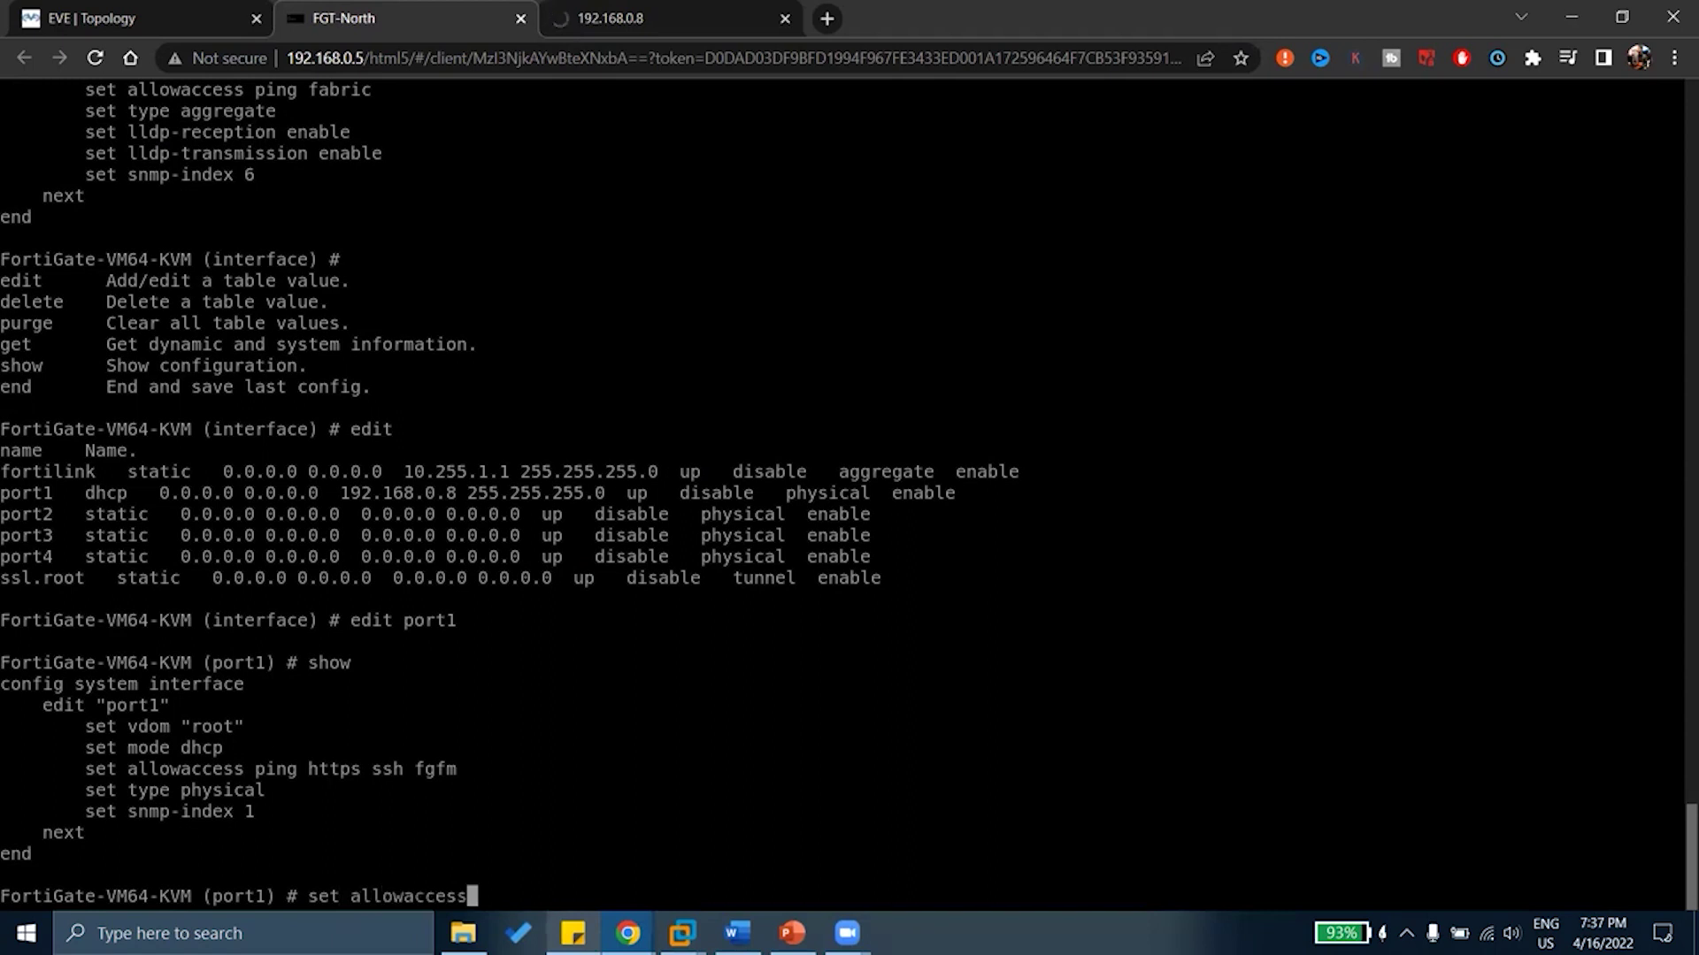
text( ping)
key(Return)
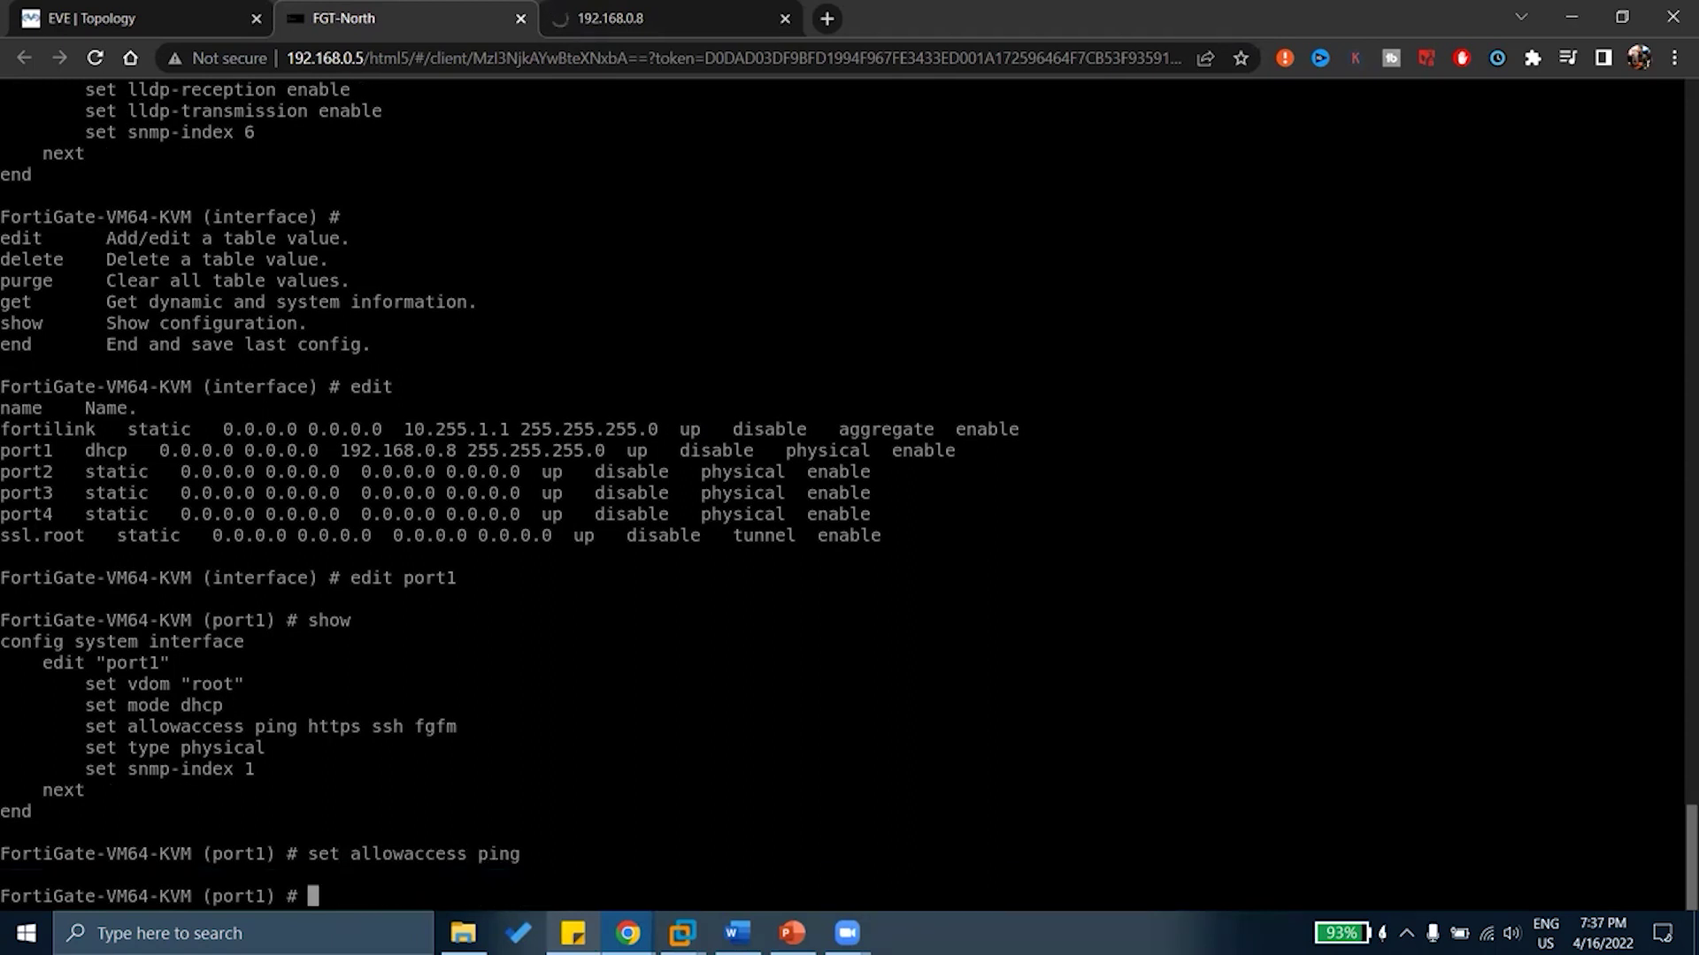
key(Up)
key(BackSpace)
key(BackSpace)
key(BackSpace)
key(BackSpace)
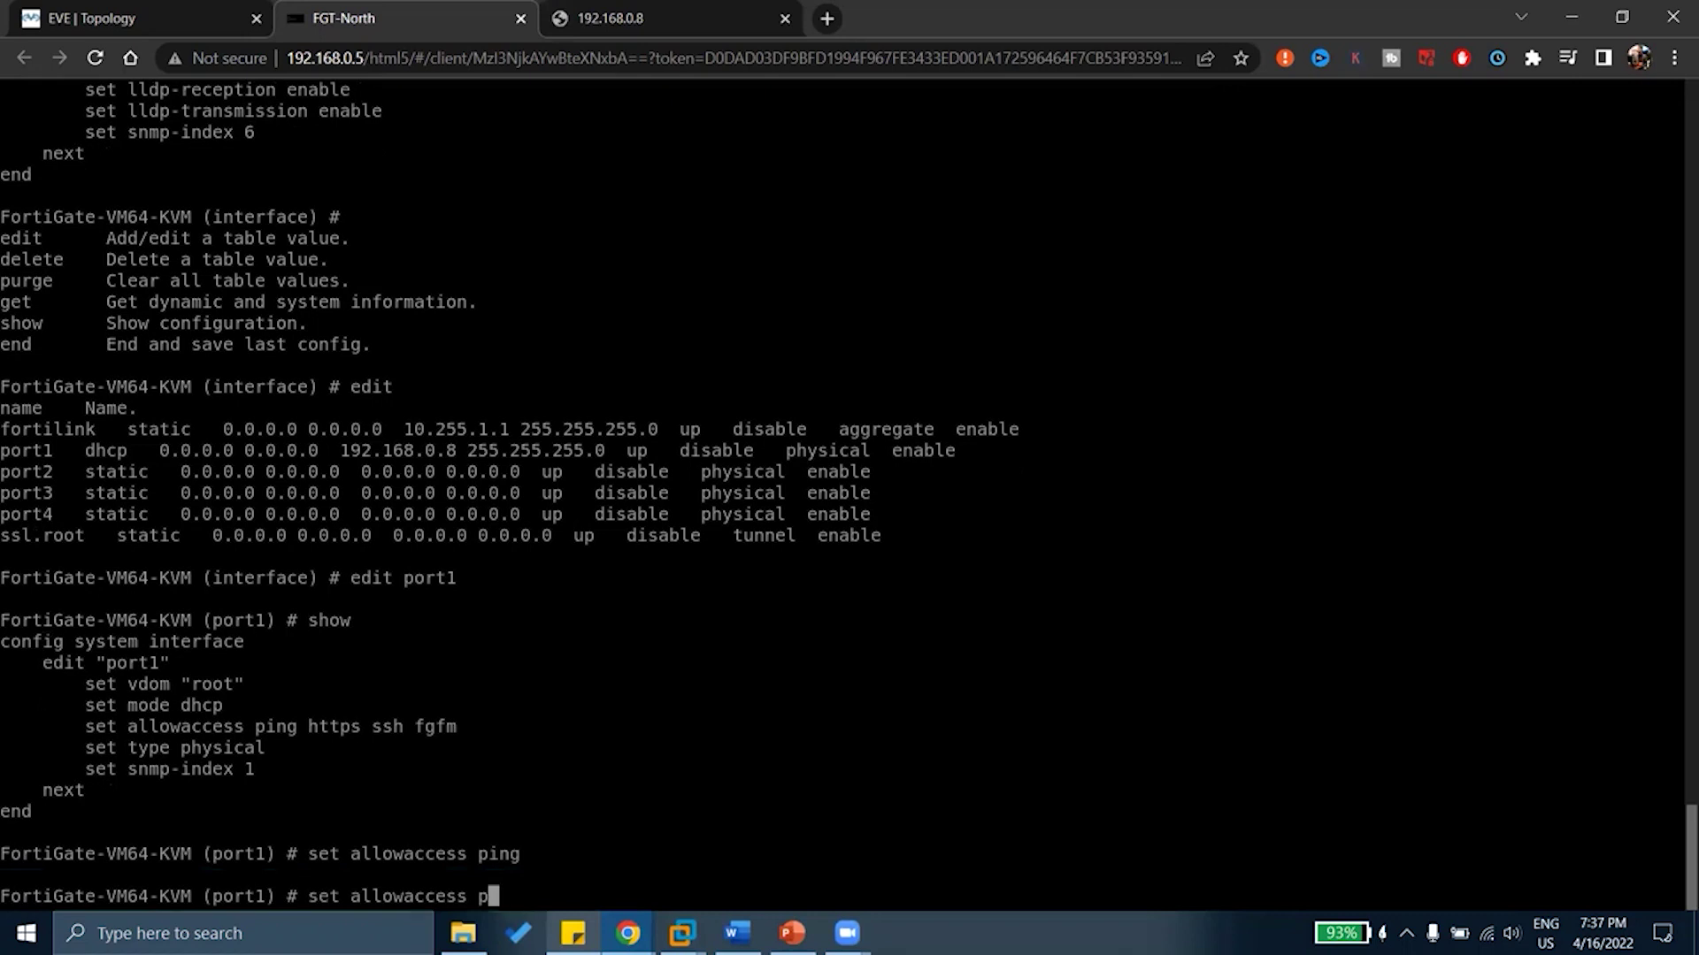
text(http)
key(Return)
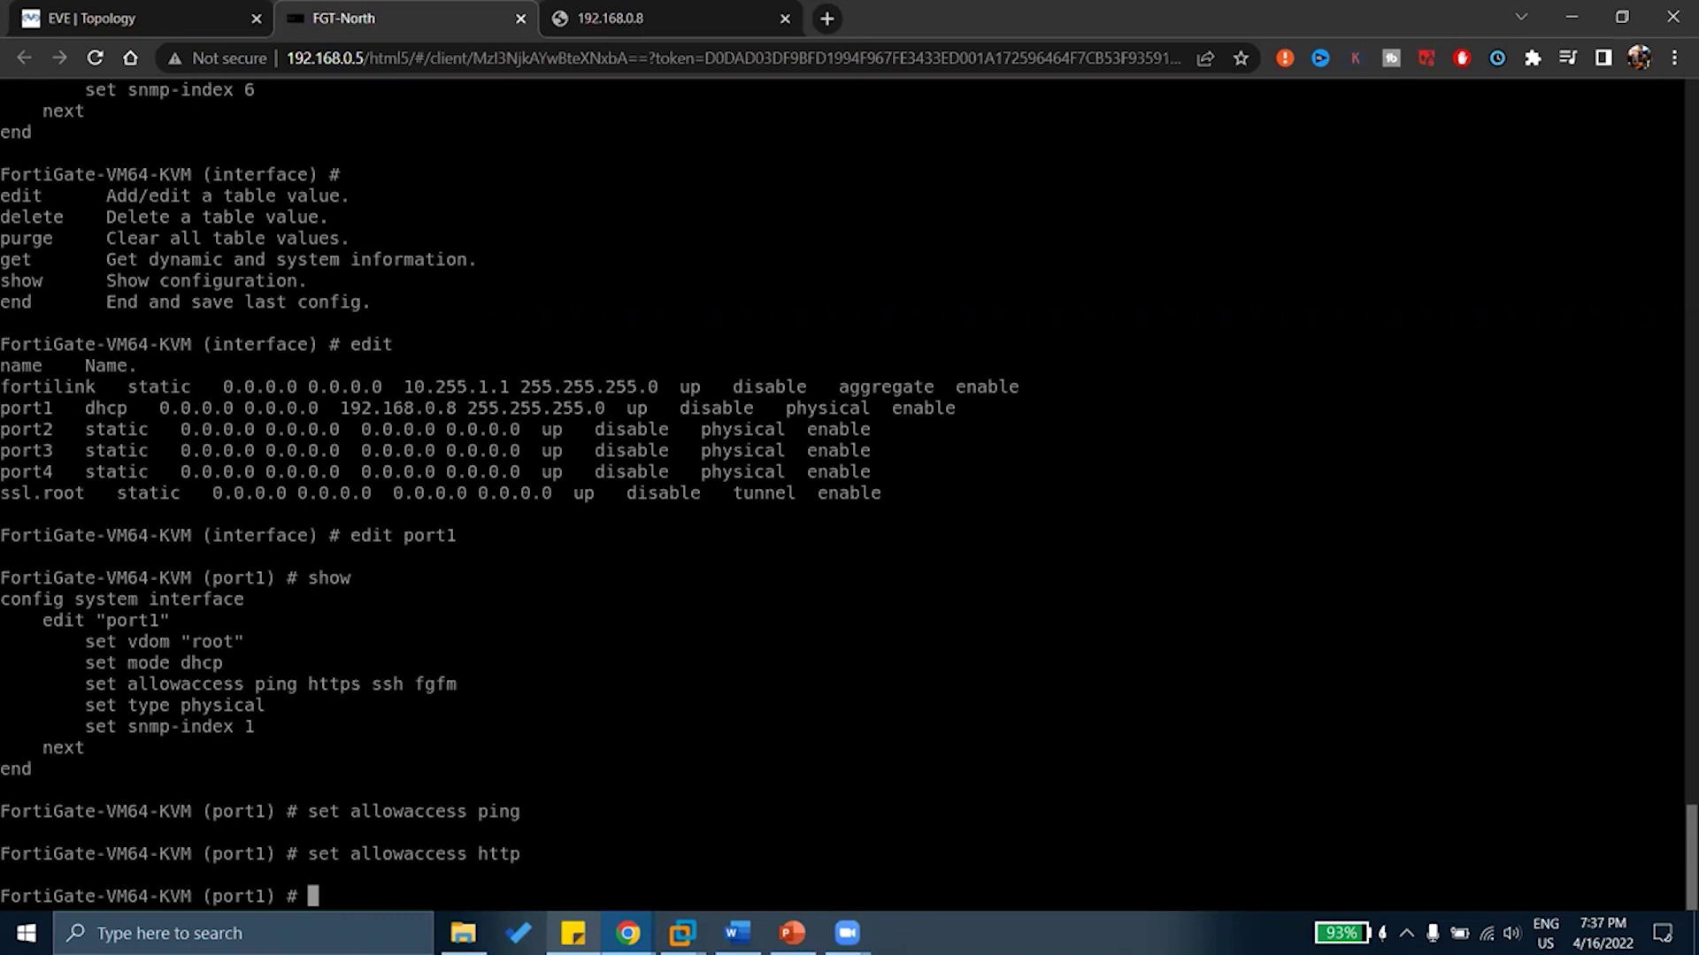
text(show)
key(Return)
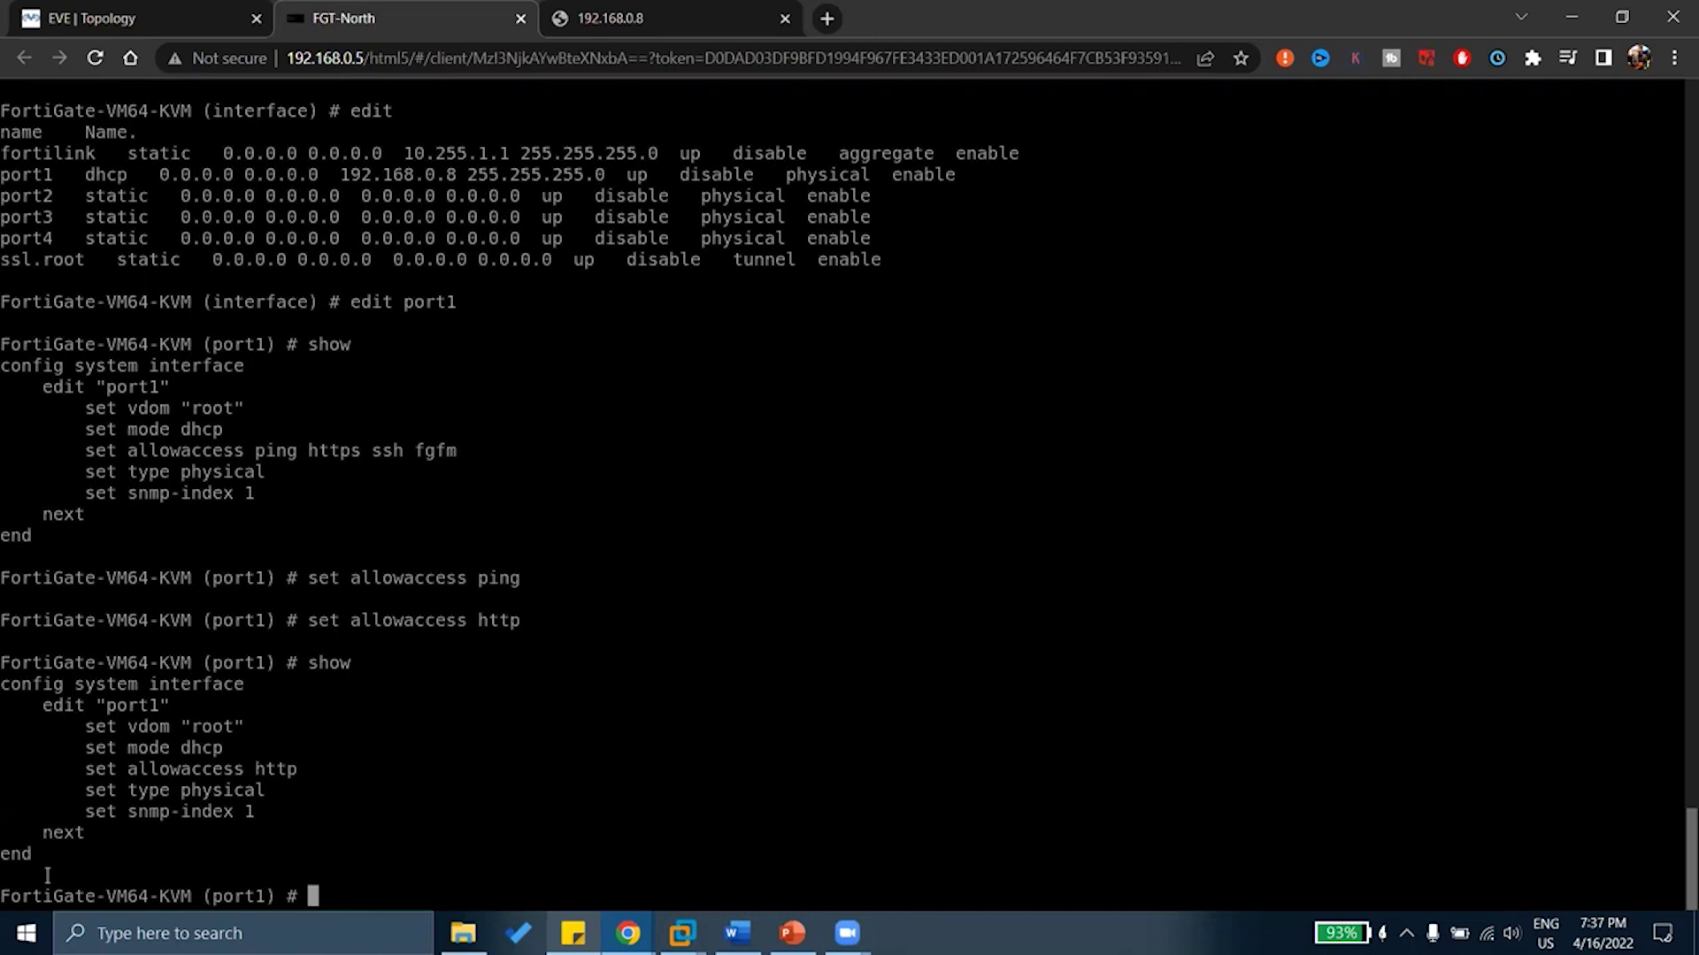
Build 'set allowaccess ping http ssh' with Tab completion and list further options with '?'
drag(86, 748, 233, 811)
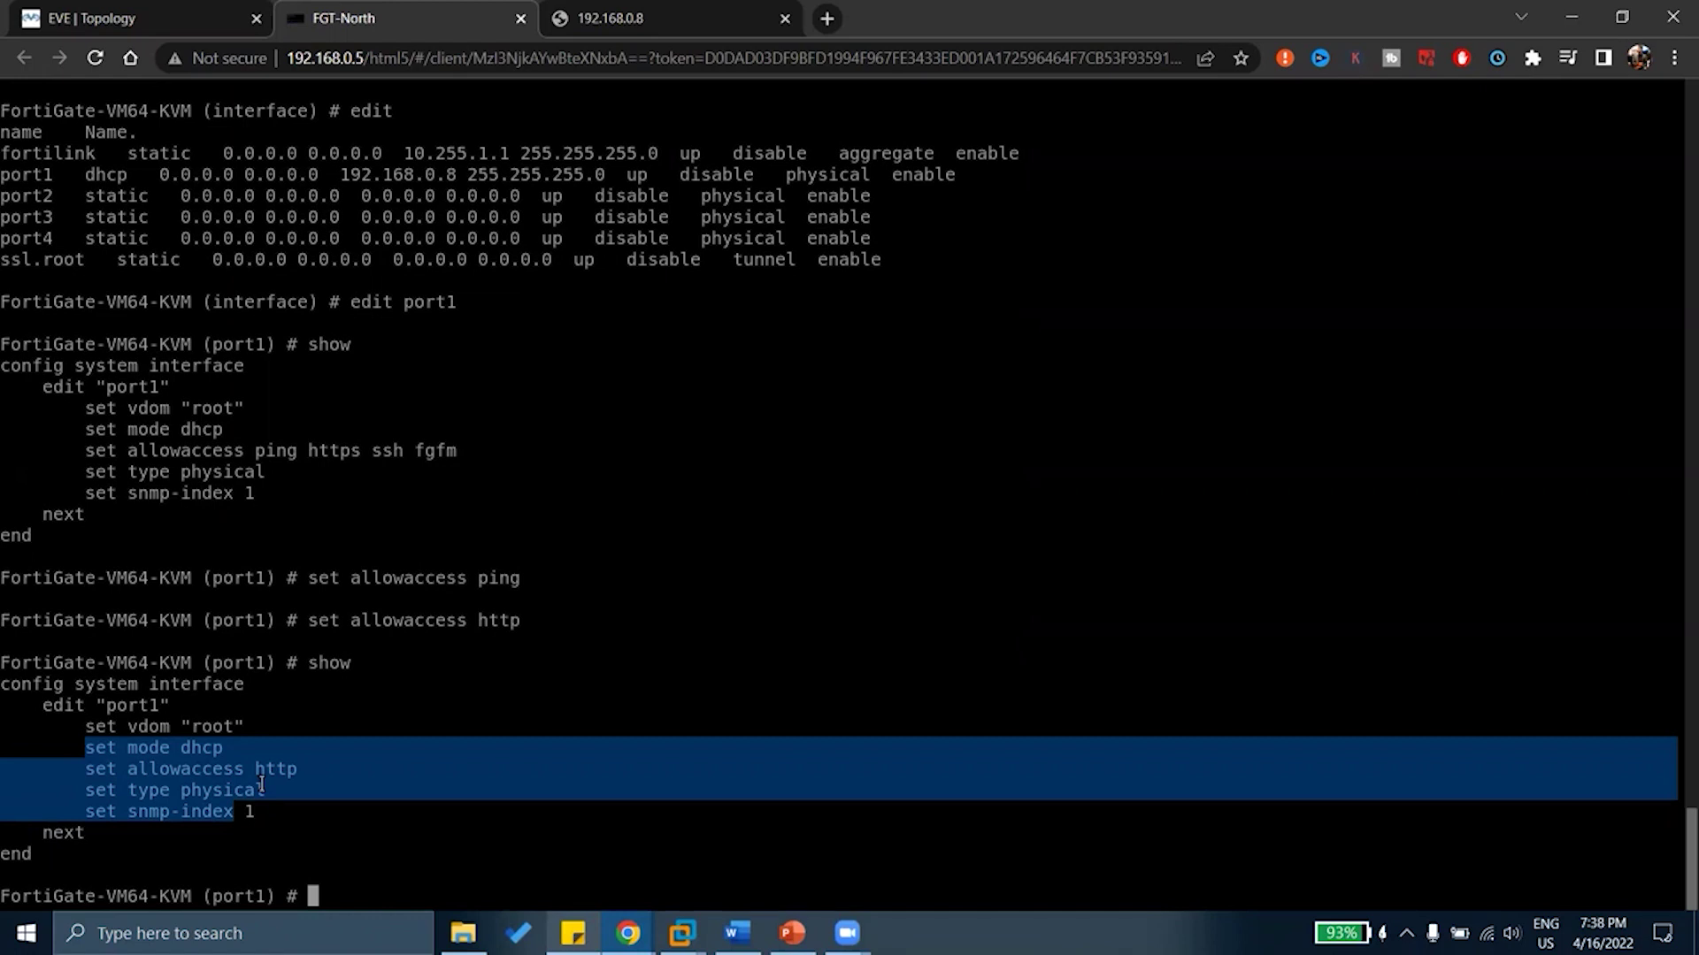
text(set)
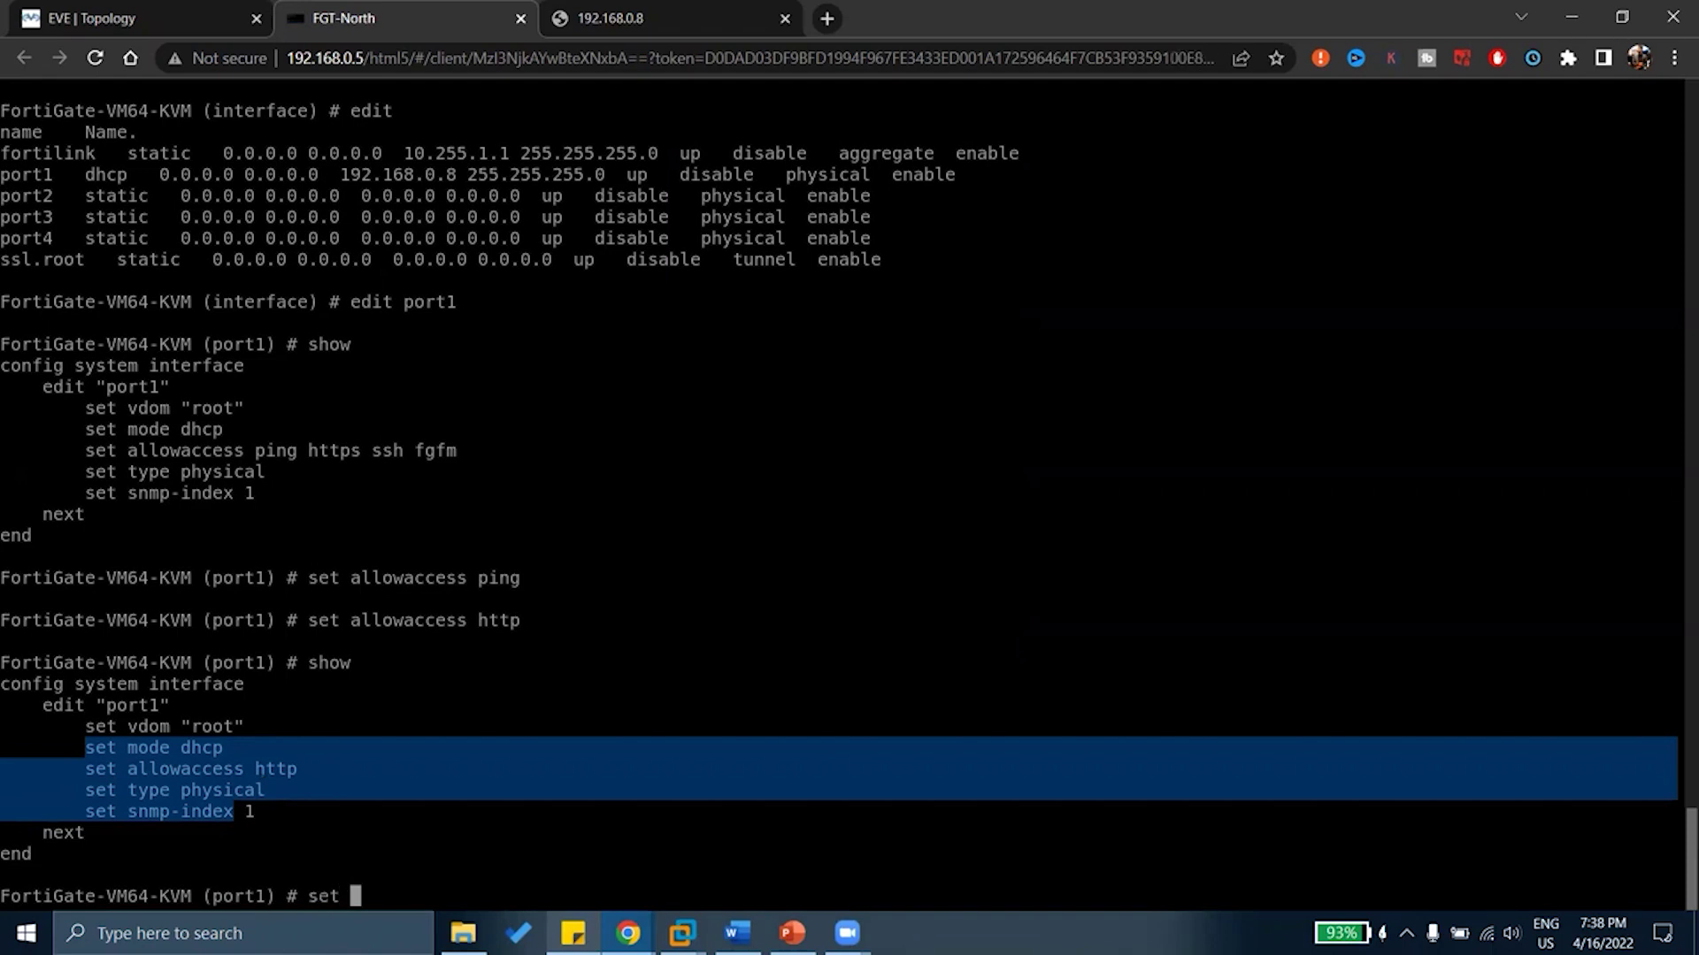
text(priority)
key(Tab)
key(BackSpace)
key(BackSpace)
key(BackSpace)
key(BackSpace)
key(BackSpace)
key(BackSpace)
key(BackSpace)
key(BackSpace)
key(BackSpace)
key(BackSpace)
key(BackSpace)
key(BackSpace)
key(BackSpace)
key(BackSpace)
key(BackSpace)
key(BackSpace)
key(BackSpace)
key(BackSpace)
text(al)
key(Tab)
text(ping )
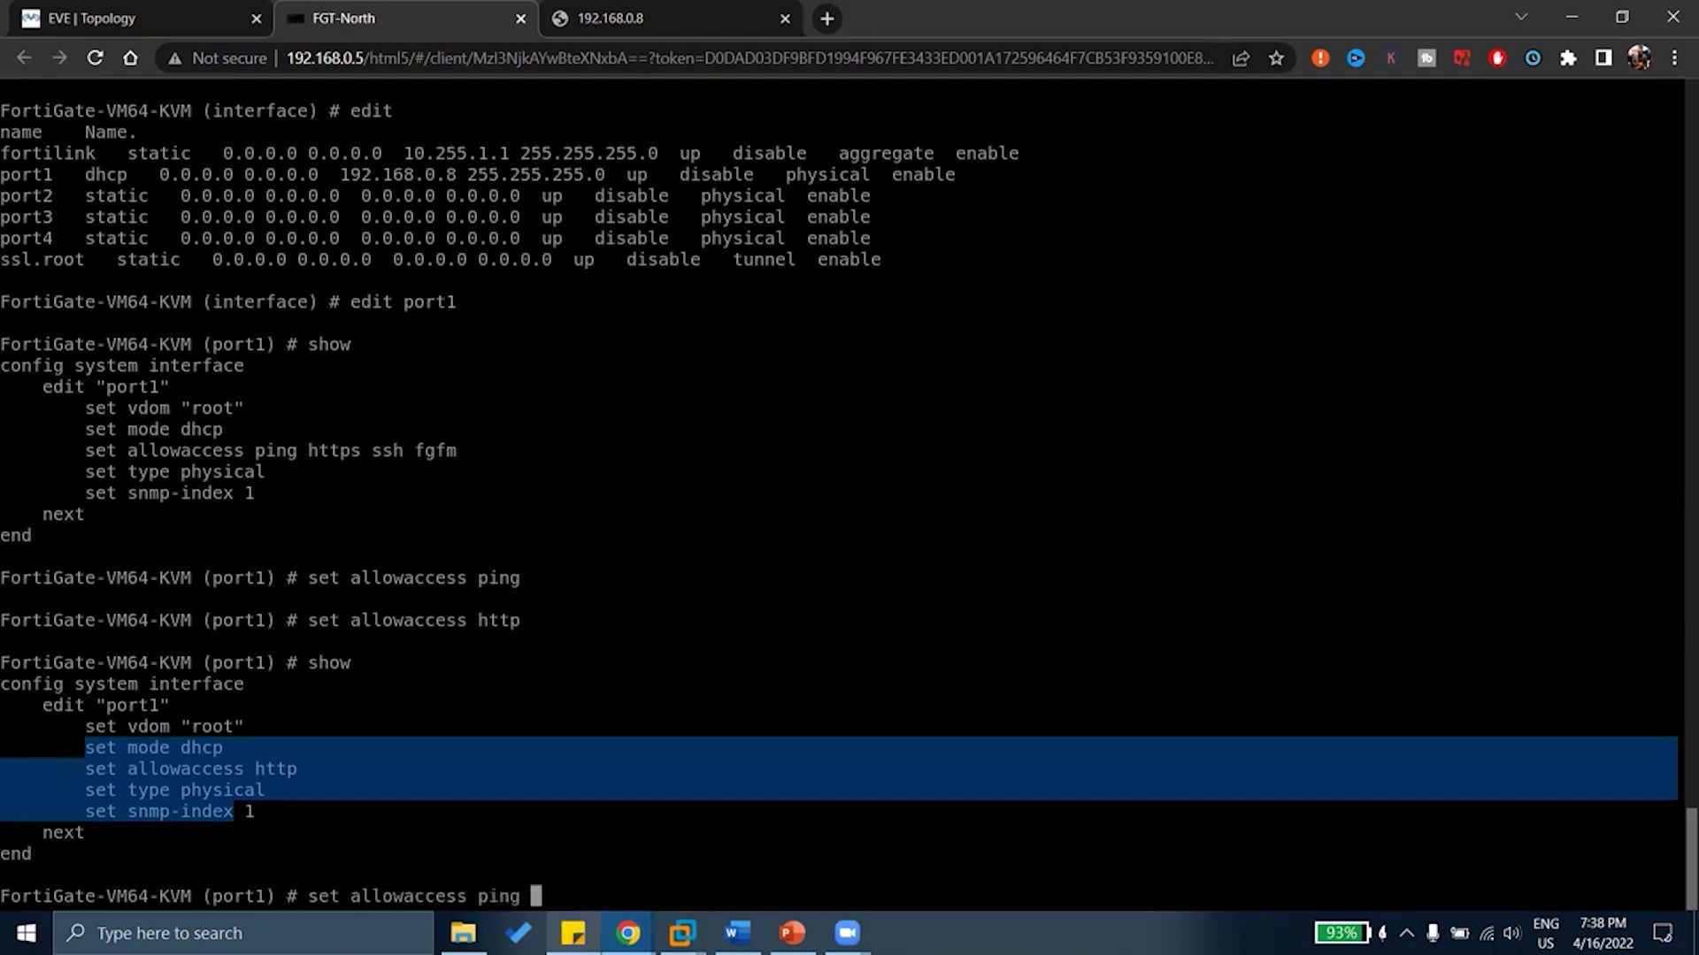
text(https)
key(BackSpace)
text(ssh)
key(question)
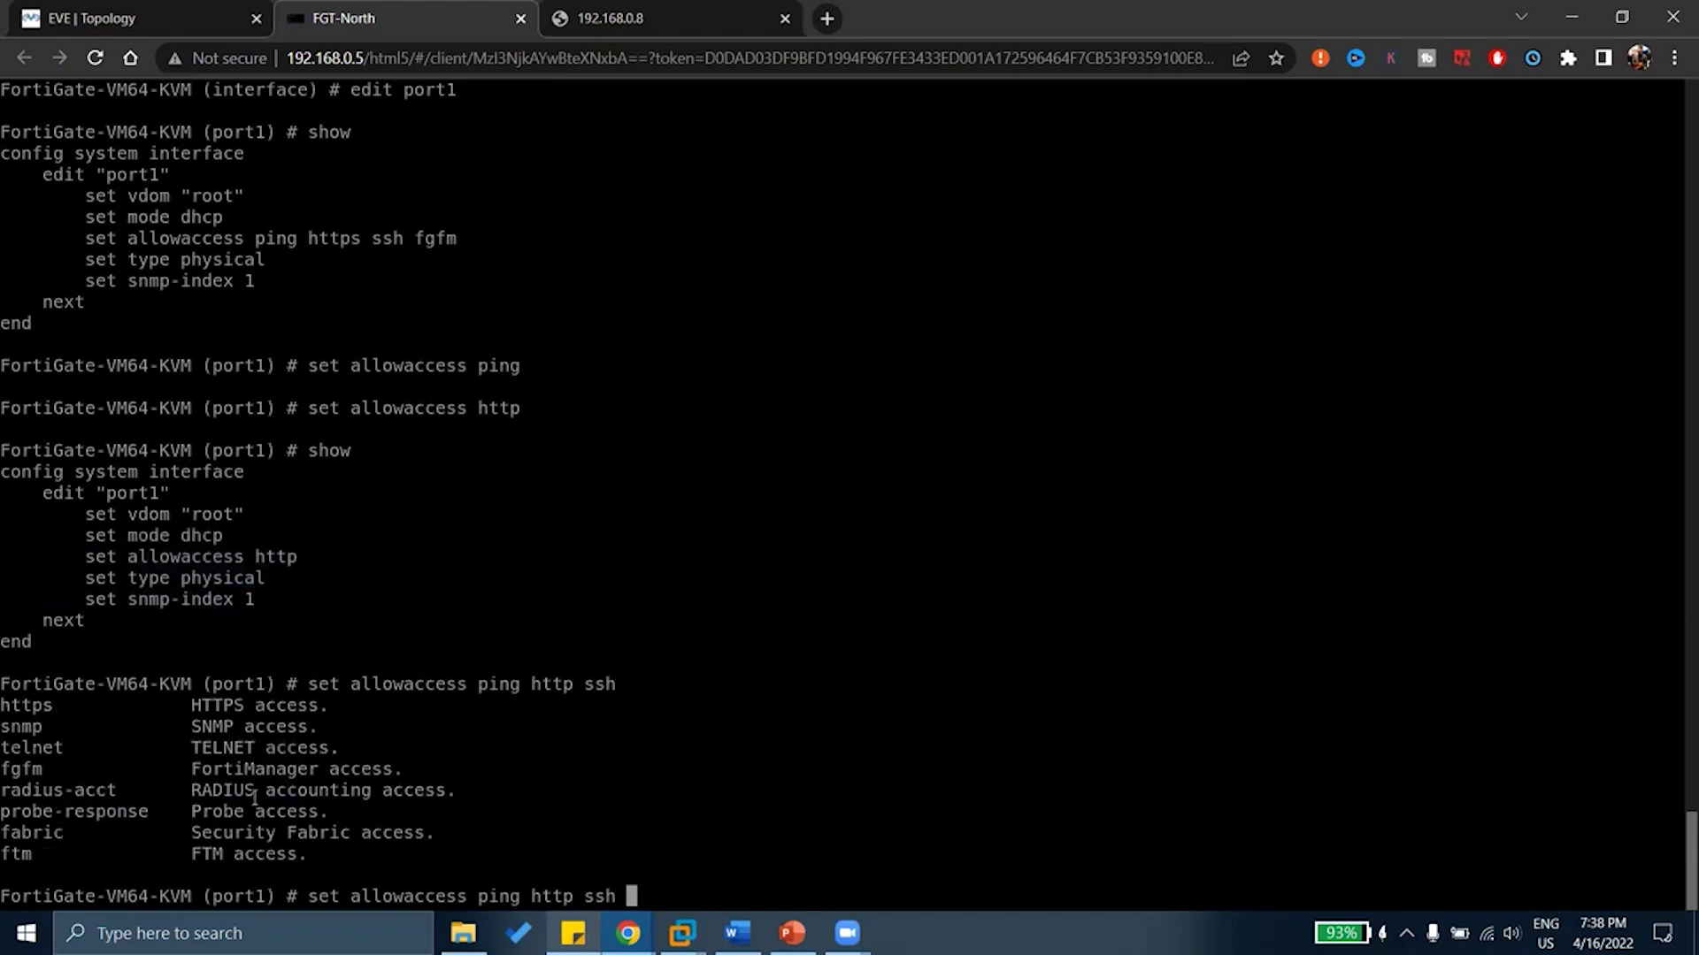
Review the listed access options, including SNMP, fgfm FortiManager and RADIUS accounting
drag(87, 685, 275, 755)
double_click(213, 727)
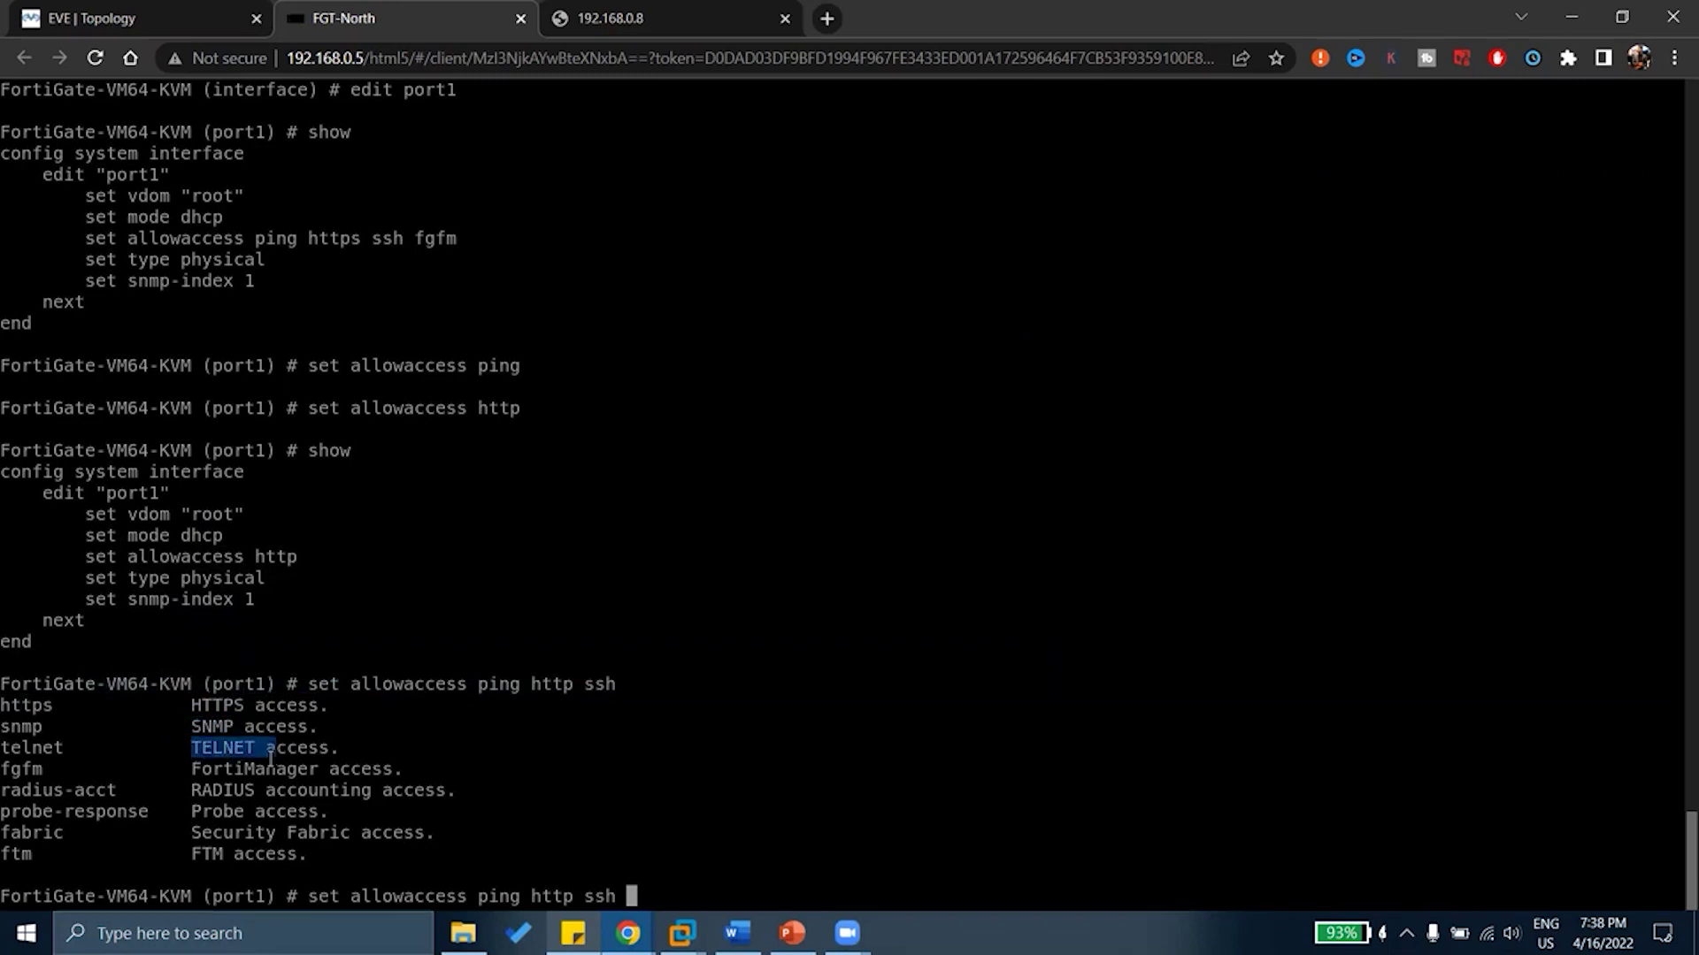
drag(203, 770, 316, 776)
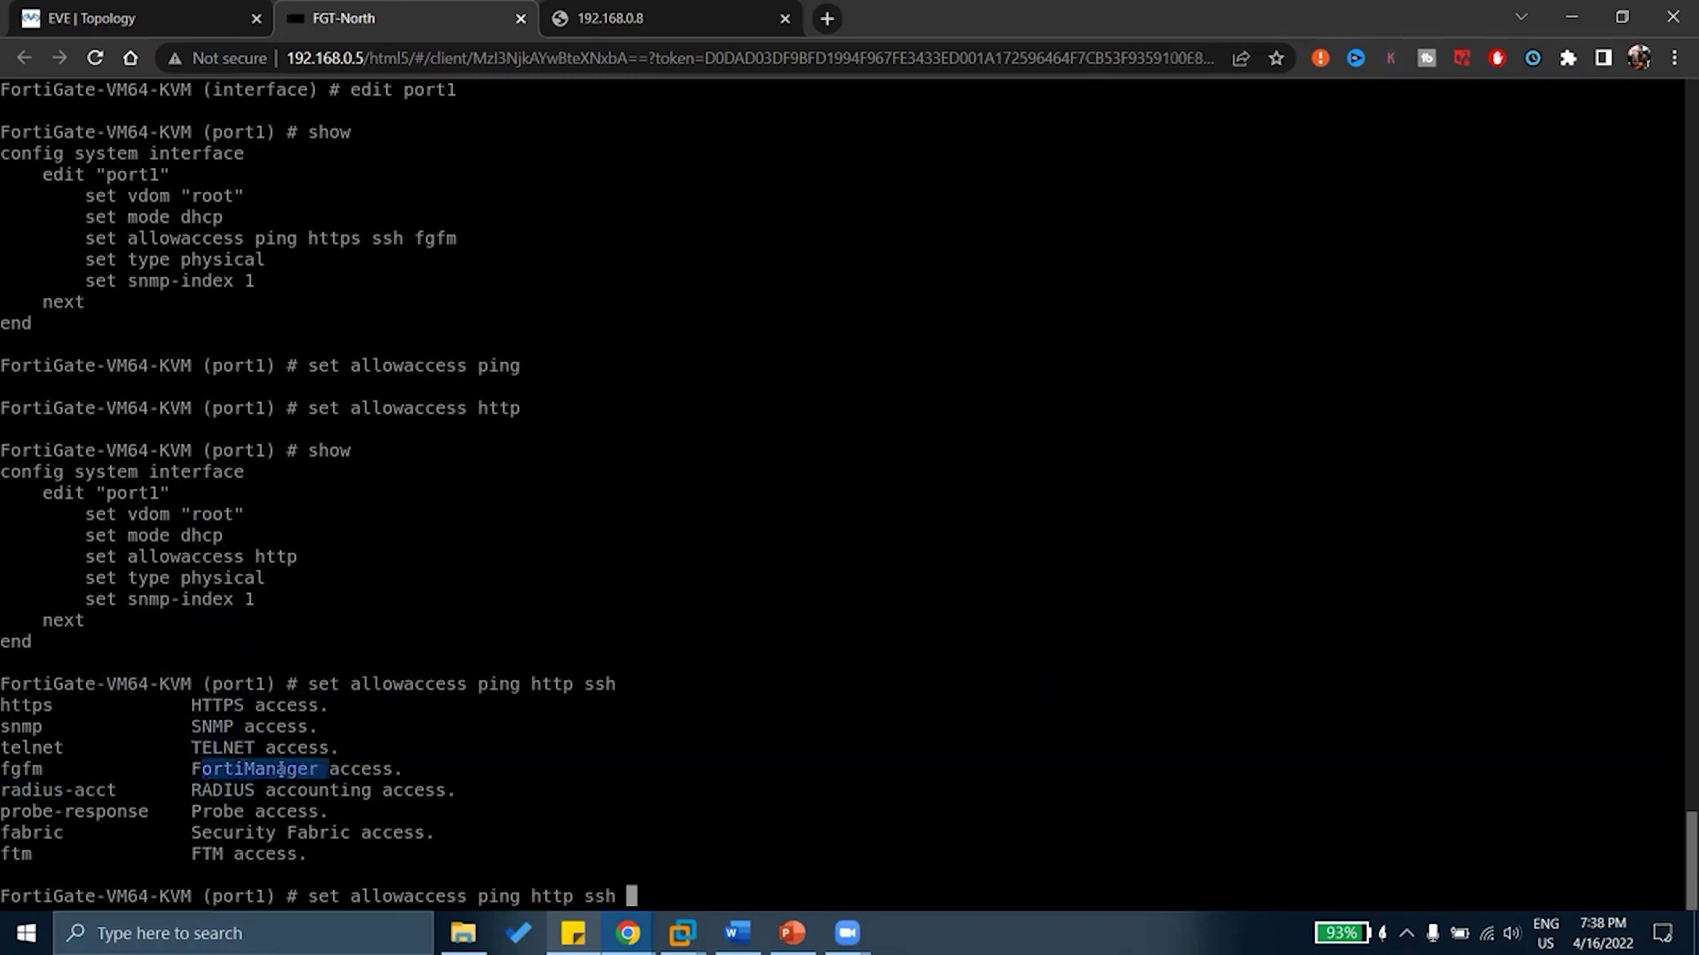
drag(9, 770, 400, 770)
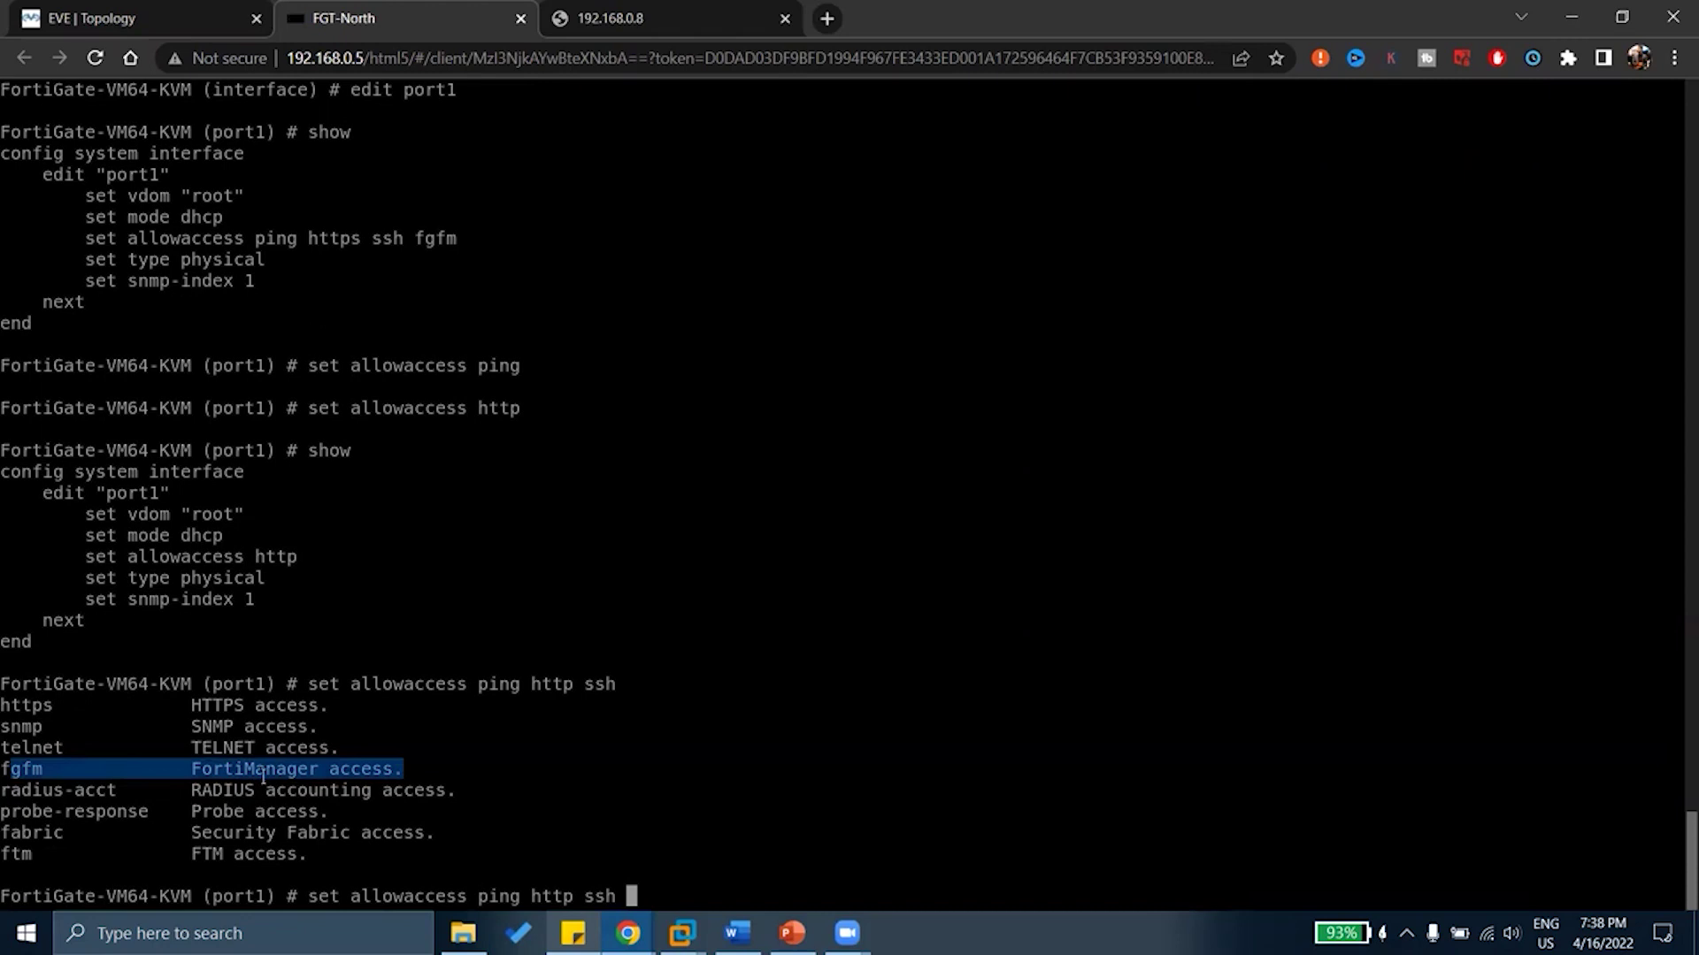
drag(45, 770, 333, 778)
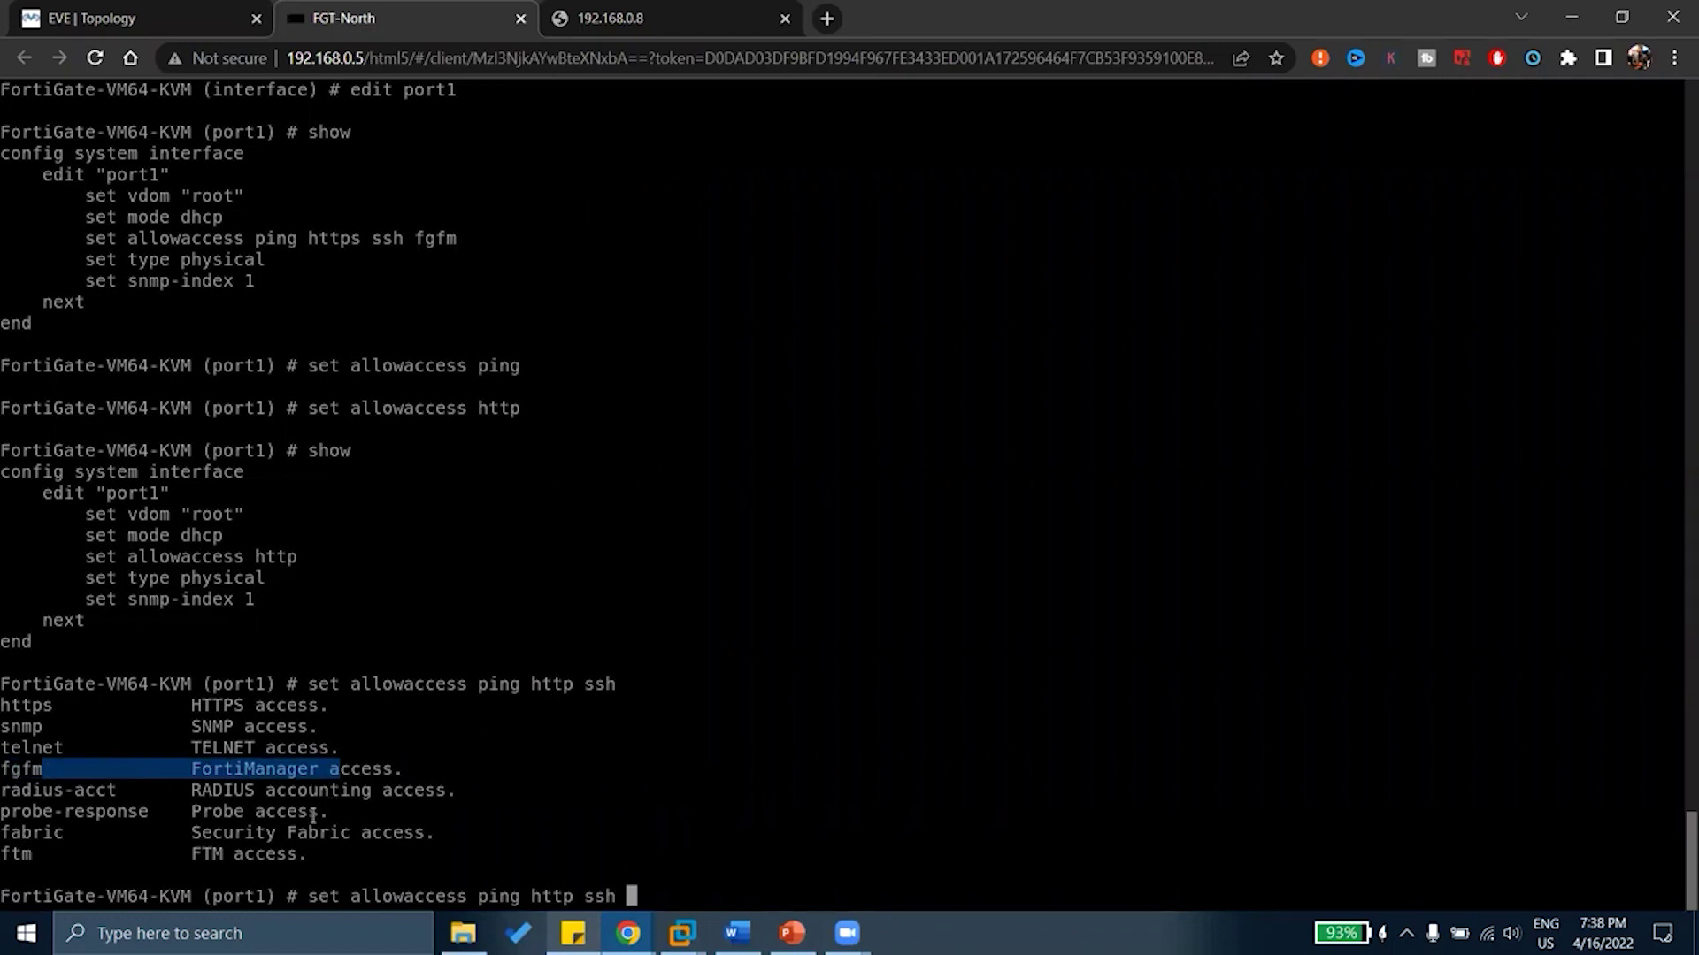
drag(67, 785, 478, 785)
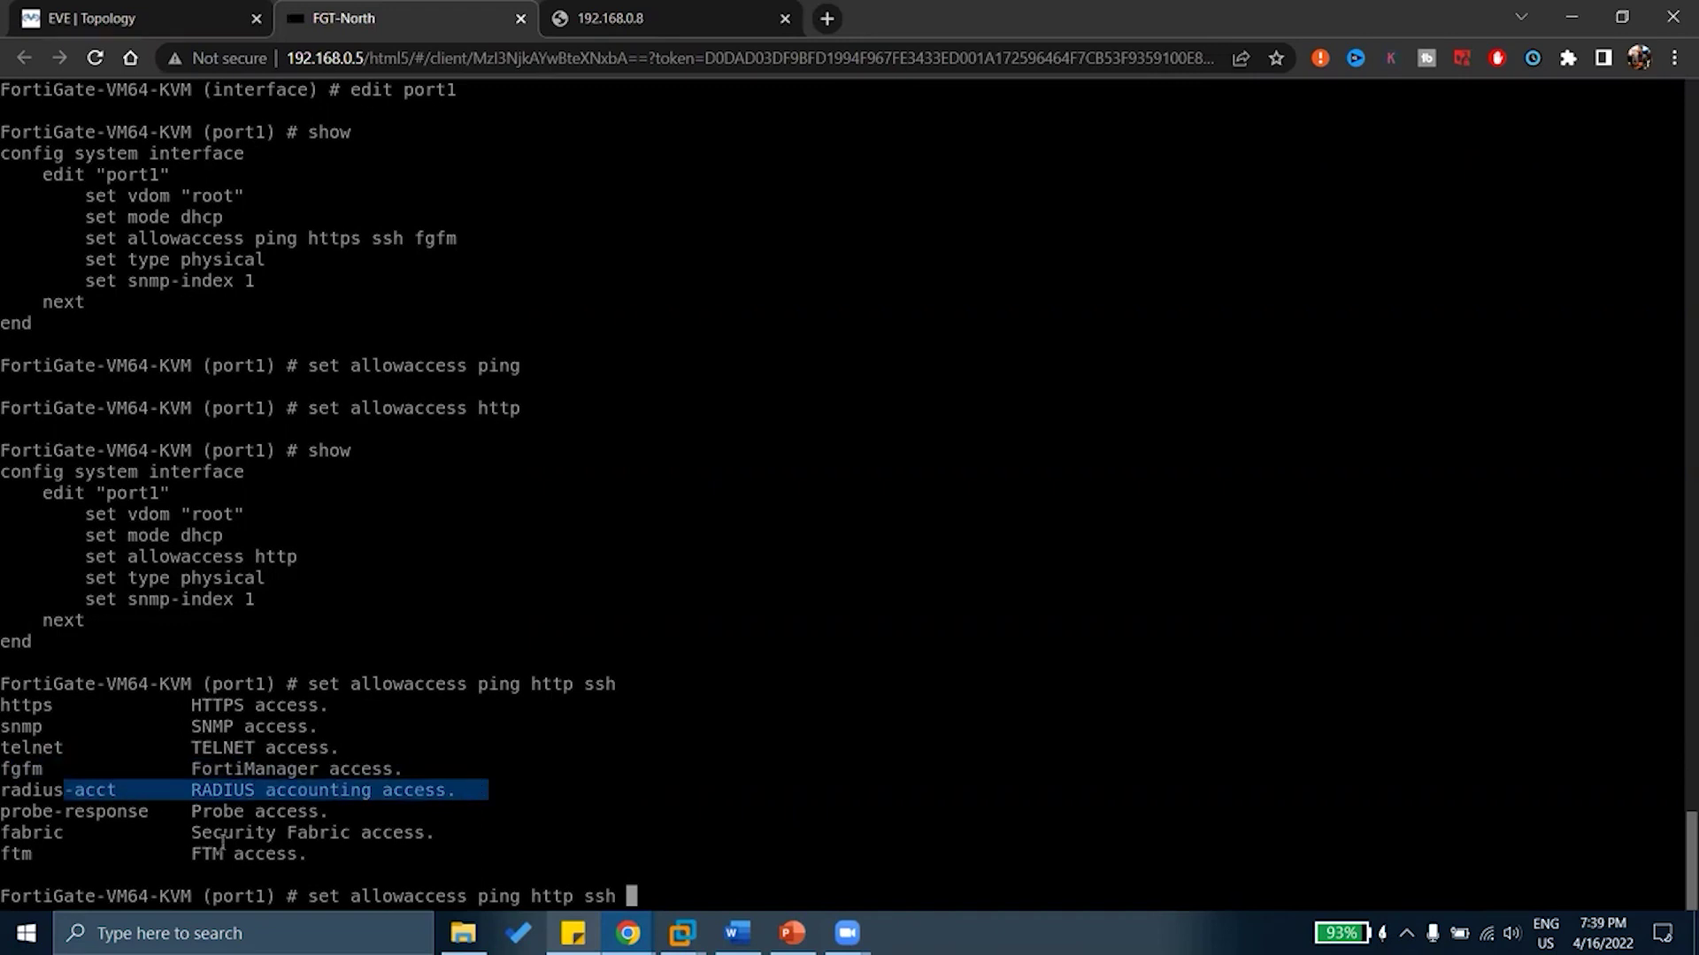
Review the Probe, Security Fabric and FTM options, then apply ping, http and ssh to port1
drag(98, 809, 331, 807)
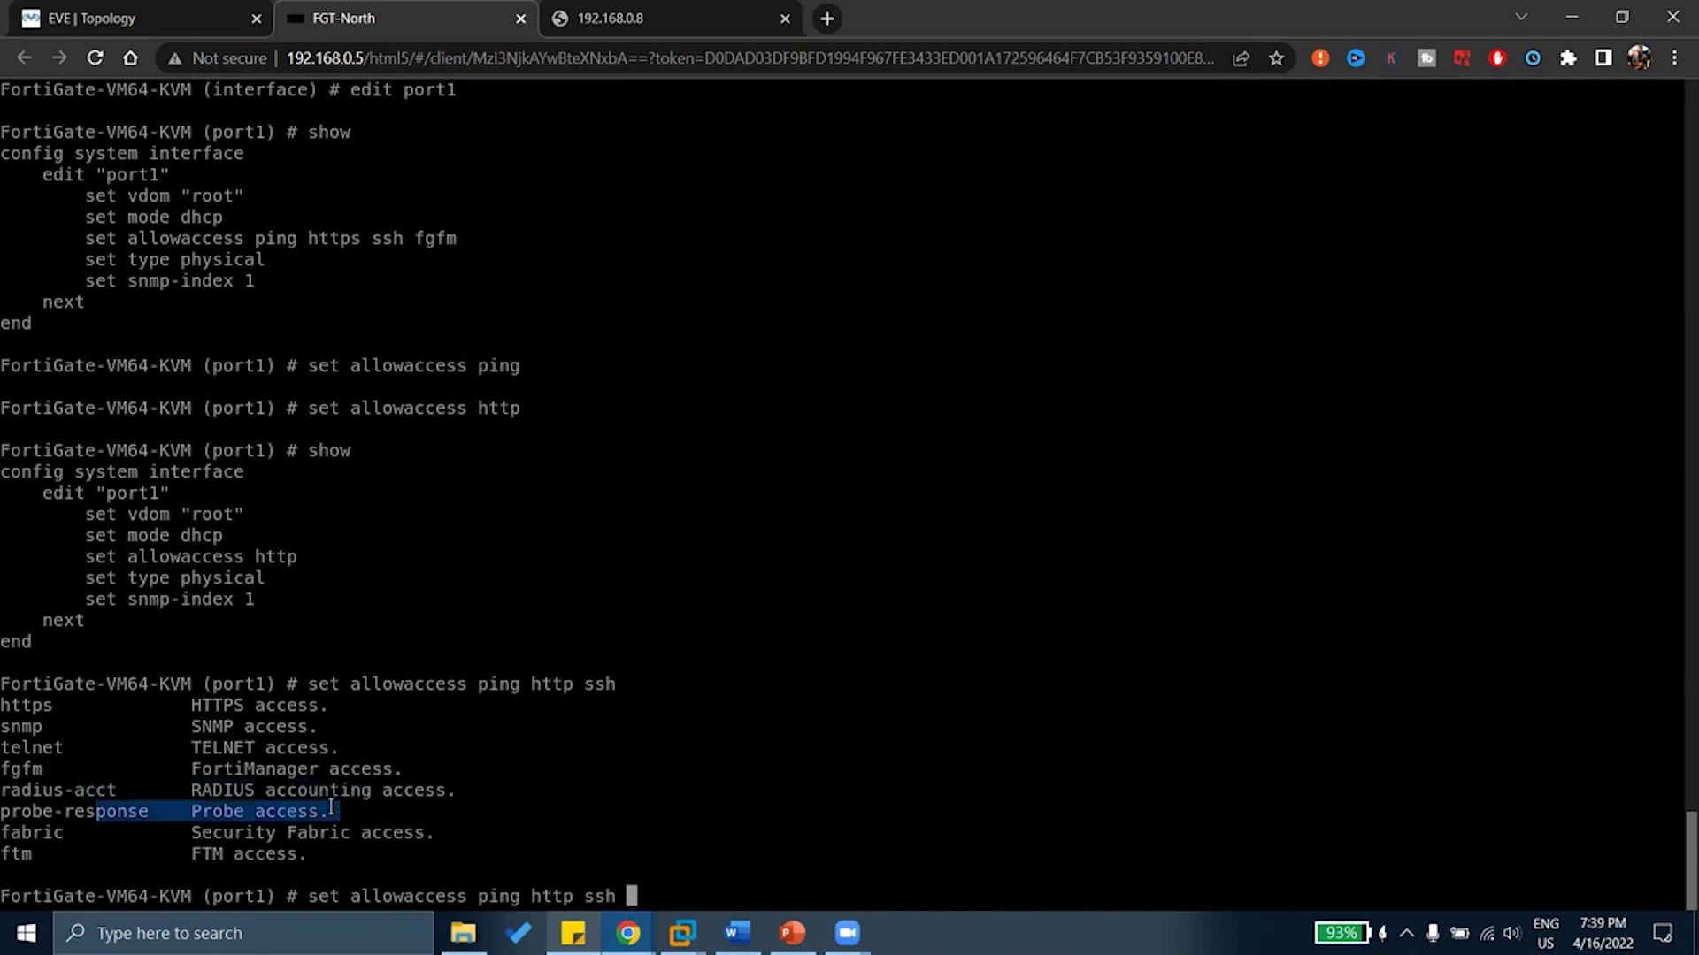
drag(33, 833, 410, 827)
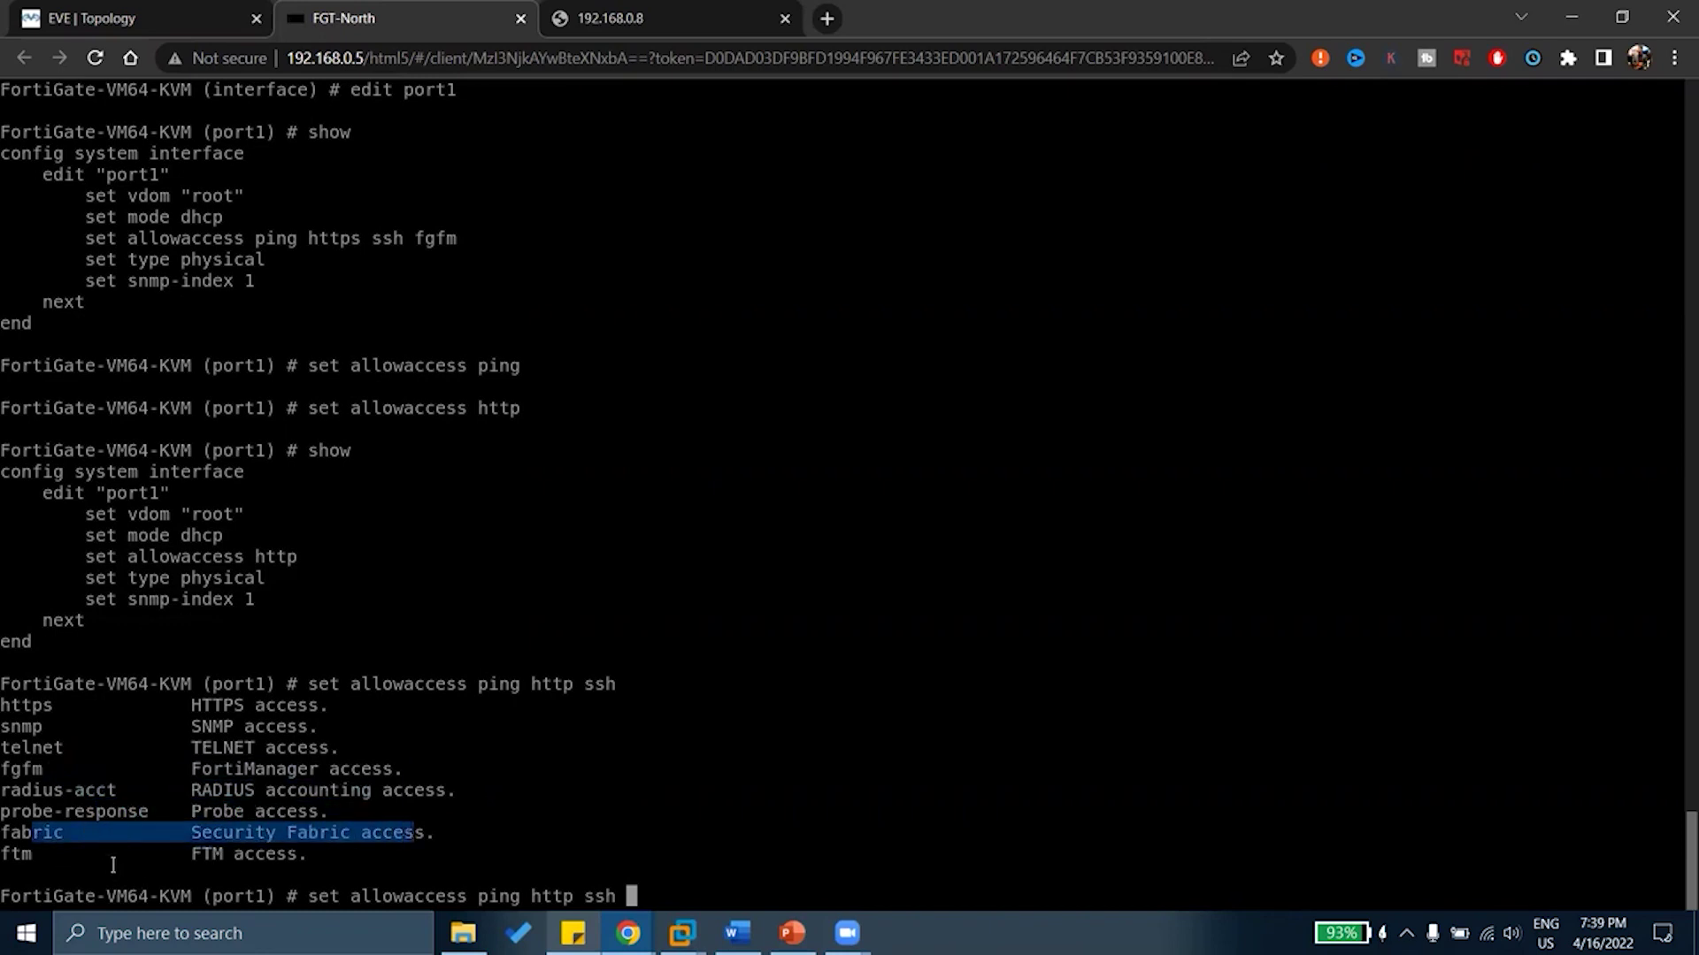
drag(111, 859, 304, 854)
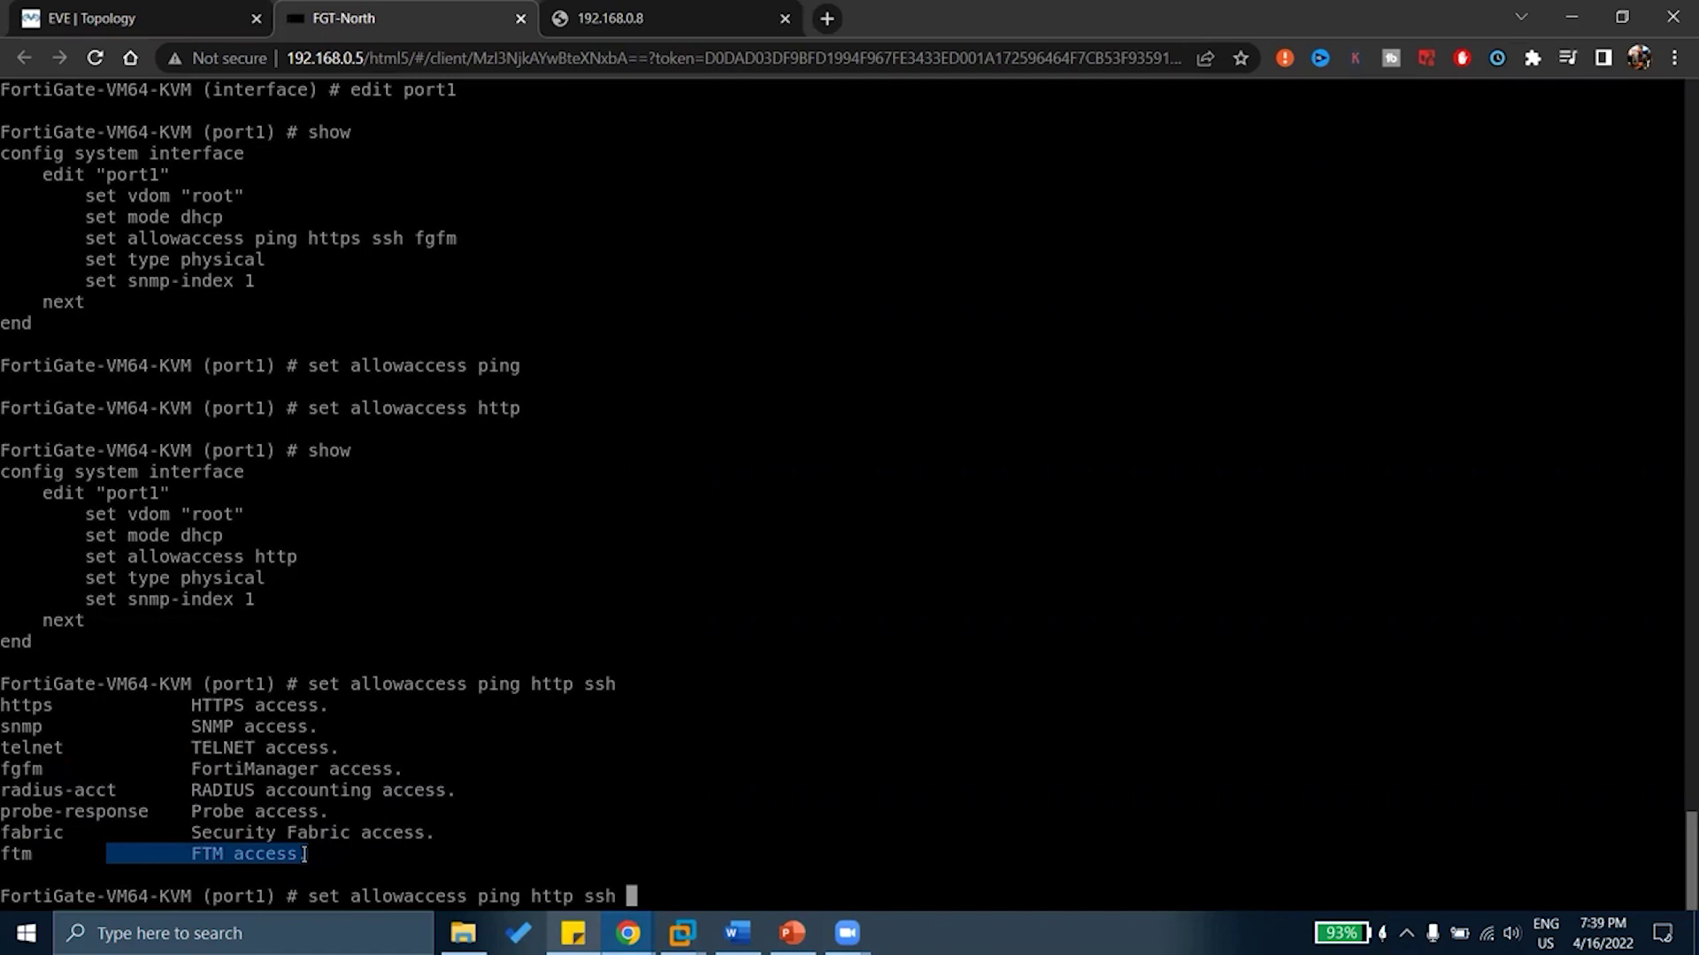
drag(304, 854, 312, 852)
click(515, 775)
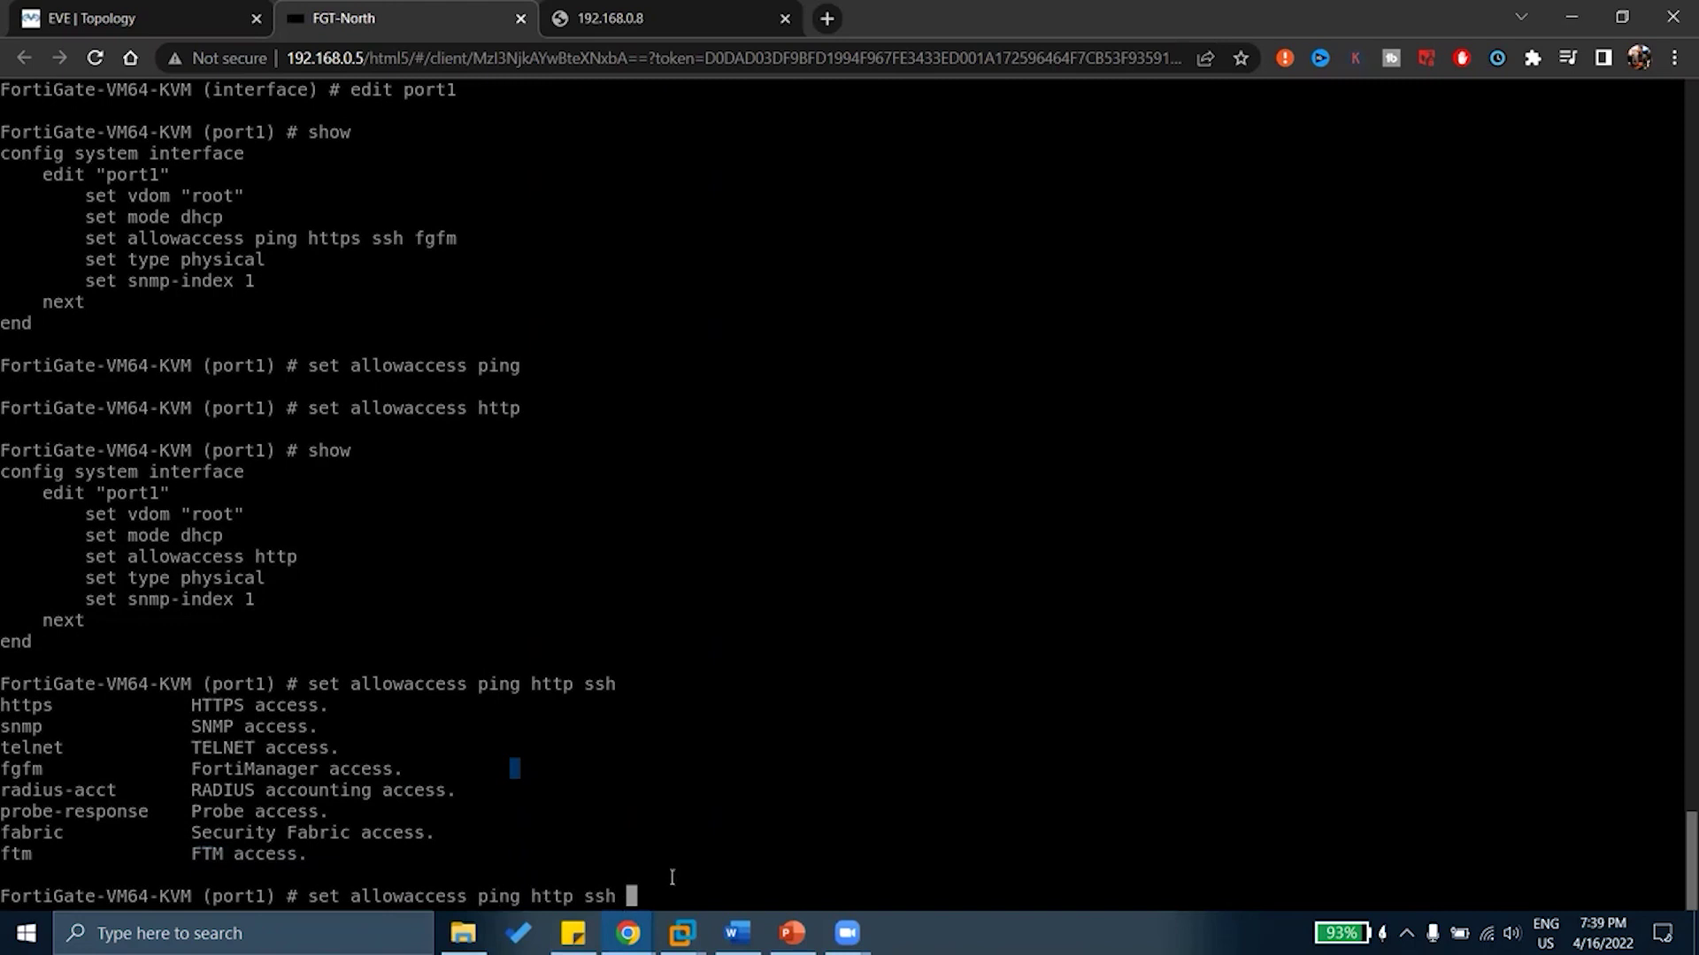
key(Return)
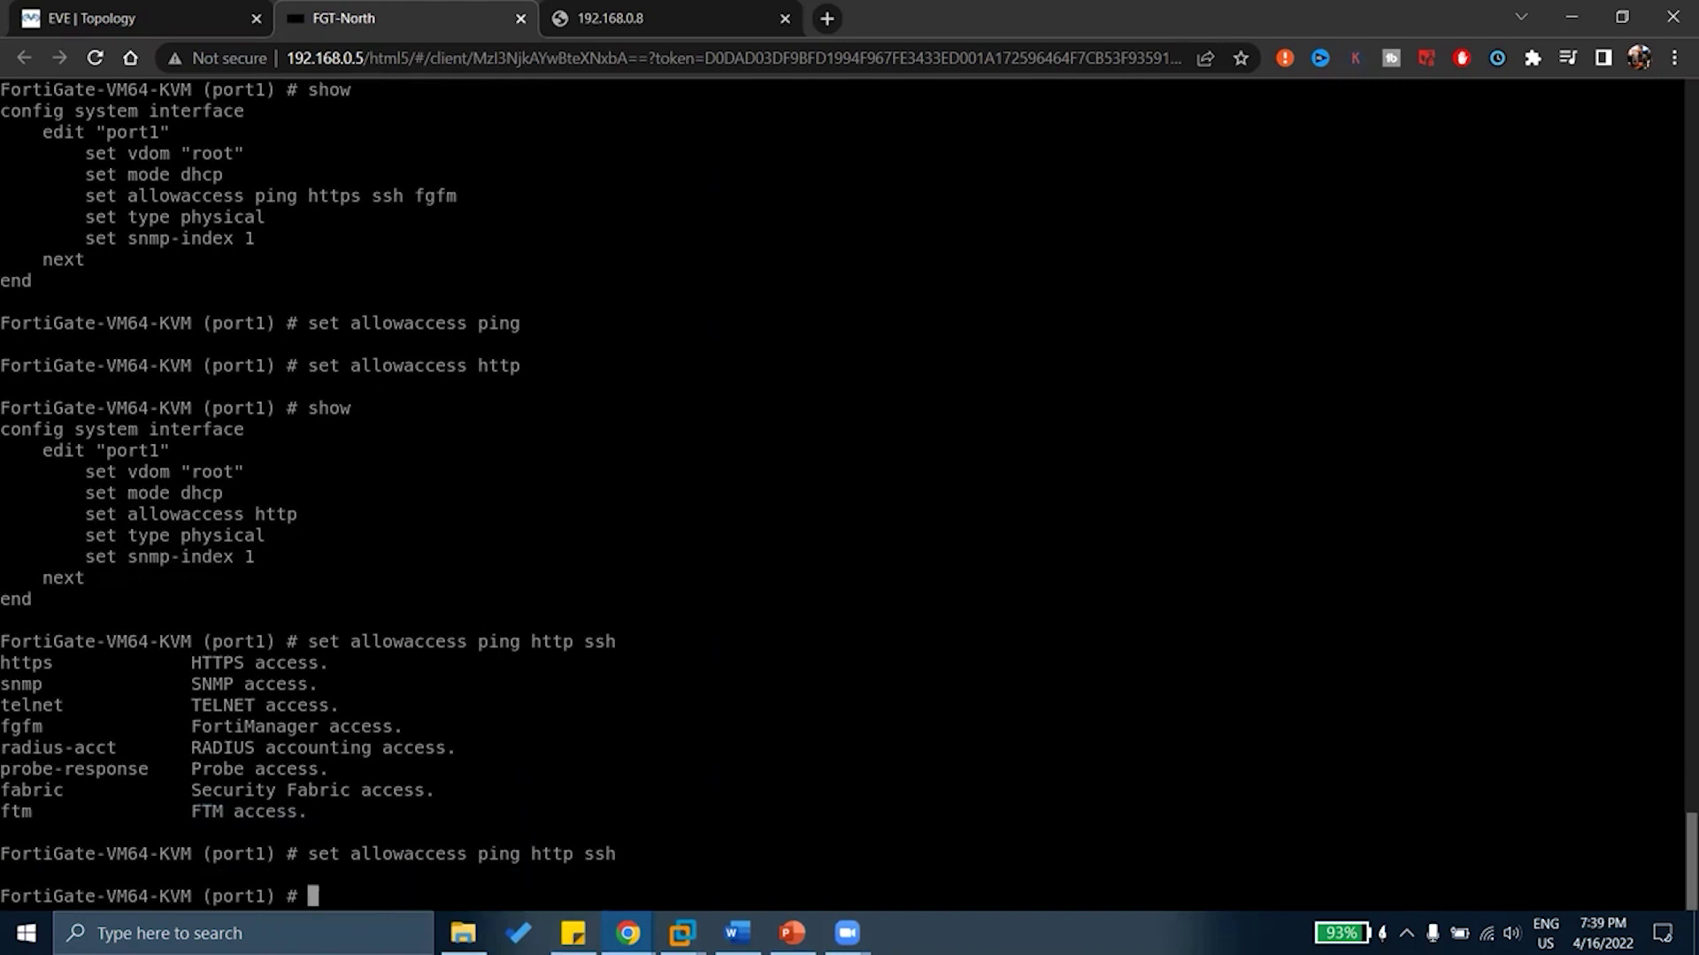
Confirm port1 allows ping, ssh and http, and retry loading 192.168.0.8
text(show)
key(Return)
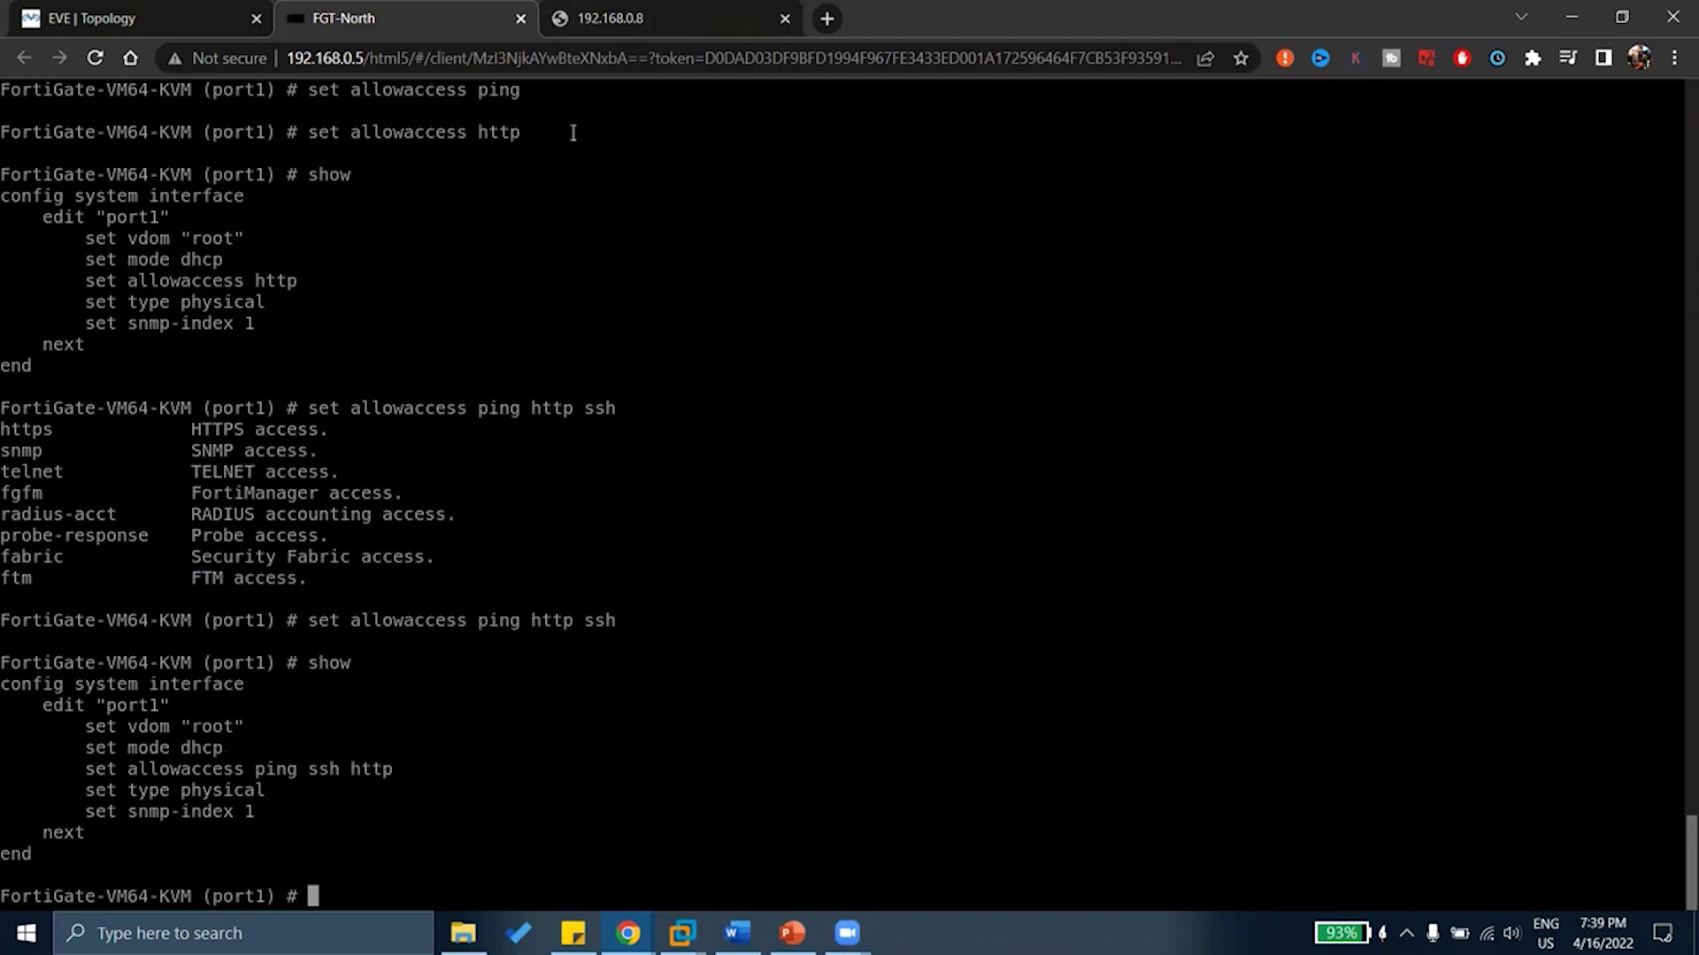
click(673, 18)
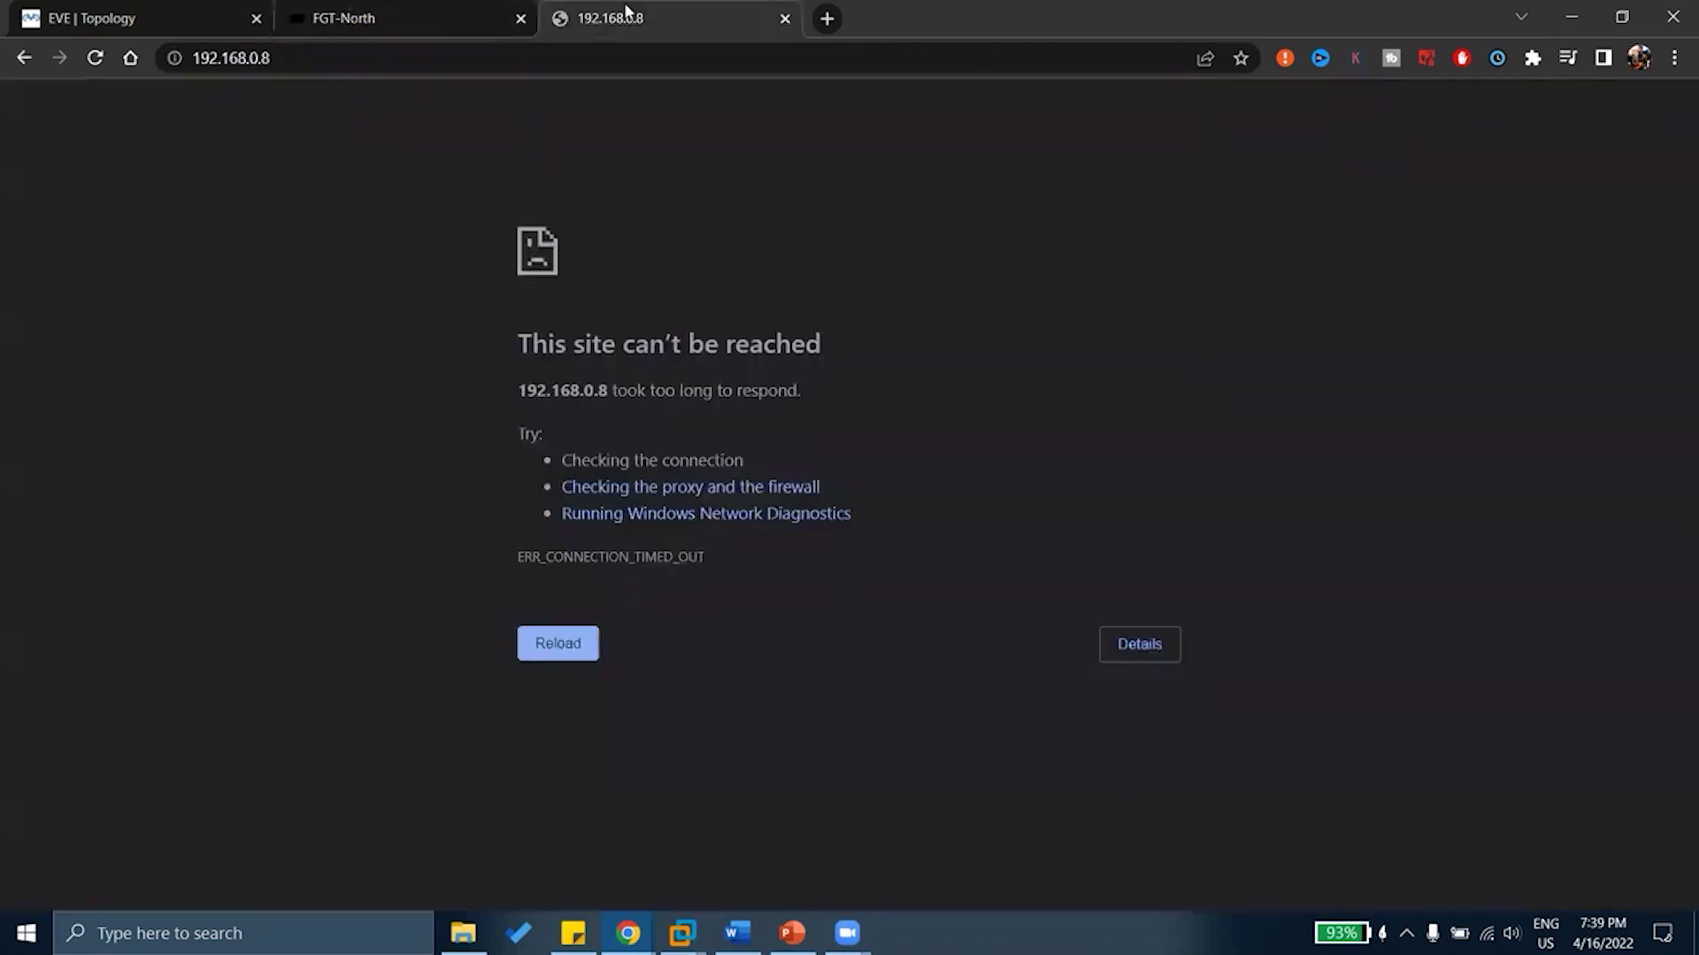
click(97, 59)
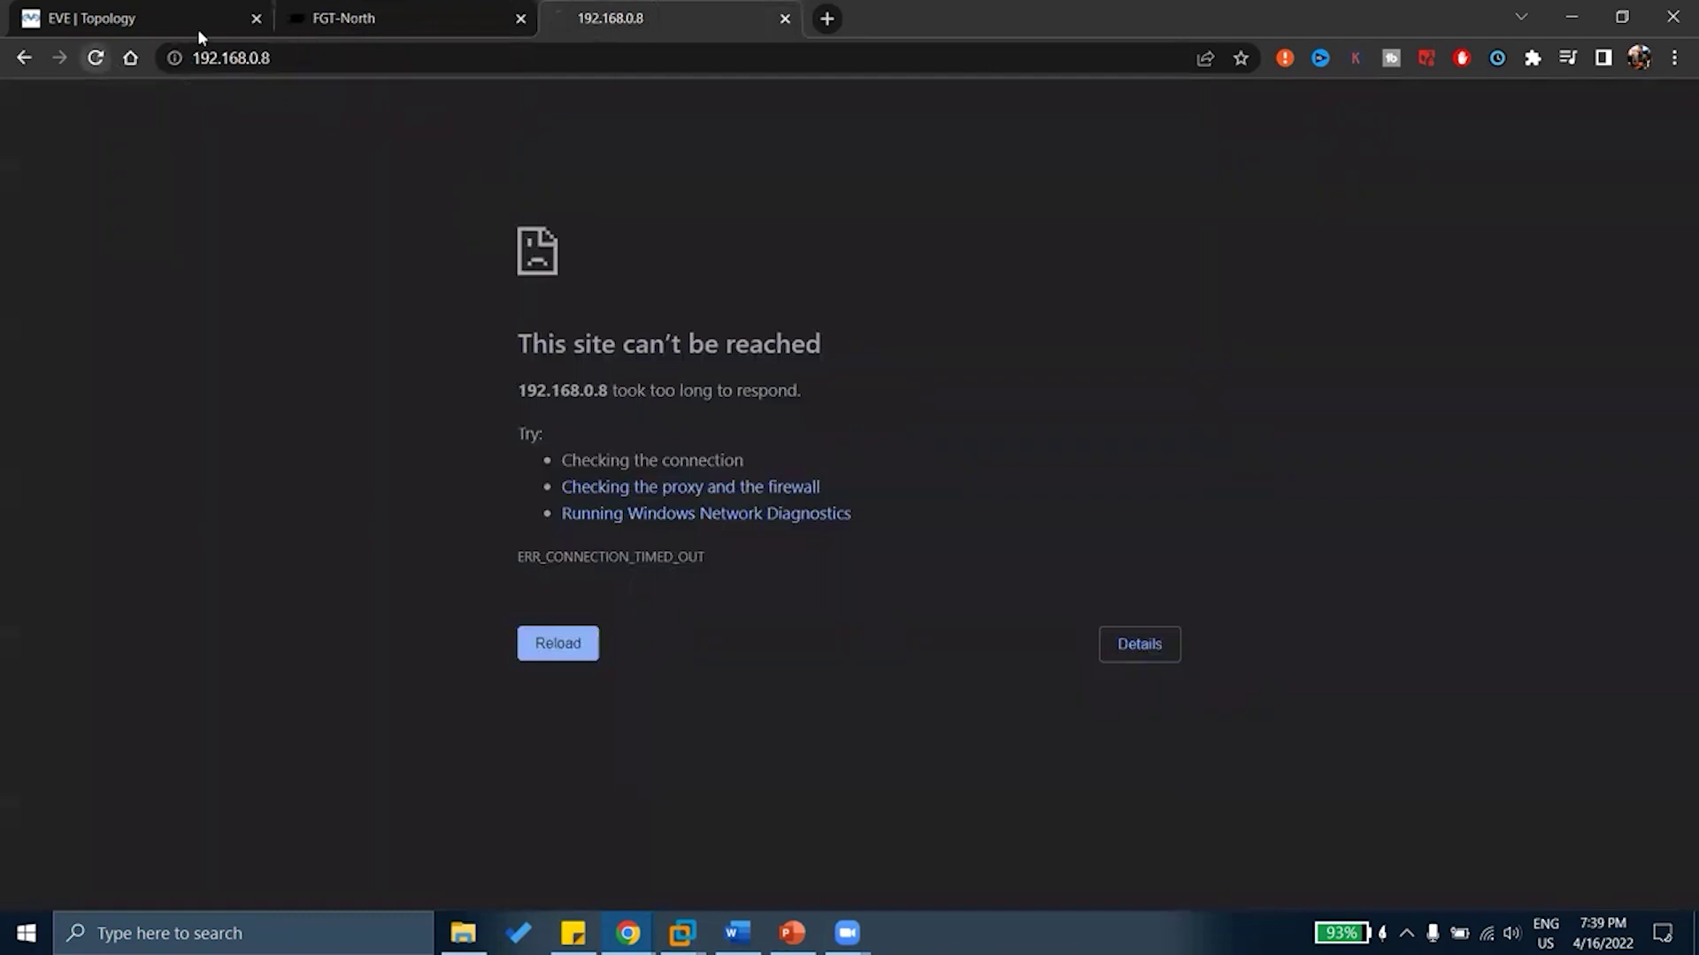
click(411, 21)
Commit the port1 changes with 'end', returning to the top-level prompt
drag(235, 748, 297, 790)
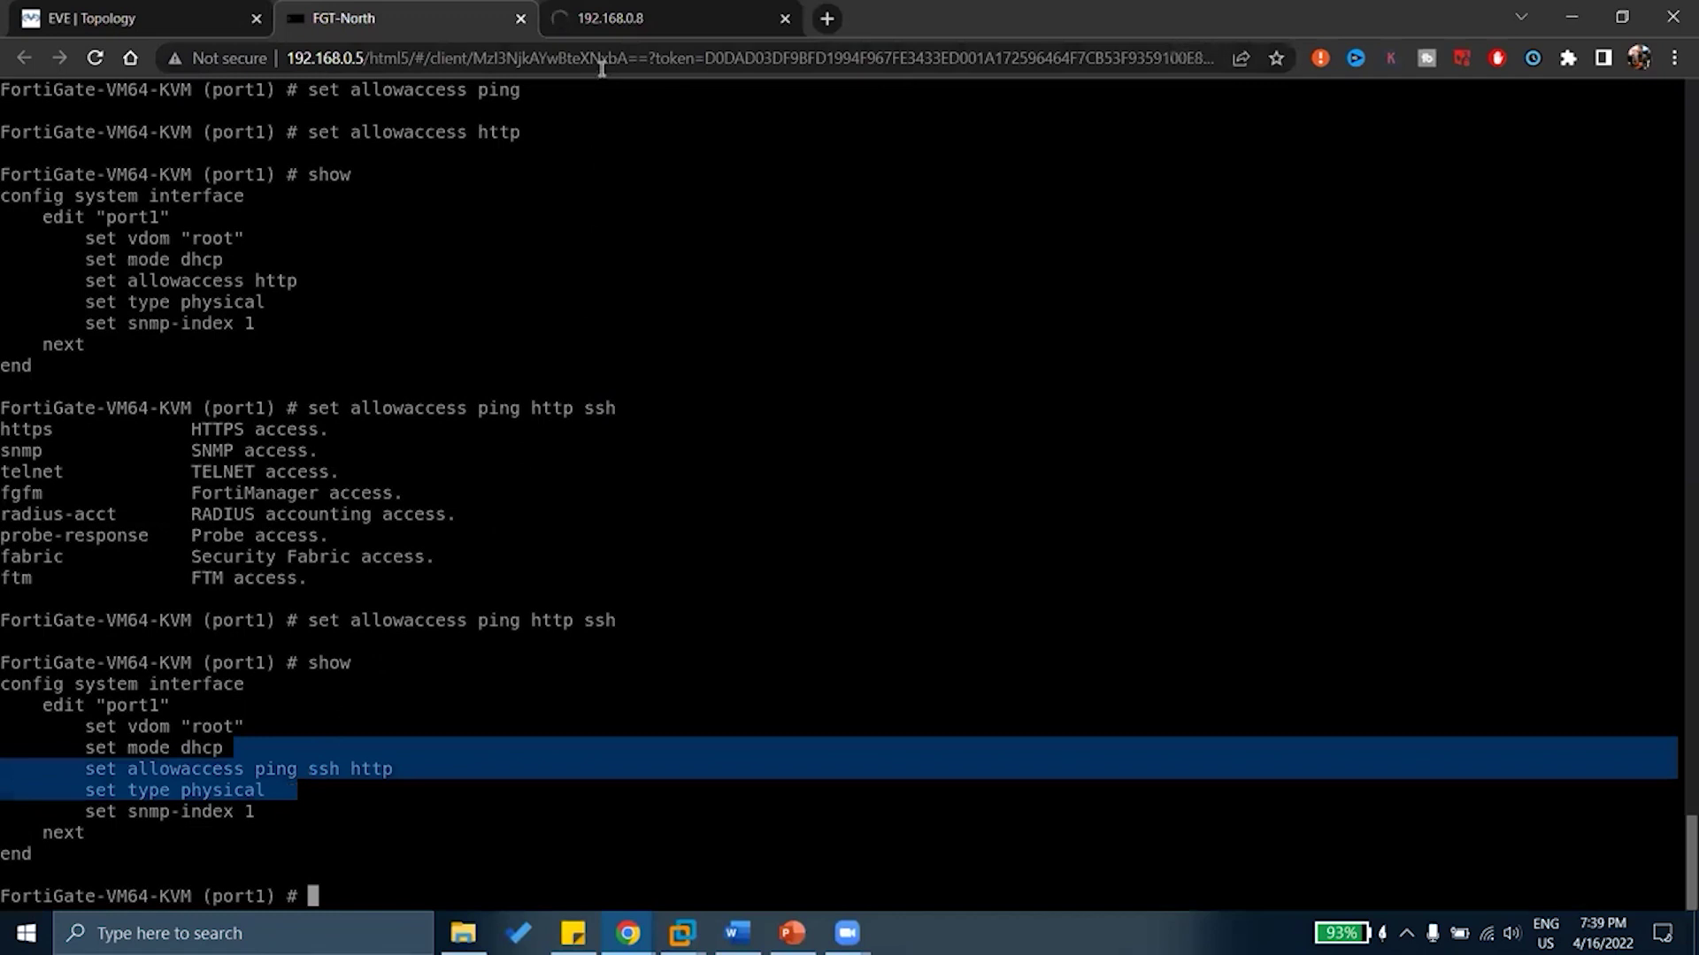
text(end)
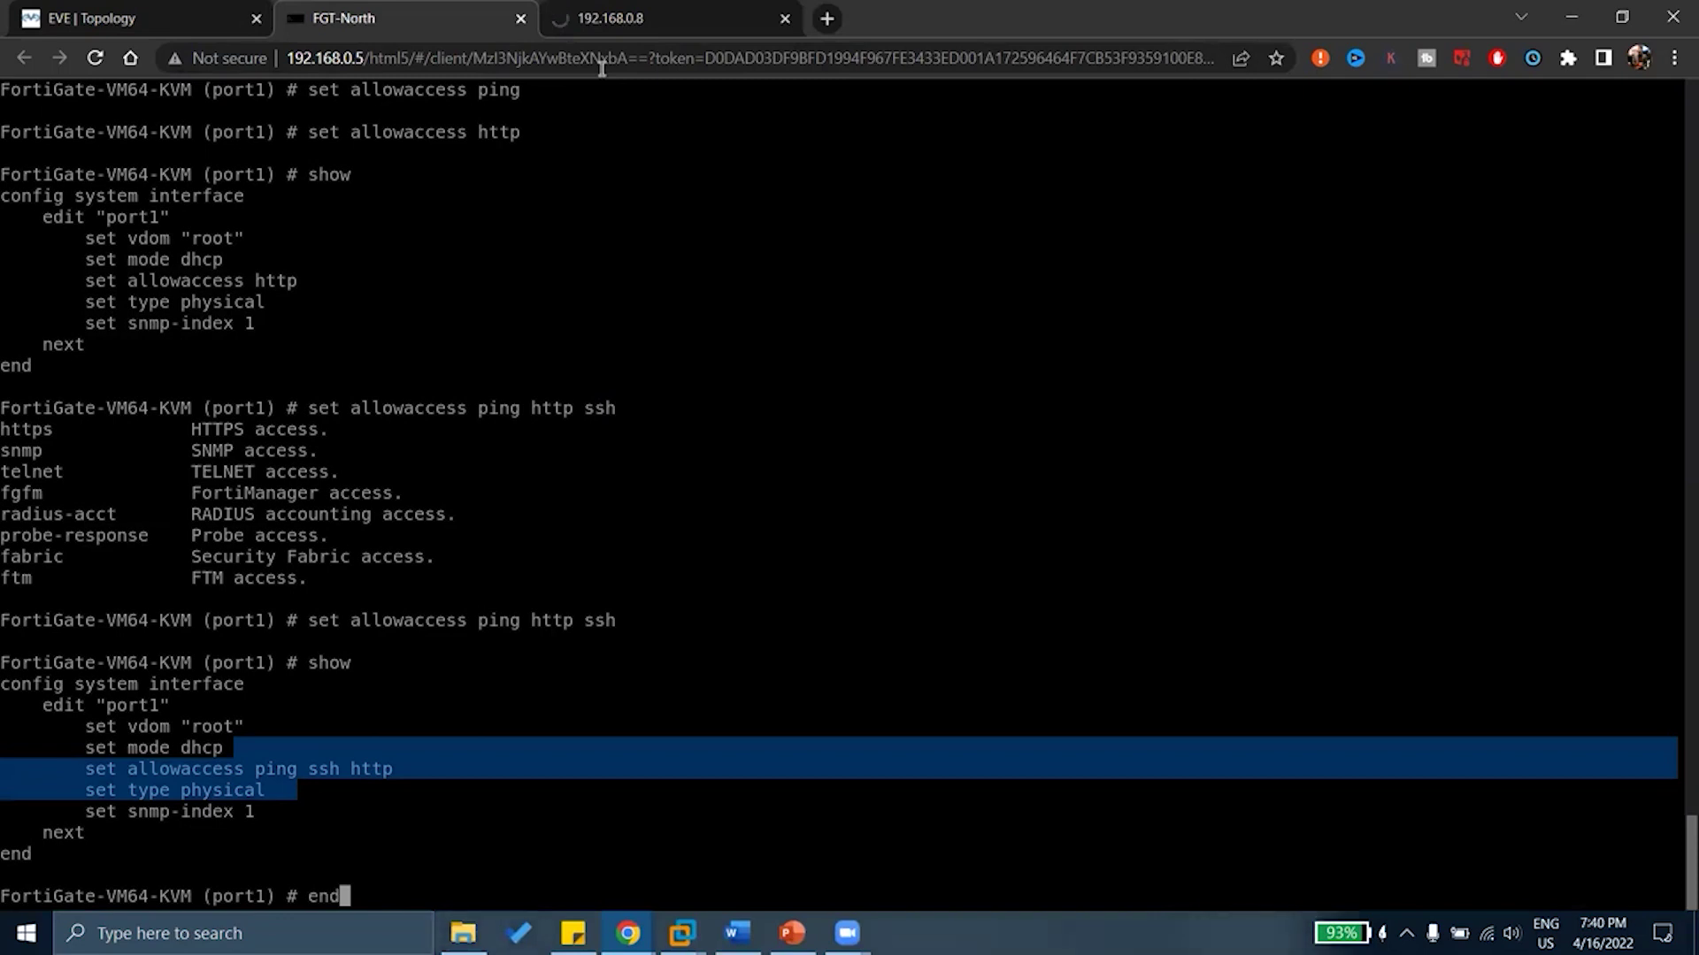
key(Return)
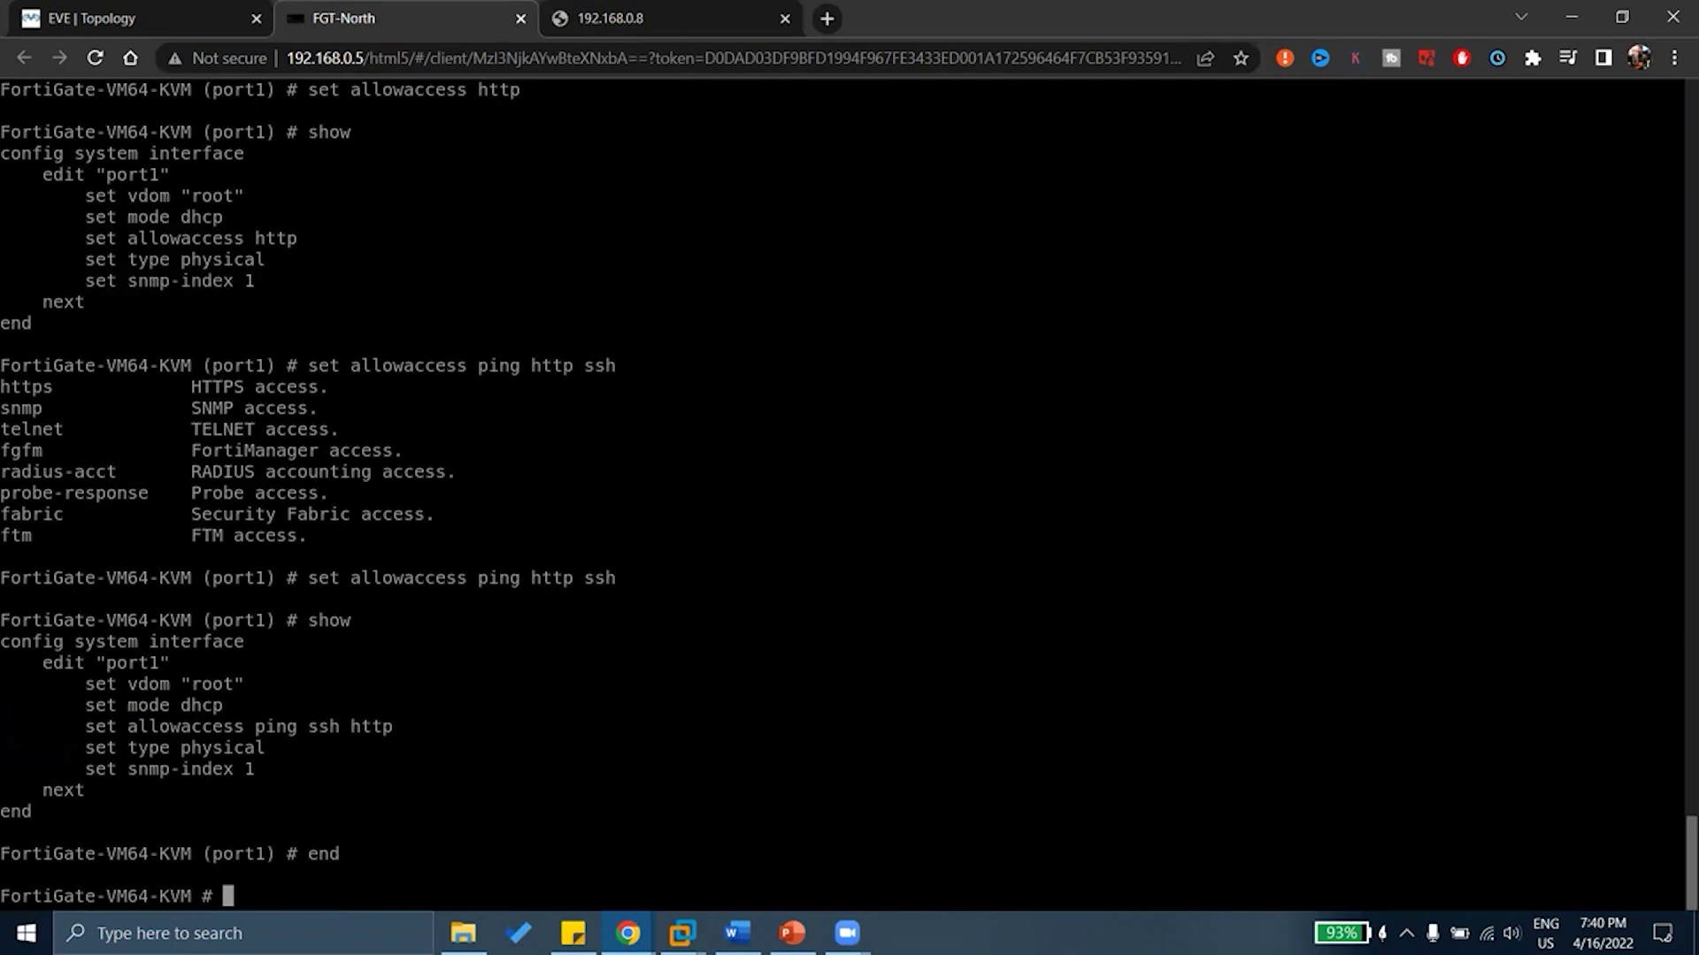
Reload 192.168.0.8, log in with the admin credentials and dismiss Chrome's password prompts
click(646, 10)
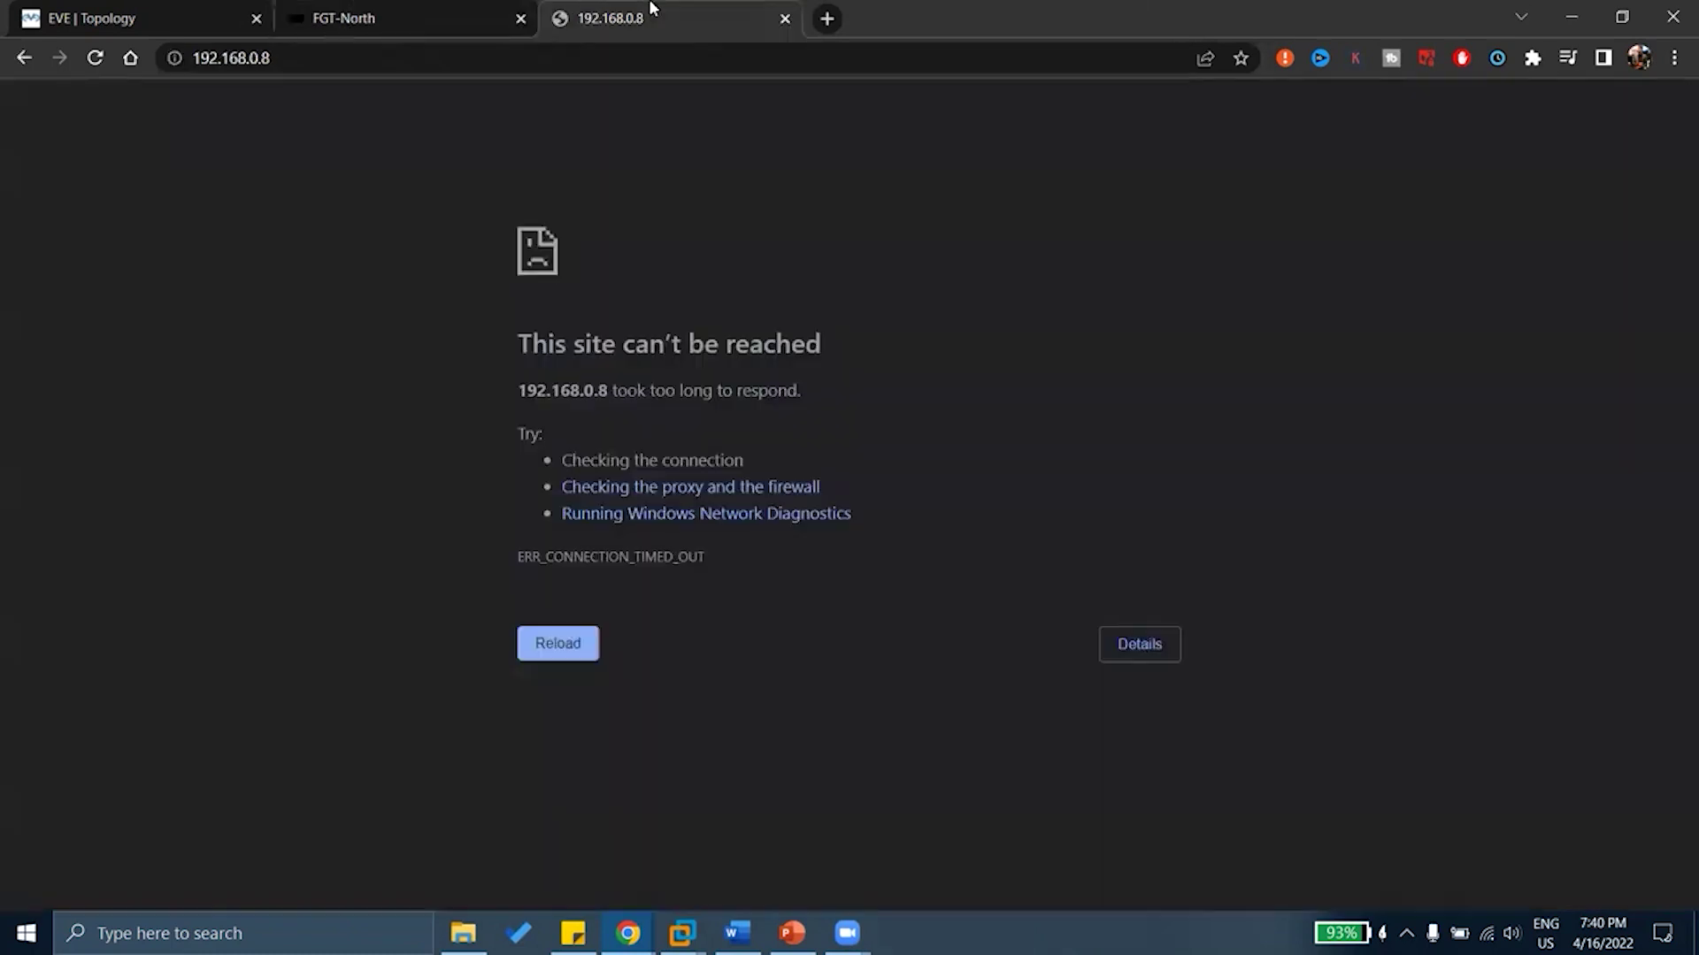
click(549, 645)
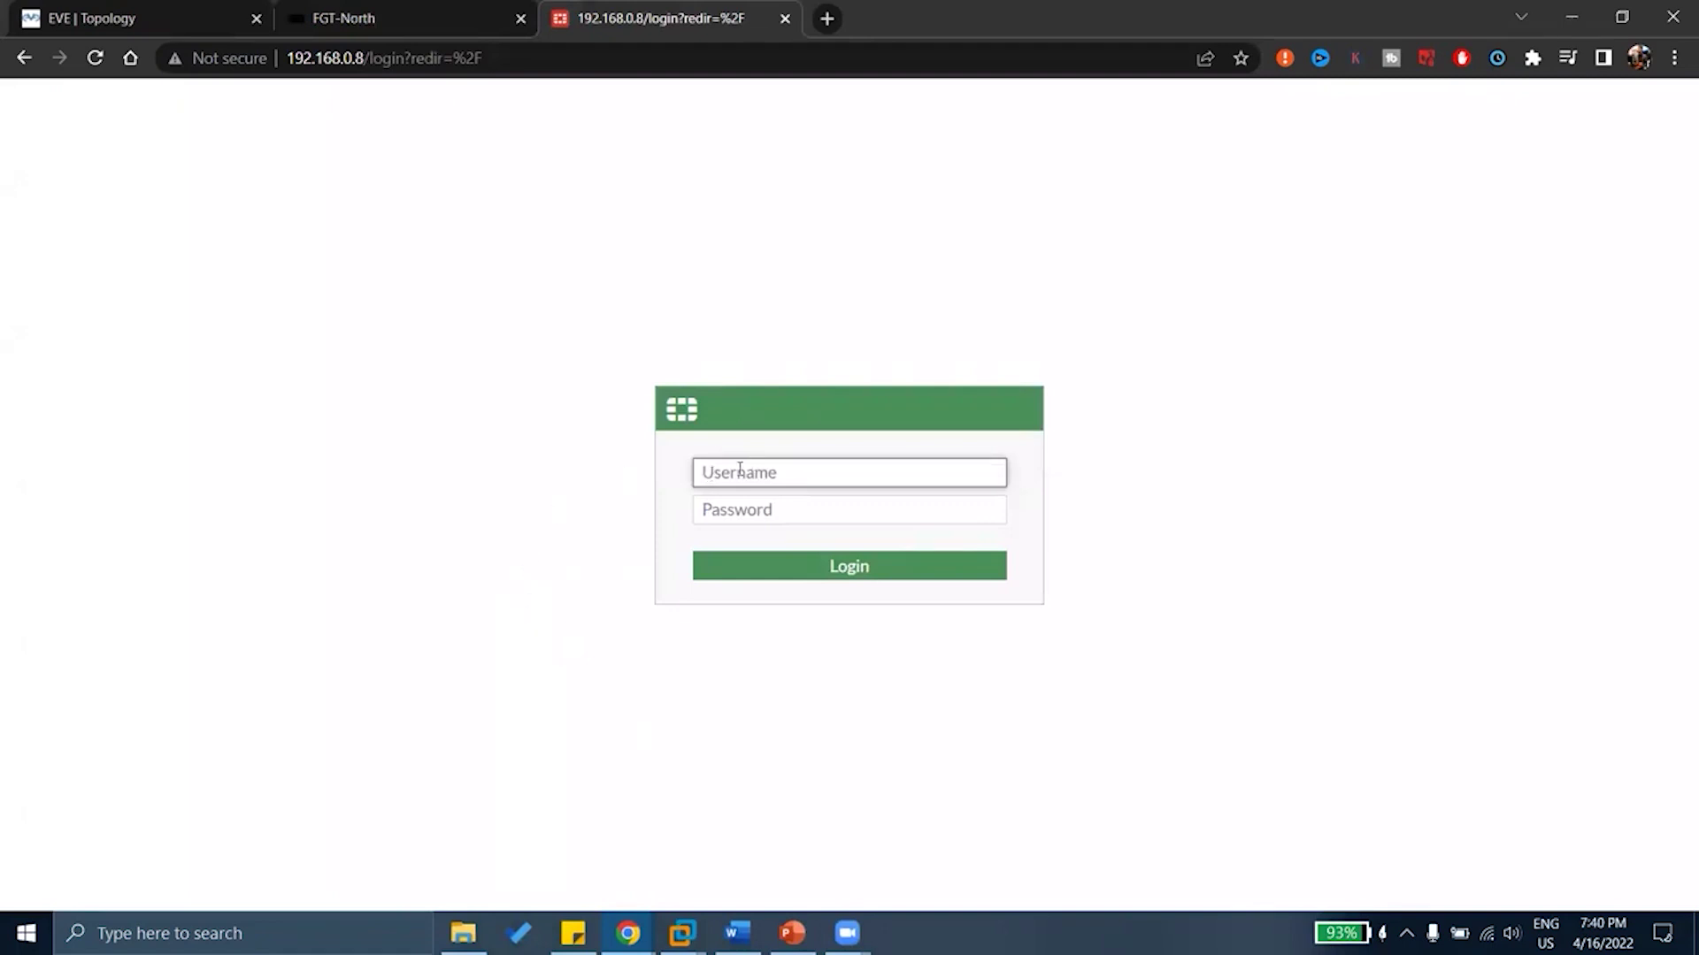
text(admin)
key(Tab)
text(fortinet)
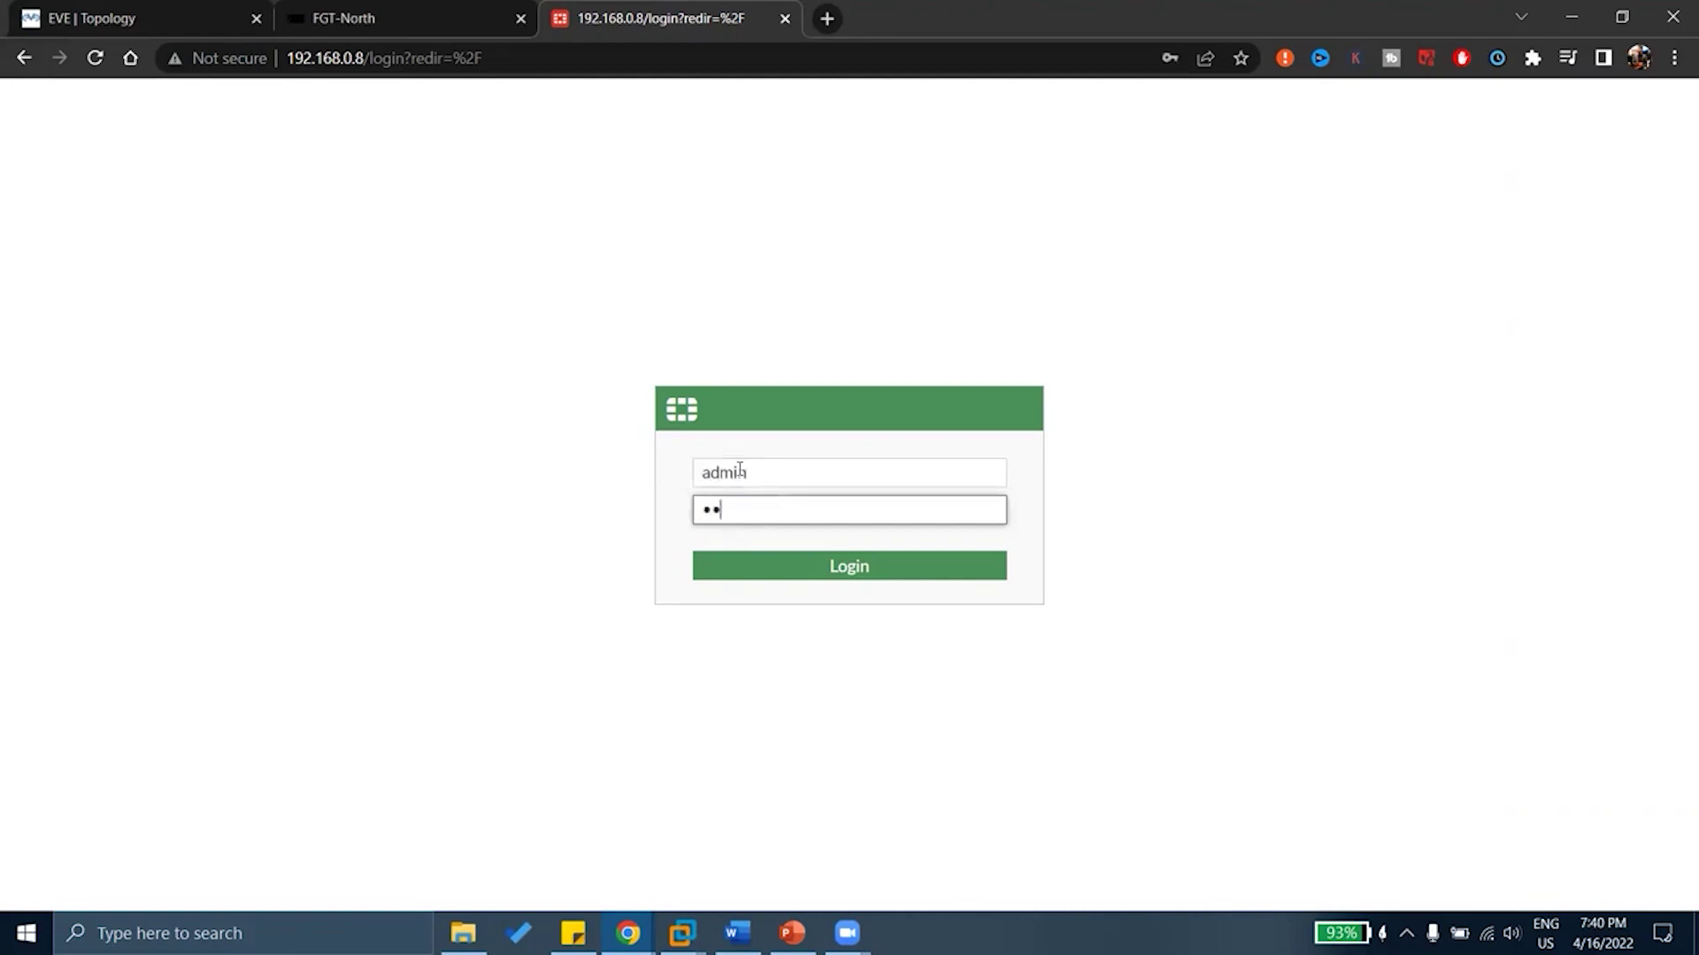
key(Return)
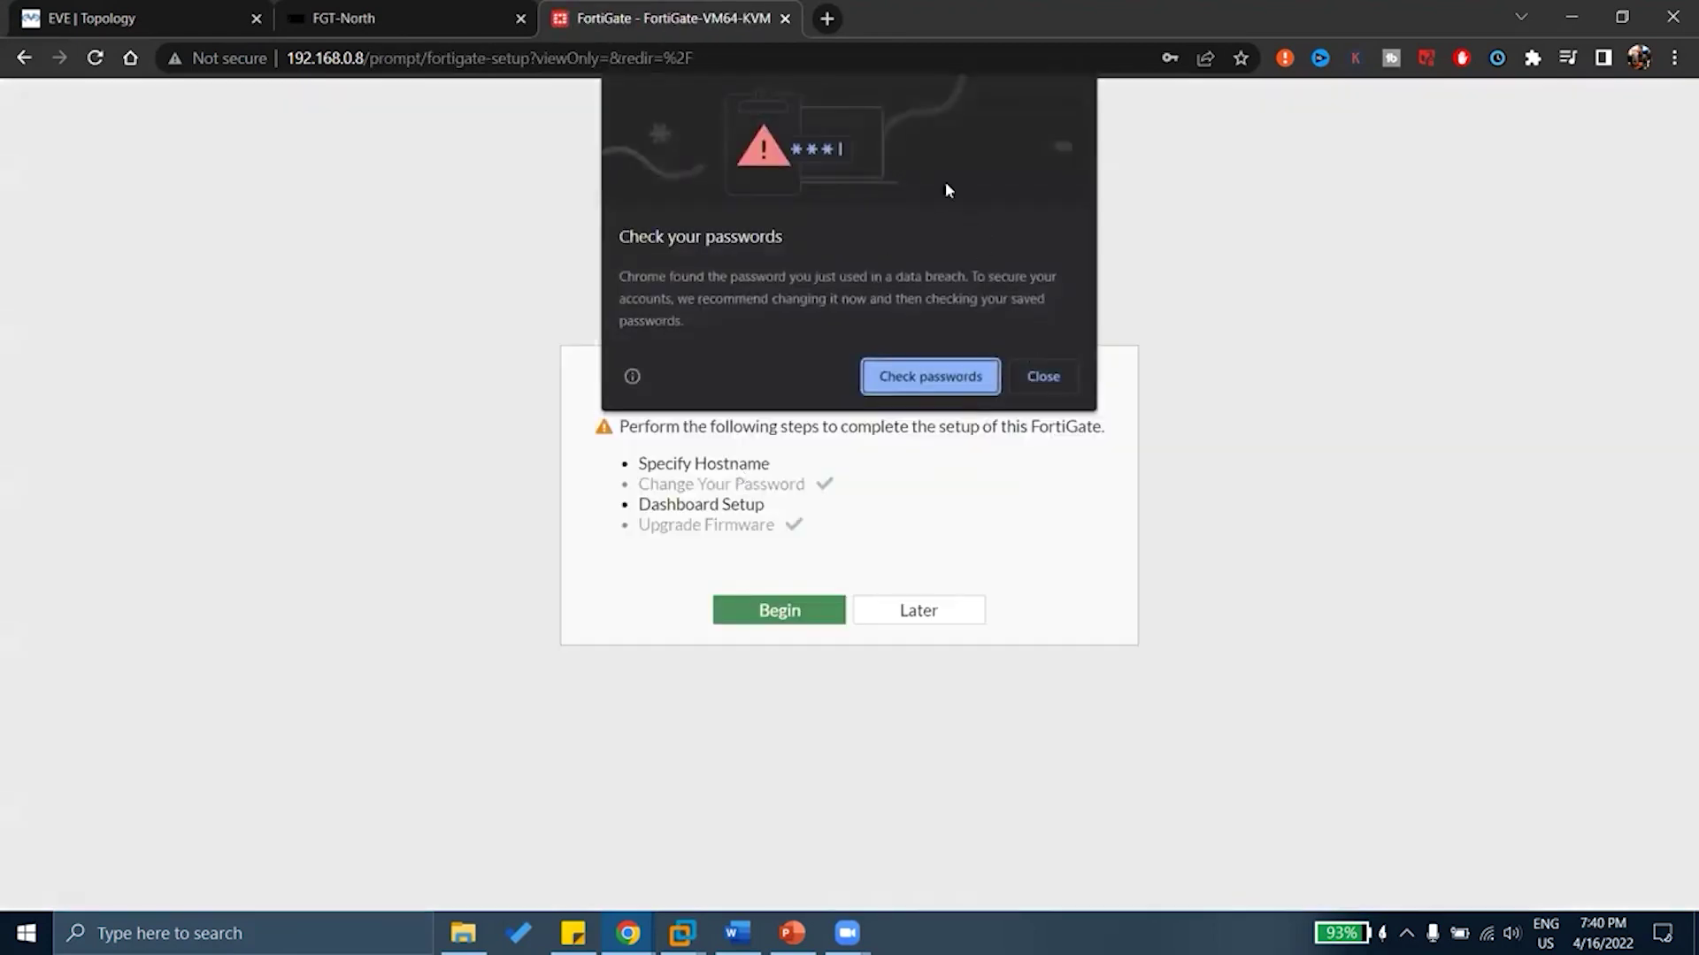
click(1055, 375)
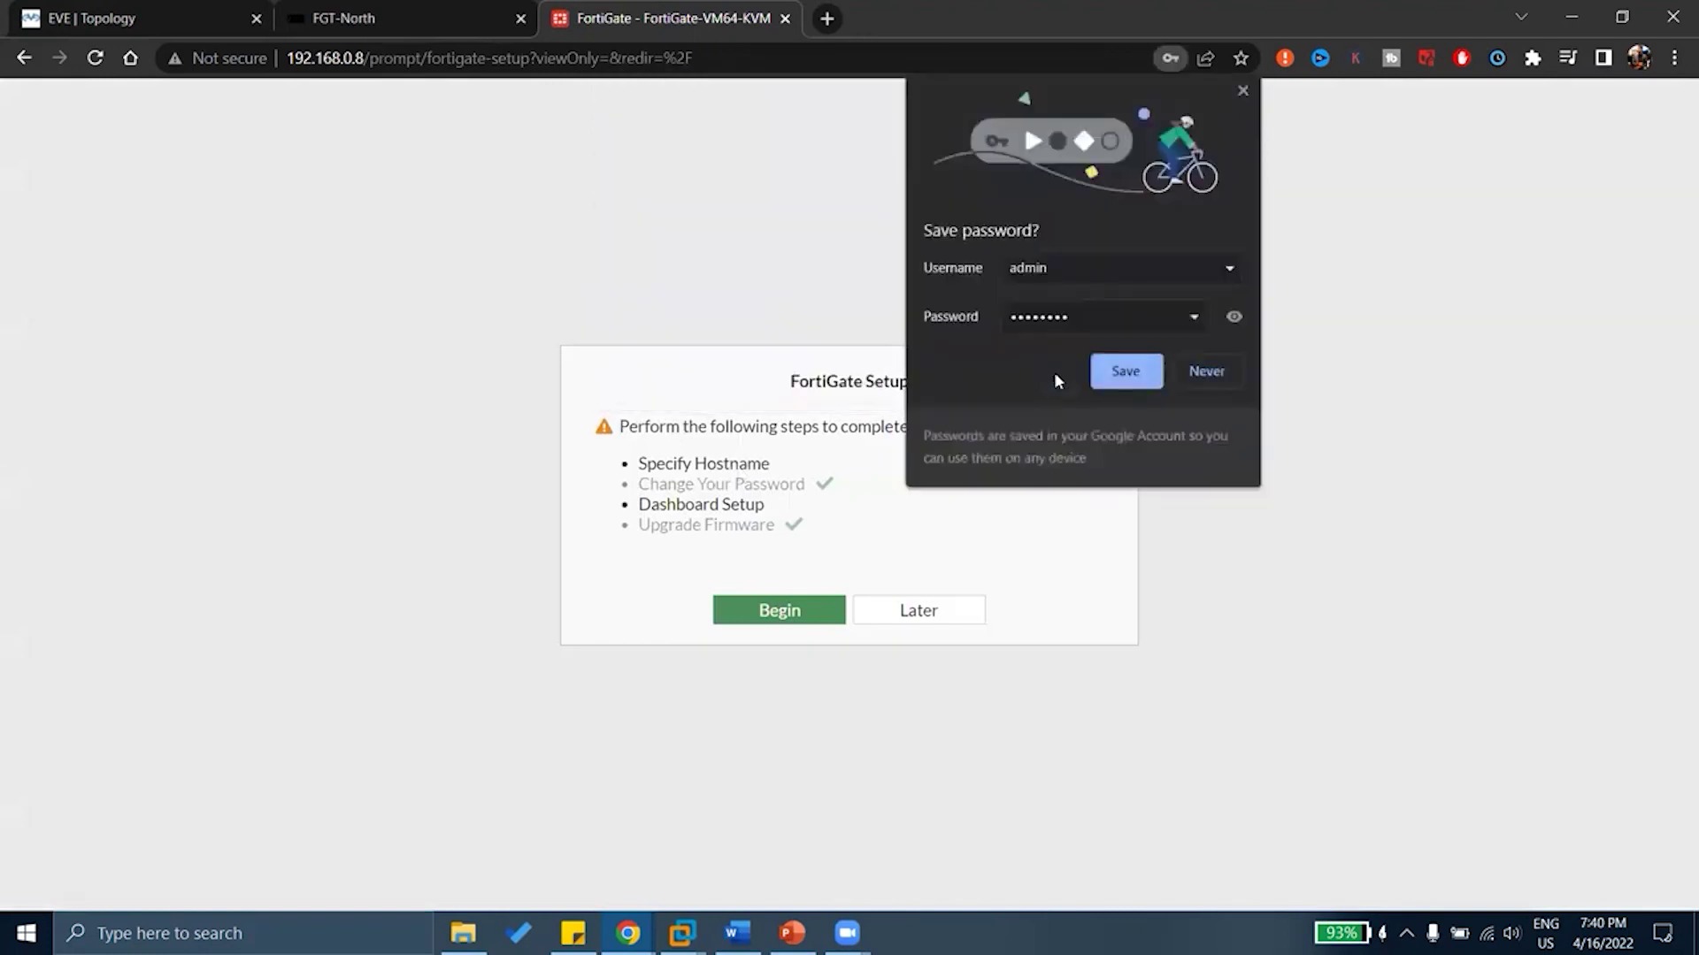
click(1244, 90)
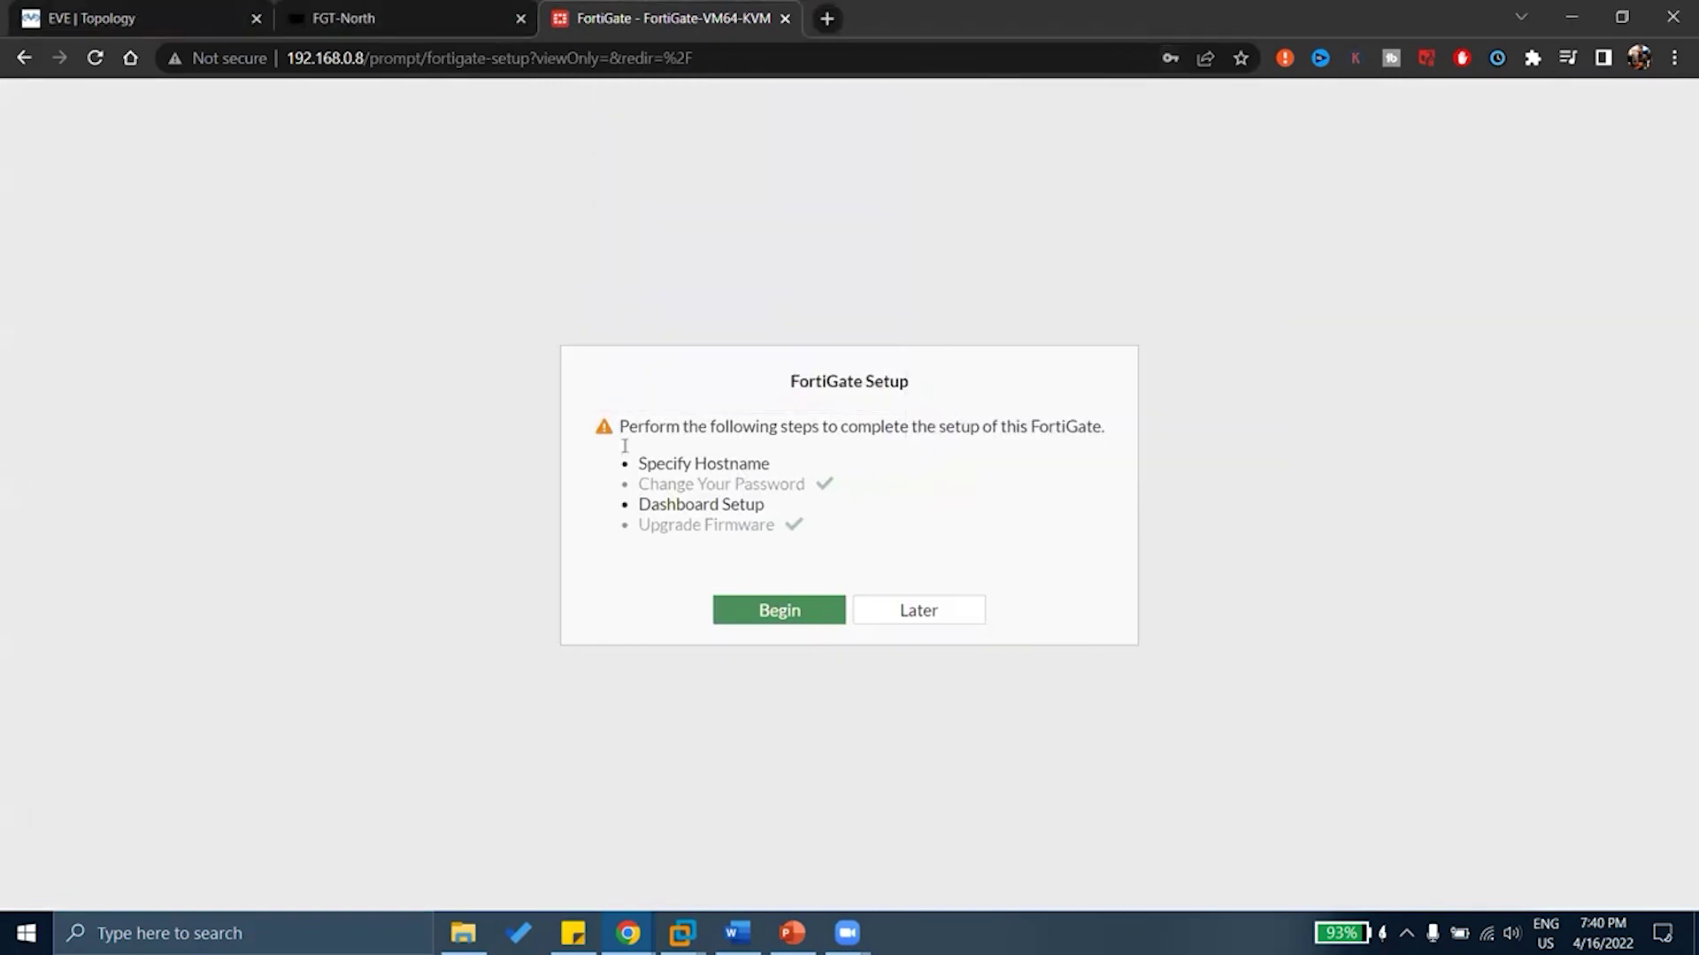
Review the FortiGate Setup checklist: hostname, password, dashboard and firmware upgrade steps
drag(718, 383, 910, 394)
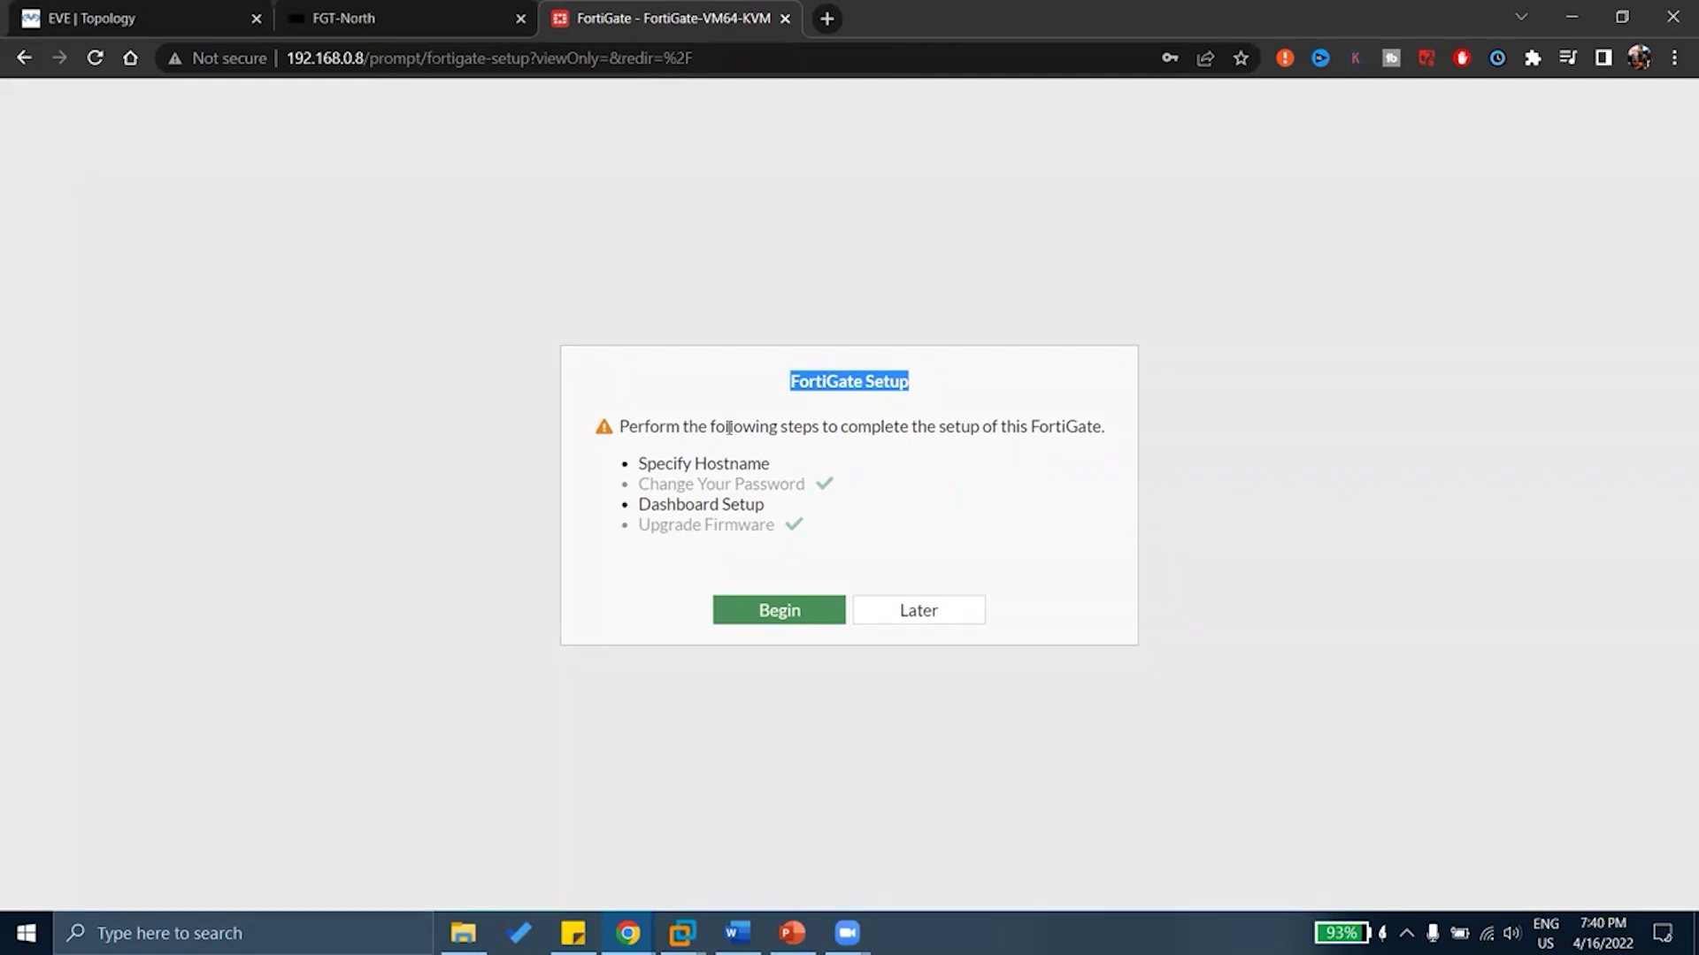
drag(650, 426, 1088, 430)
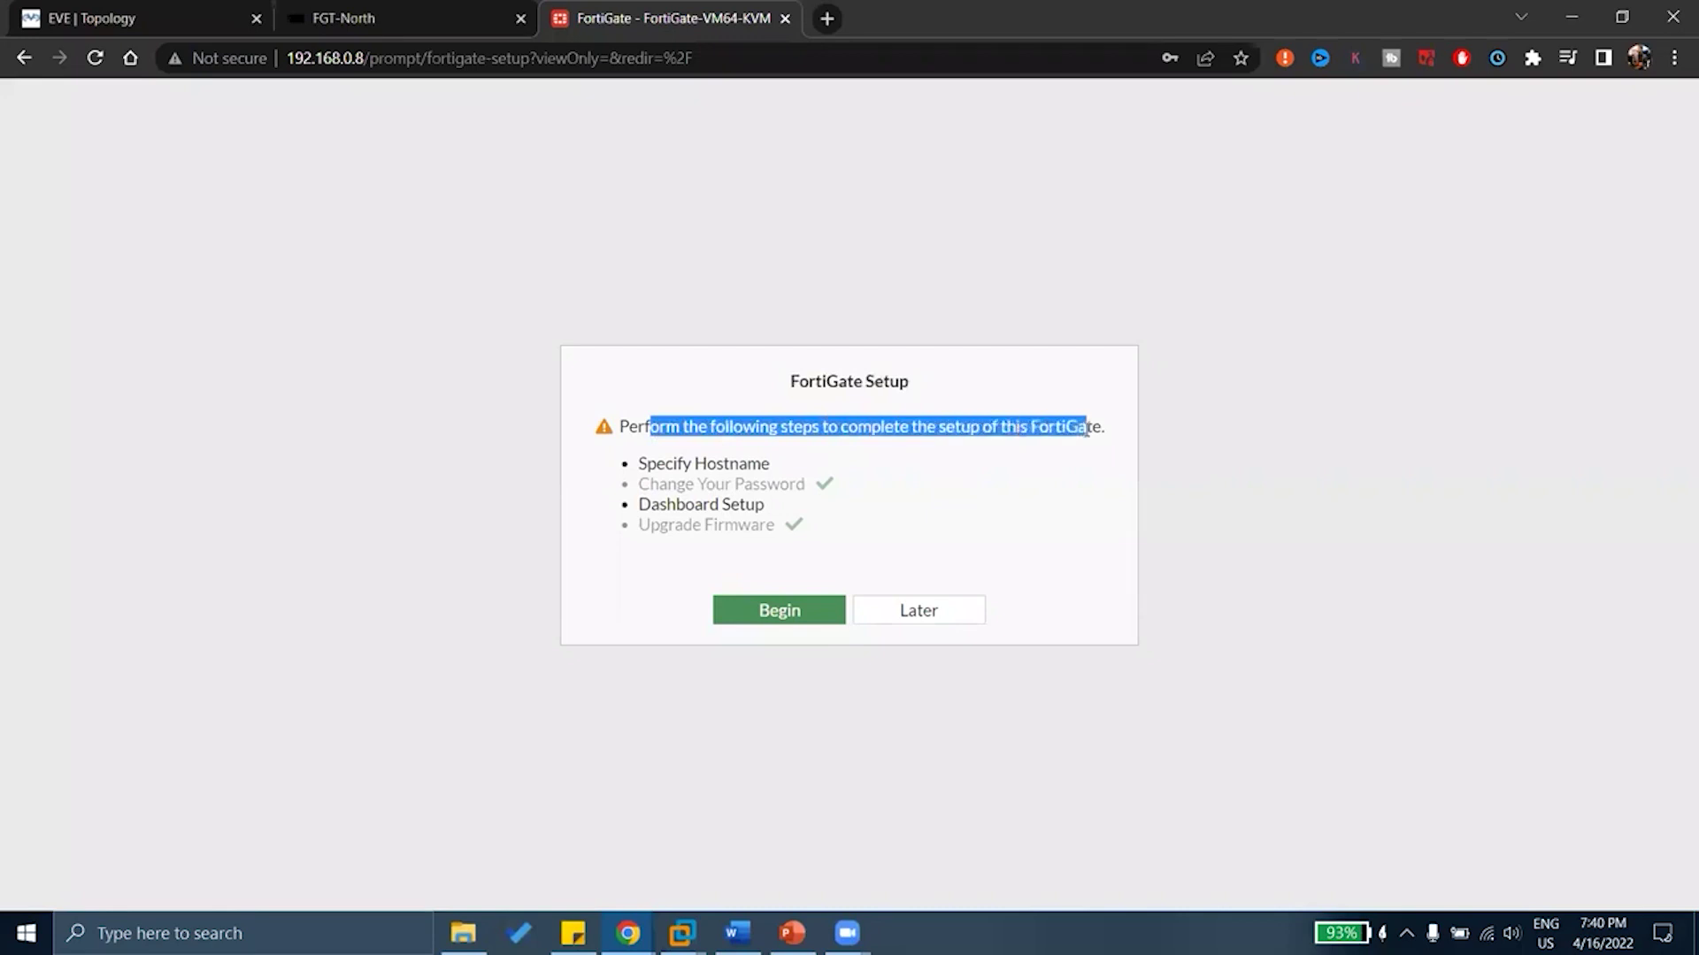
drag(664, 462, 784, 467)
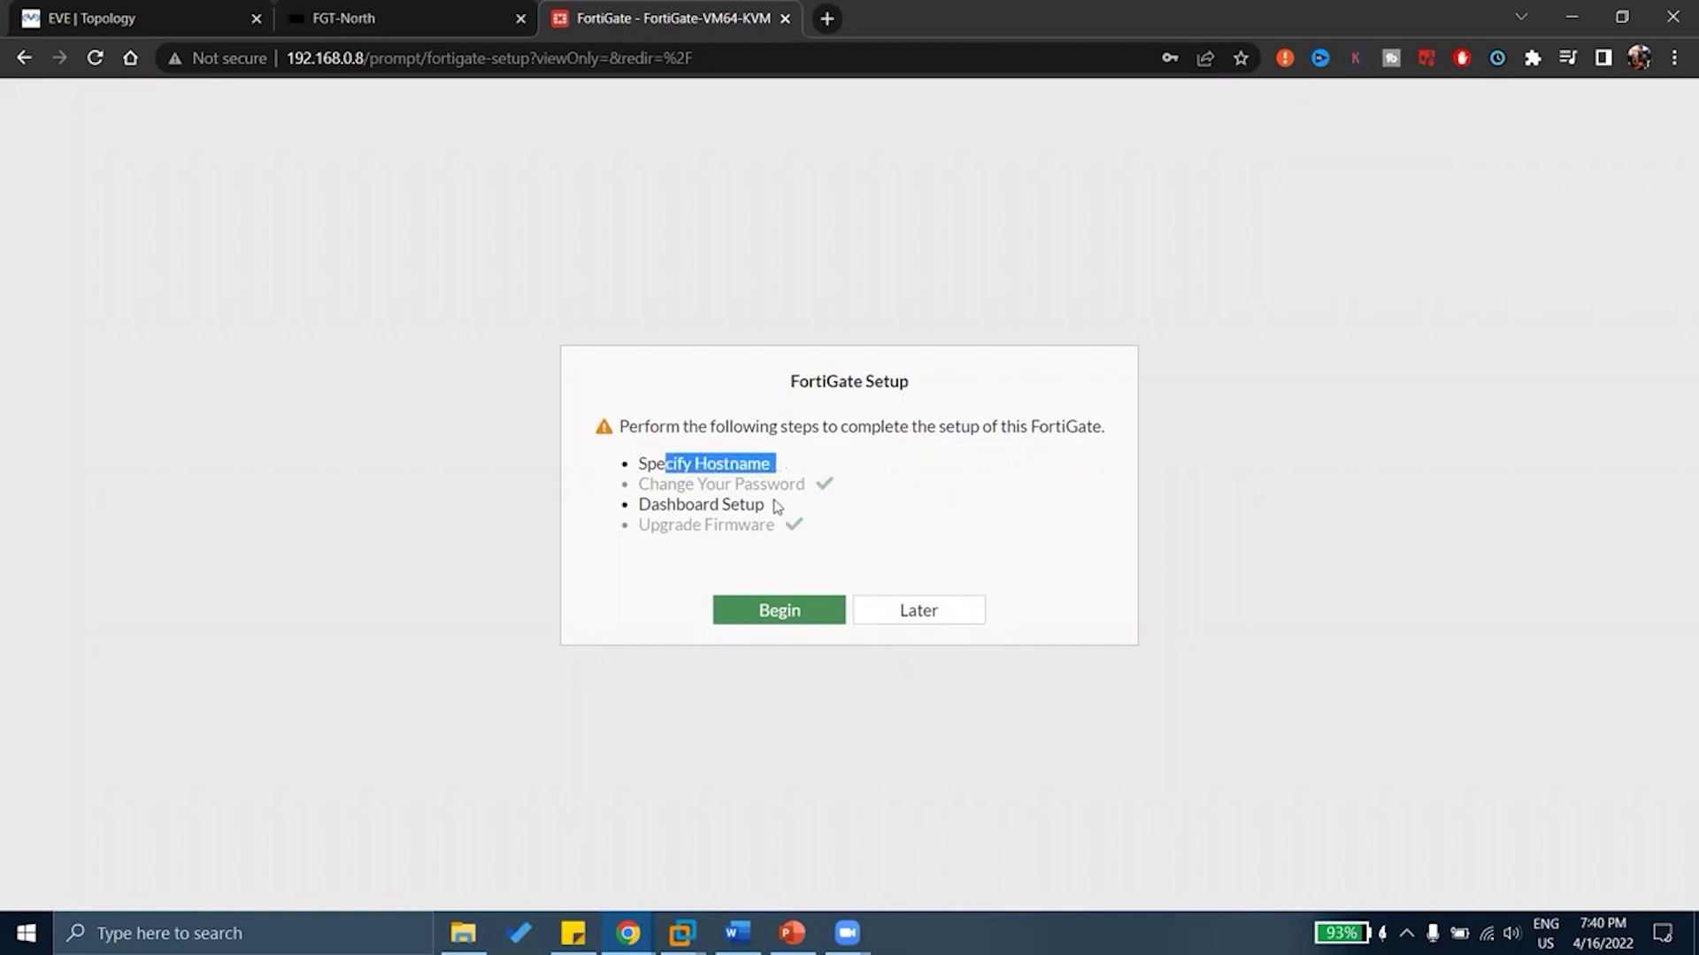
drag(659, 485, 833, 499)
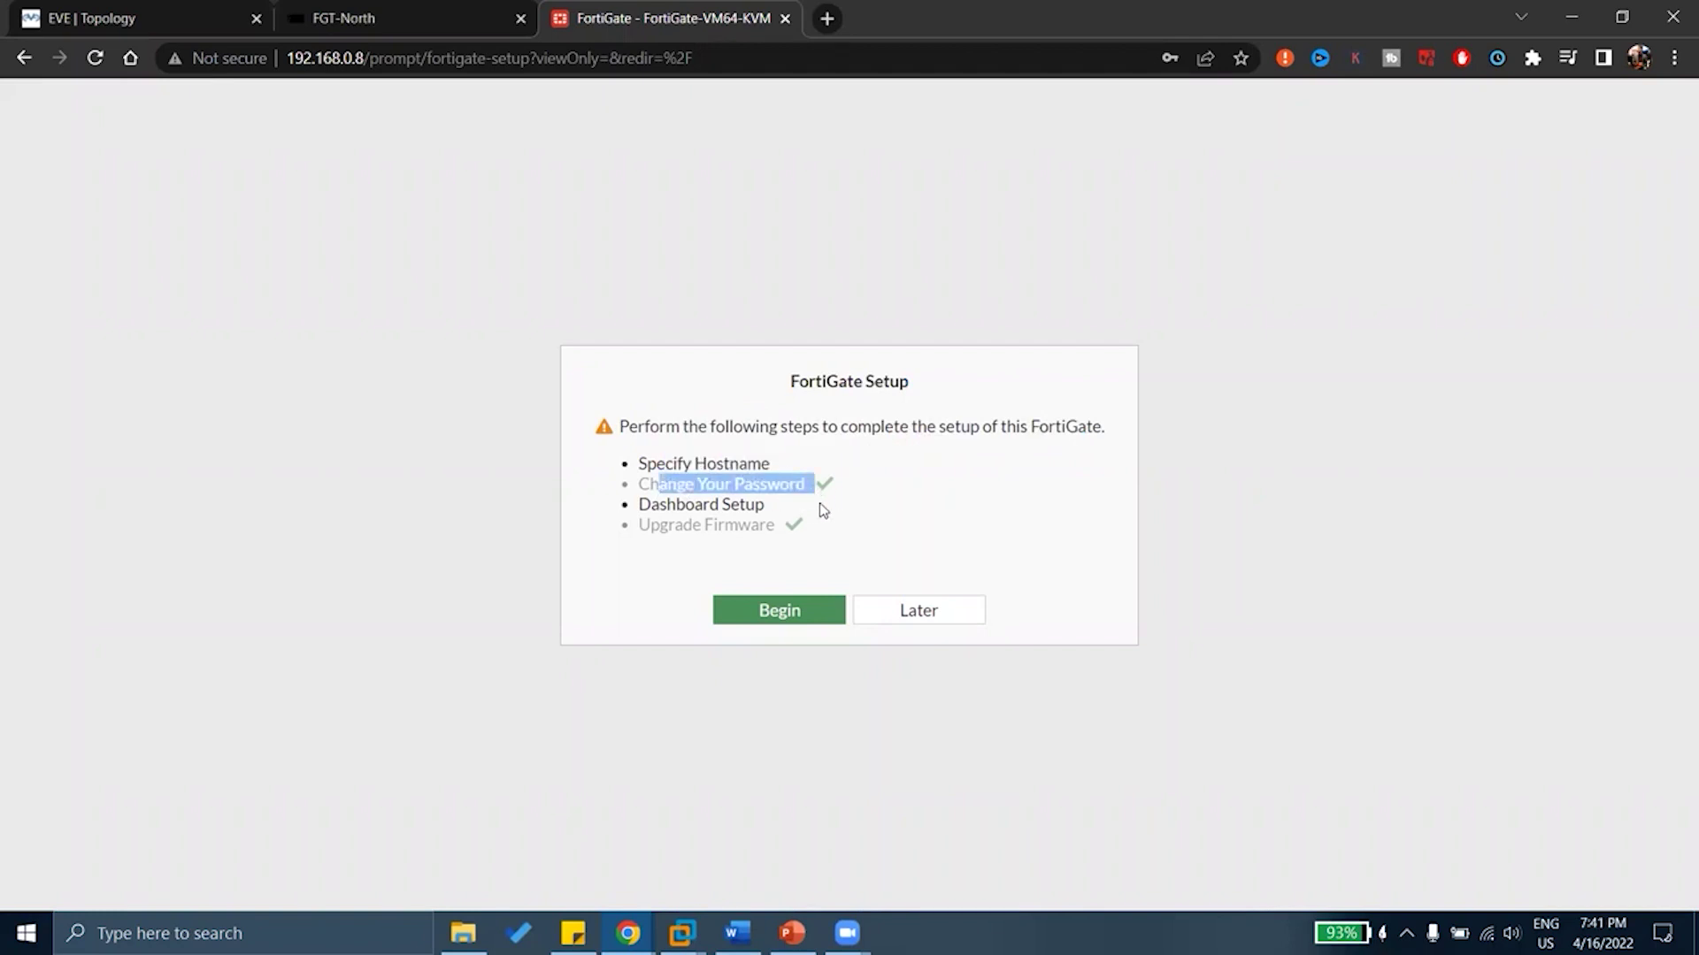
drag(666, 504, 772, 508)
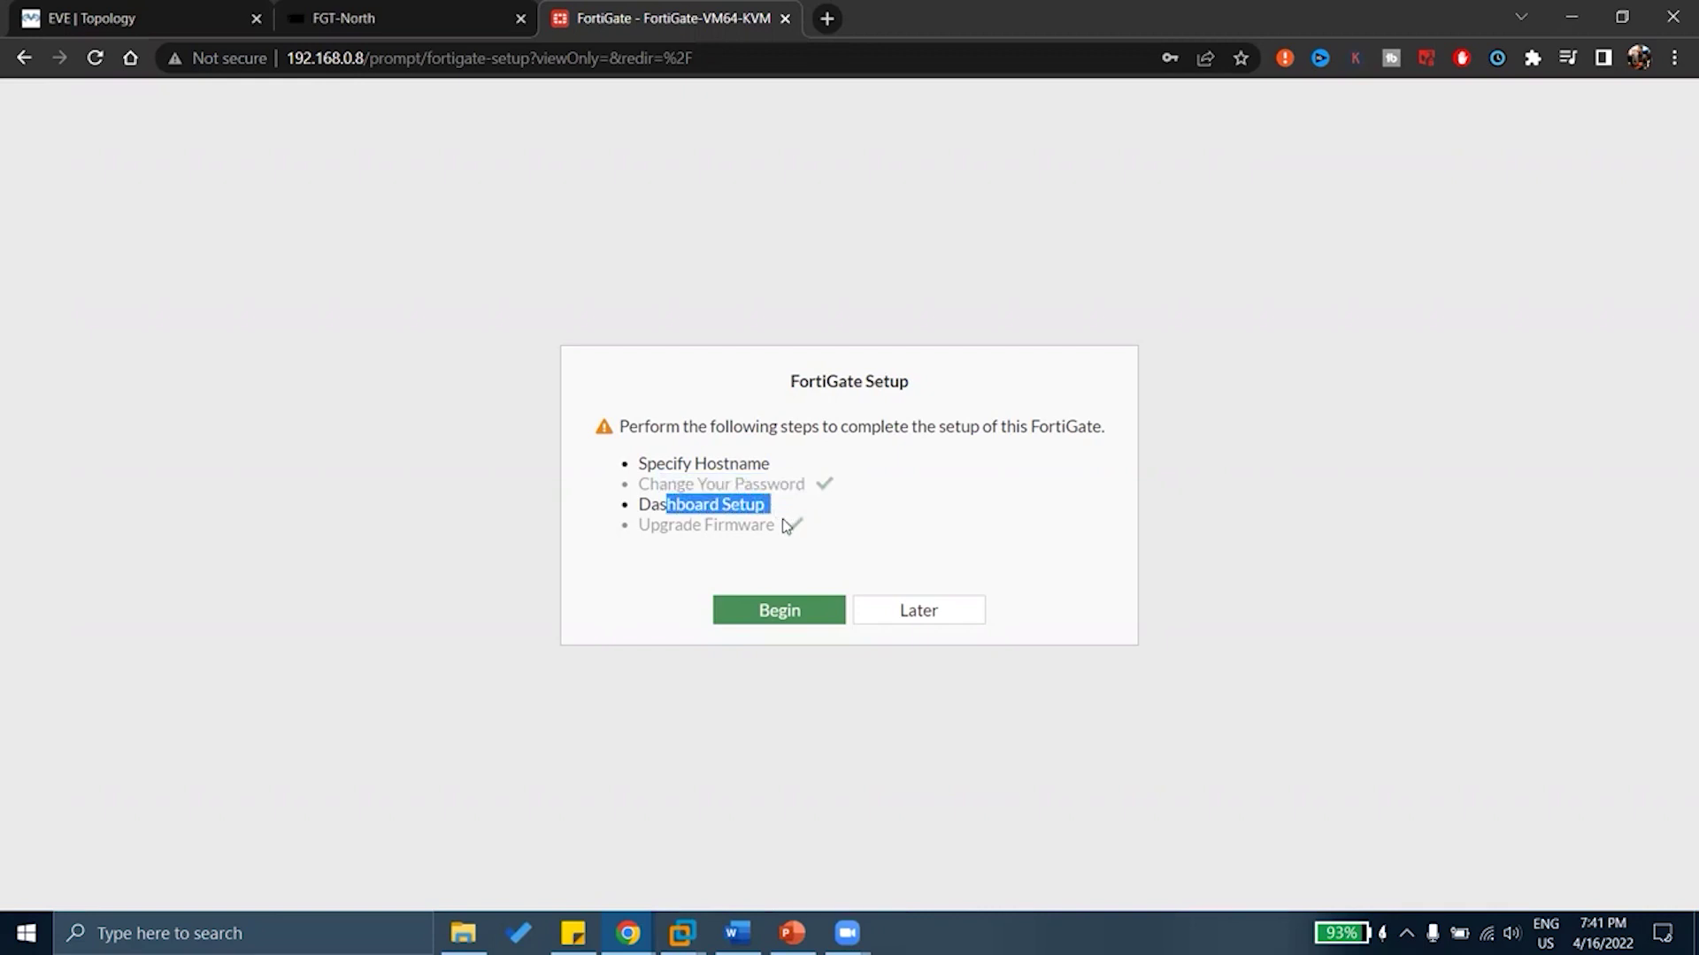
drag(668, 531, 812, 538)
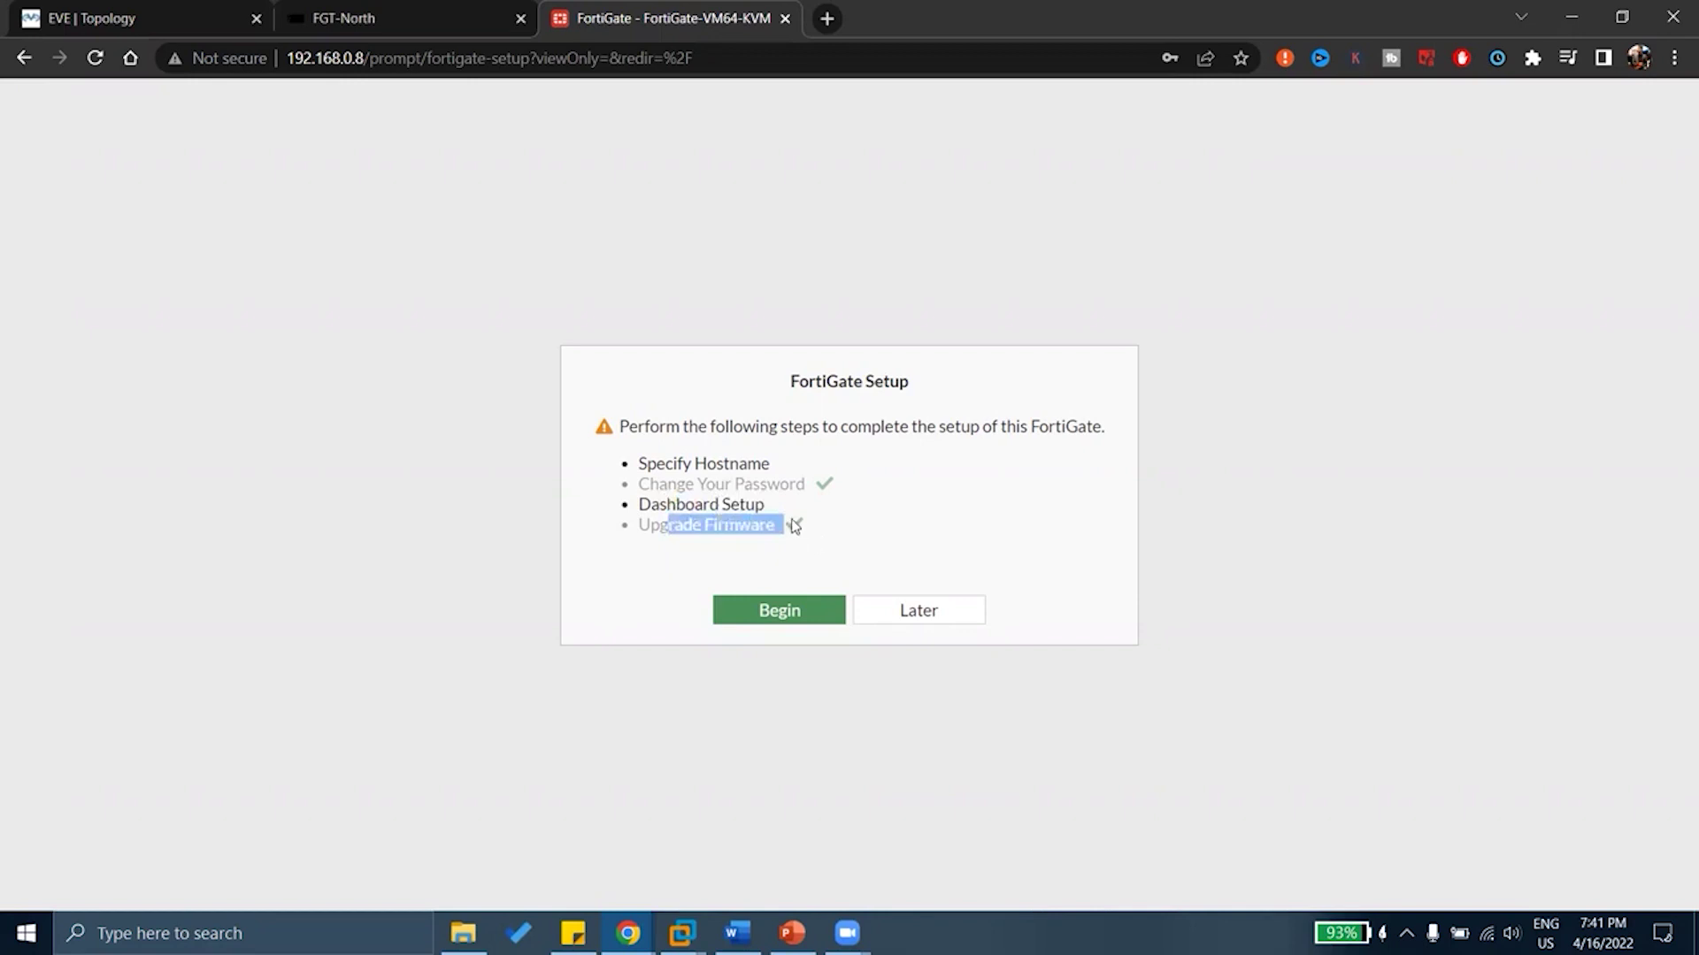
click(794, 526)
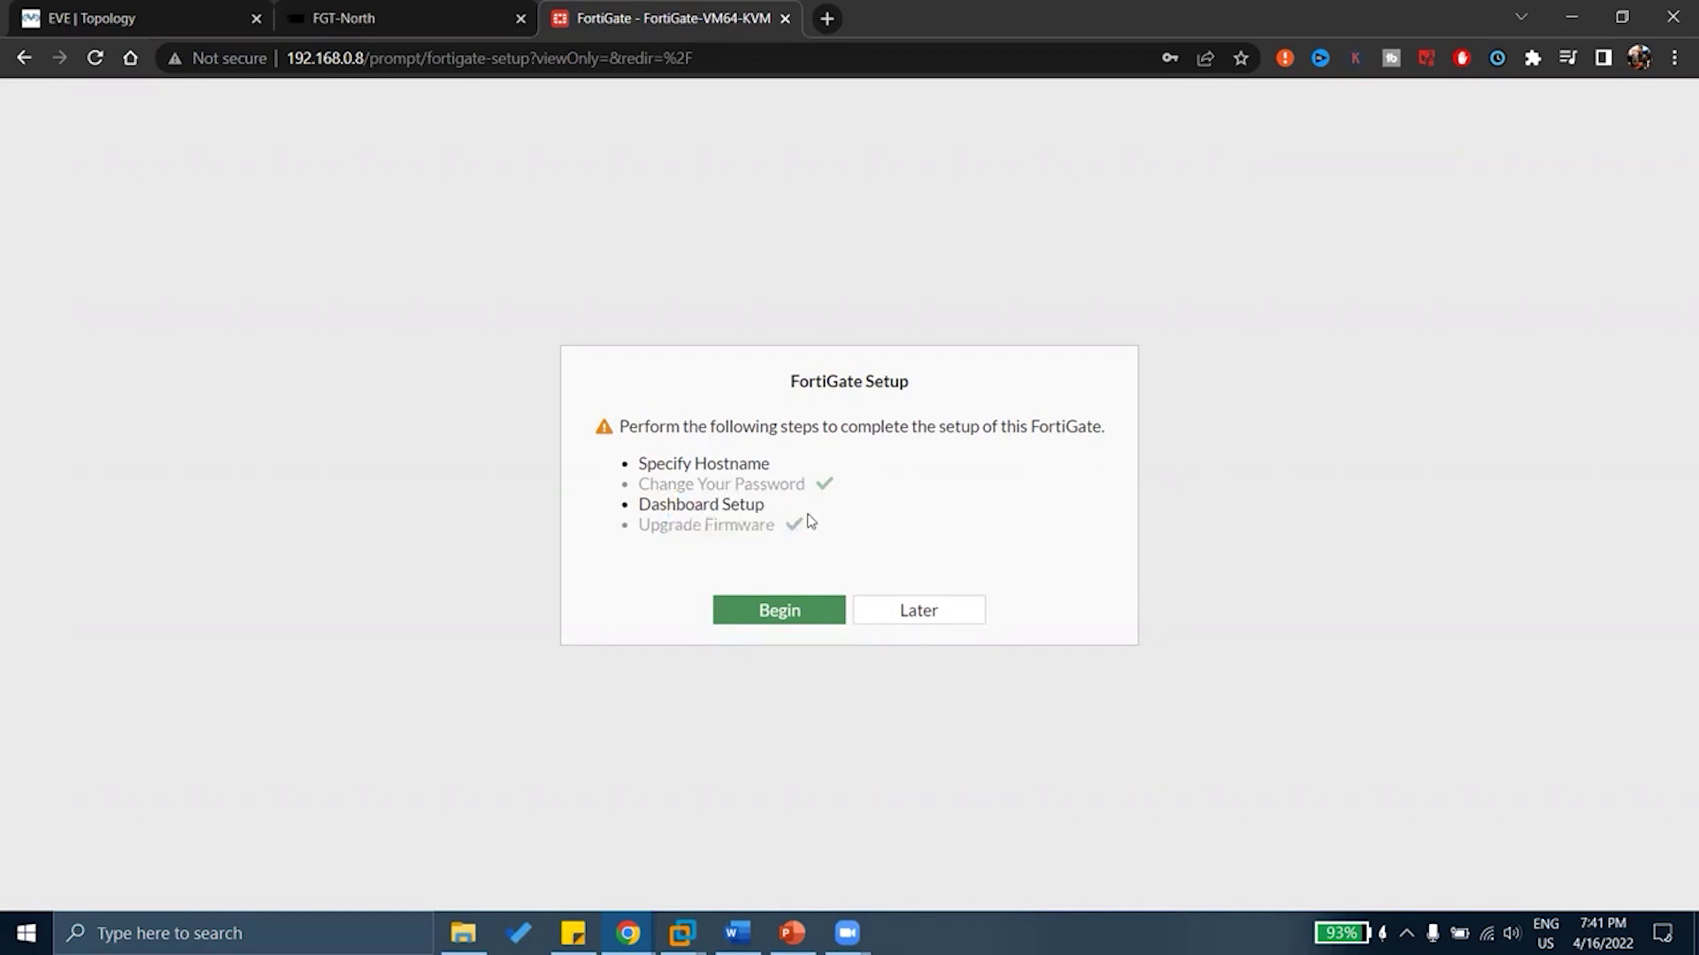
Start the setup wizard and replace the default hostname with FGT-North
click(800, 615)
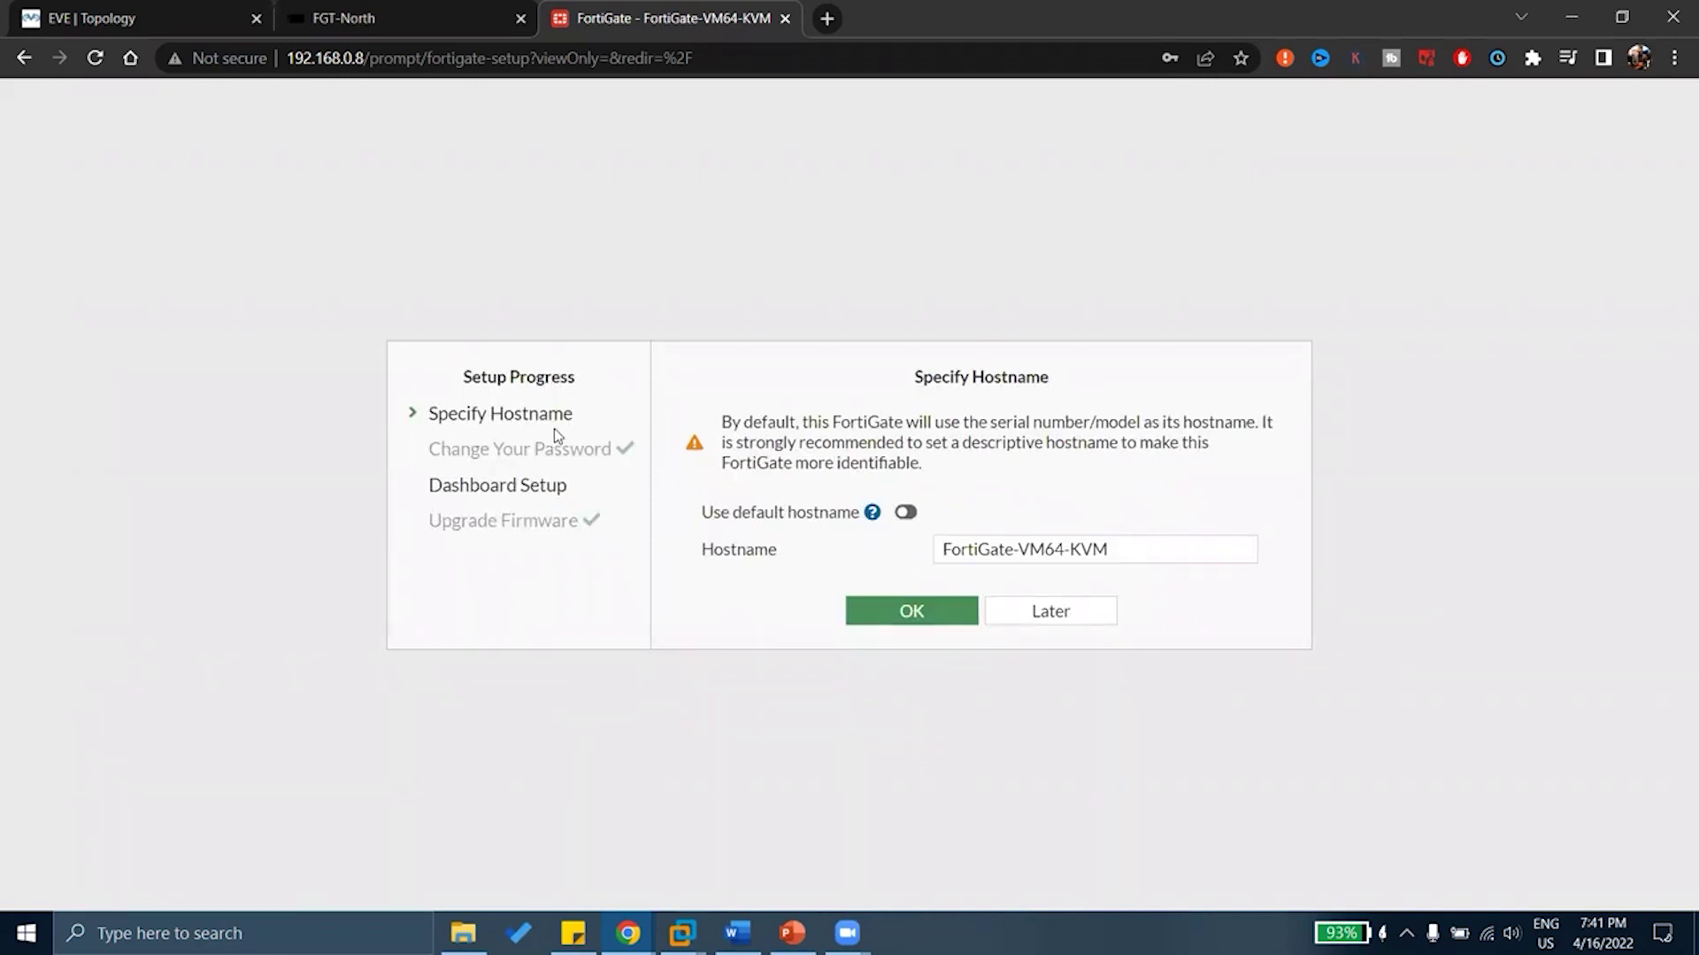
drag(1117, 550, 819, 550)
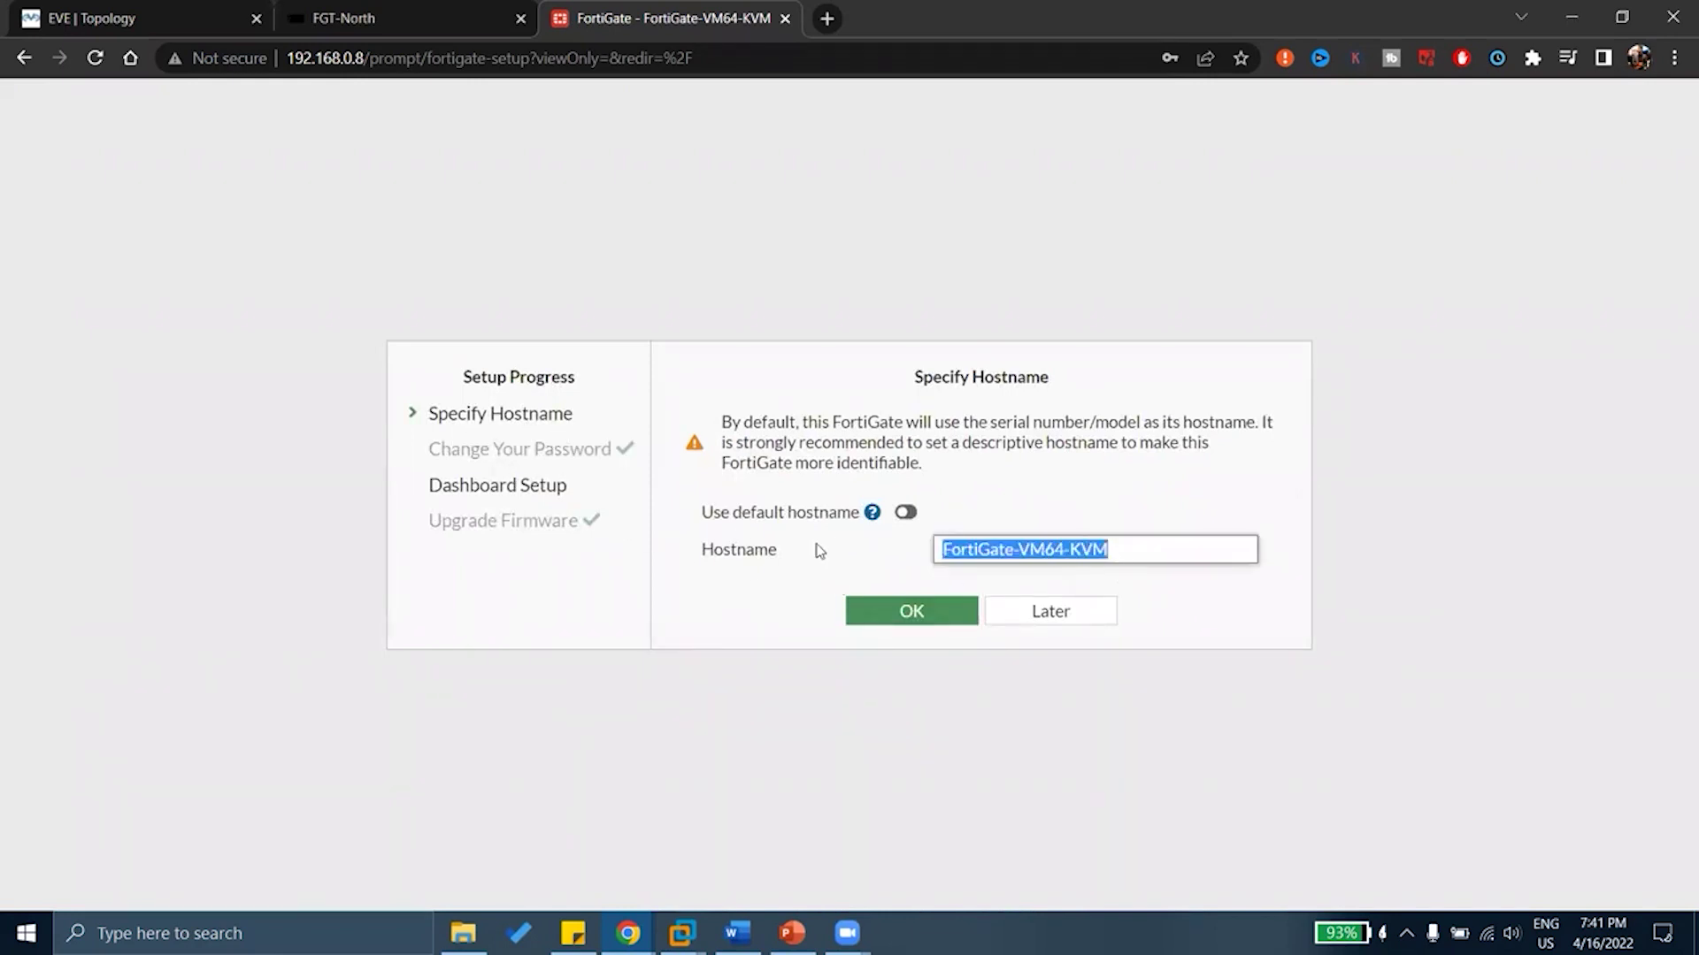
click(981, 549)
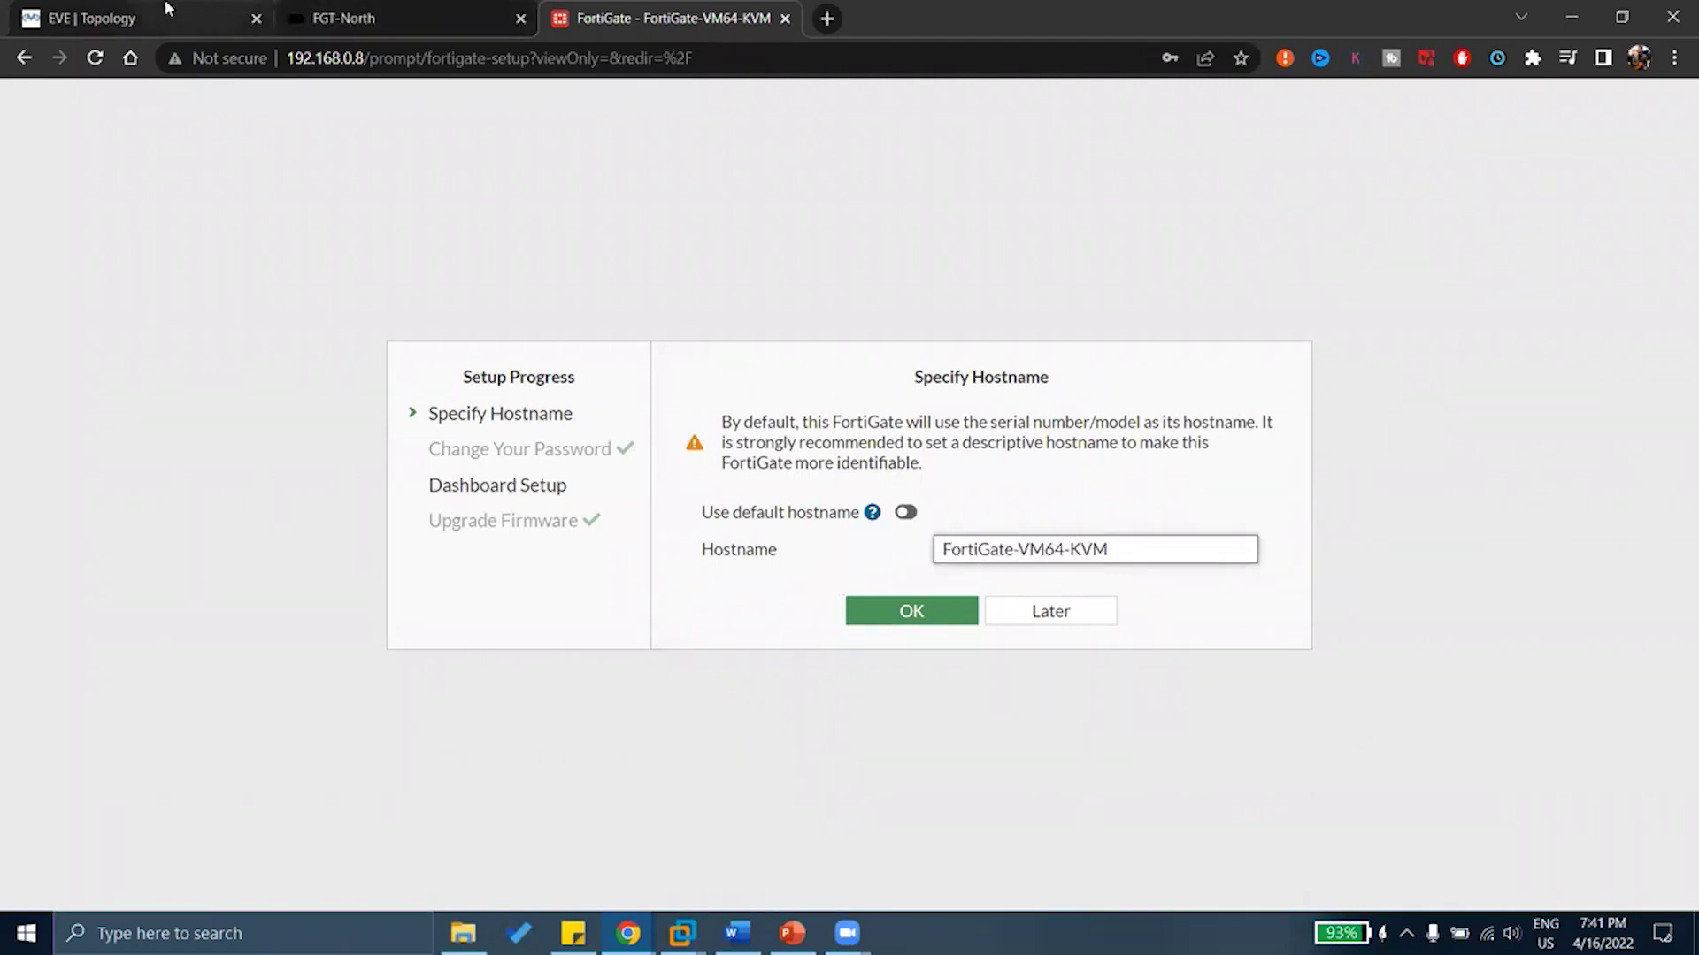
key(ctrl+1)
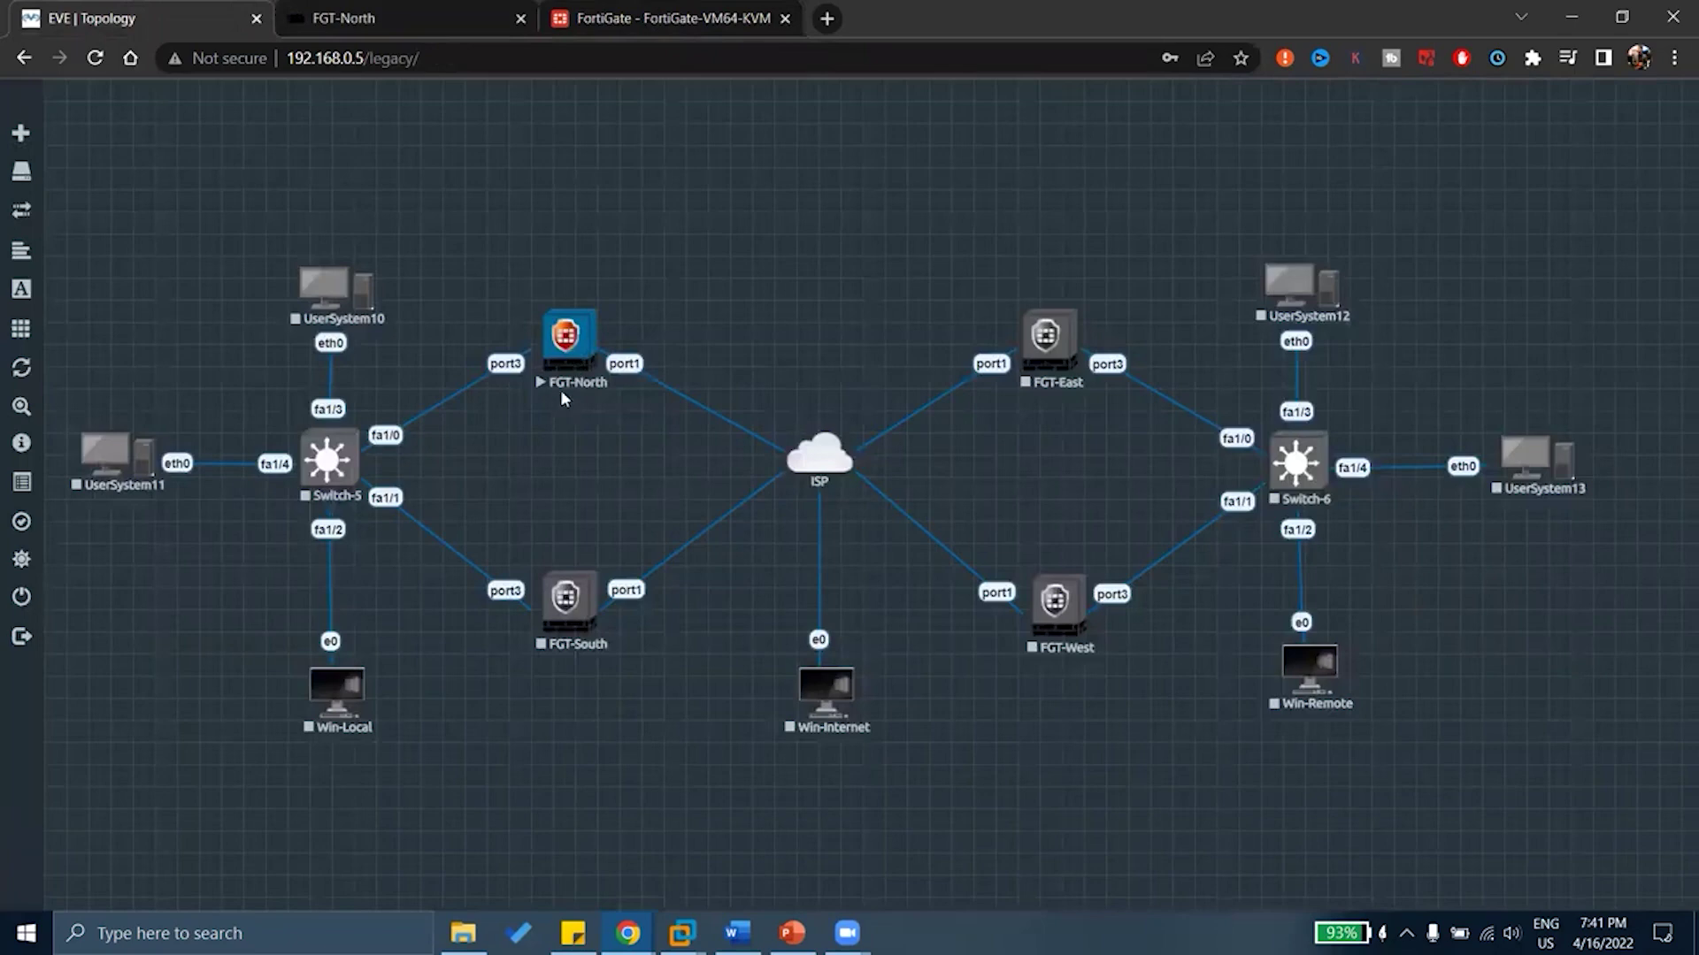
click(591, 9)
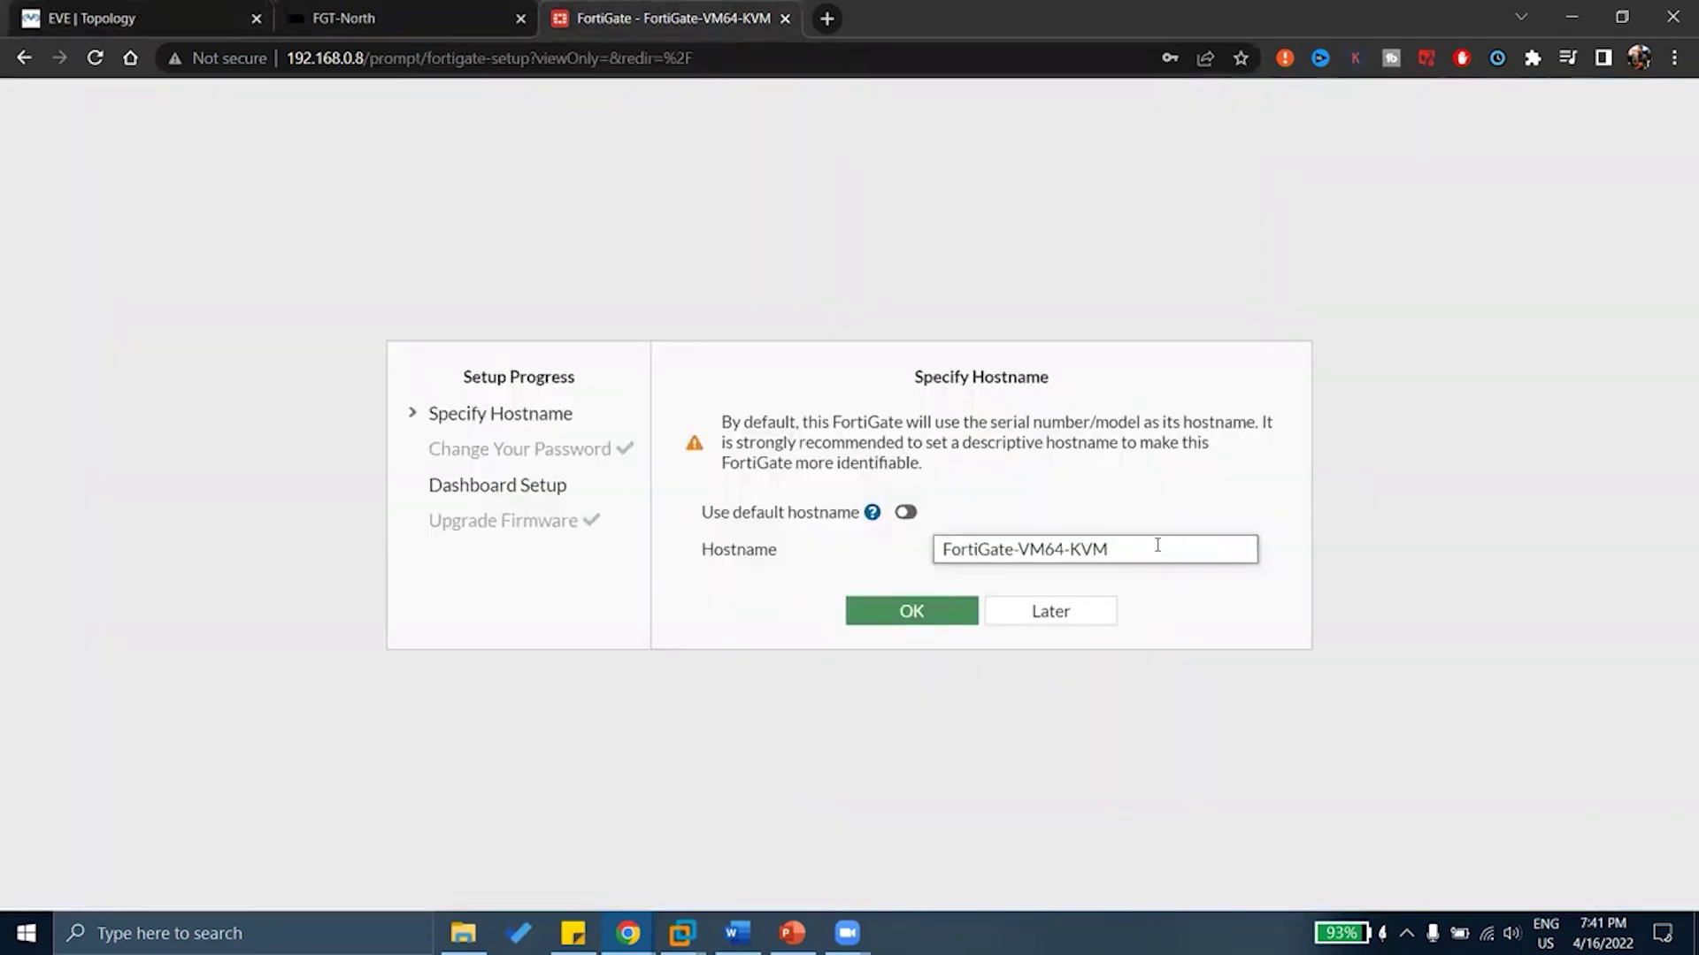
drag(1158, 545, 766, 520)
key(Caps_Lock)
text(FG)
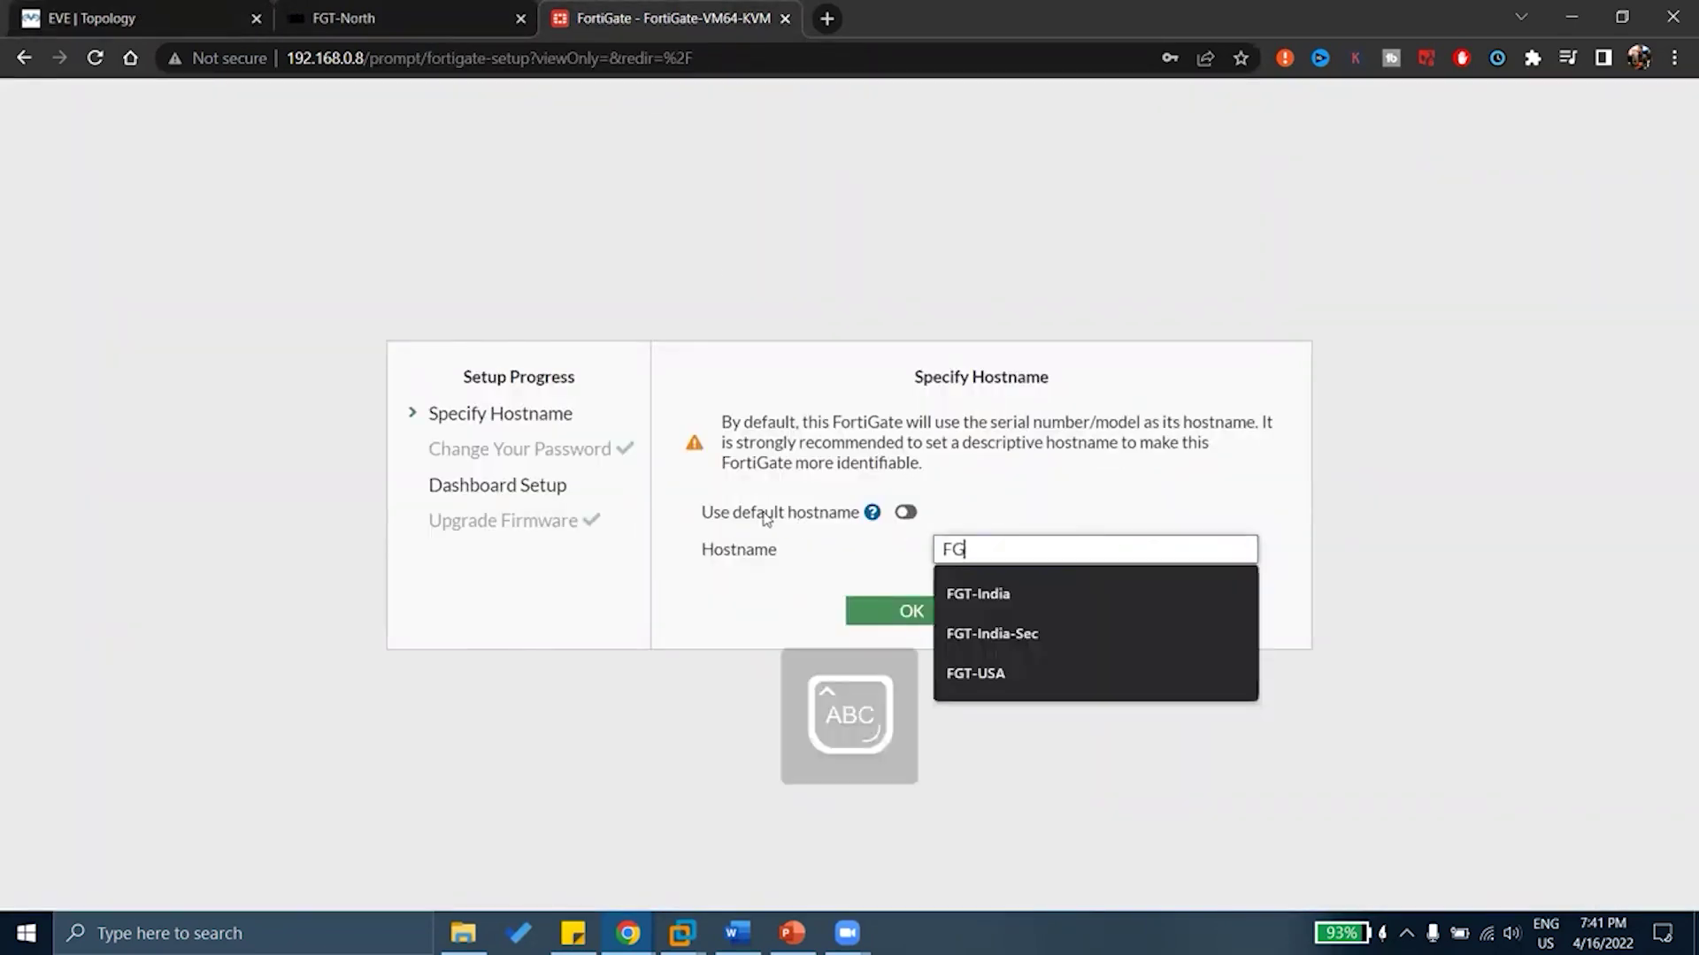
text(T-)
key(Caps_Lock)
text(N)
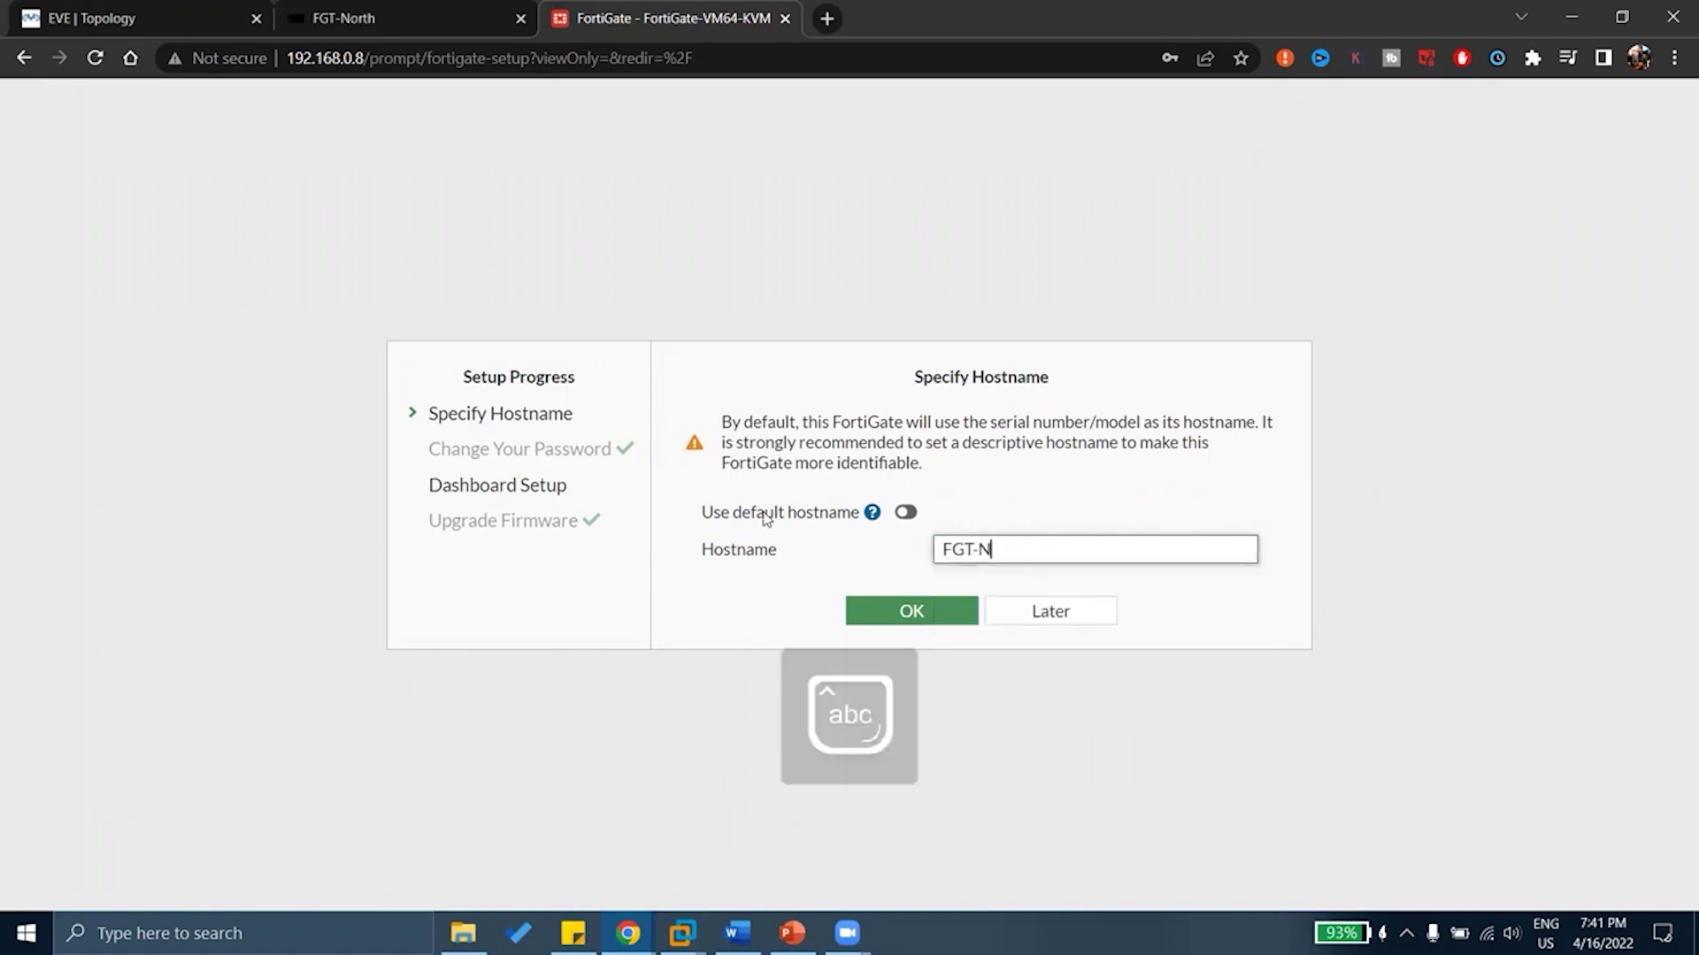
text(orth)
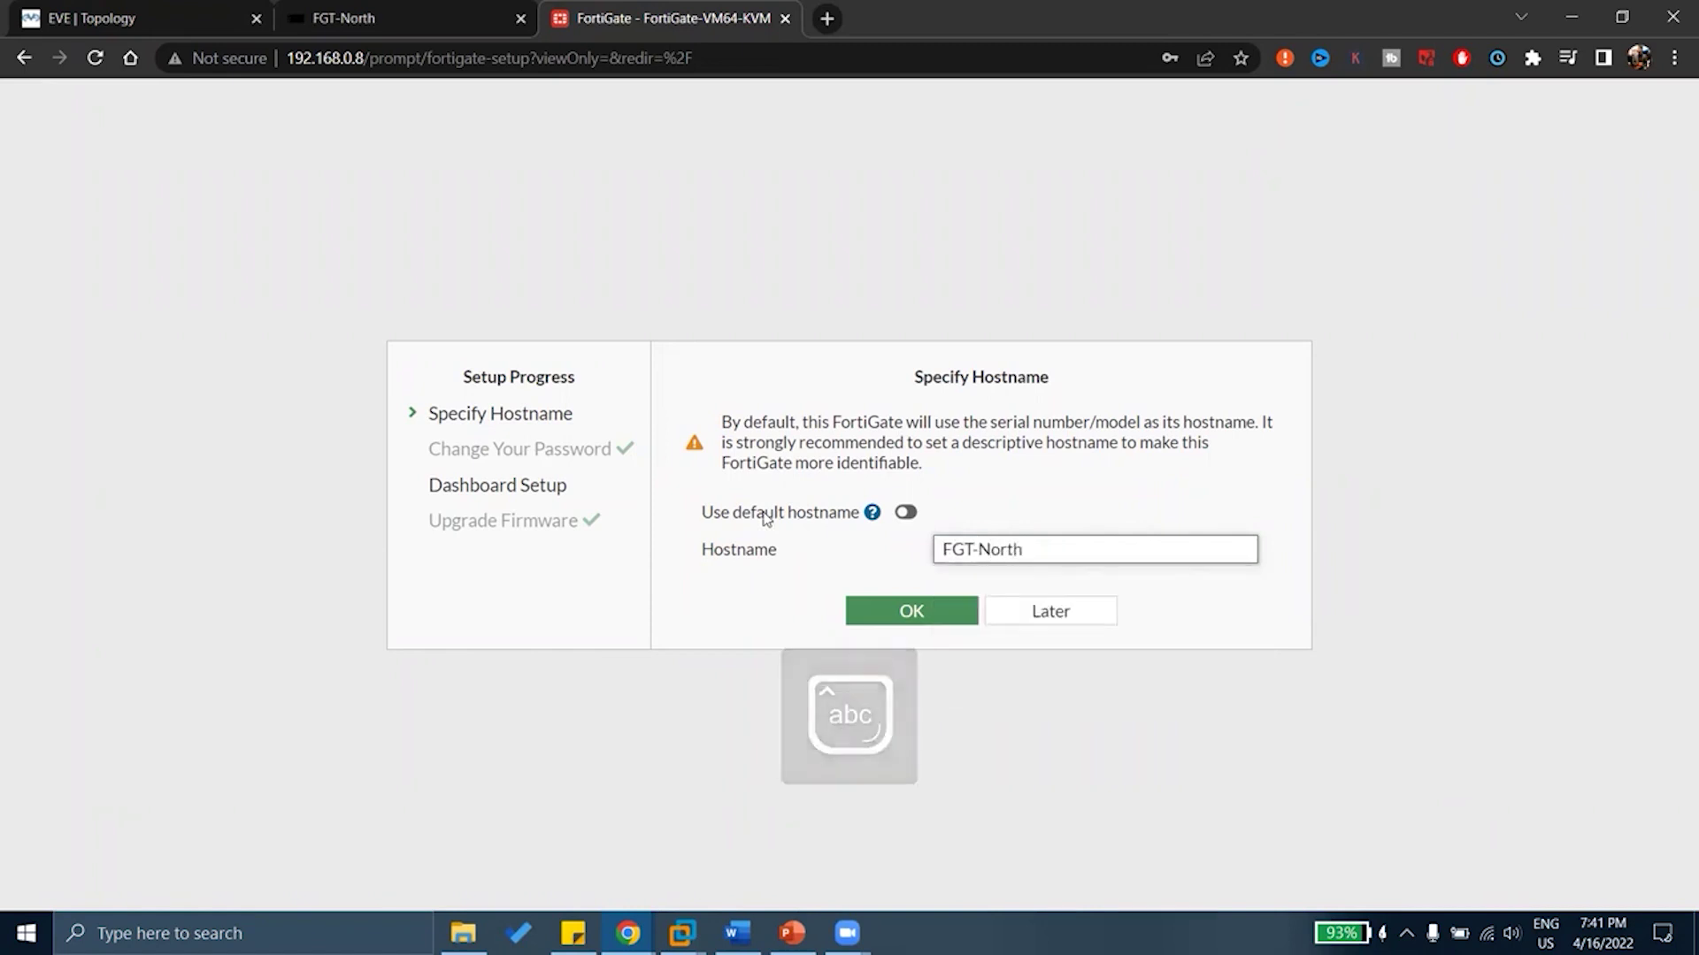
click(952, 617)
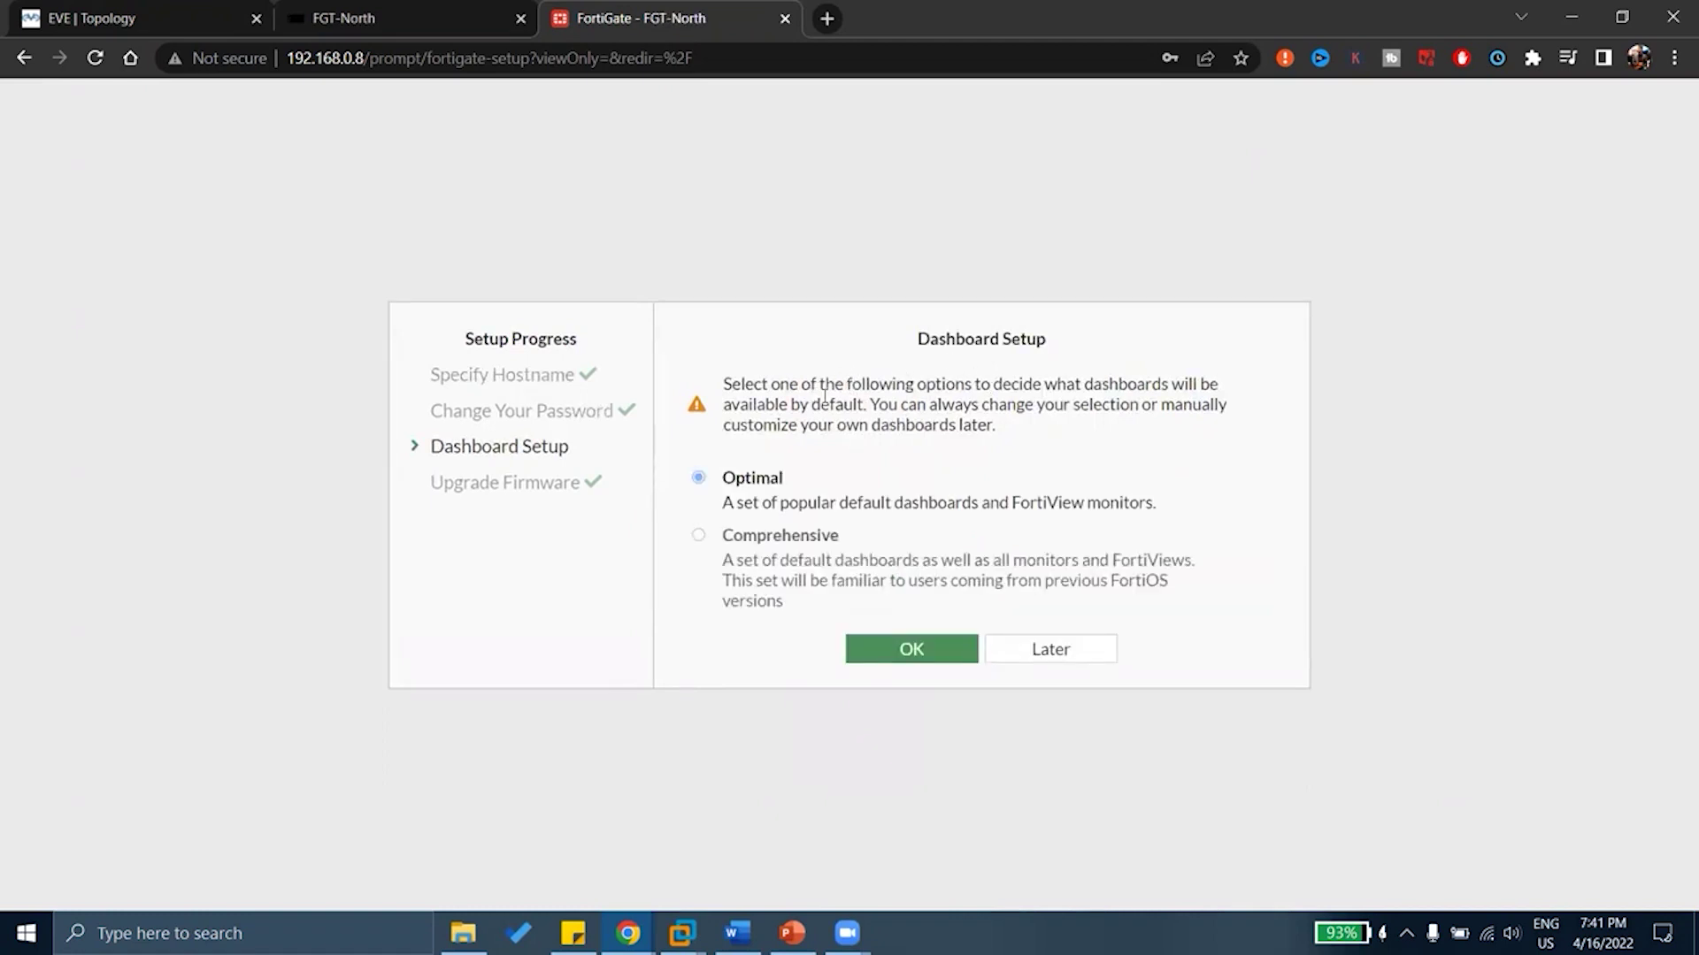
drag(810, 405, 974, 384)
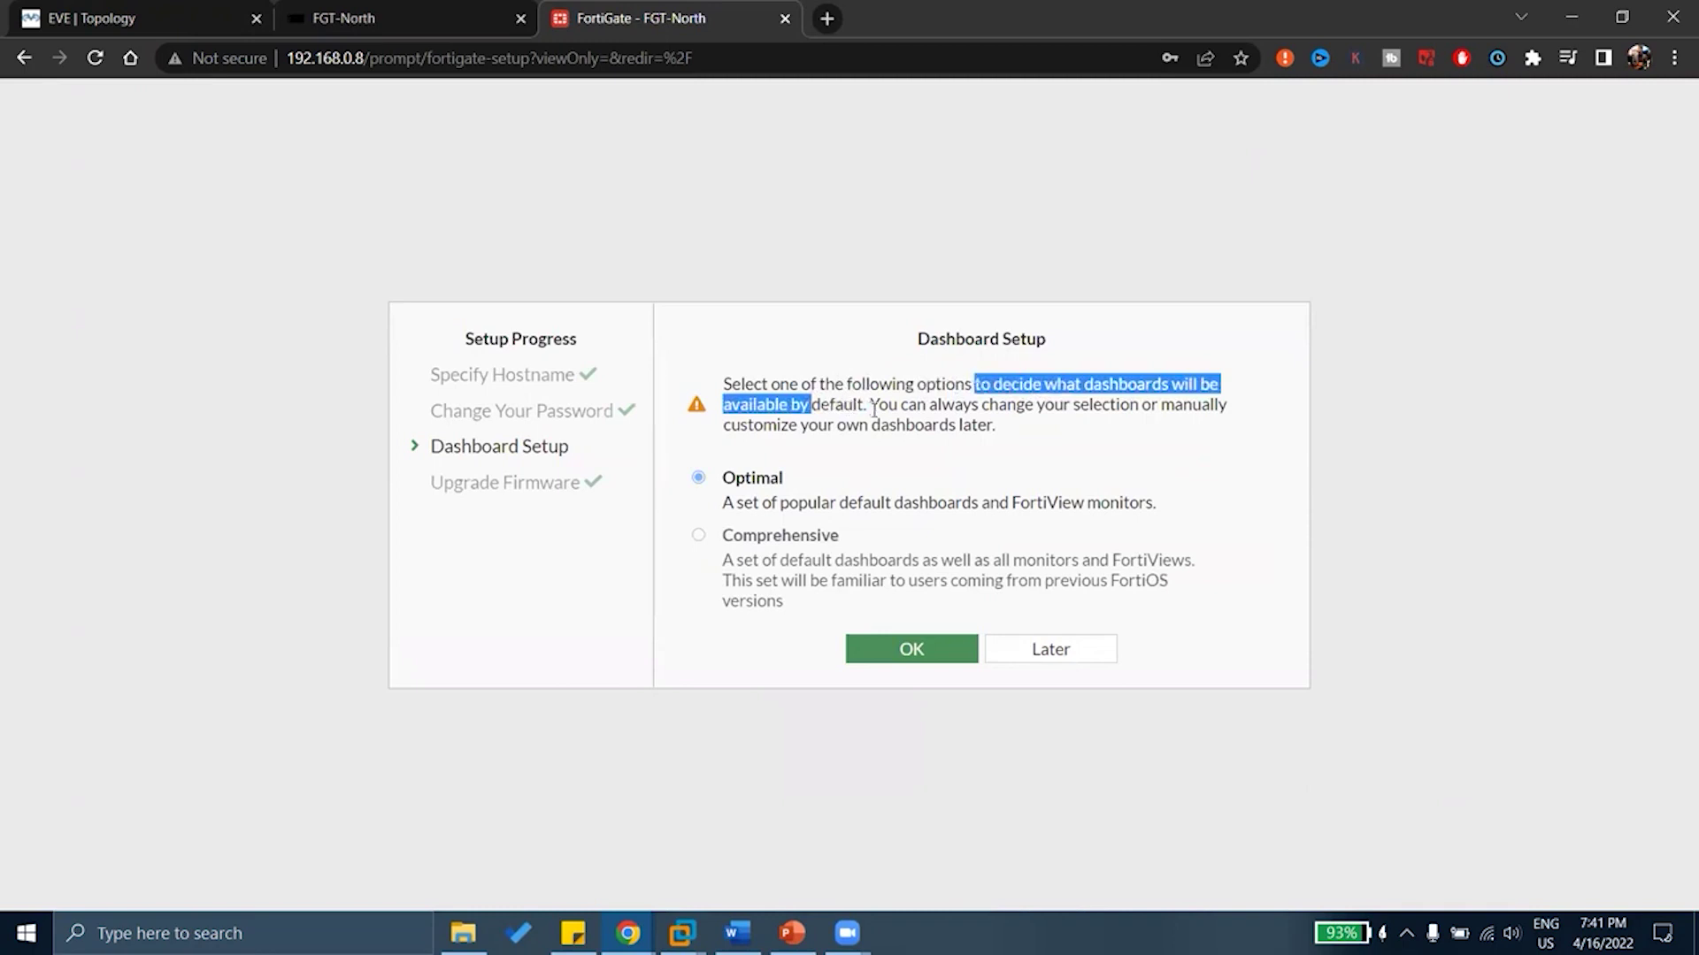
drag(872, 406, 981, 445)
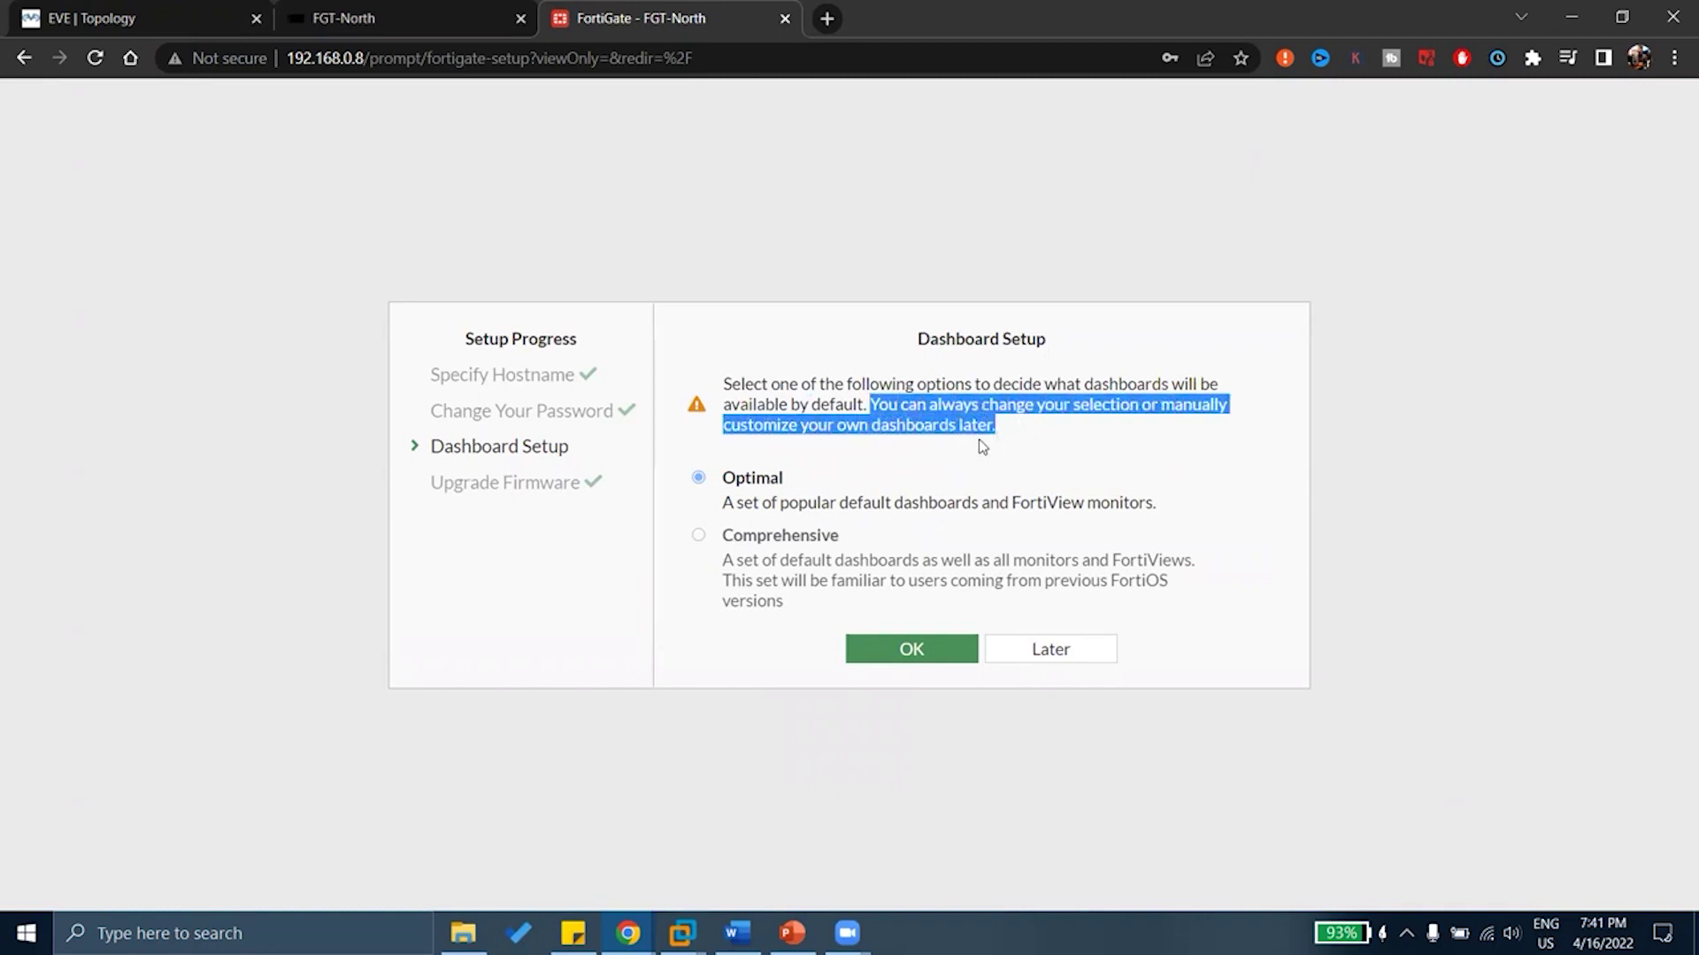
click(832, 498)
drag(780, 502, 982, 502)
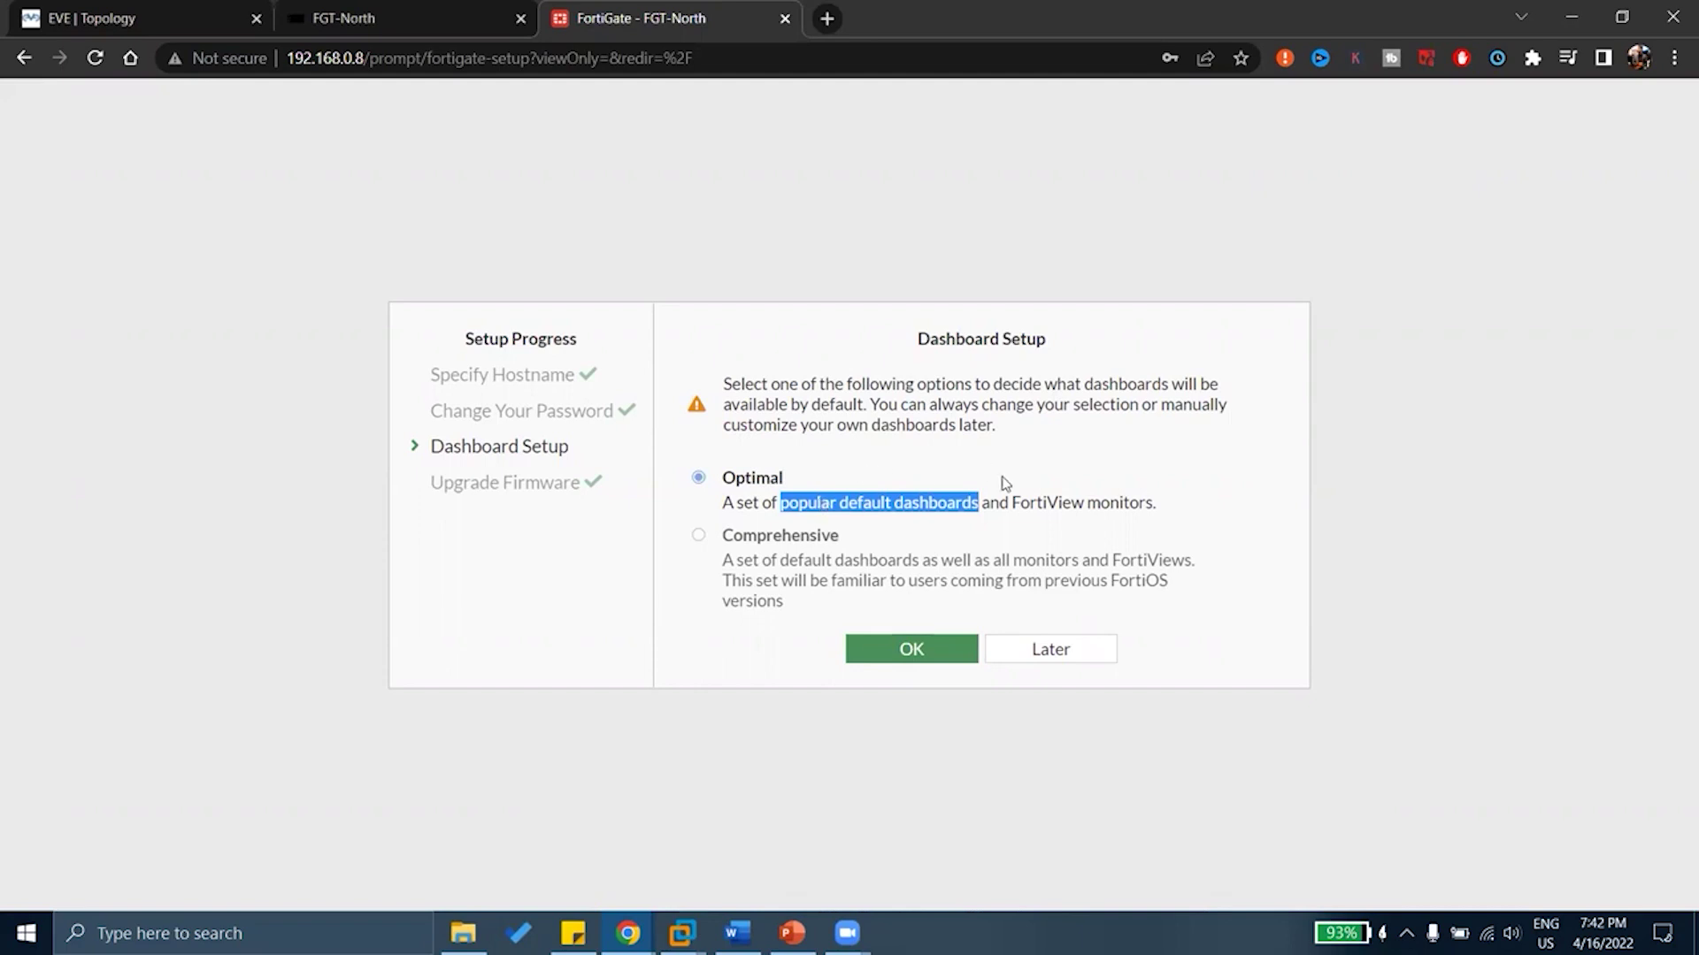
Accept the Optimal dashboard set and dismiss the What's New in FortiOS 7.0 dialog
click(934, 639)
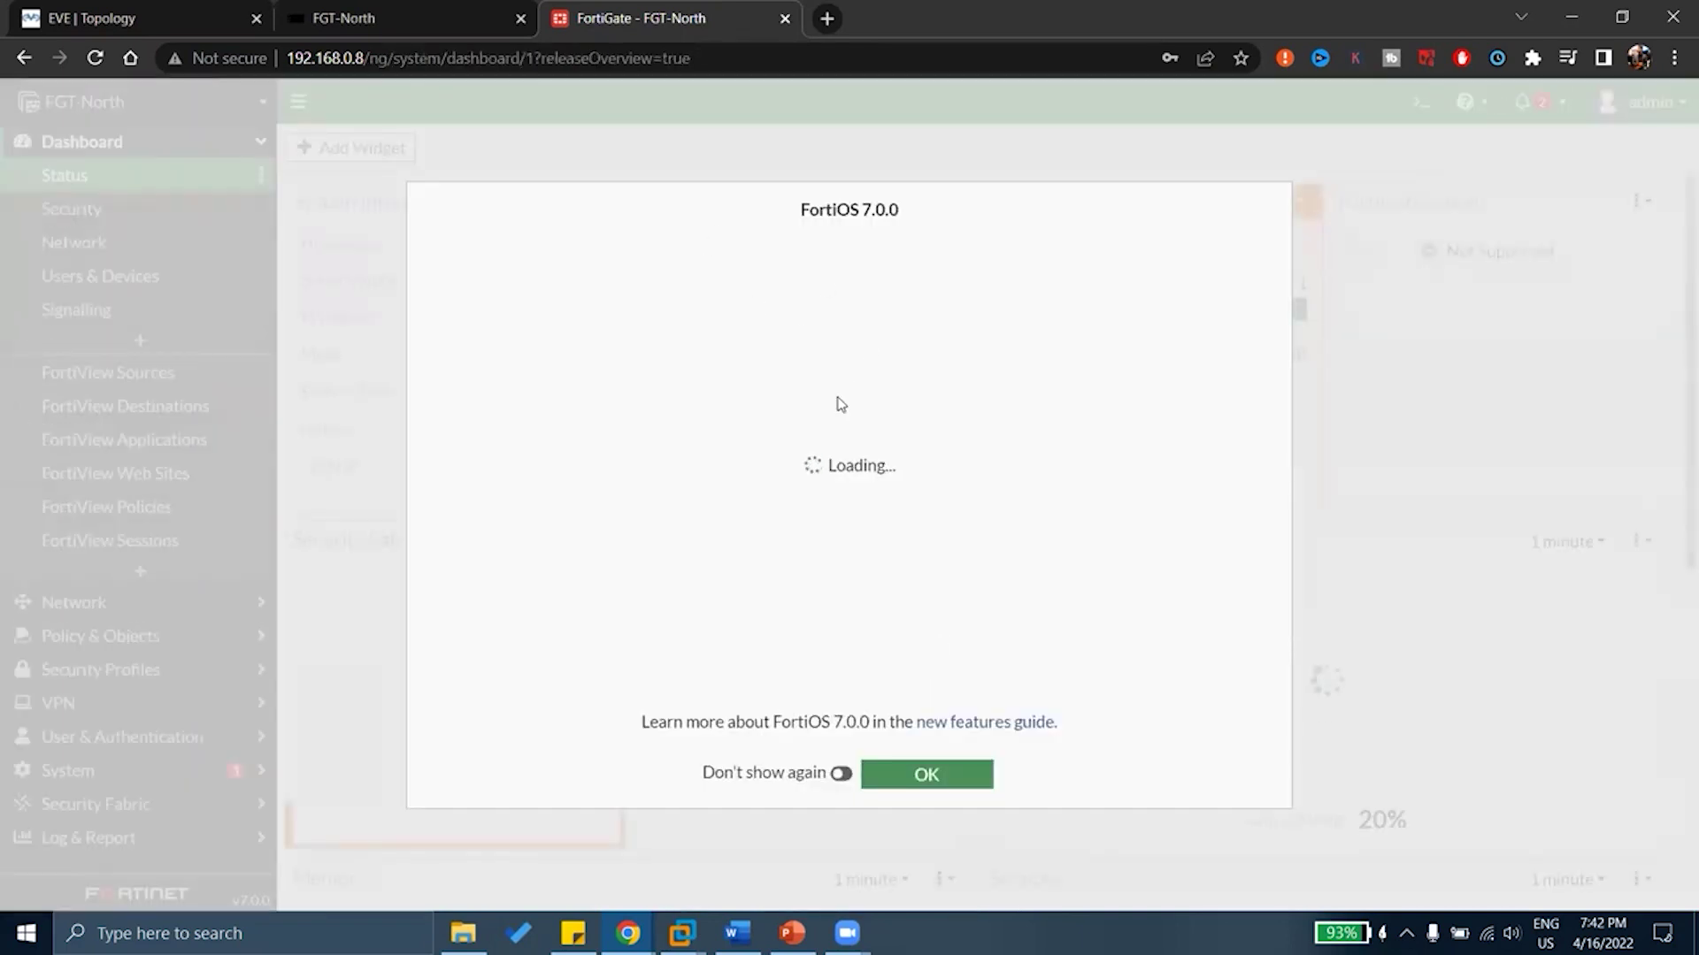
drag(832, 210, 949, 212)
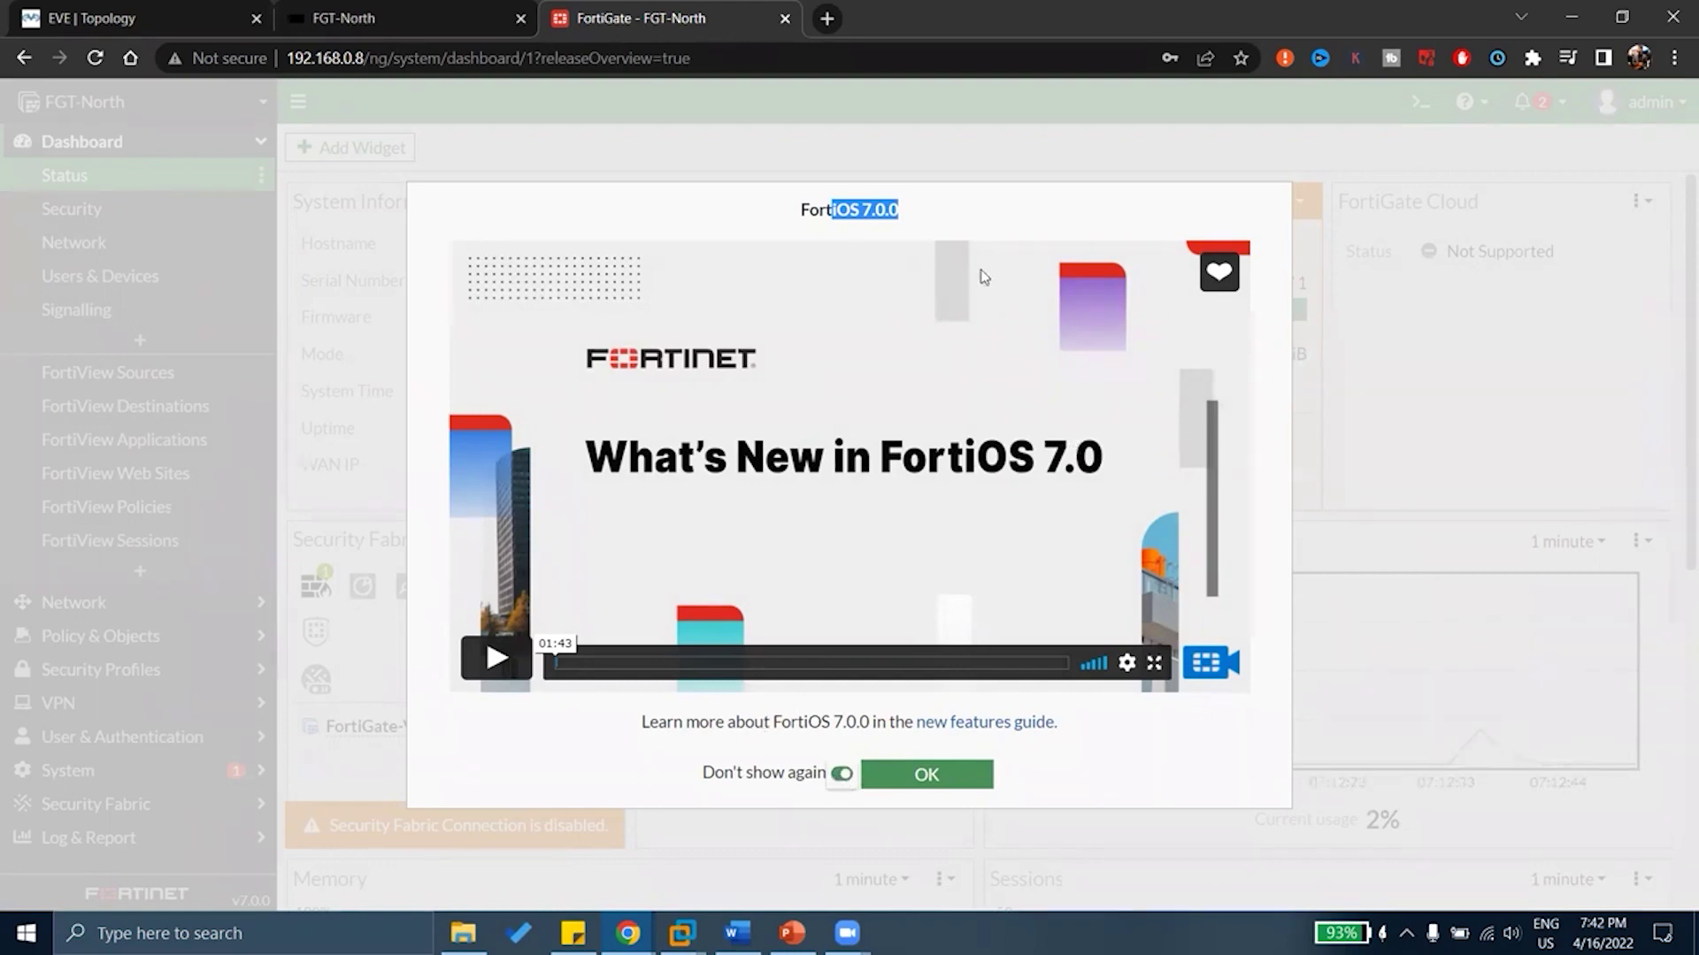
click(945, 768)
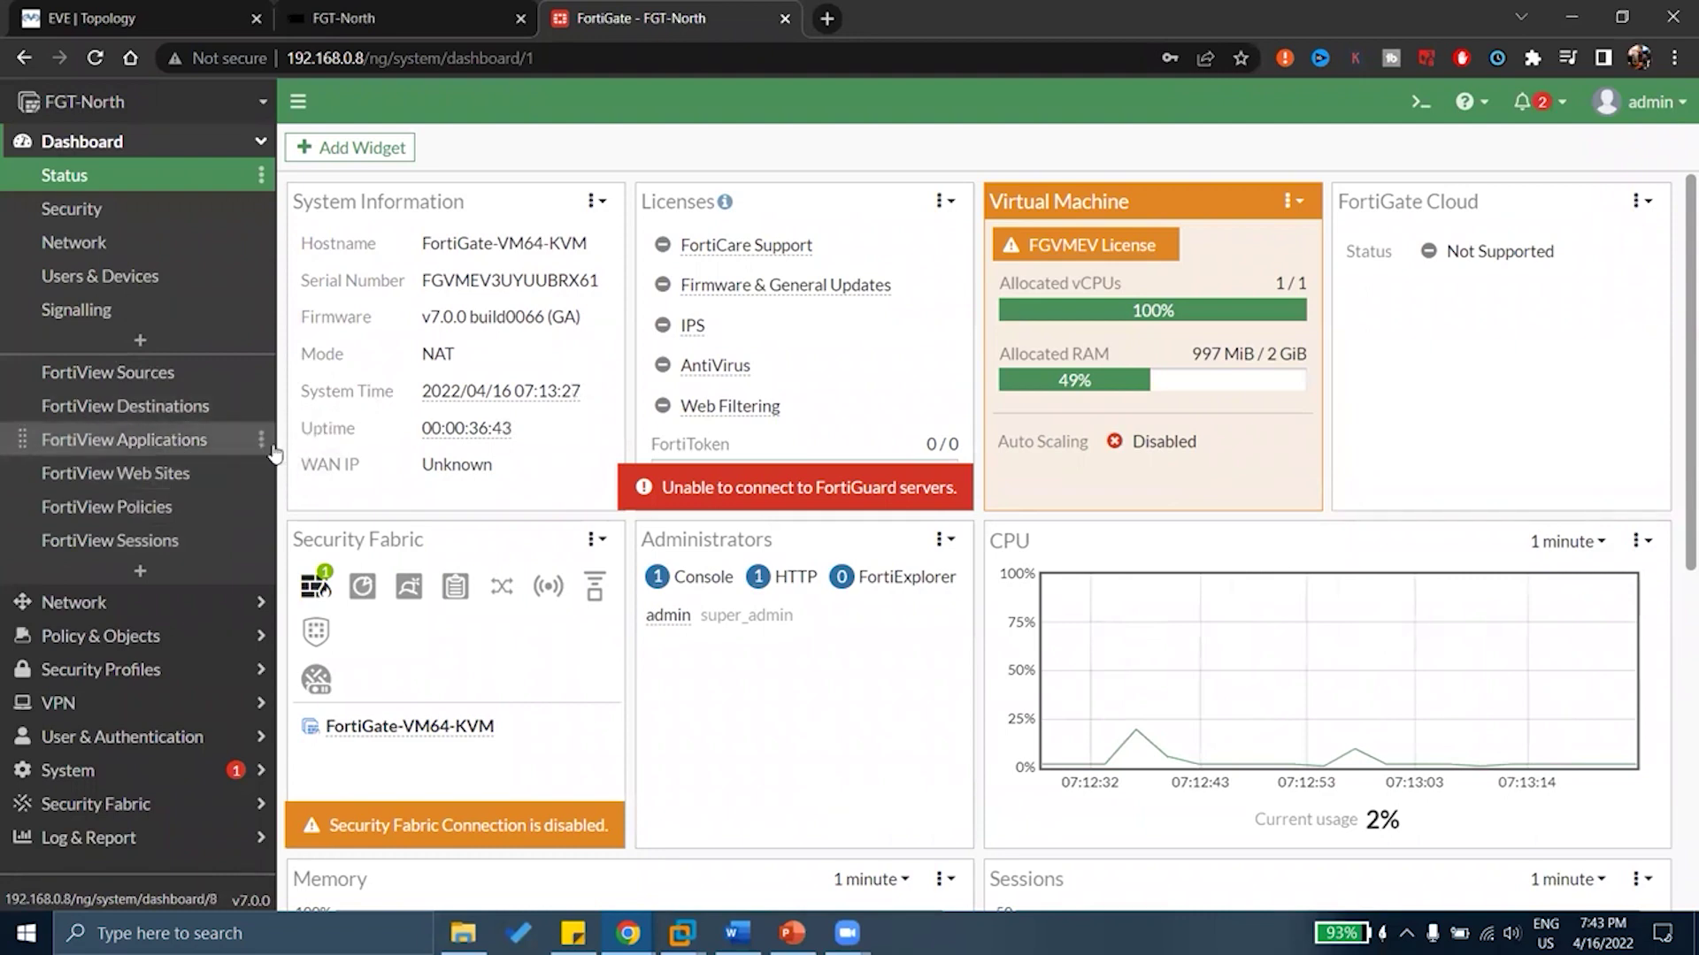
Annotate the Status dashboard with pen notes, underlining widget titles and marking system figures
mouse_move(718, 303)
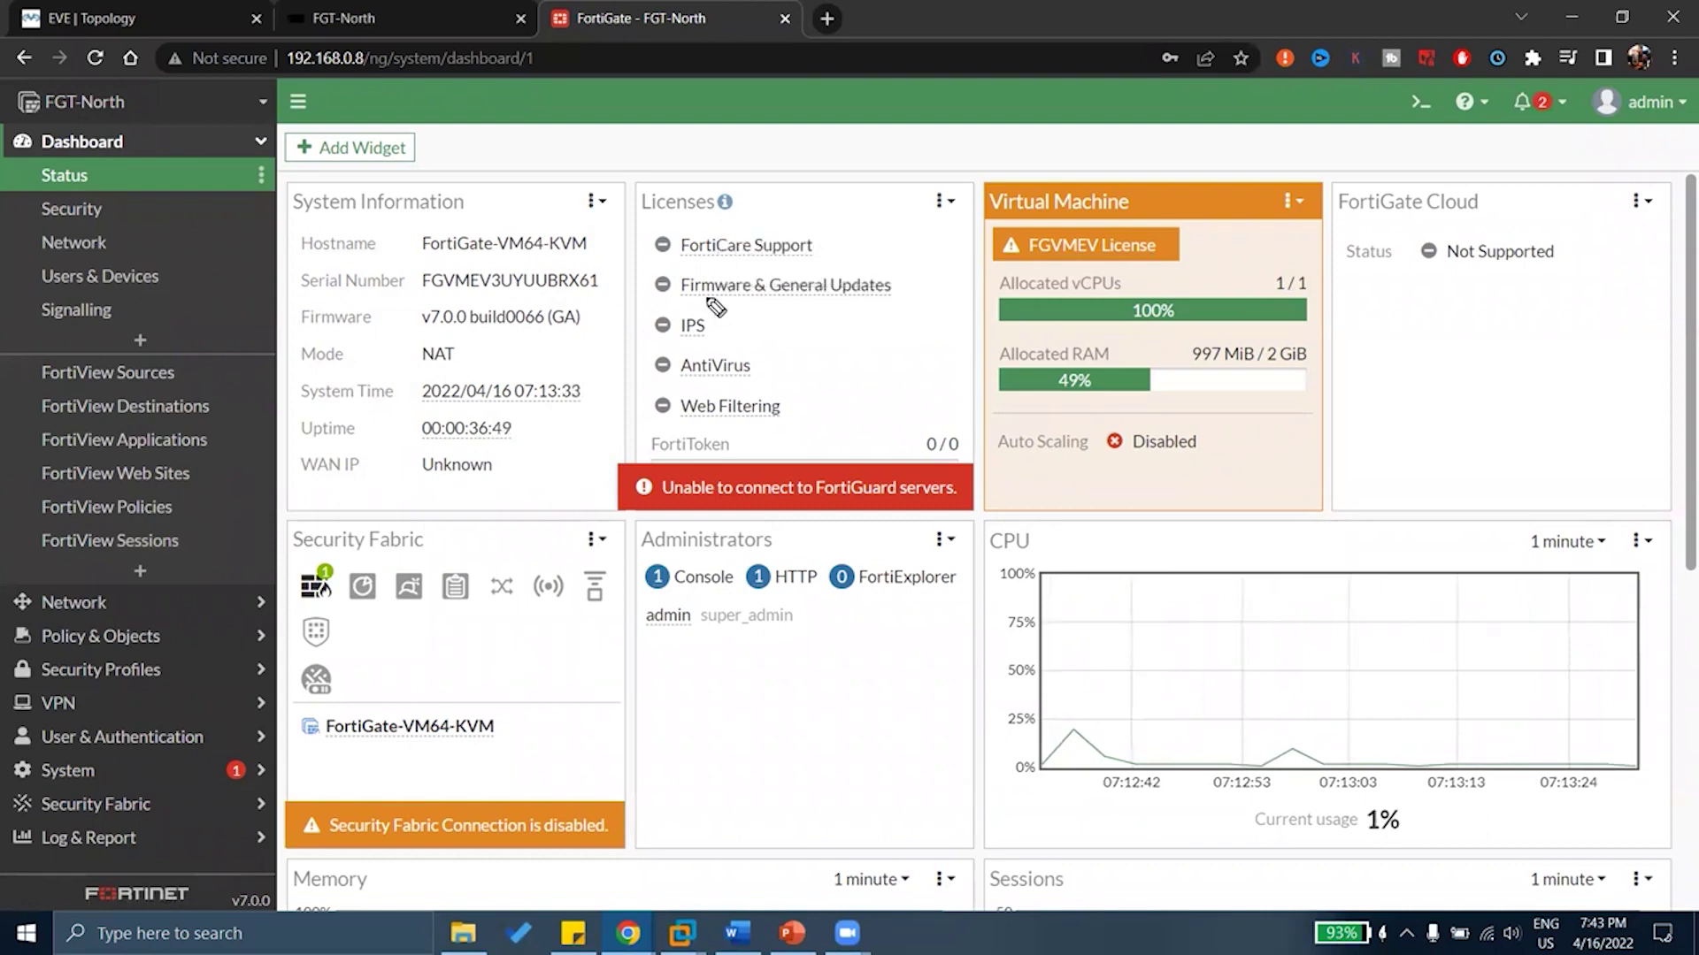
drag(295, 217, 474, 213)
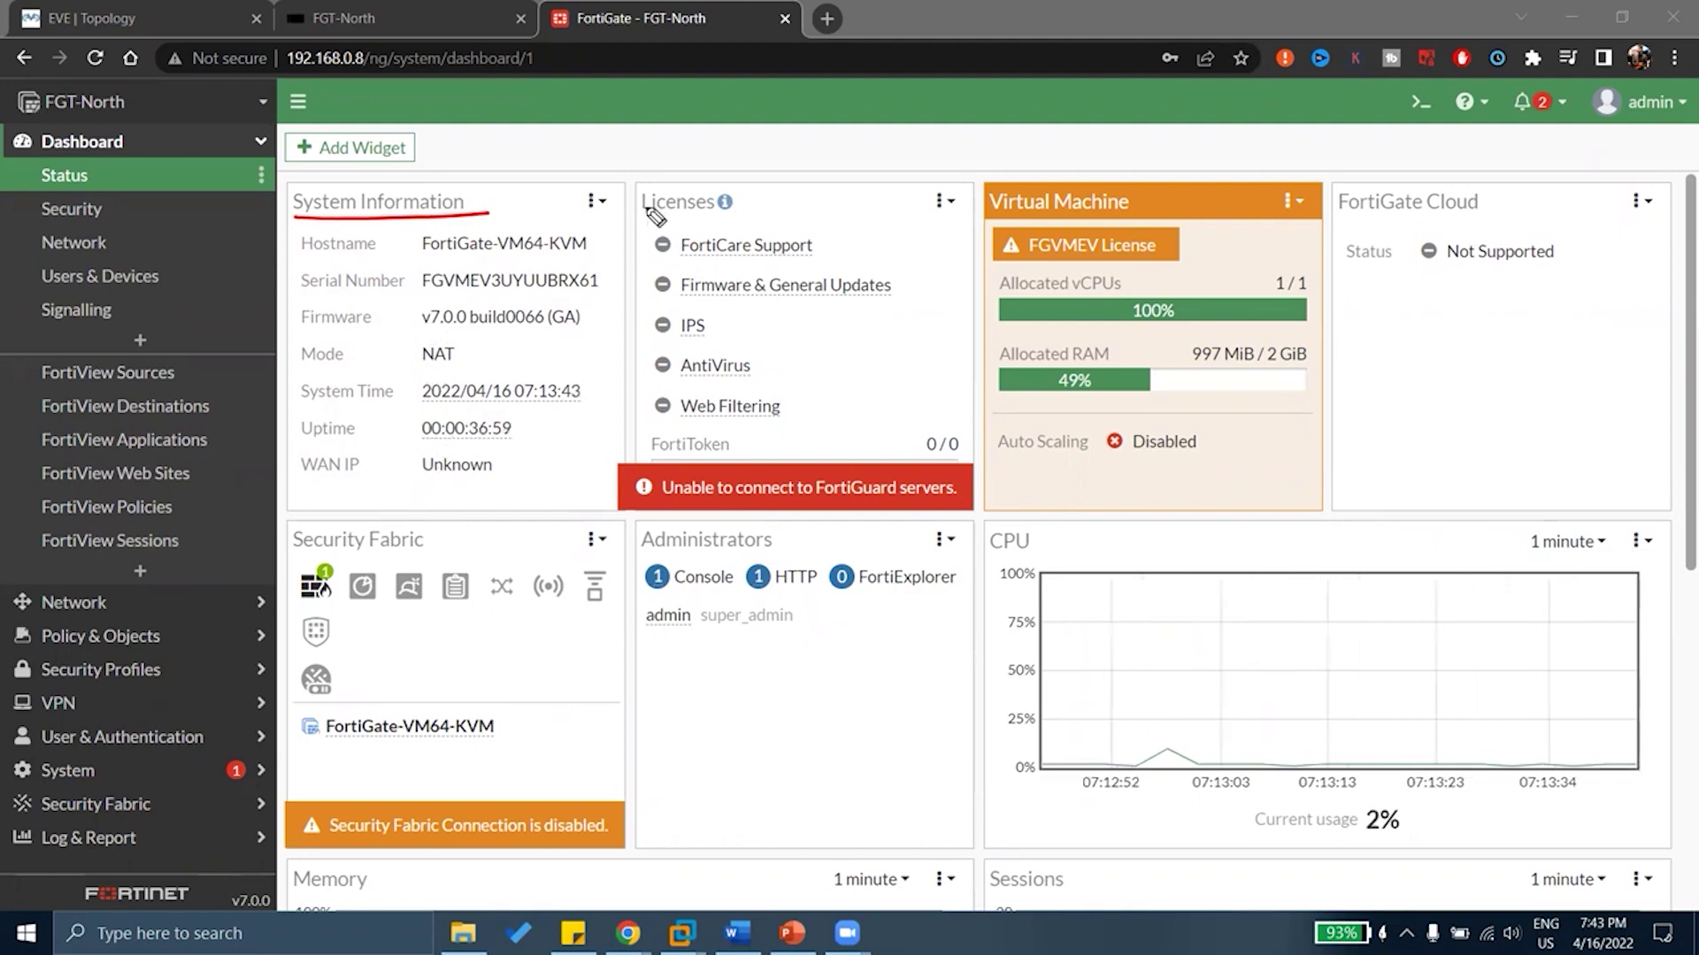
drag(640, 213, 753, 205)
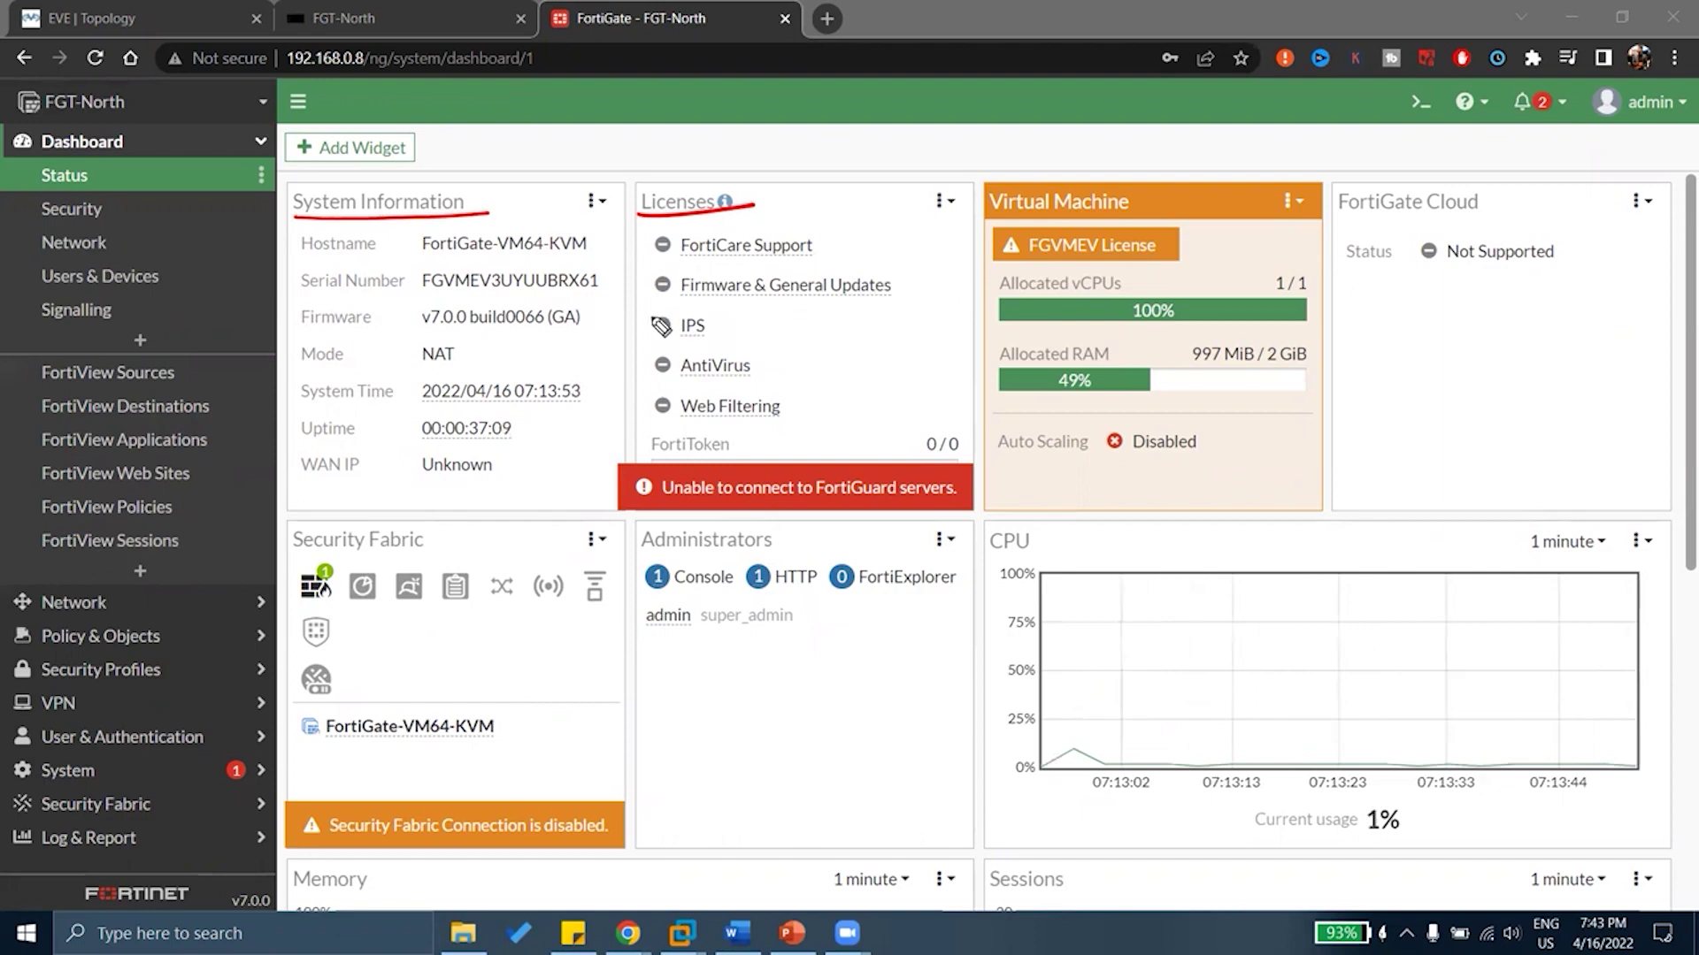
mouse_move(727, 316)
mouse_down()
mouse_move(759, 302)
mouse_move(776, 339)
mouse_up()
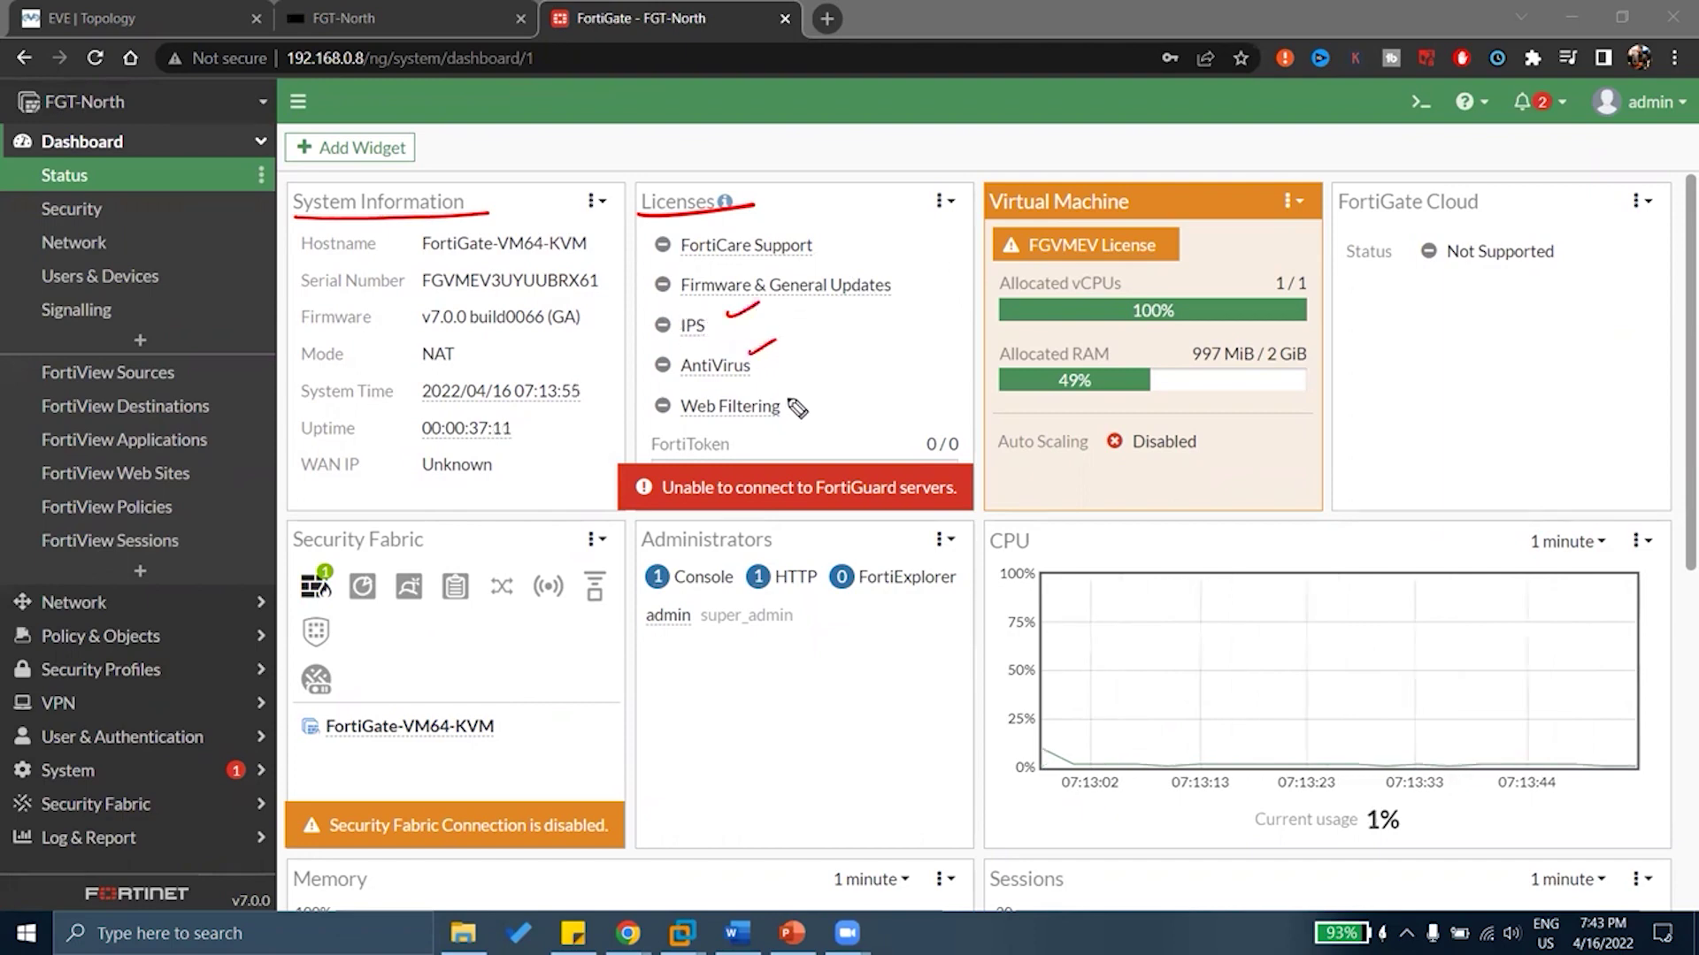
drag(788, 400, 811, 390)
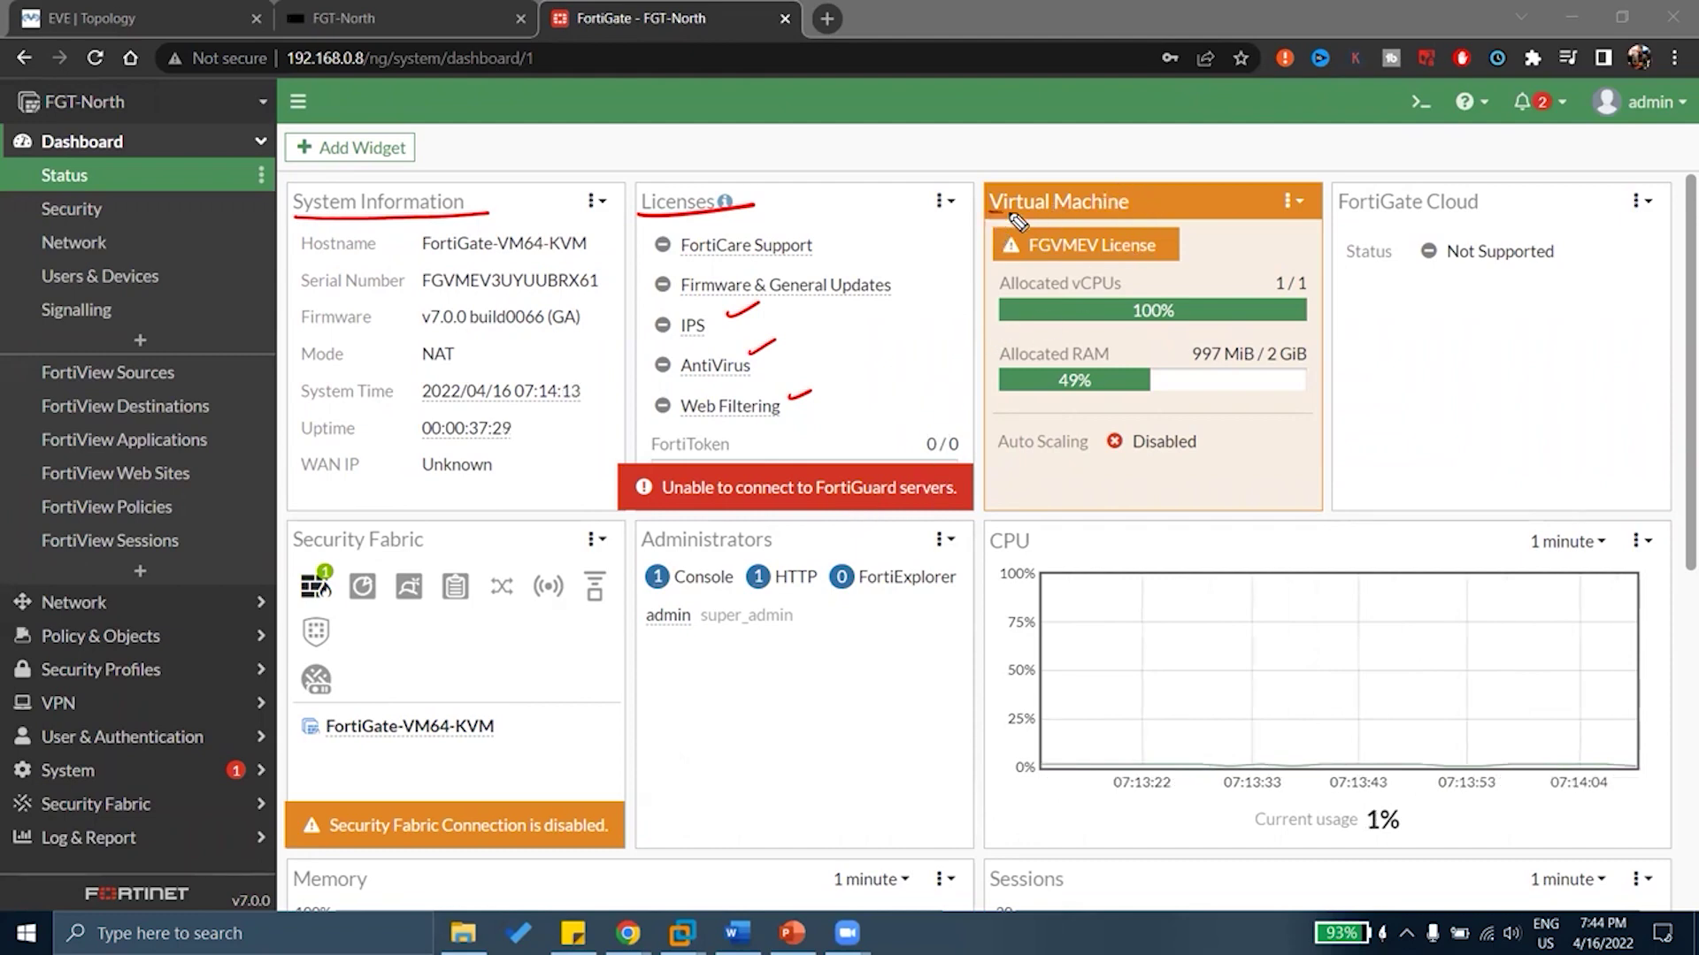
drag(991, 214, 1128, 205)
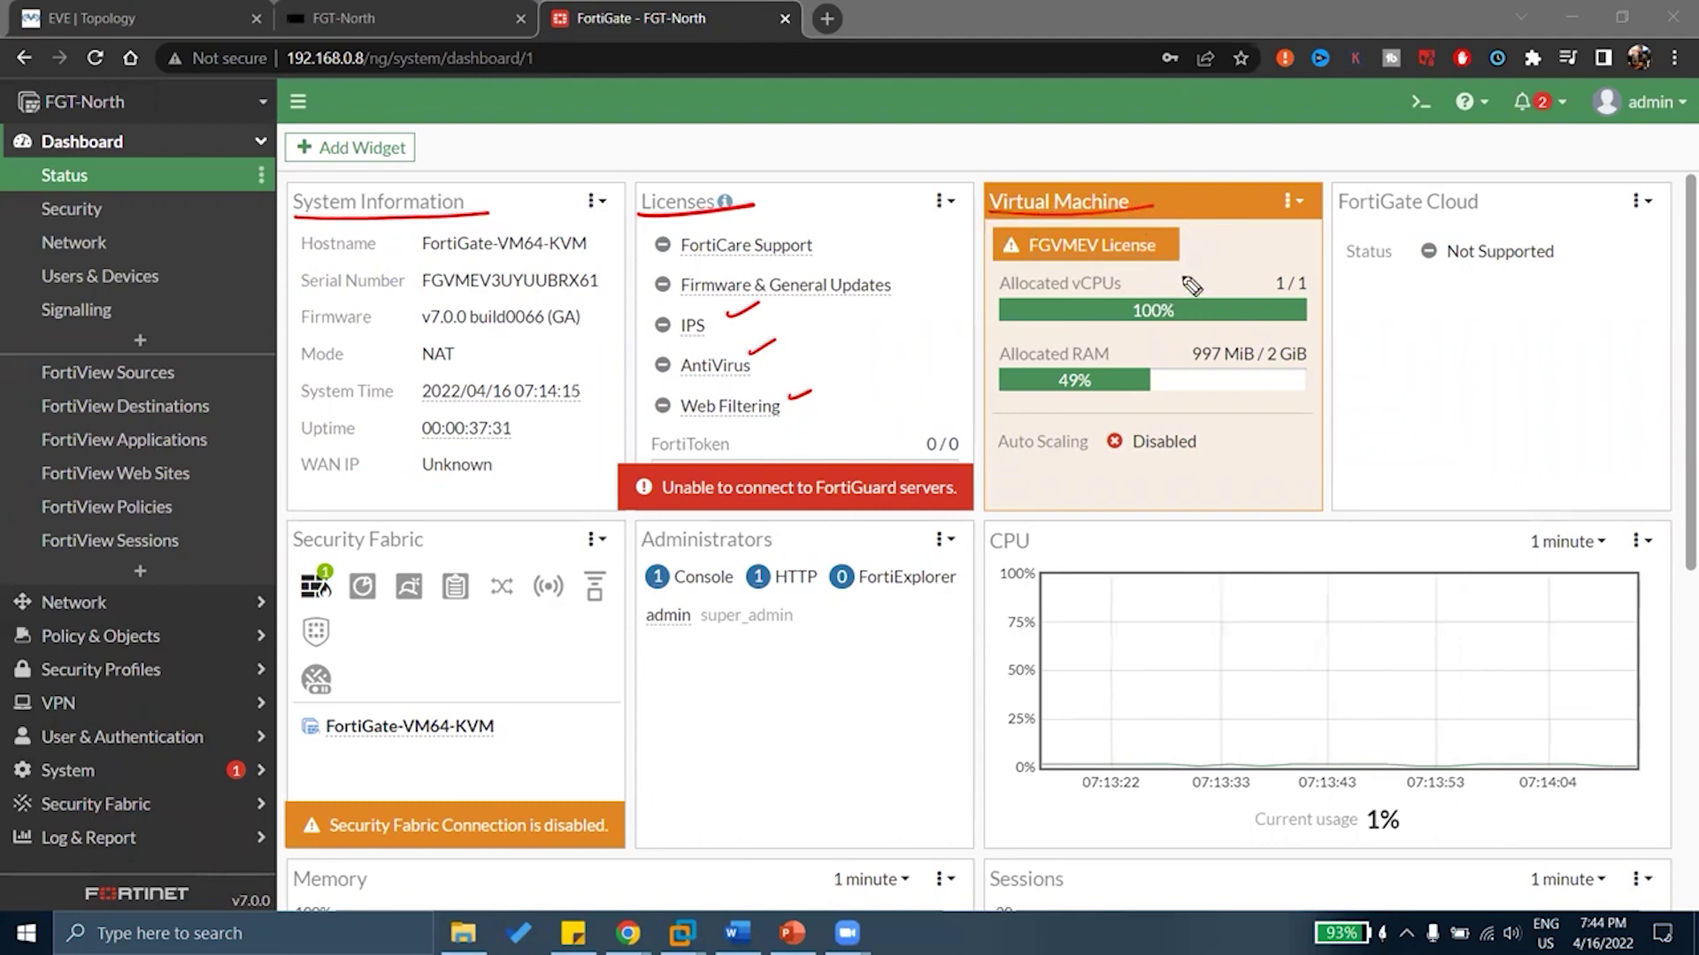
Finish the pen notes circling vCPU and RAM, then bring up the FortiGate Cloud widget's options menu
drag(1179, 283, 1259, 262)
drag(1148, 351, 1199, 334)
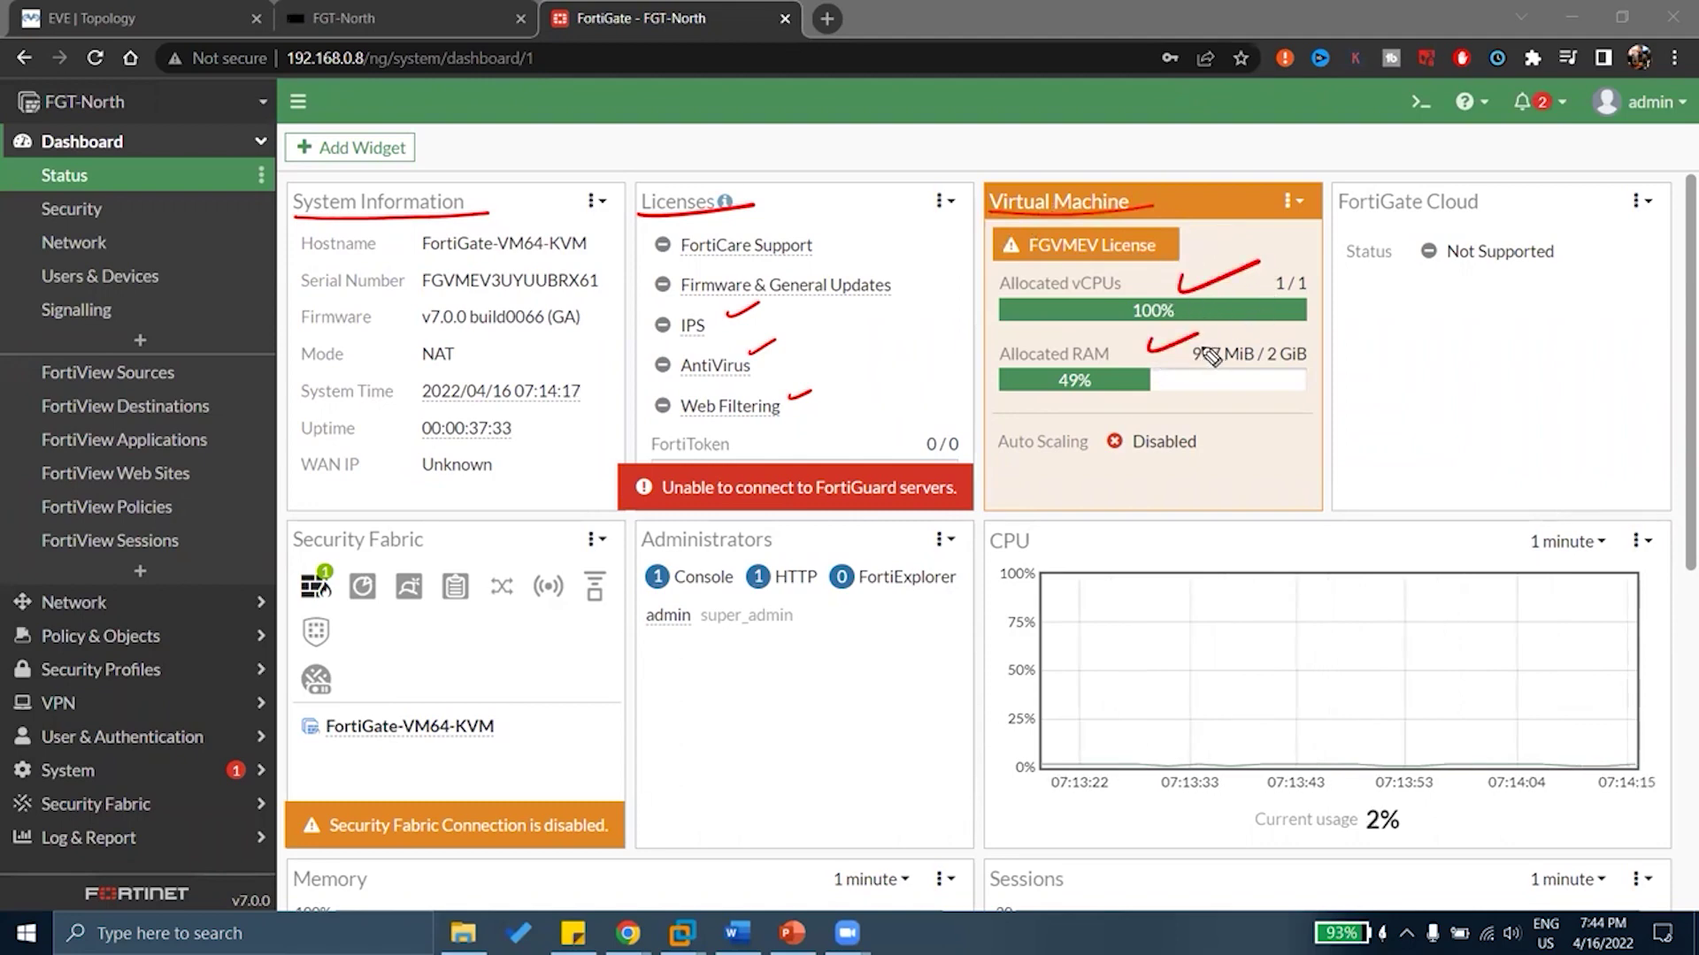
mouse_move(1312, 272)
mouse_down()
mouse_move(1297, 297)
mouse_move(1311, 274)
mouse_move(1271, 288)
mouse_move(1289, 276)
mouse_up()
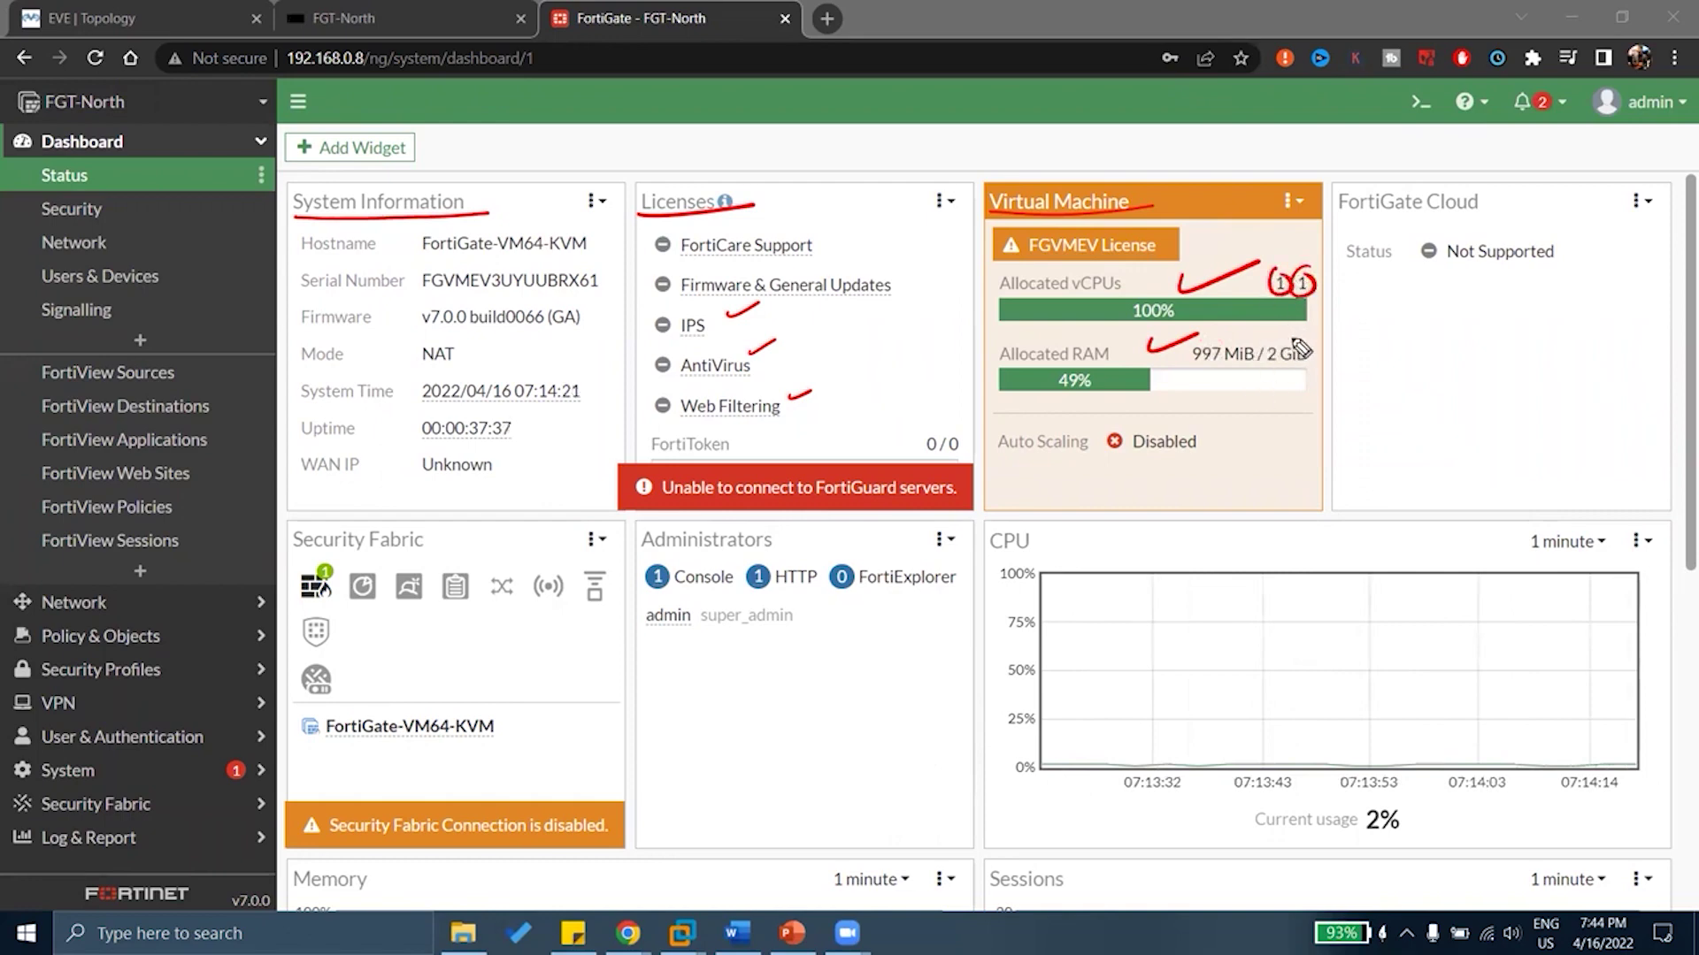
mouse_move(1278, 390)
mouse_down()
mouse_move(1256, 371)
mouse_move(1177, 382)
mouse_move(1250, 329)
mouse_up()
drag(1337, 215, 1497, 213)
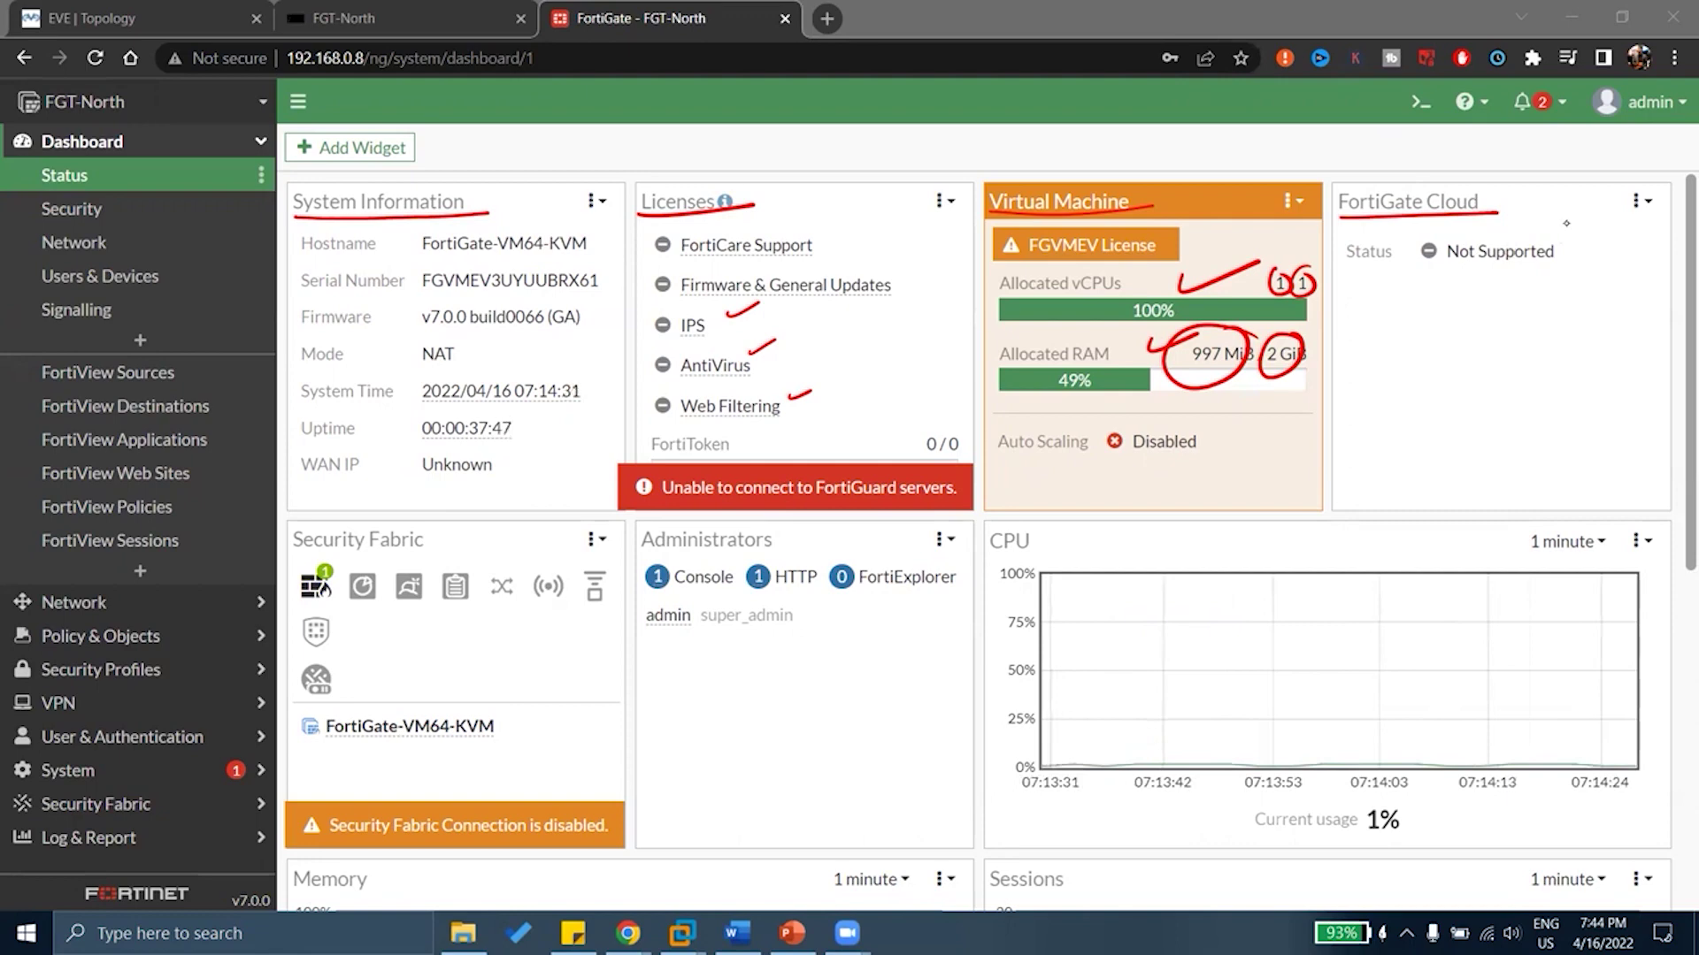
click(1639, 201)
mouse_move(1640, 229)
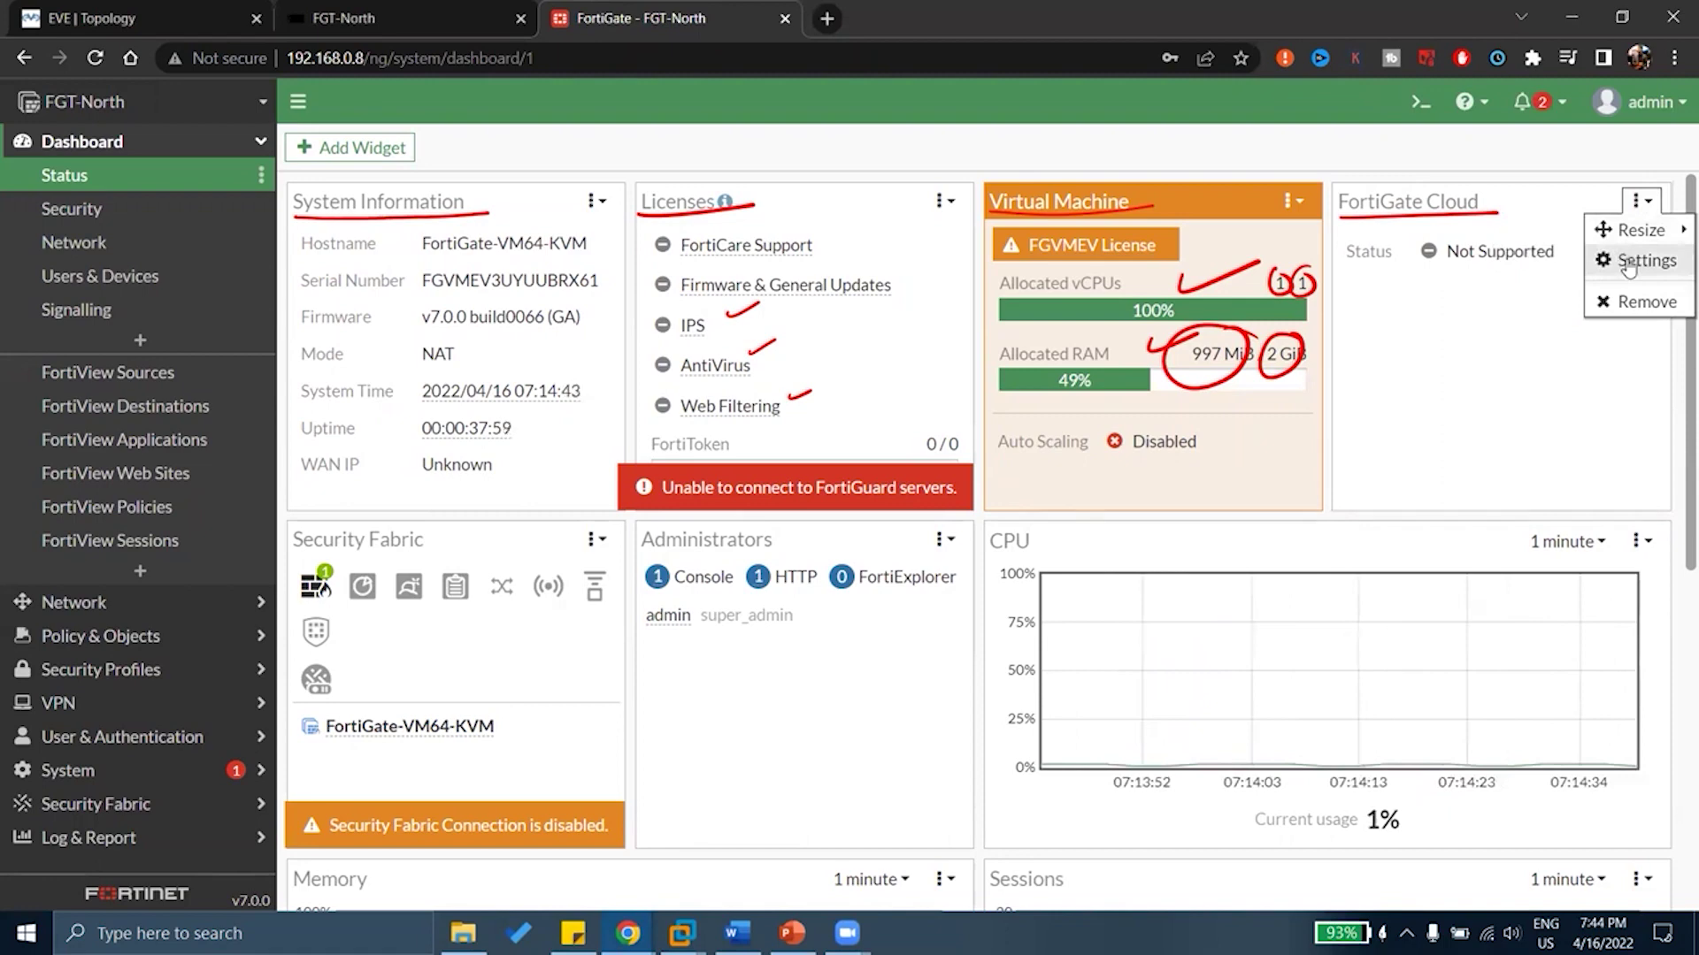
click(1646, 301)
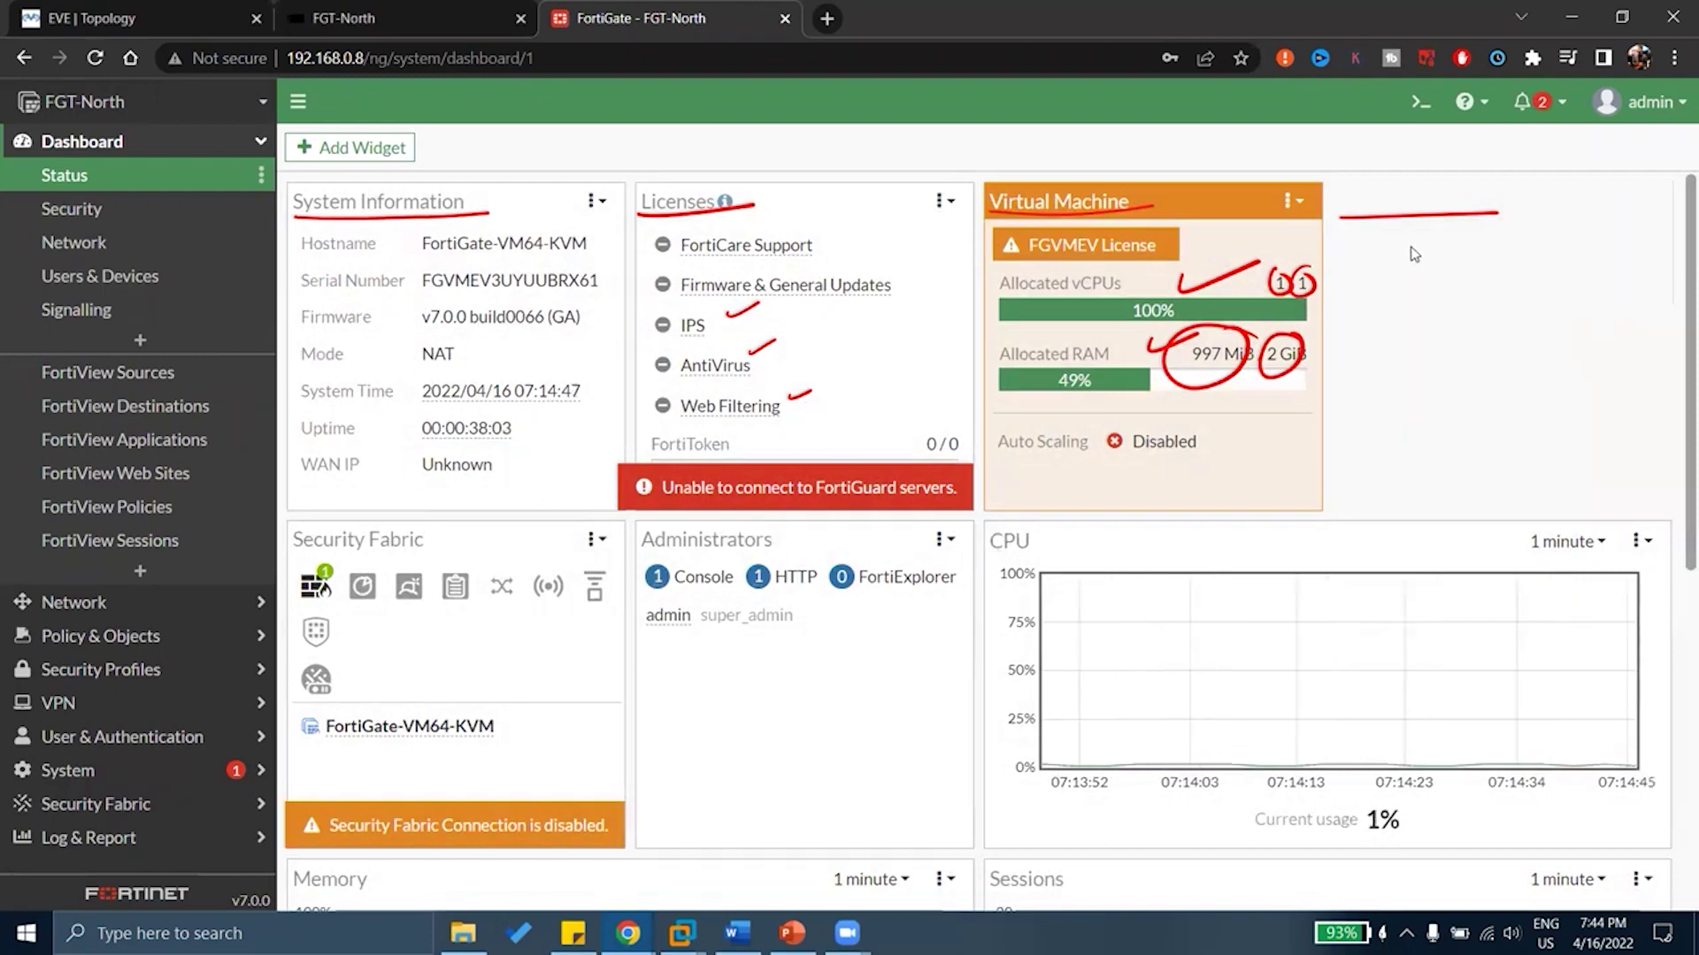
key(Escape)
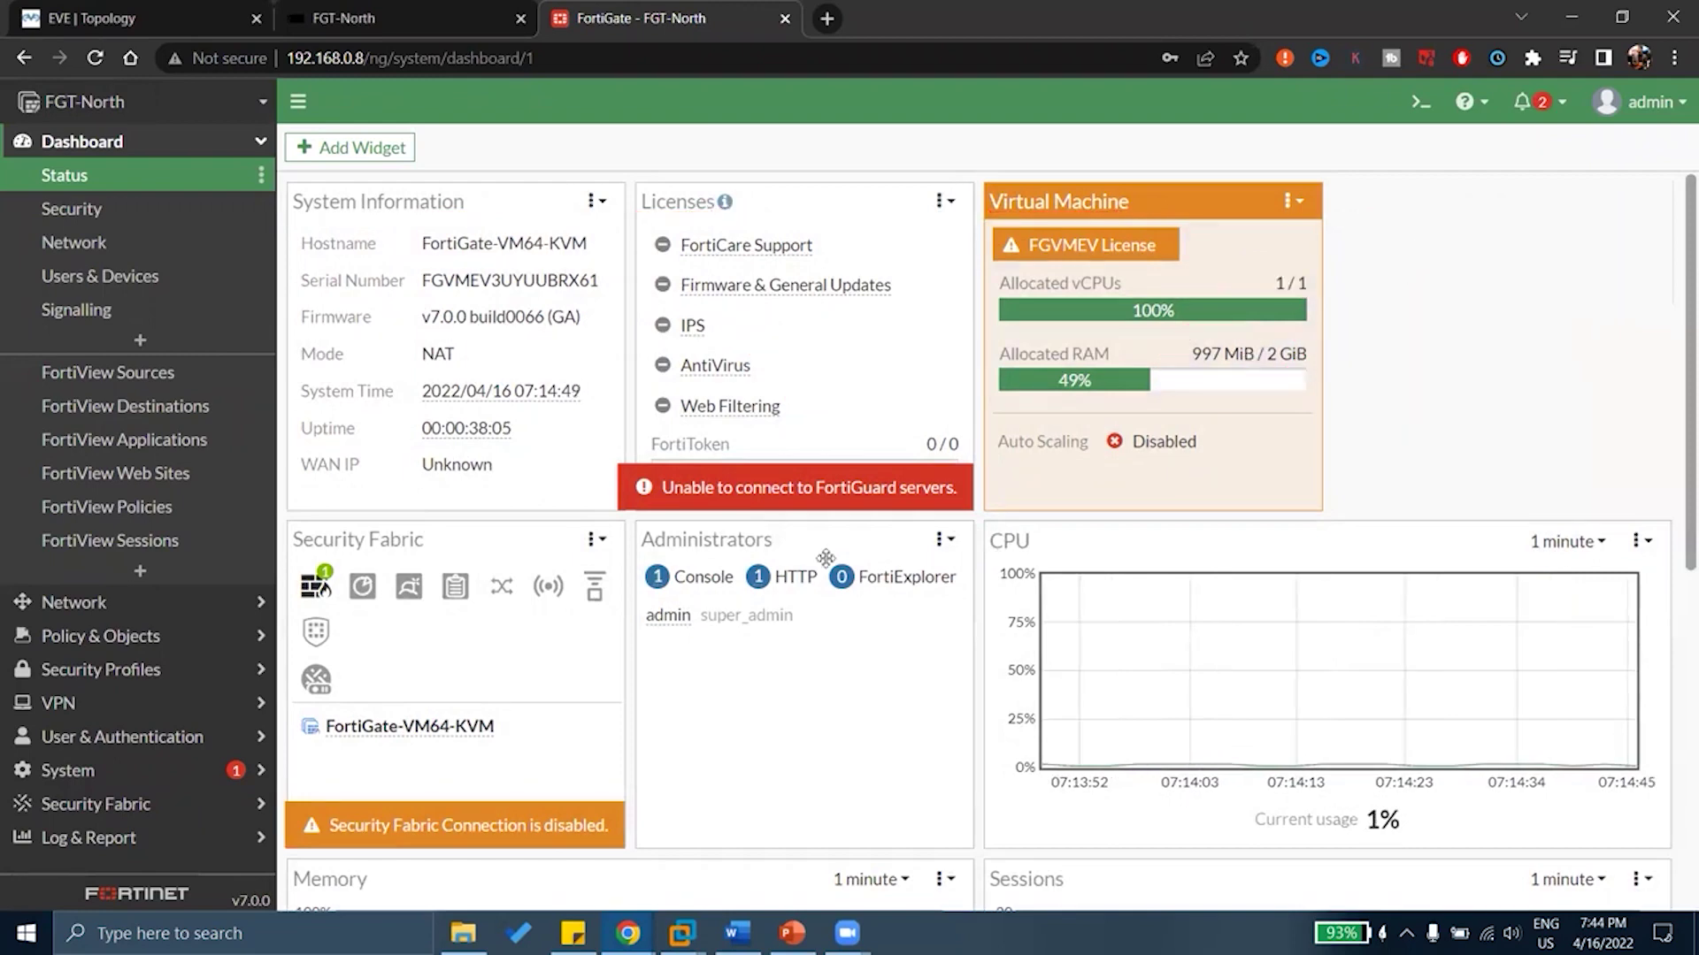
drag(826, 558, 1561, 199)
scroll(973, 500, down, 1)
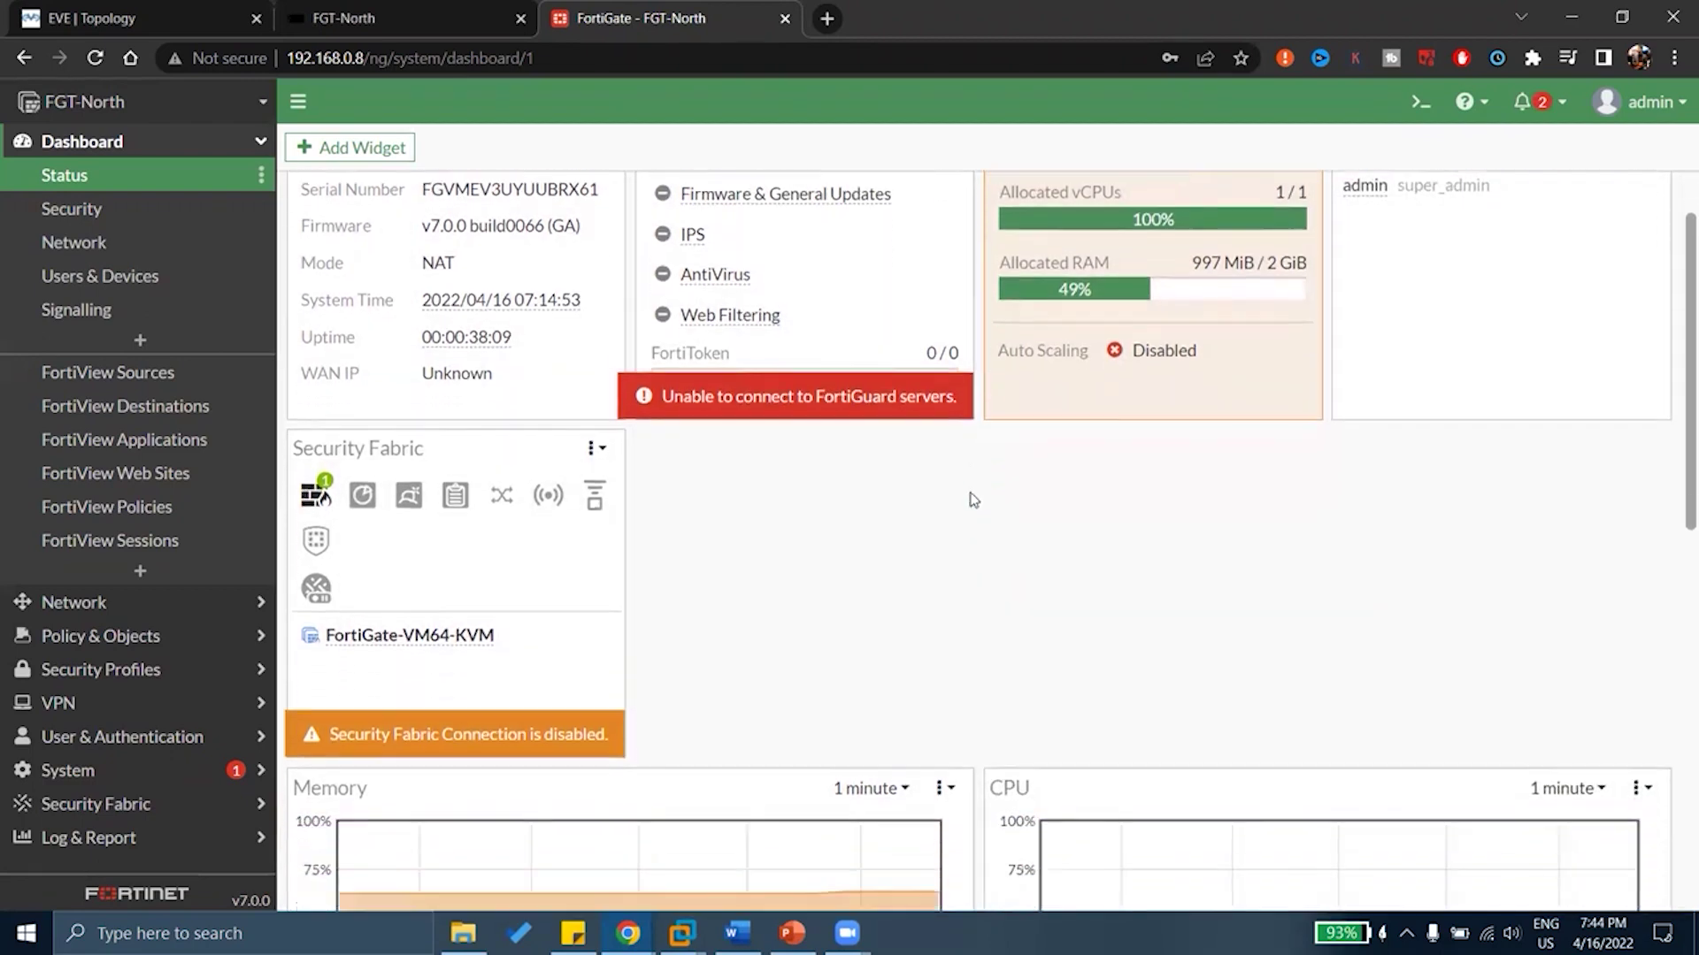
scroll(973, 500, down, 1)
drag(1009, 748, 732, 417)
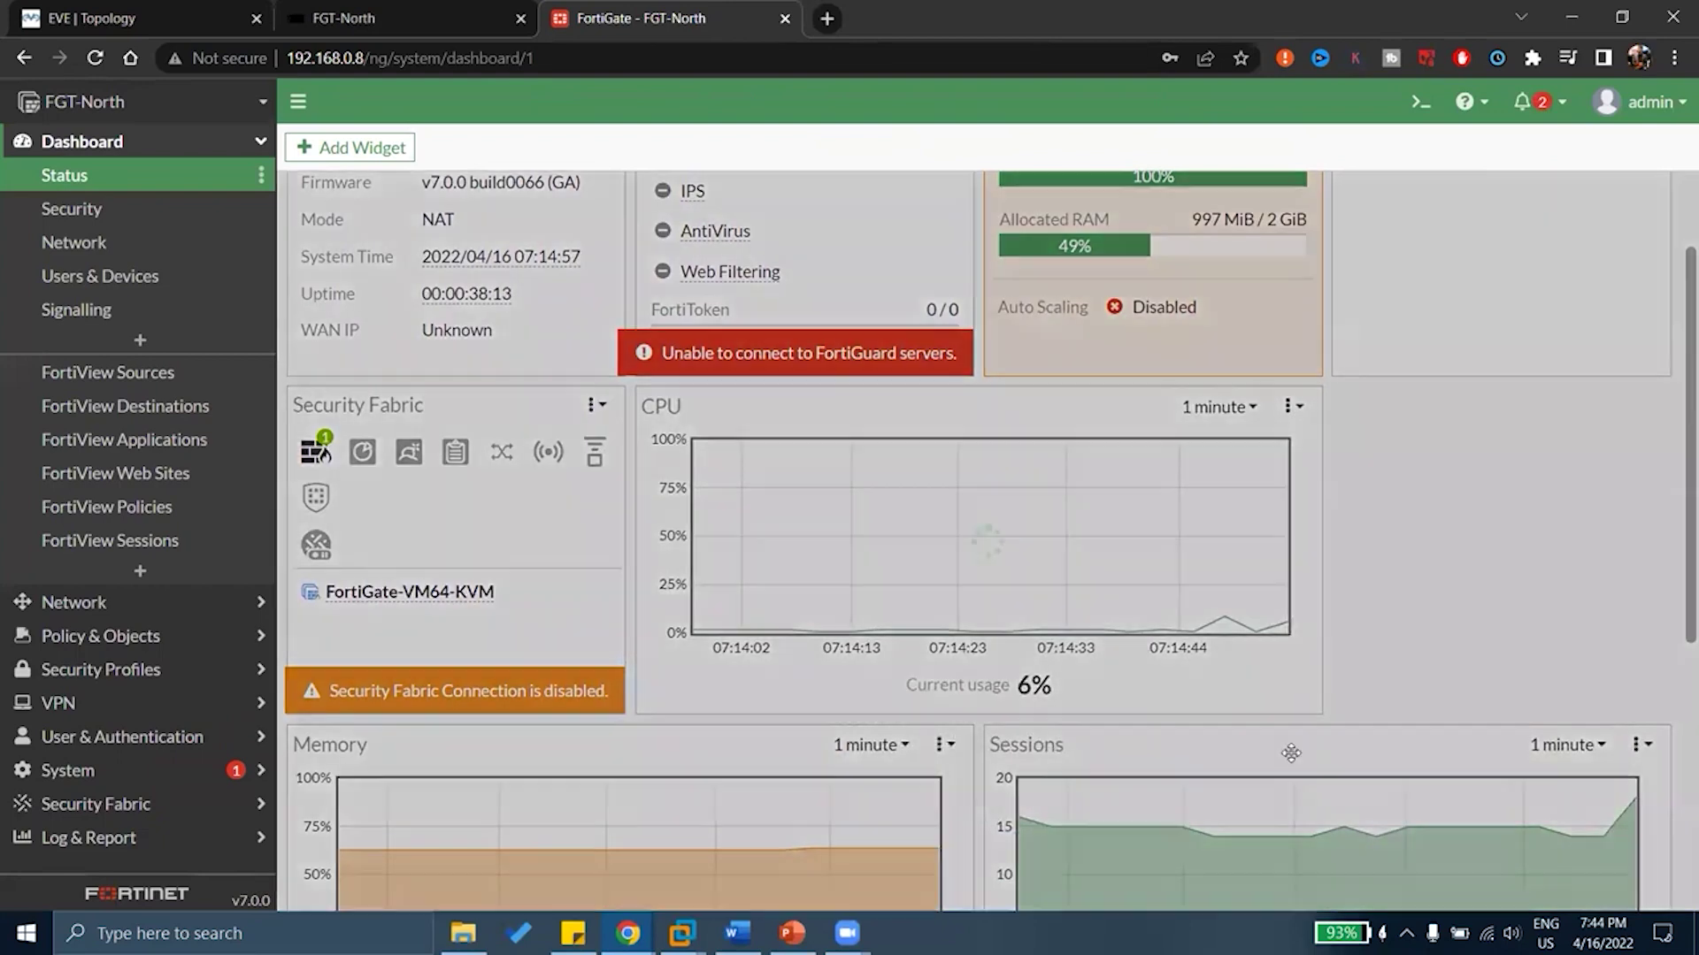
drag(1291, 753, 1262, 672)
scroll(1210, 576, up, 2)
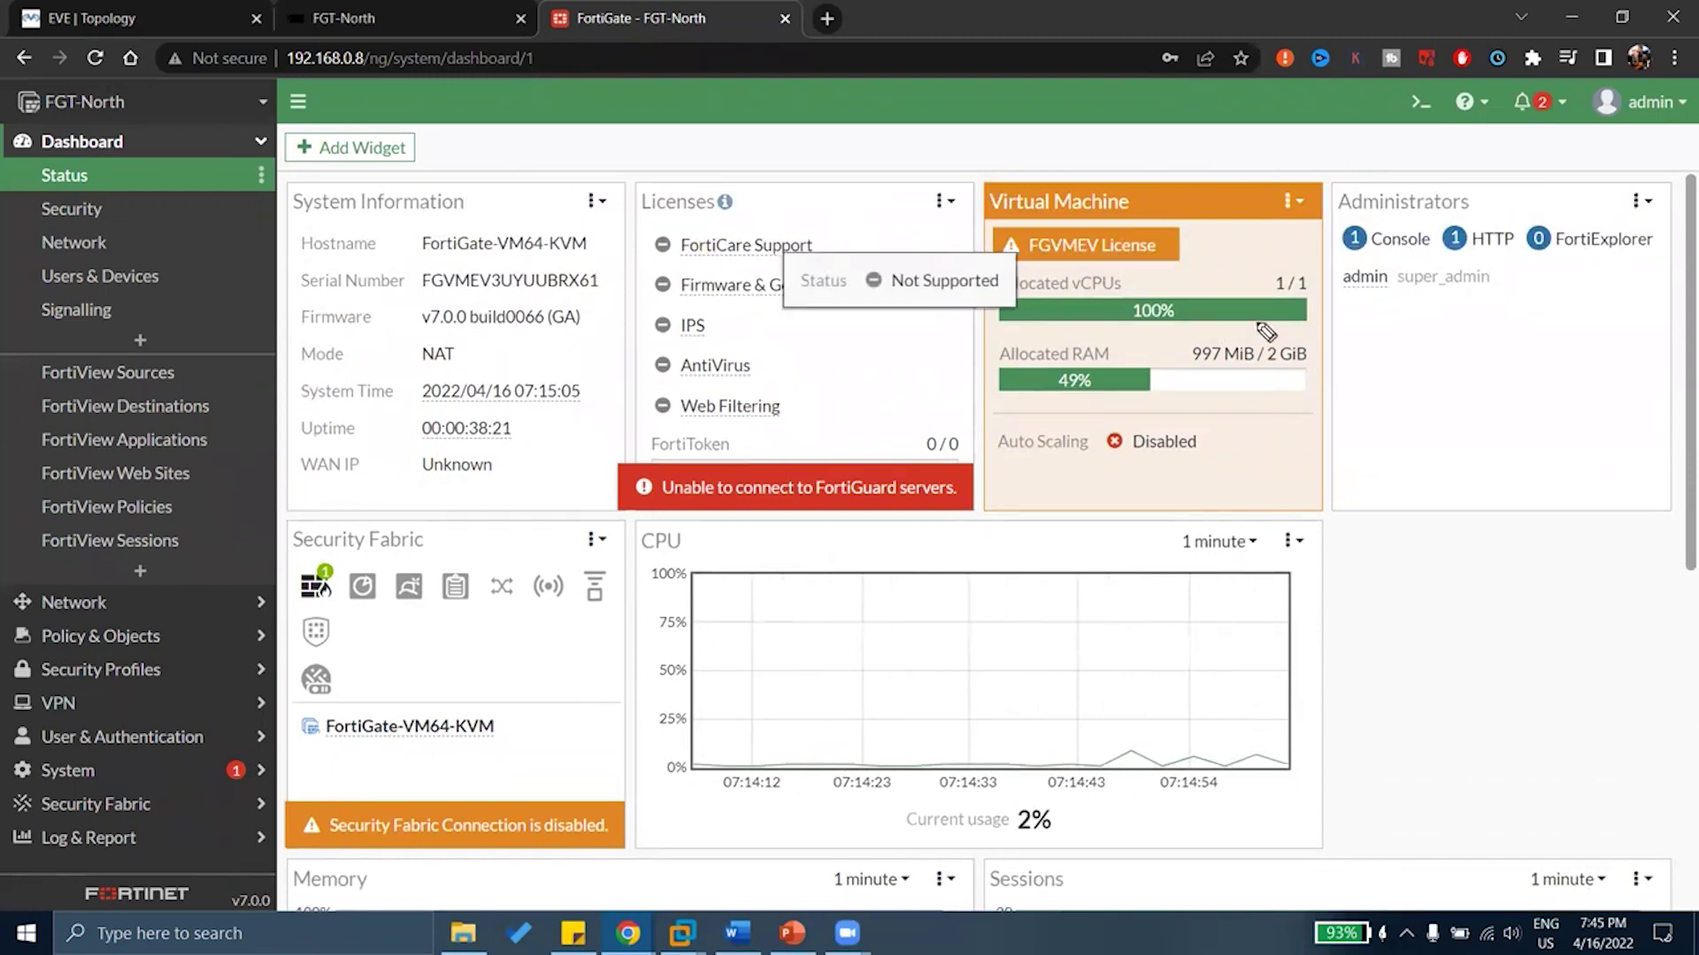
mouse_move(1354, 300)
mouse_down()
mouse_move(1433, 315)
mouse_move(1509, 288)
mouse_move(1469, 262)
mouse_move(1365, 268)
mouse_move(1347, 300)
mouse_up()
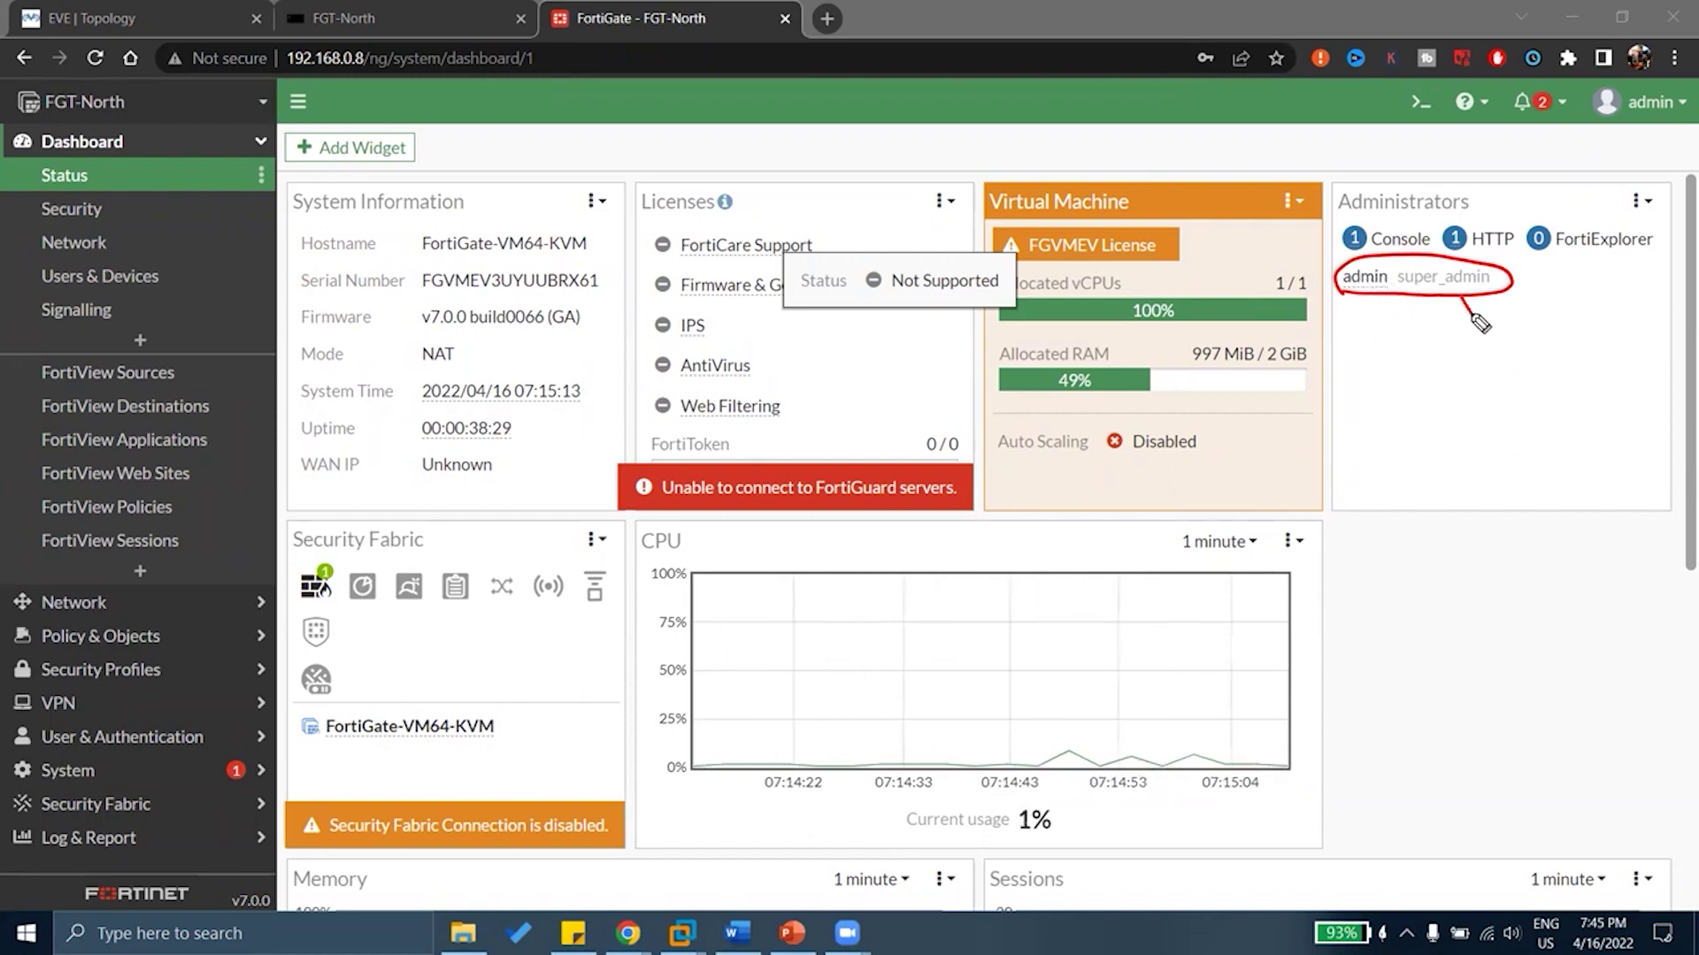
mouse_move(1479, 323)
mouse_down()
mouse_move(1550, 300)
mouse_move(1582, 321)
mouse_move(1571, 330)
mouse_up()
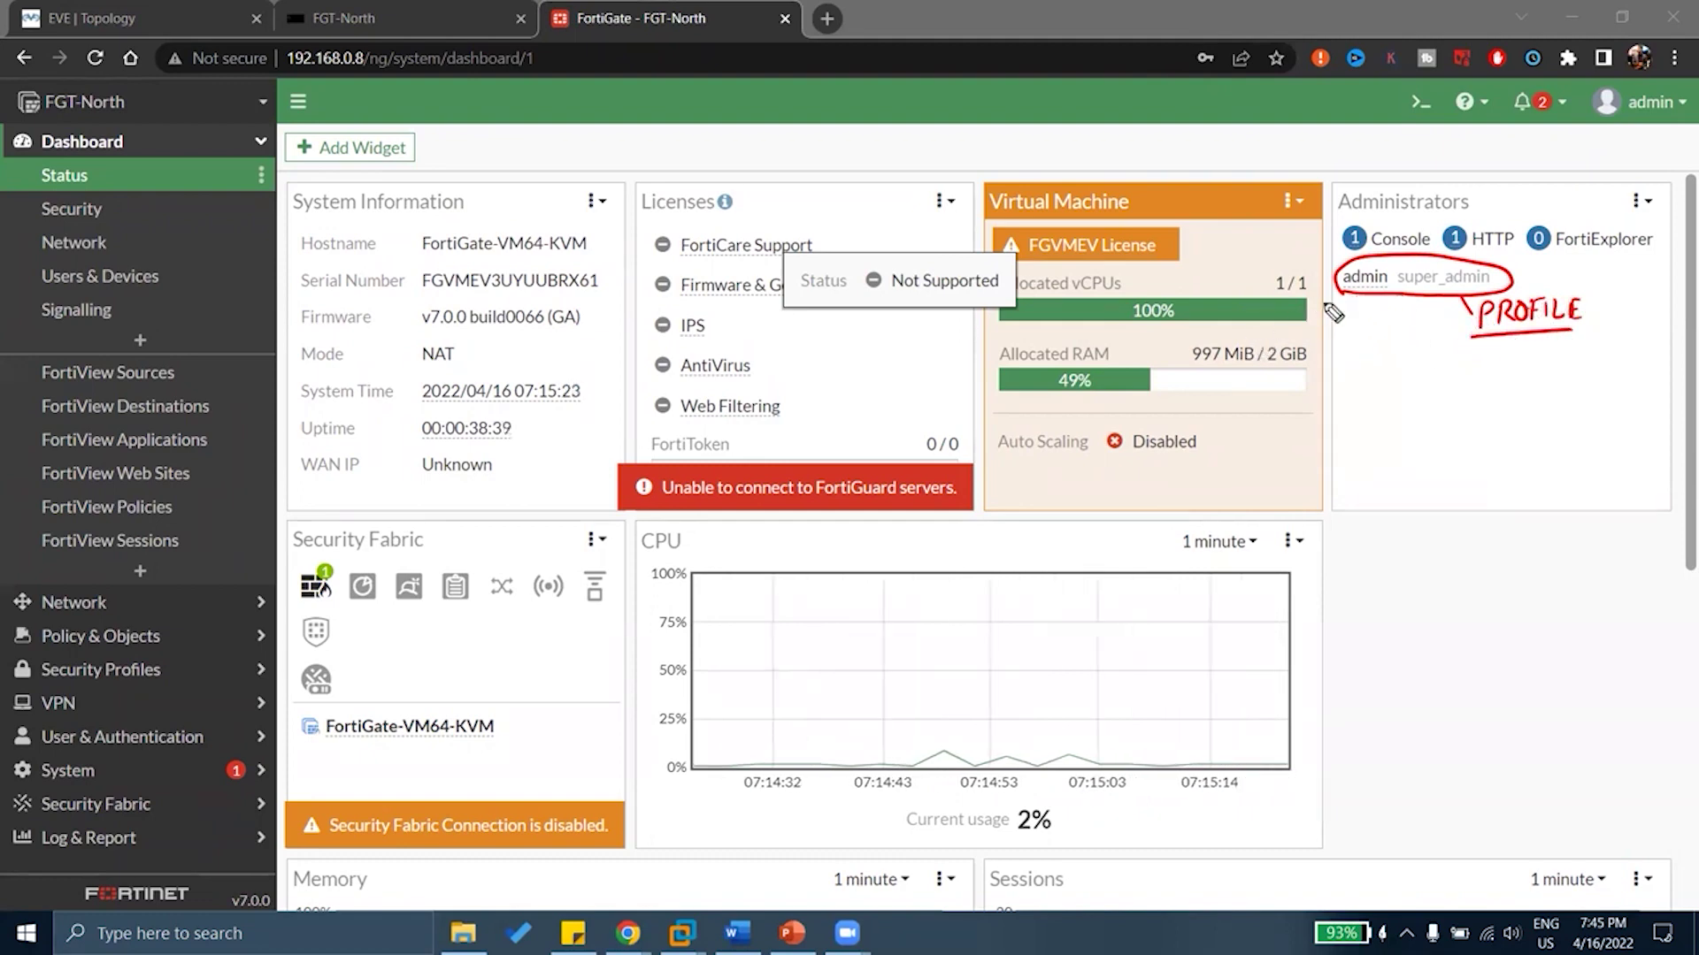
drag(1349, 303, 1357, 355)
drag(1371, 345, 1419, 341)
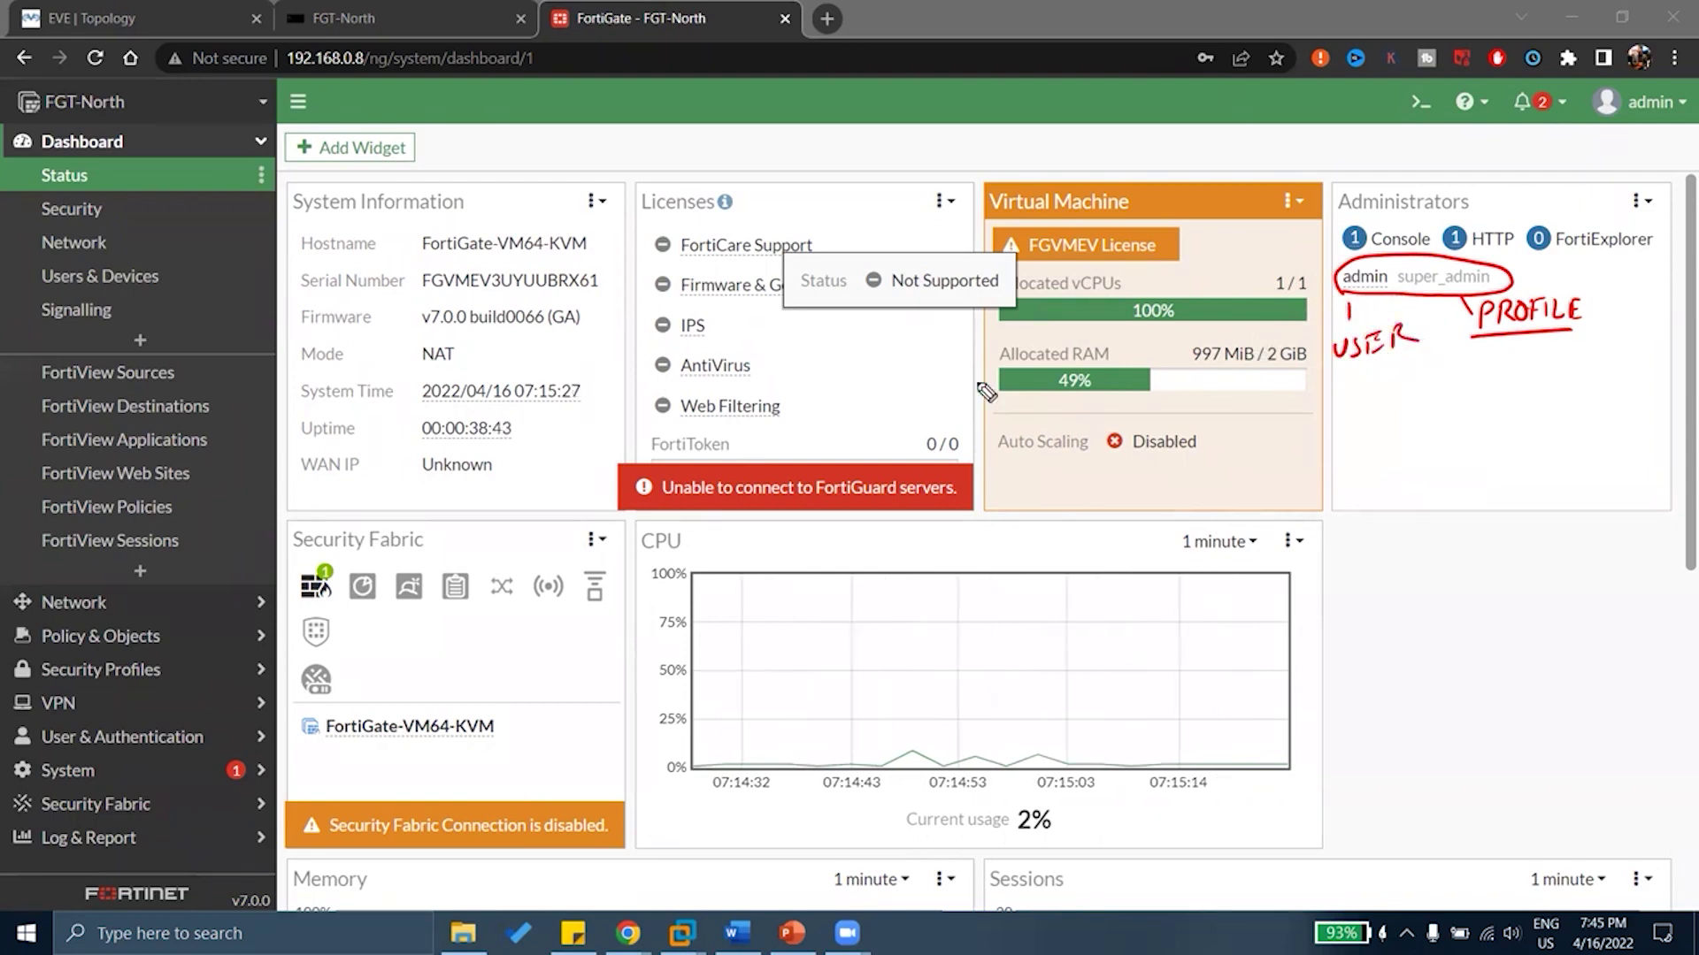
drag(438, 541, 487, 524)
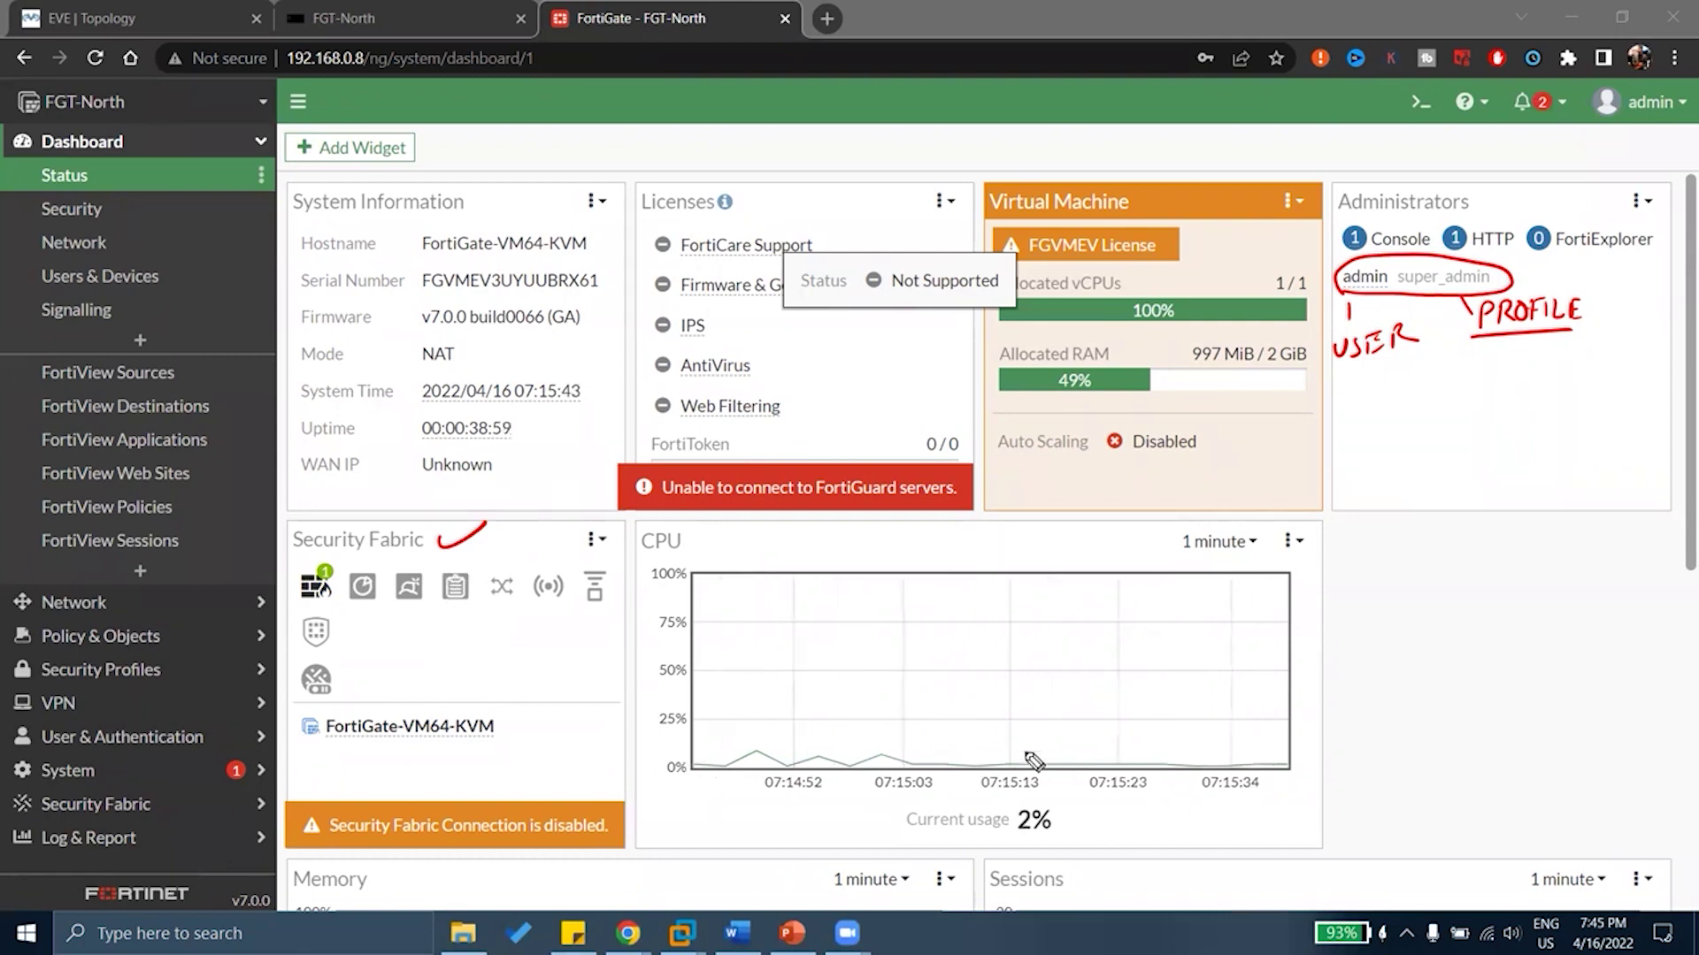
mouse_move(1081, 807)
mouse_down()
mouse_move(946, 858)
mouse_move(1026, 796)
mouse_up()
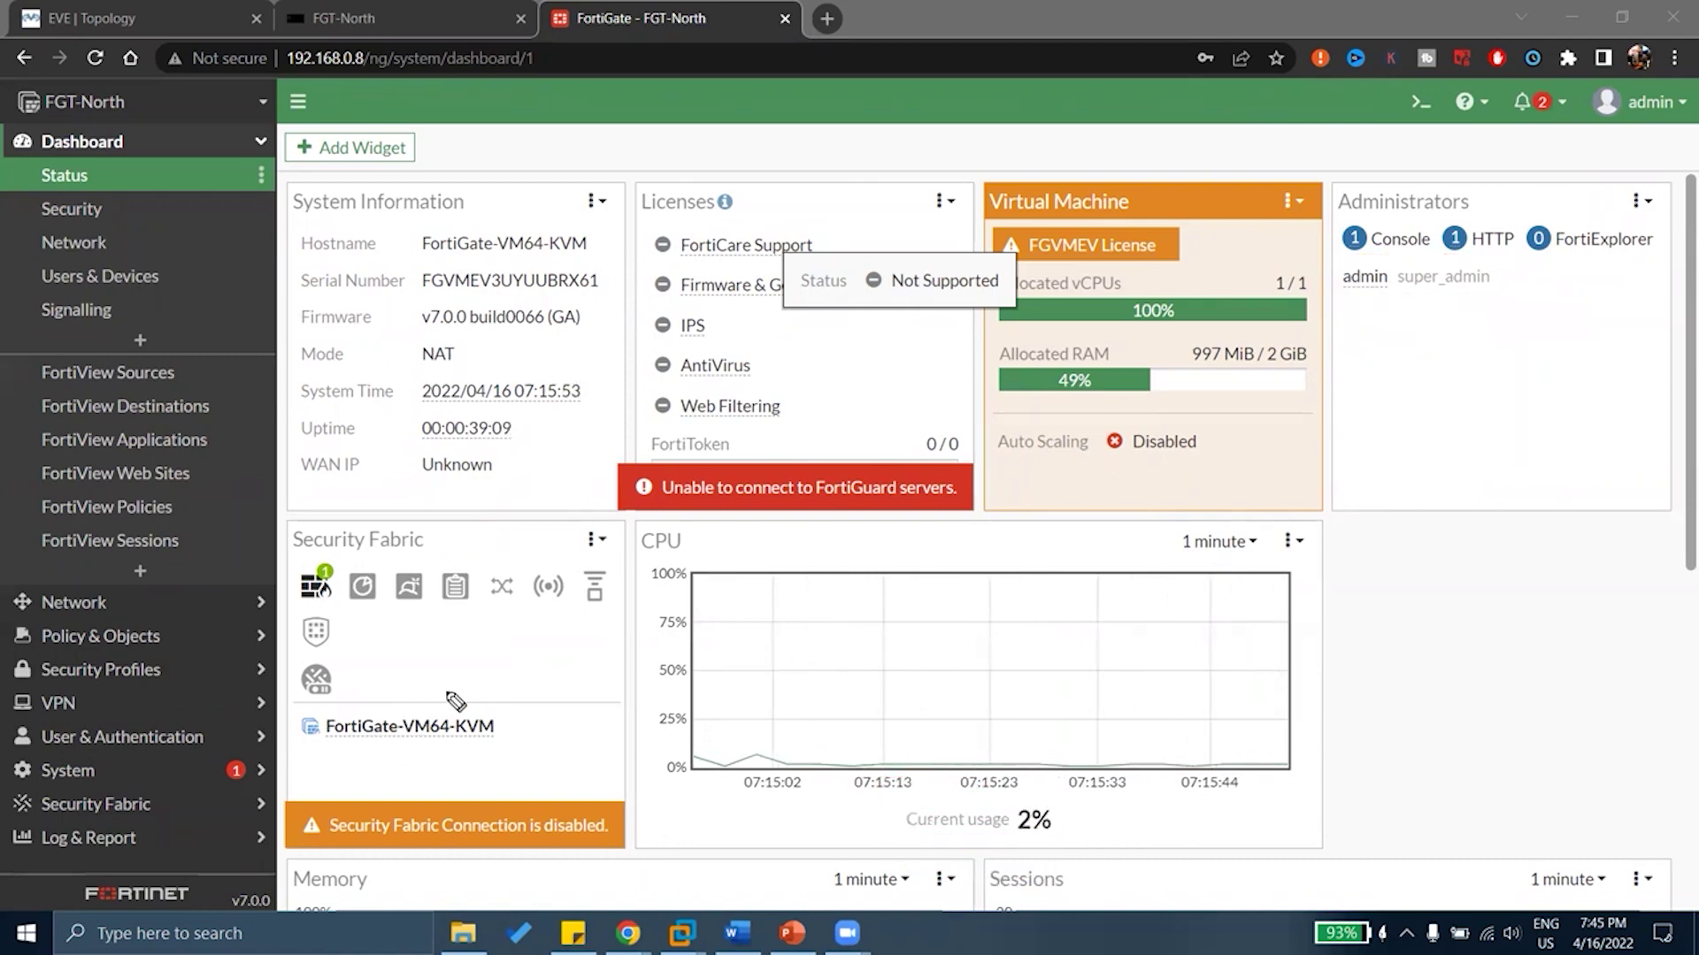
Scroll to the CPU widget, mark its 2% usage and 1 minute range, then clear the notes
scroll(1198, 675, down, 3)
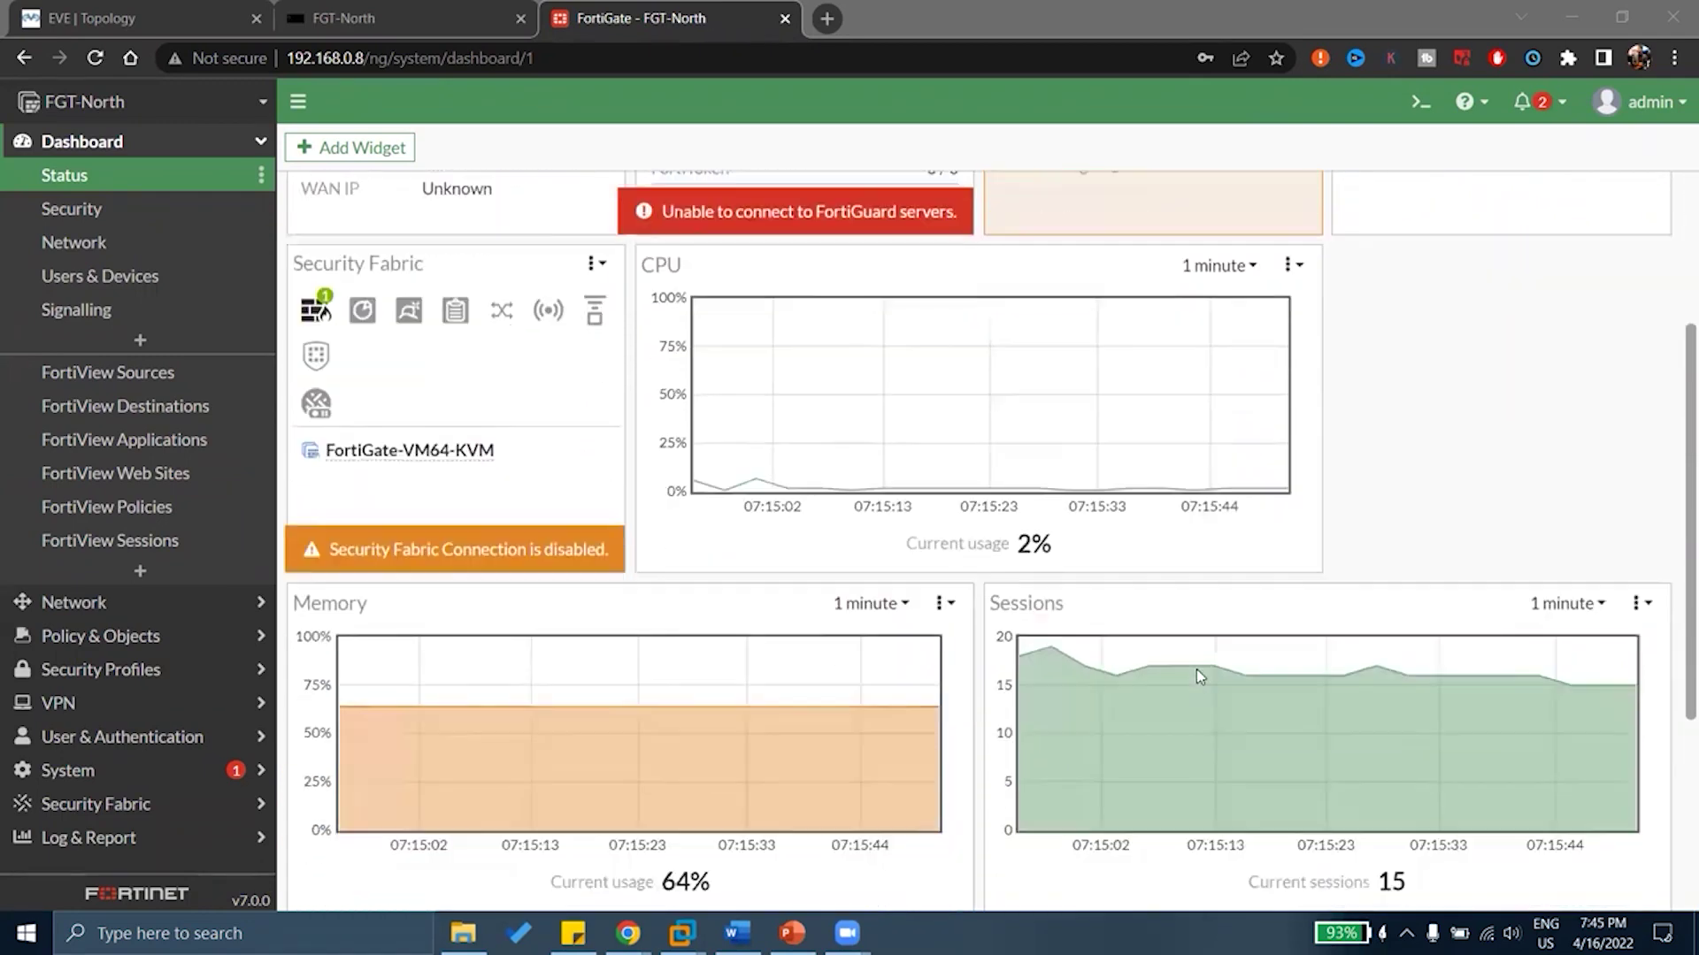
scroll(1196, 669, down, 1)
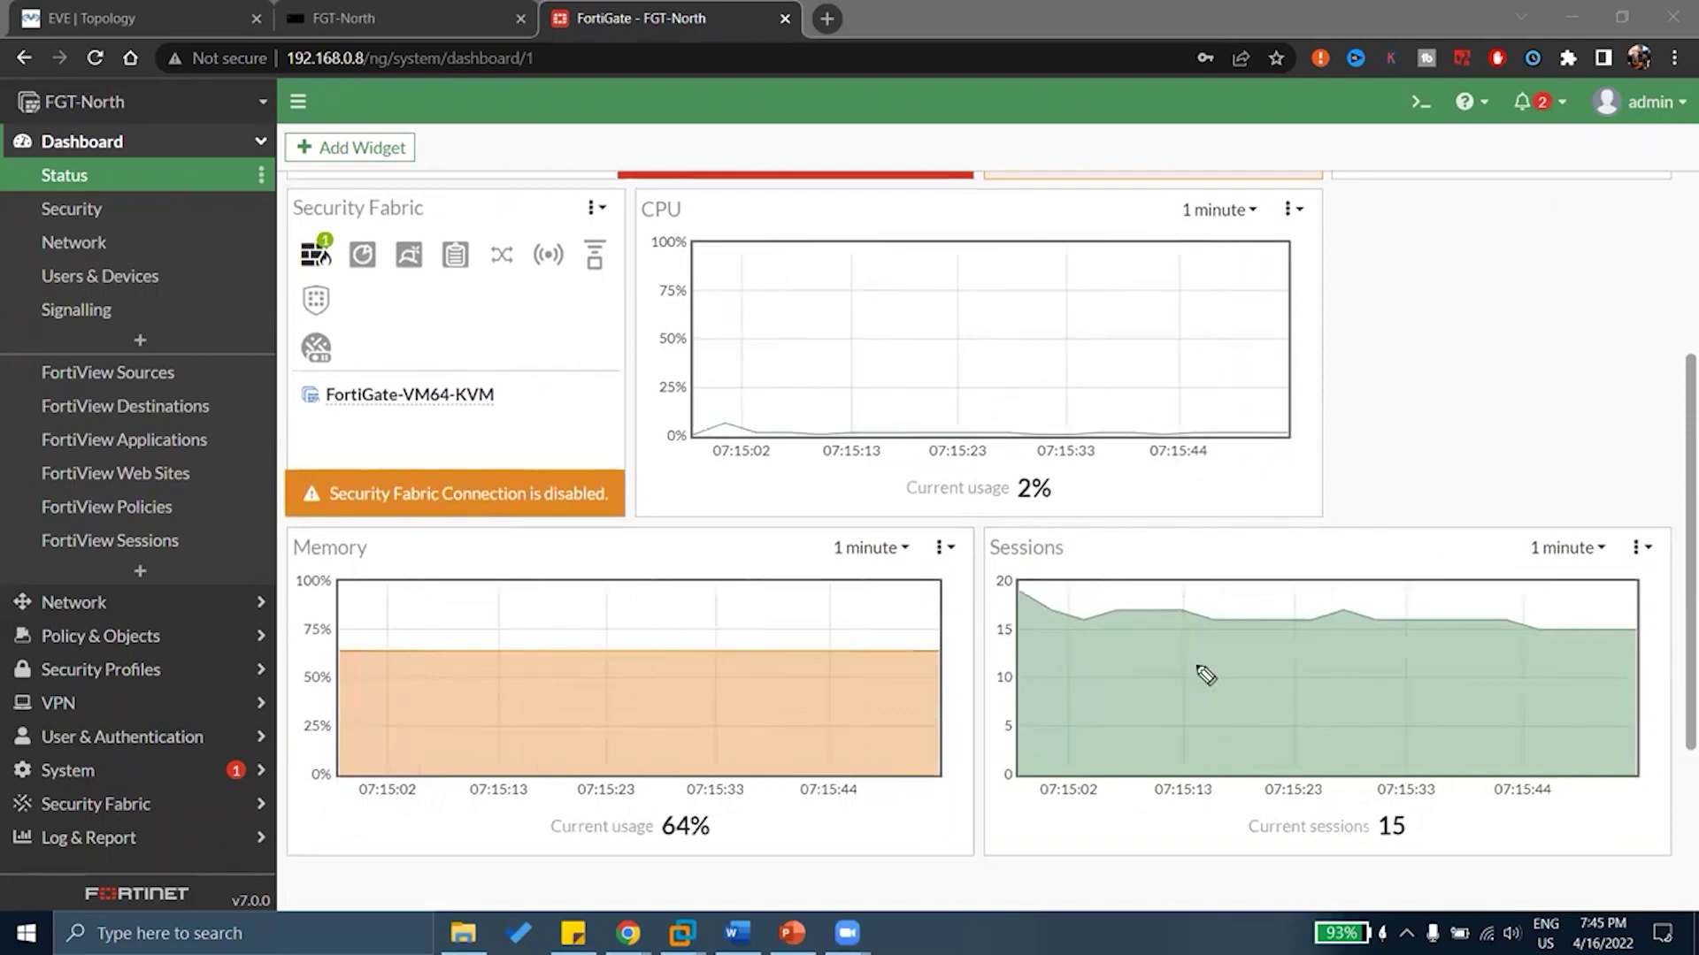
mouse_move(1074, 474)
mouse_down()
mouse_move(982, 477)
mouse_move(1031, 524)
mouse_up()
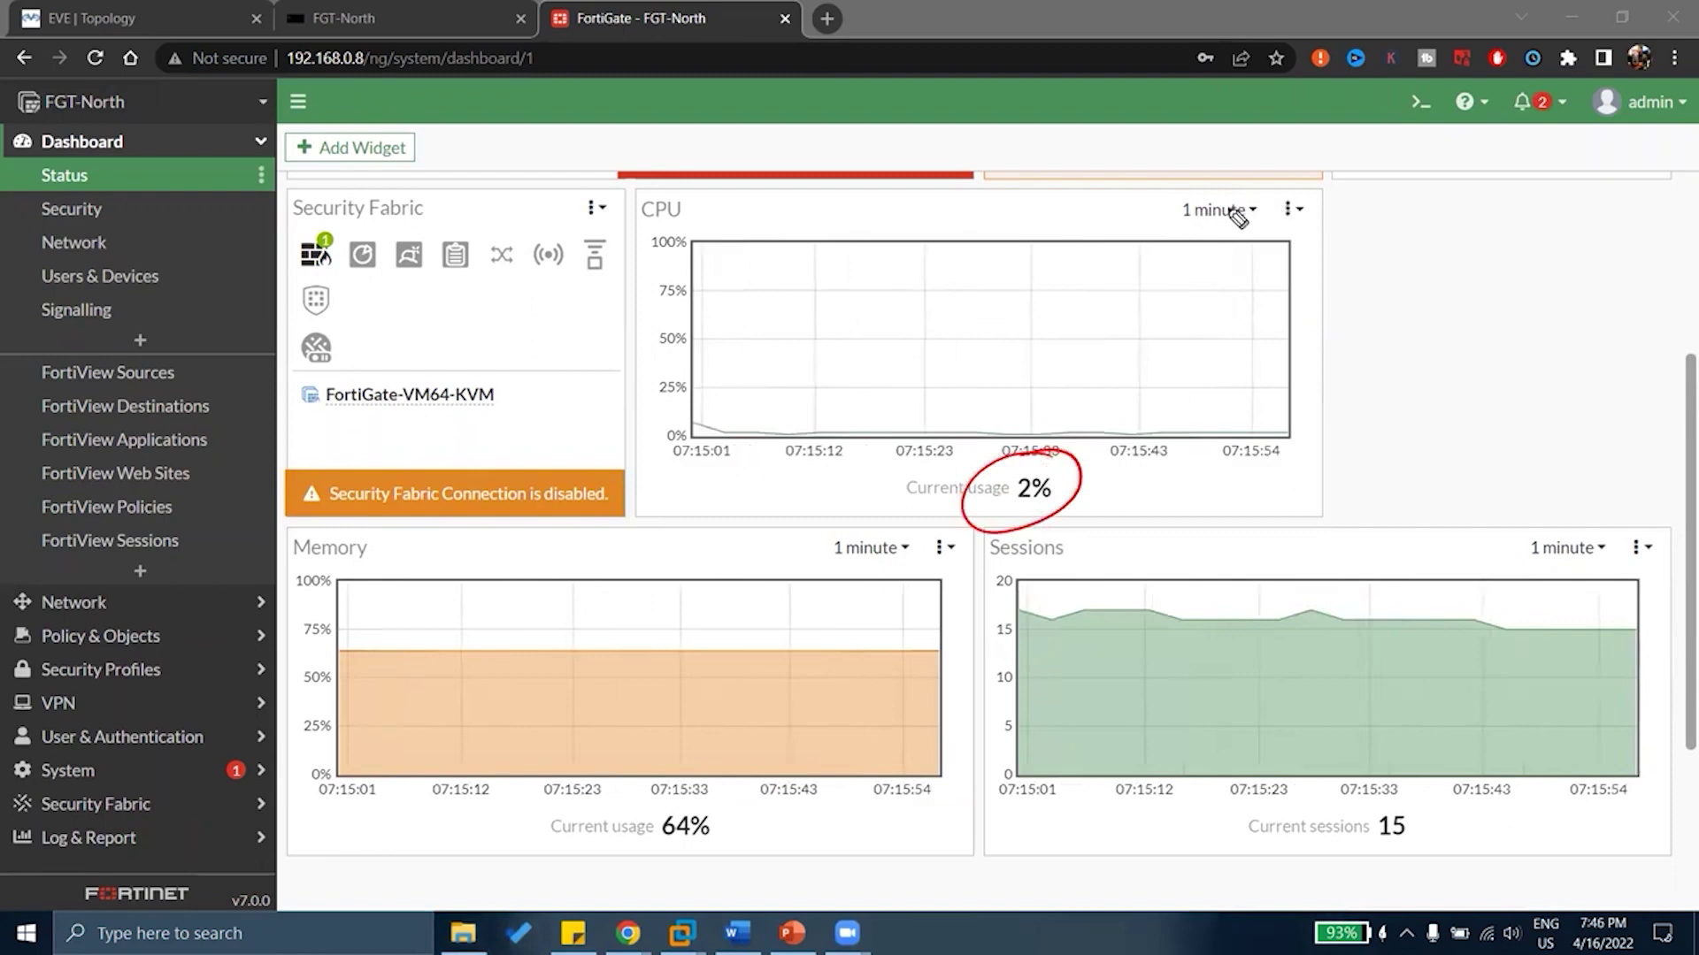
drag(1176, 223, 1264, 221)
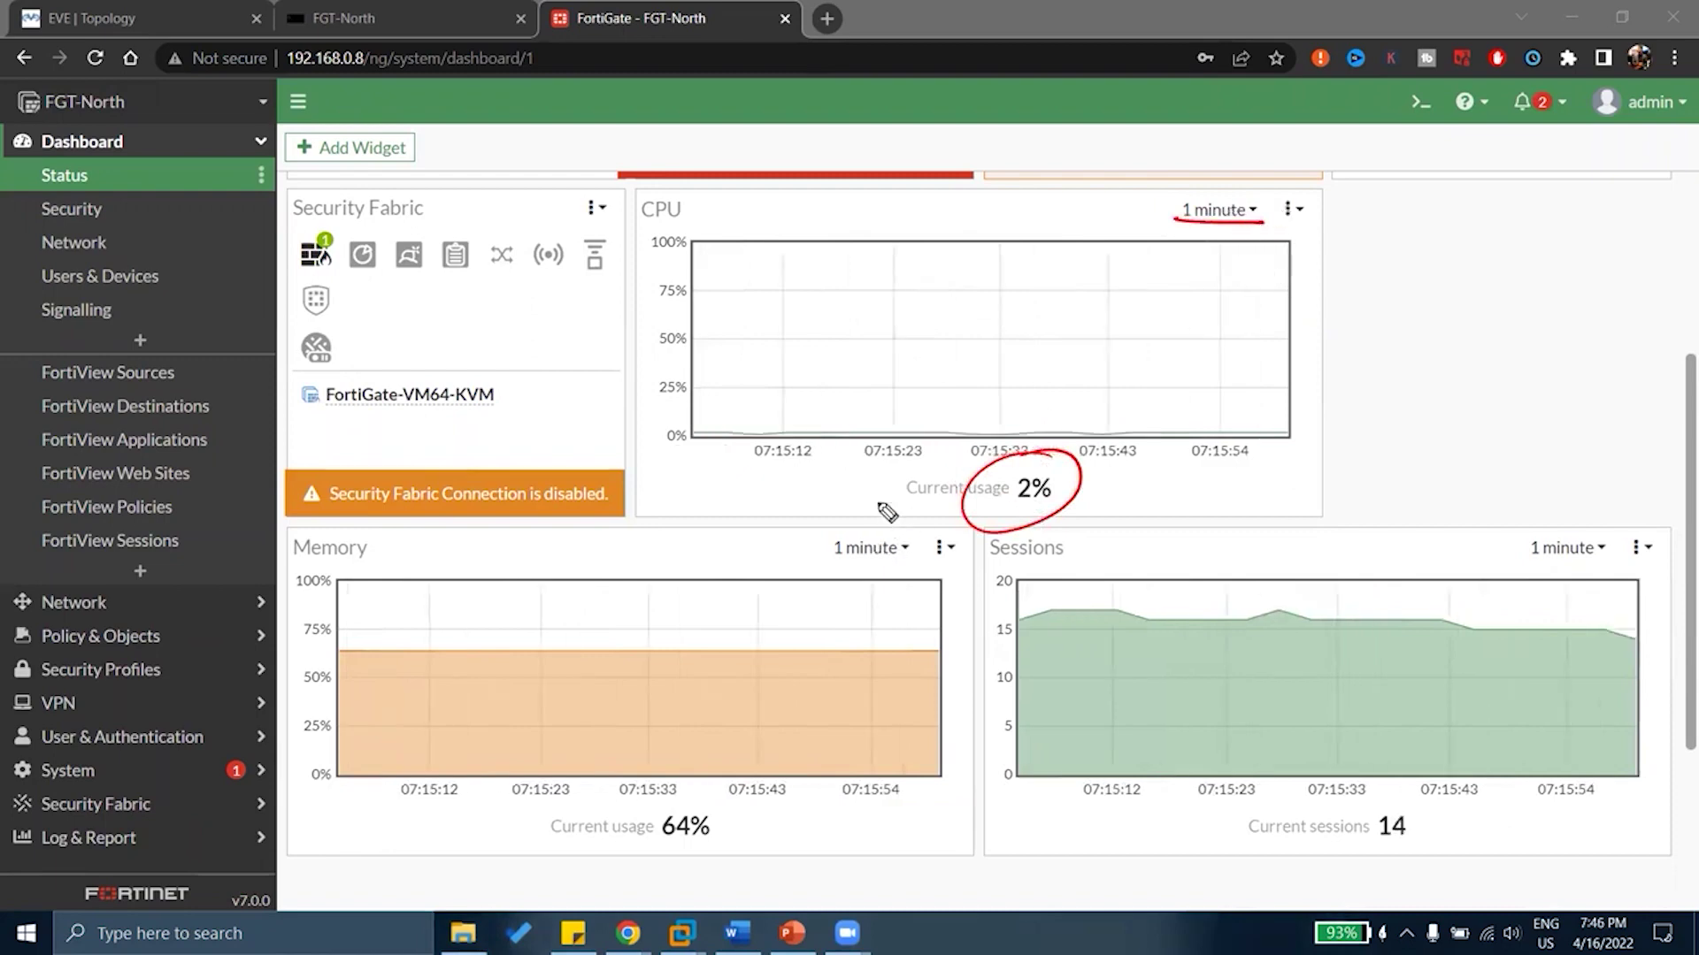
key(e)
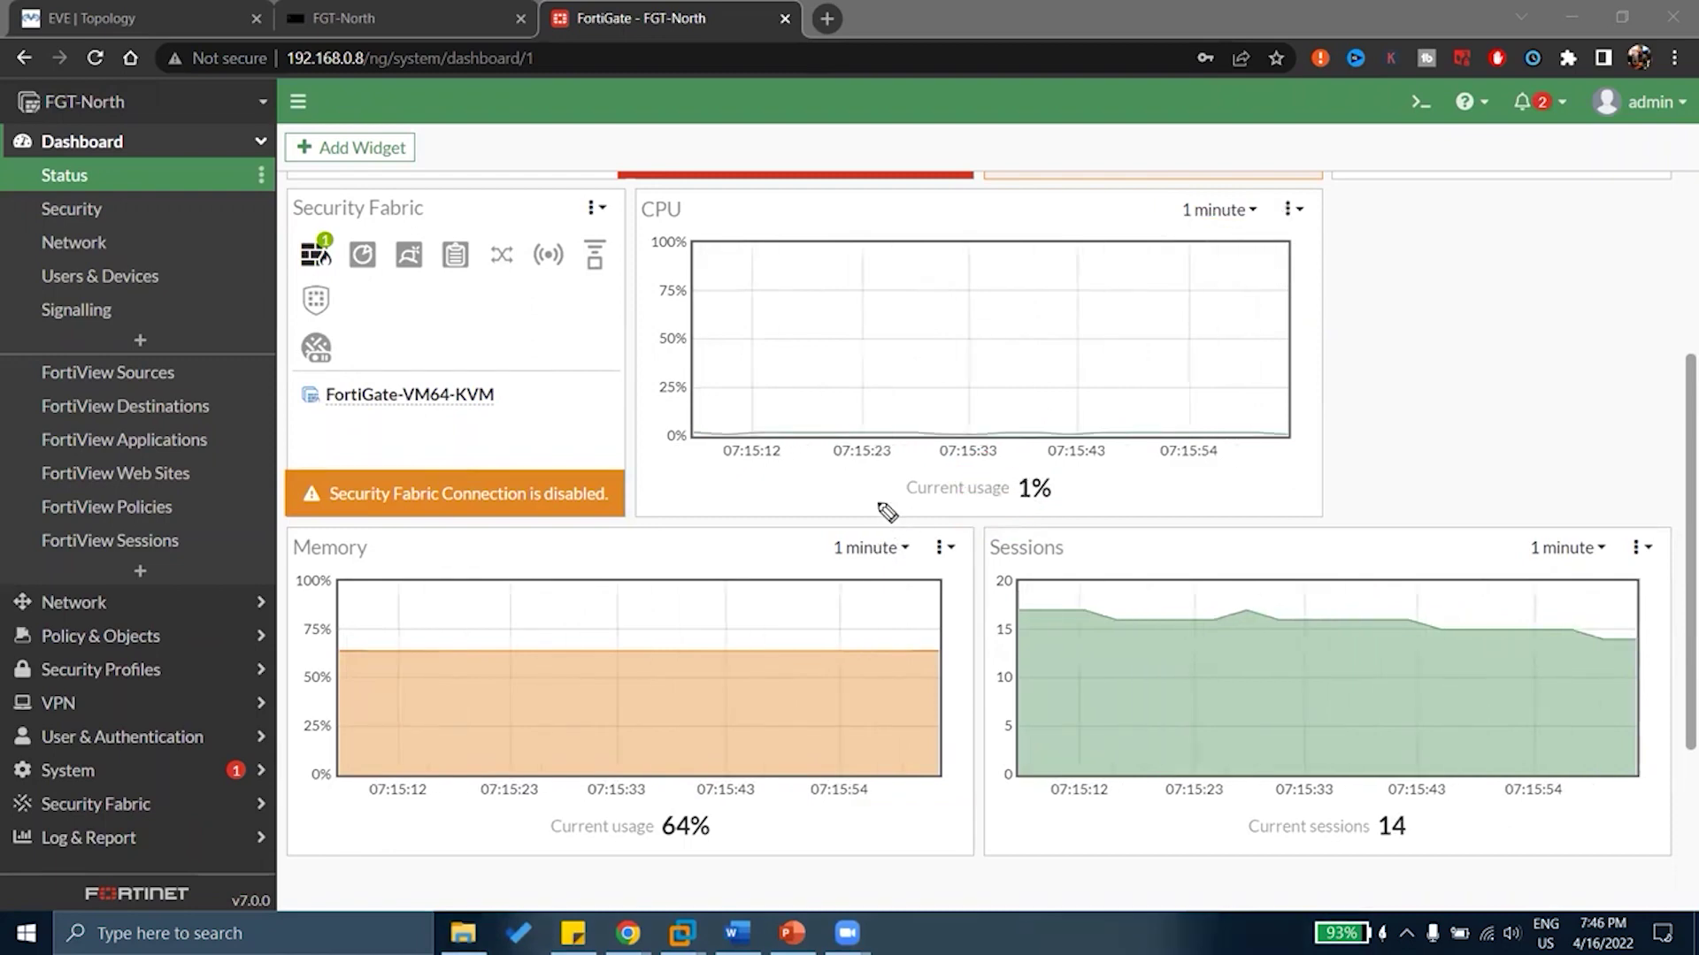
List the CPU chart's time ranges, annotate REAL-TIME and tick 10 minutes to 24 hours, then clear the notes
click(1251, 214)
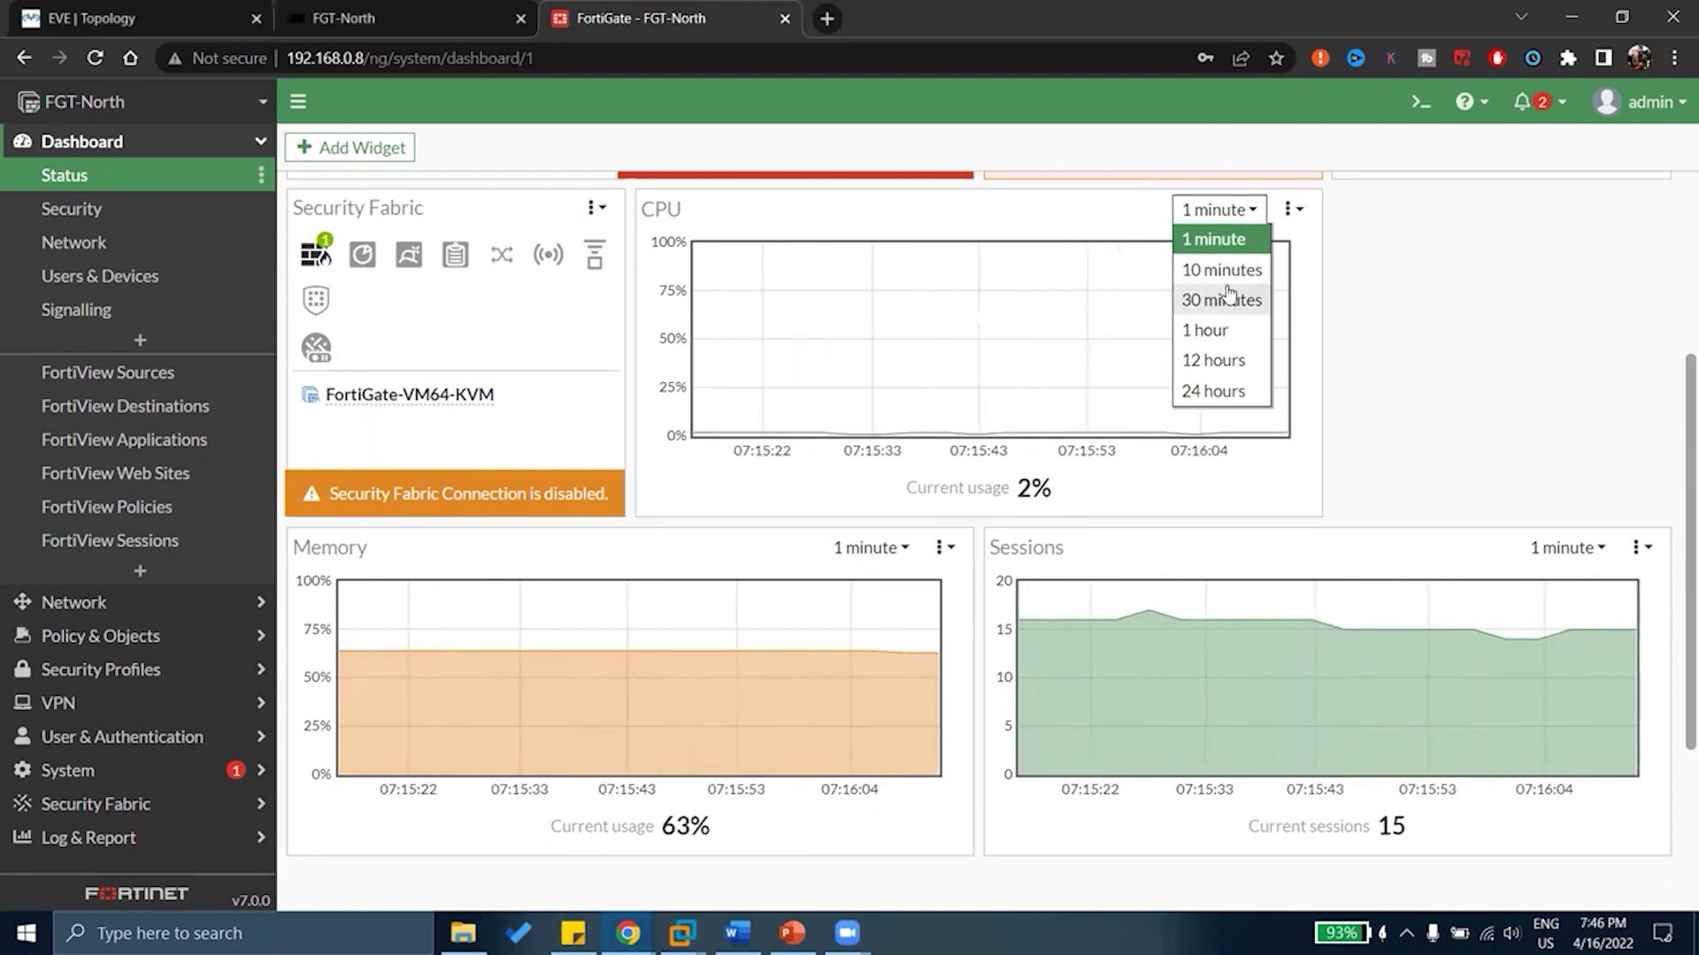
mouse_move(1339, 334)
mouse_down()
mouse_move(1403, 303)
mouse_move(1579, 287)
mouse_up()
drag(1340, 345, 1587, 328)
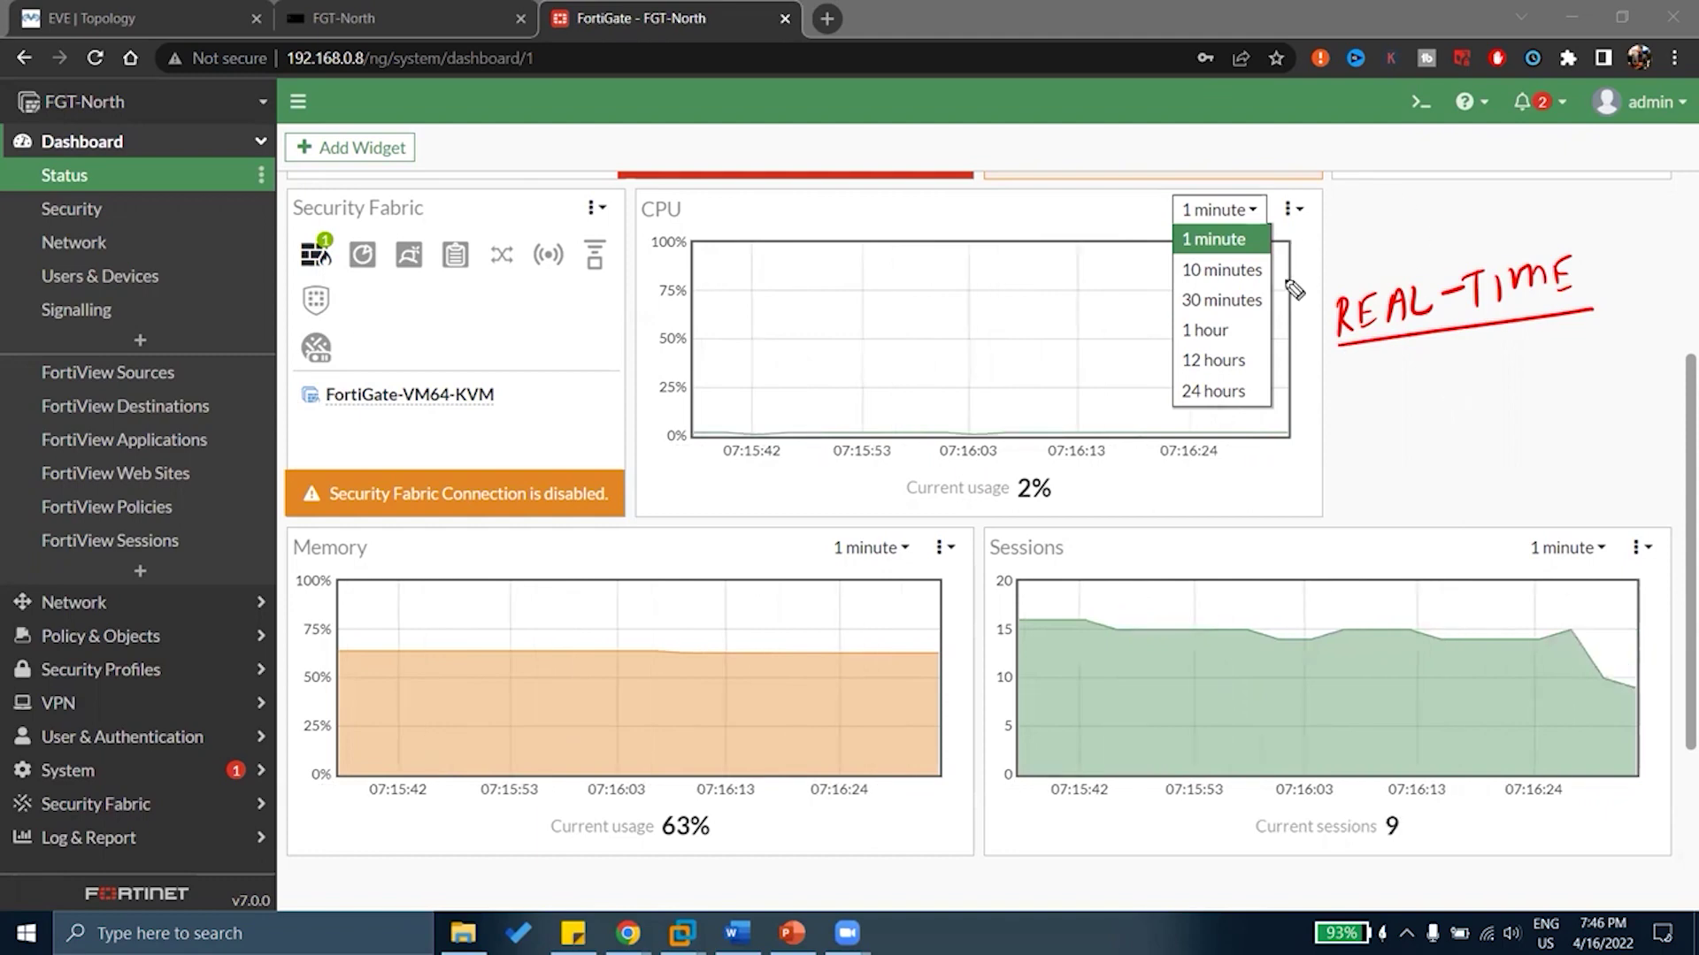
mouse_move(1146, 263)
mouse_down()
mouse_move(1175, 256)
mouse_move(1176, 353)
mouse_up()
drag(1139, 412, 1187, 389)
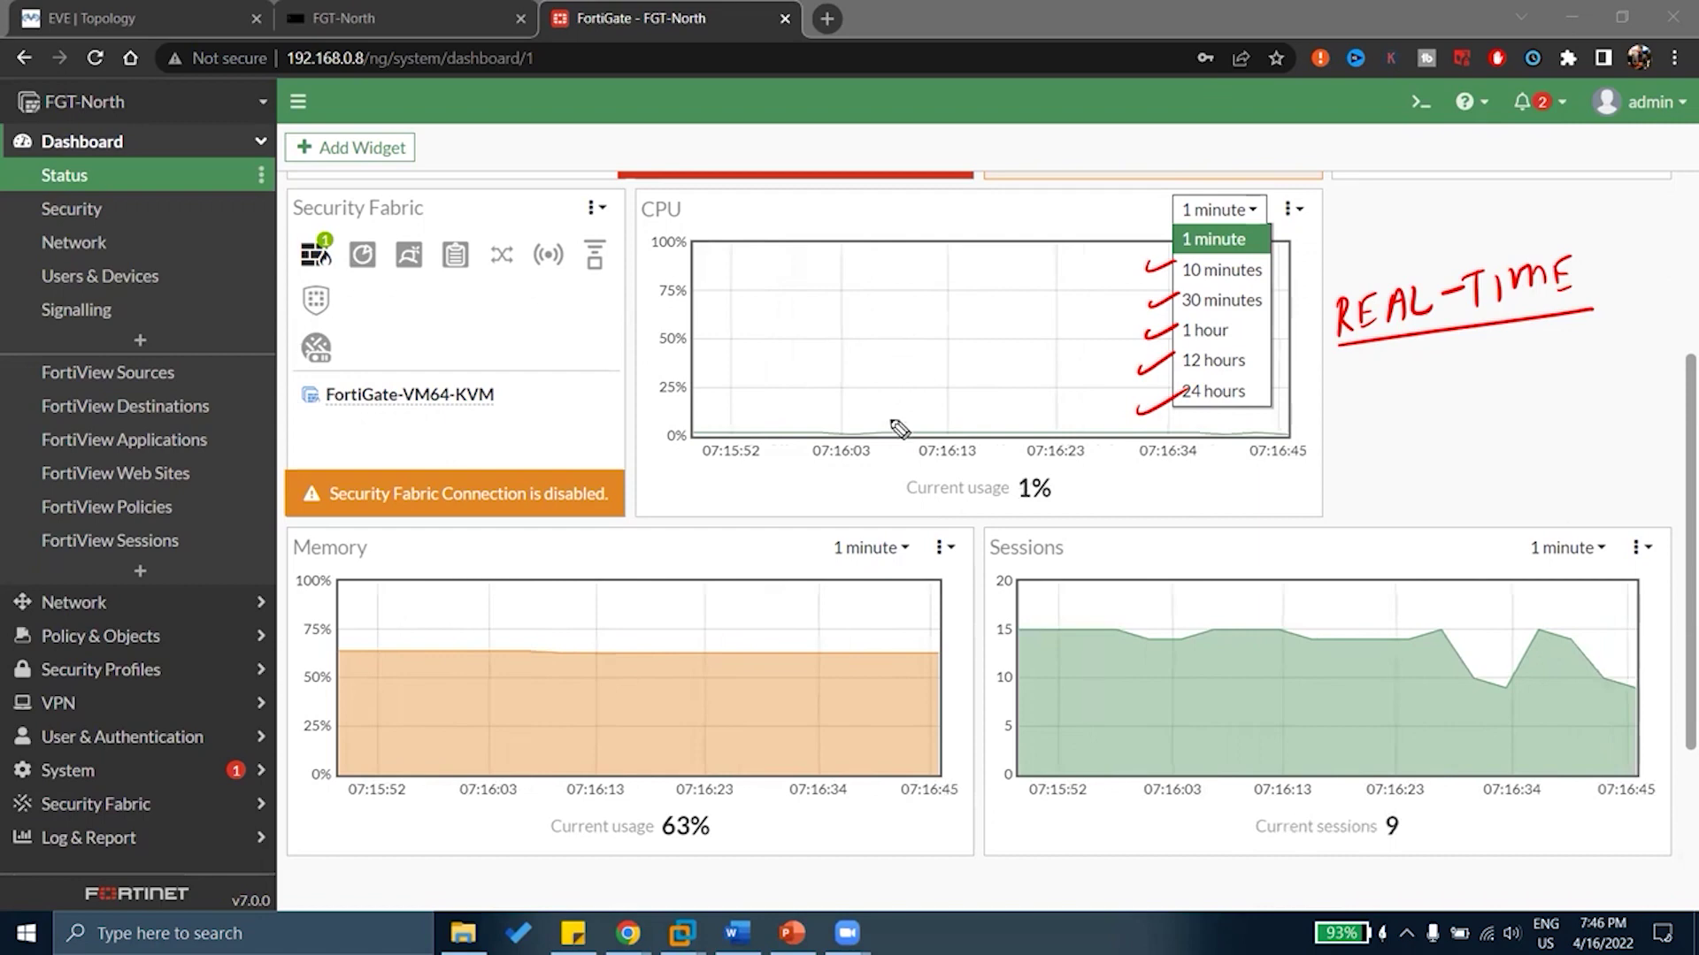
key(e)
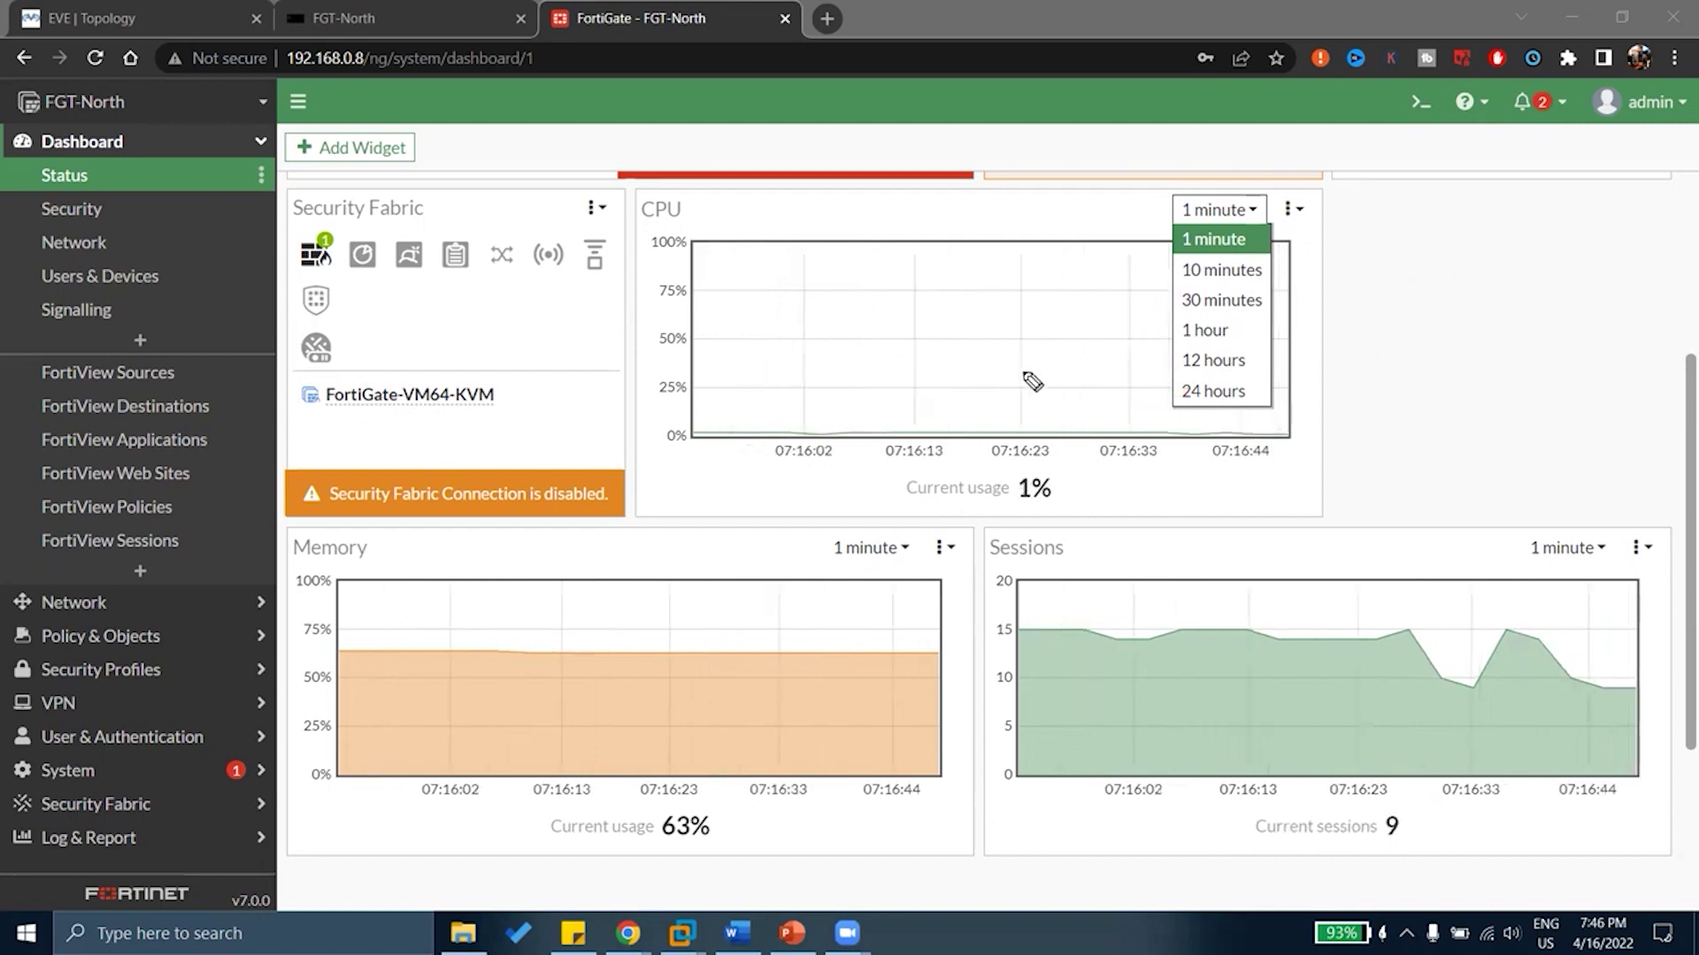
Check the Memory and Sessions time-range lists, leaving CPU, Memory and Sessions on 1 minute
click(1322, 355)
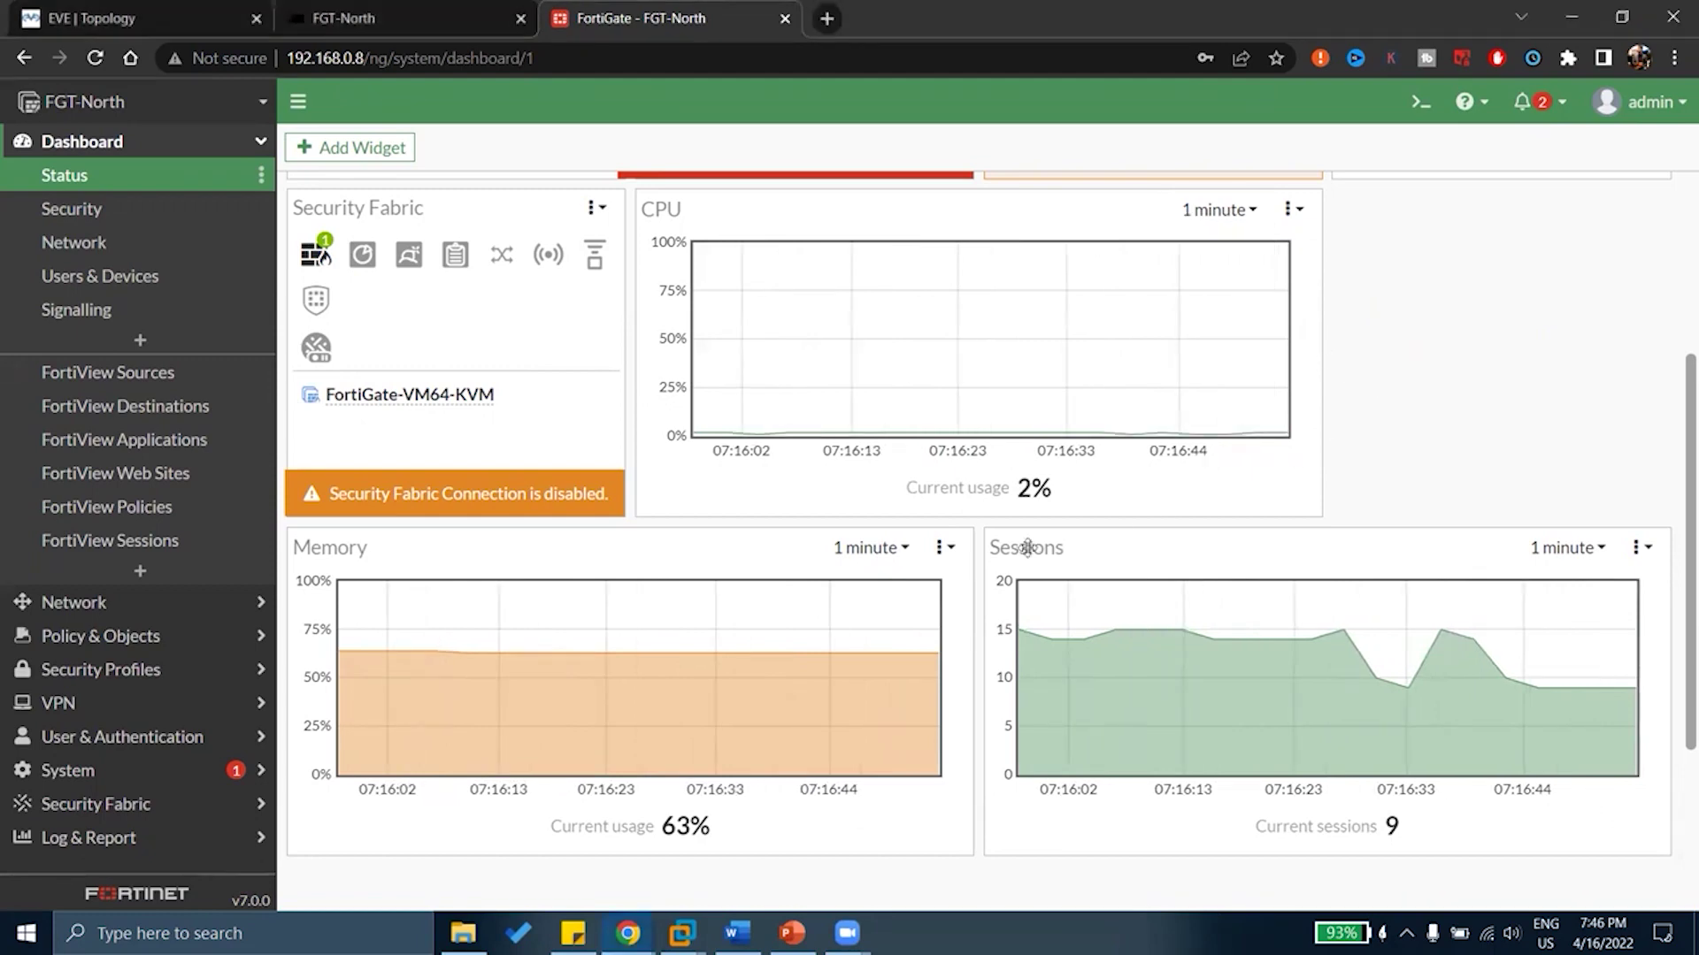
click(887, 550)
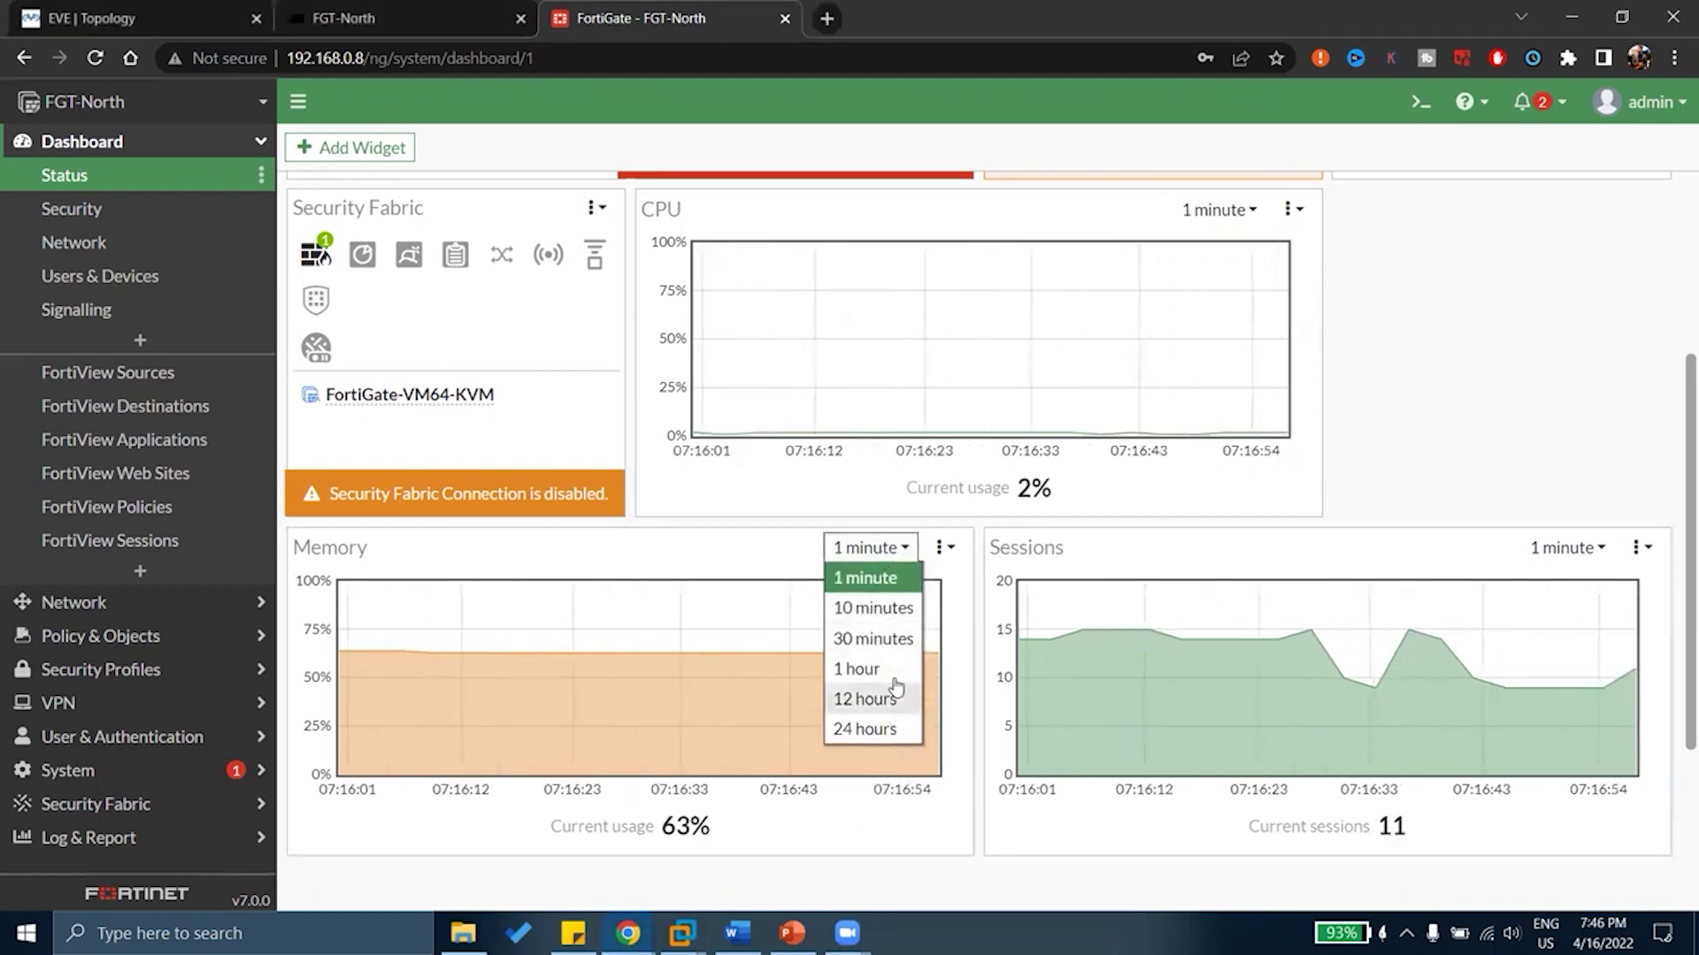
click(1568, 547)
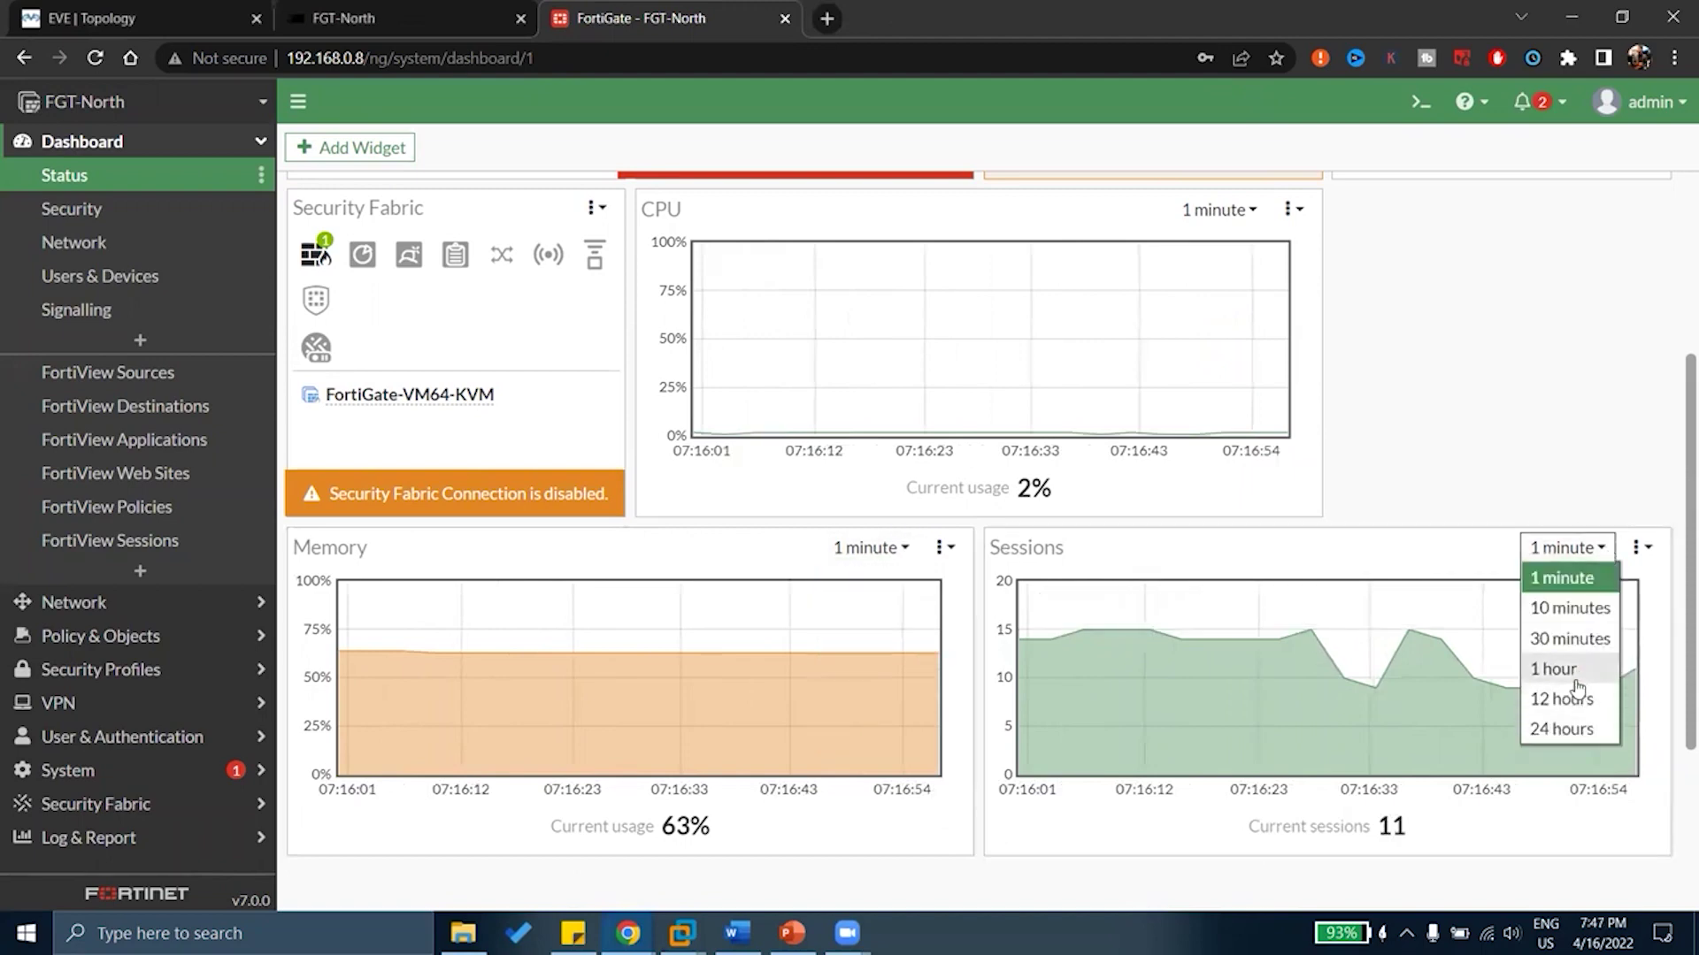
click(1514, 480)
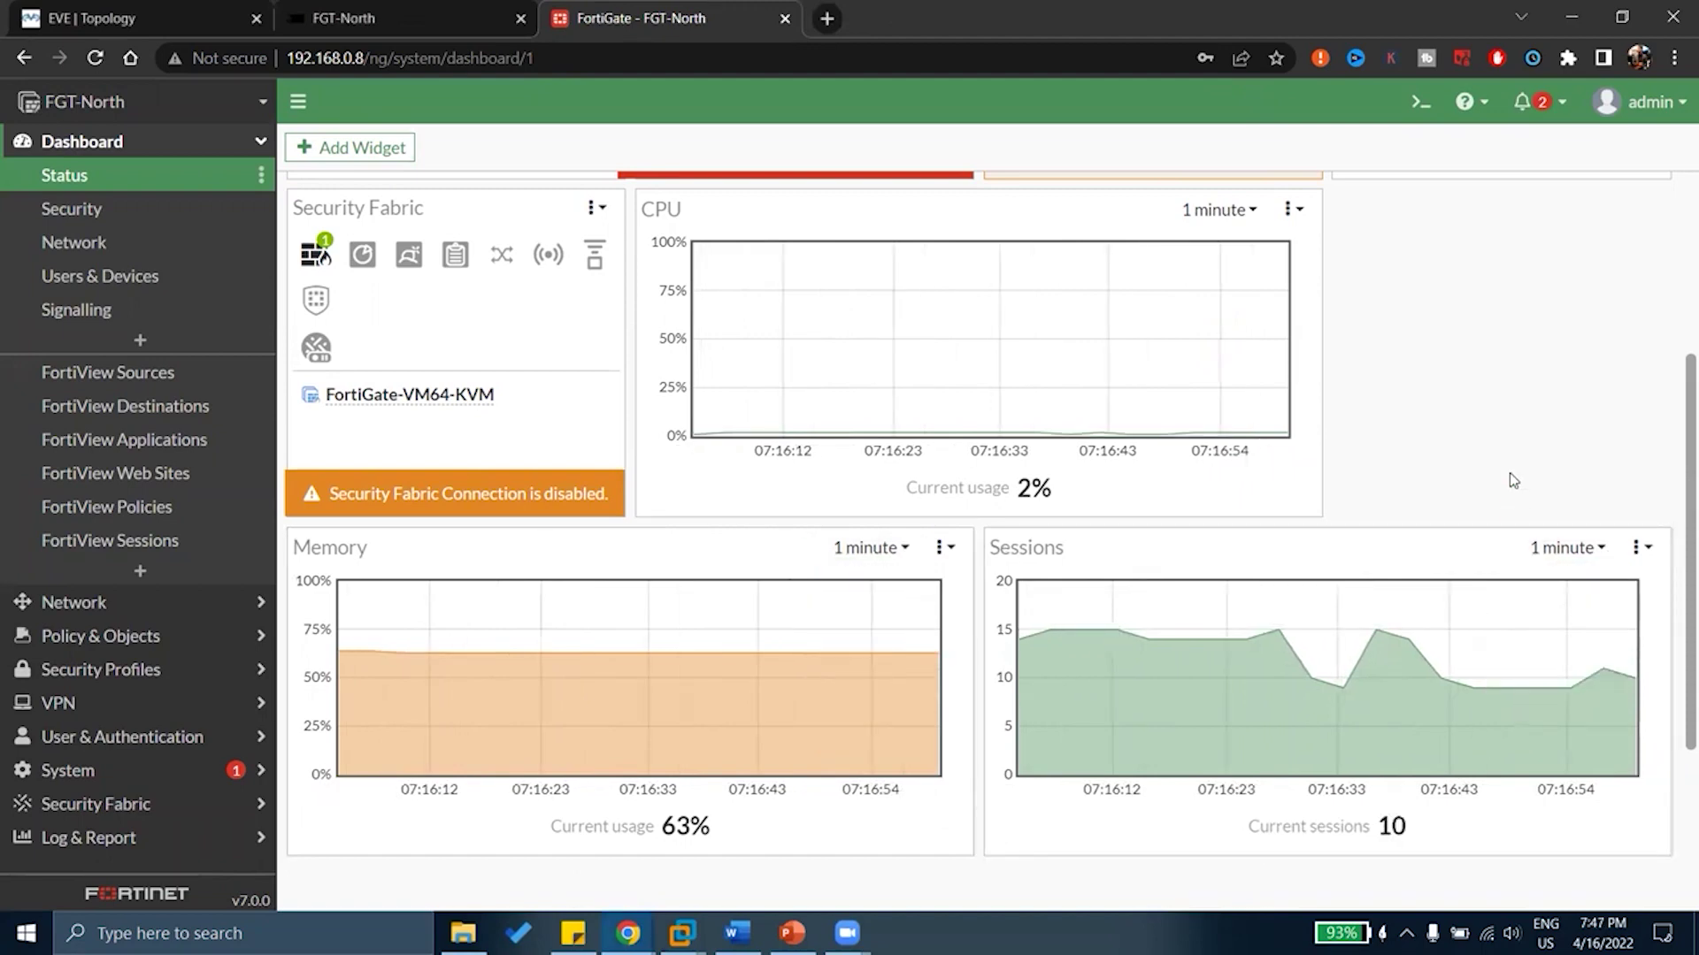
Circle the Memory widget title, its 63% usage, and the 10 current sessions
drag(368, 531, 347, 520)
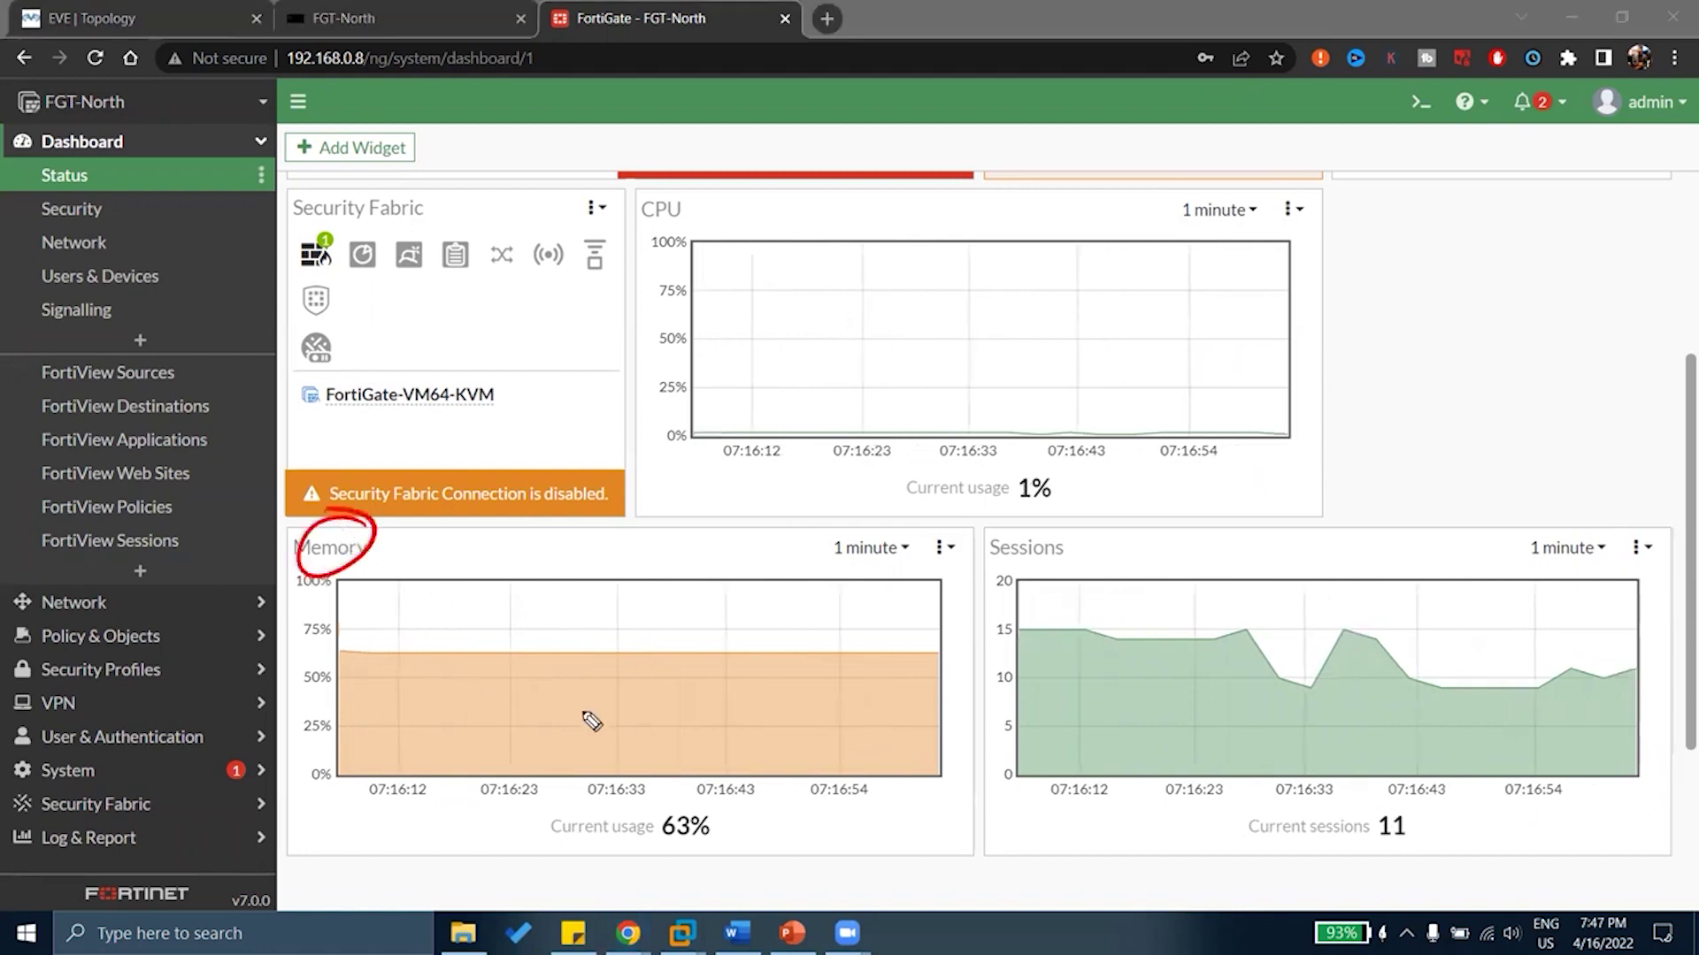
drag(719, 785, 715, 844)
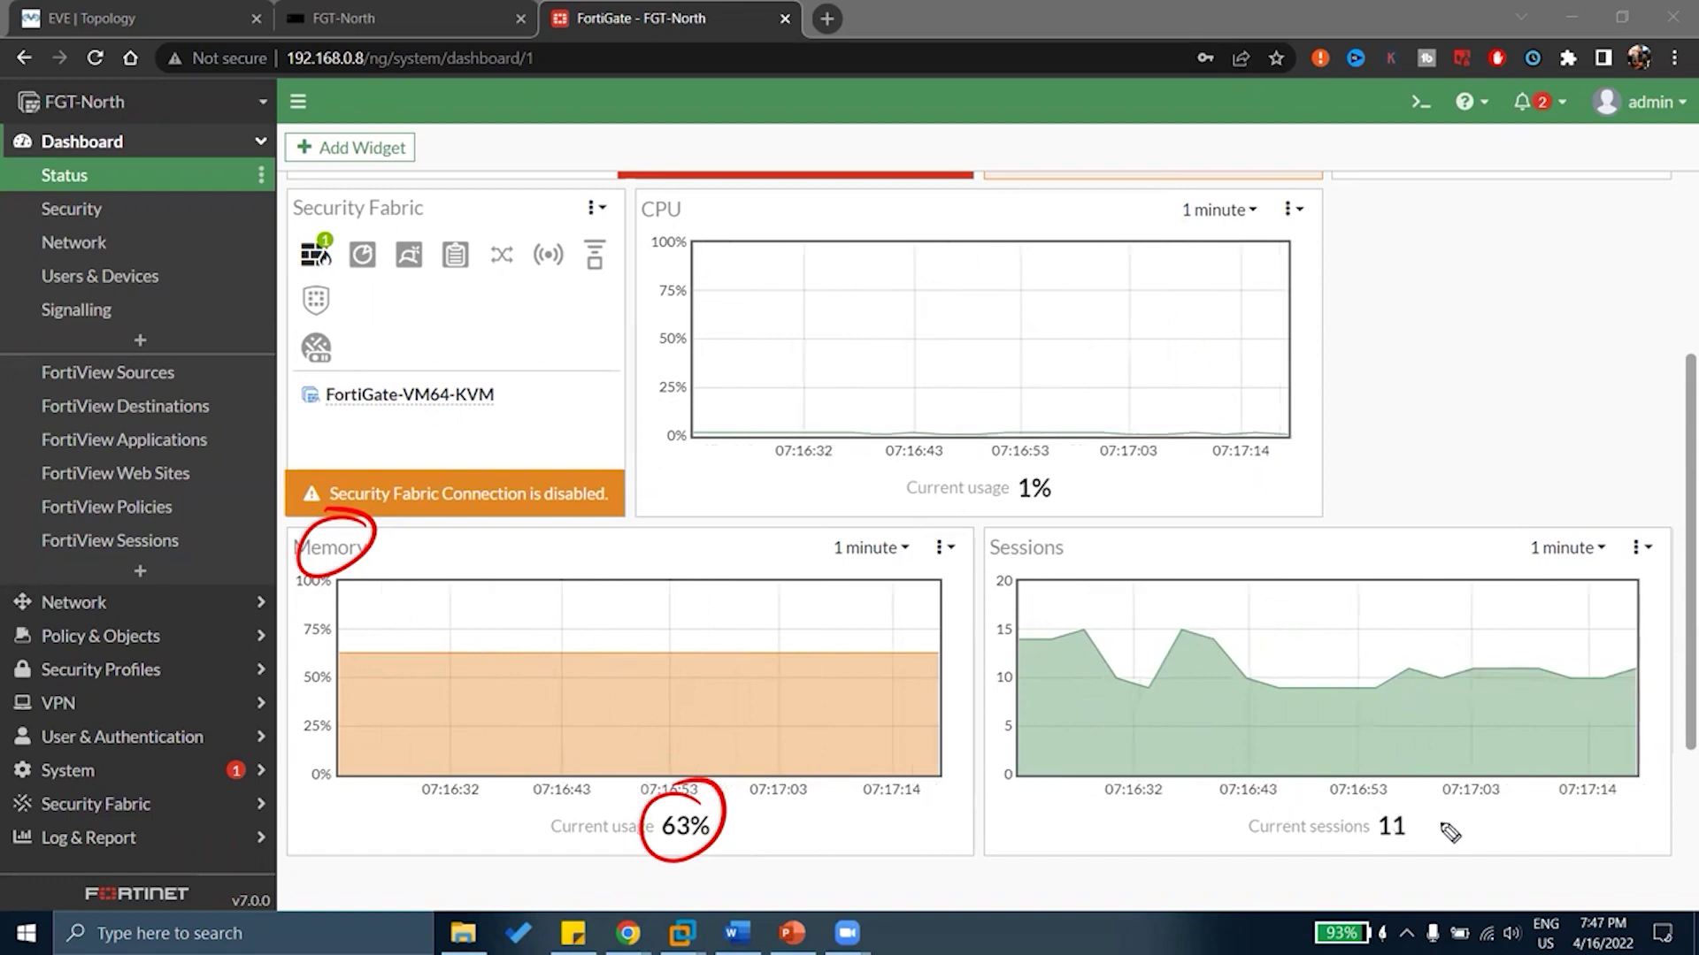
mouse_move(1427, 808)
mouse_down()
mouse_move(1367, 785)
mouse_move(1424, 885)
mouse_move(1416, 809)
mouse_up()
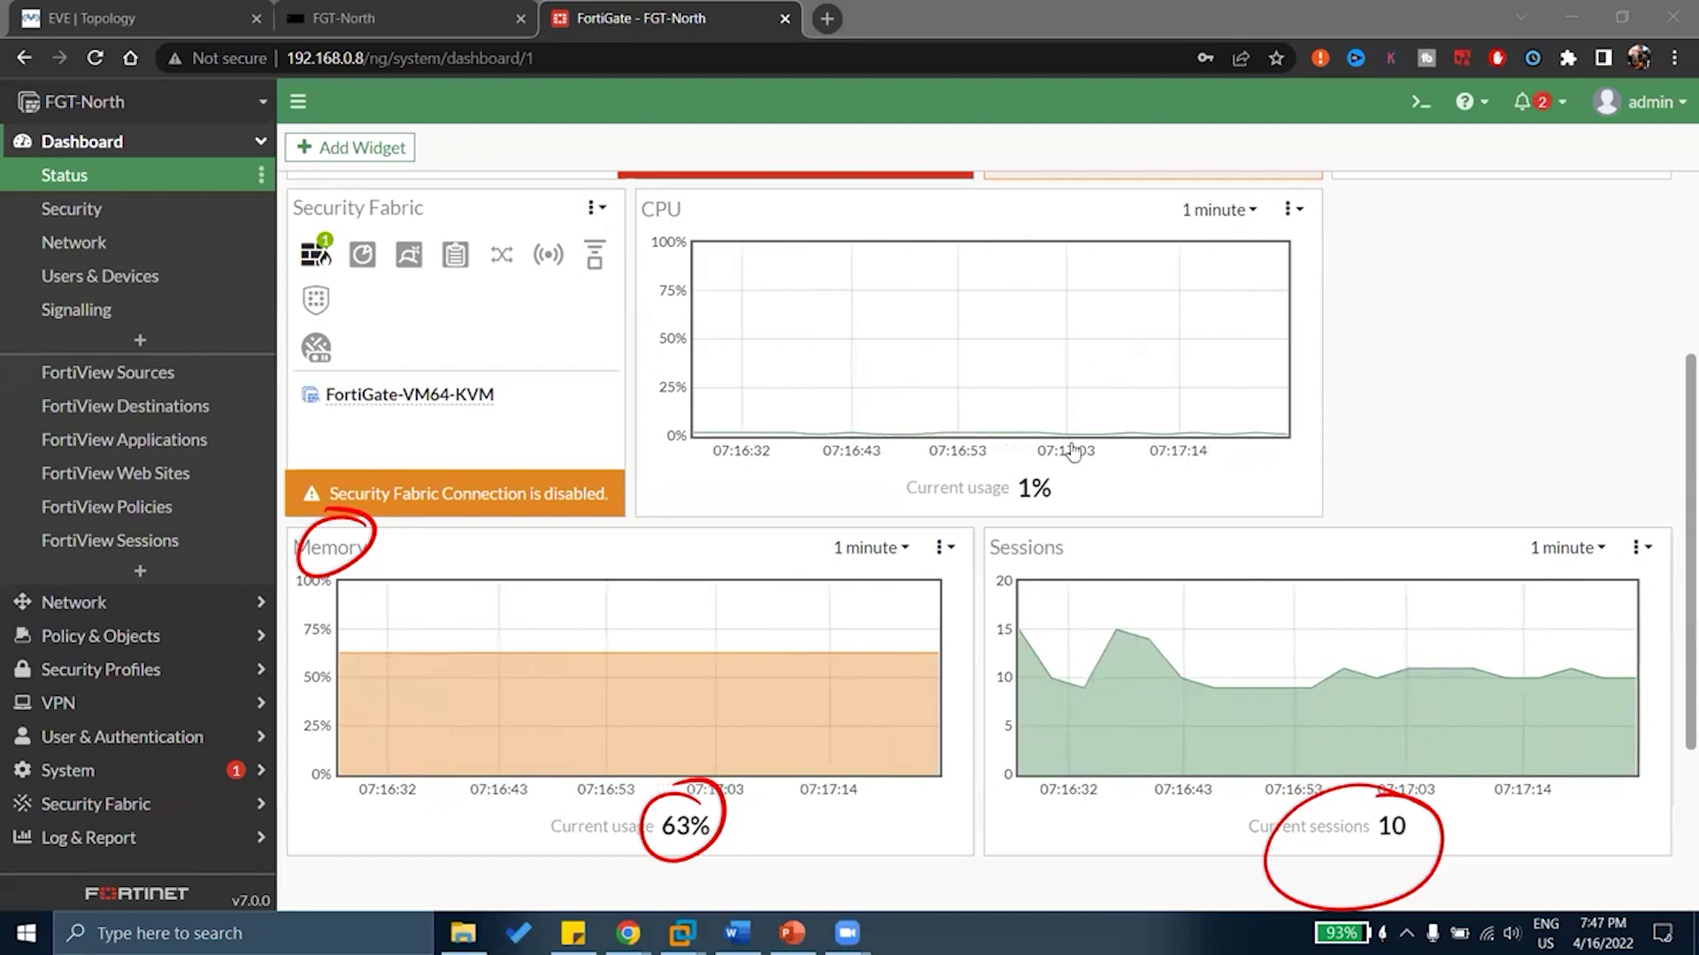
click(133, 16)
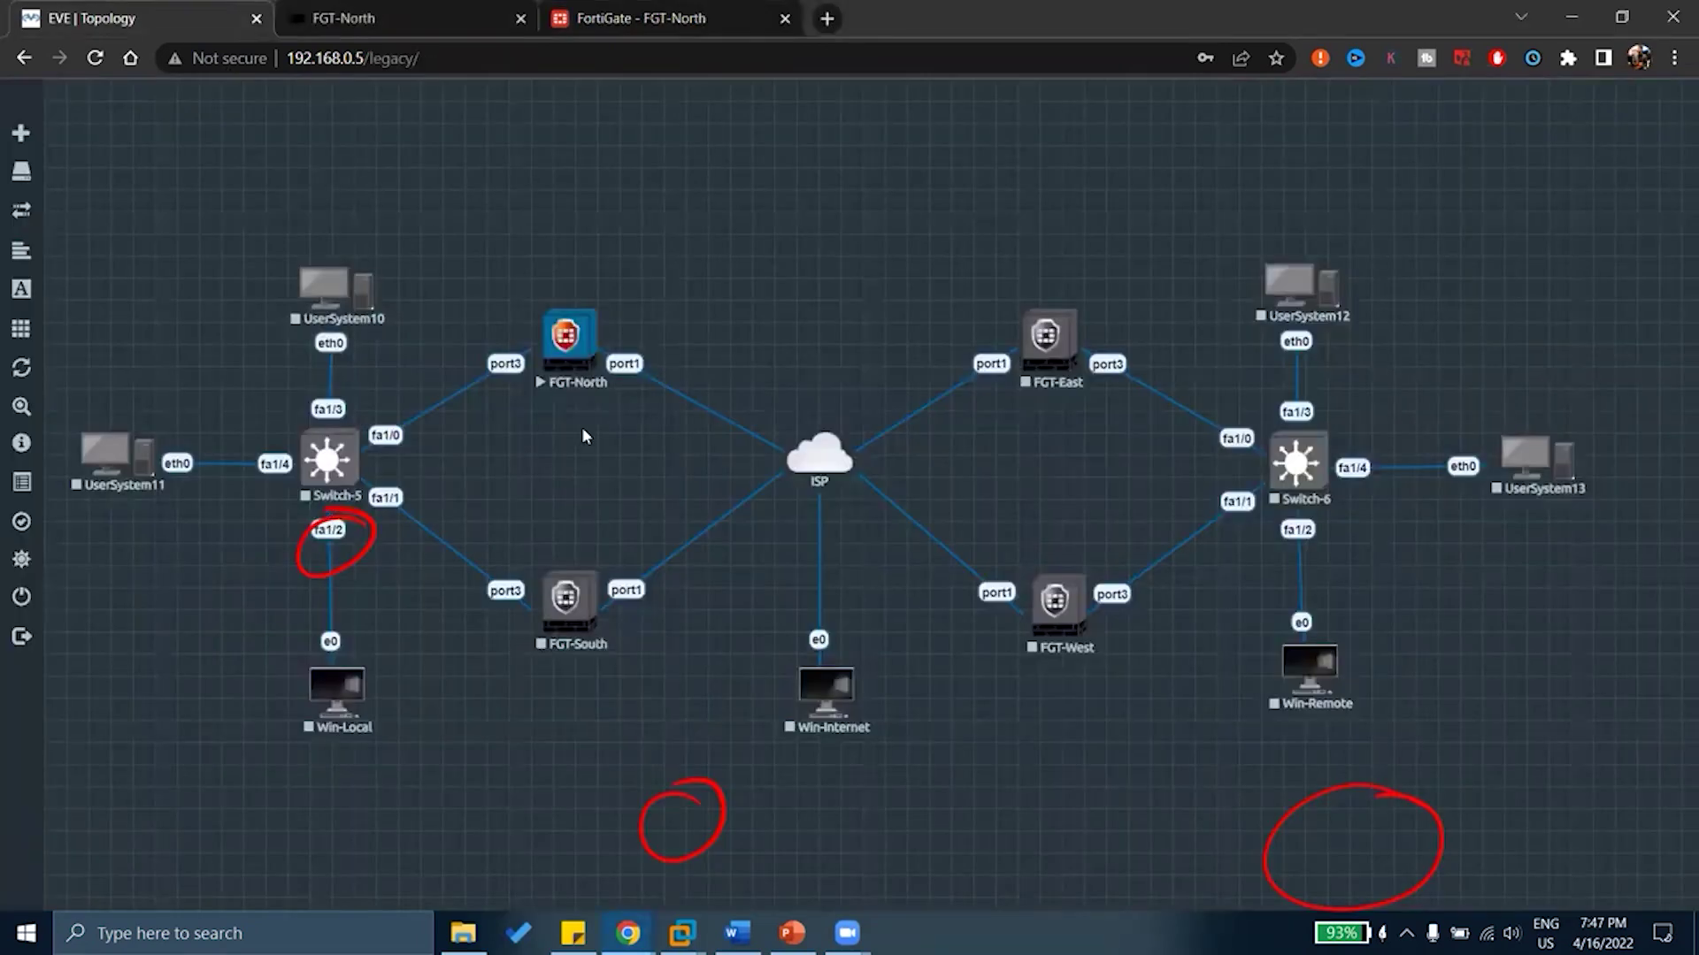
key(Escape)
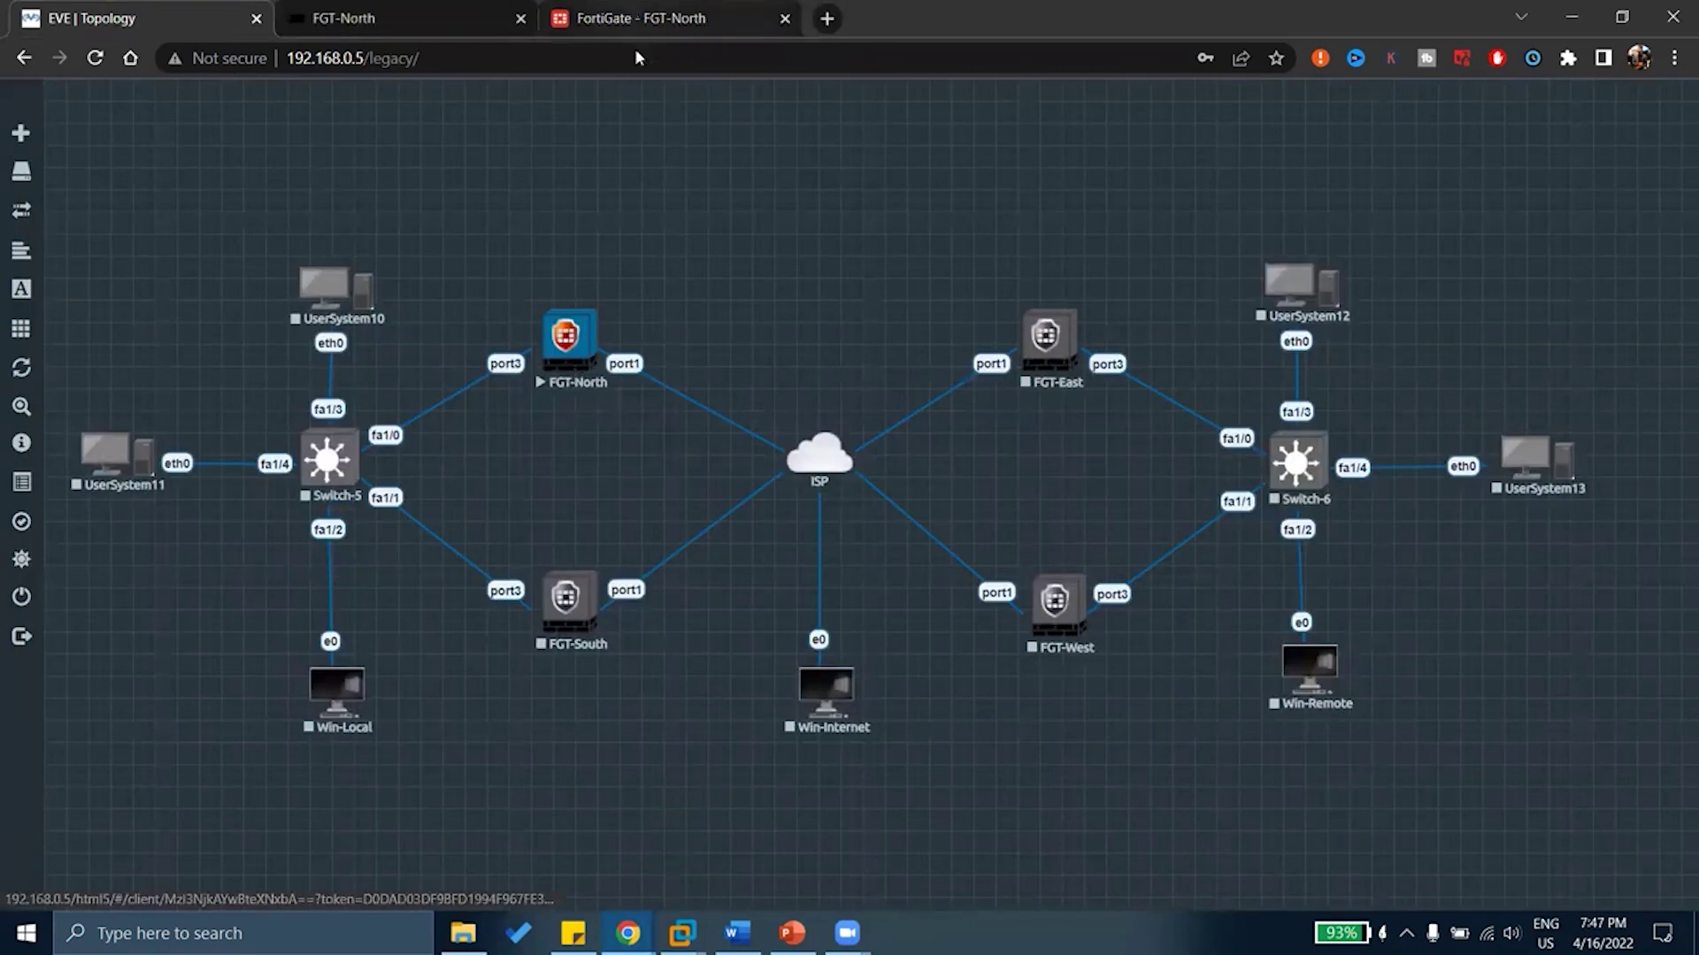
click(640, 19)
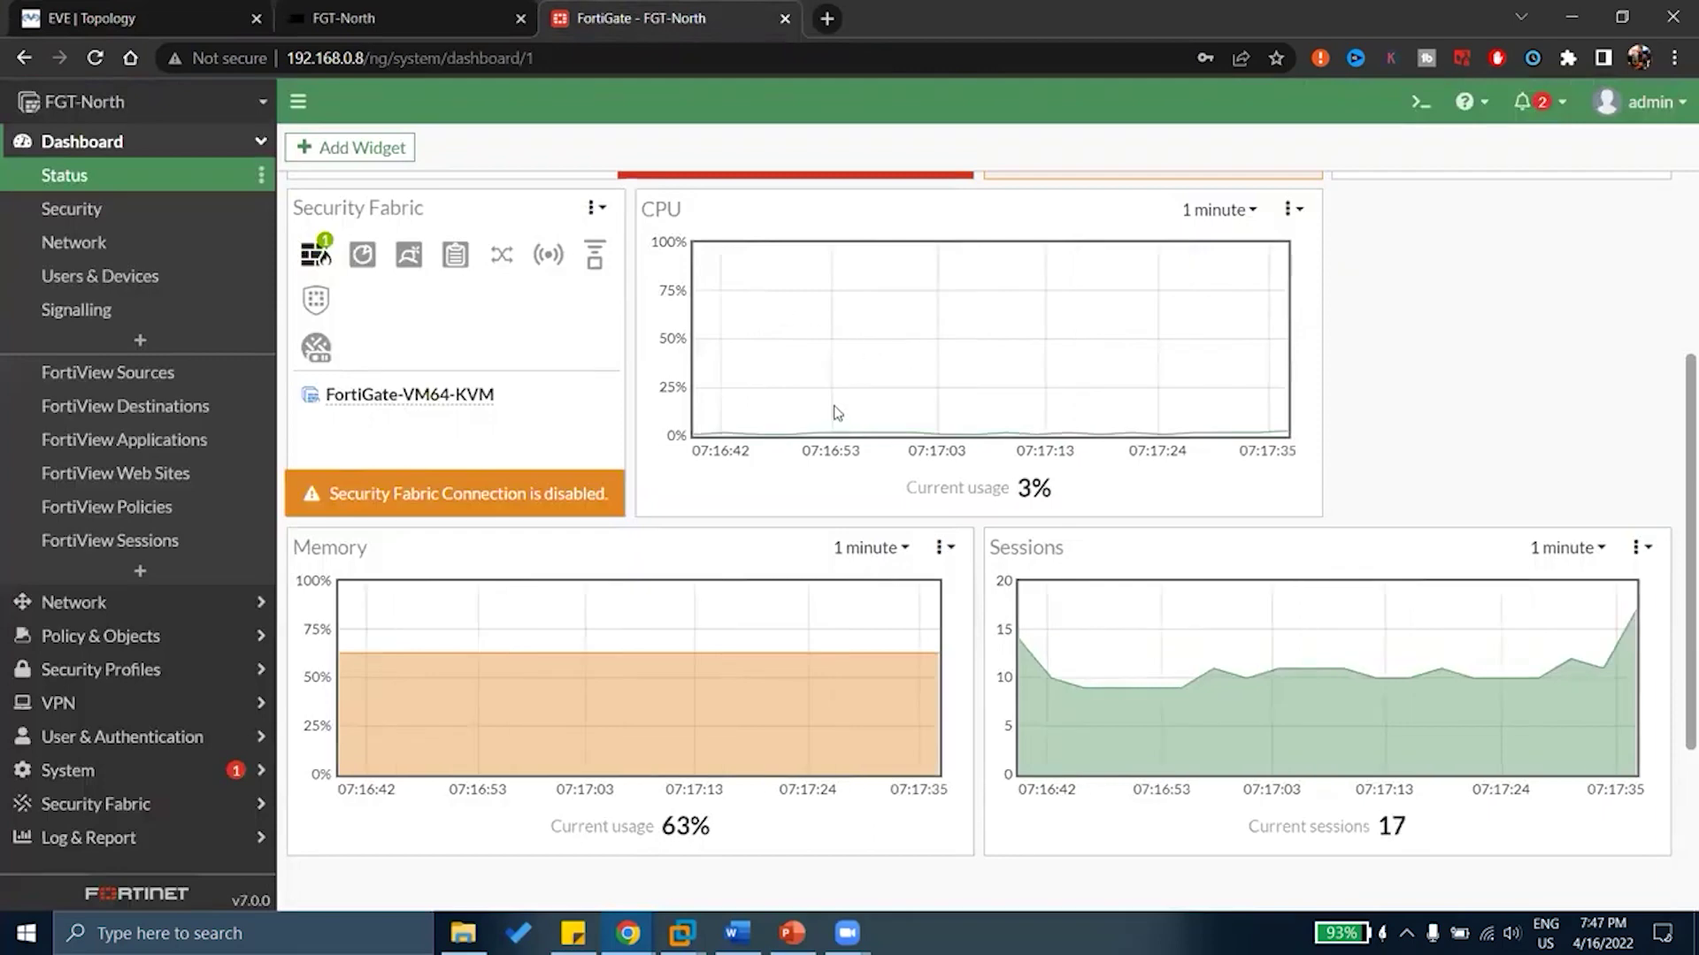
Switch the Sessions chart's time range from 1 minute to 30 minutes
click(1564, 549)
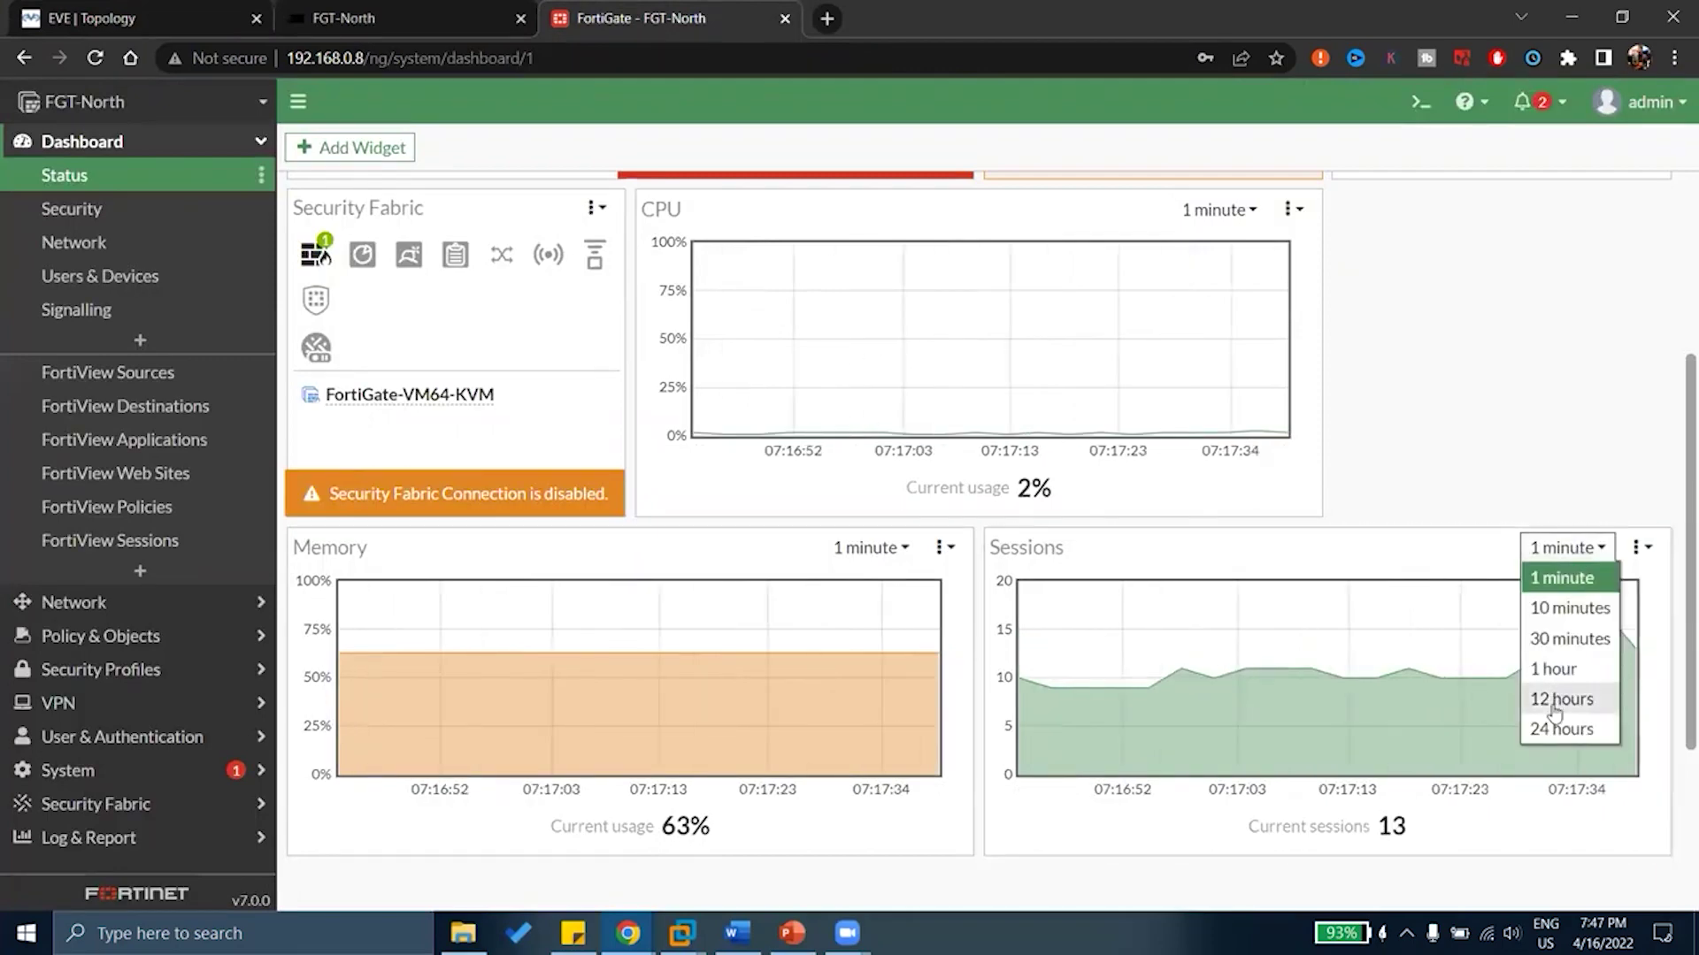
click(1564, 639)
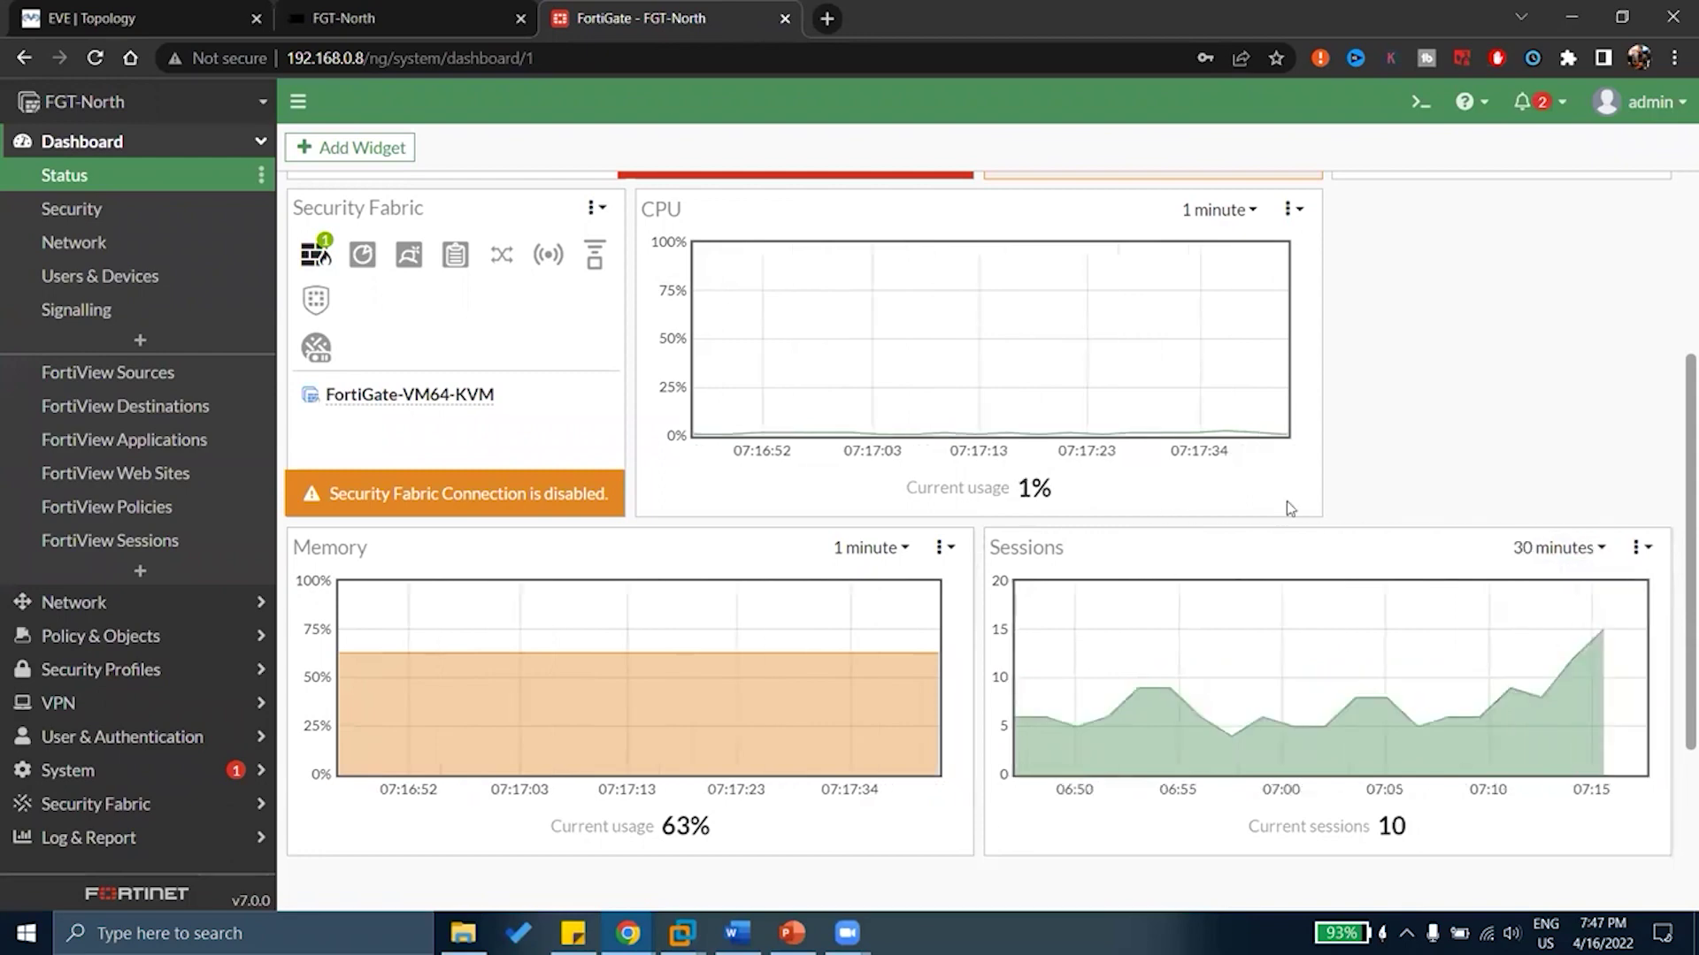
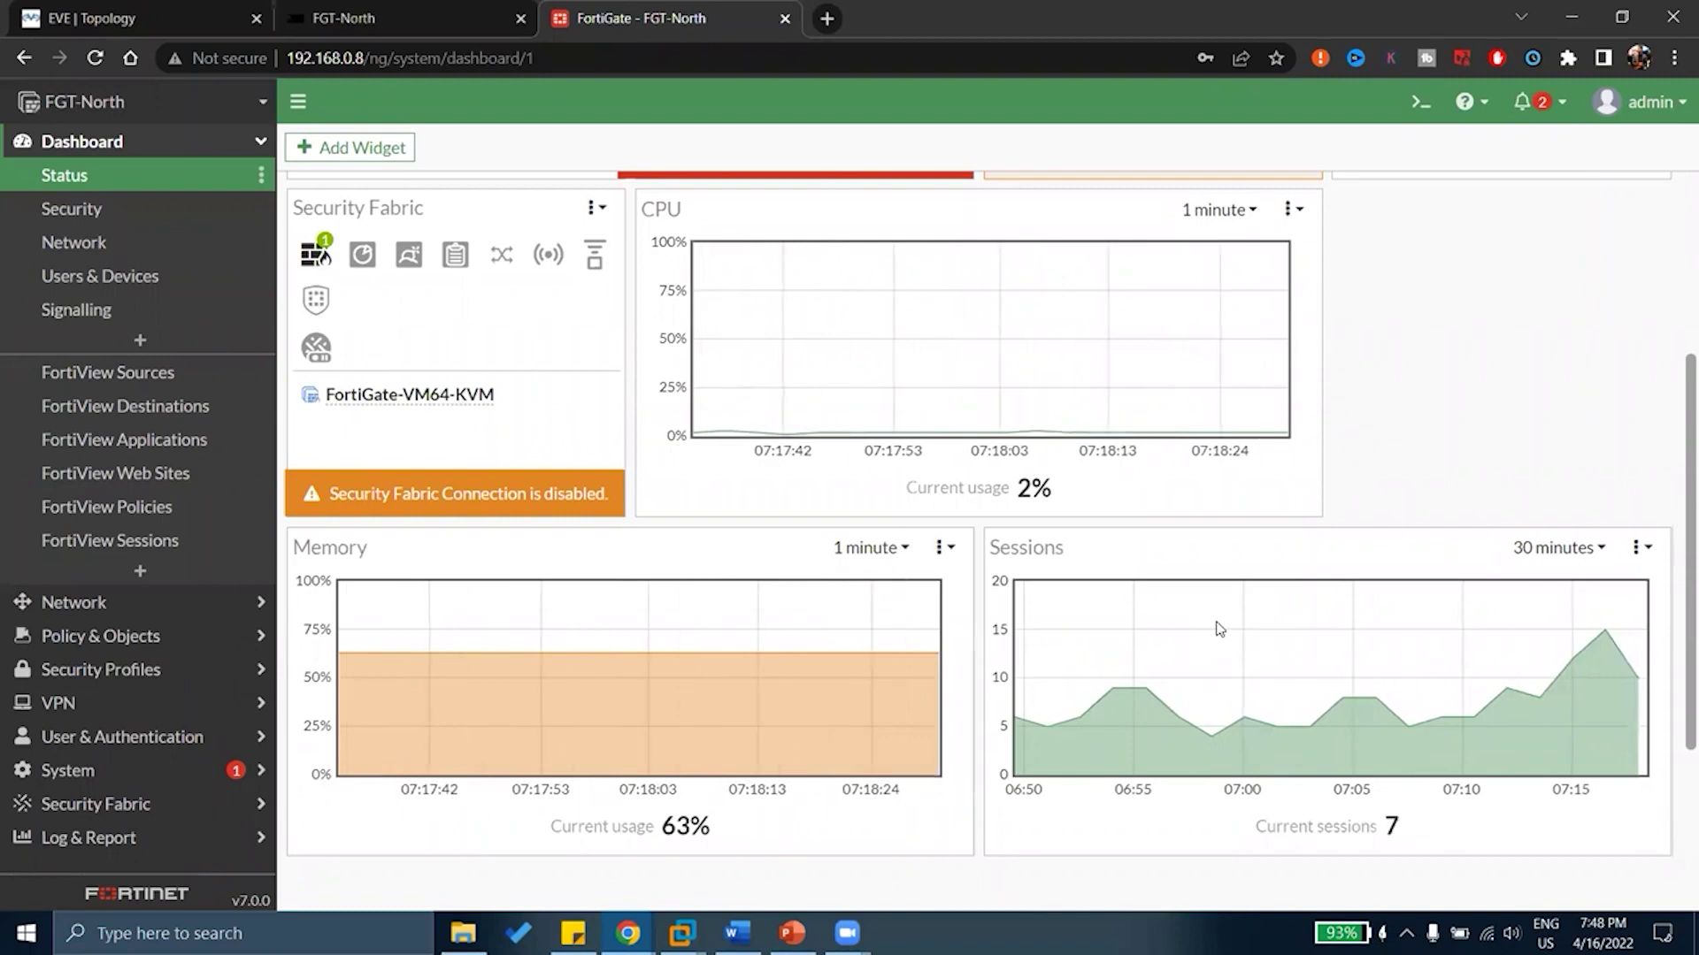
Scroll the dashboard, view the Security dashboard, then switch to the Network dashboard
scroll(1213, 563, down, 3)
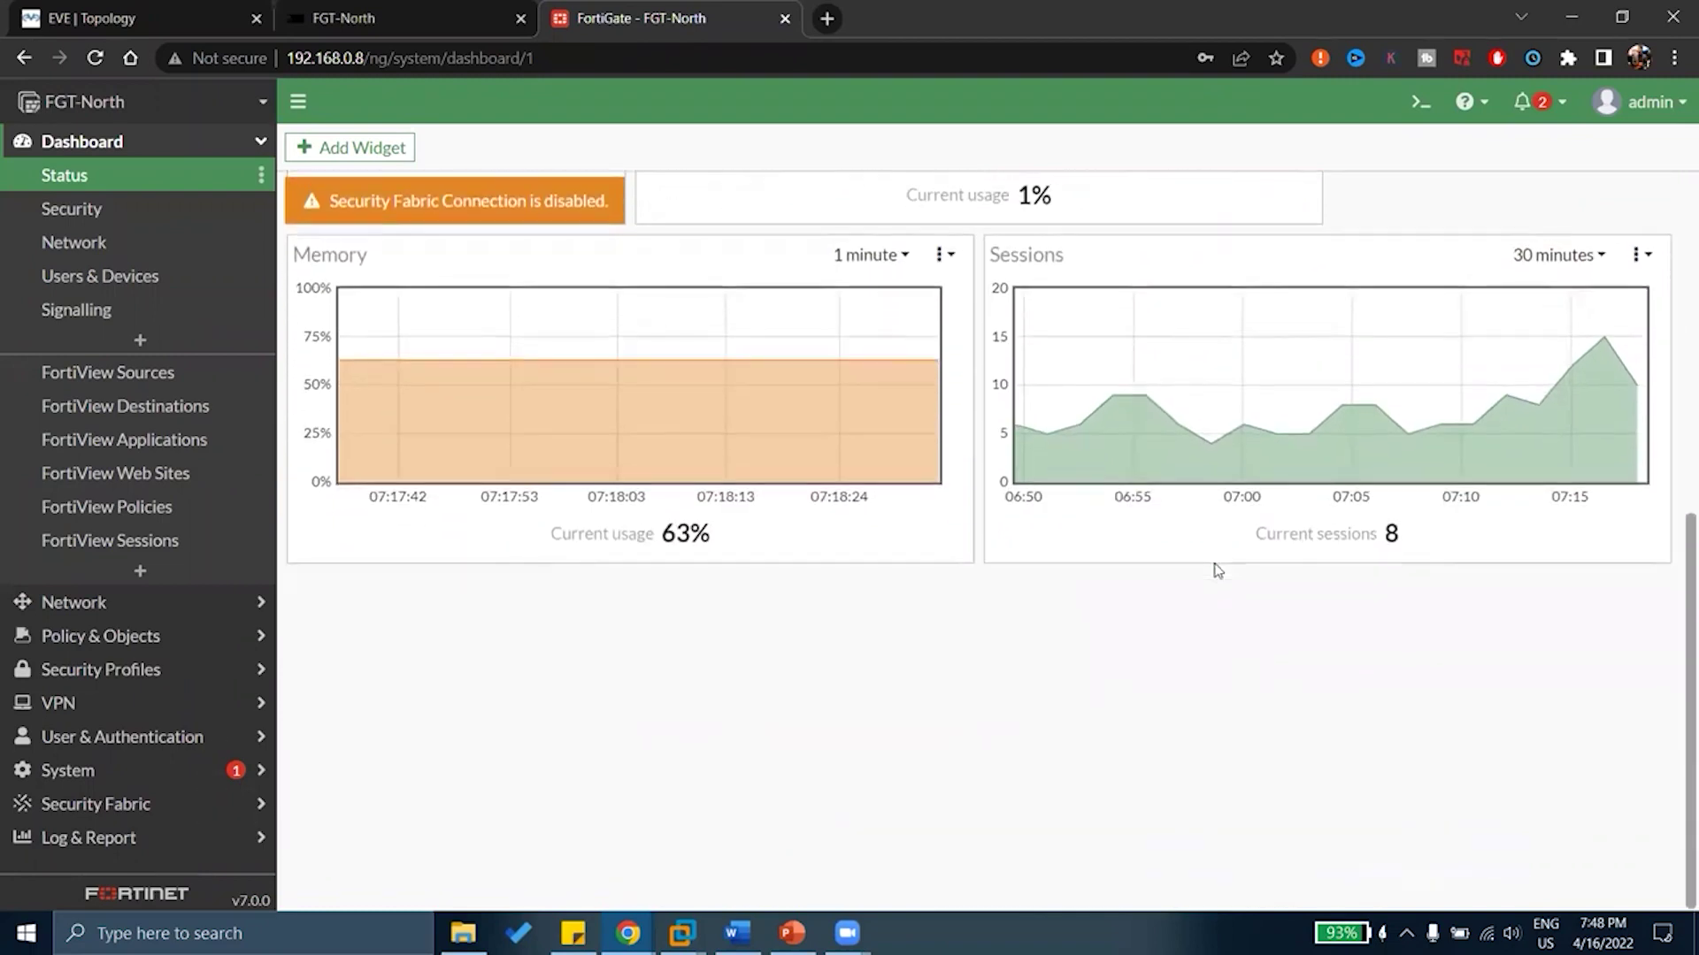
scroll(1218, 571, up, 3)
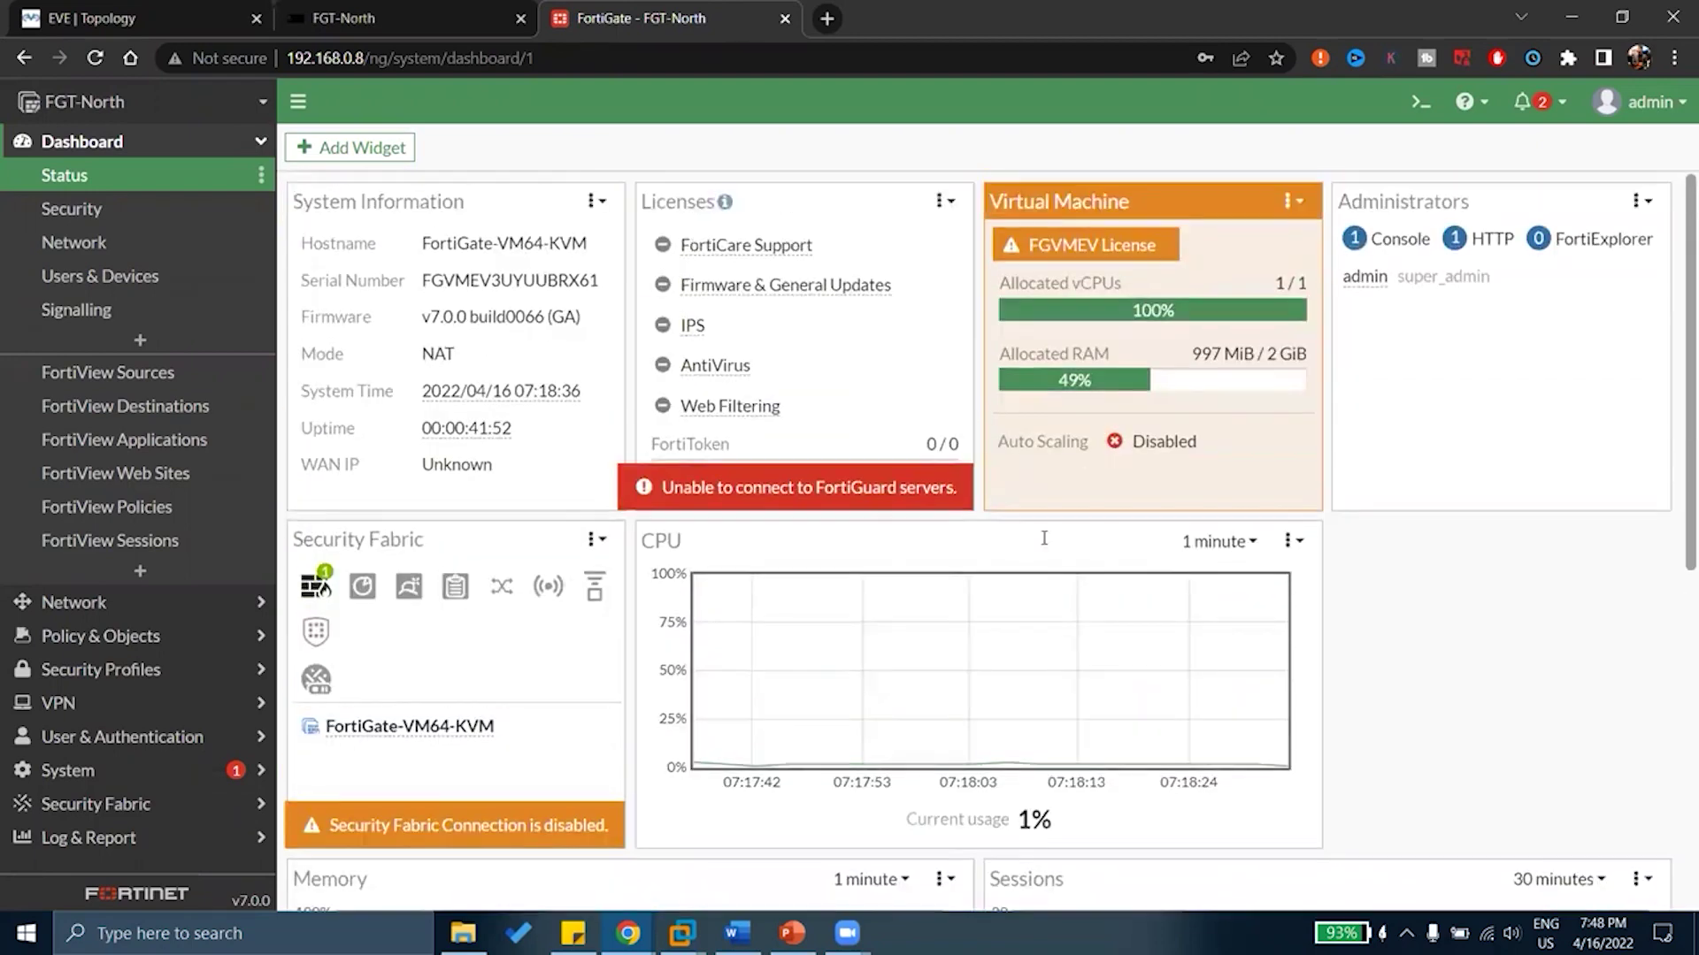
click(73, 210)
click(89, 248)
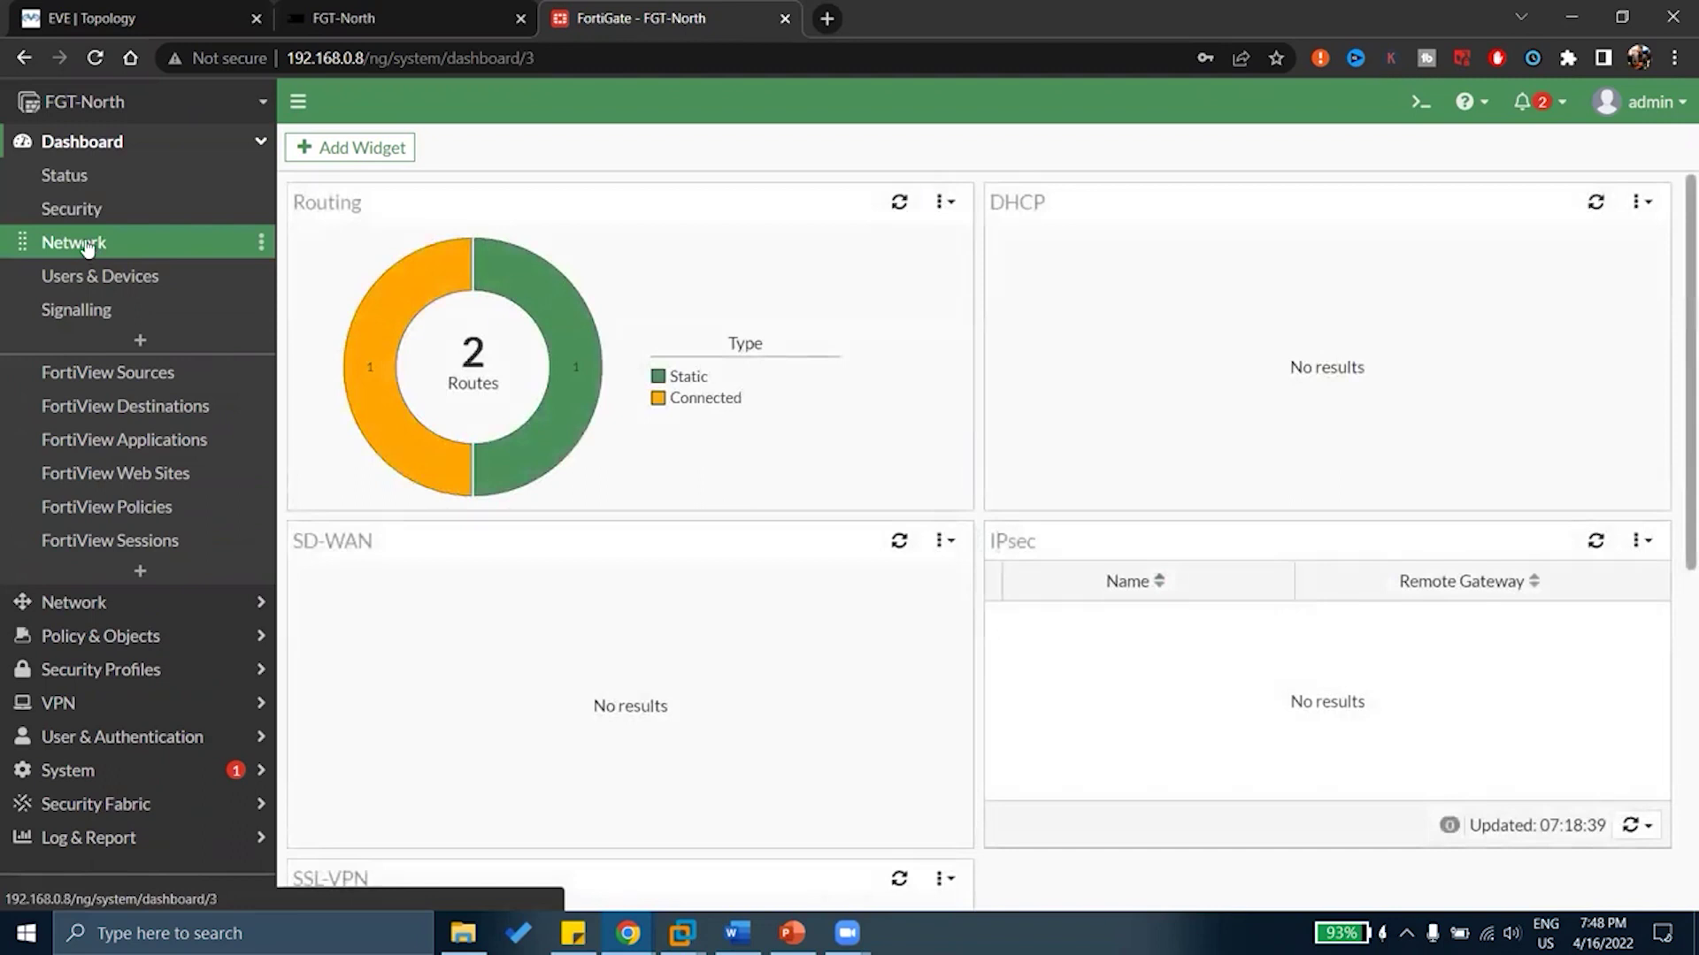
Go back to the Security dashboard, review its widgets, then open the Users & Devices dashboard
mouse_move(561, 330)
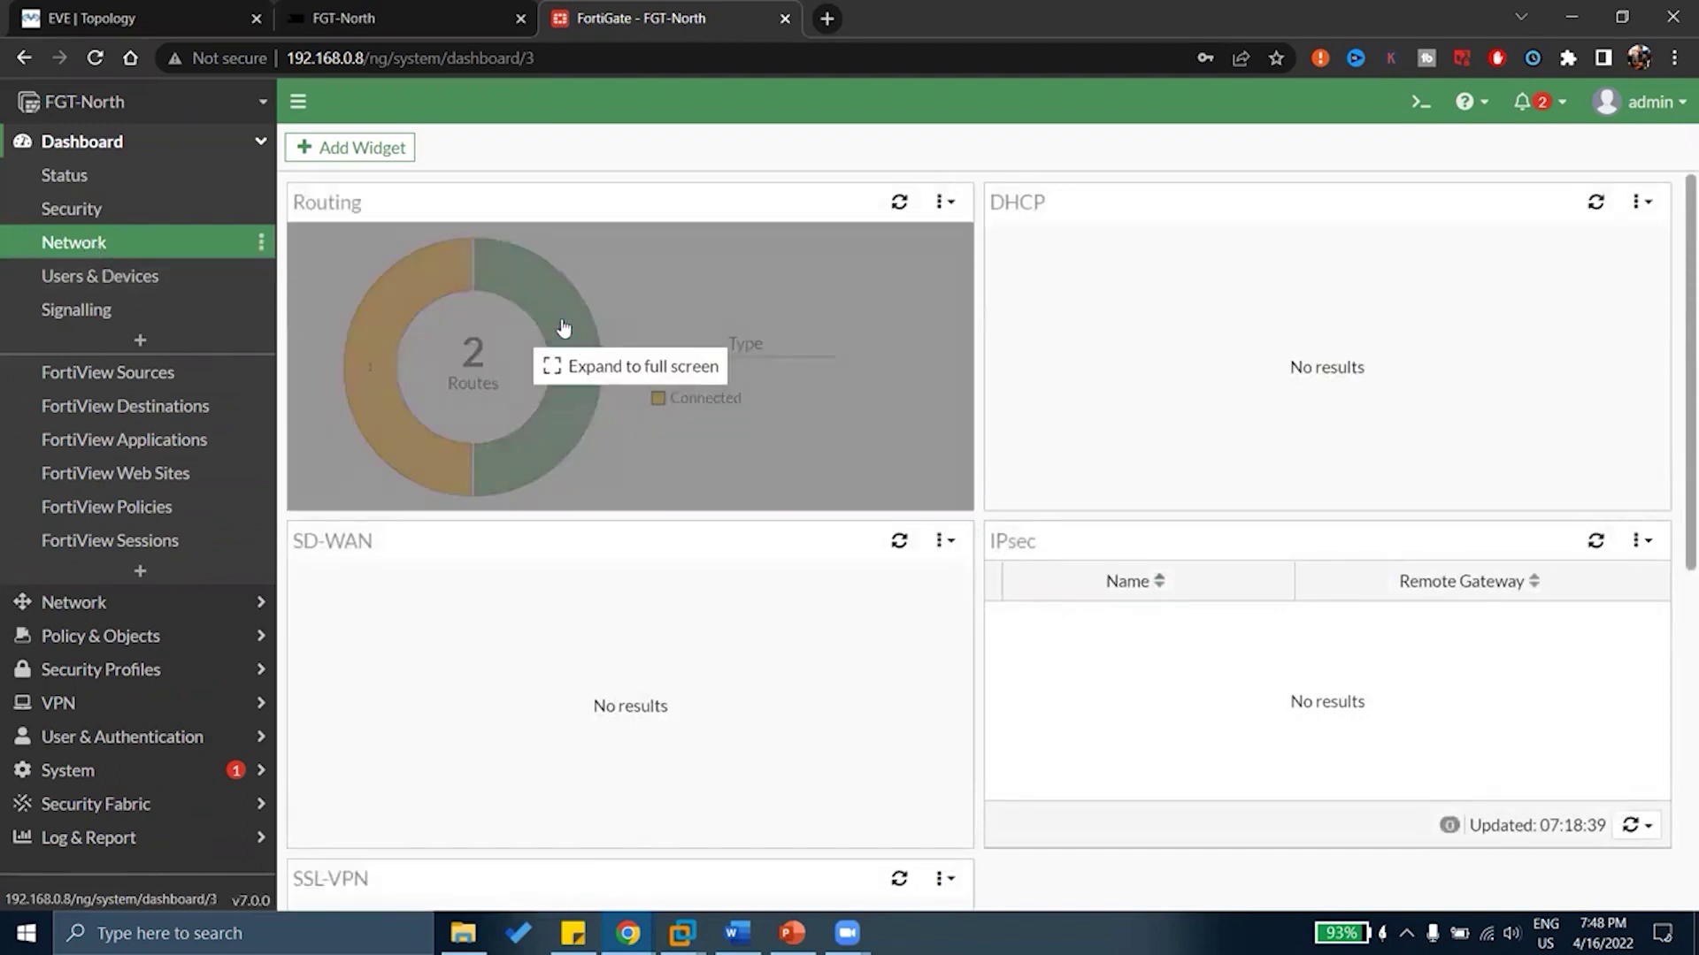
click(84, 212)
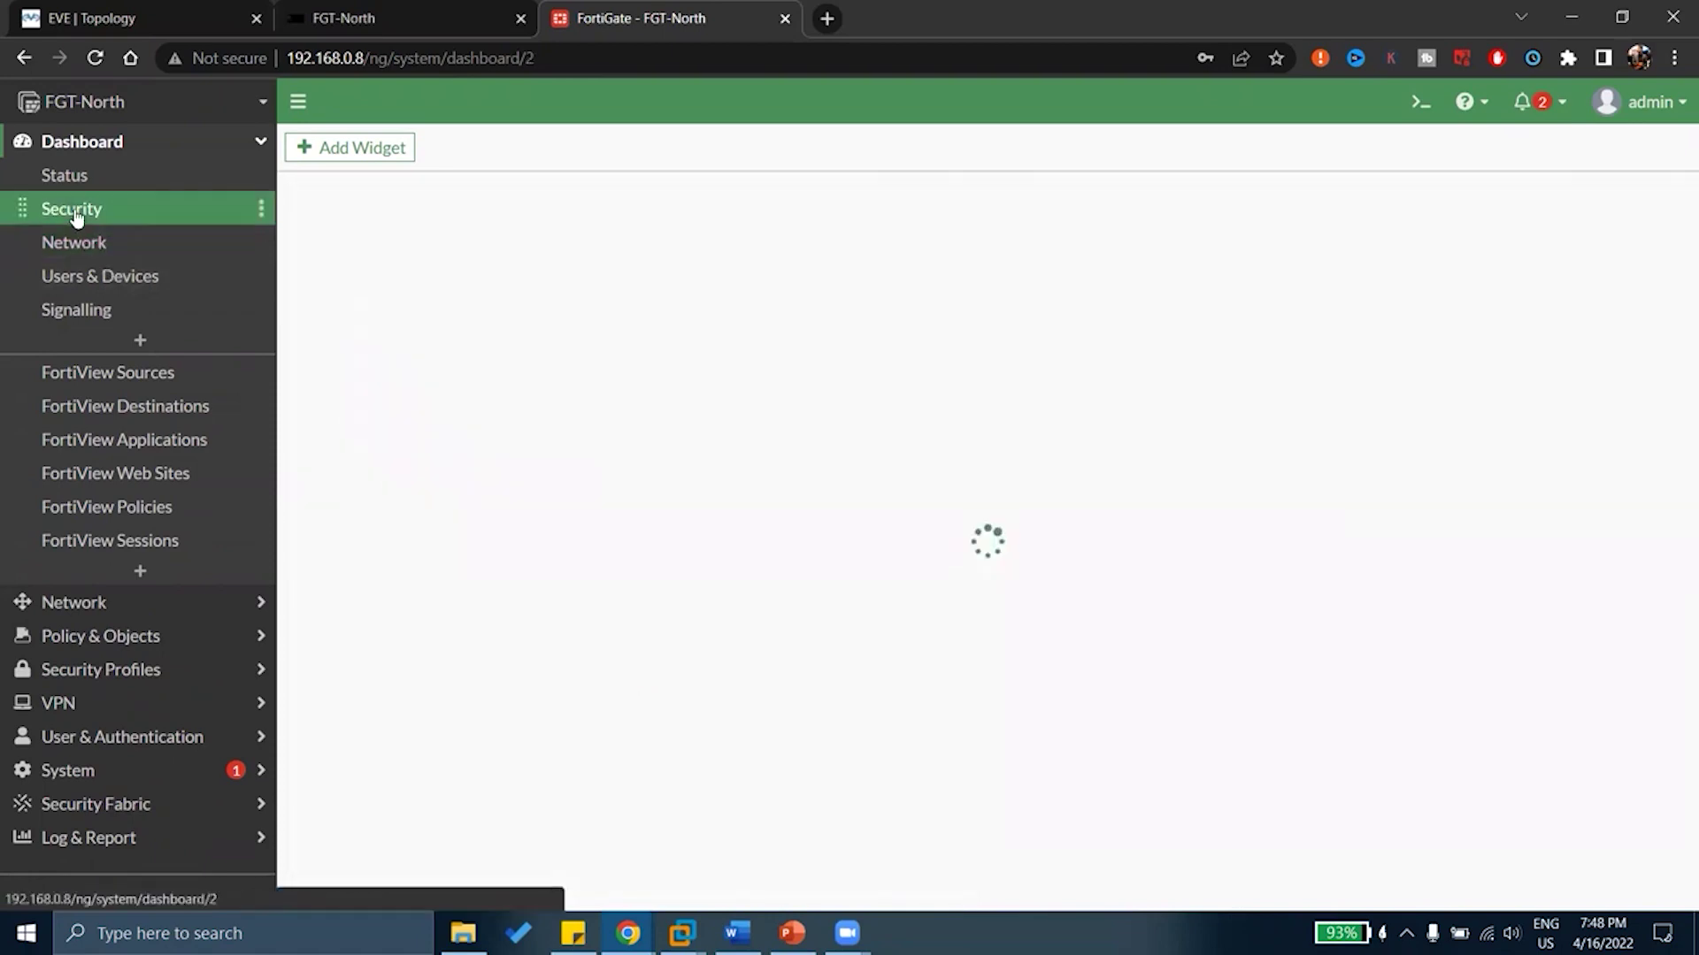
mouse_move(315, 368)
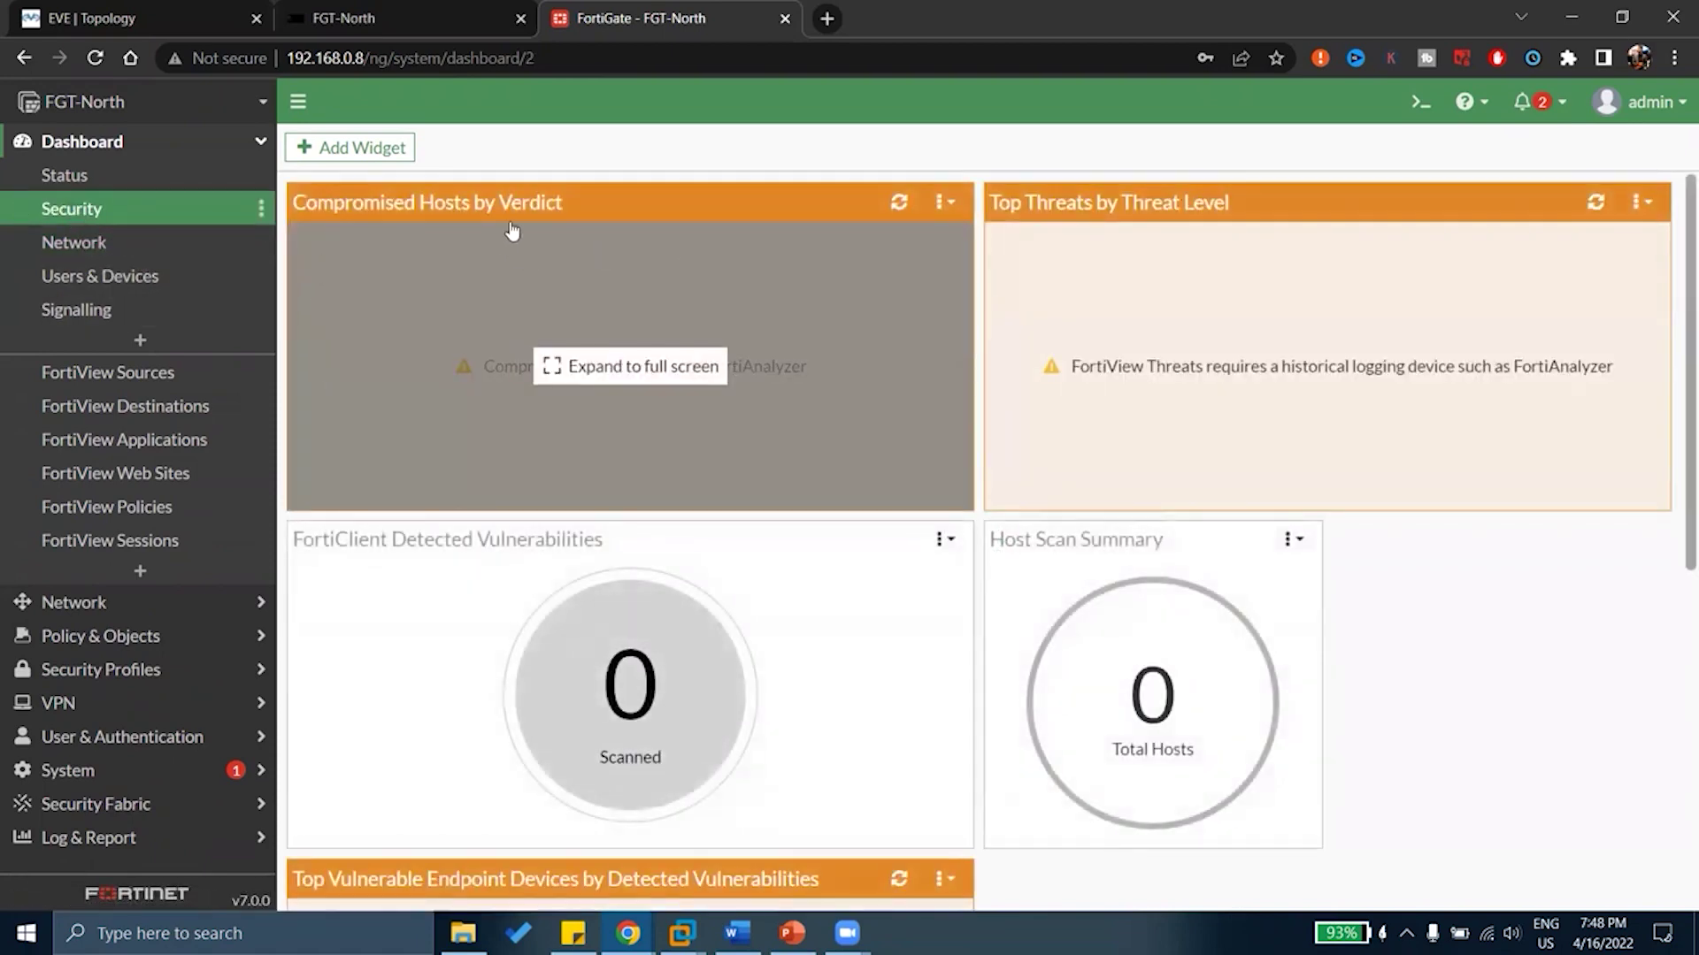
mouse_move(456, 582)
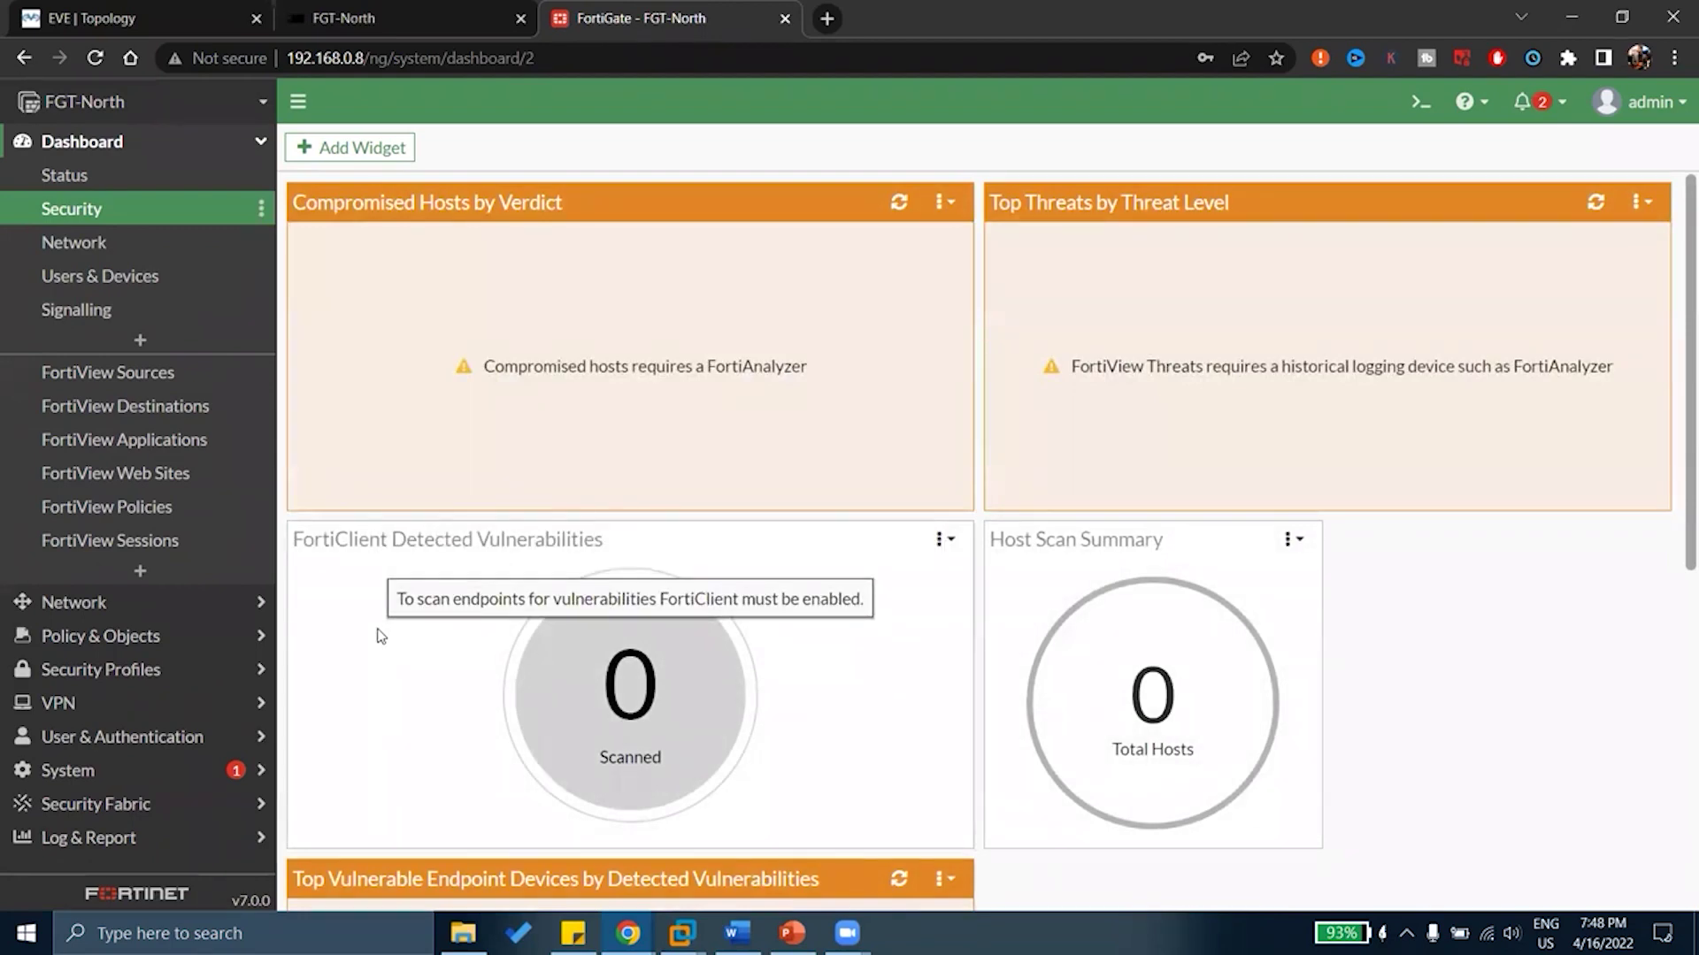
scroll(1172, 592, down, 3)
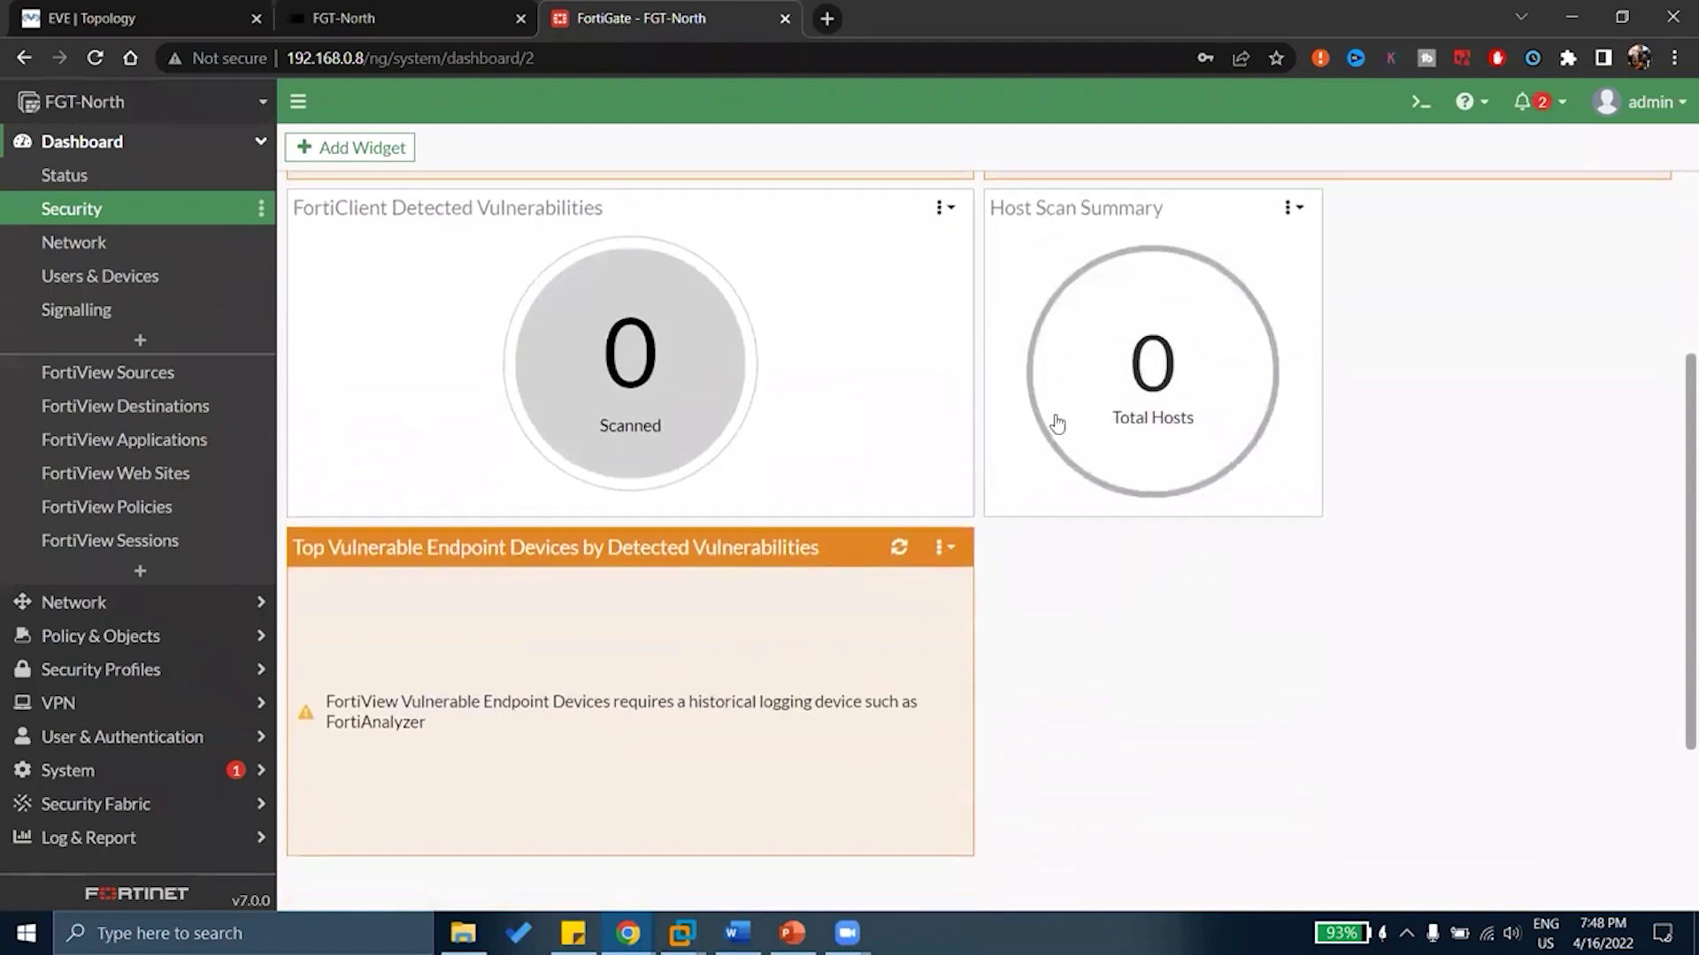
mouse_move(800, 622)
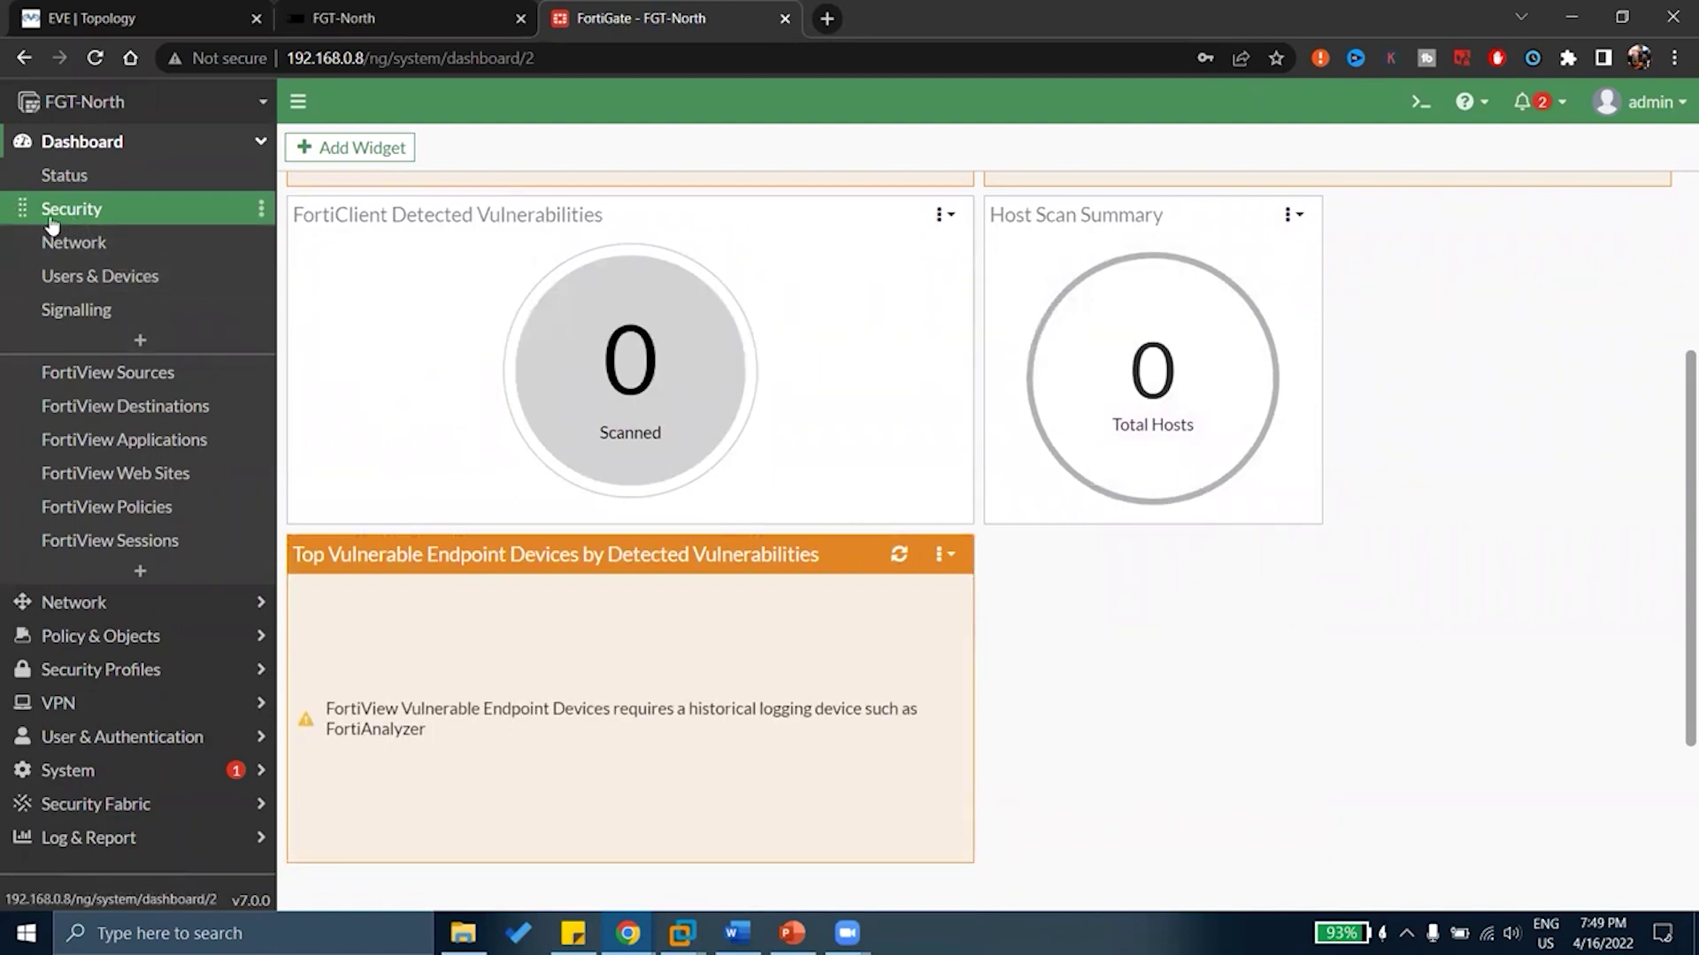
mouse_move(666, 384)
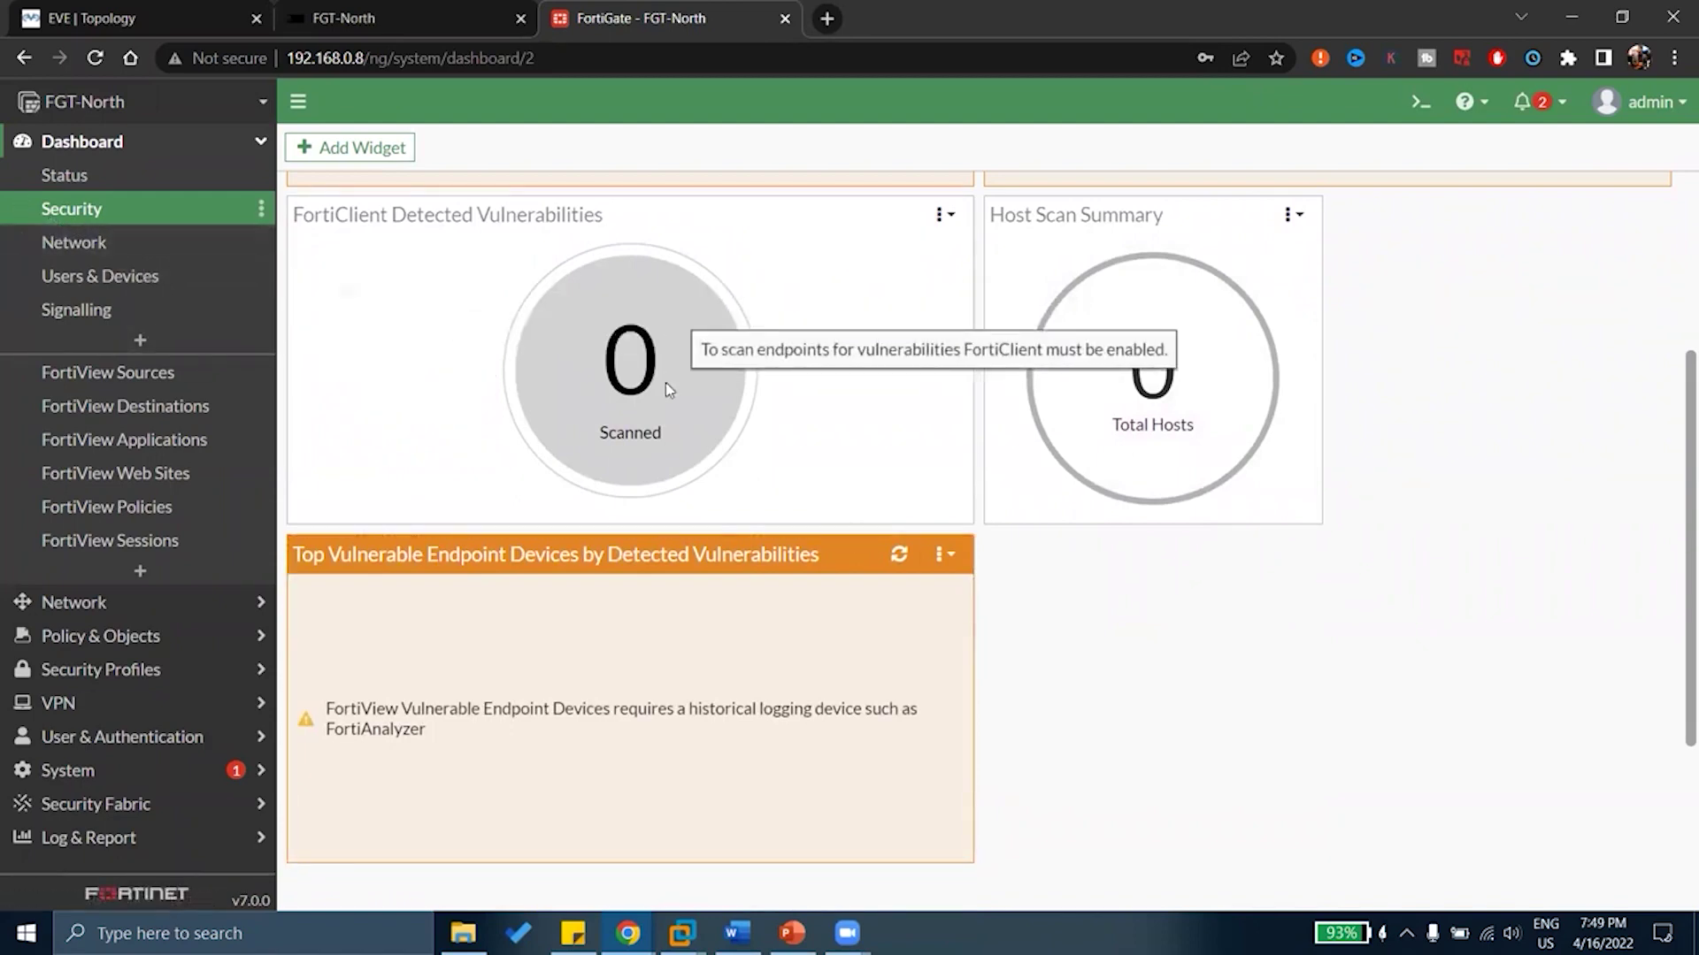
click(124, 293)
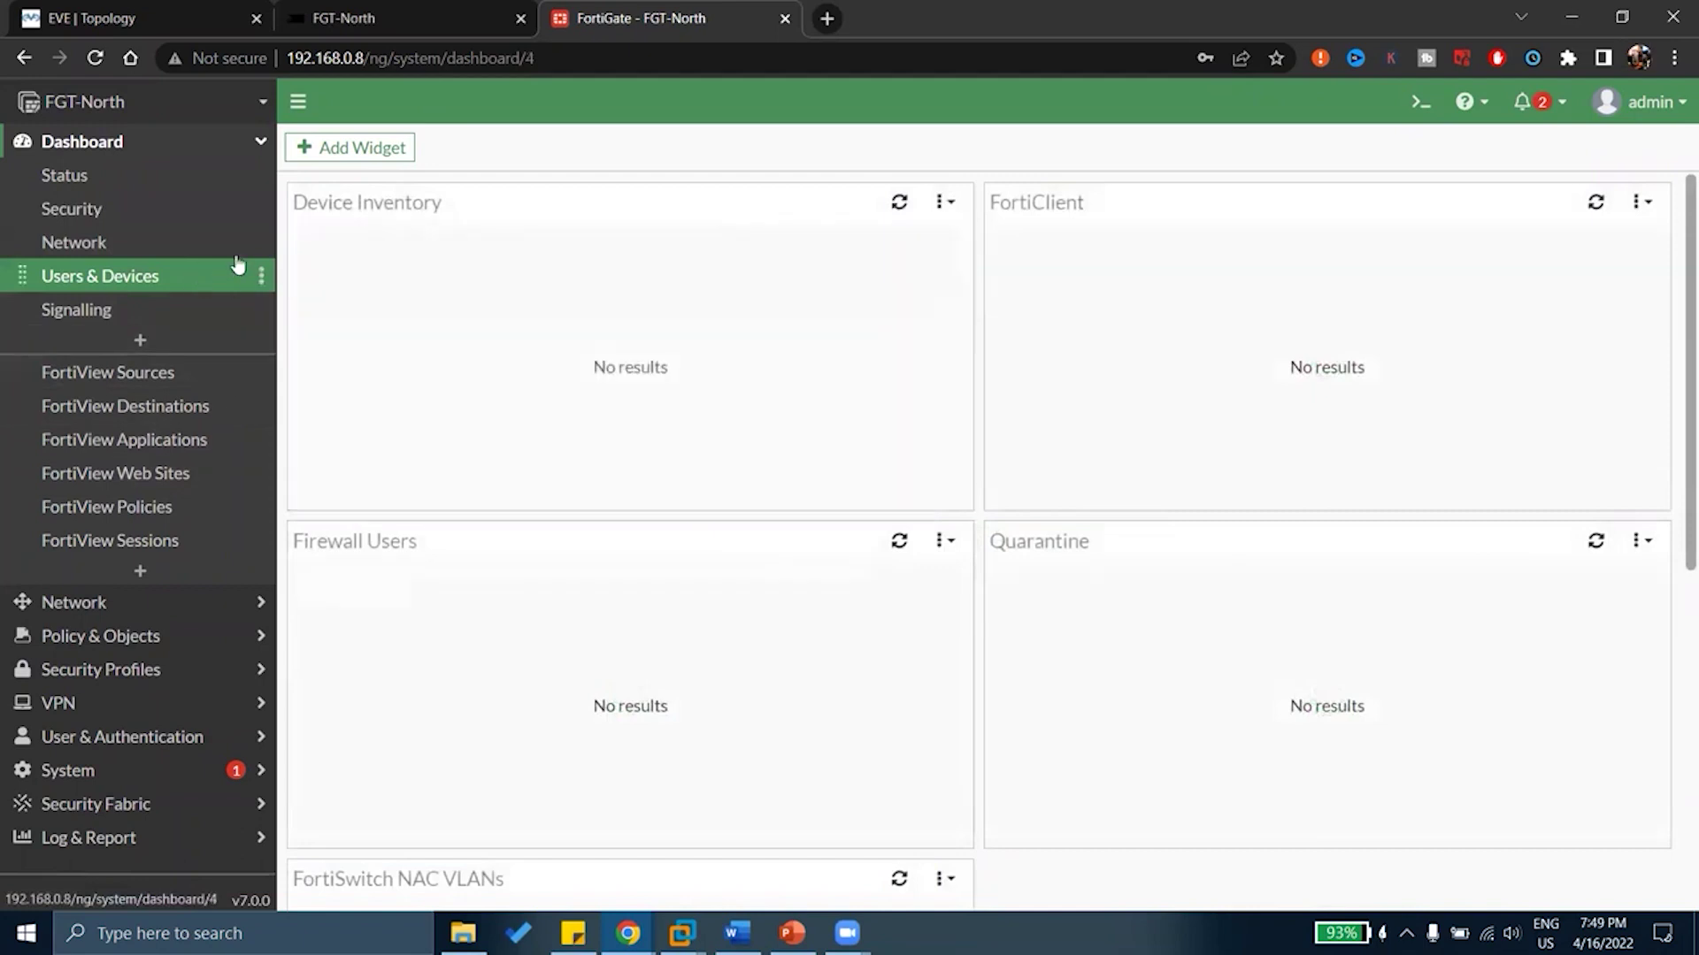
mouse_move(476, 358)
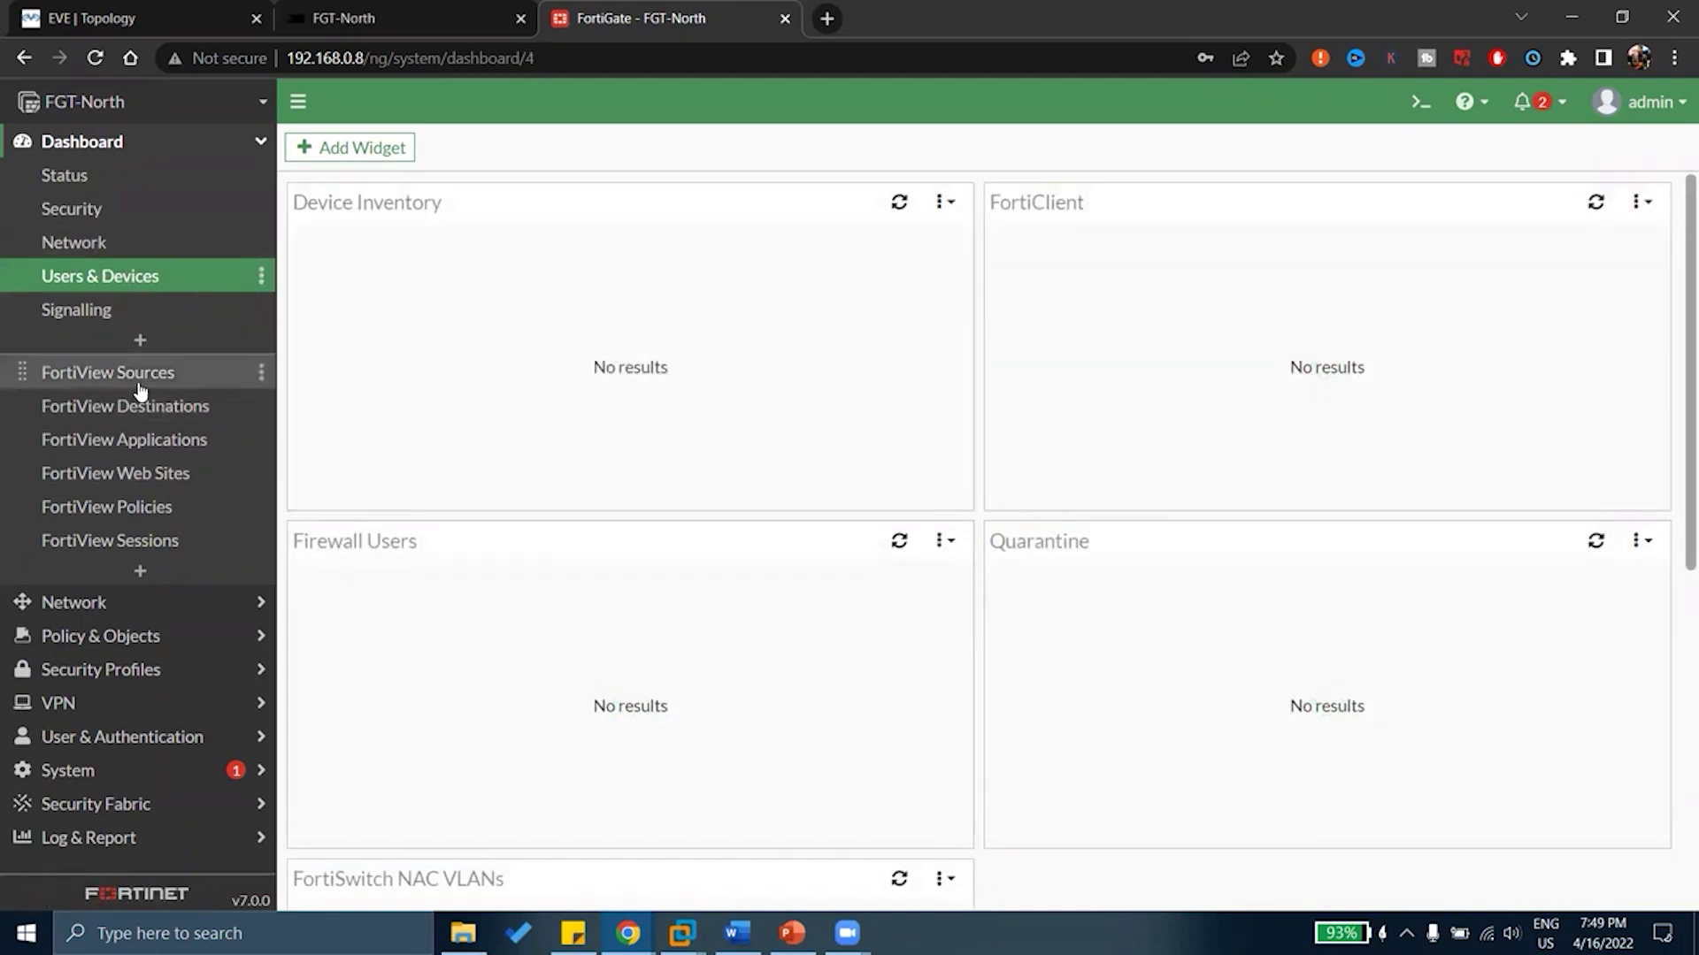
Open the FortiView Sources monitor and look over its time period options
click(139, 389)
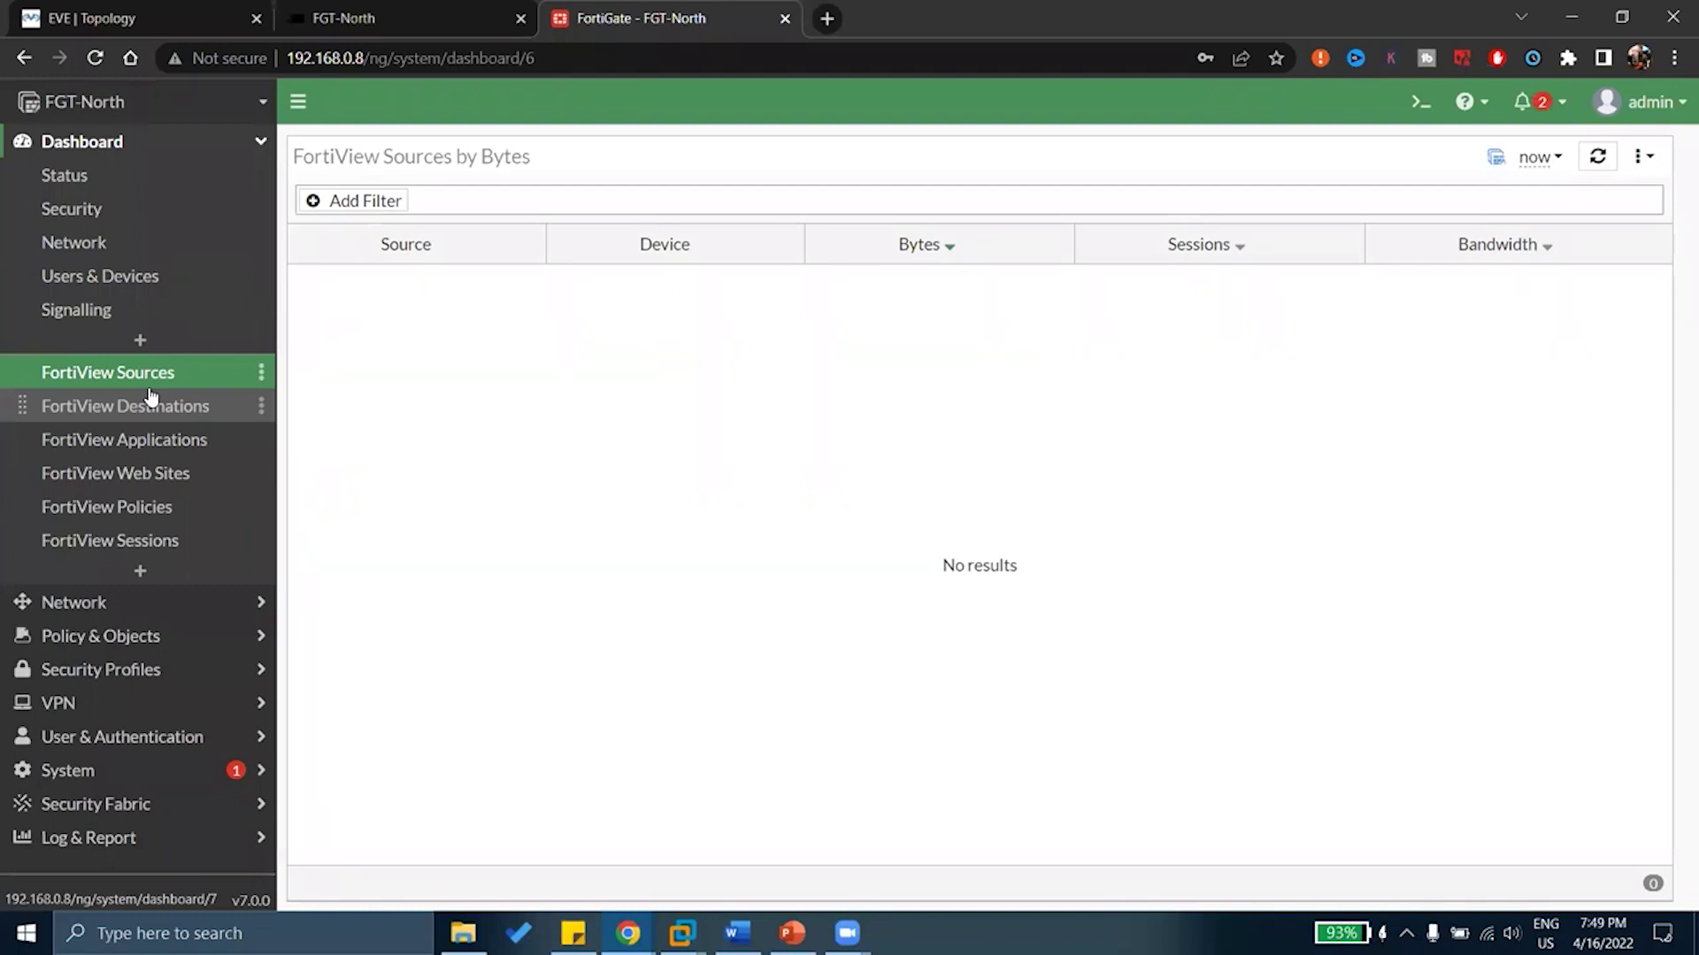
click(1557, 160)
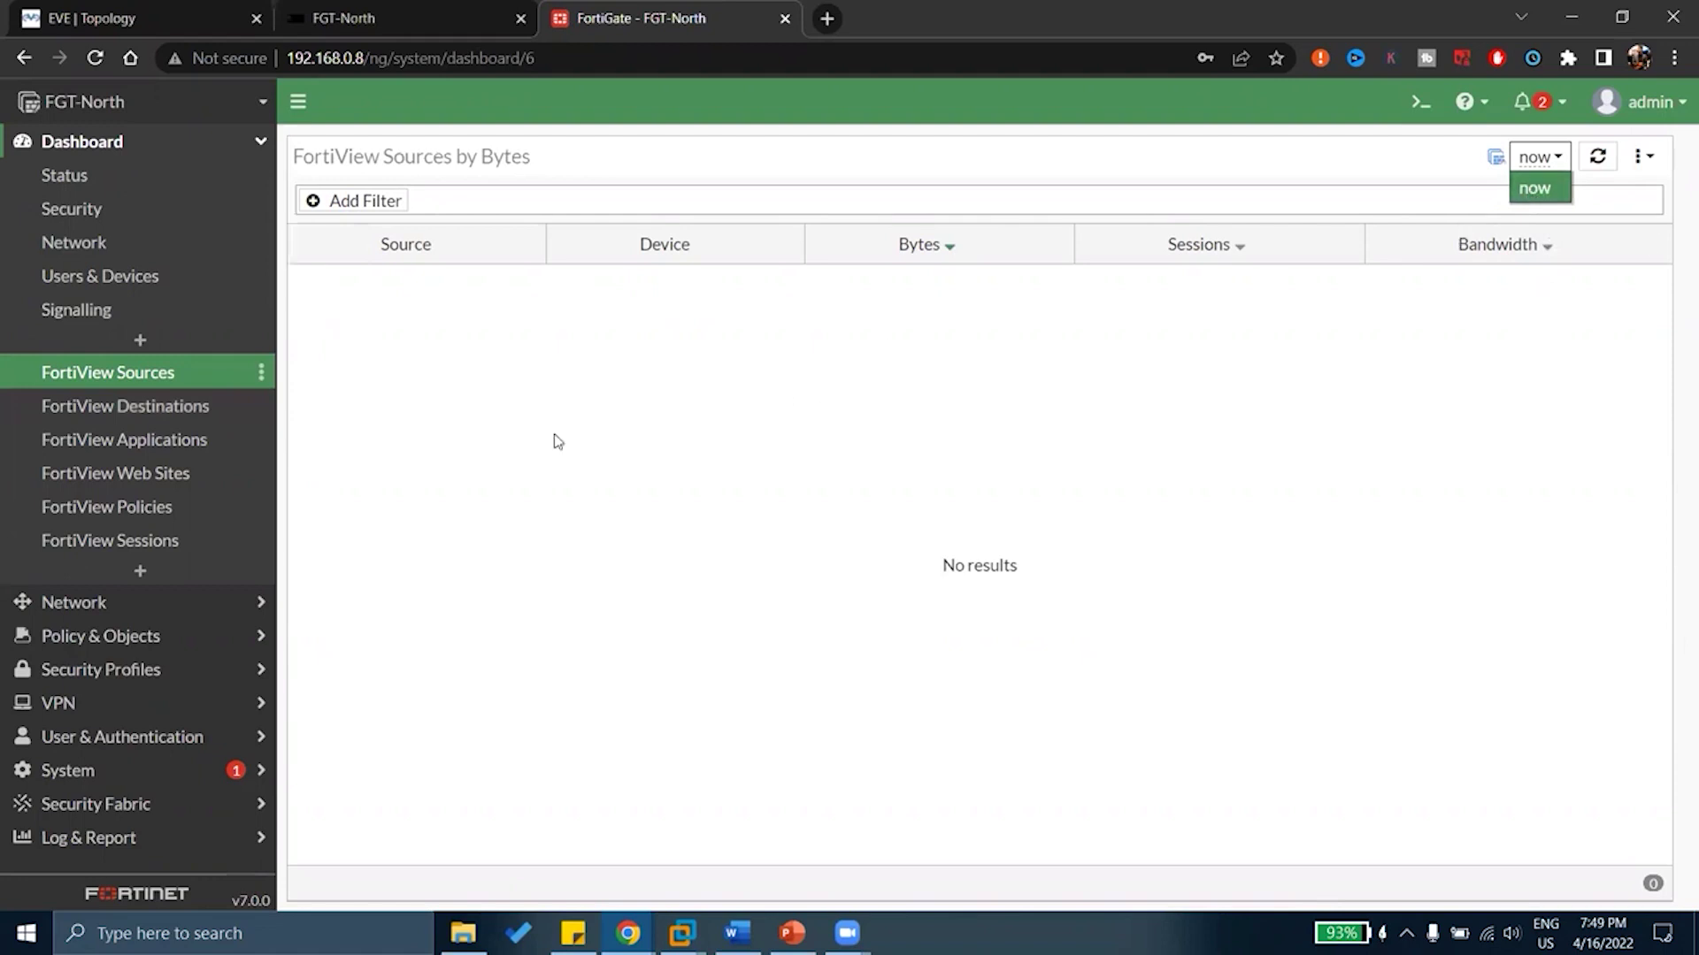
click(511, 445)
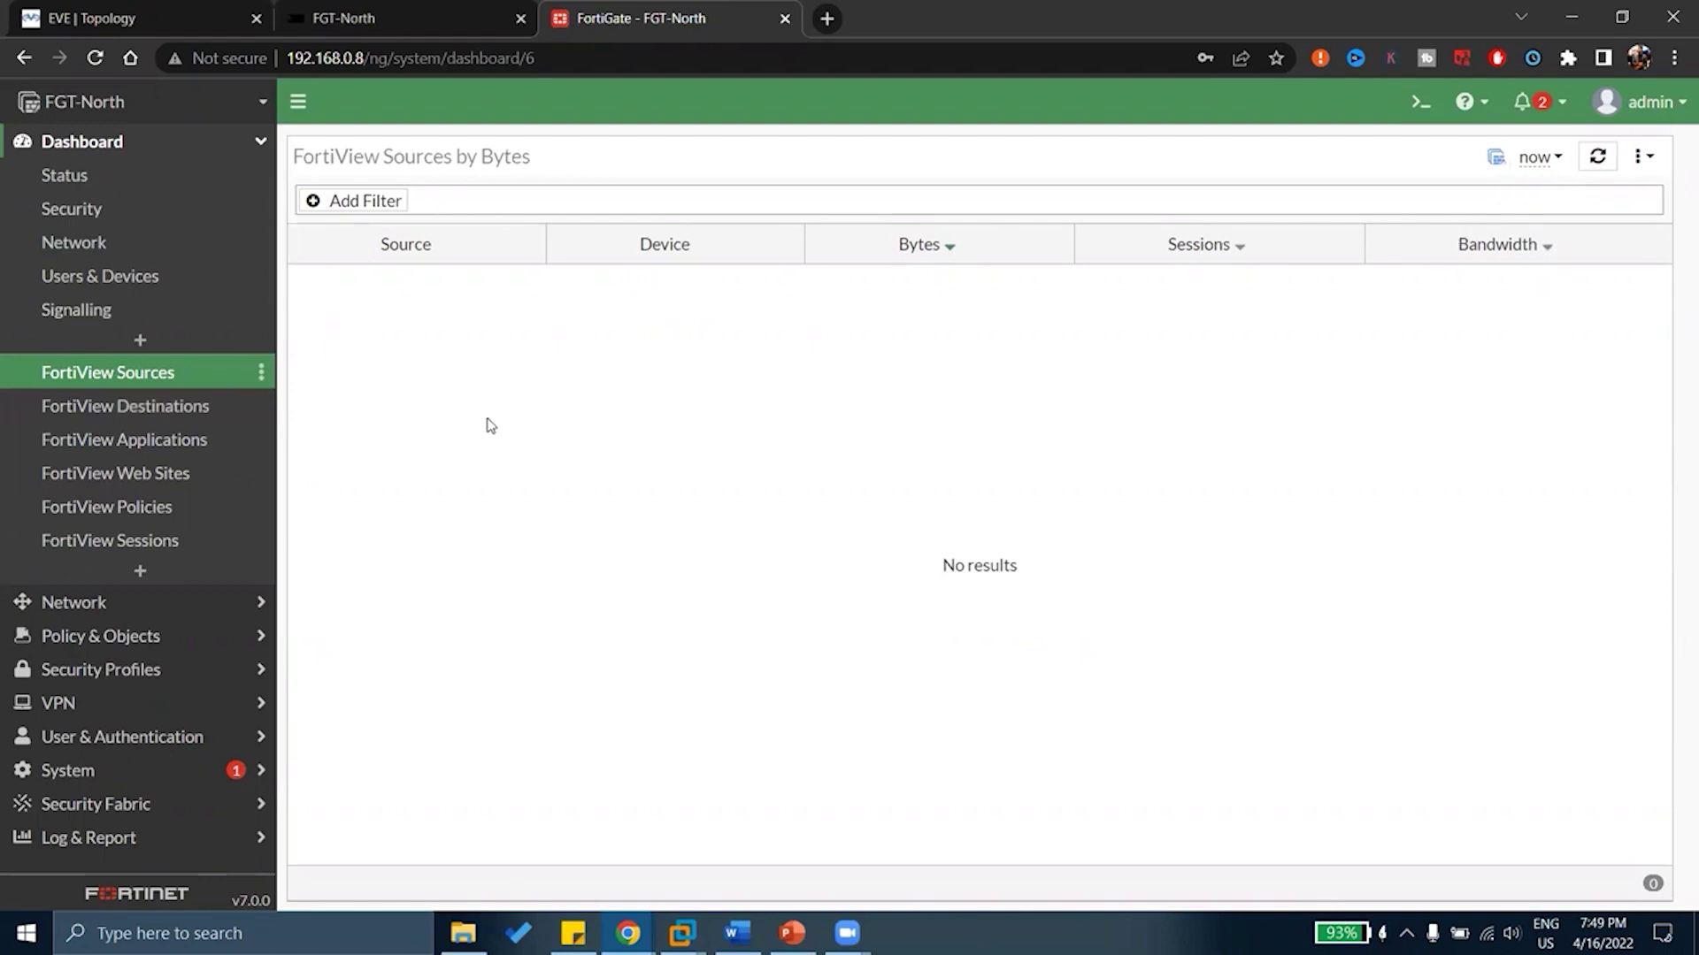
Go to Network > Interfaces, glance at the FGT-North console, and return to the web GUI
click(83, 602)
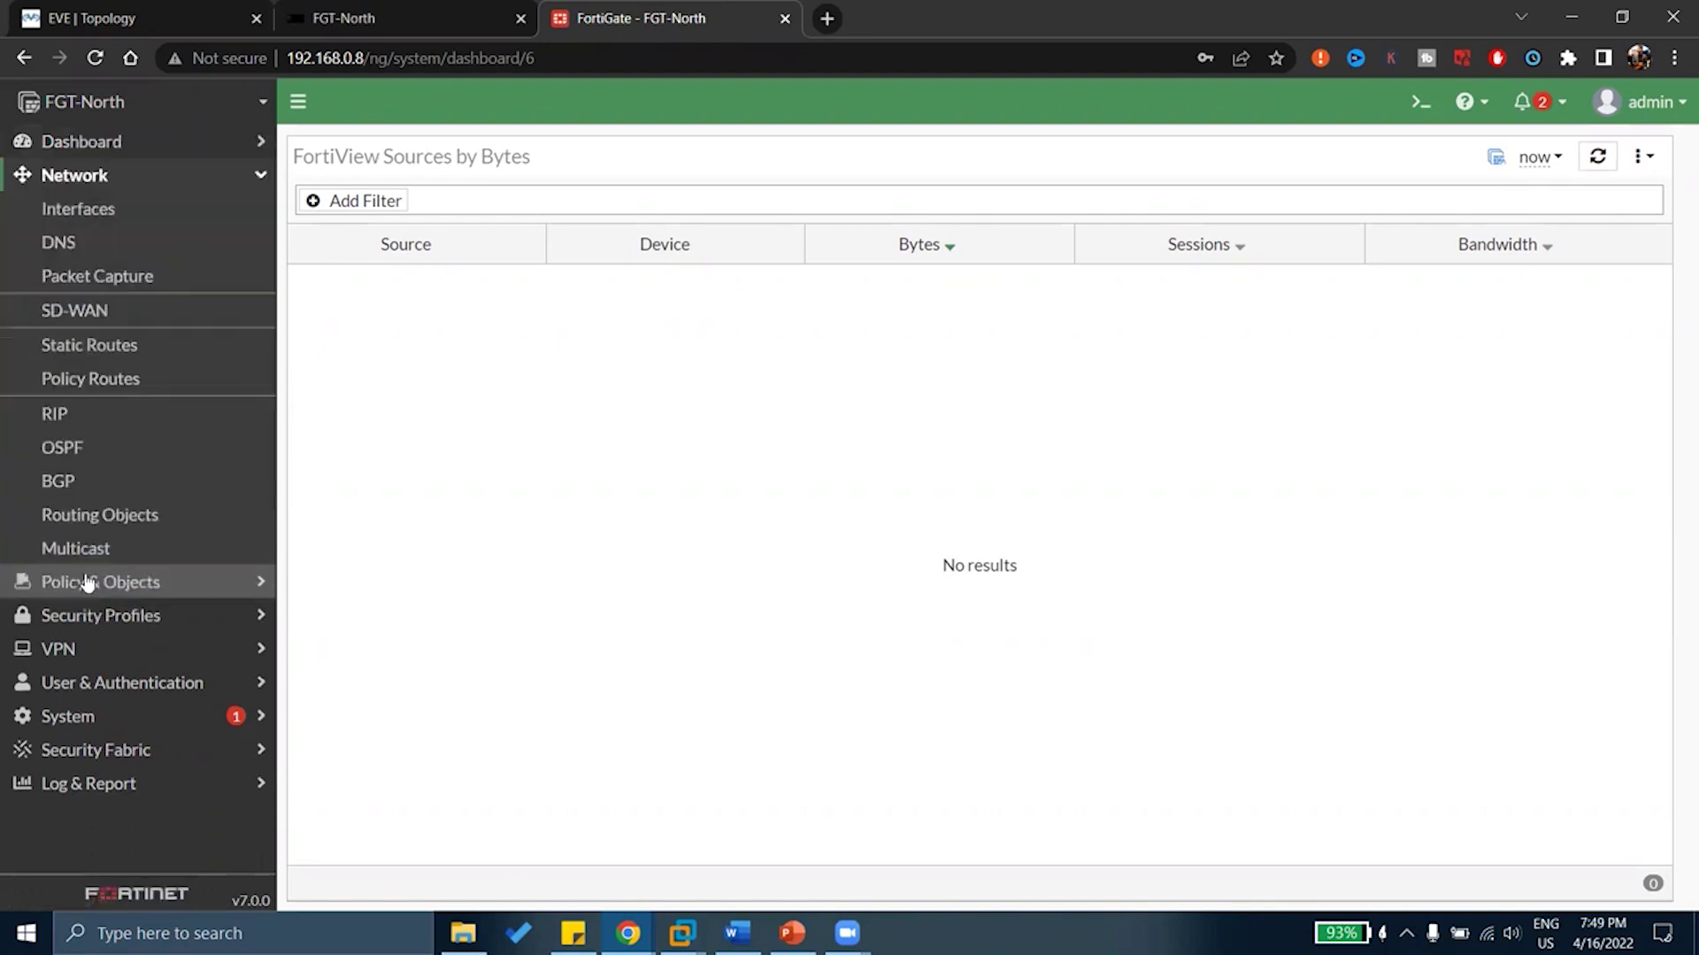
click(85, 215)
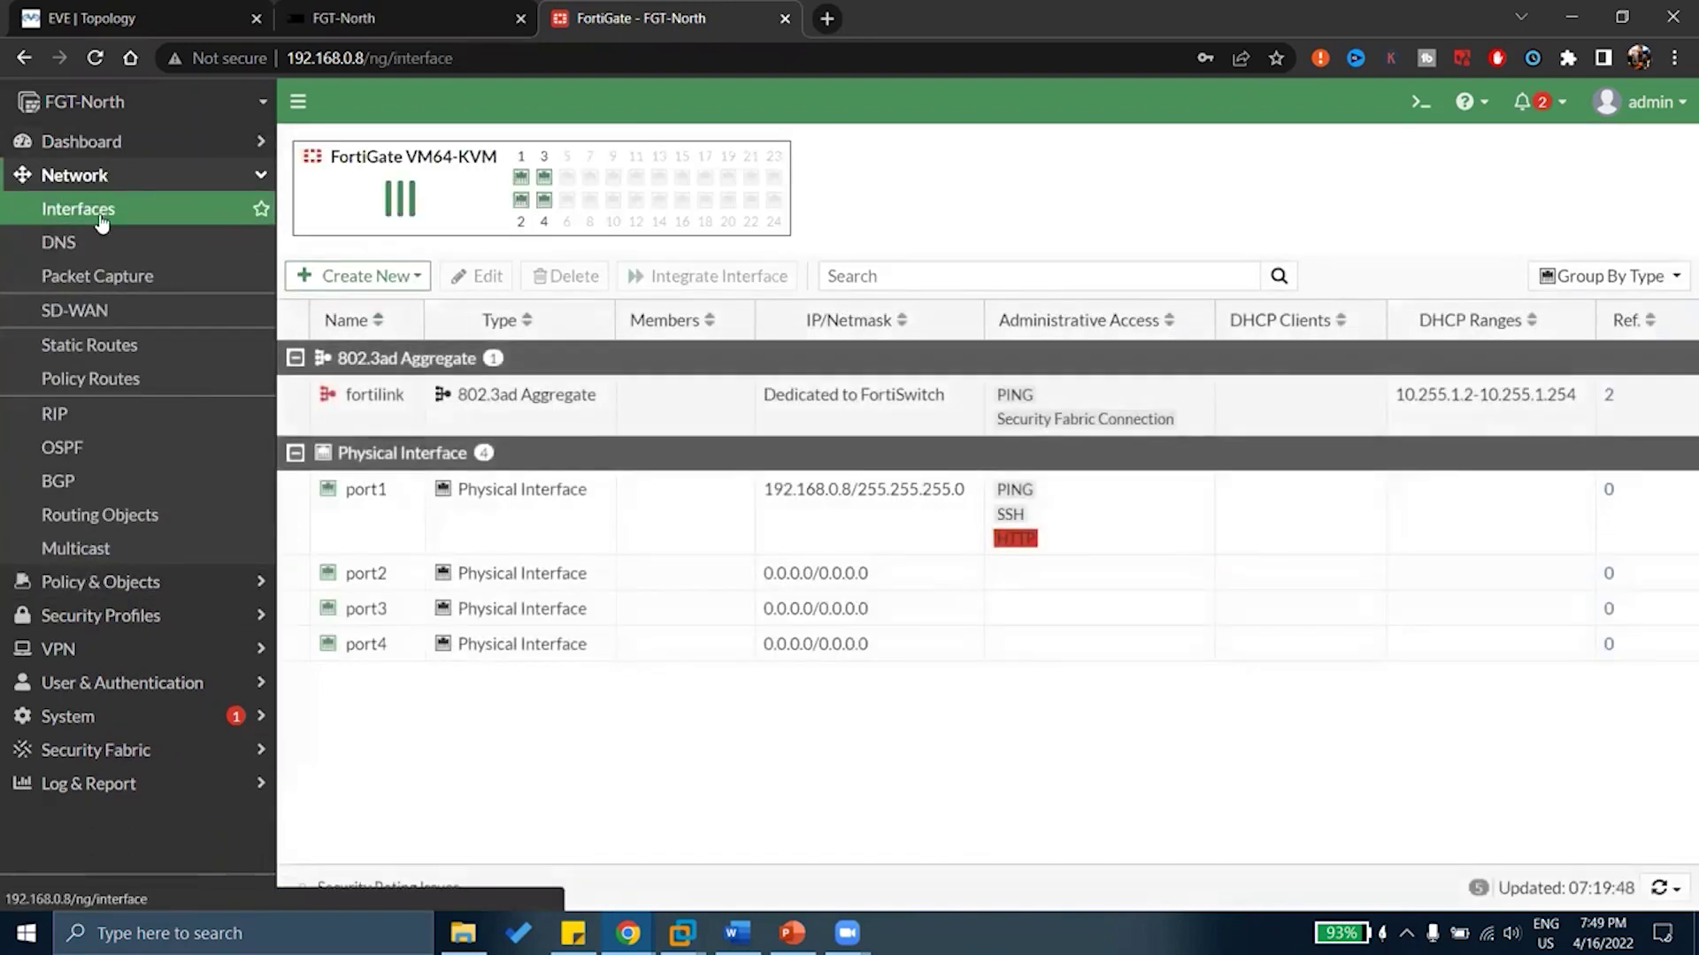
click(395, 18)
scroll(416, 390, up, 5)
scroll(417, 412, up, 10)
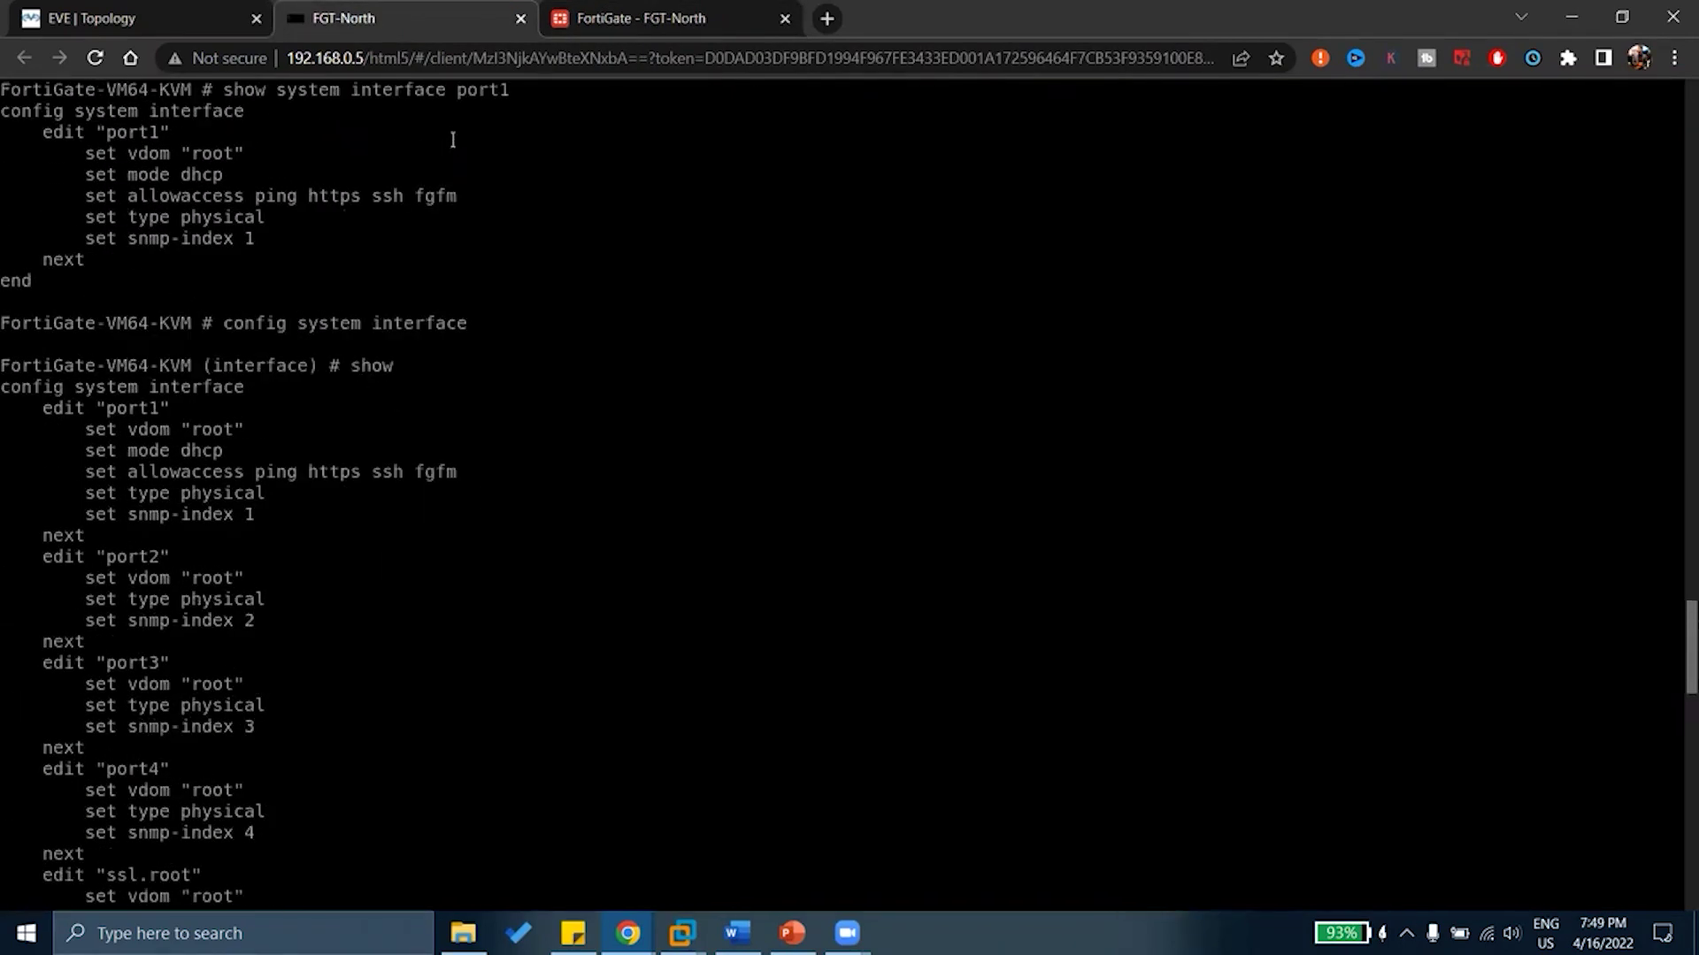
click(591, 18)
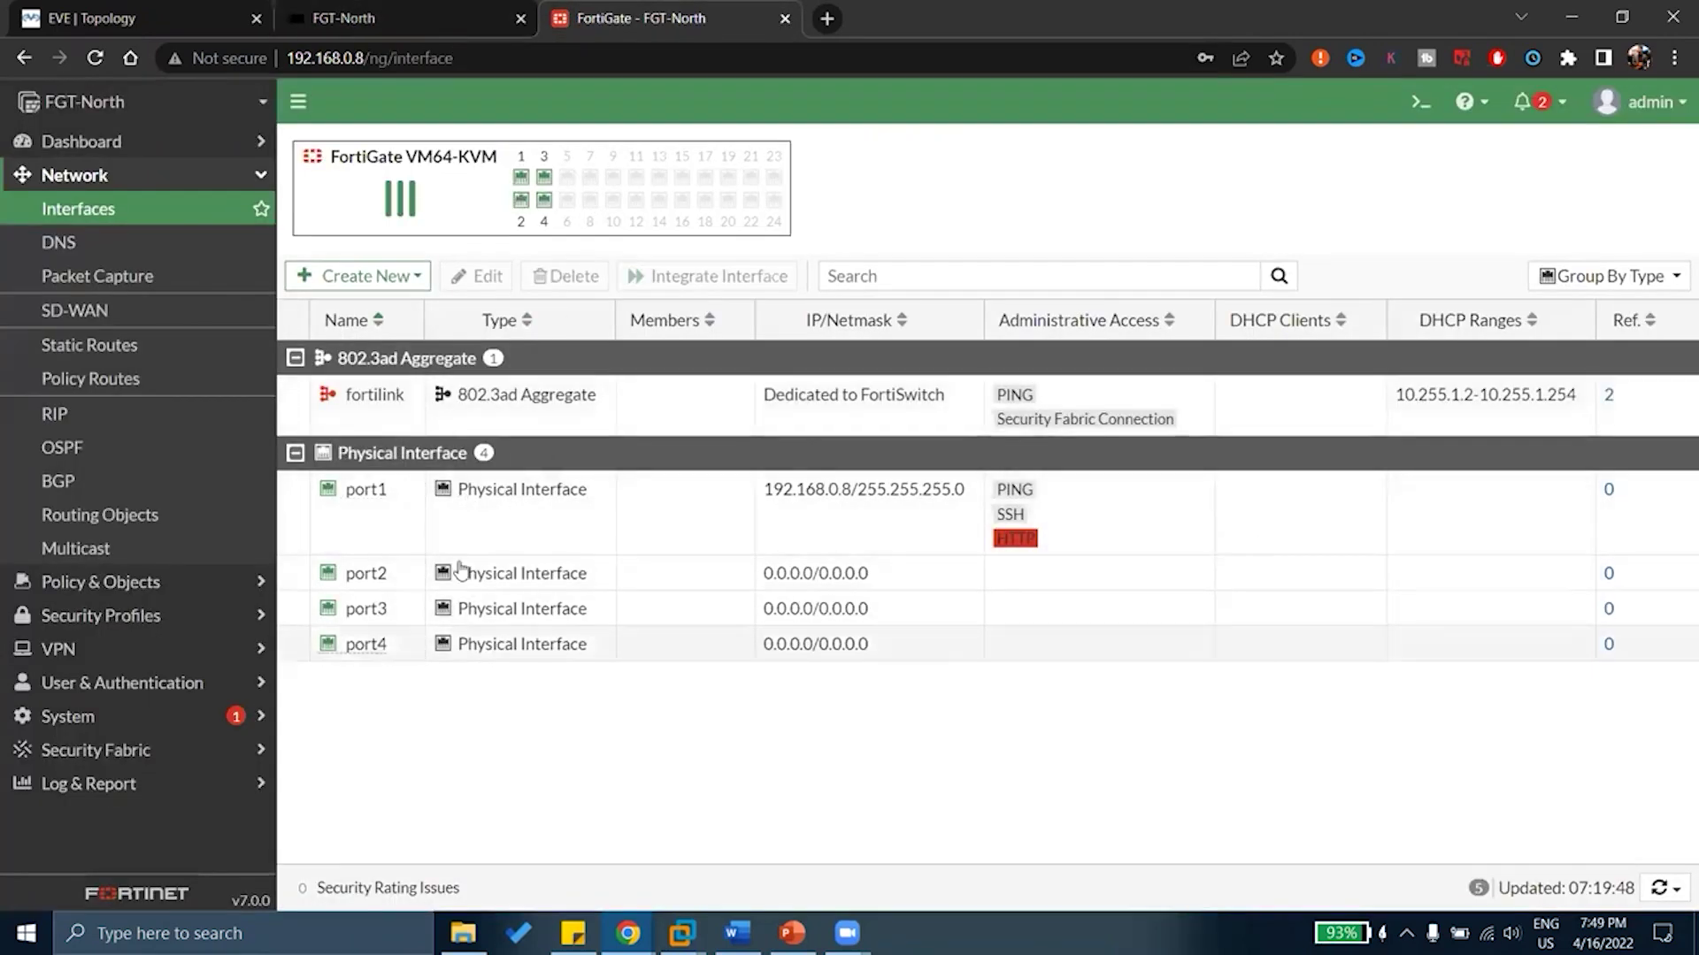
Compare port1, port2 and port3 in the list, then edit port1 from its context menu
click(695, 521)
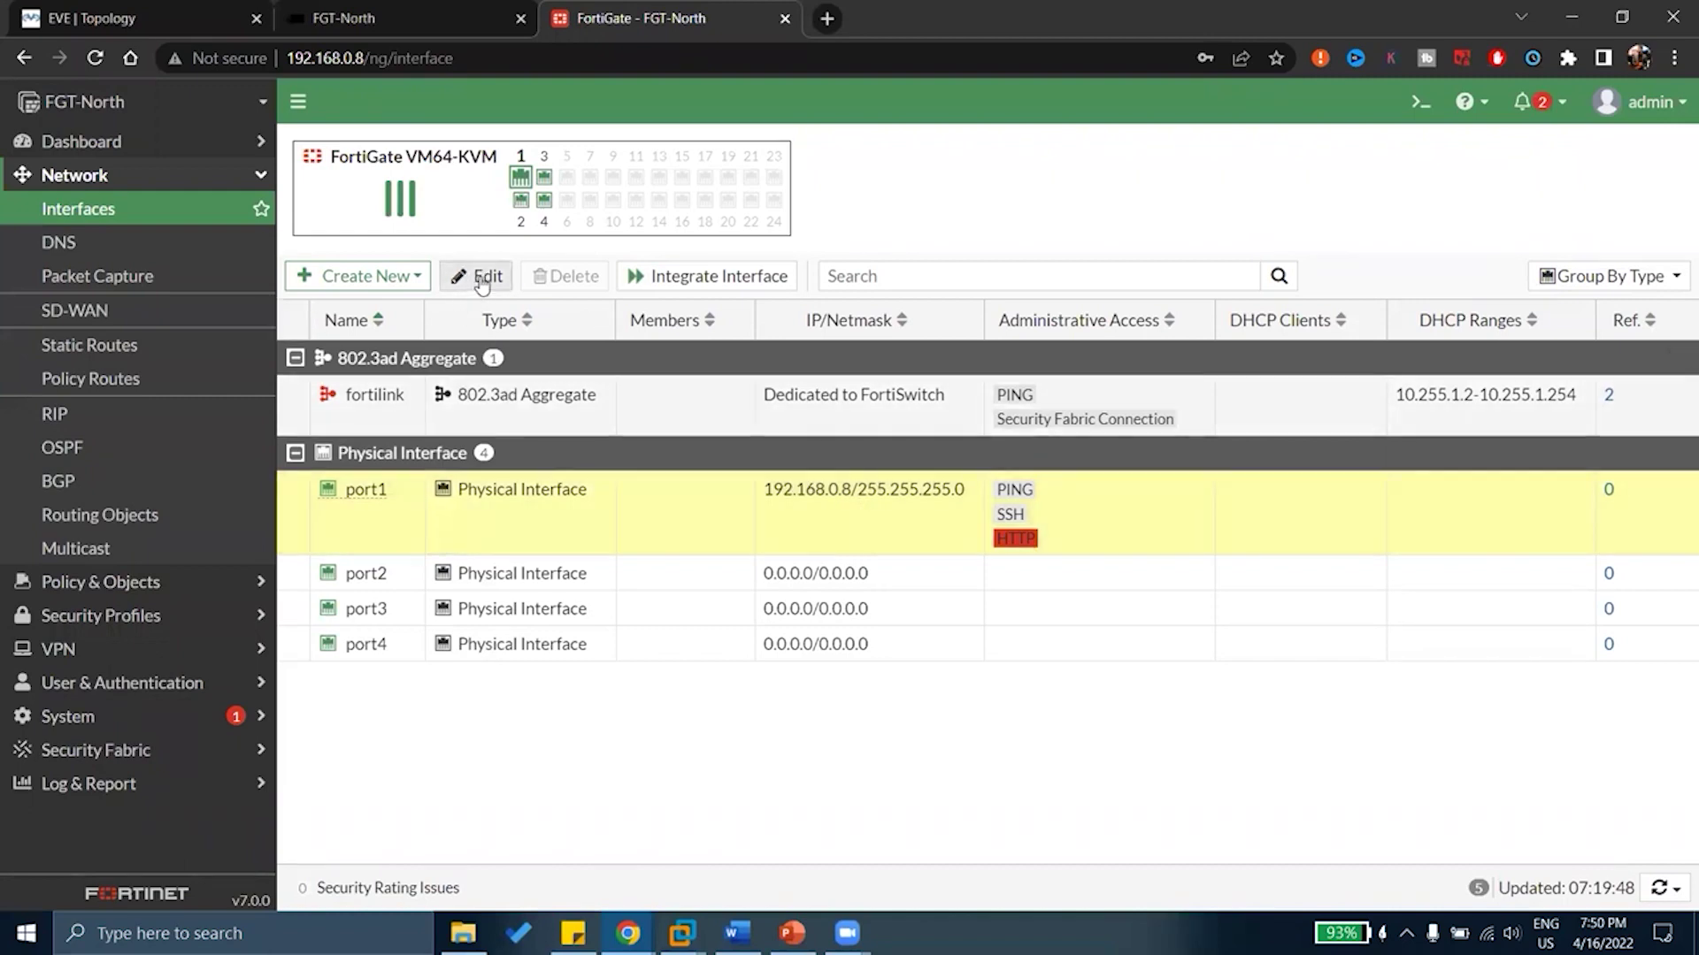
mouse_move(521, 181)
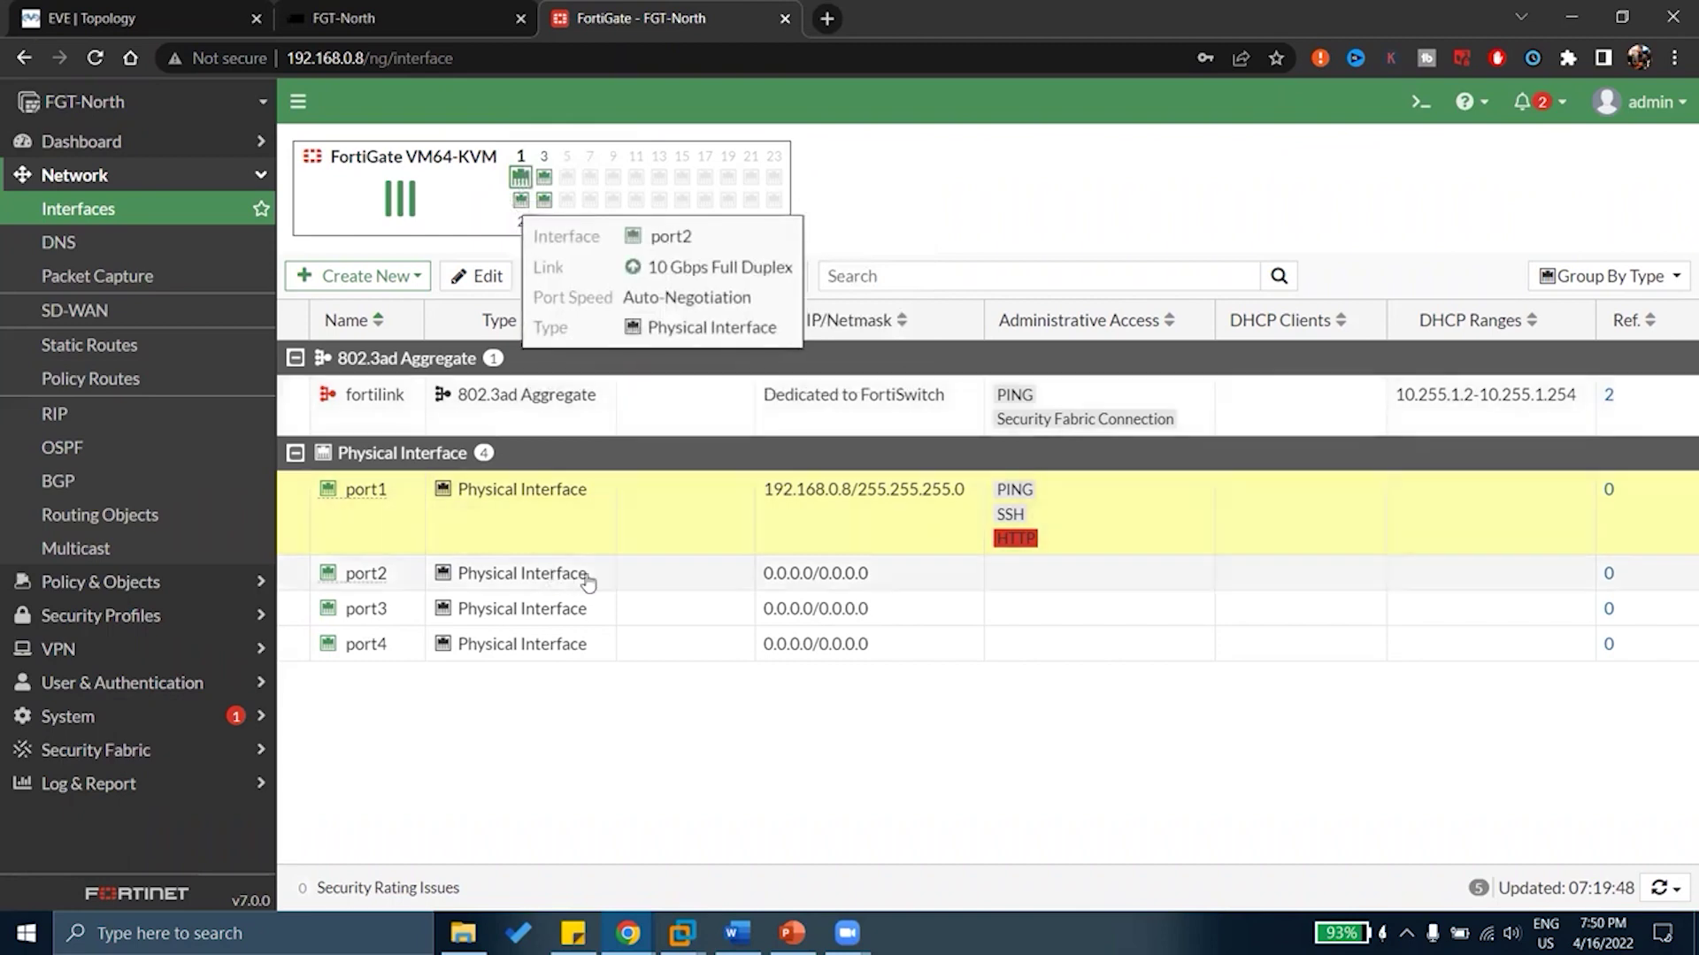
click(632, 580)
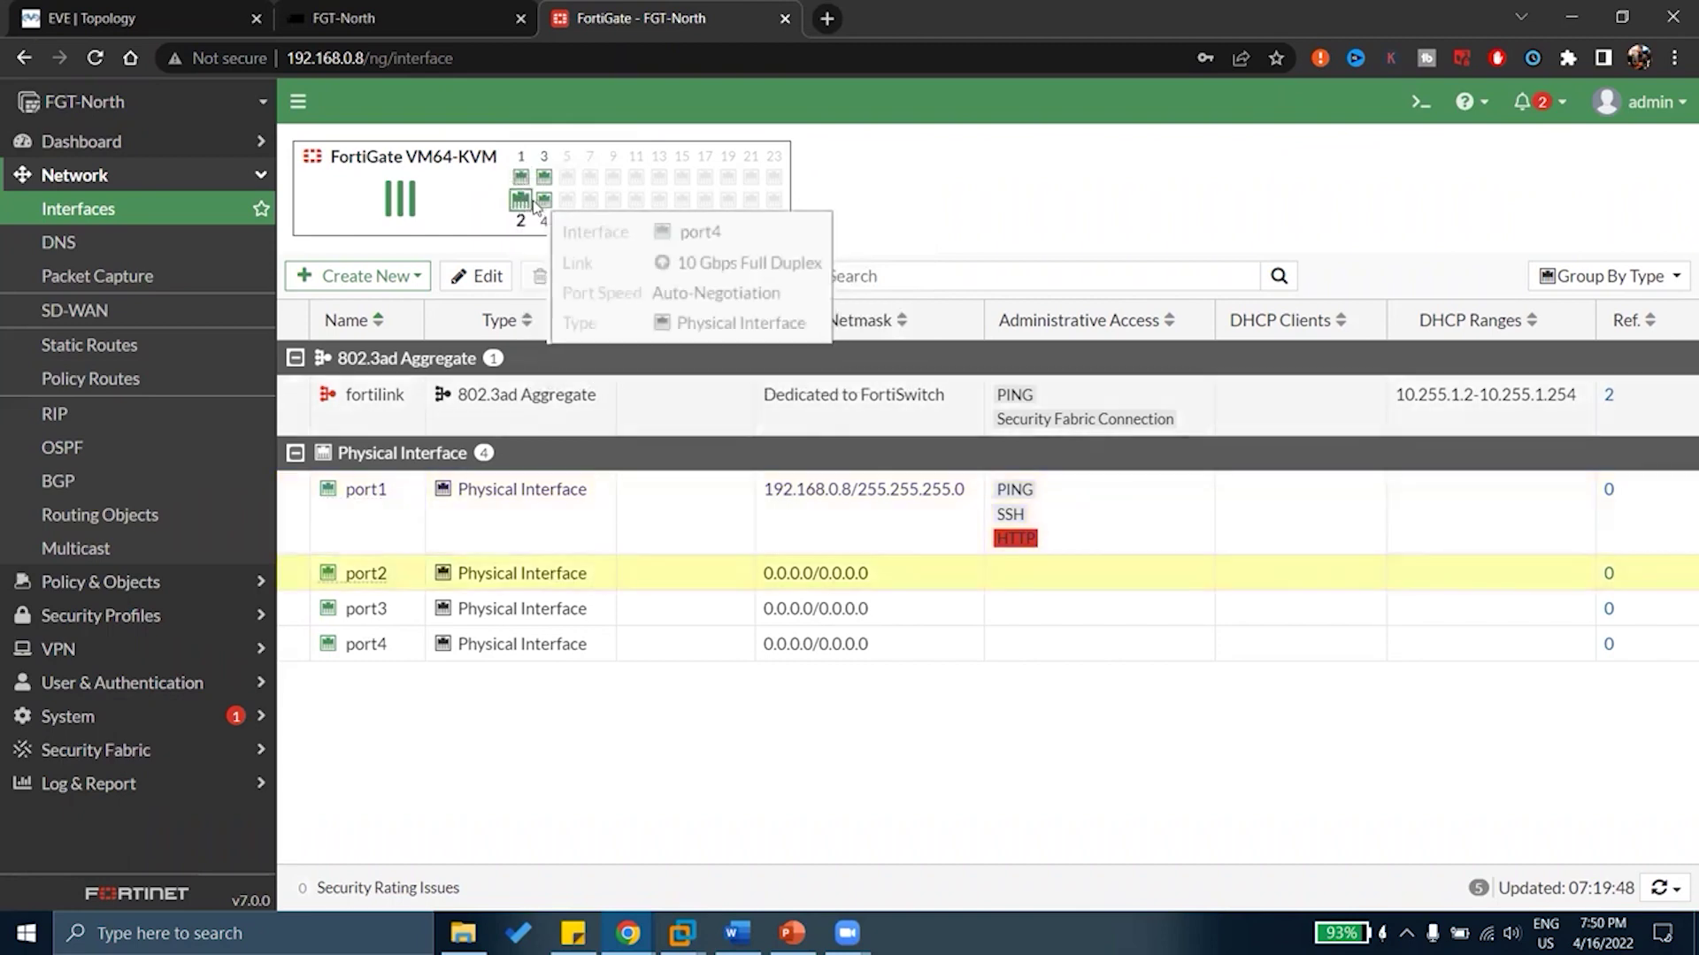
click(687, 609)
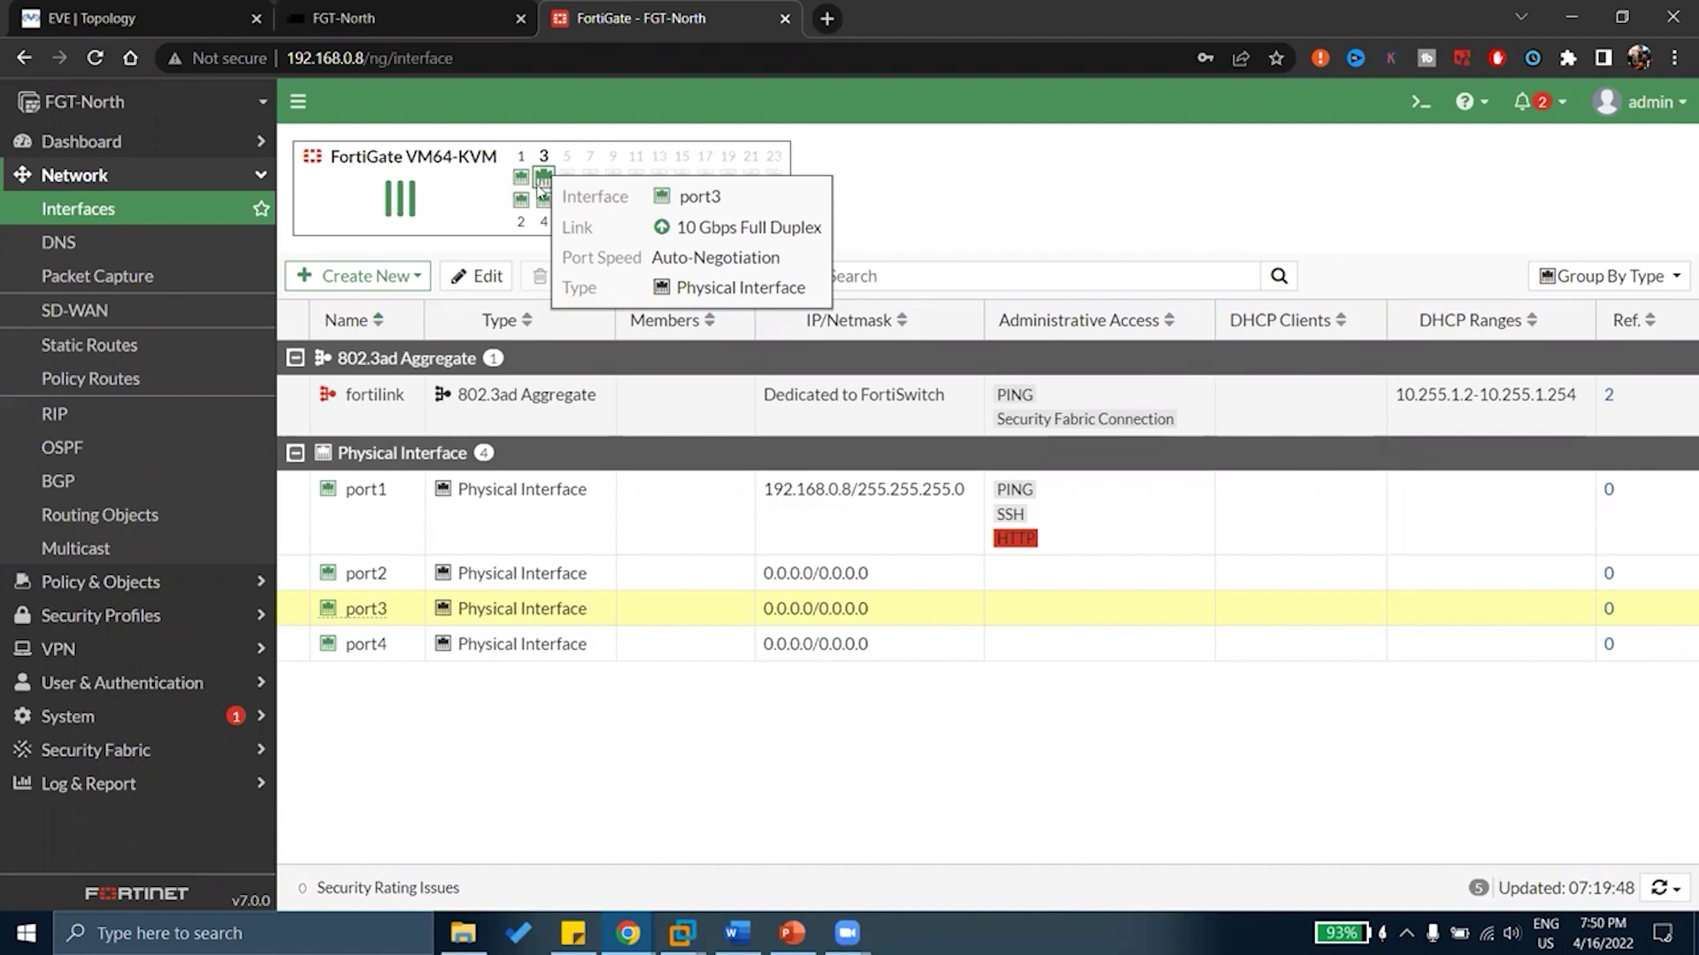
click(609, 502)
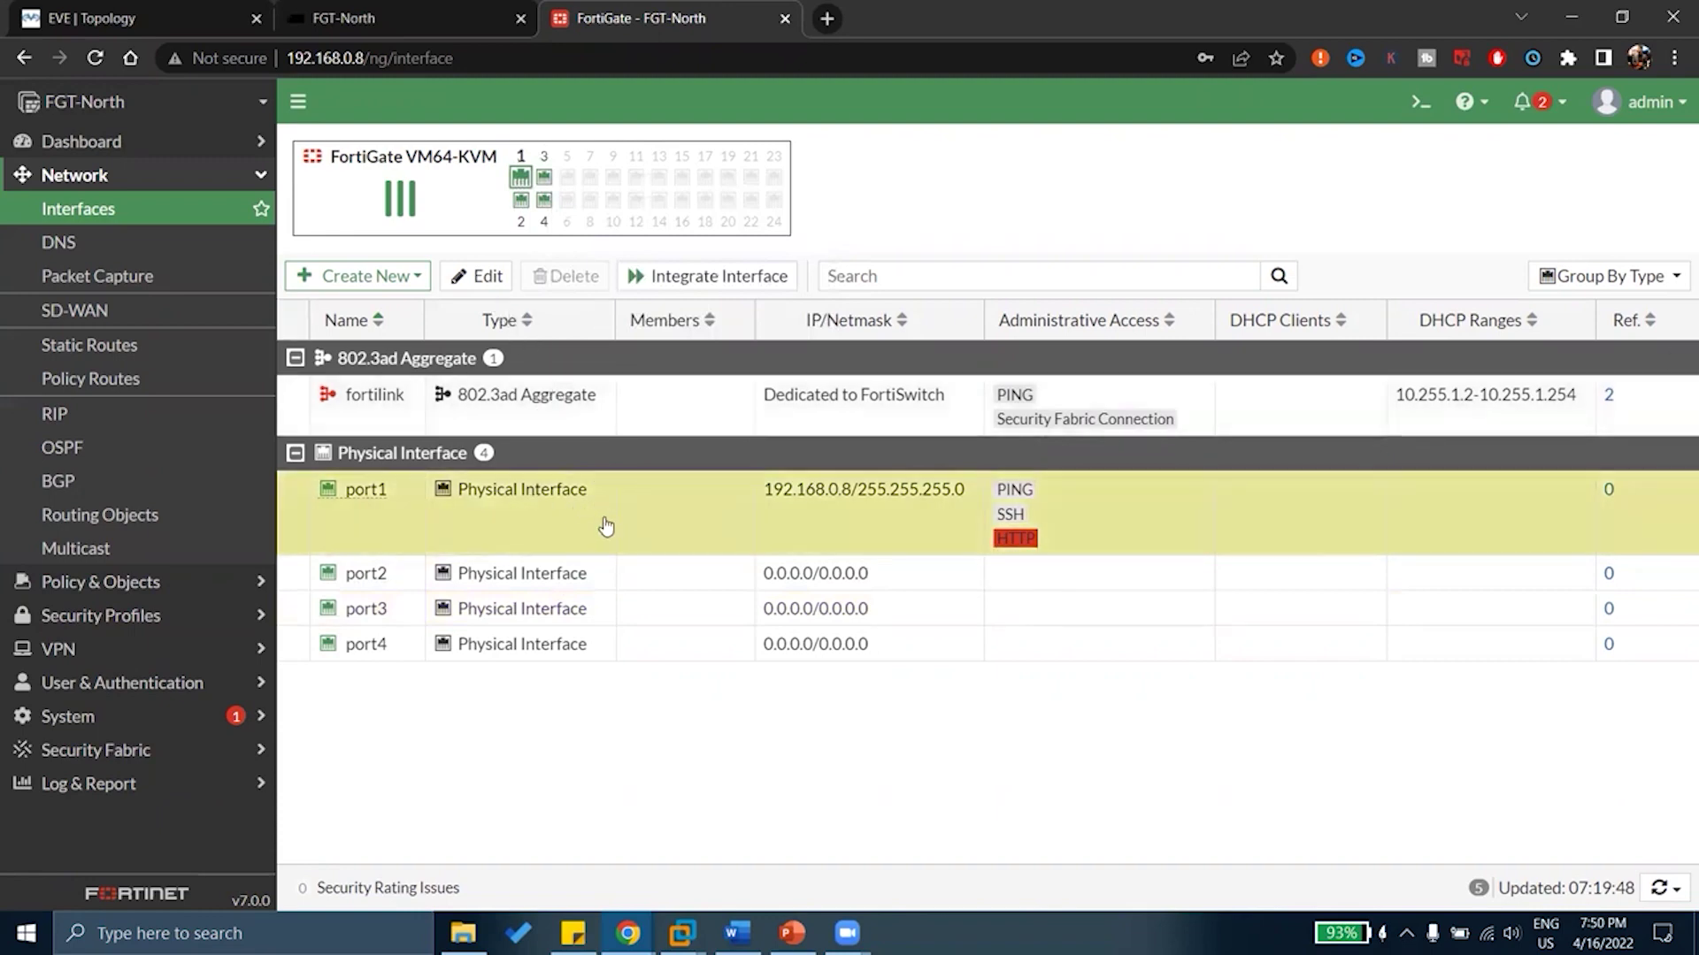
right_click(606, 527)
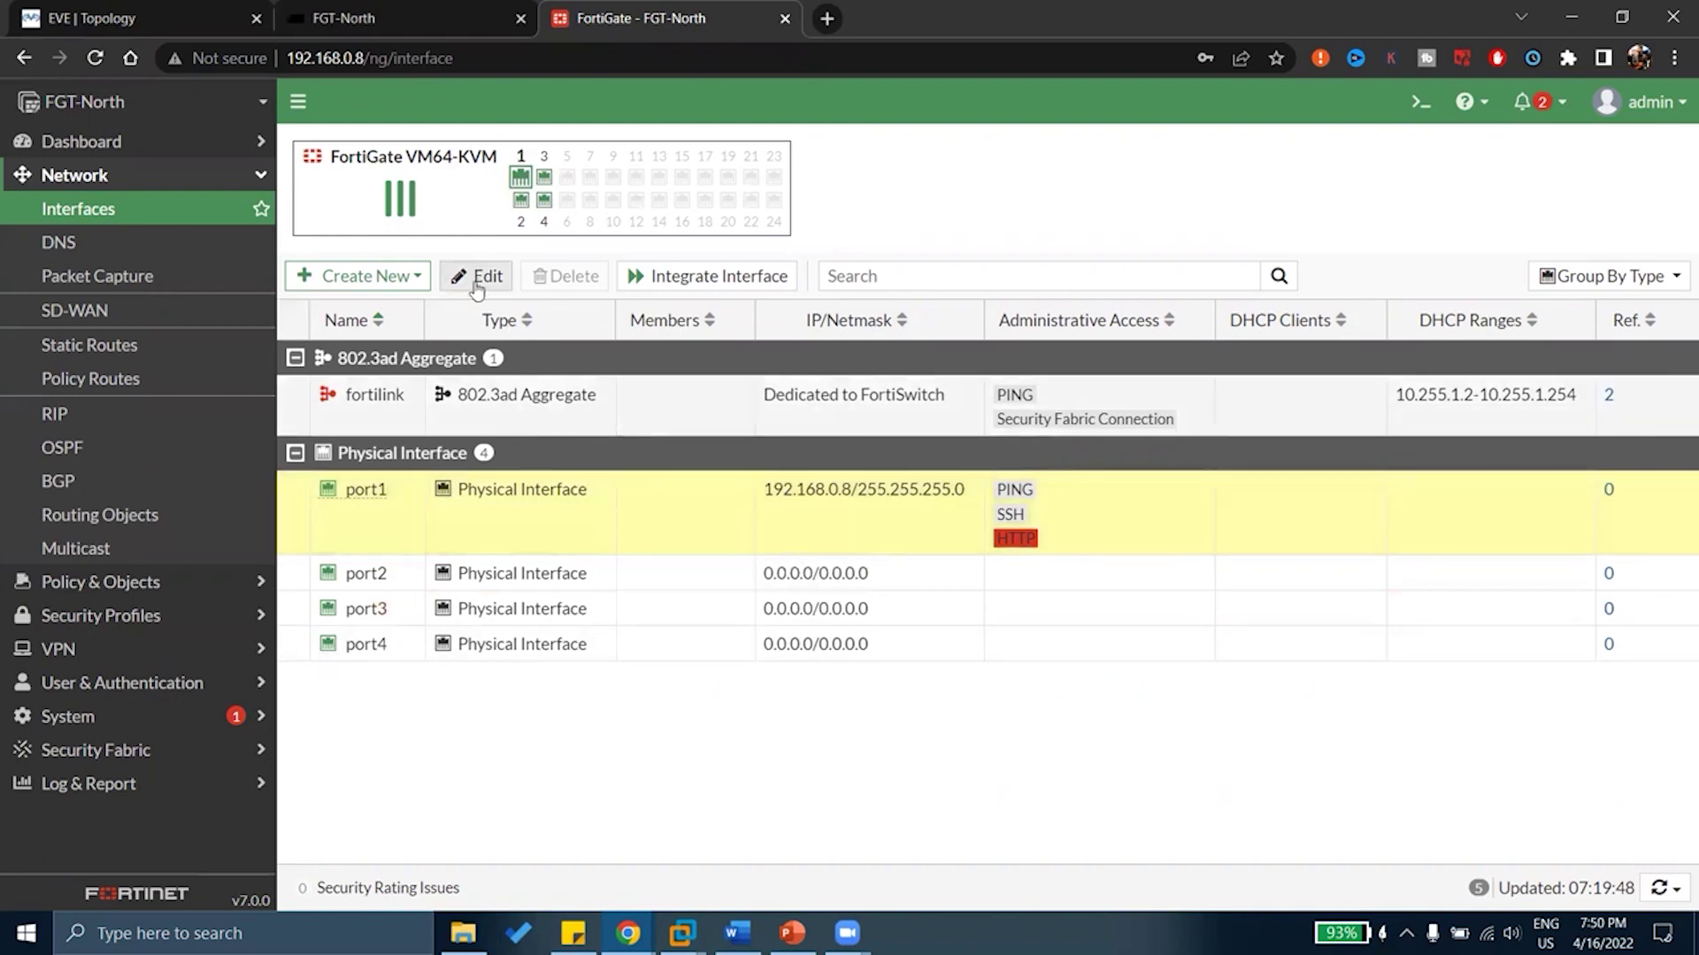
right_click(659, 523)
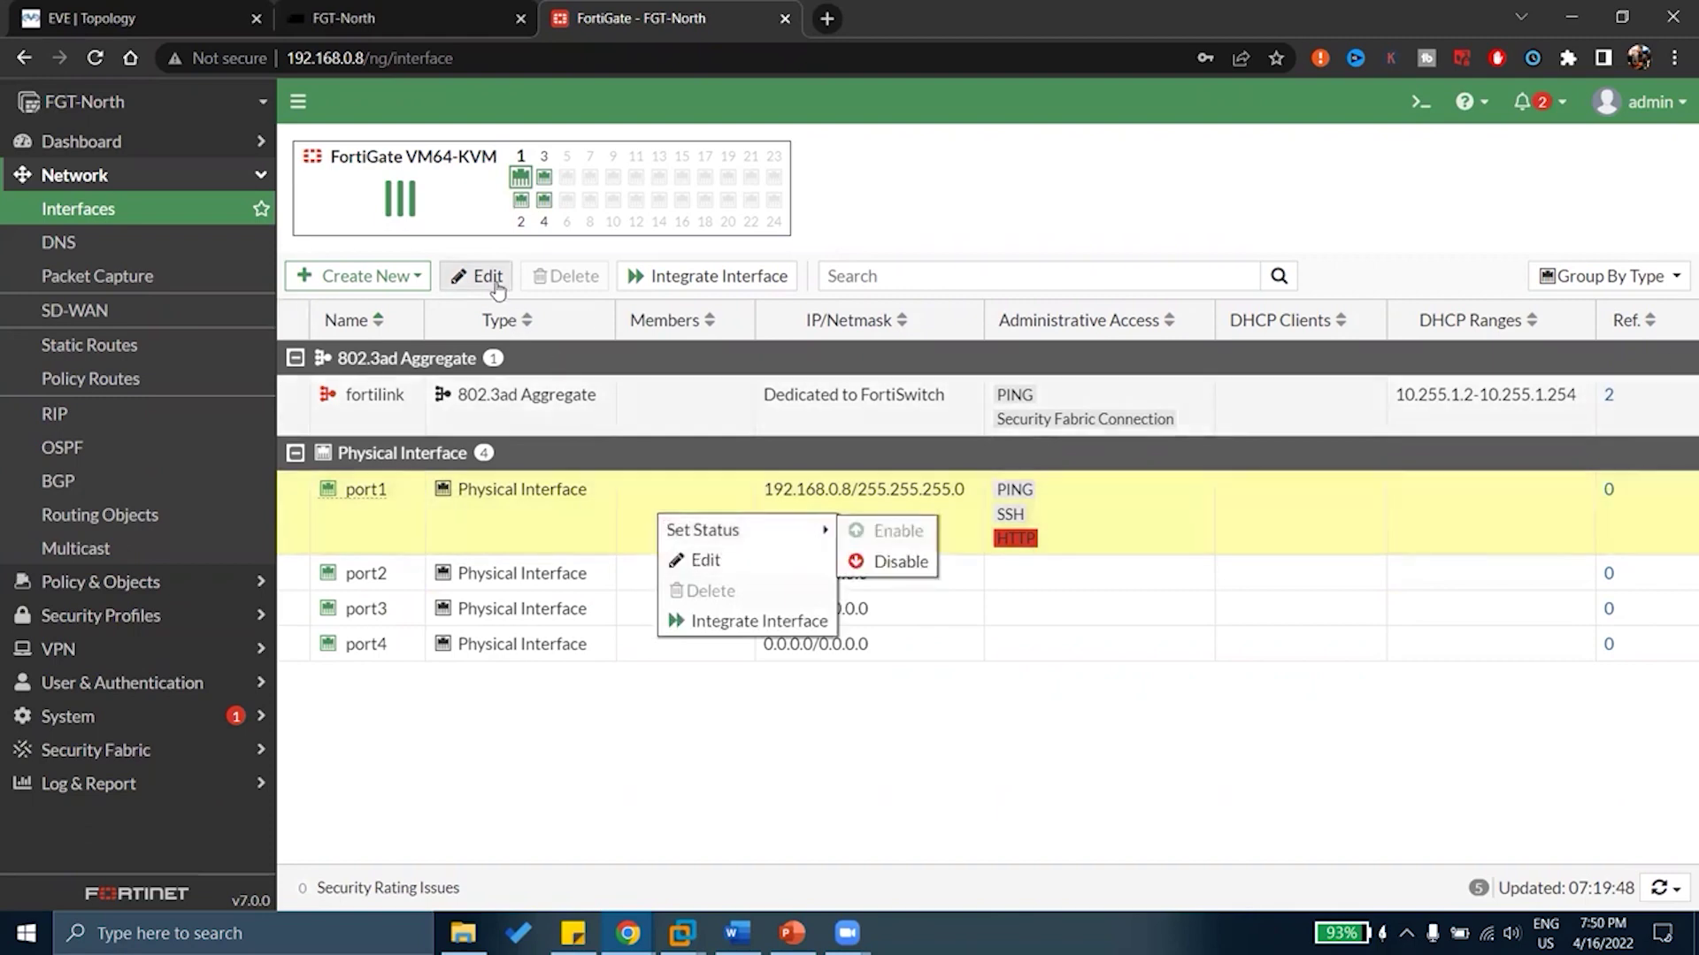
click(496, 281)
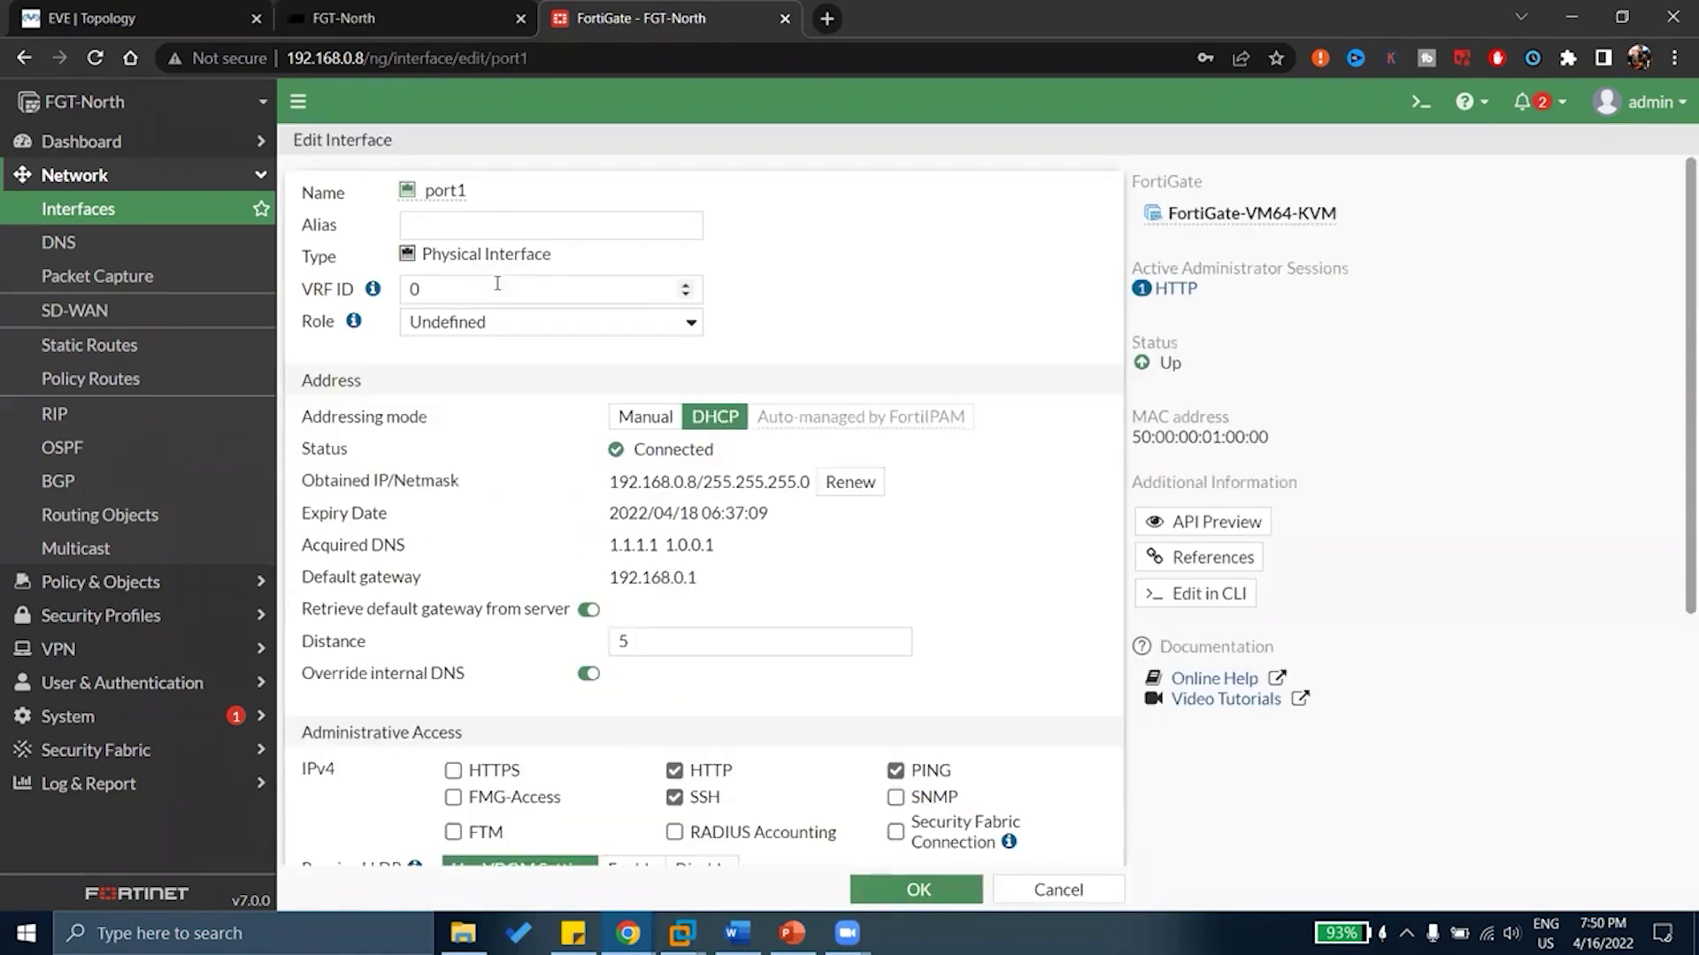
Give port1 the alias WAN
click(436, 218)
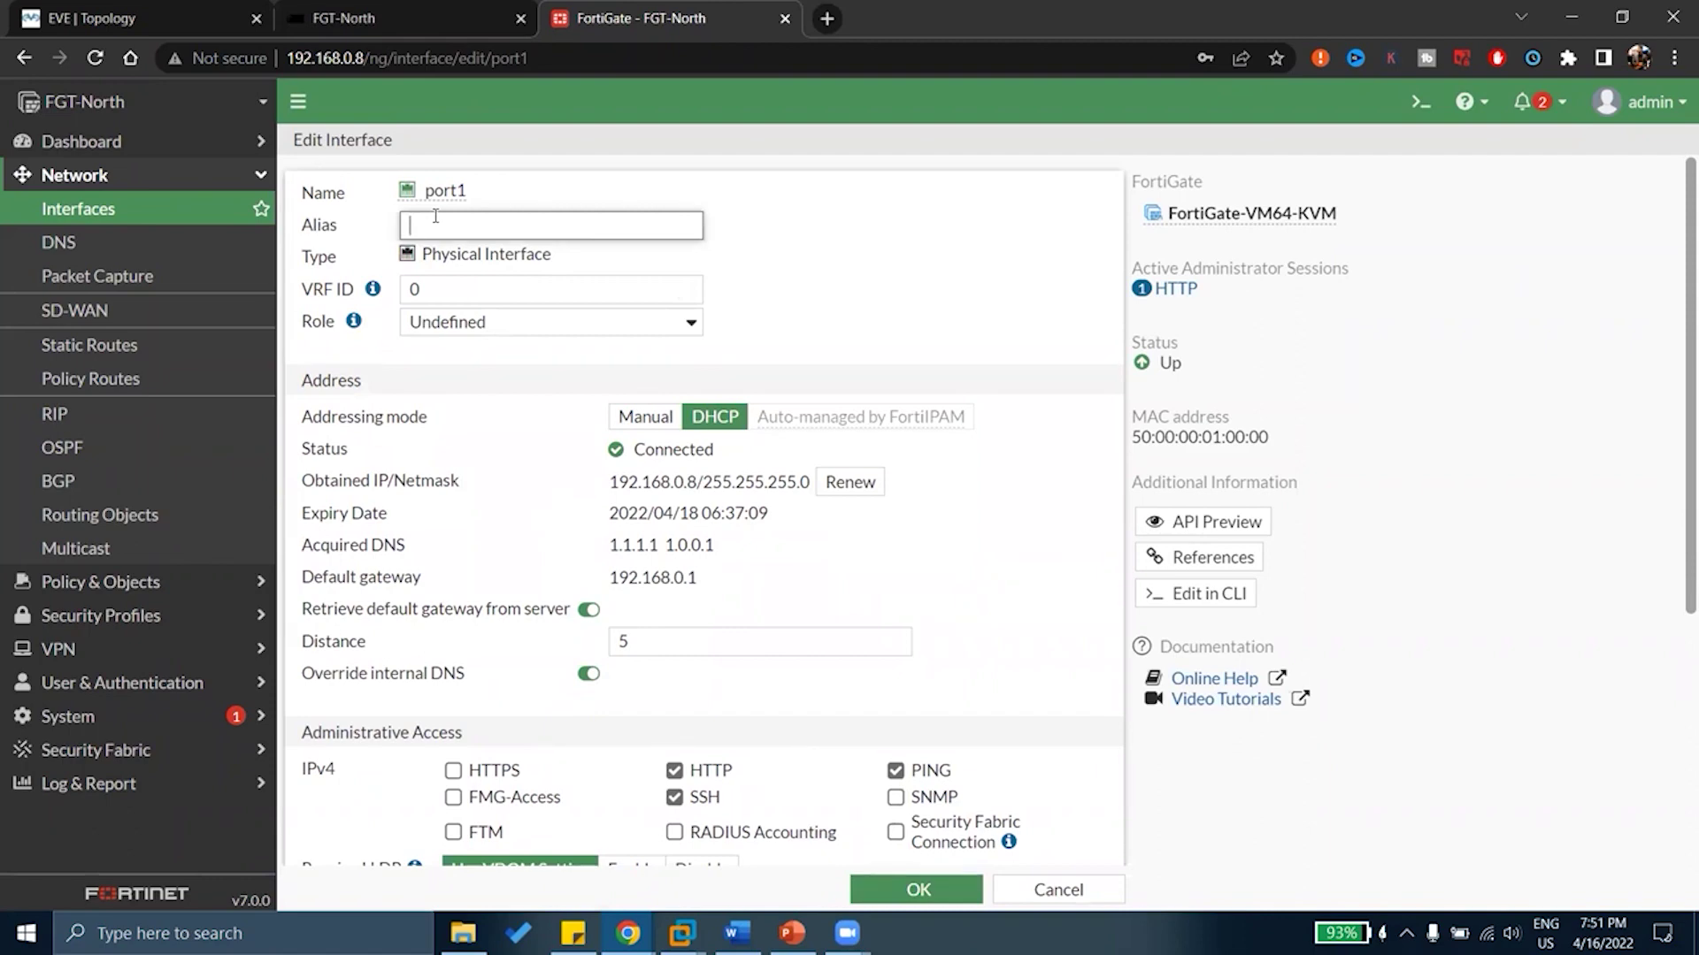
key(Caps_Lock)
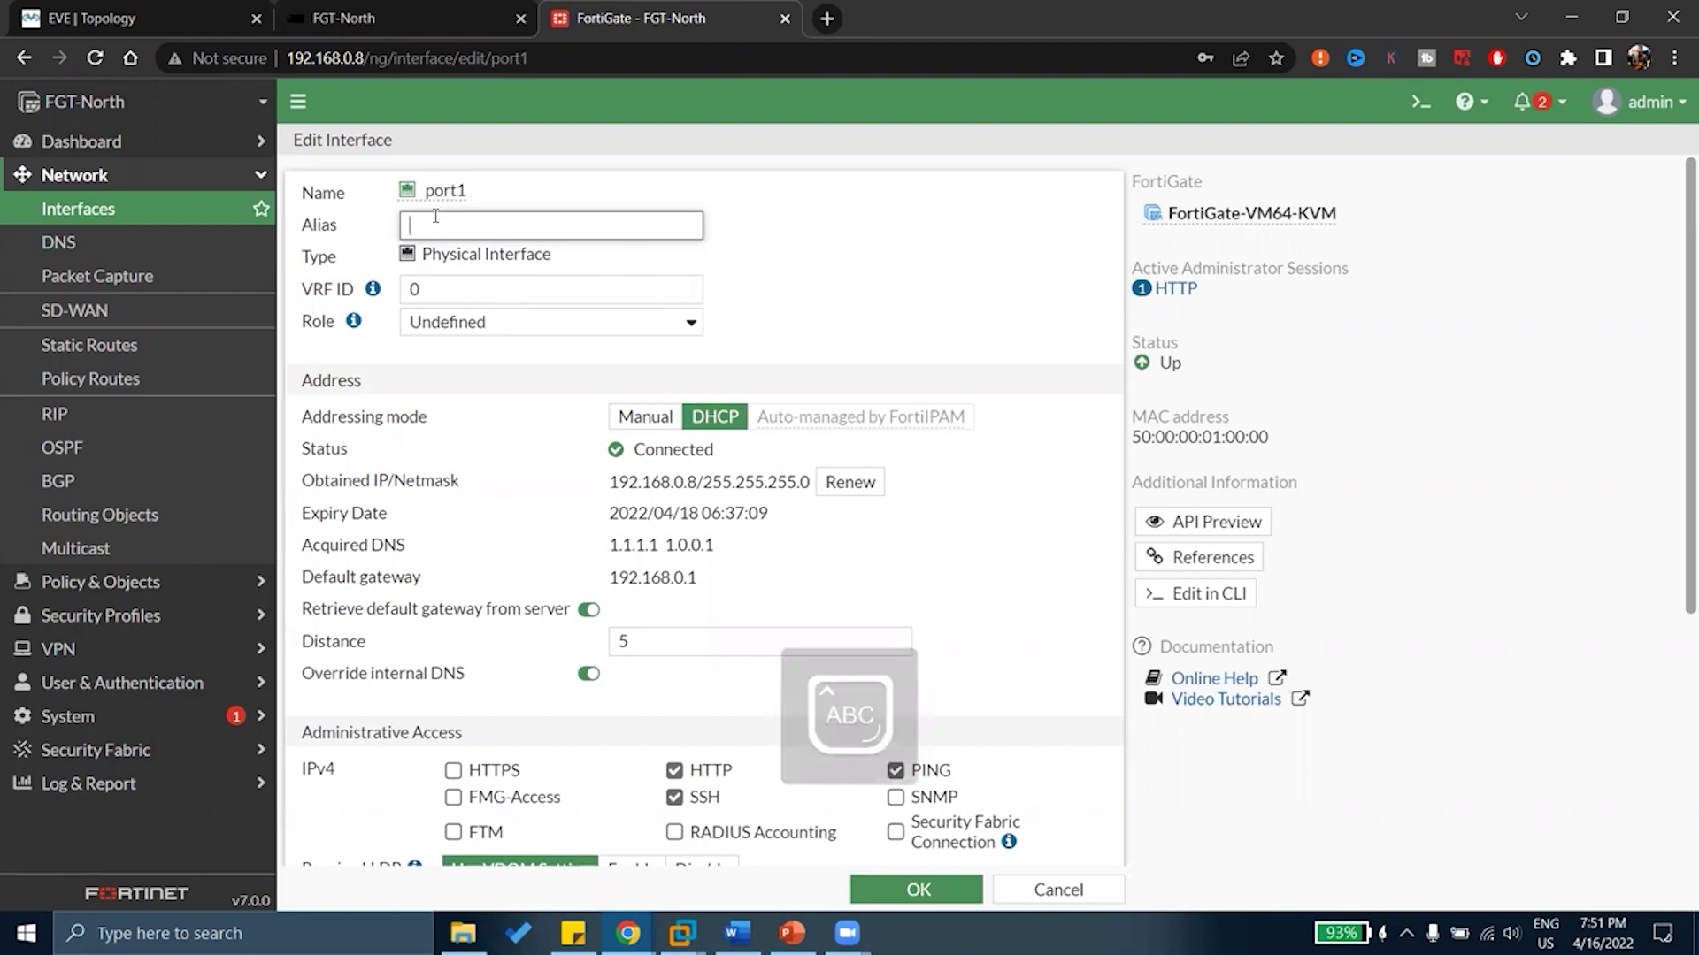
text(WAN)
key(Caps_Lock)
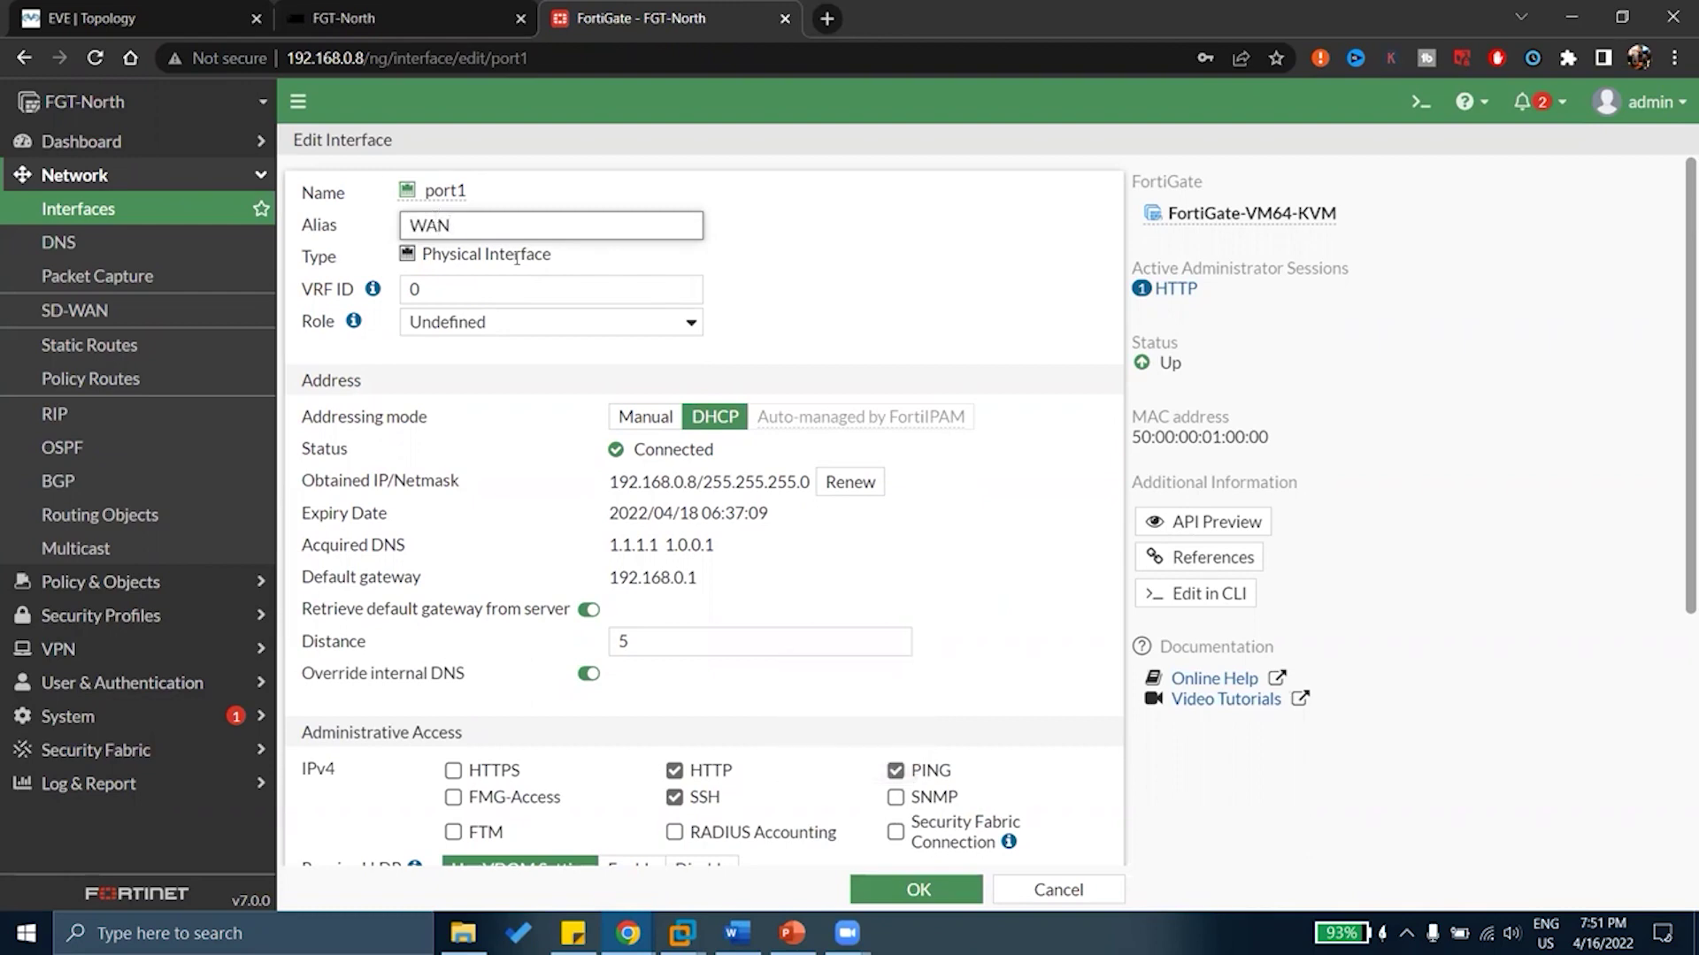
drag(499, 263, 511, 263)
click(476, 291)
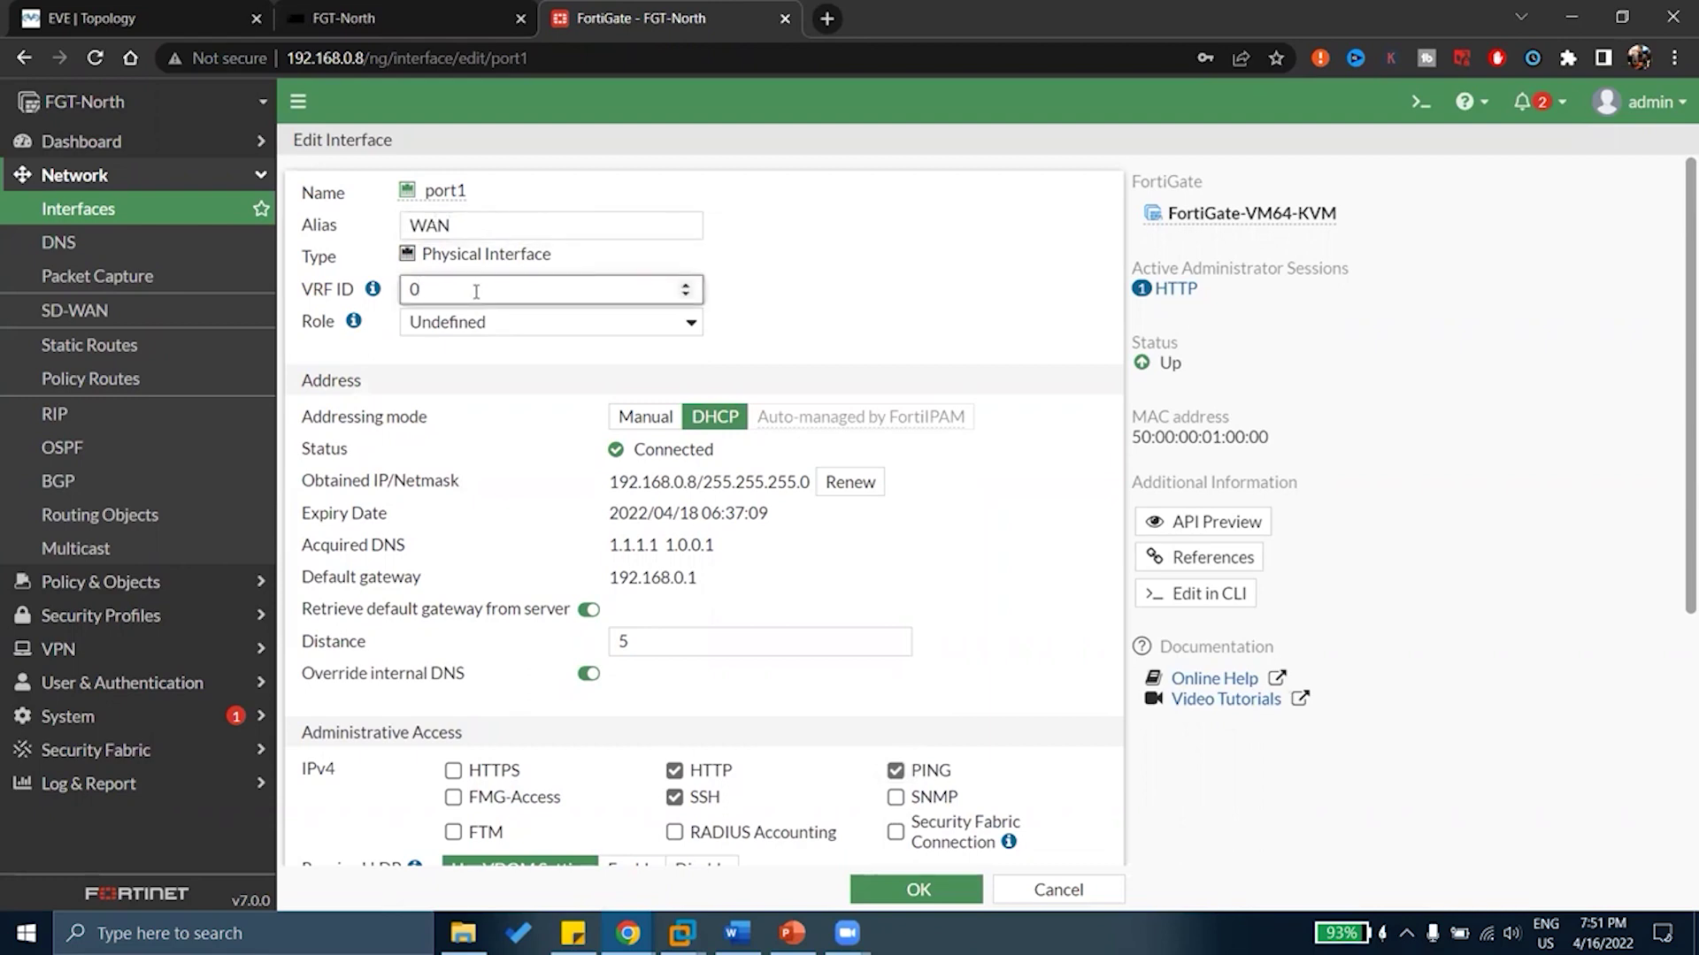
Set port1's role to WAN and inspect the upstream and downstream bandwidth estimate fields
click(490, 322)
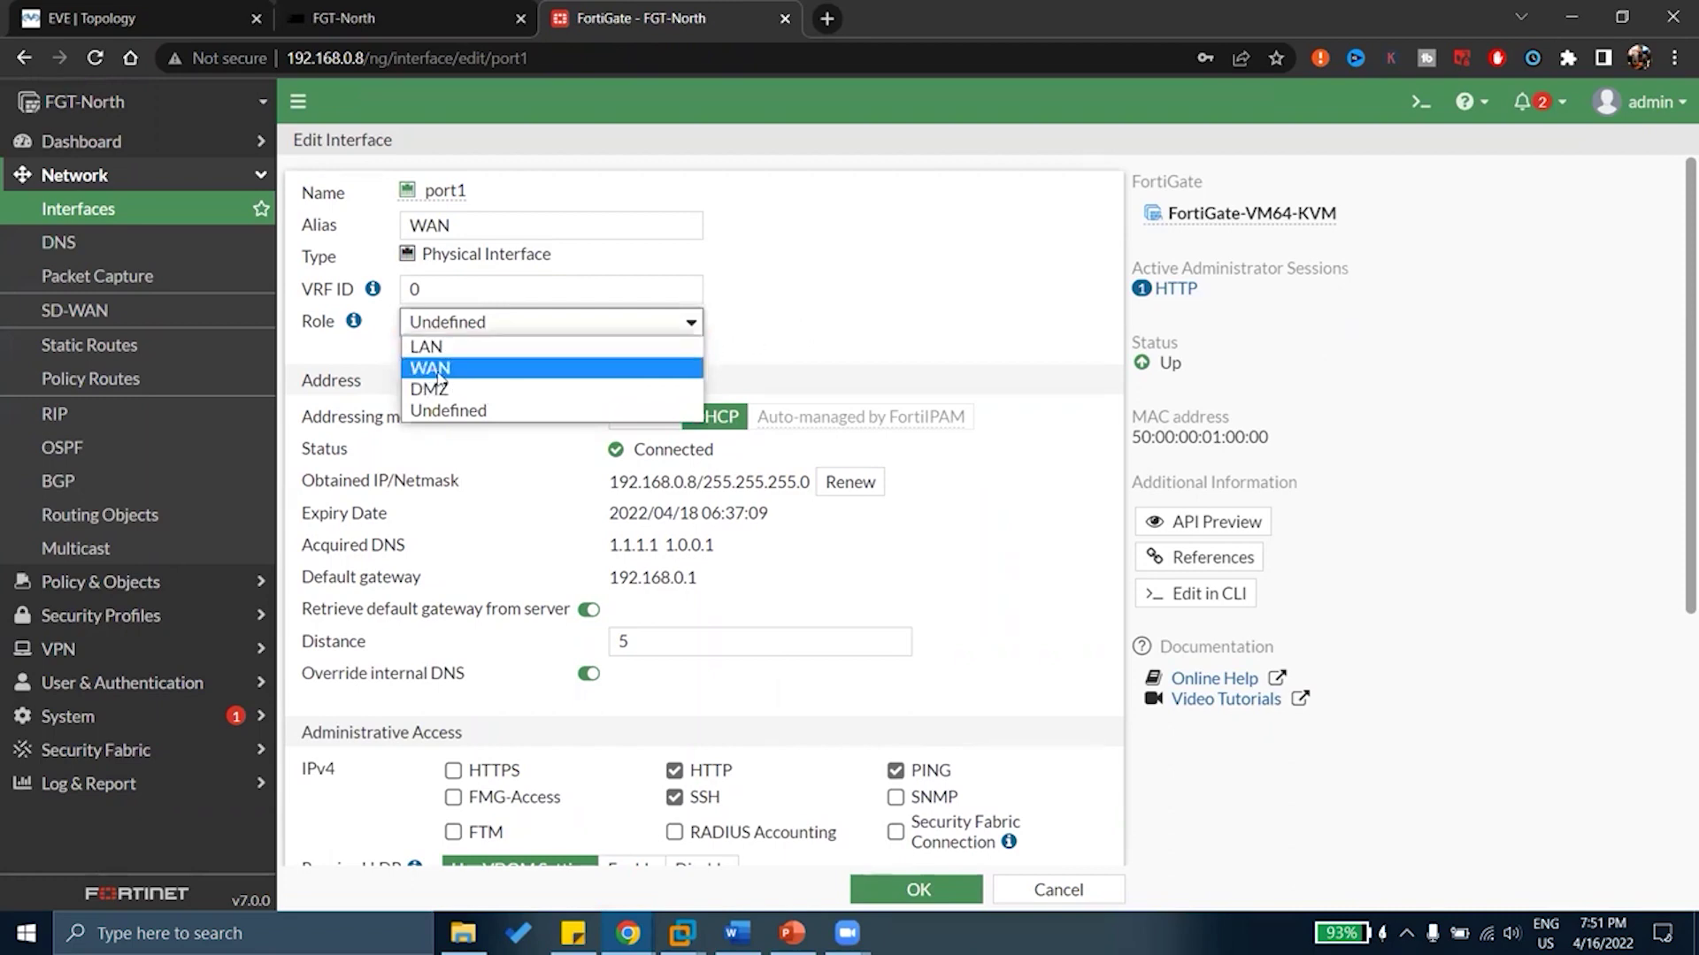
click(442, 368)
click(512, 359)
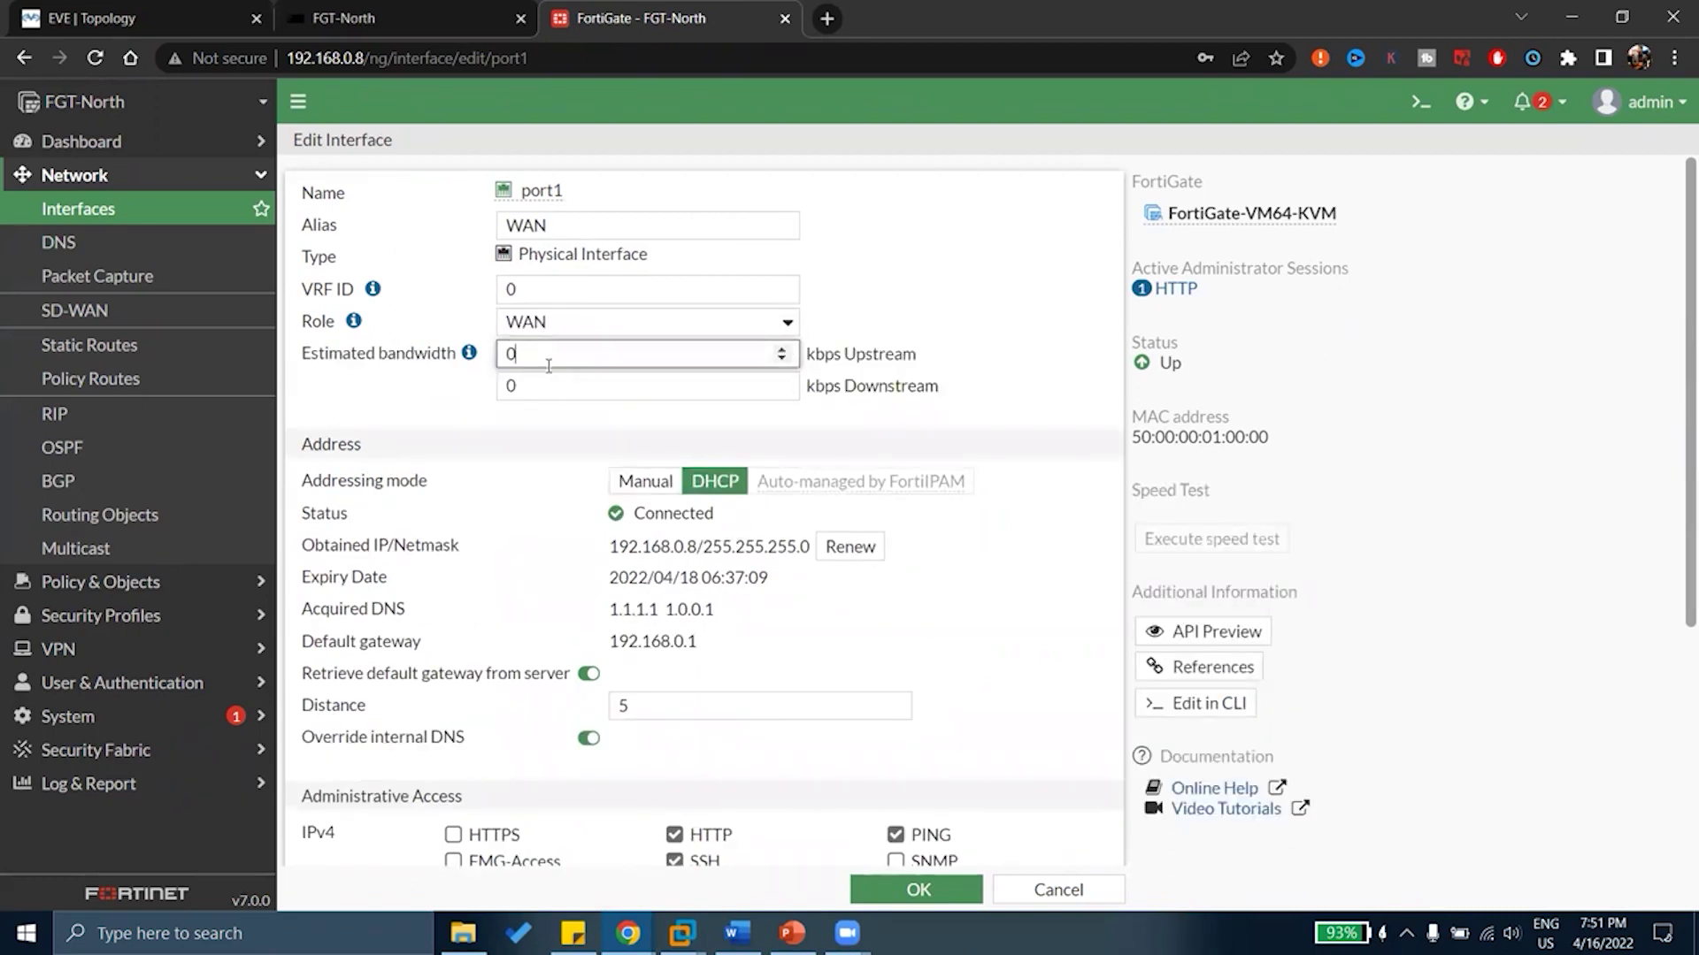
click(545, 382)
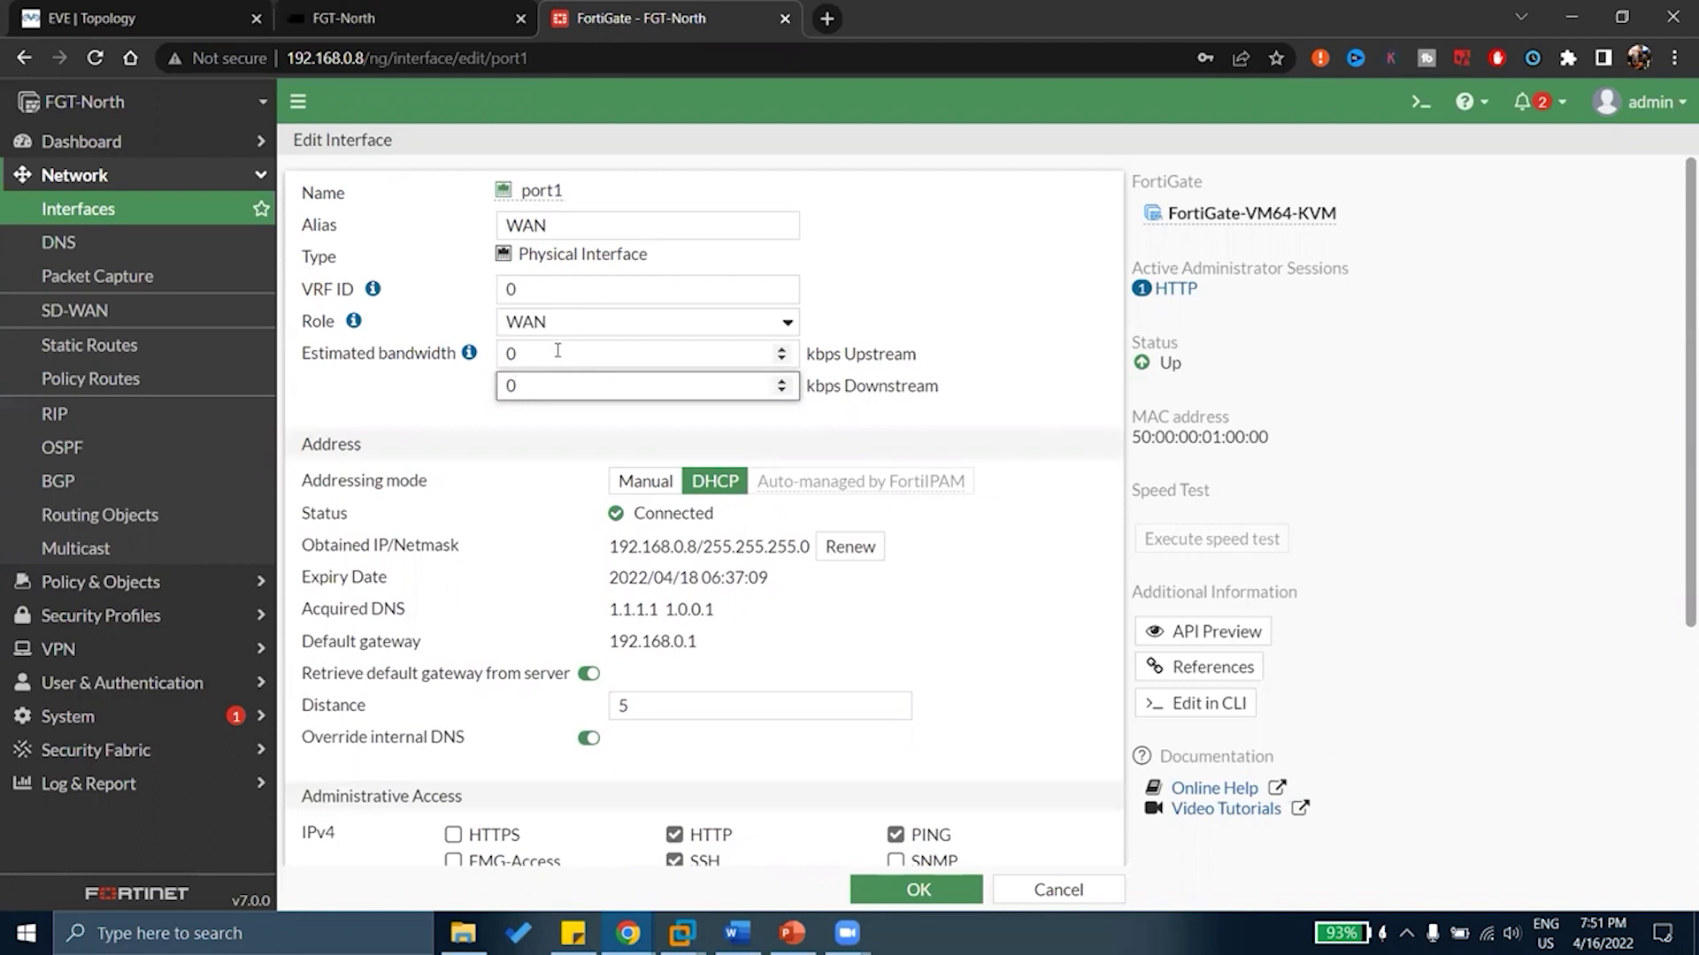
click(557, 352)
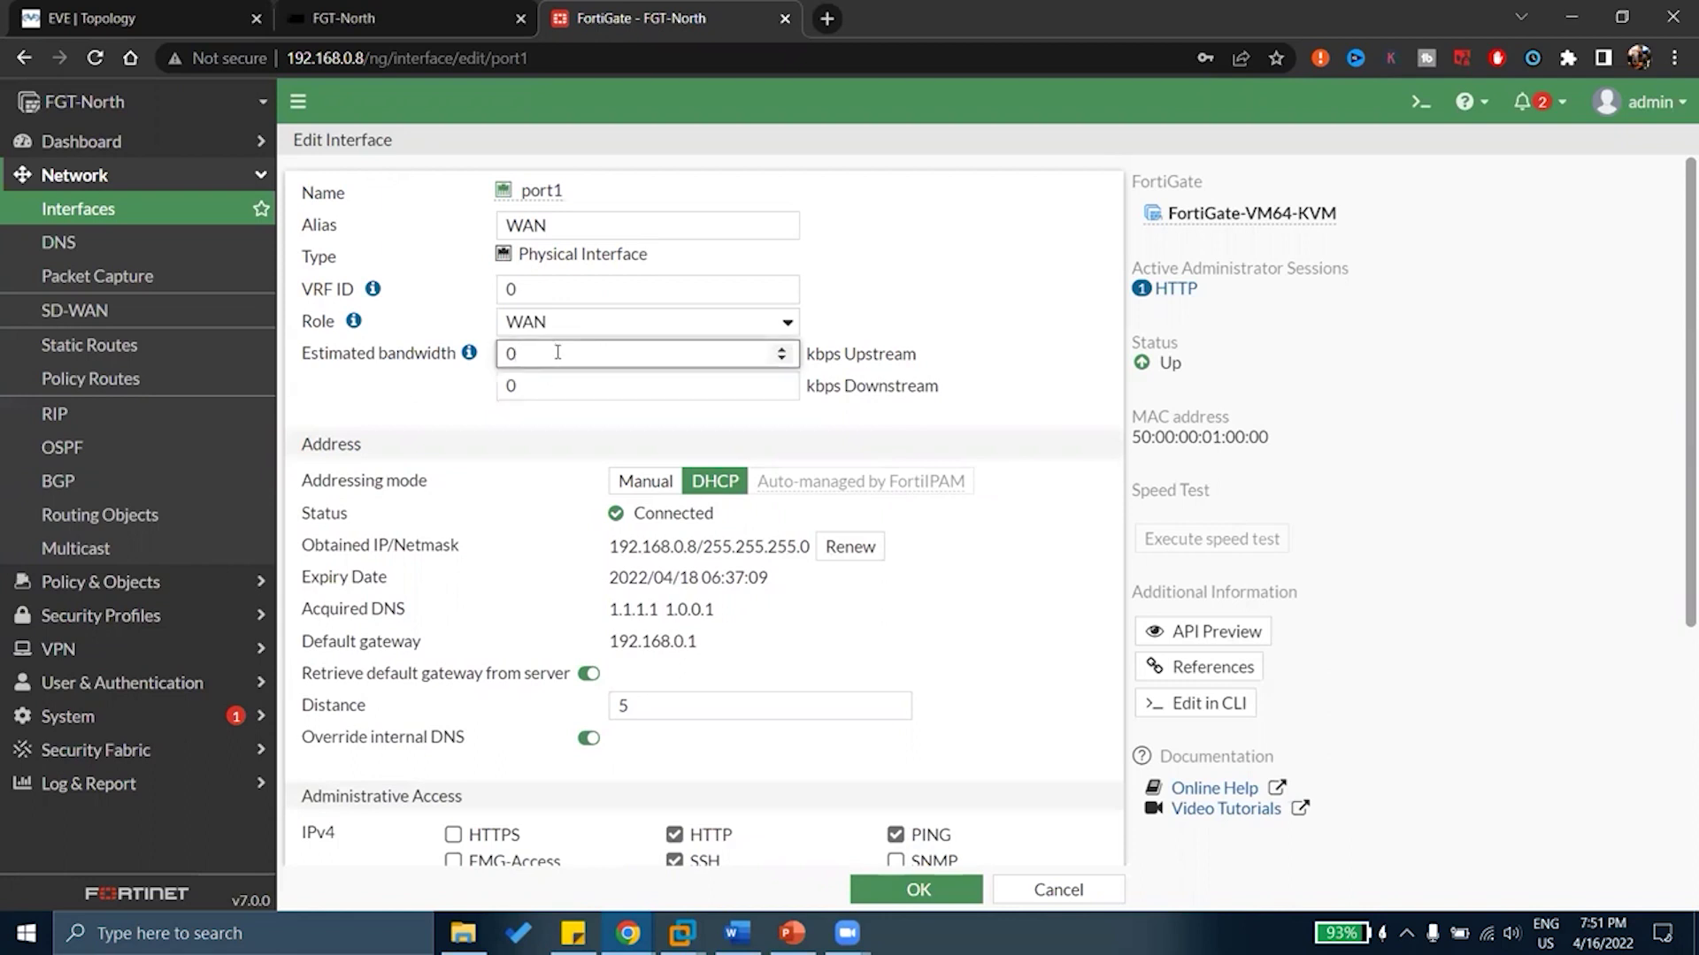
click(601, 326)
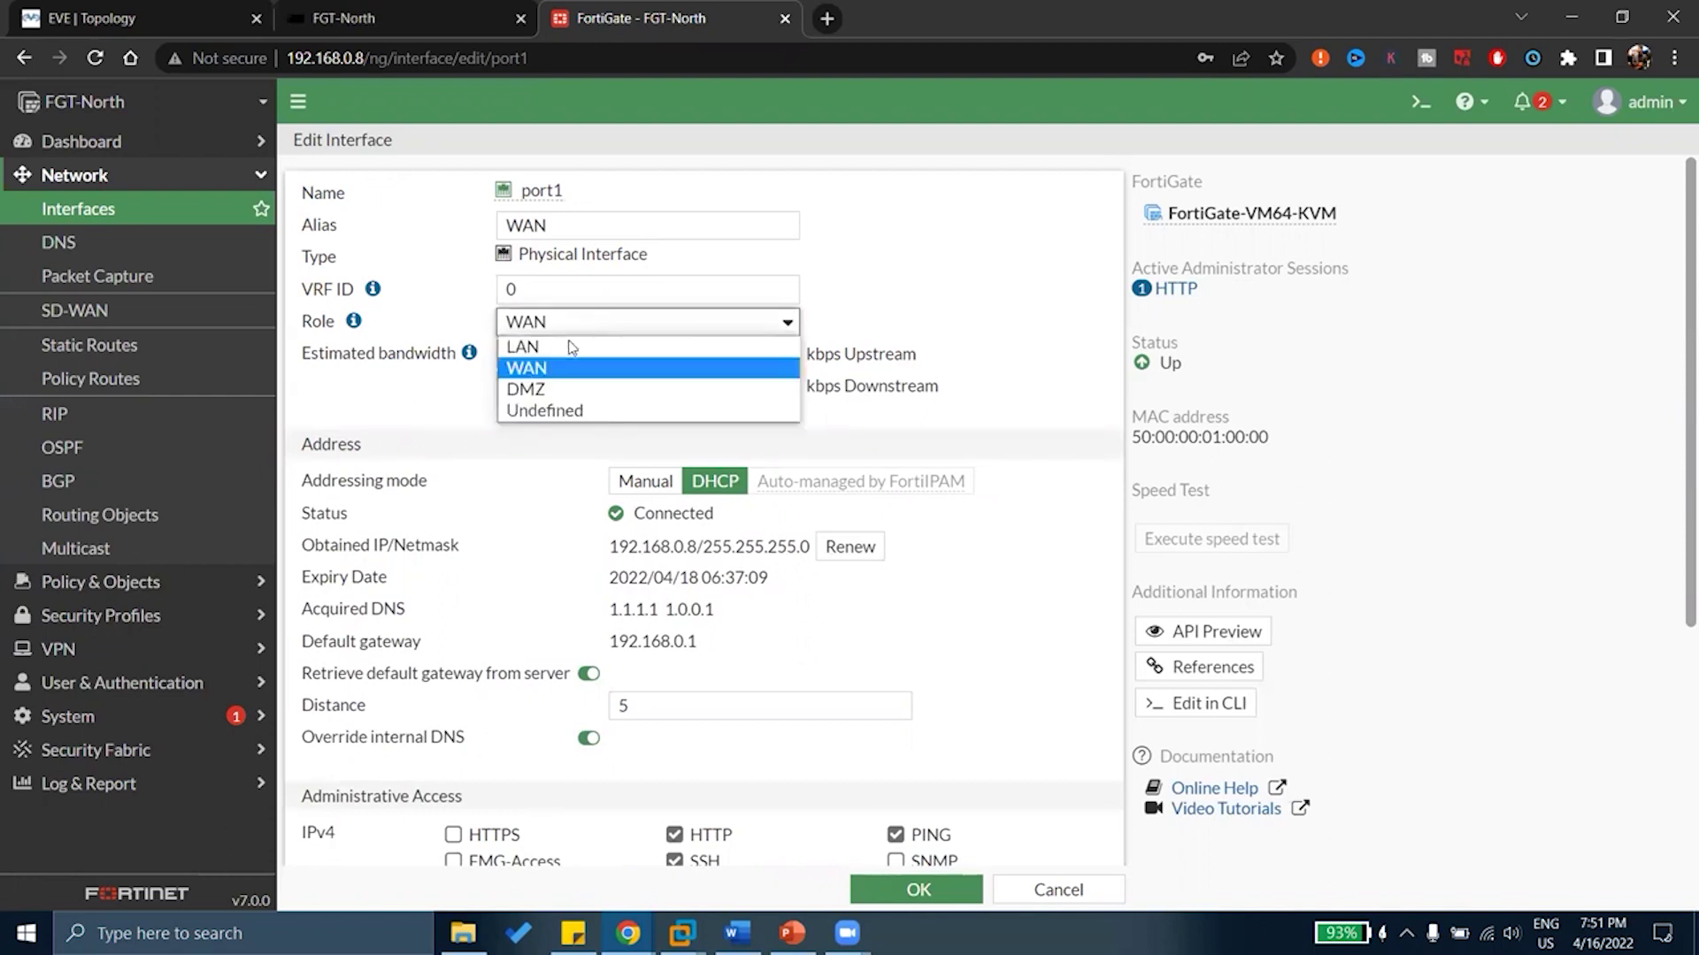
Switch port1's role back to Undefined and point out the Manual and DHCP addressing modes
click(588, 411)
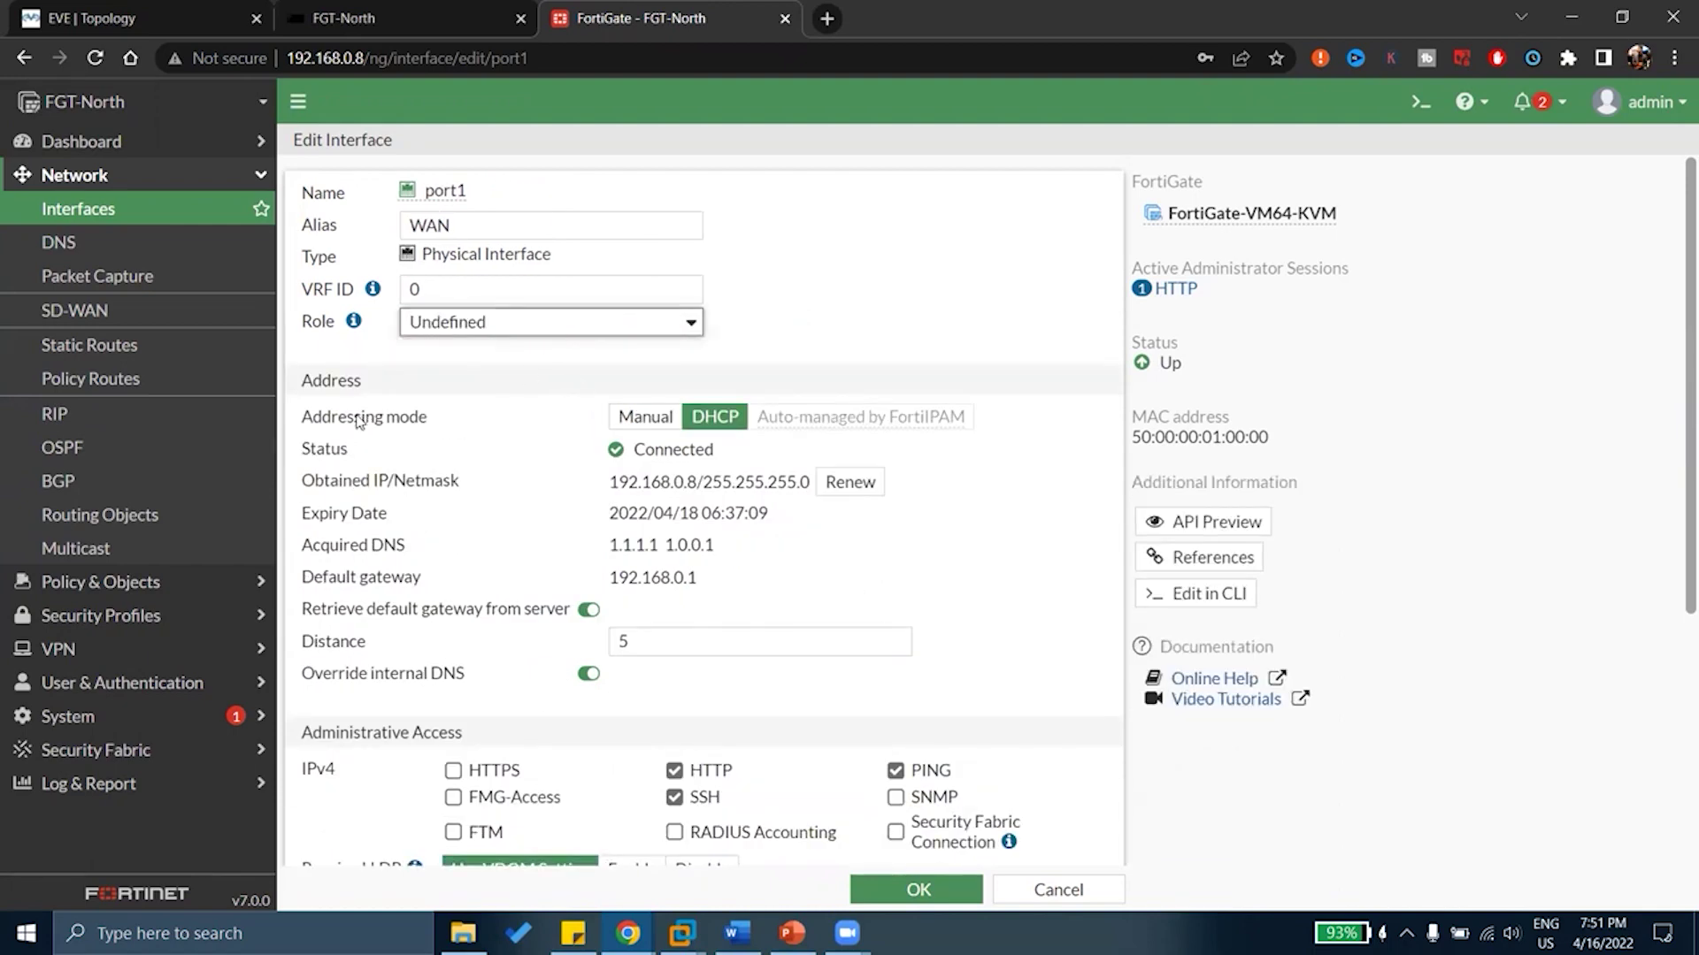
drag(355, 423, 400, 426)
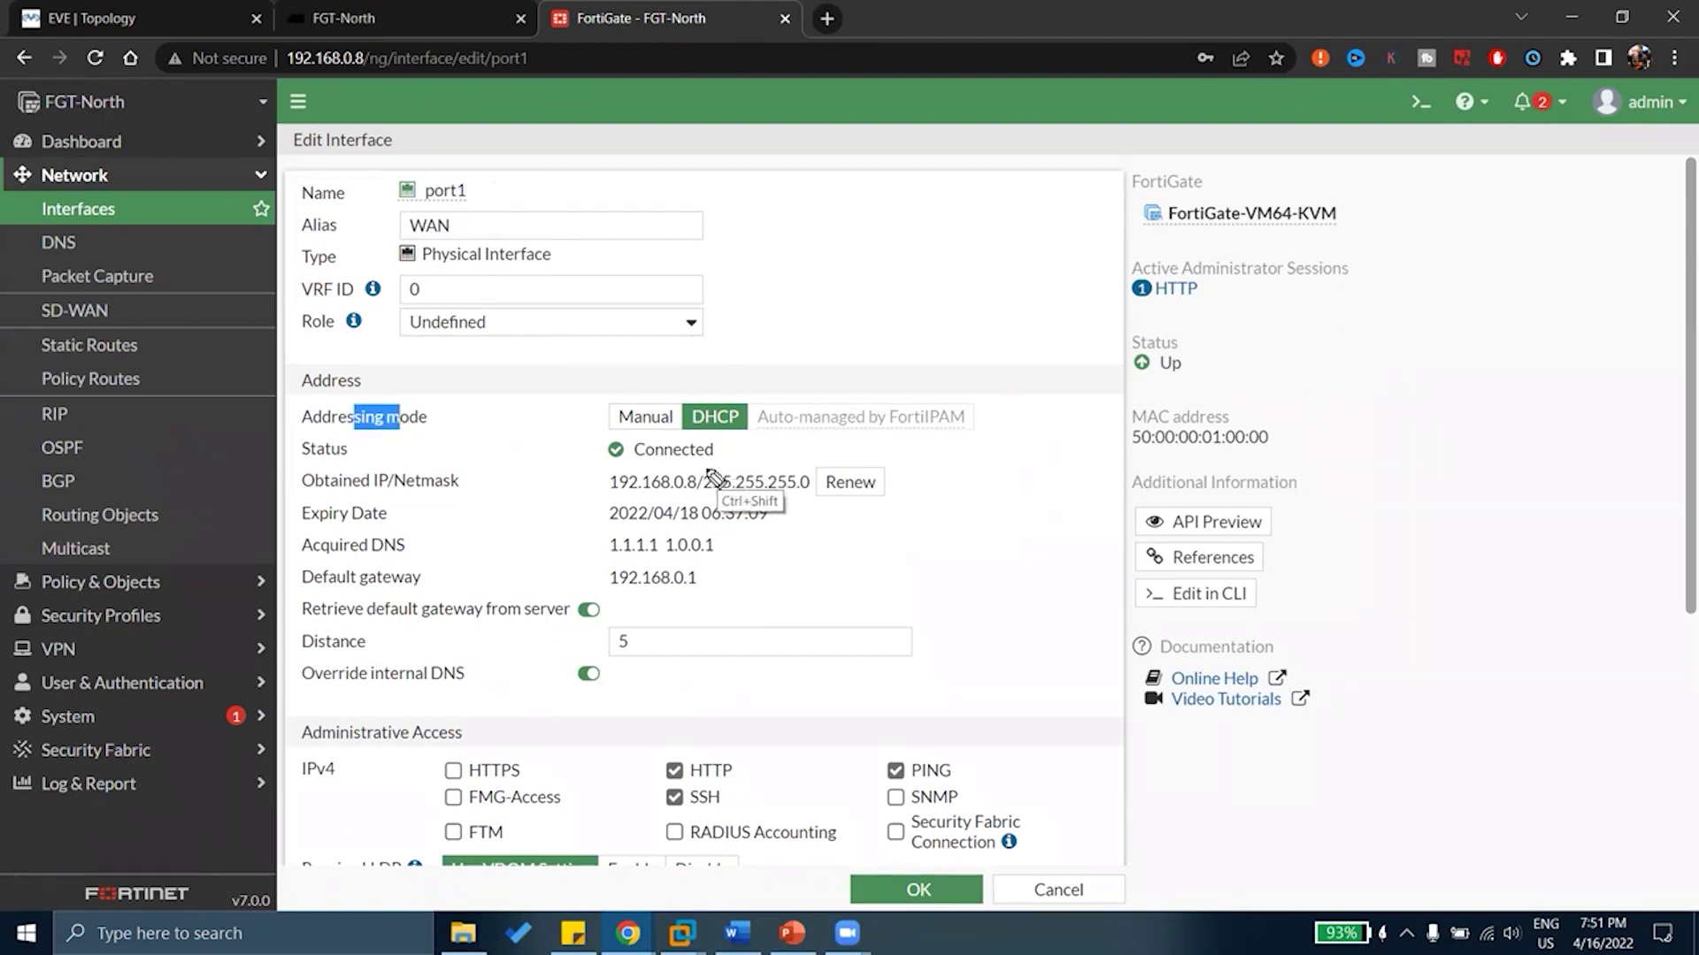
drag(591, 408, 759, 368)
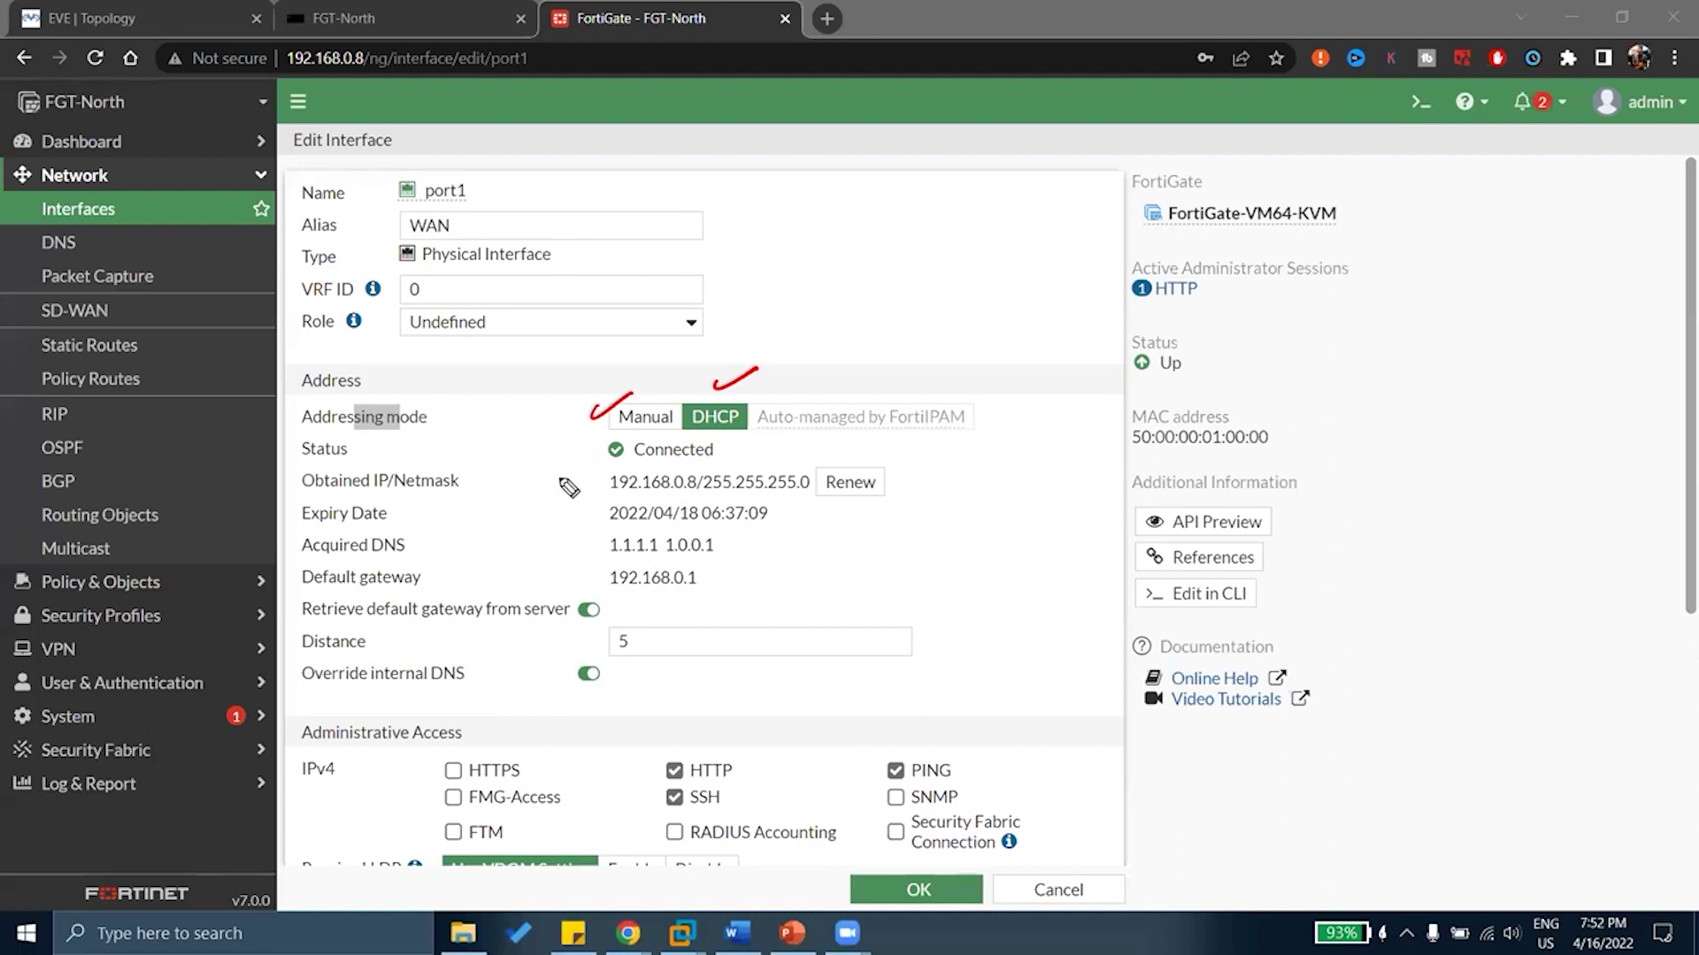
drag(466, 488, 520, 470)
drag(587, 514, 621, 503)
drag(718, 542, 761, 523)
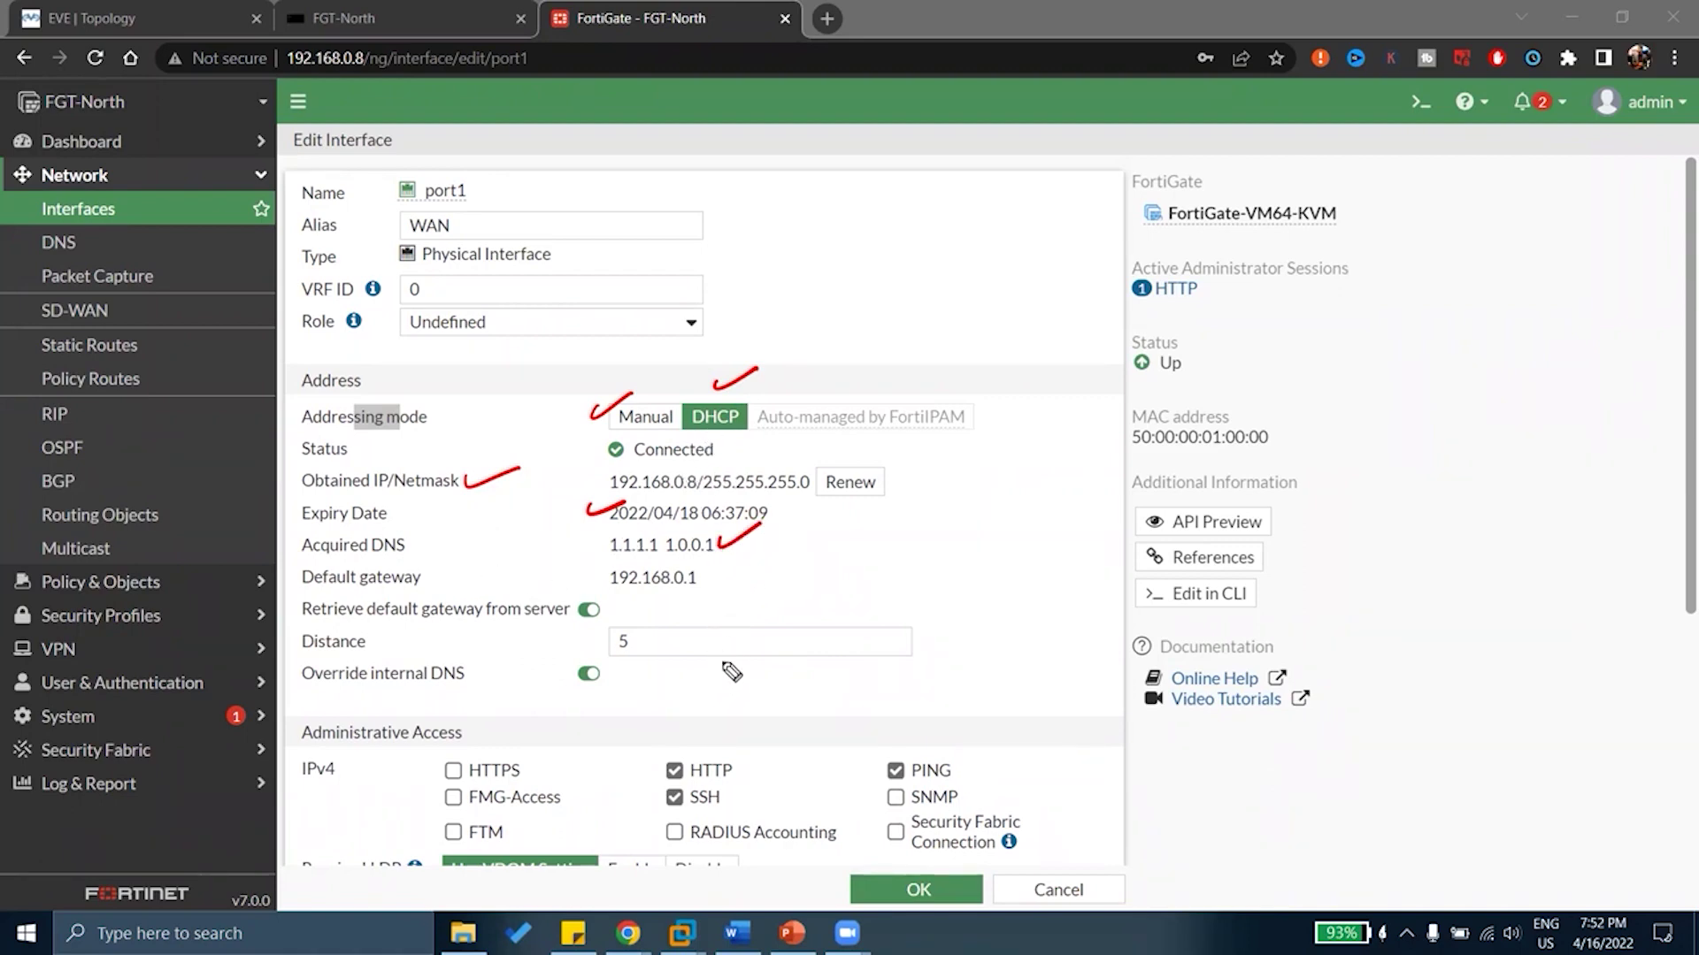
drag(703, 573, 732, 563)
mouse_move(611, 591)
mouse_down()
mouse_move(577, 635)
mouse_move(614, 589)
mouse_up()
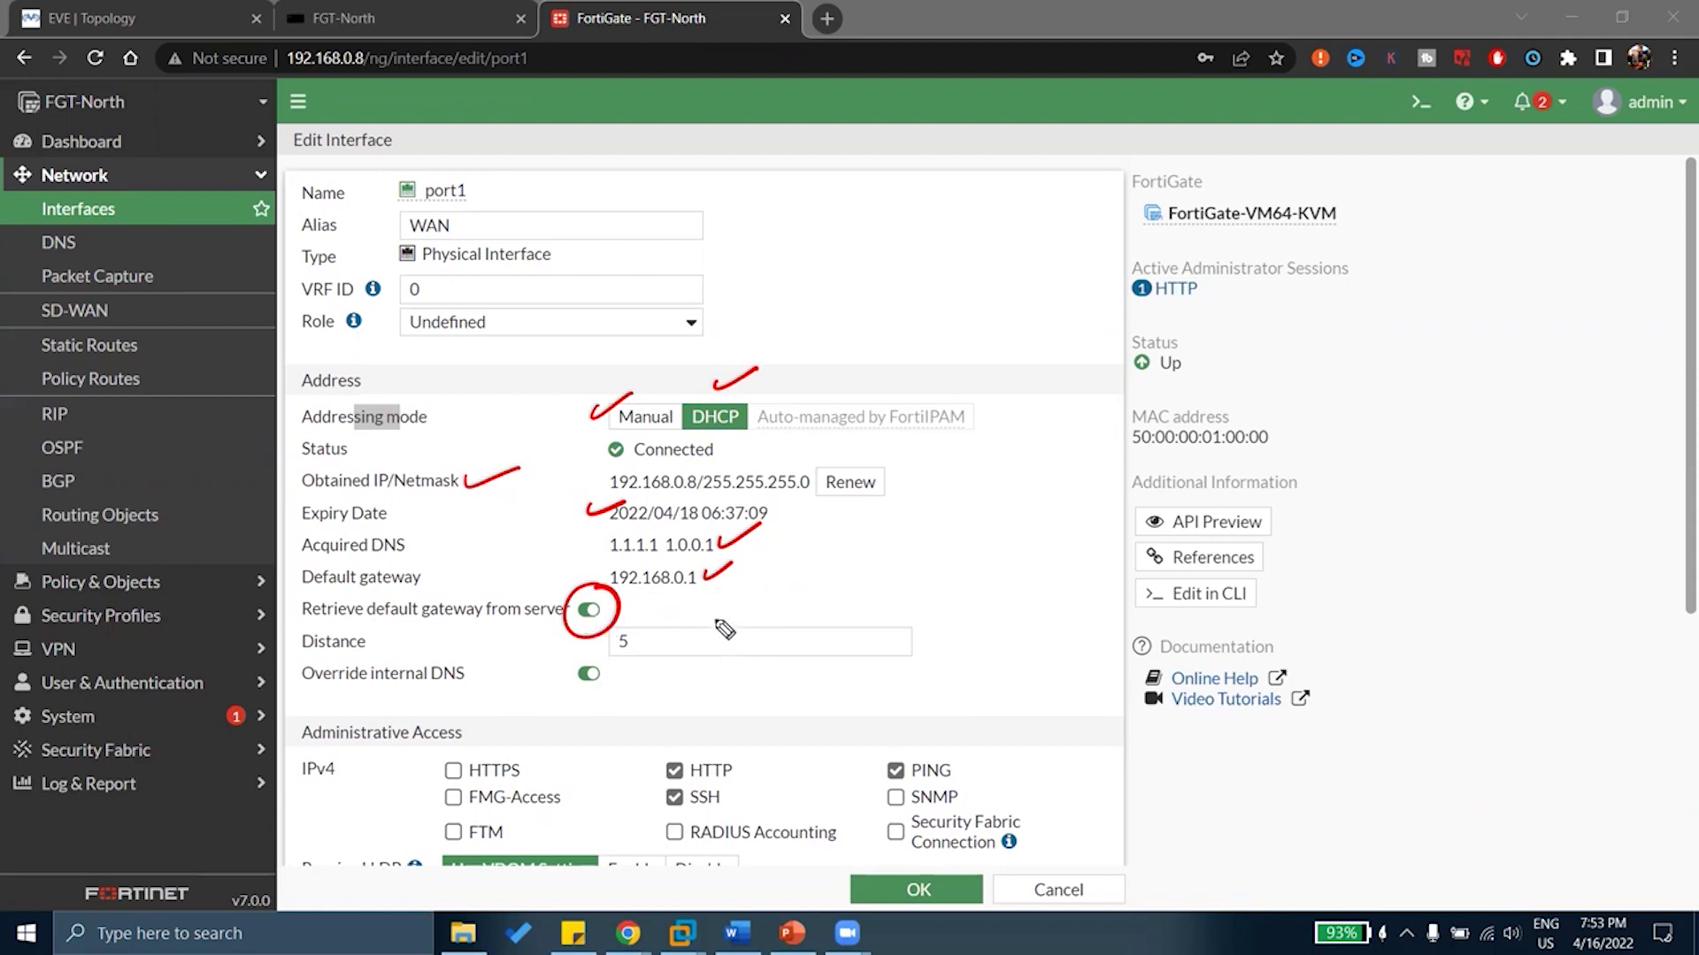
key(e)
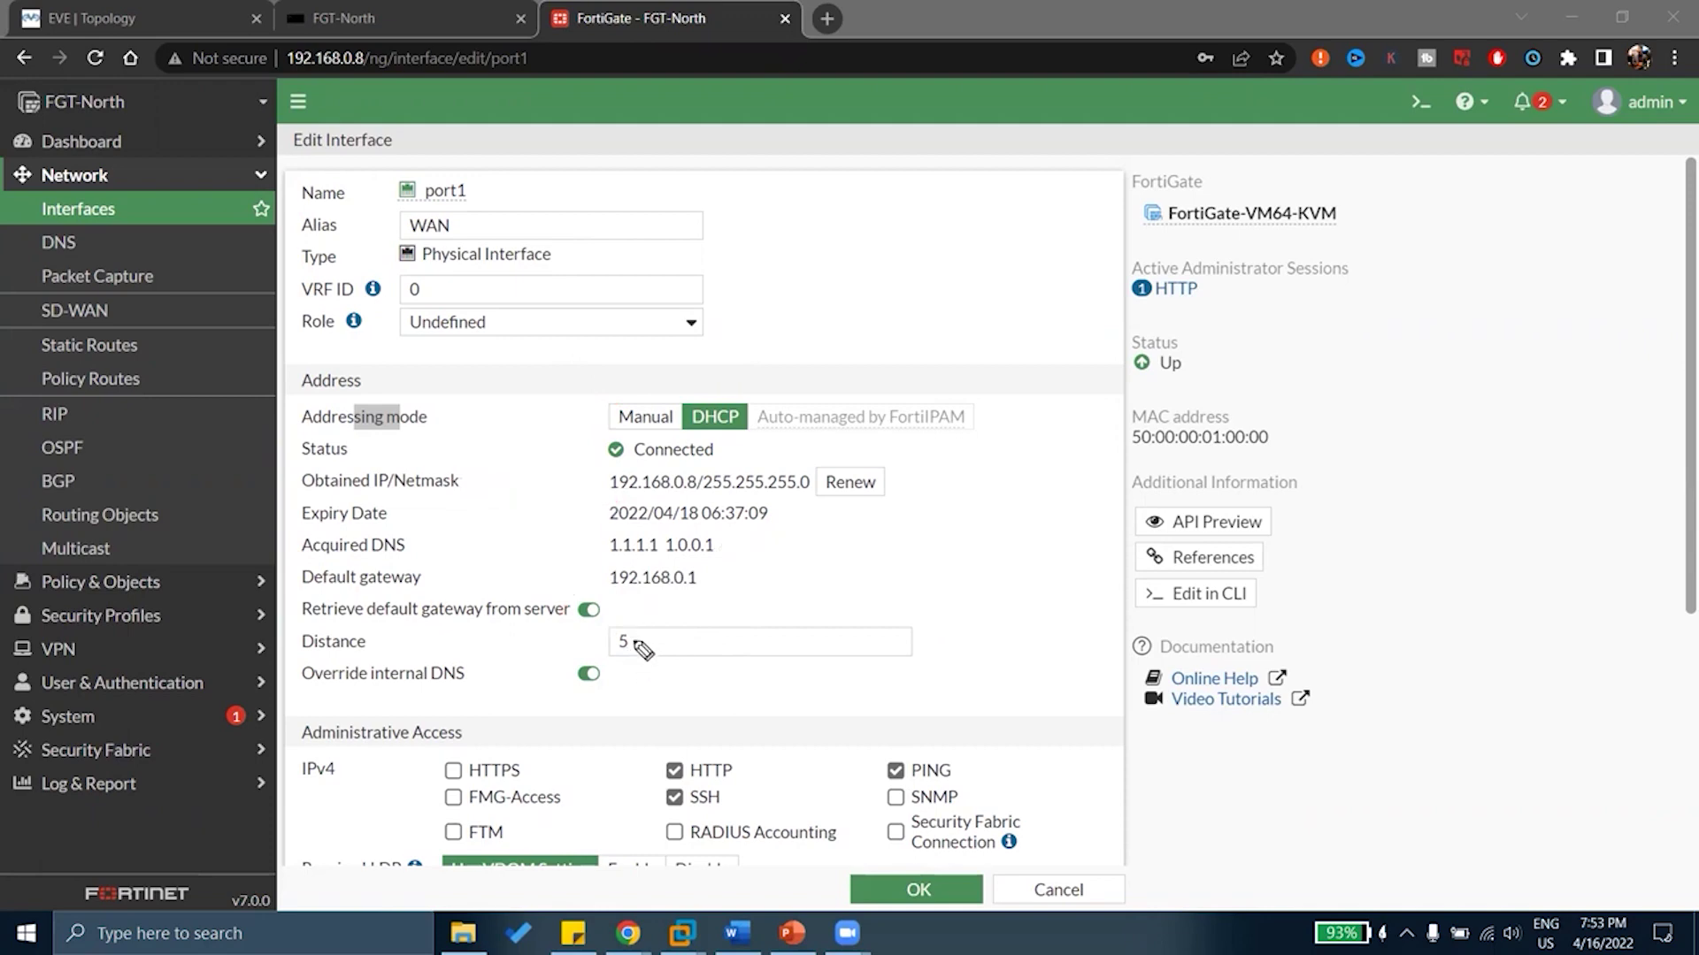
drag(635, 633, 676, 619)
drag(618, 665, 630, 648)
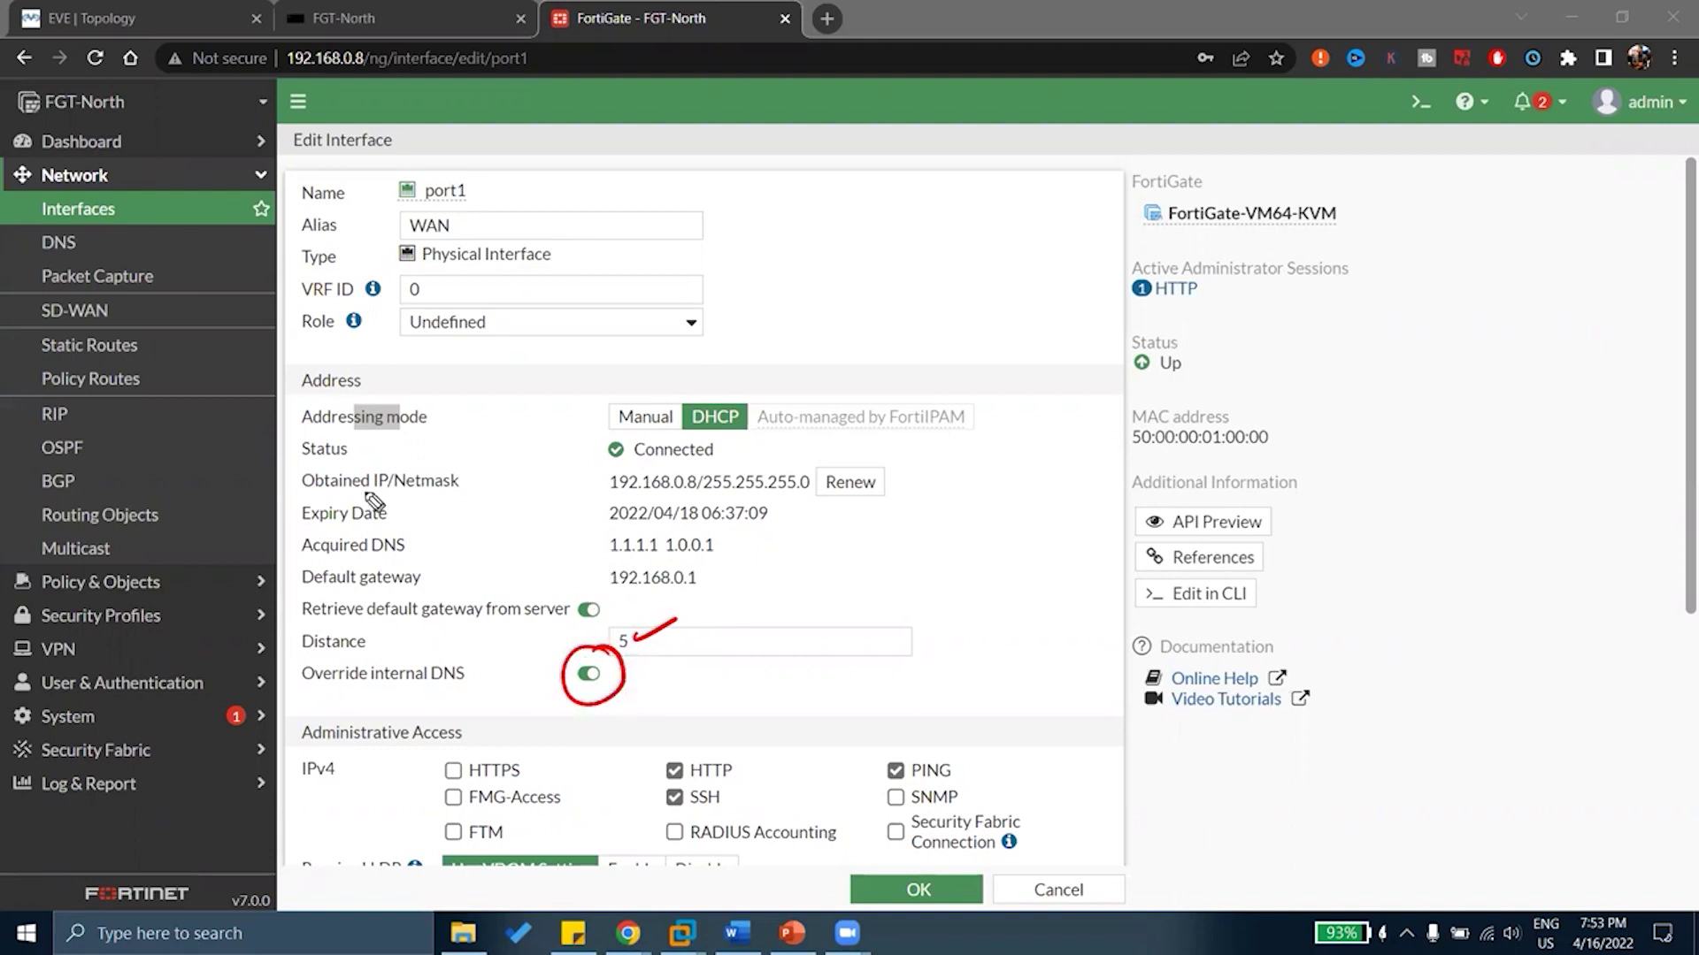
mouse_move(75, 243)
mouse_down()
mouse_move(51, 267)
mouse_move(35, 232)
mouse_move(92, 236)
mouse_move(27, 263)
mouse_up()
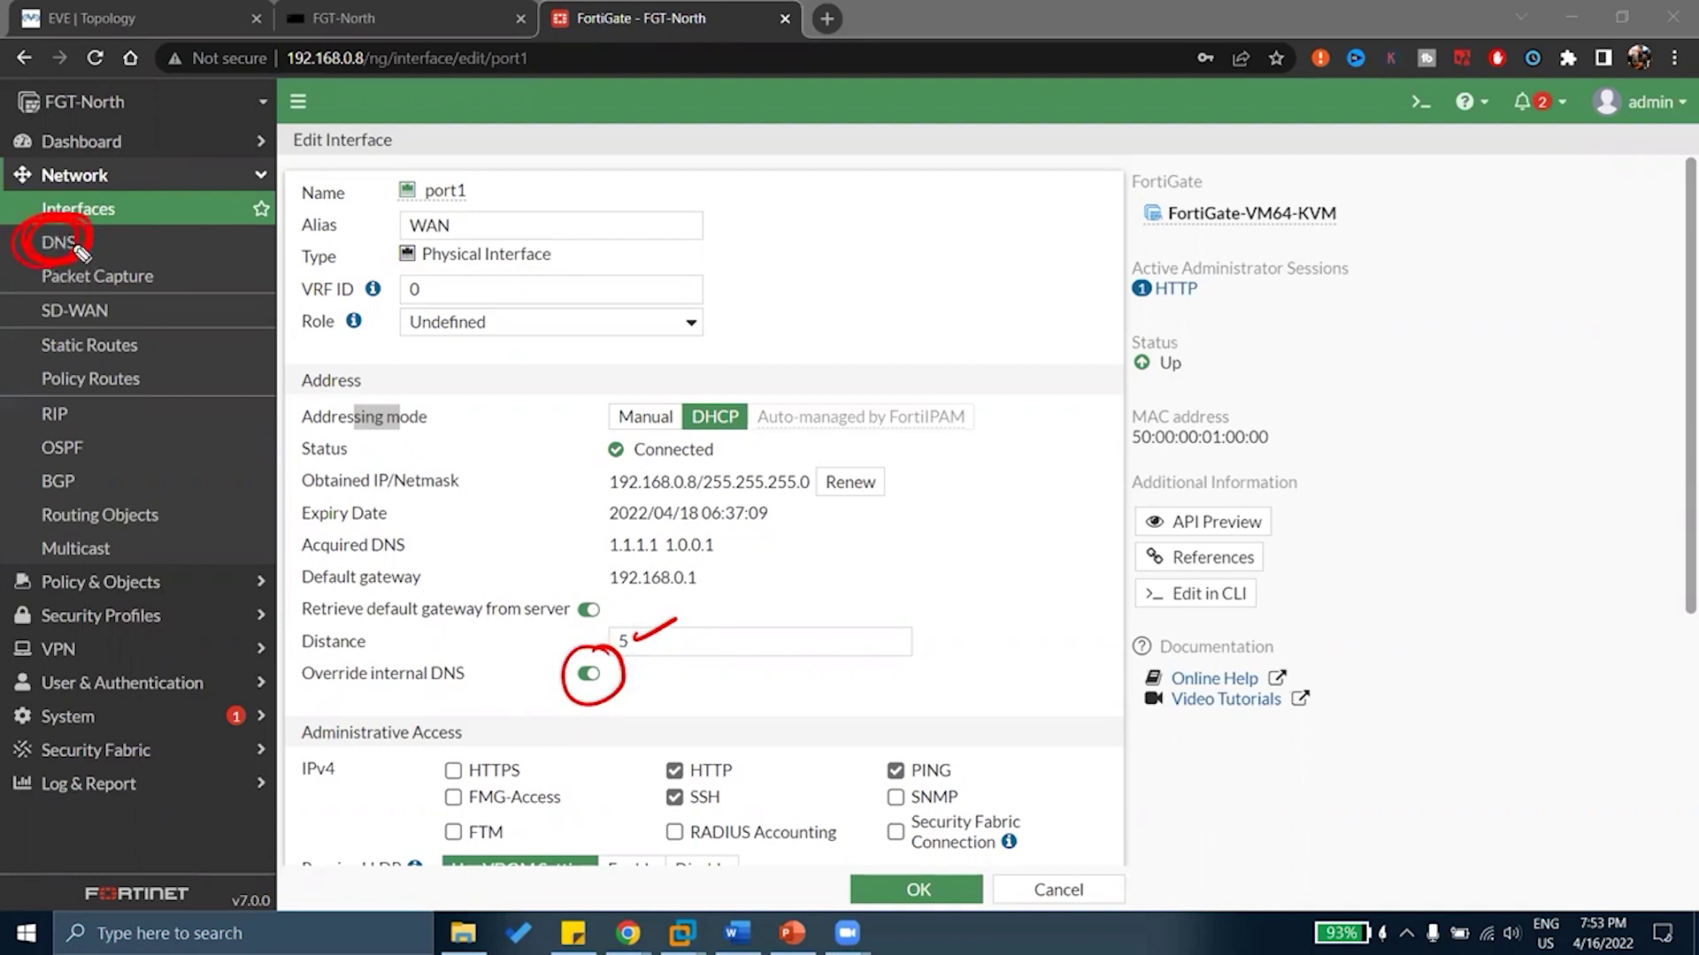
mouse_move(884, 229)
mouse_down()
mouse_move(903, 198)
mouse_move(950, 212)
mouse_up()
mouse_move(987, 199)
mouse_down()
mouse_move(1026, 188)
mouse_move(1029, 203)
mouse_up()
mouse_move(1059, 188)
mouse_down()
mouse_move(1088, 162)
mouse_move(1097, 200)
mouse_up()
drag(908, 246, 1110, 199)
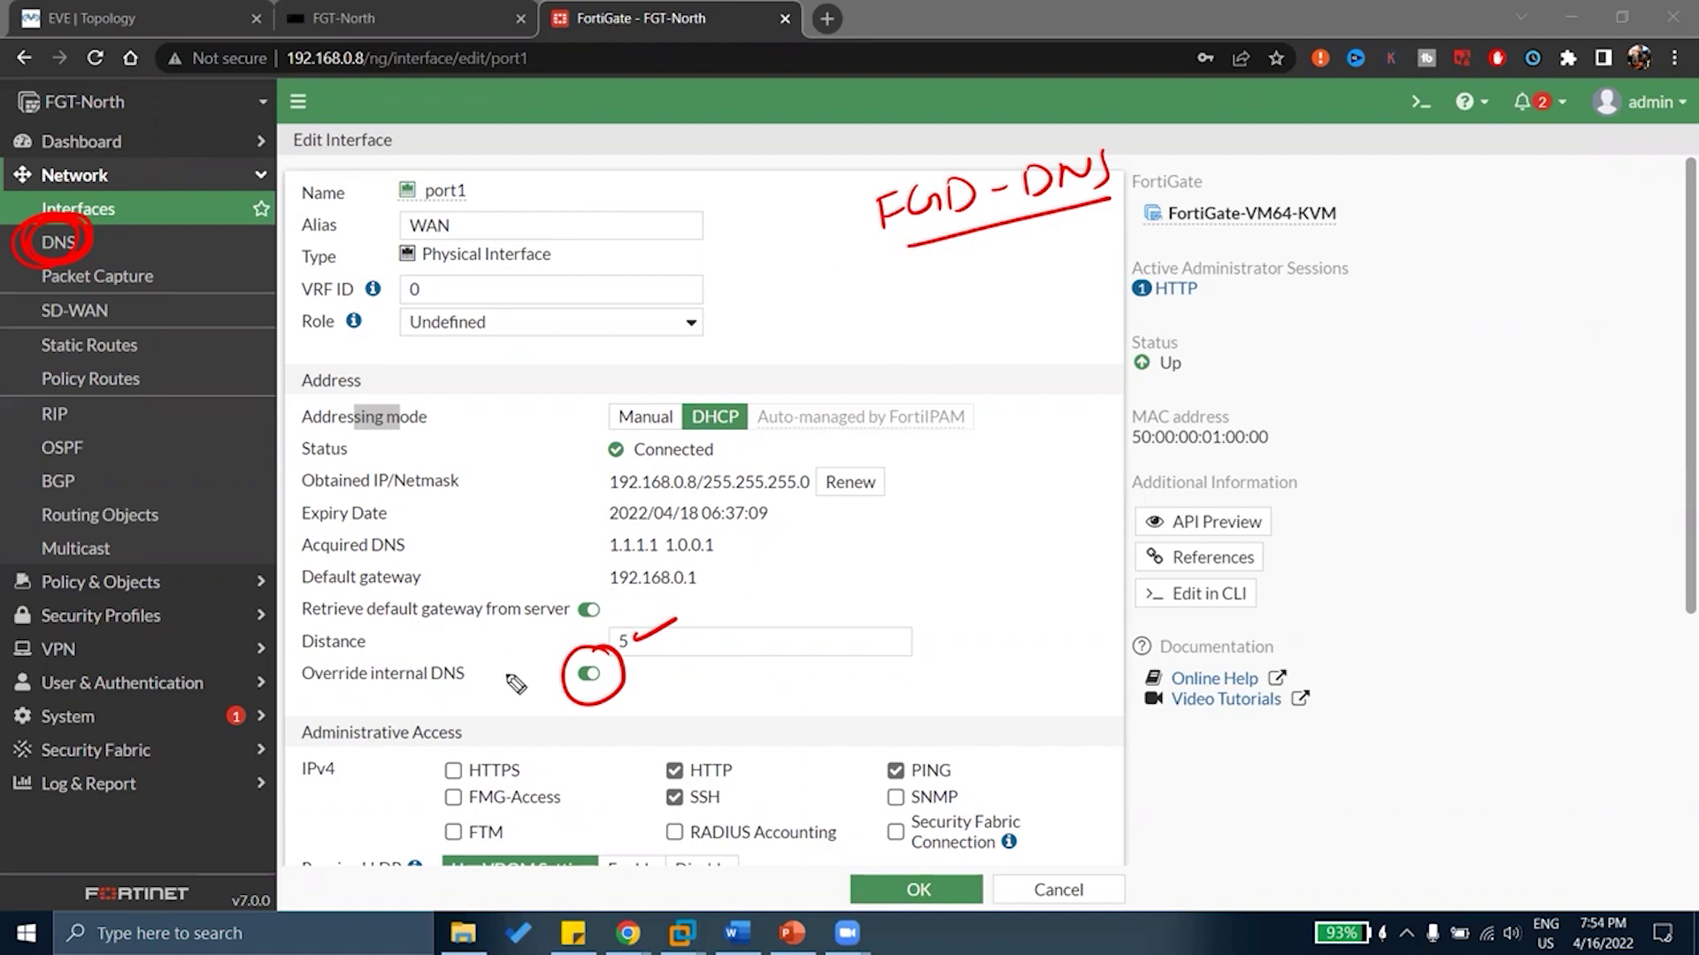
drag(303, 695, 483, 677)
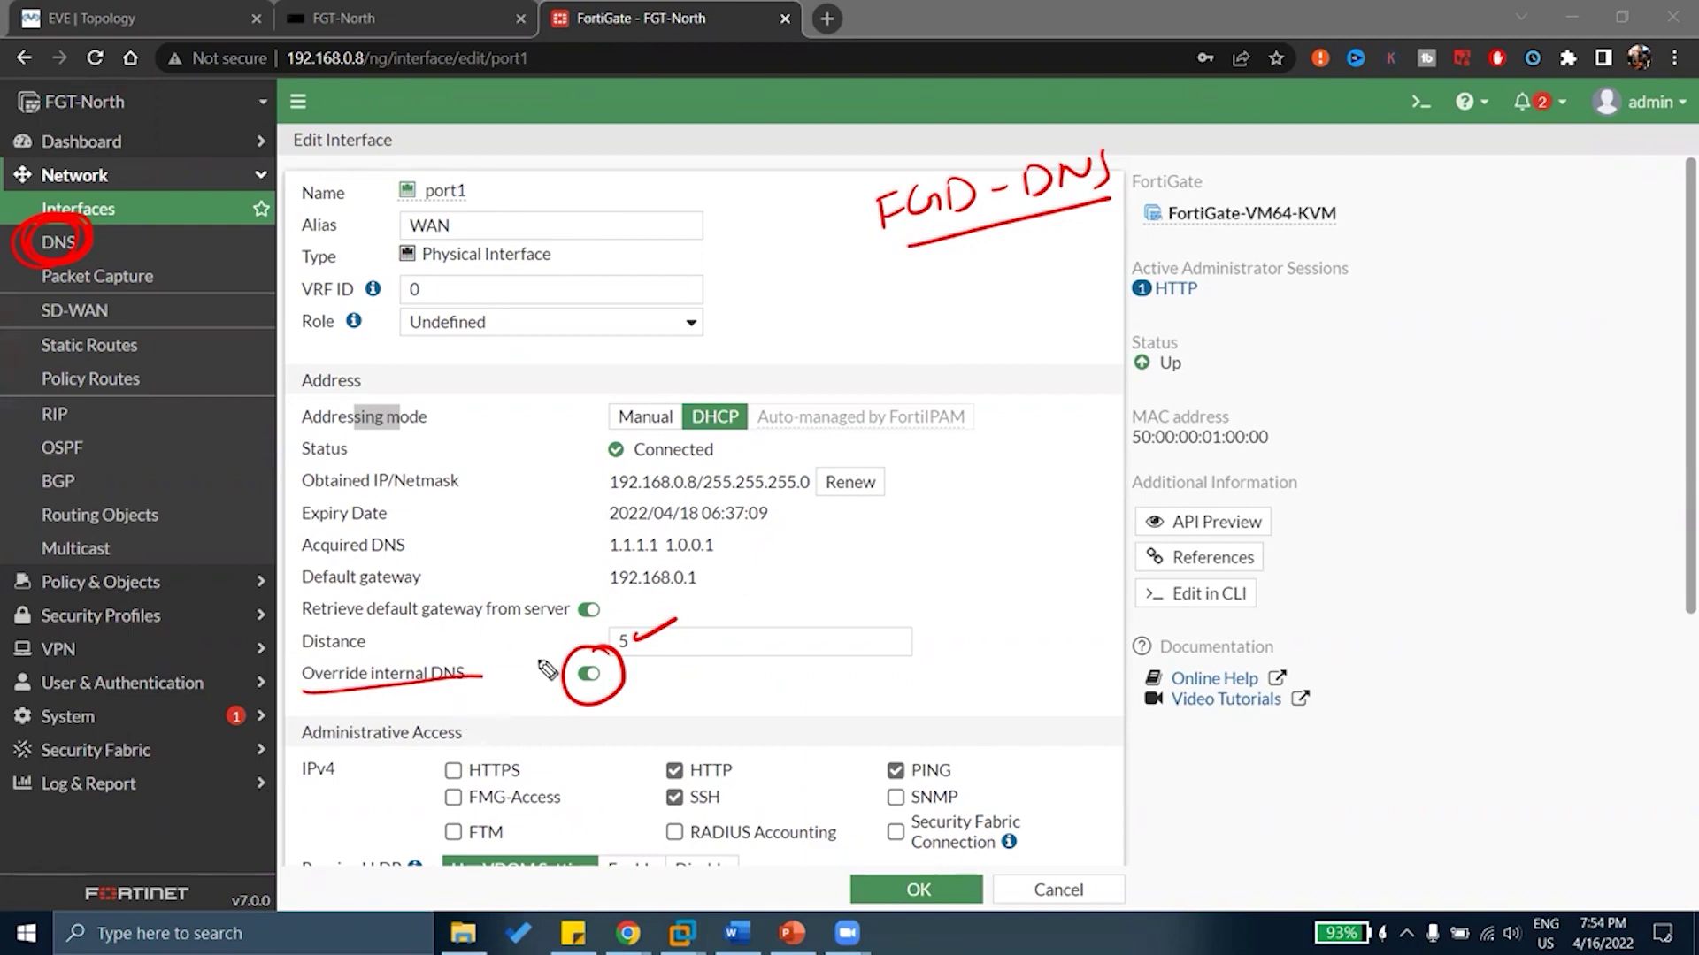
drag(723, 542, 777, 528)
drag(442, 650, 496, 629)
key(e)
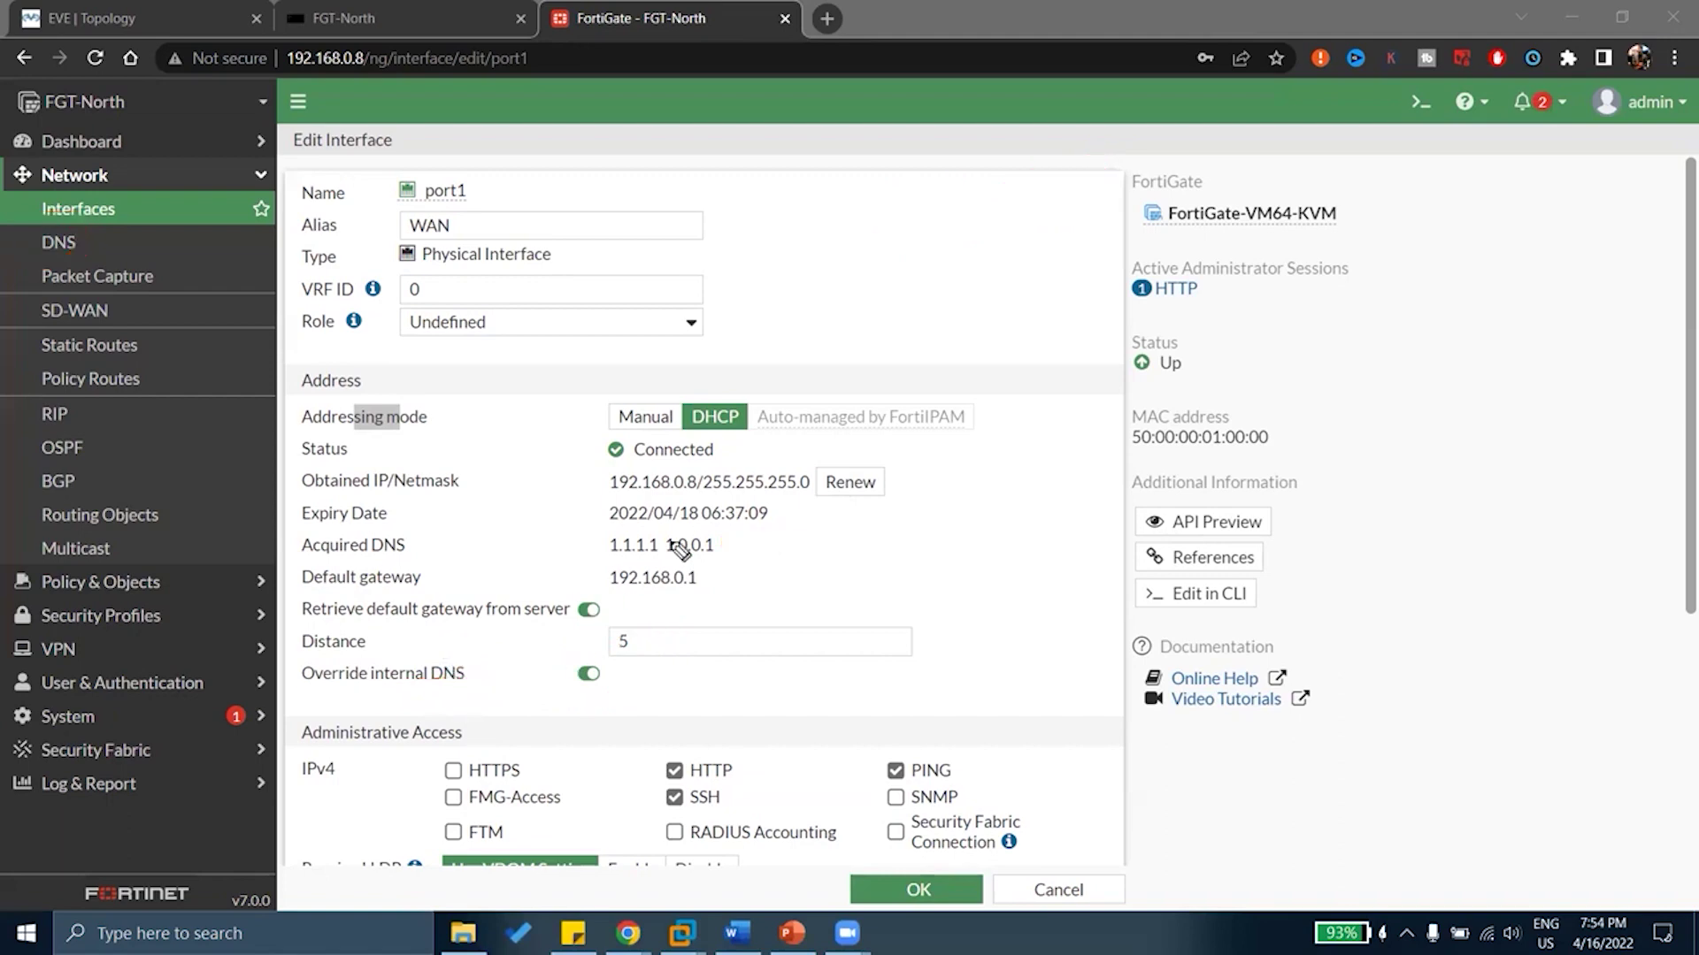
scroll(674, 547, down, 4)
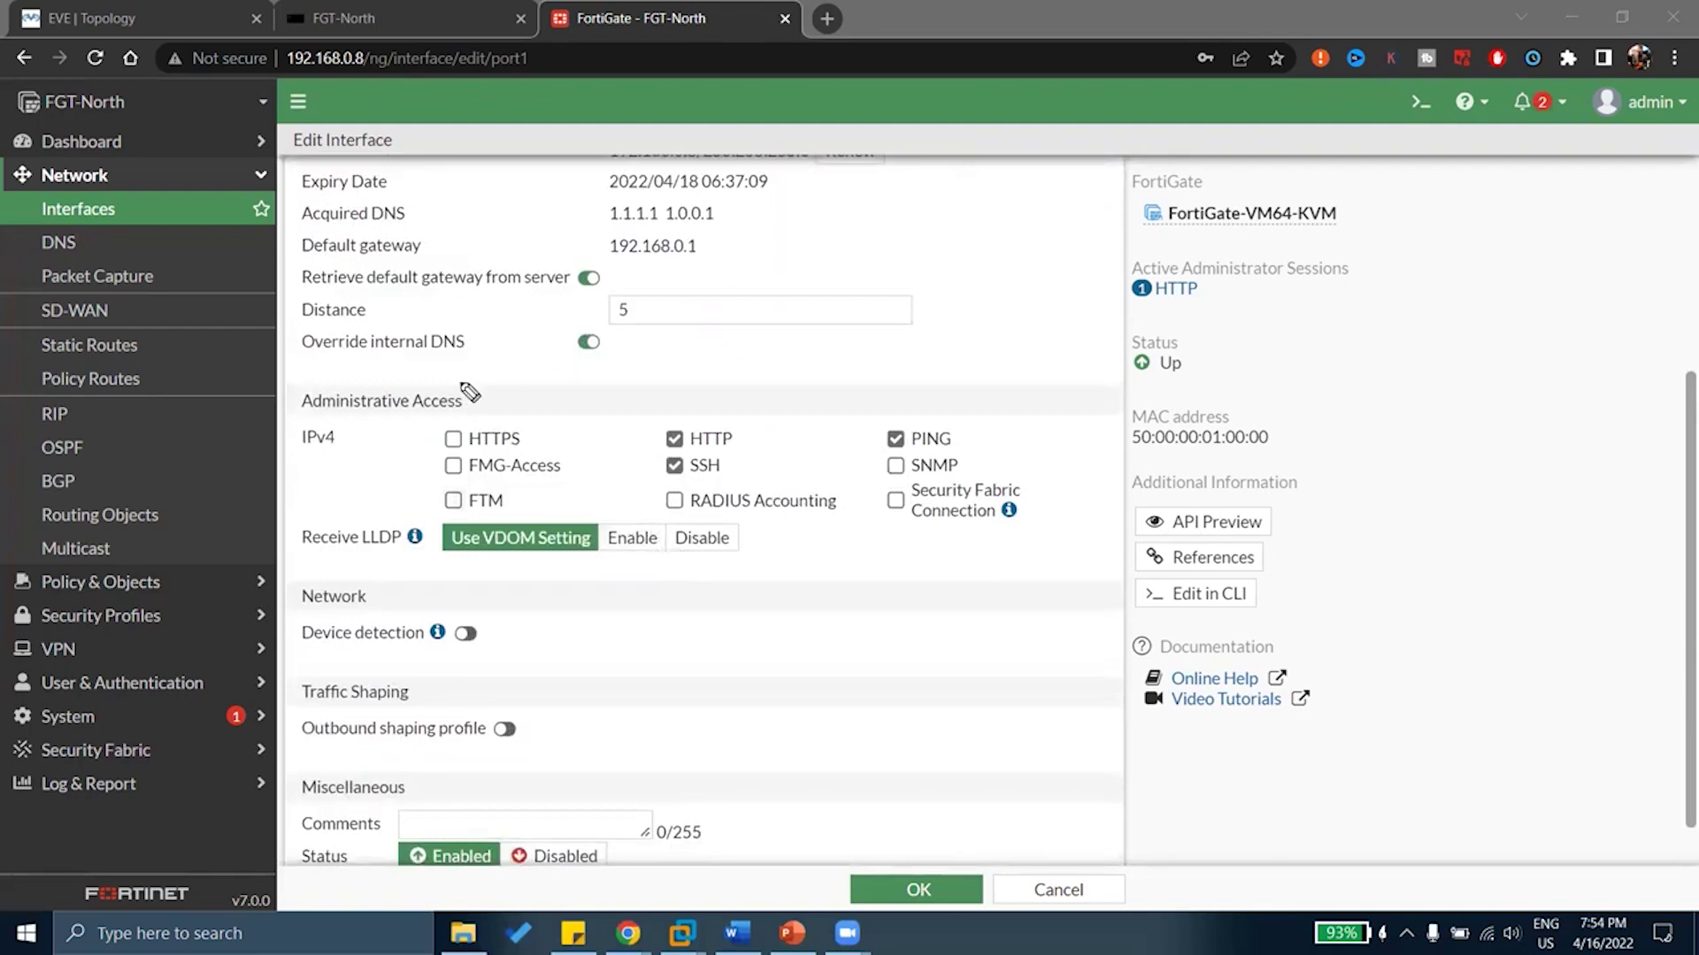
drag(467, 375, 522, 386)
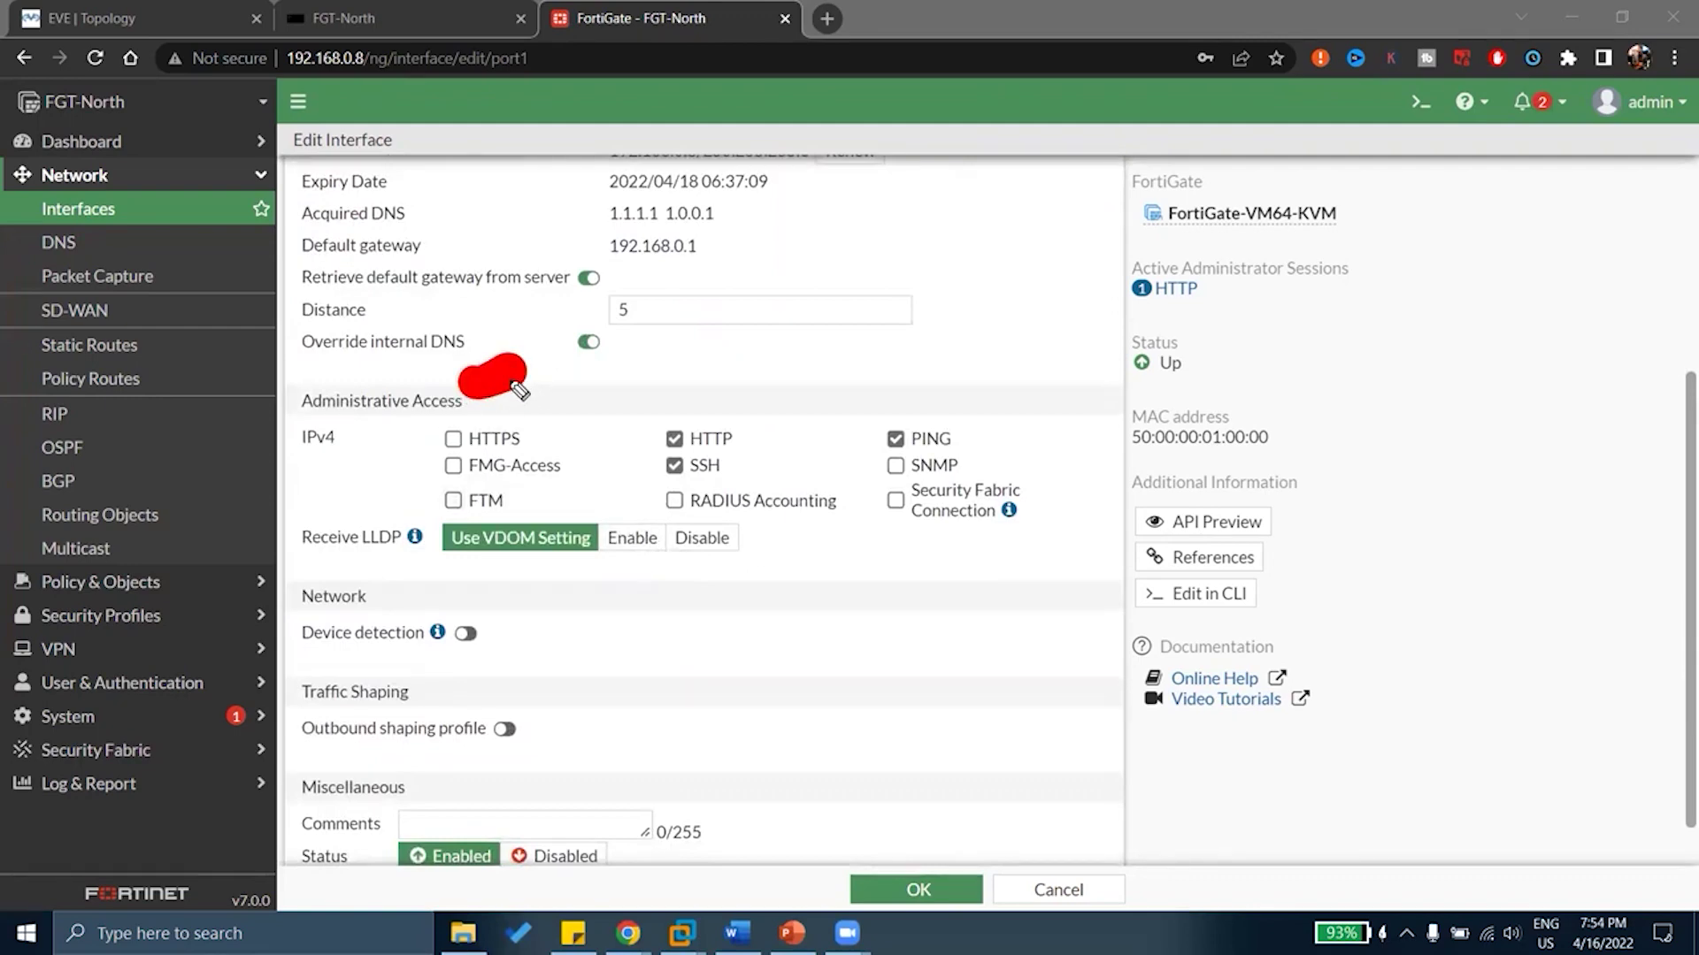
mouse_move(524, 386)
mouse_down()
mouse_move(579, 402)
mouse_move(416, 459)
mouse_up()
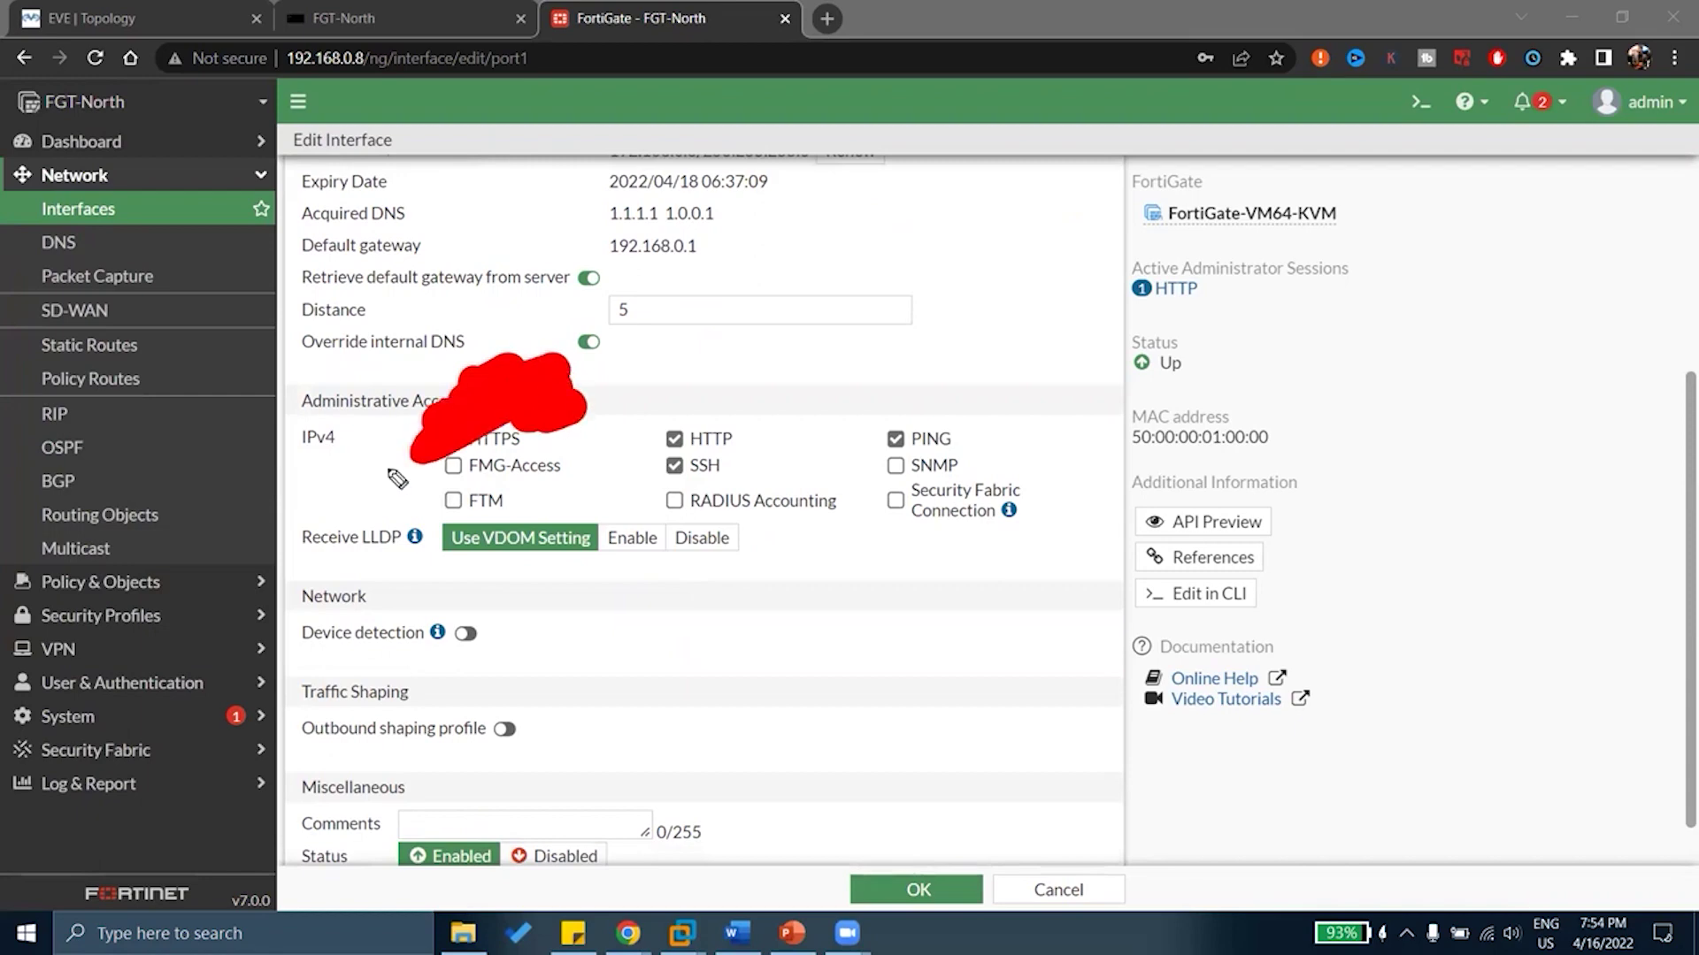
key(Escape)
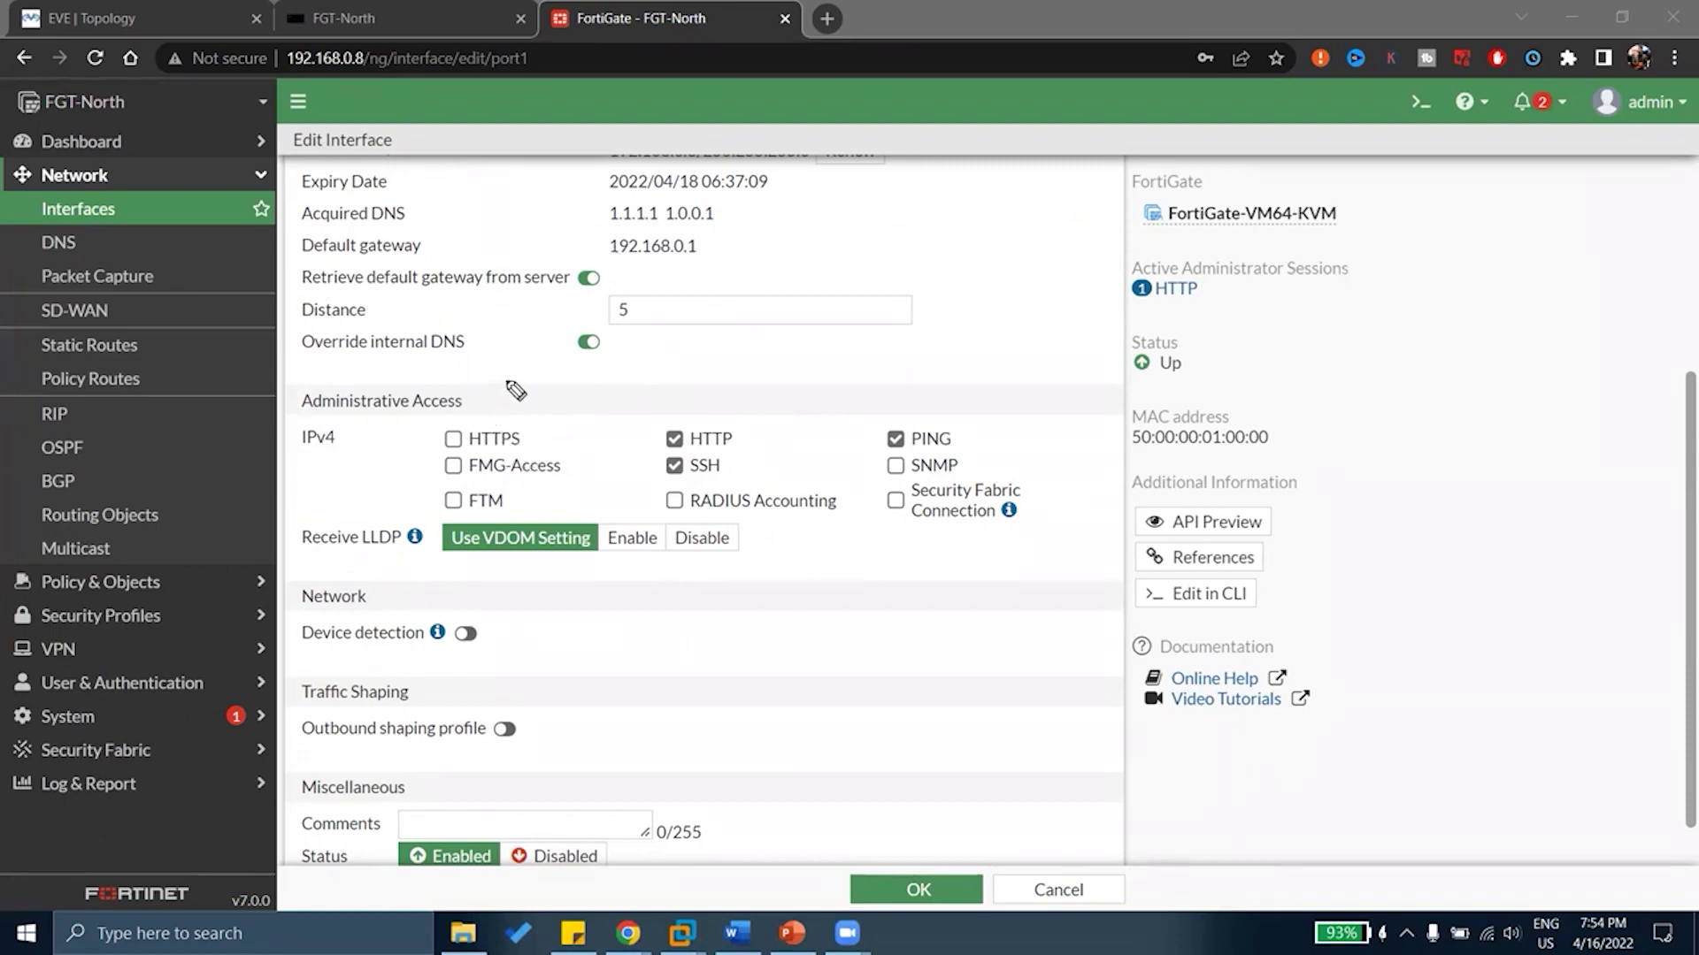
drag(502, 385, 567, 356)
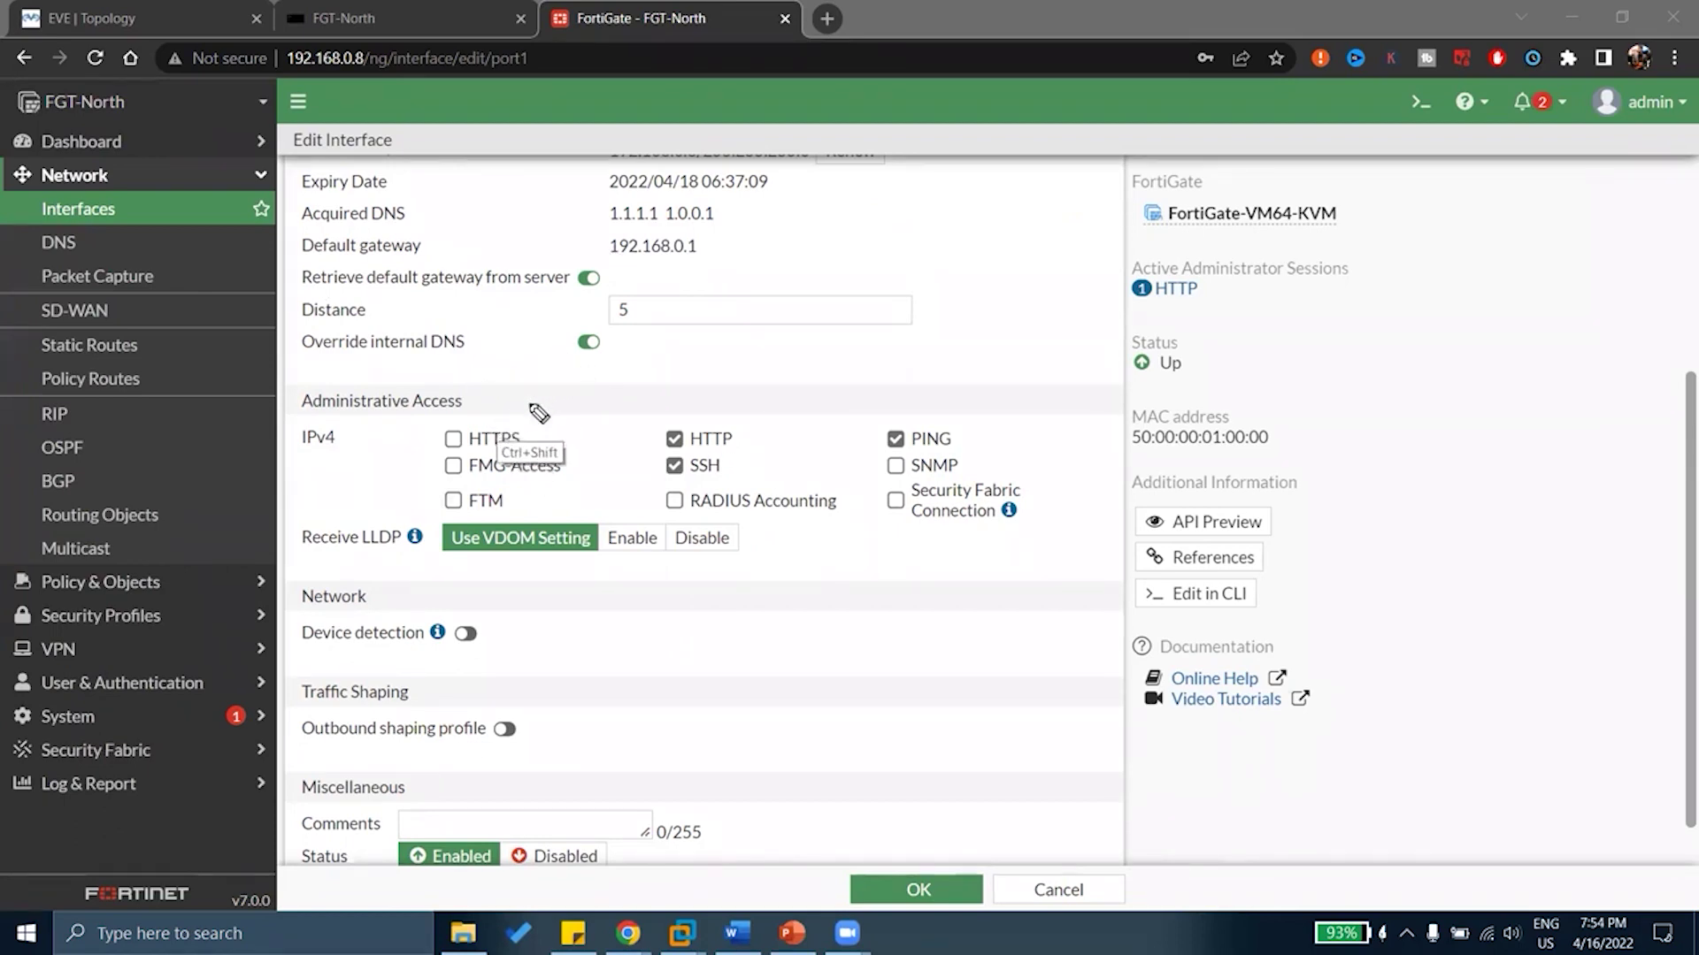
drag(474, 390, 503, 384)
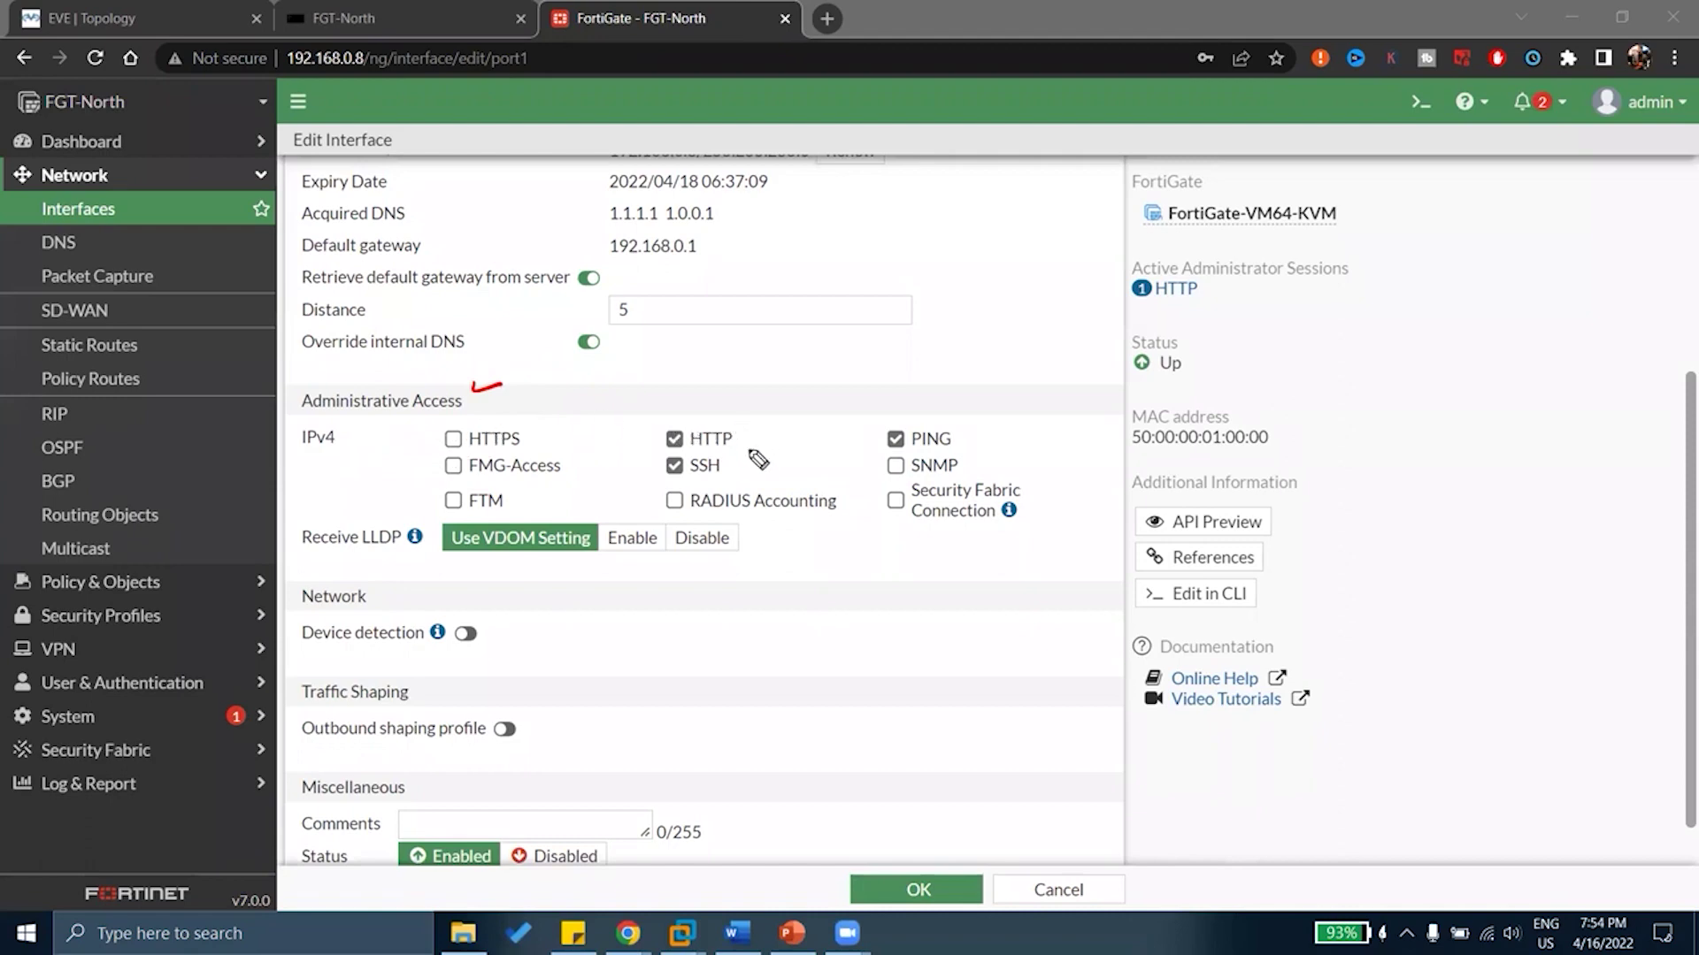
drag(739, 433, 787, 410)
drag(733, 460, 767, 445)
drag(964, 430, 993, 415)
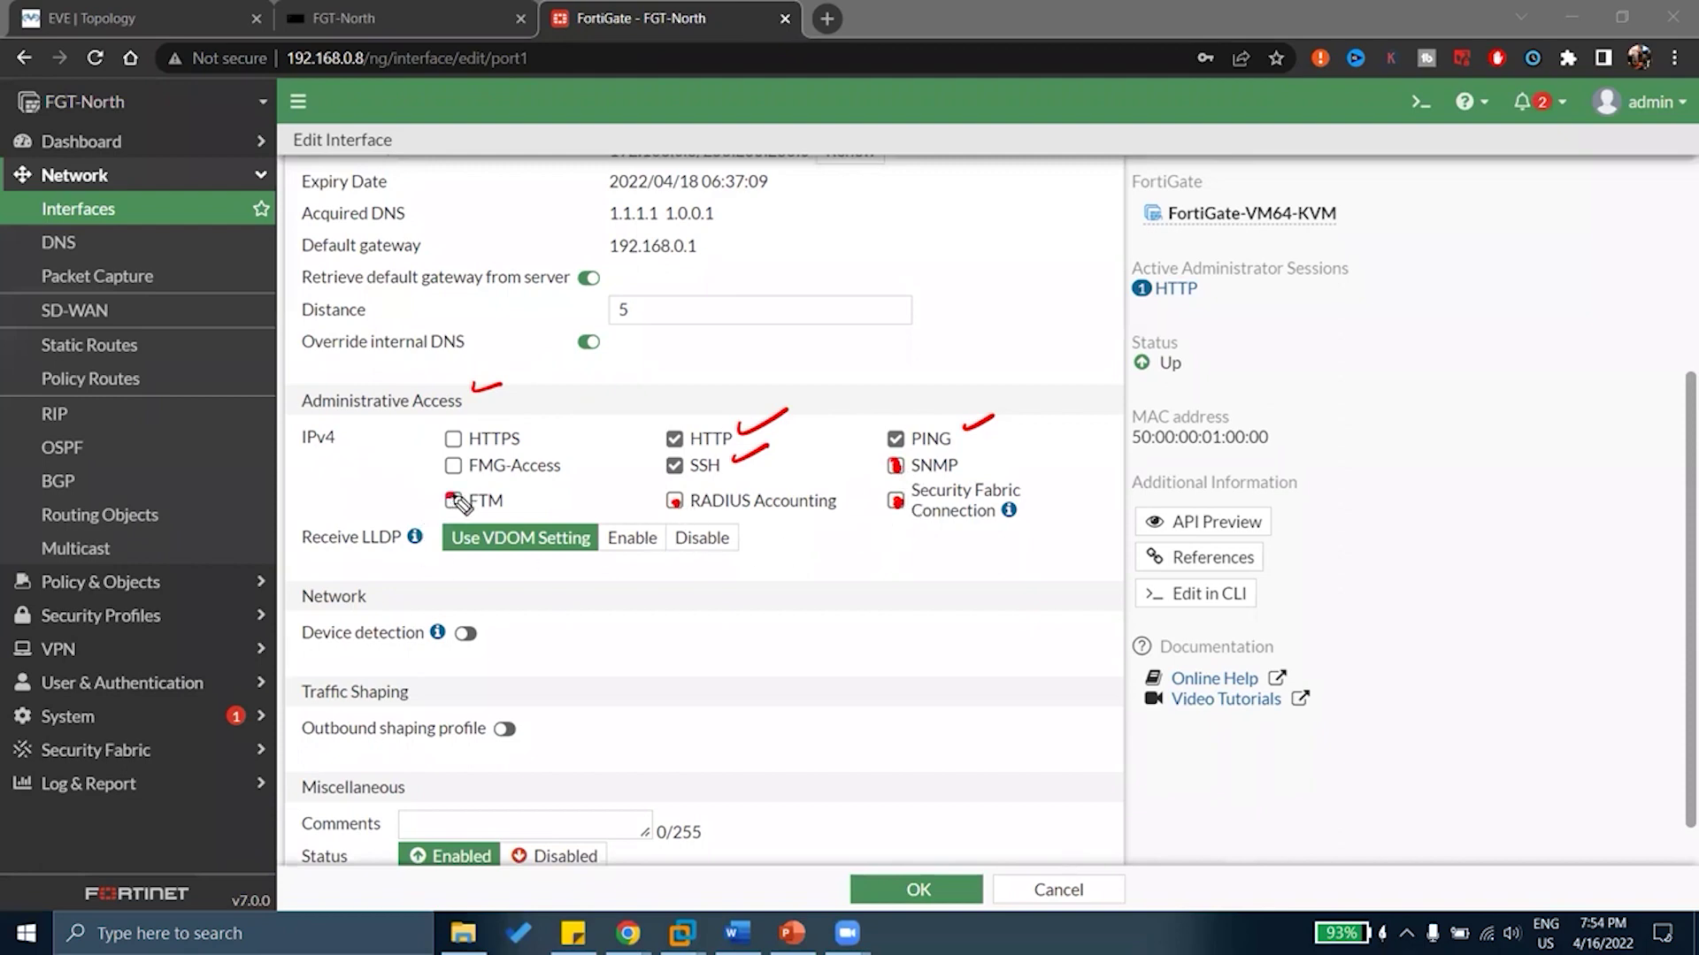
click(453, 462)
drag(444, 439, 448, 446)
key(e)
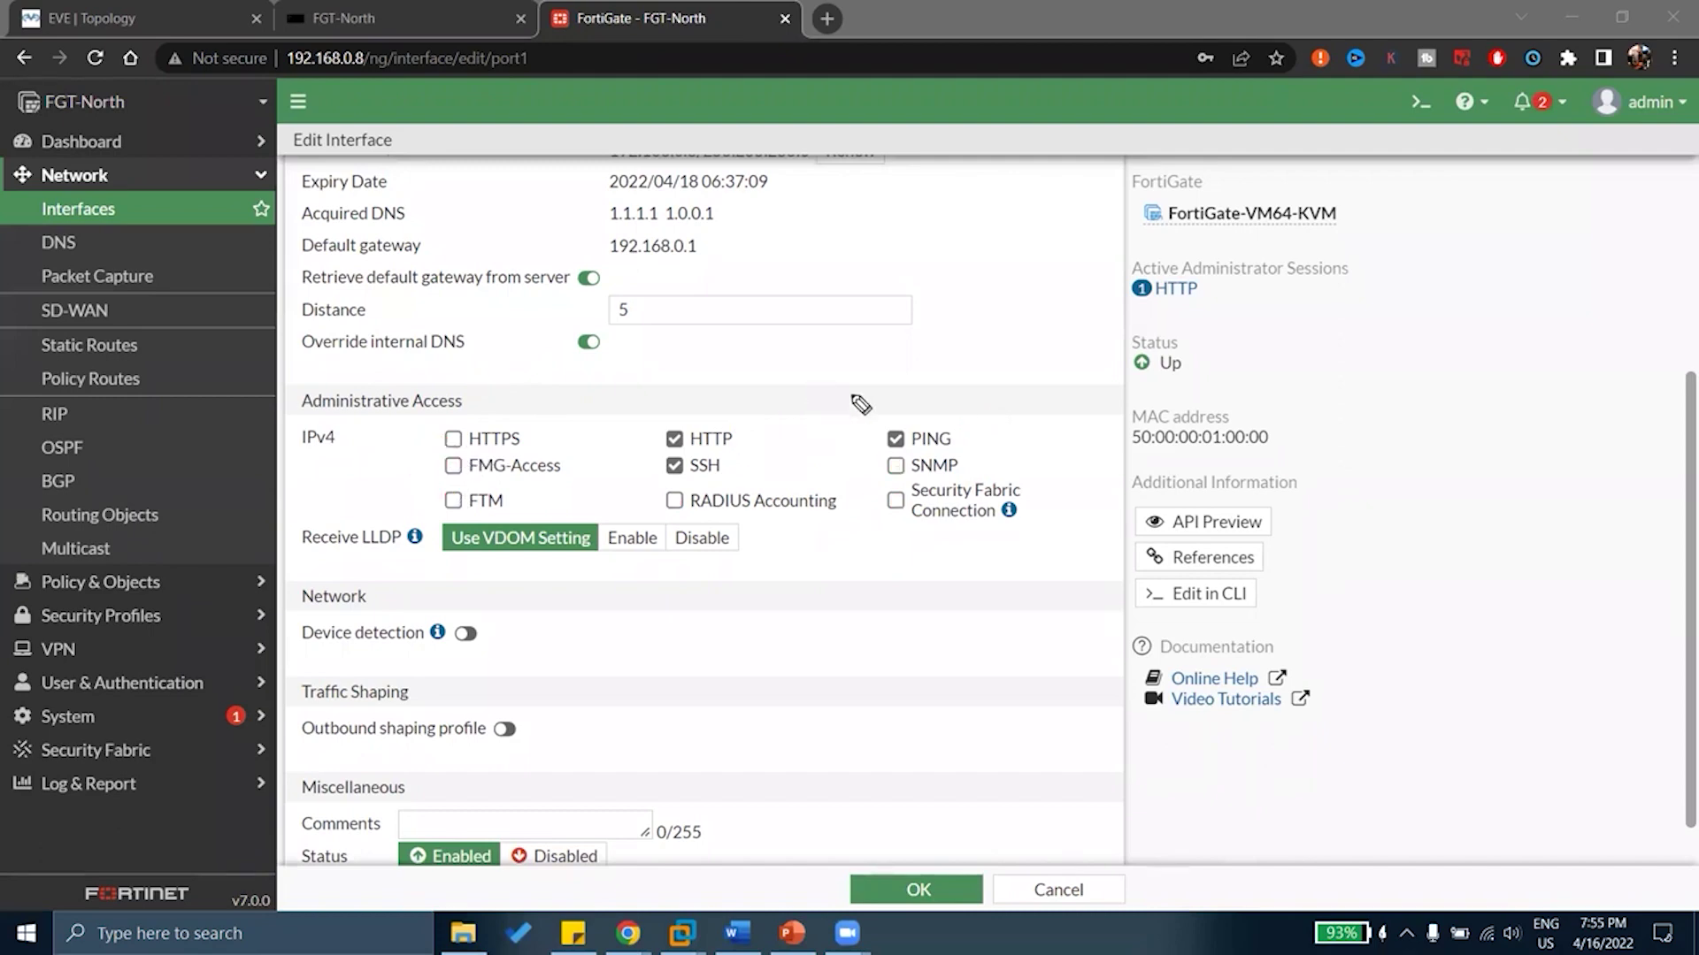
drag(897, 471, 899, 473)
mouse_move(407, 510)
mouse_down()
mouse_move(403, 571)
mouse_move(417, 515)
mouse_up()
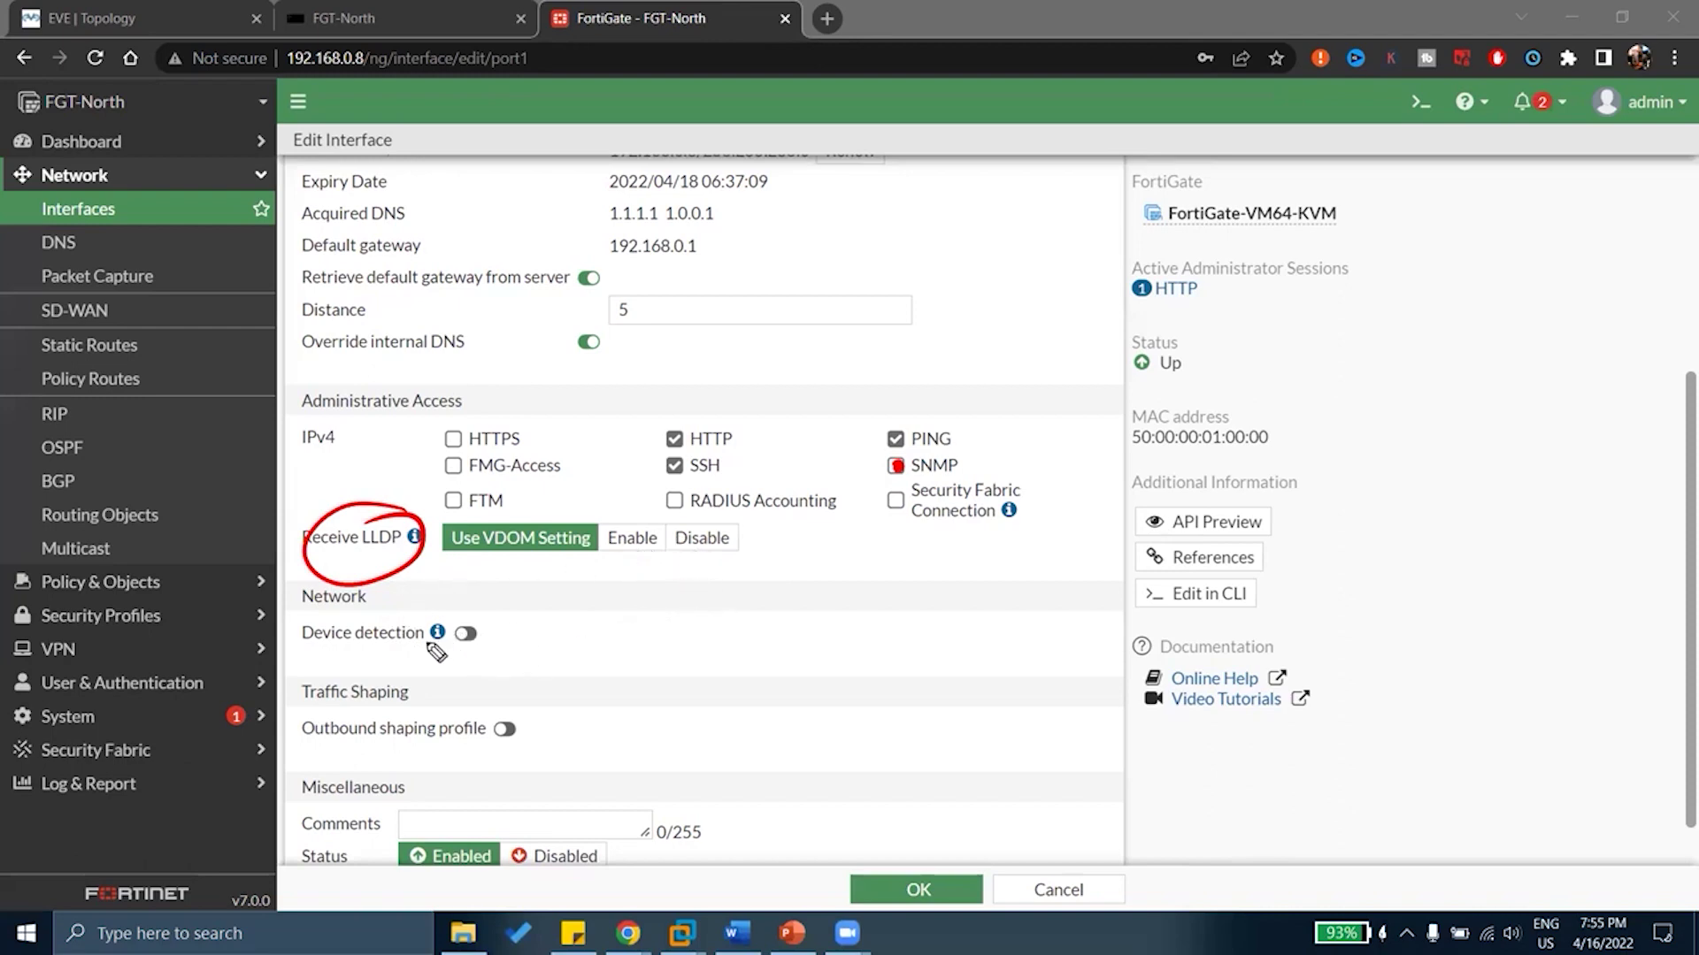
drag(493, 635, 567, 595)
key(e)
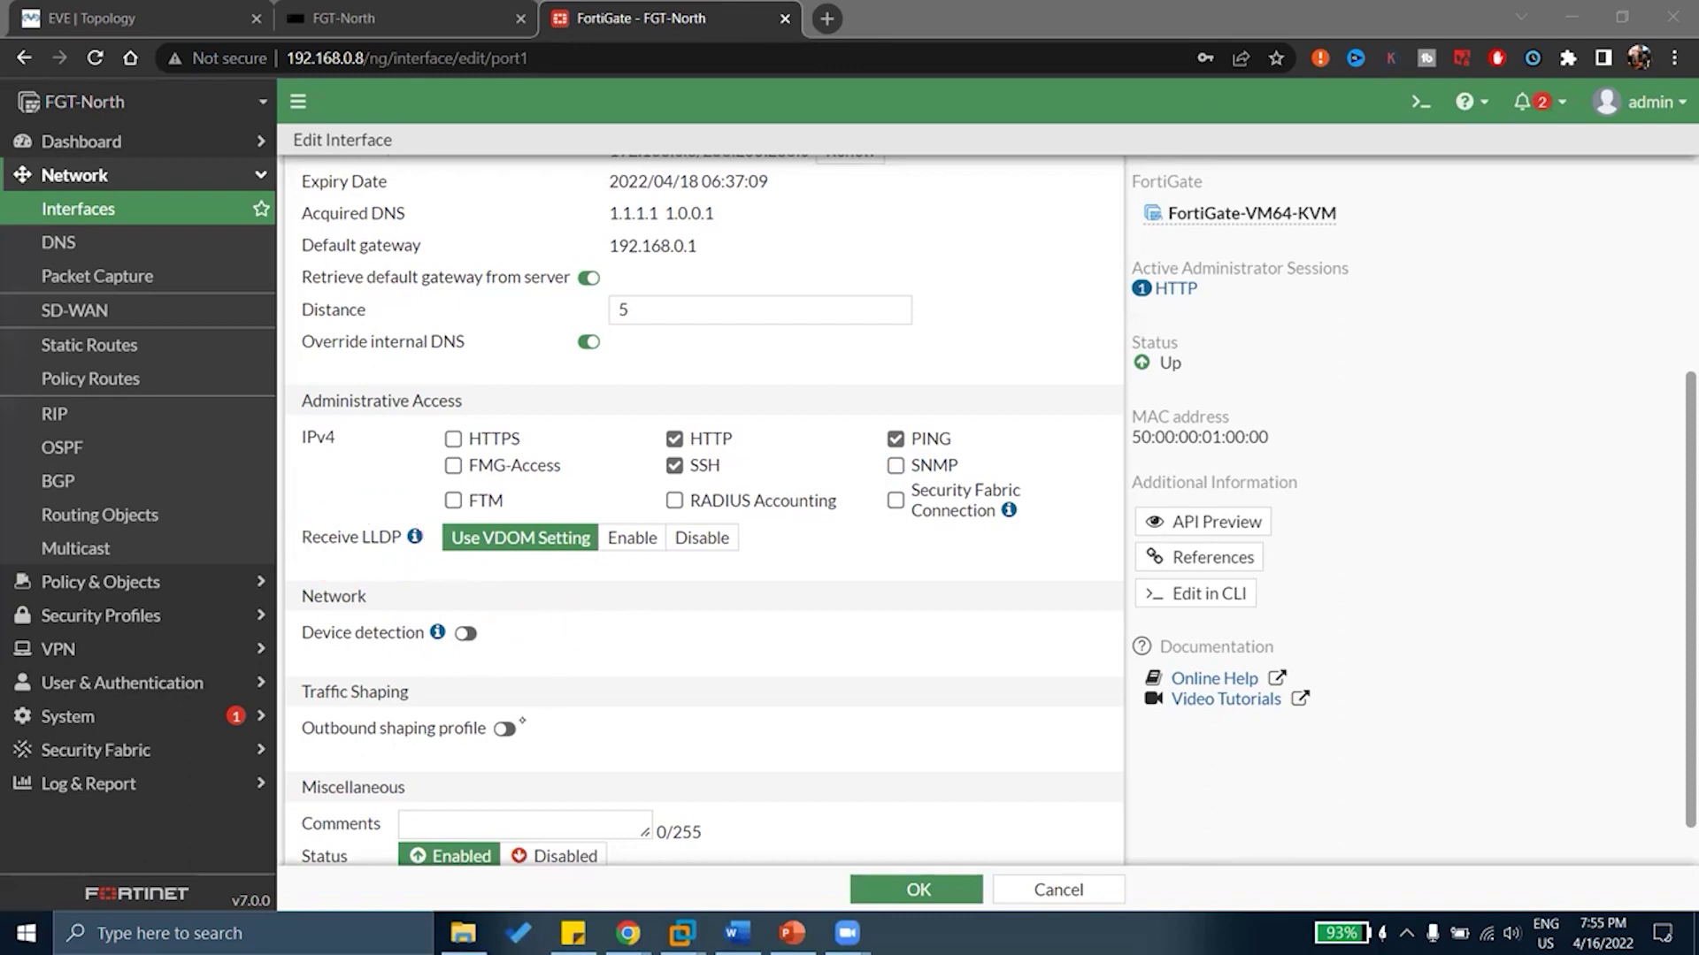
key(Escape)
Sketch a switch with cables fanning out to connected devices beside the interface form
scroll(528, 636, down, 1)
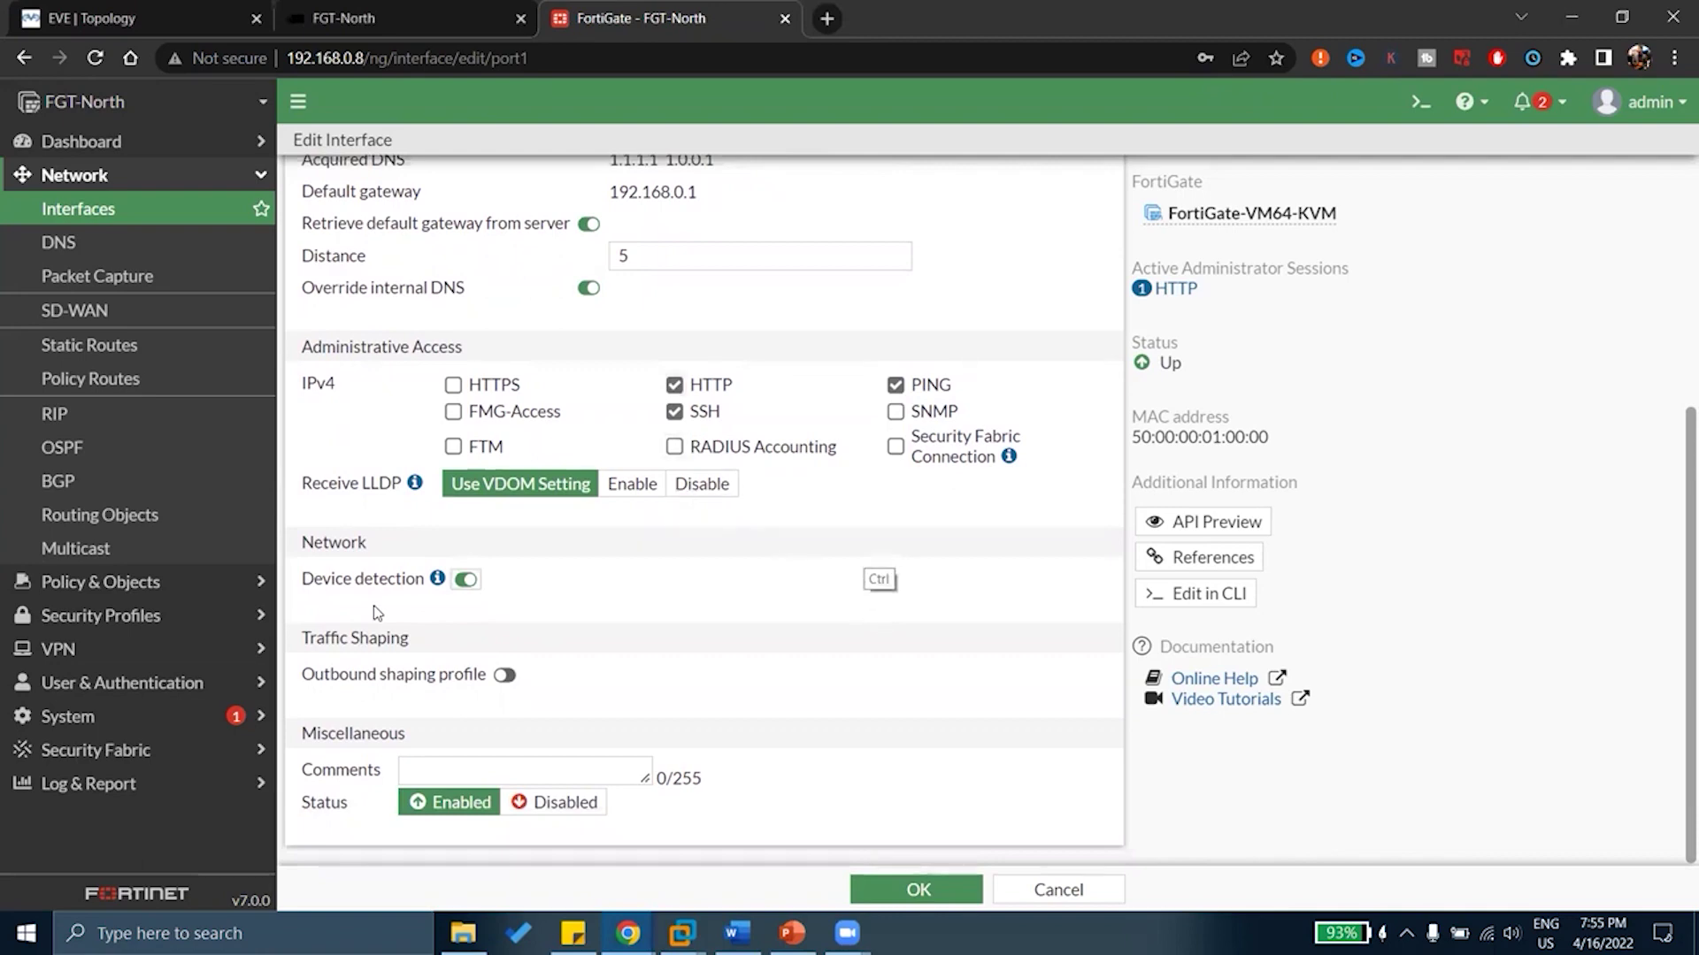
mouse_move(1355, 350)
mouse_down()
mouse_move(1354, 308)
mouse_move(1389, 351)
mouse_move(1412, 461)
mouse_up()
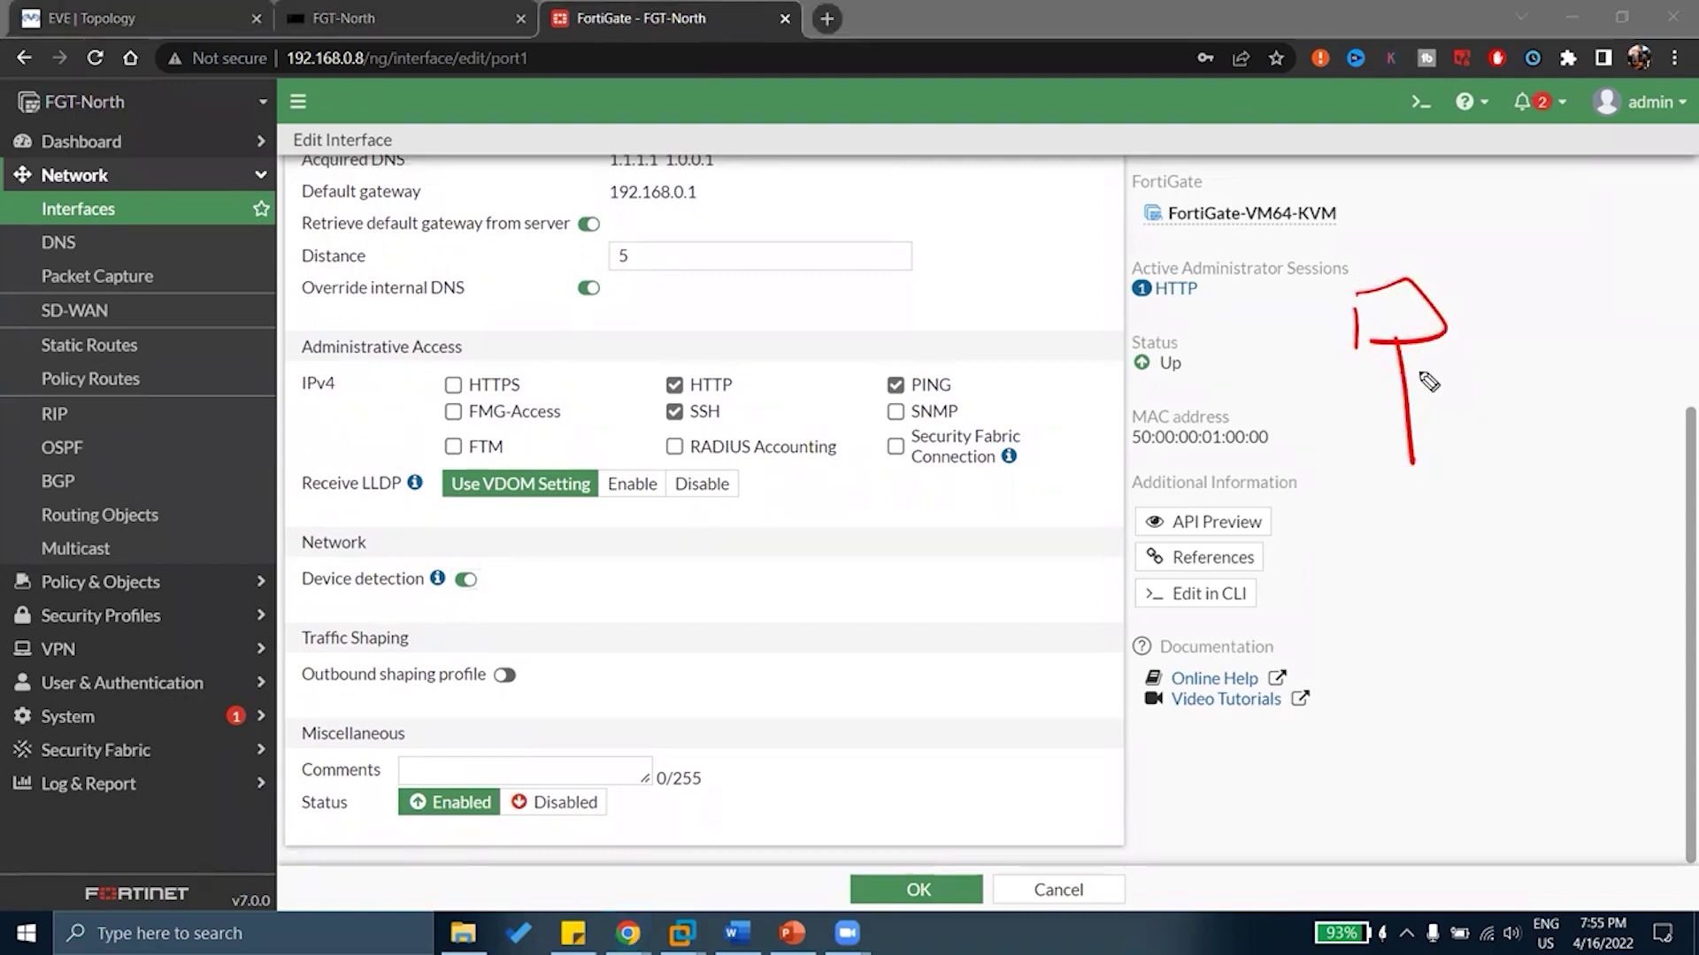
drag(1419, 346, 1424, 367)
drag(1355, 462, 1357, 500)
mouse_move(1356, 459)
mouse_down()
mouse_move(1493, 449)
mouse_move(1340, 502)
mouse_move(1421, 462)
mouse_move(1400, 535)
mouse_move(1281, 683)
mouse_up()
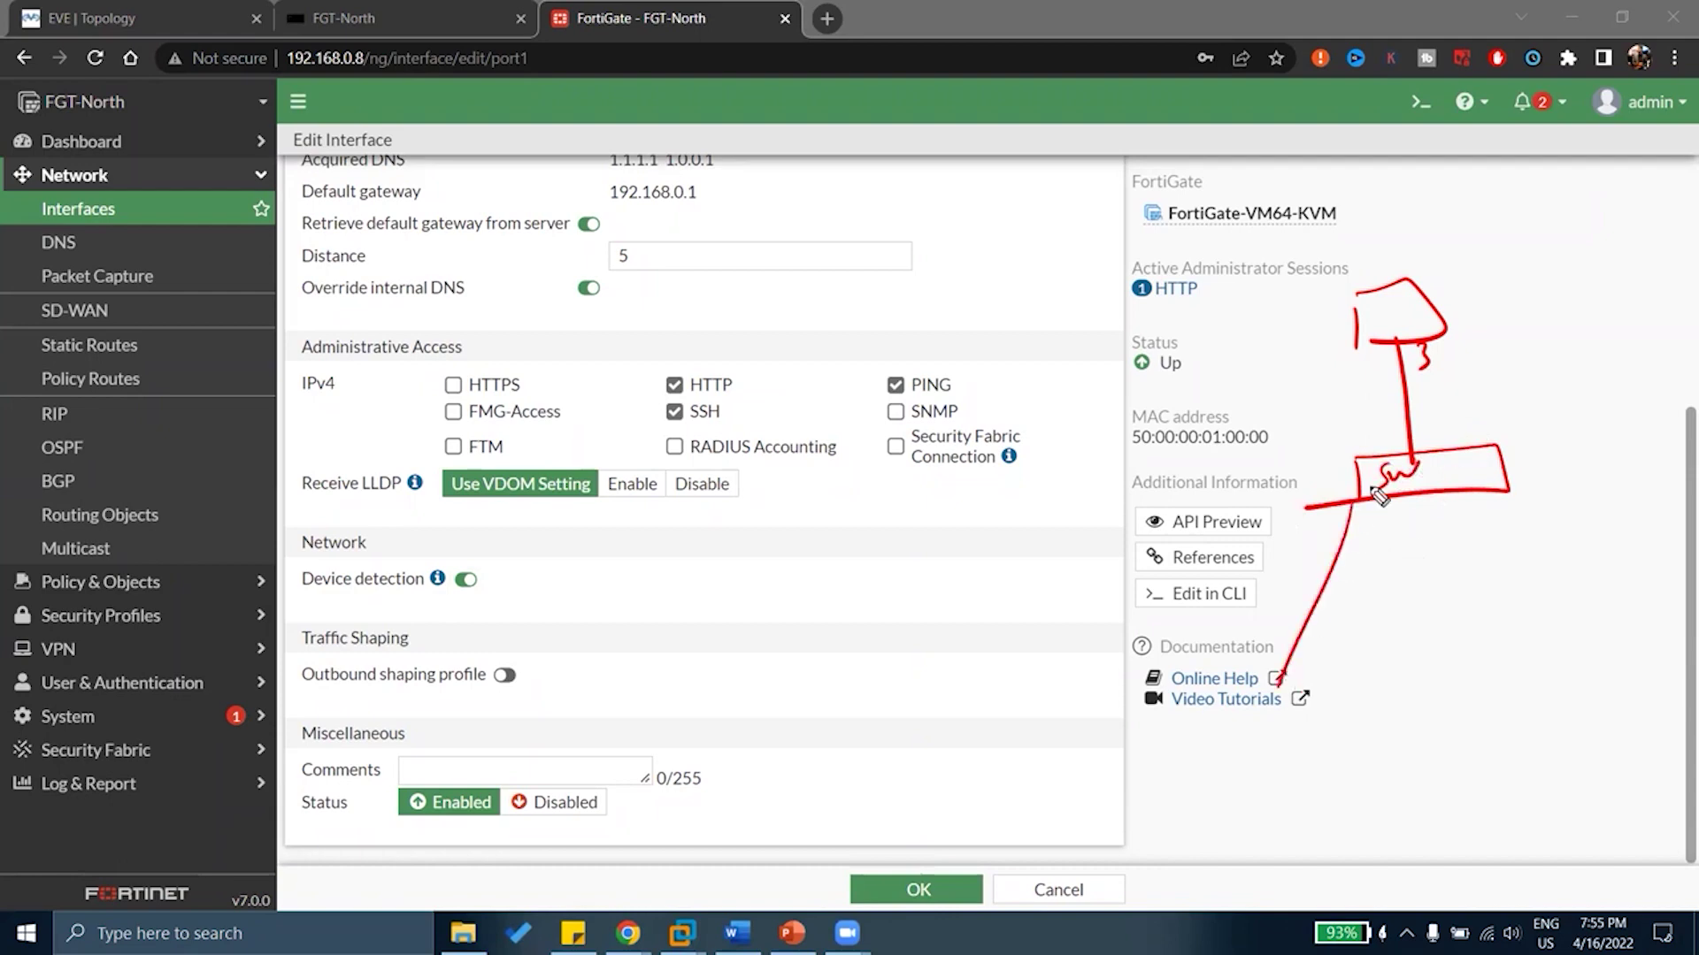
drag(1378, 492, 1353, 641)
drag(1400, 530, 1401, 606)
mouse_move(1441, 482)
mouse_down()
mouse_move(1461, 577)
mouse_move(1496, 557)
mouse_up()
drag(1520, 469, 1575, 559)
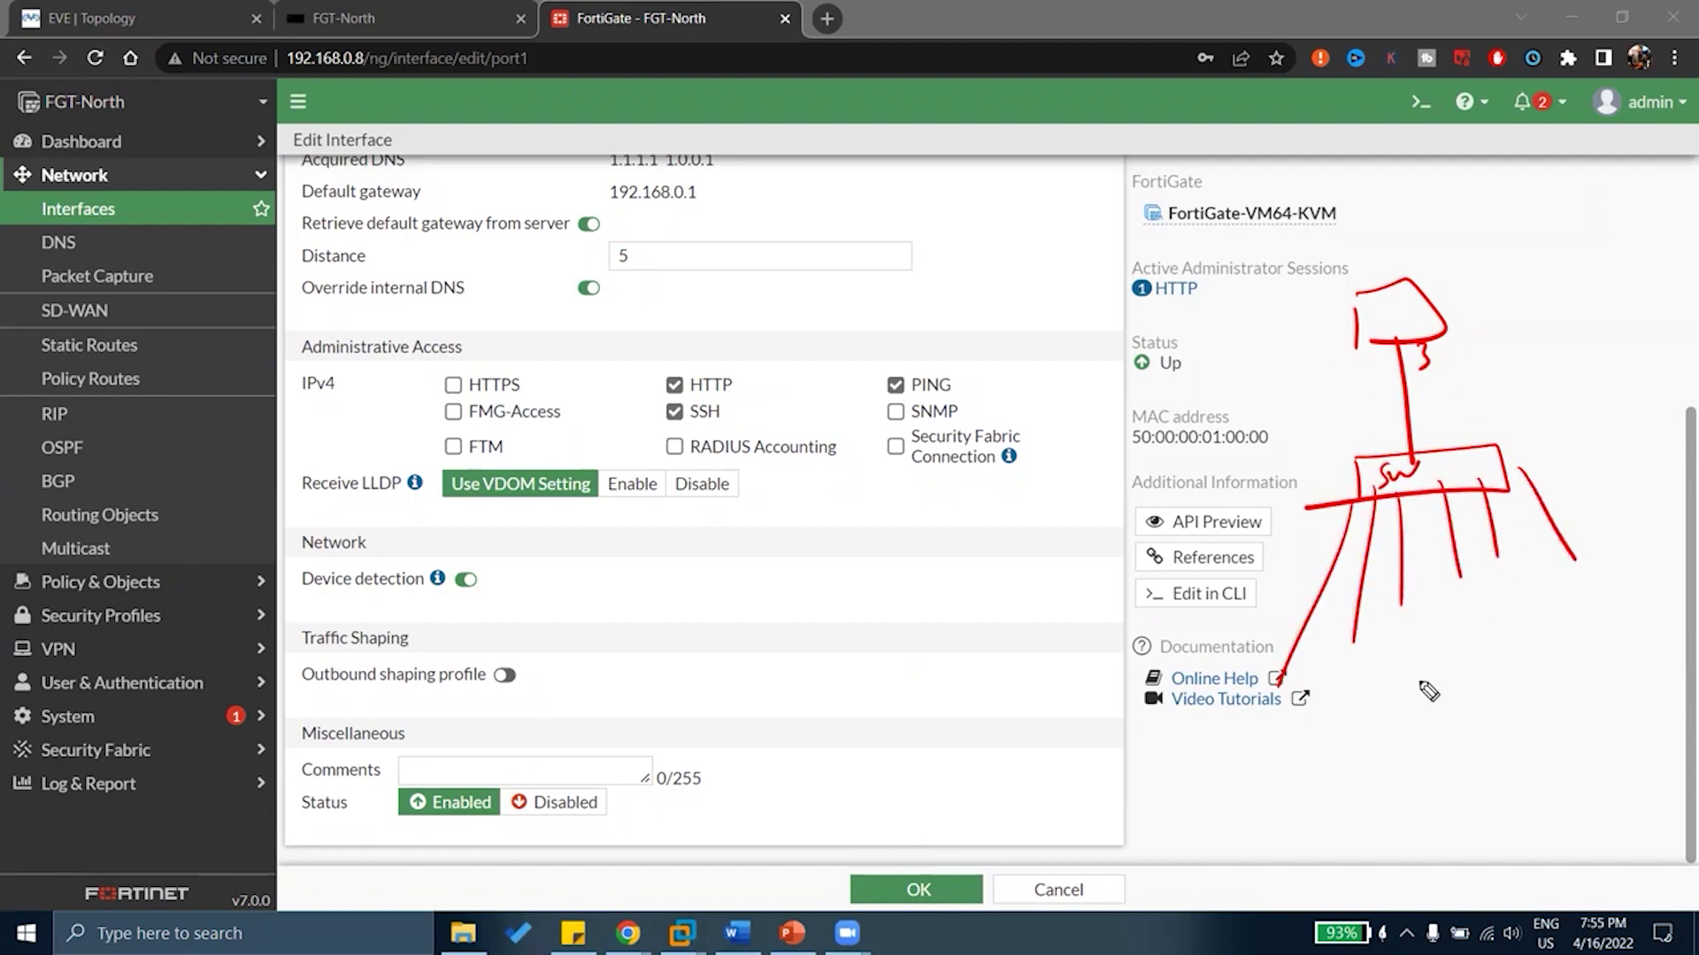
drag(1271, 731, 1274, 768)
mouse_move(1275, 731)
mouse_down()
mouse_move(1317, 752)
mouse_move(1279, 768)
mouse_up()
mouse_move(1354, 719)
mouse_down()
mouse_move(1373, 746)
mouse_move(1475, 724)
mouse_up()
mouse_move(1510, 706)
mouse_down()
mouse_move(1526, 675)
mouse_move(1515, 717)
mouse_move(1599, 696)
mouse_up()
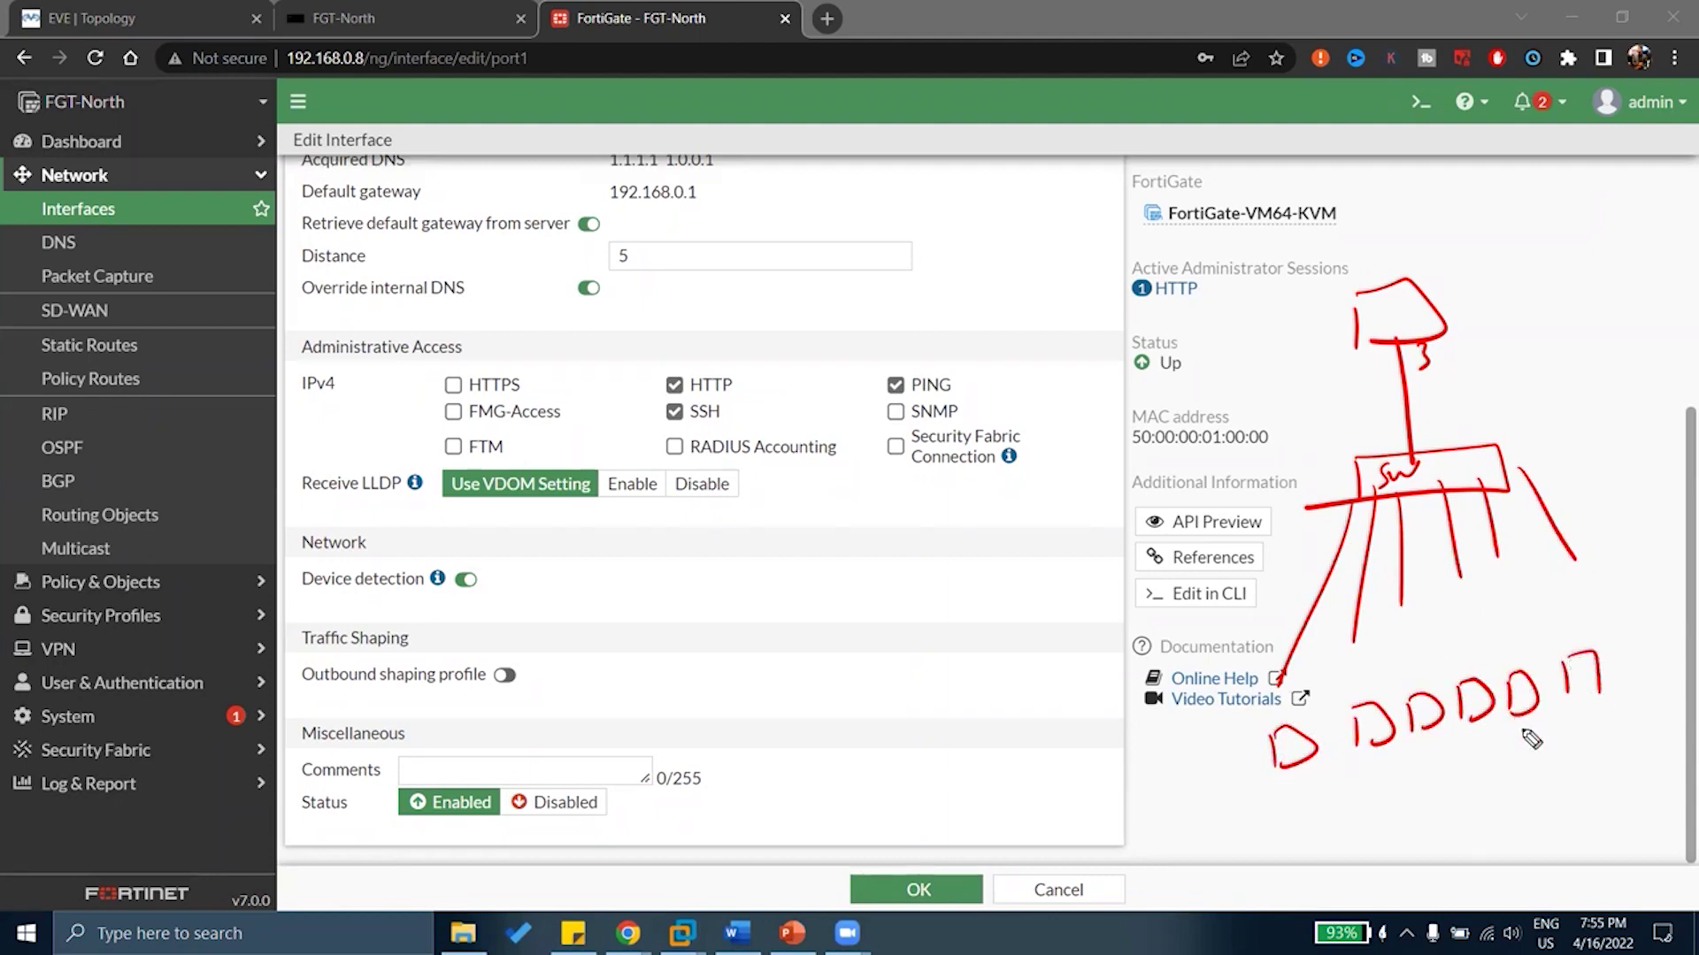
Label the sketched devices WIN, LINUX and MAC, circle Log & Report, then erase all annotations
mouse_move(1250, 800)
mouse_down()
mouse_move(1265, 818)
mouse_move(1306, 796)
mouse_move(1413, 805)
mouse_move(1438, 782)
mouse_move(1420, 800)
mouse_move(1536, 766)
mouse_up()
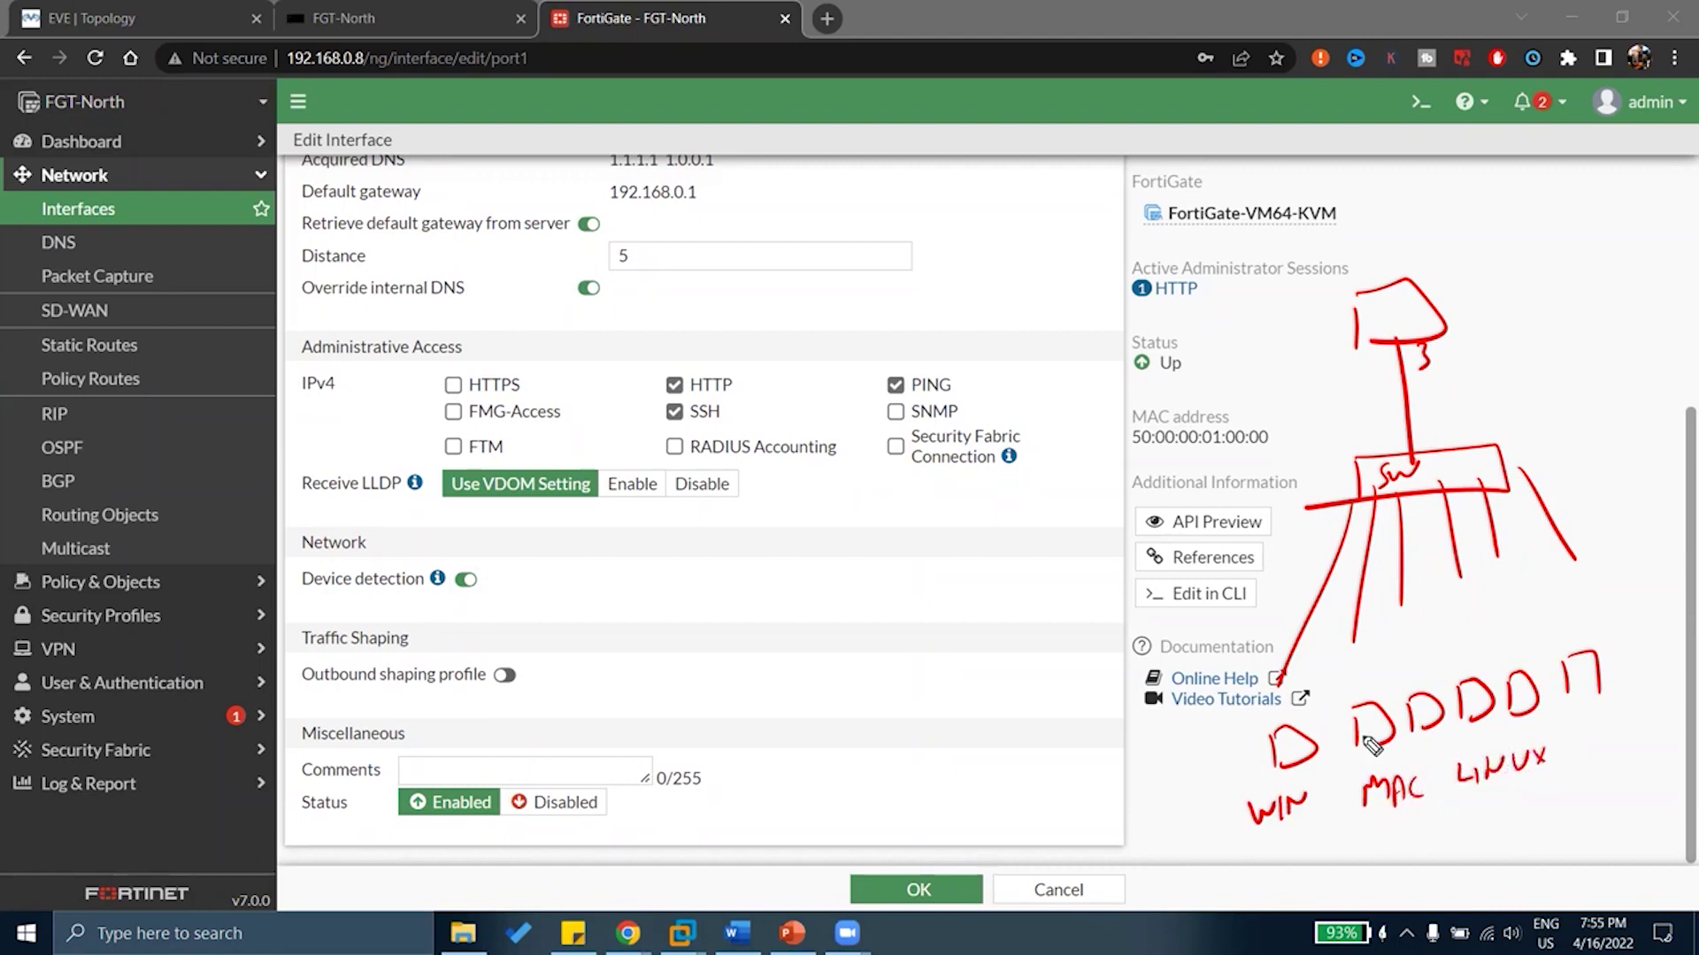
mouse_move(493, 565)
mouse_down()
mouse_move(416, 541)
mouse_move(460, 629)
mouse_move(482, 559)
mouse_up()
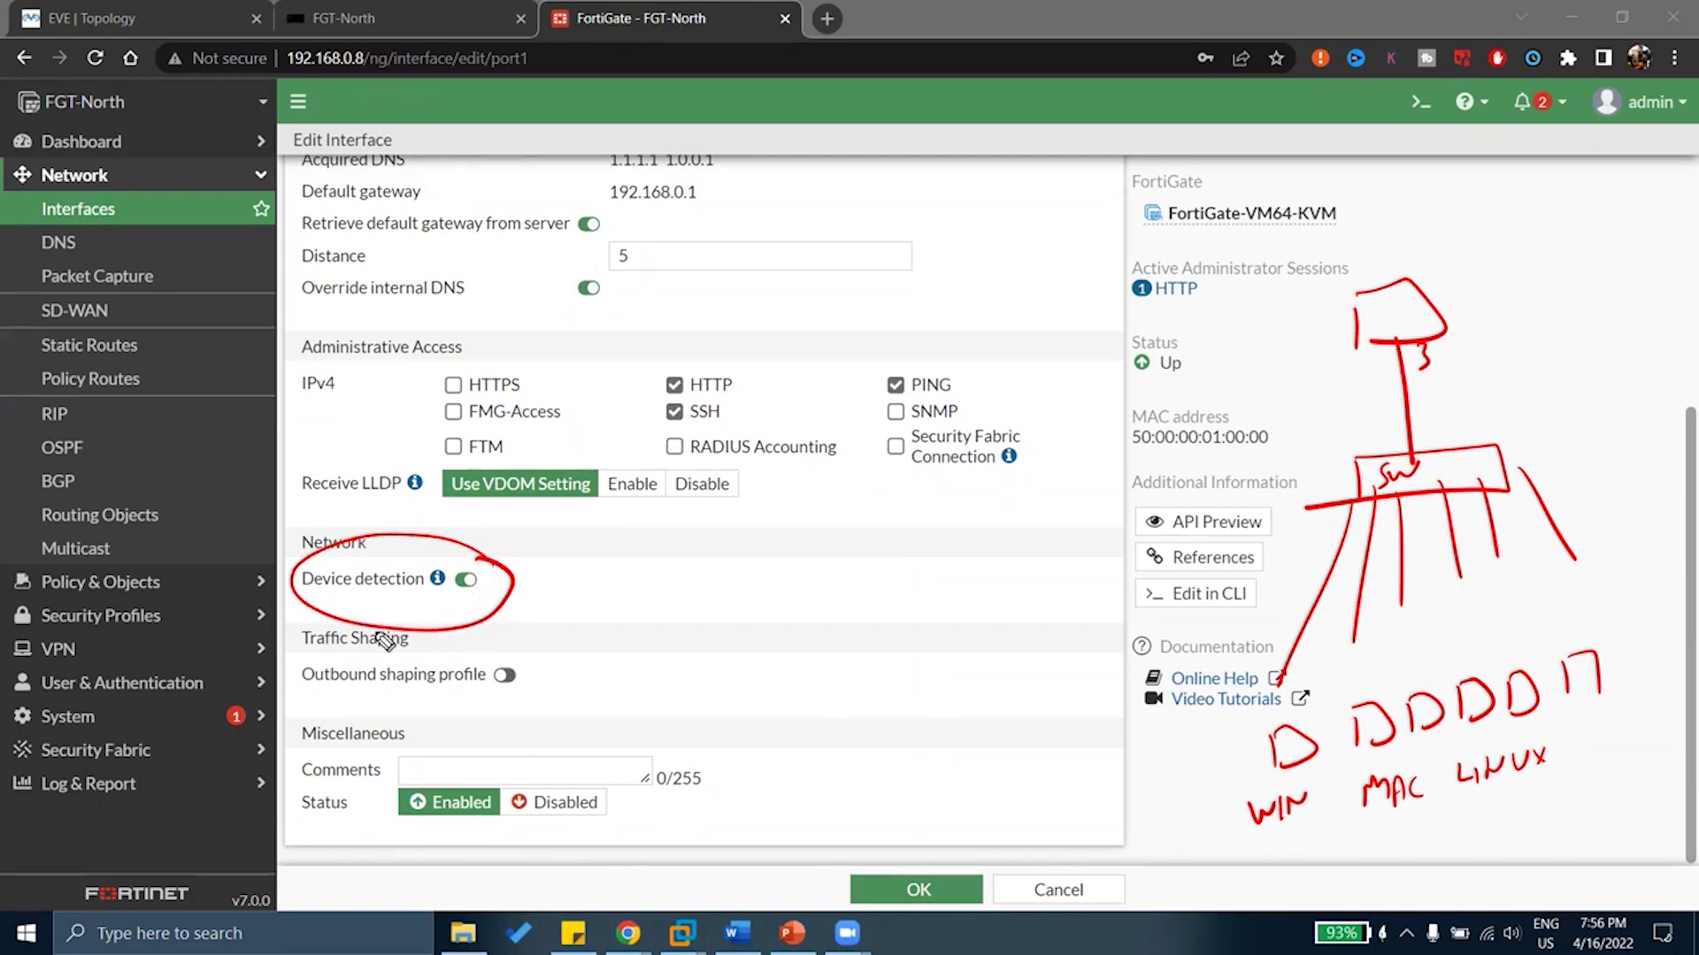
mouse_move(153, 771)
mouse_down()
mouse_move(105, 760)
mouse_move(14, 789)
mouse_move(202, 792)
mouse_move(141, 767)
mouse_move(518, 736)
mouse_move(1175, 787)
mouse_move(1231, 796)
mouse_move(1166, 823)
mouse_move(1251, 857)
mouse_move(1312, 848)
mouse_up()
click(1316, 853)
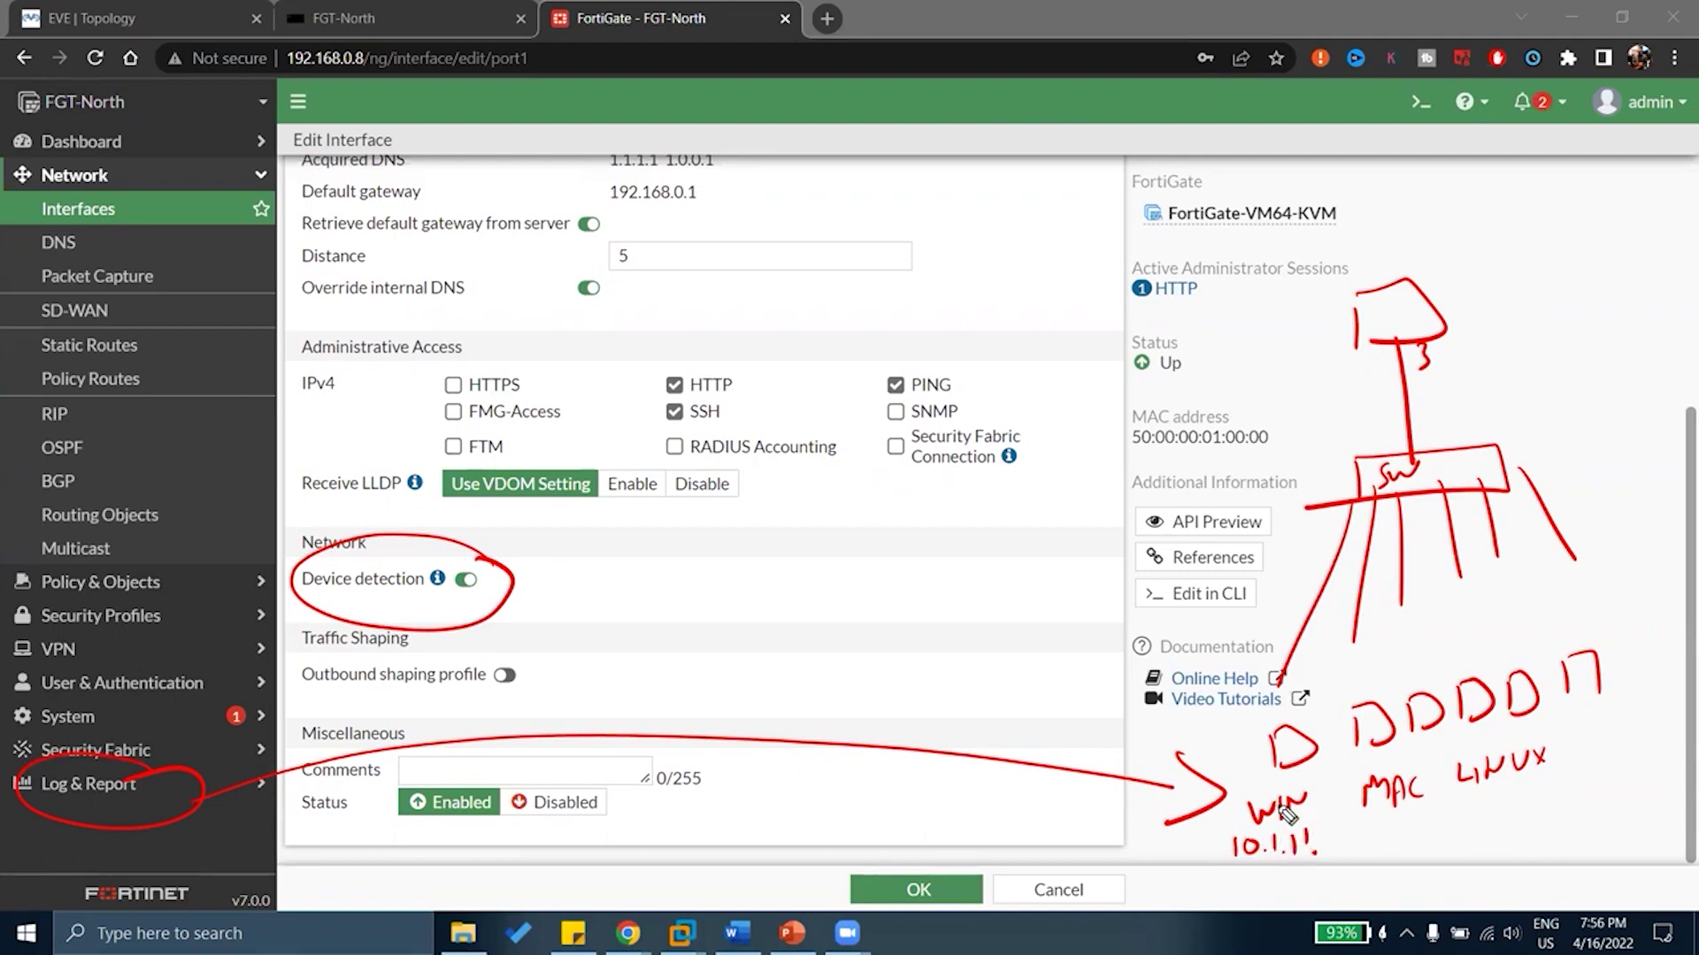
mouse_move(1310, 791)
mouse_down()
mouse_move(1338, 778)
mouse_move(1363, 853)
mouse_move(1389, 832)
mouse_up()
drag(1387, 771, 1420, 759)
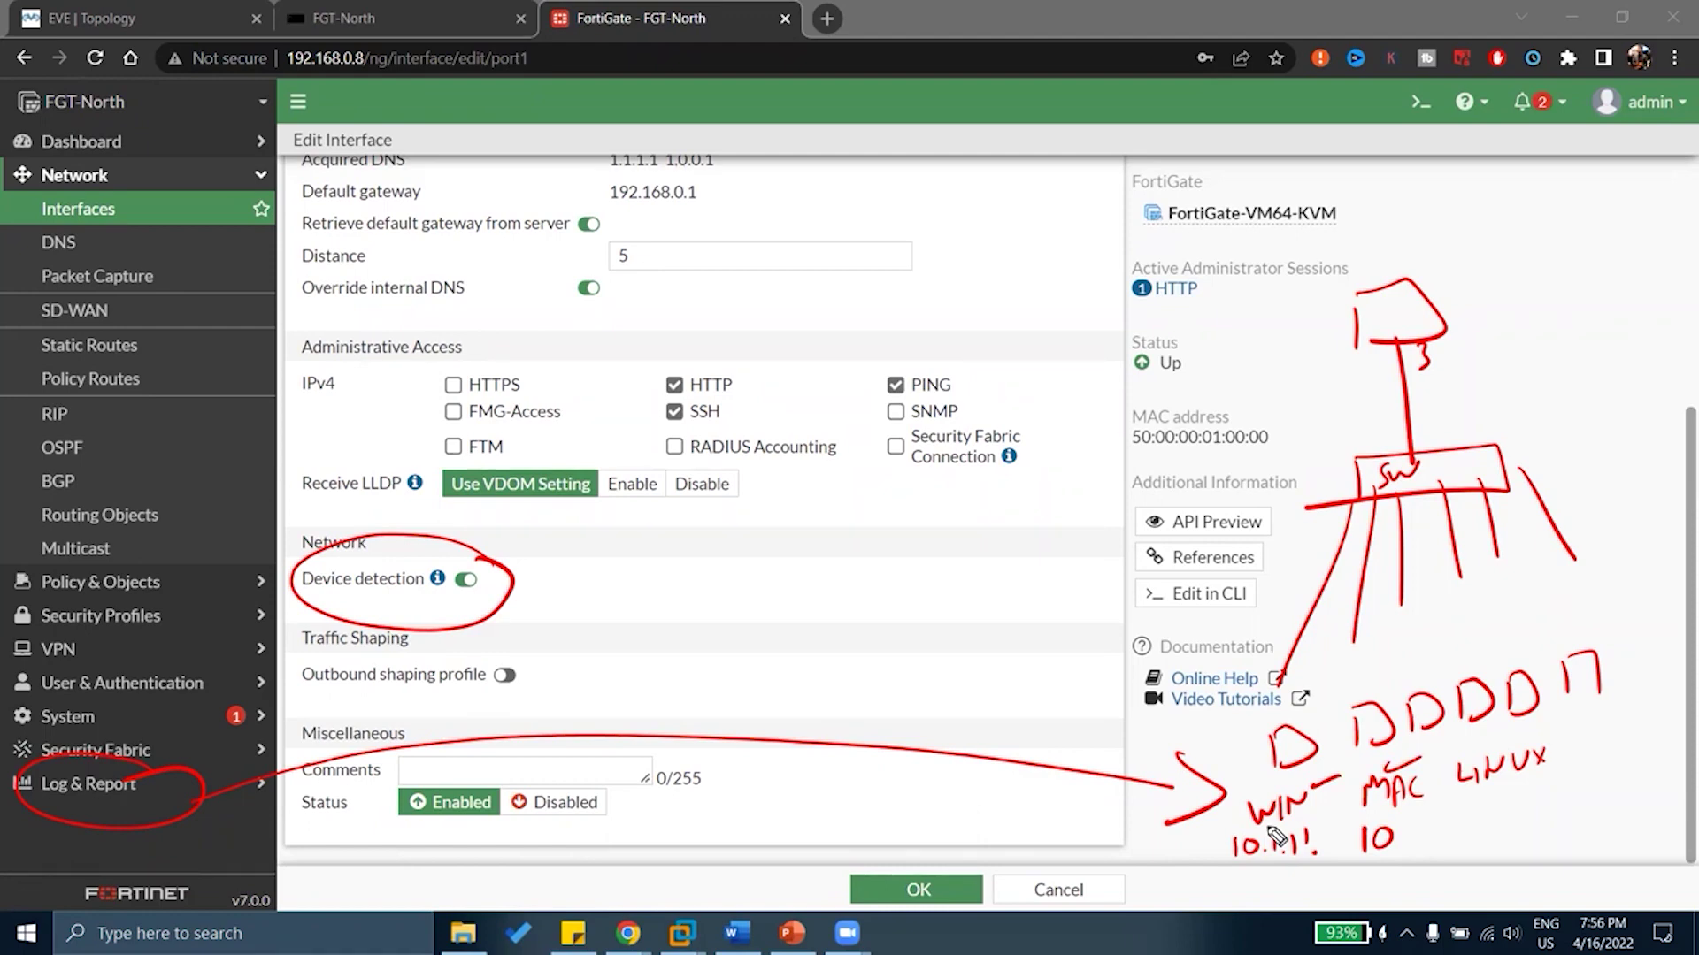
key(e)
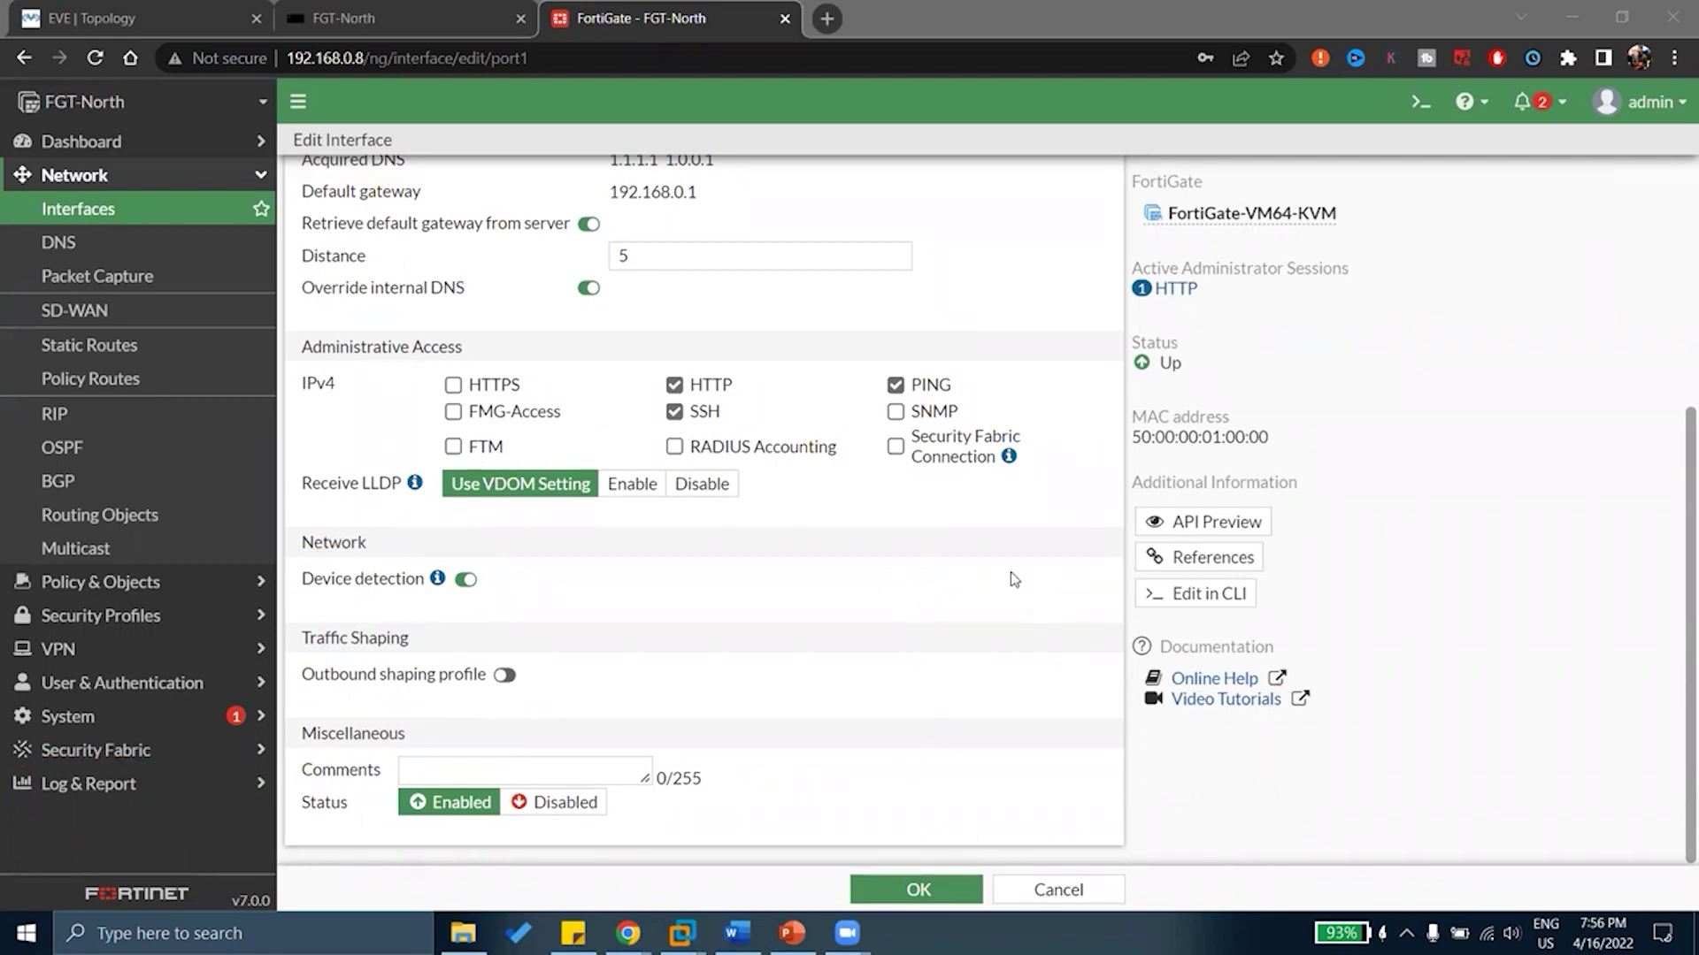
Toggle the outbound shaping profile on, check its empty profile list, and toggle it off
click(669, 604)
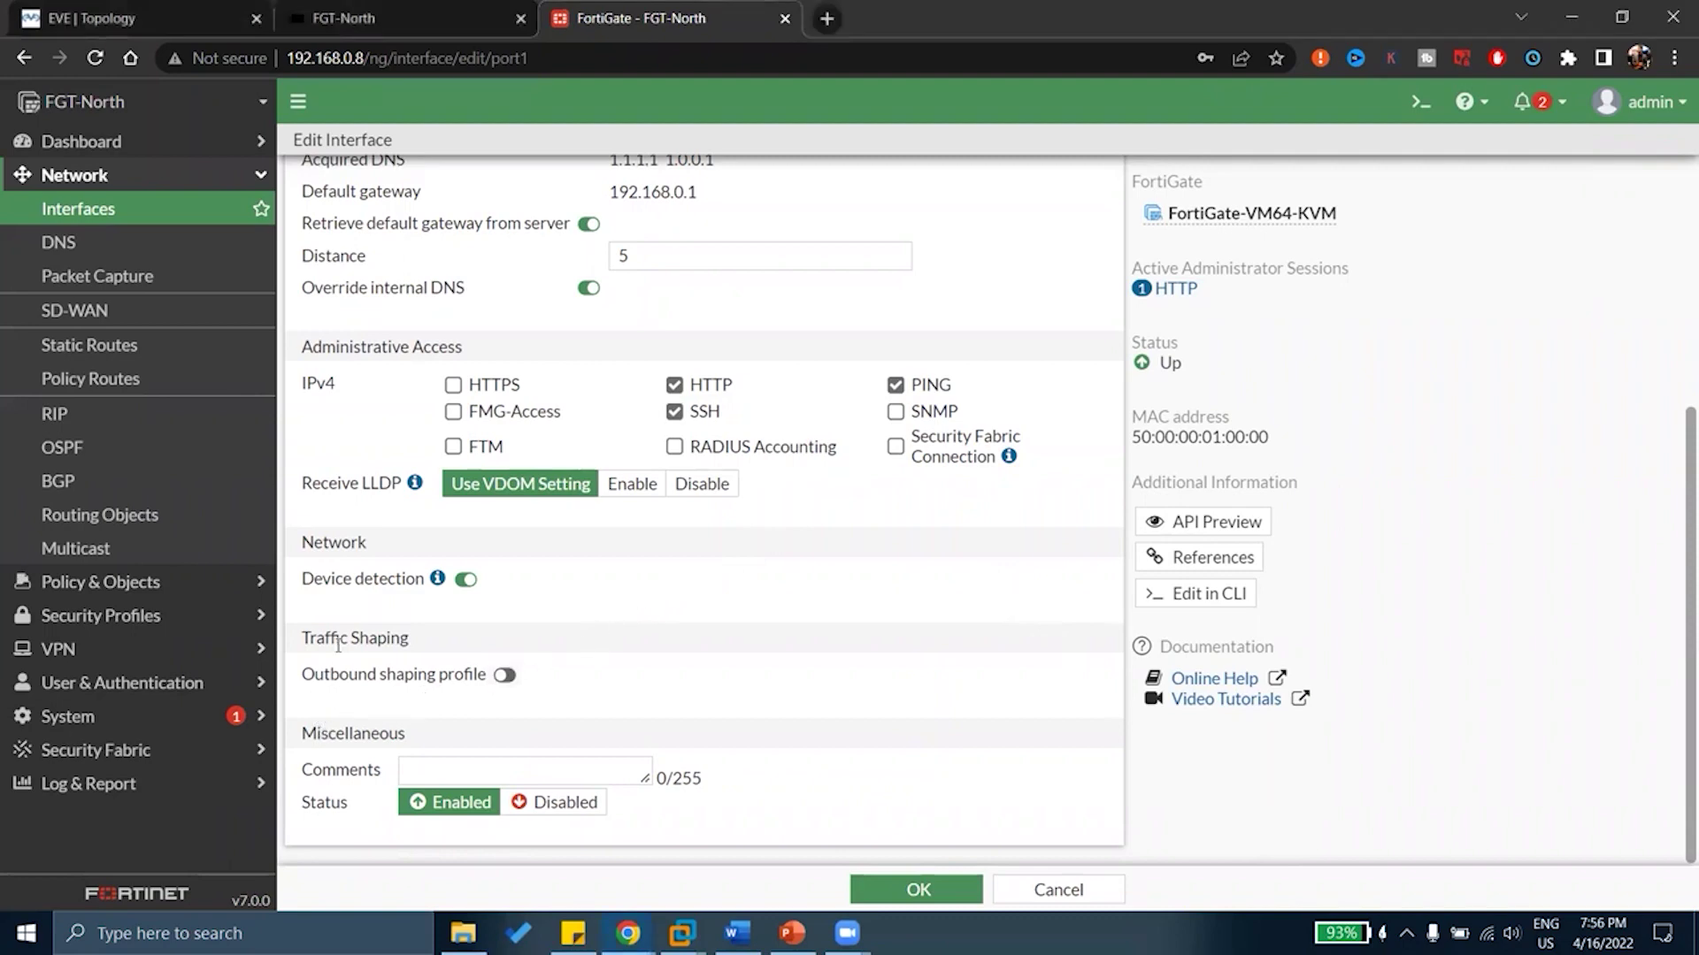
drag(334, 639, 377, 639)
click(503, 676)
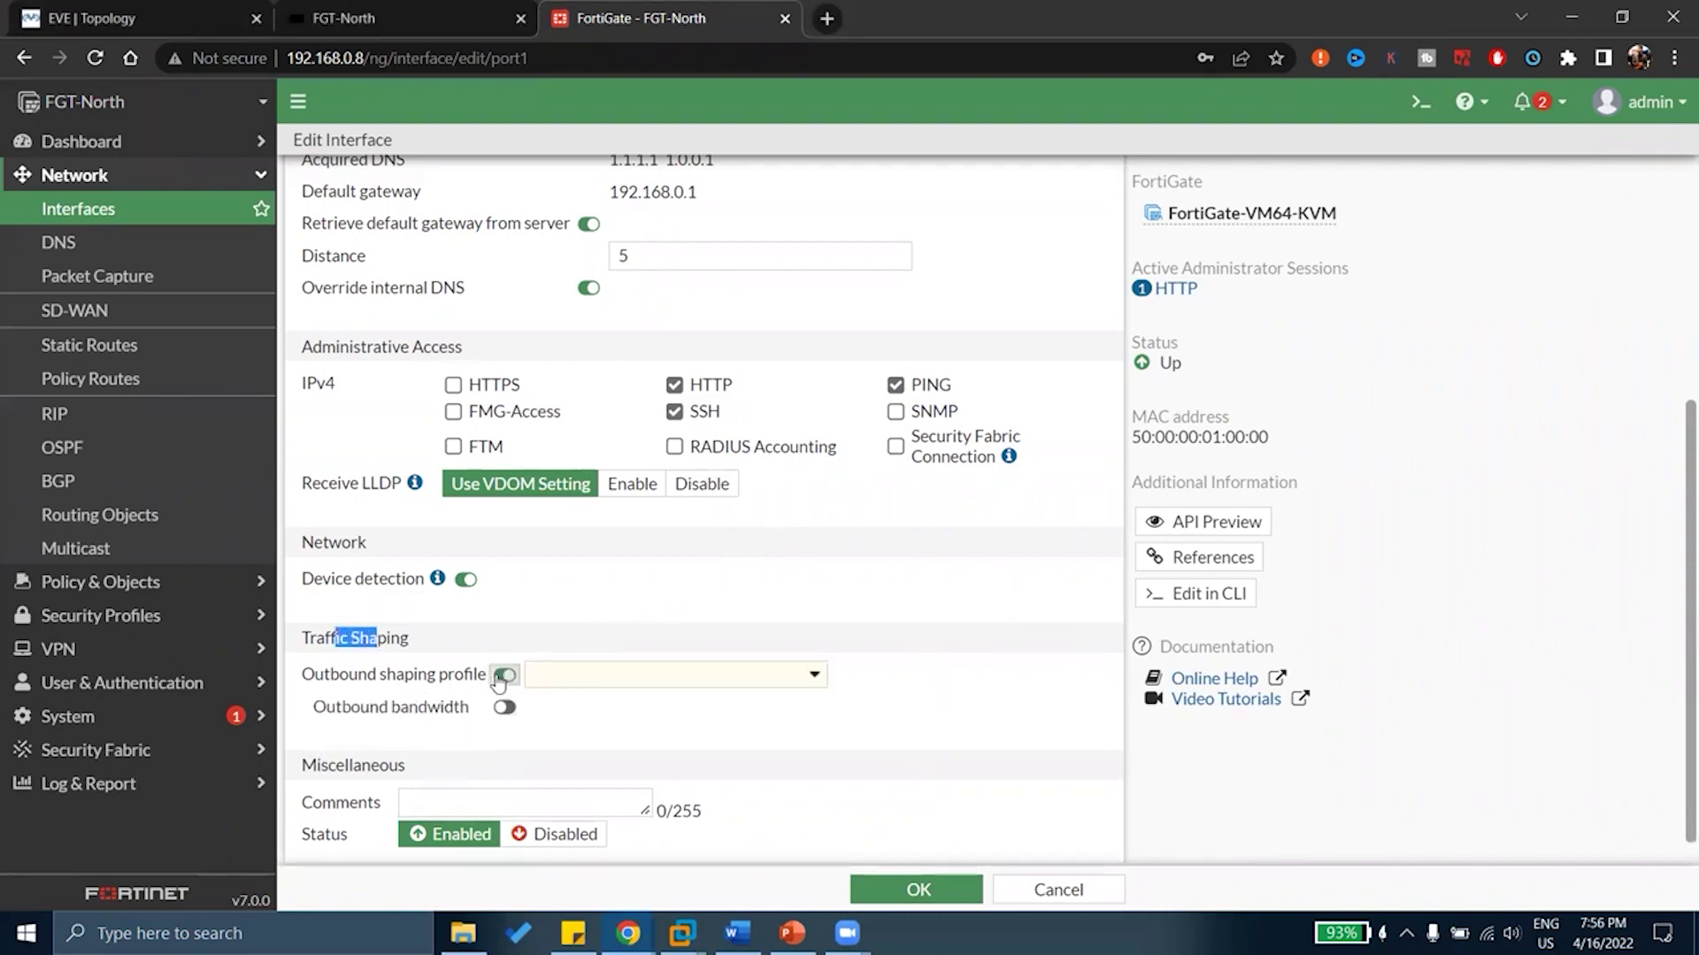
click(680, 679)
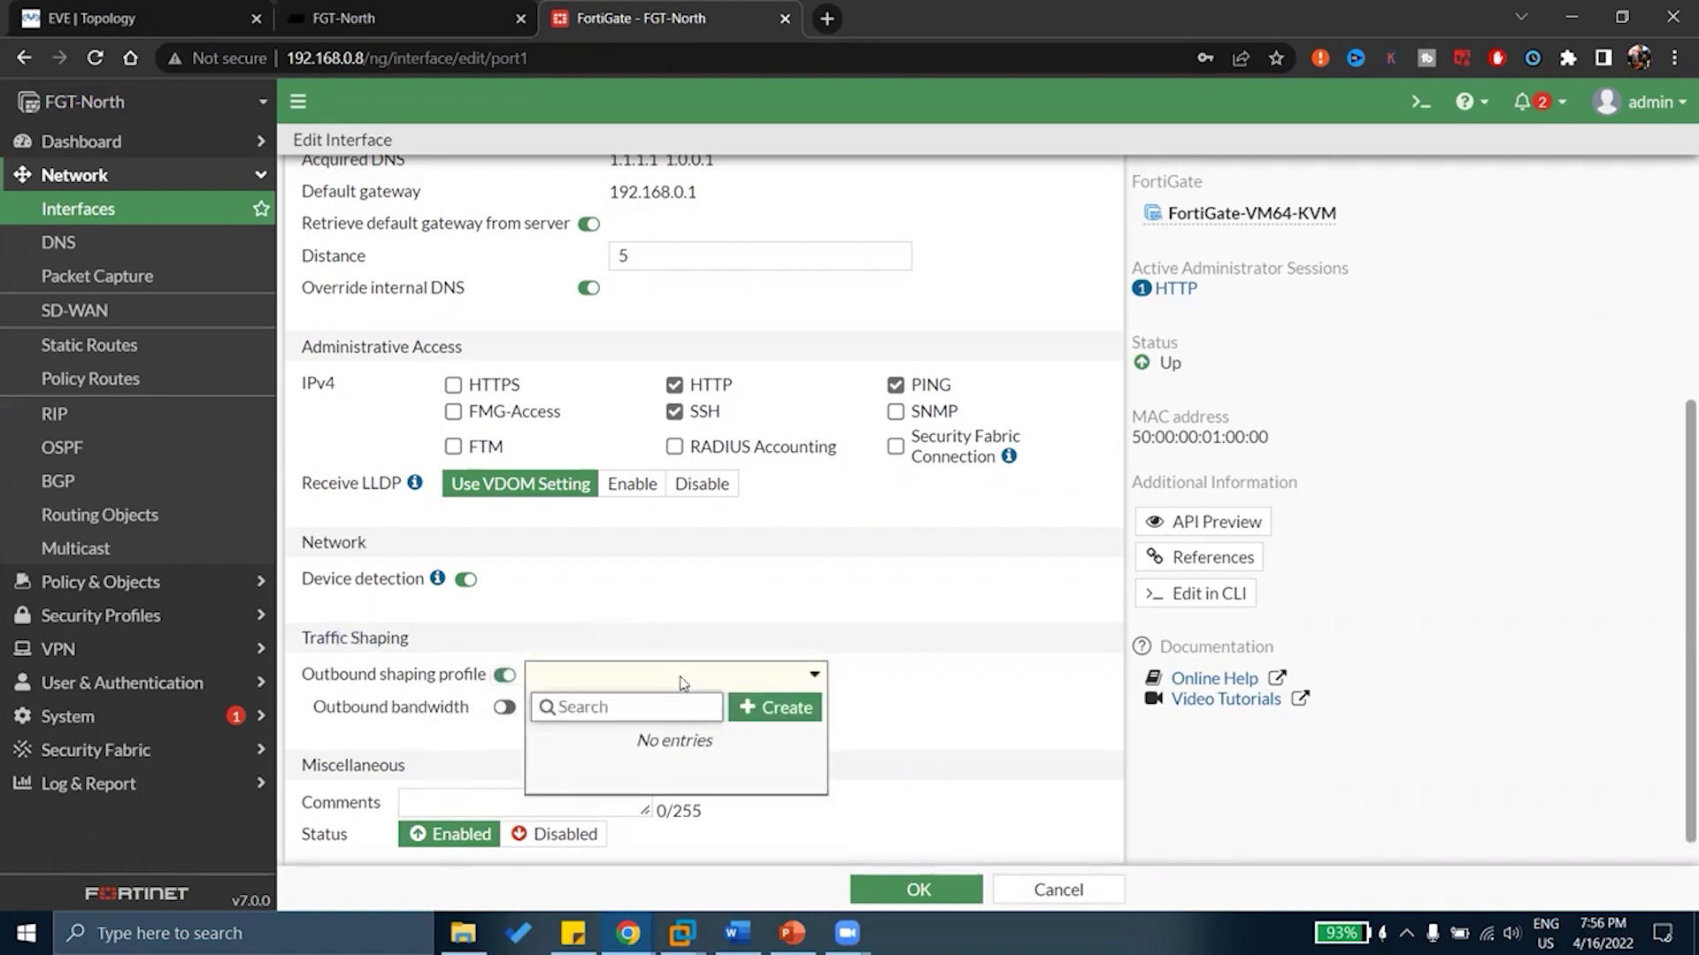
click(681, 683)
click(504, 675)
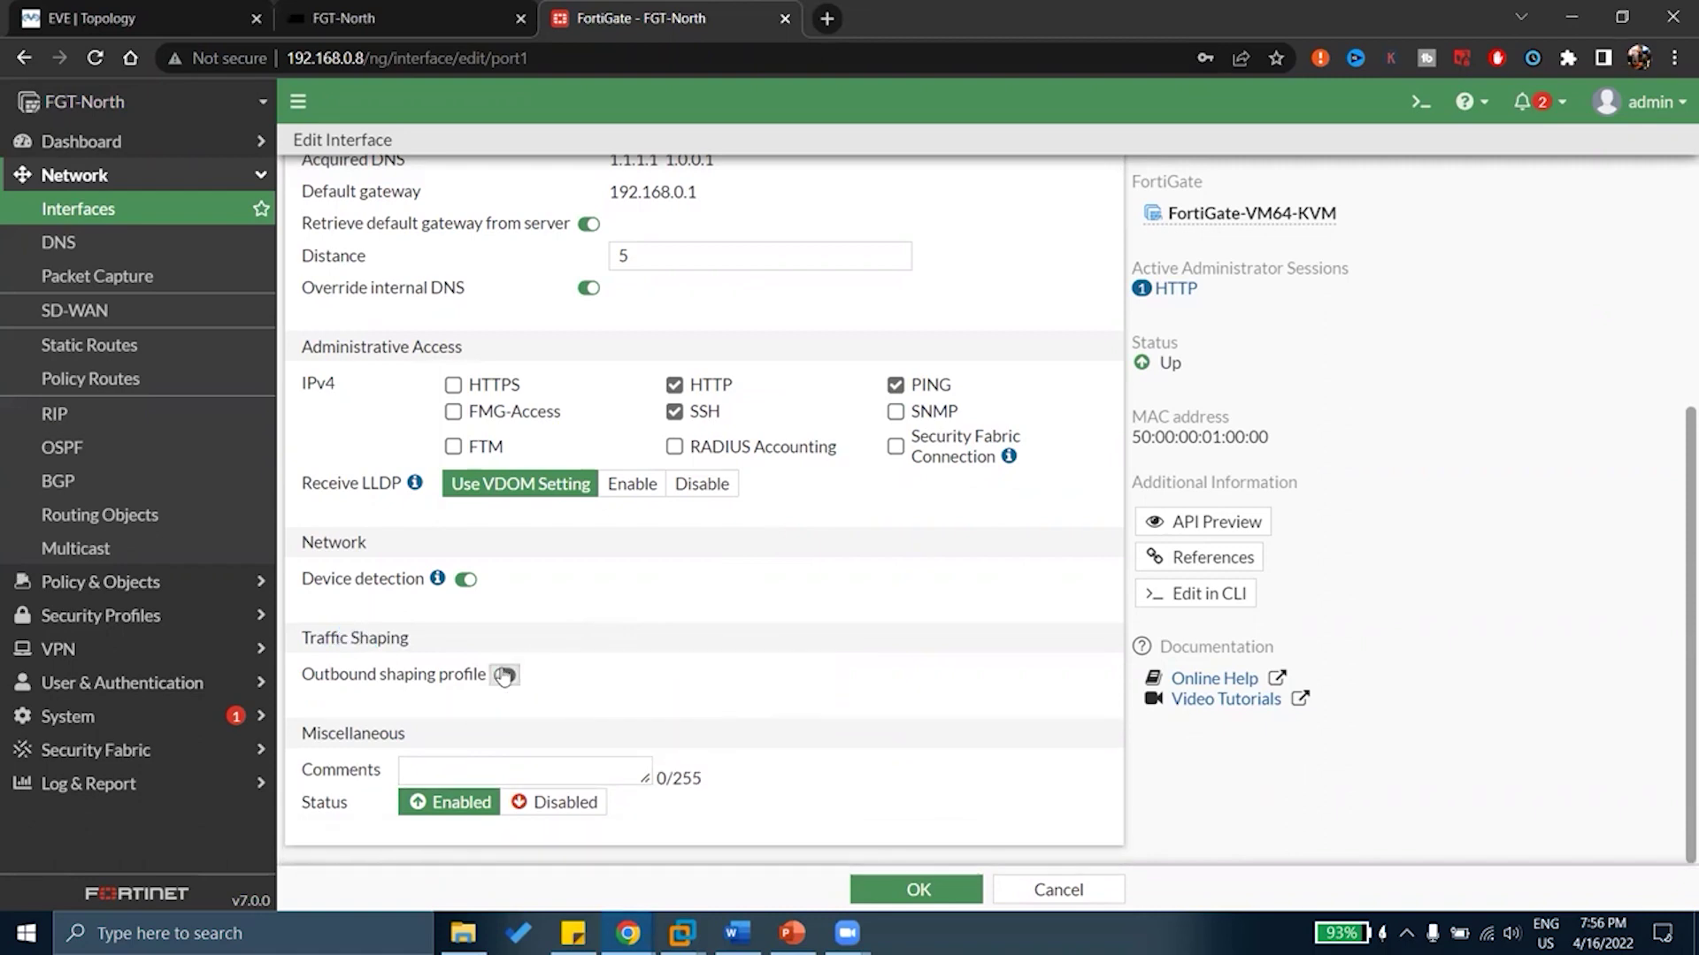
click(506, 676)
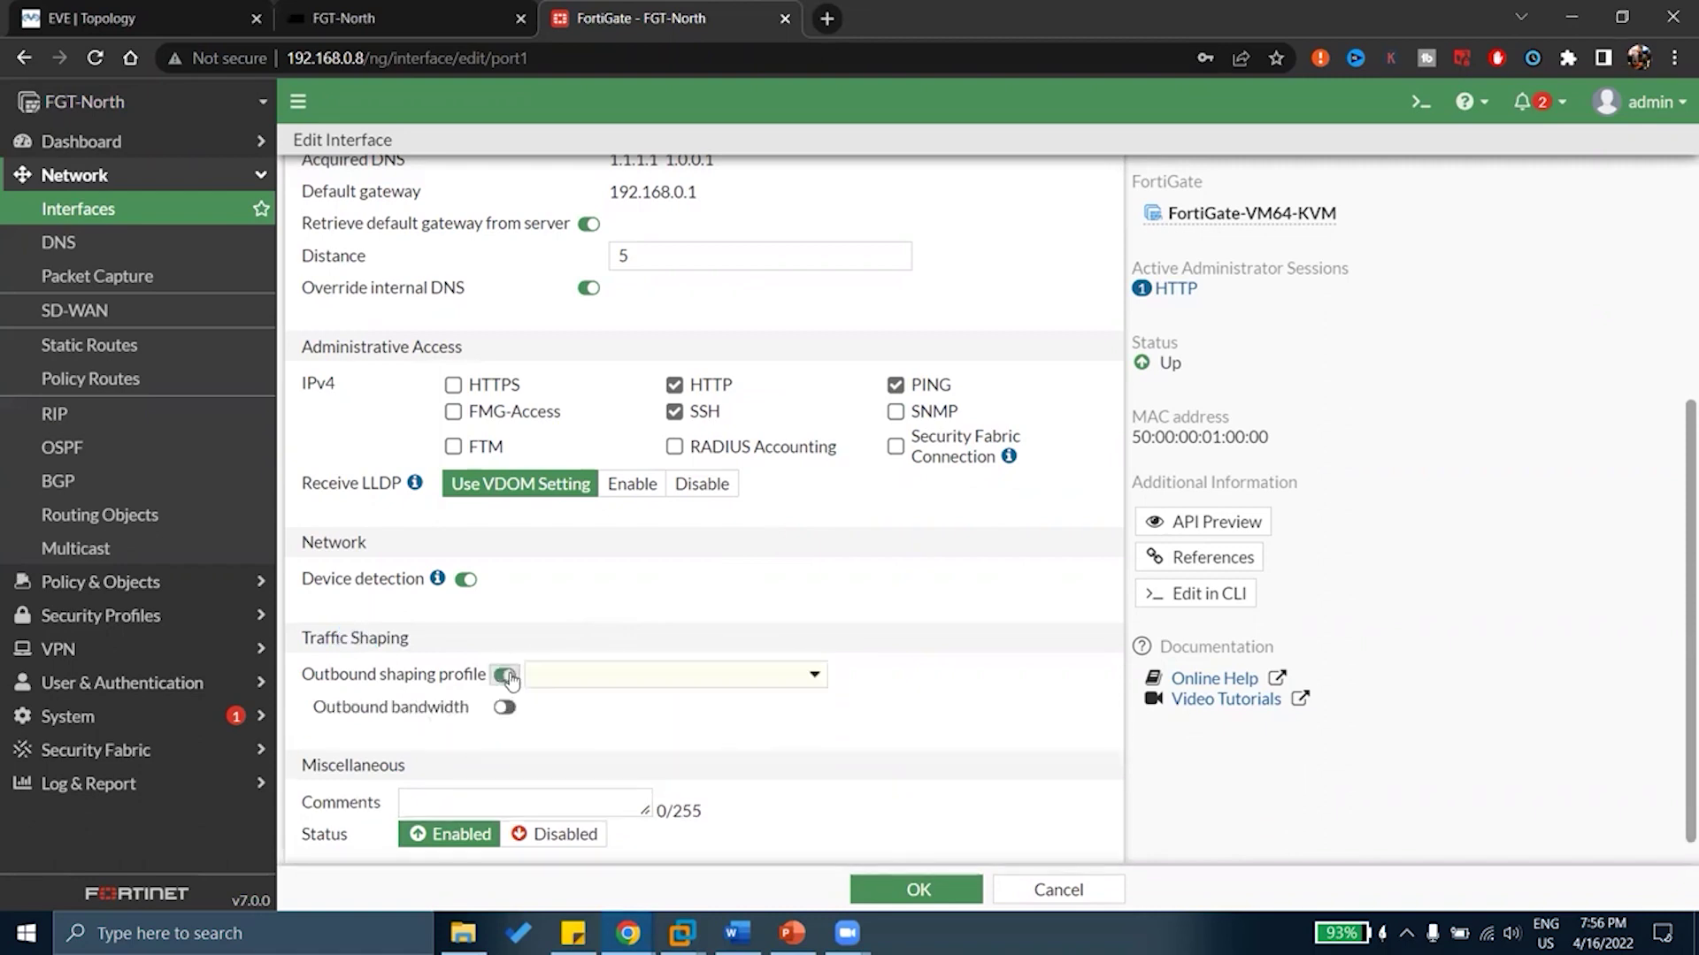
click(506, 676)
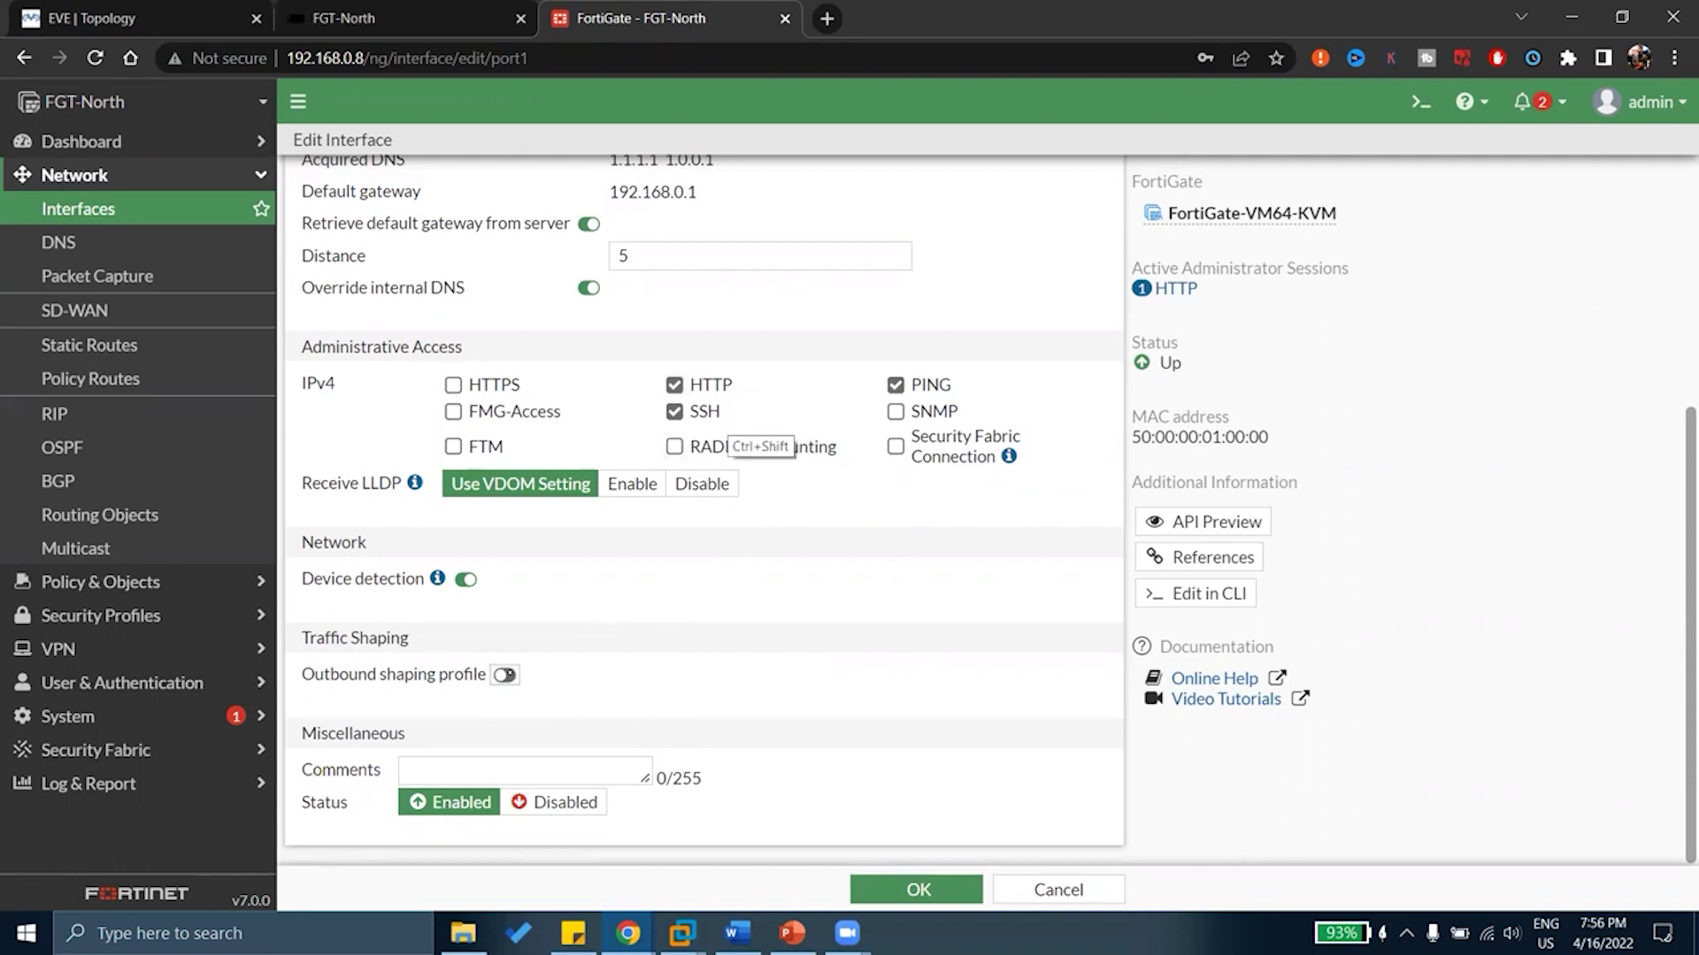
Annotate the 100 Mbps link speed and a shaping limit near Traffic Shaping, then erase them
mouse_move(606, 589)
mouse_down()
mouse_move(607, 619)
mouse_move(633, 595)
mouse_move(763, 607)
mouse_up()
mouse_move(837, 563)
mouse_down()
mouse_move(838, 579)
mouse_move(726, 531)
mouse_up()
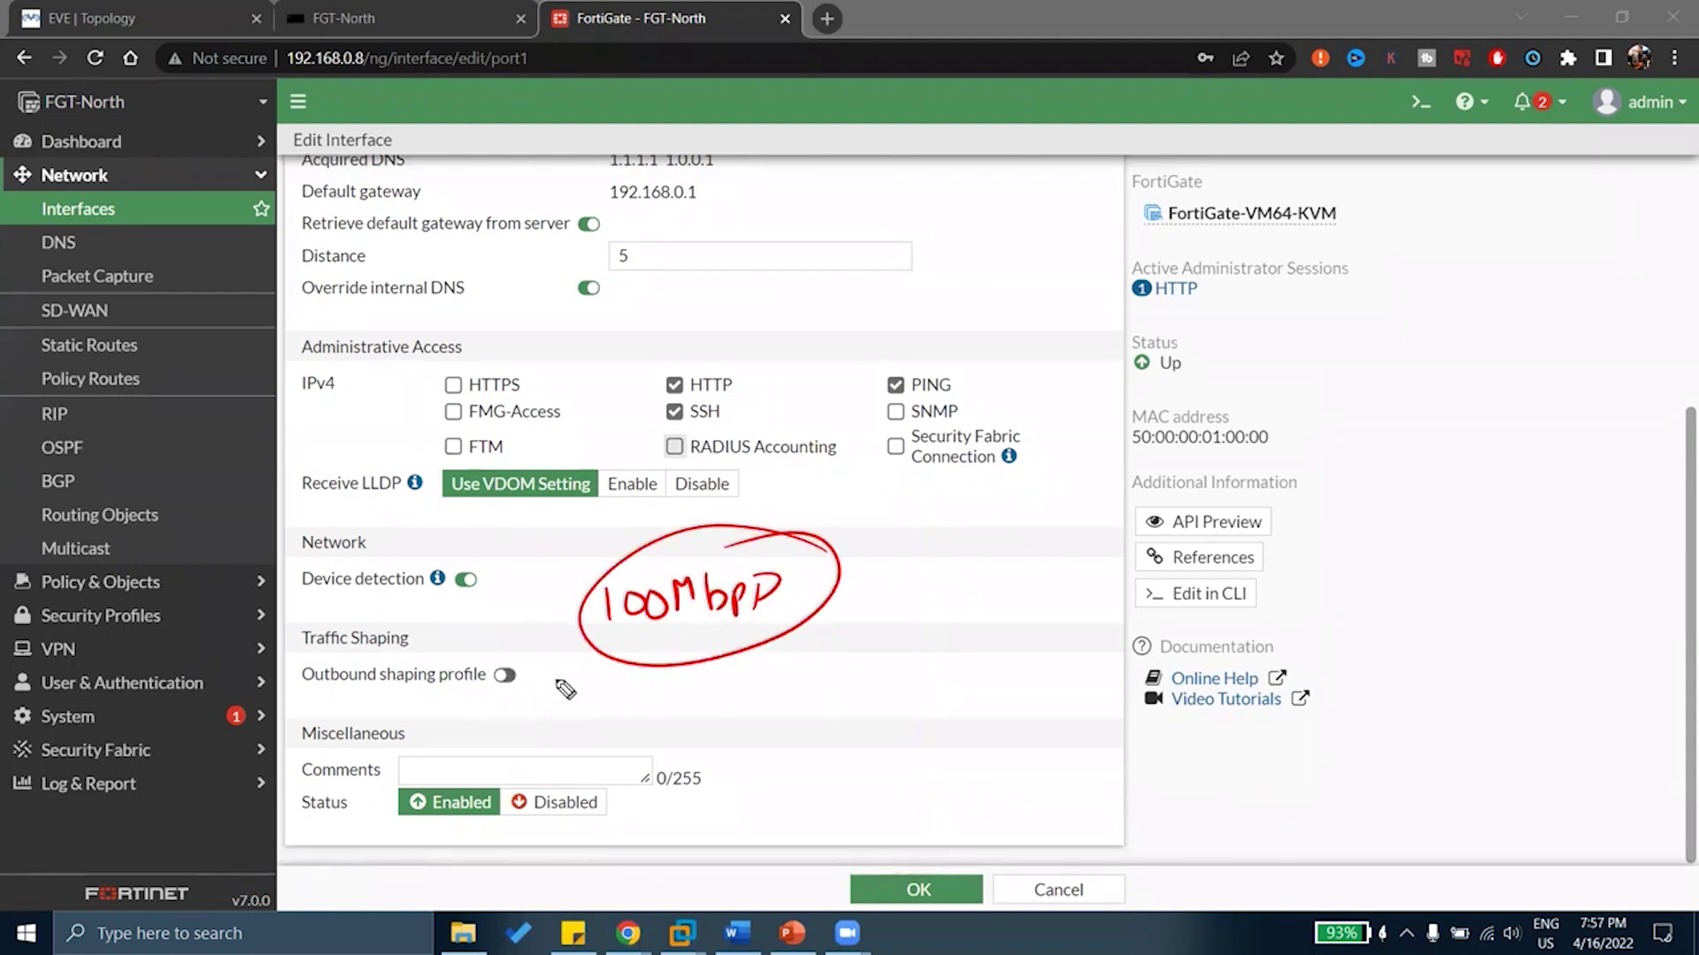
drag(556, 684, 731, 696)
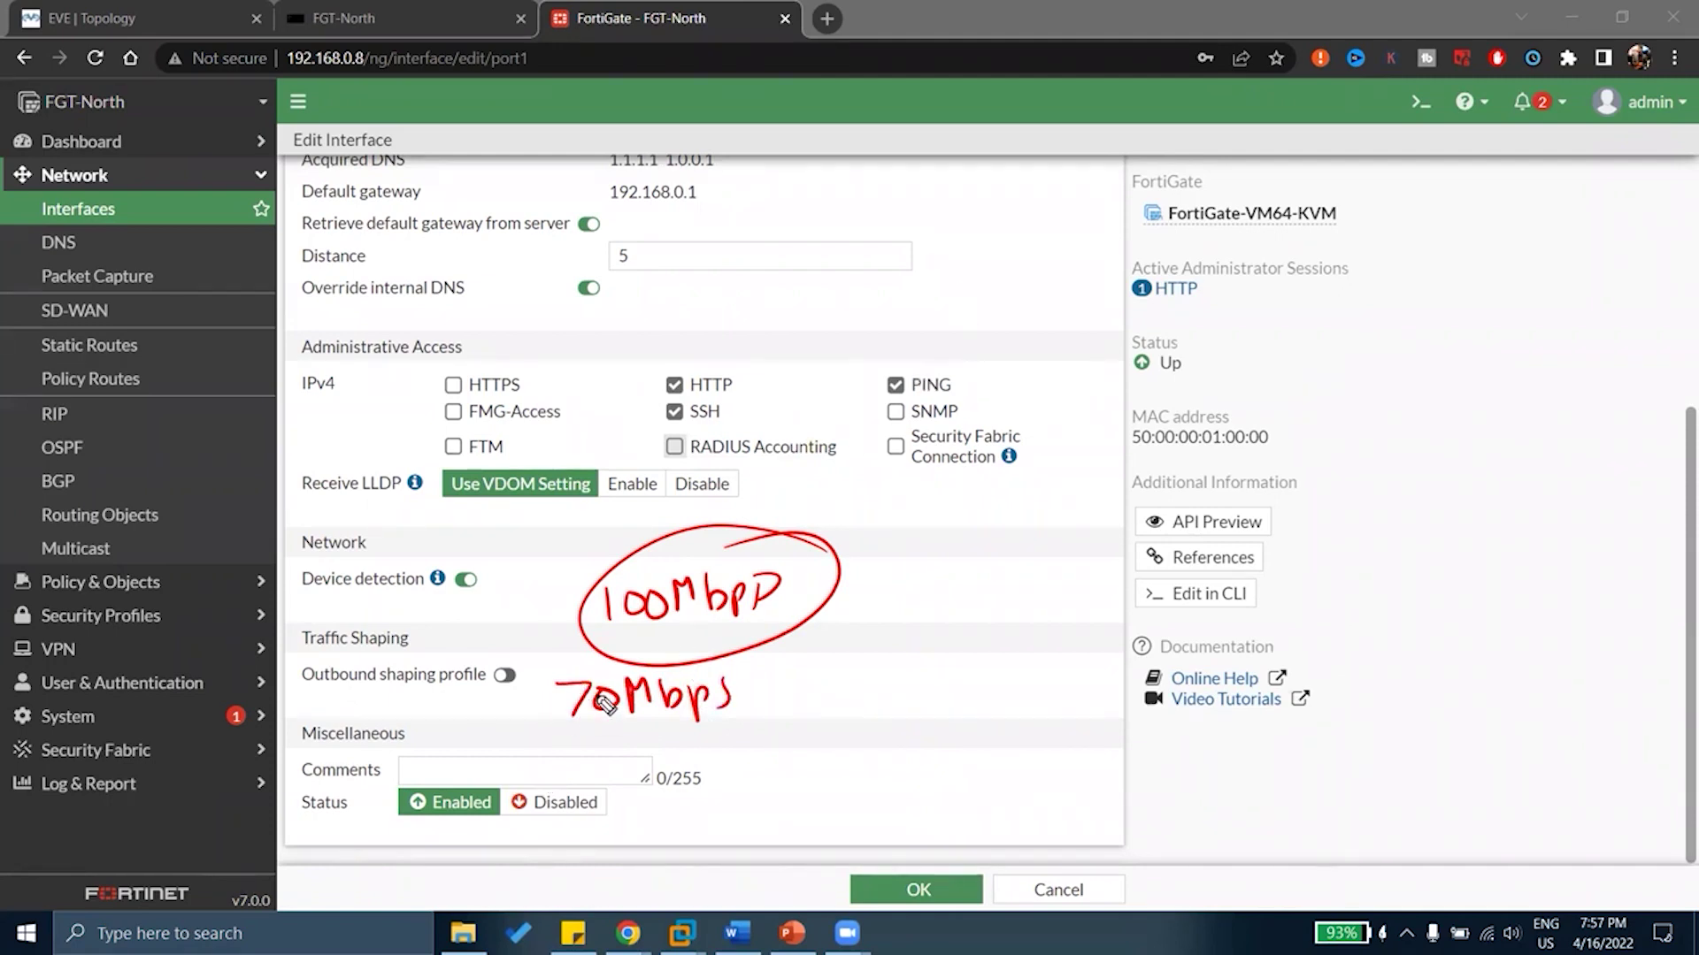
mouse_move(561, 688)
mouse_down()
mouse_move(605, 723)
mouse_move(584, 701)
mouse_up()
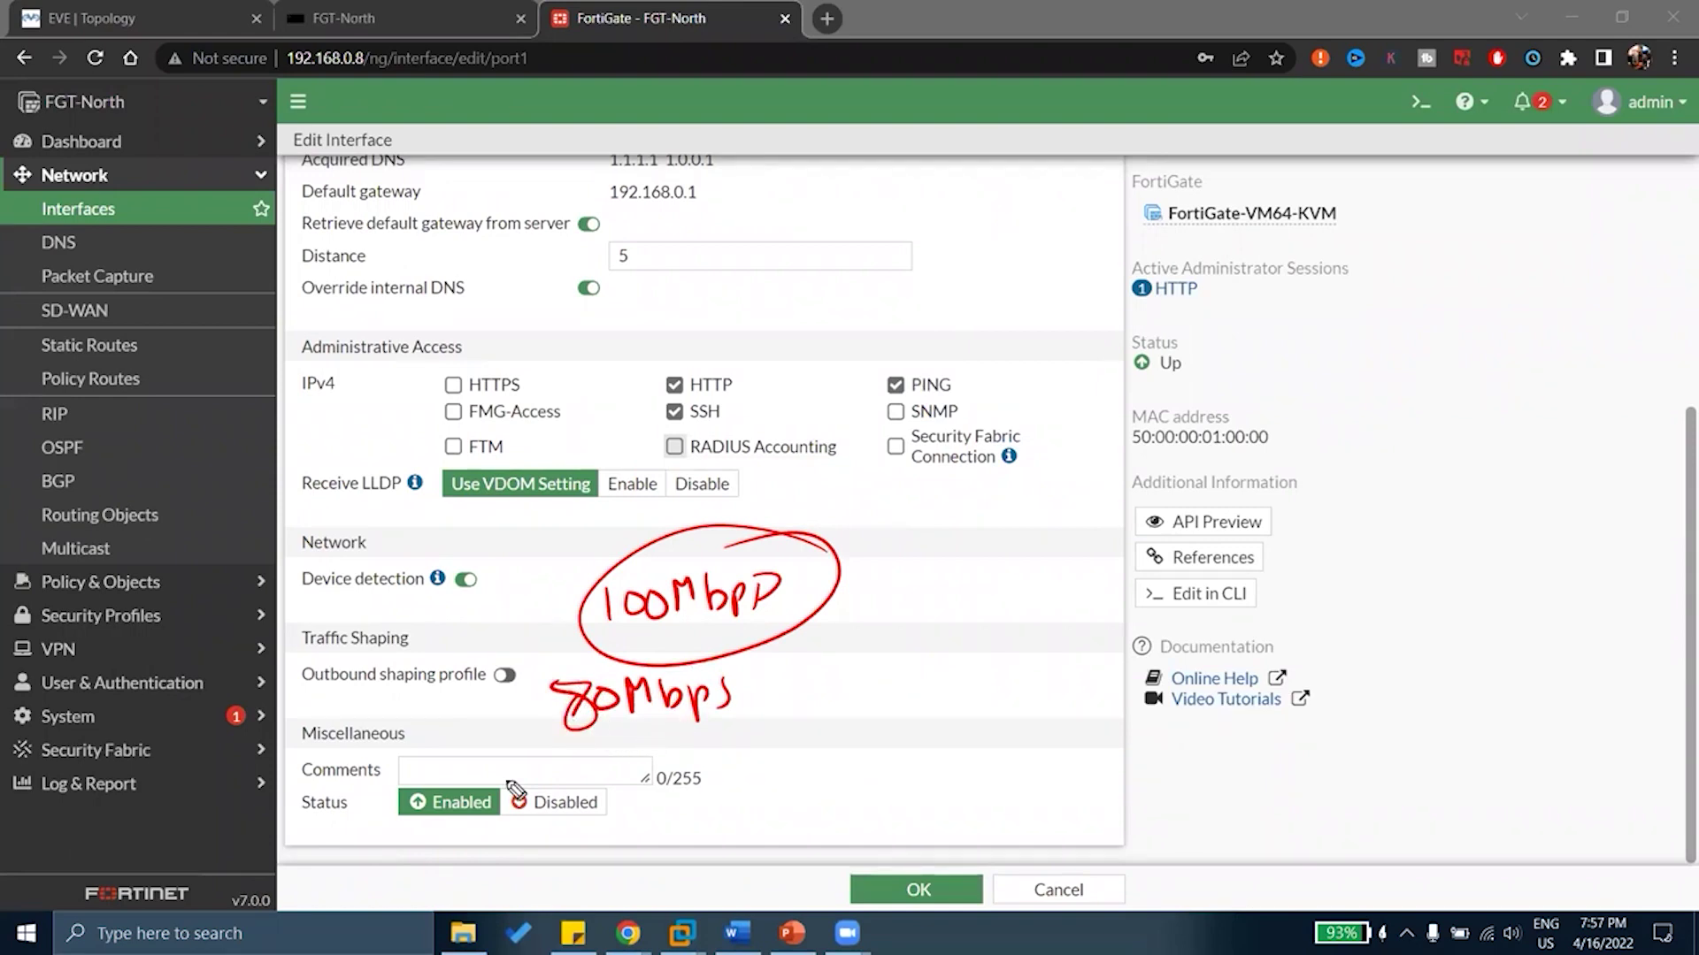
drag(410, 623, 447, 602)
key(e)
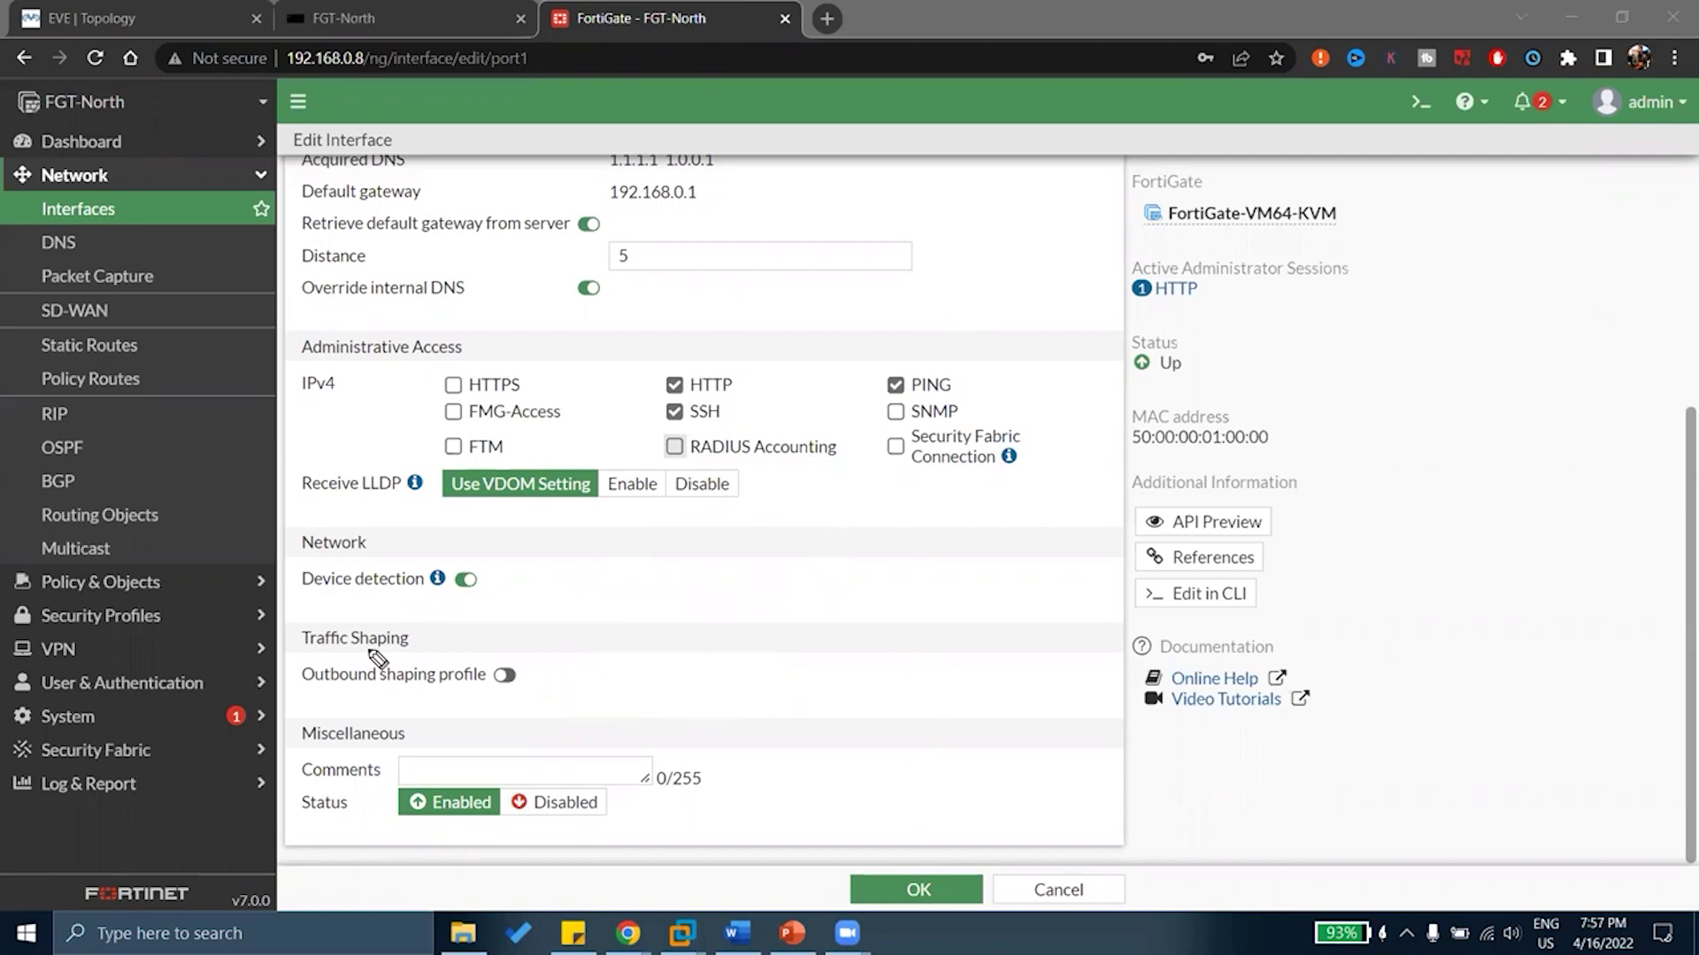
Turn the outbound shaping profile on, view its empty profile list, then turn it off
click(505, 675)
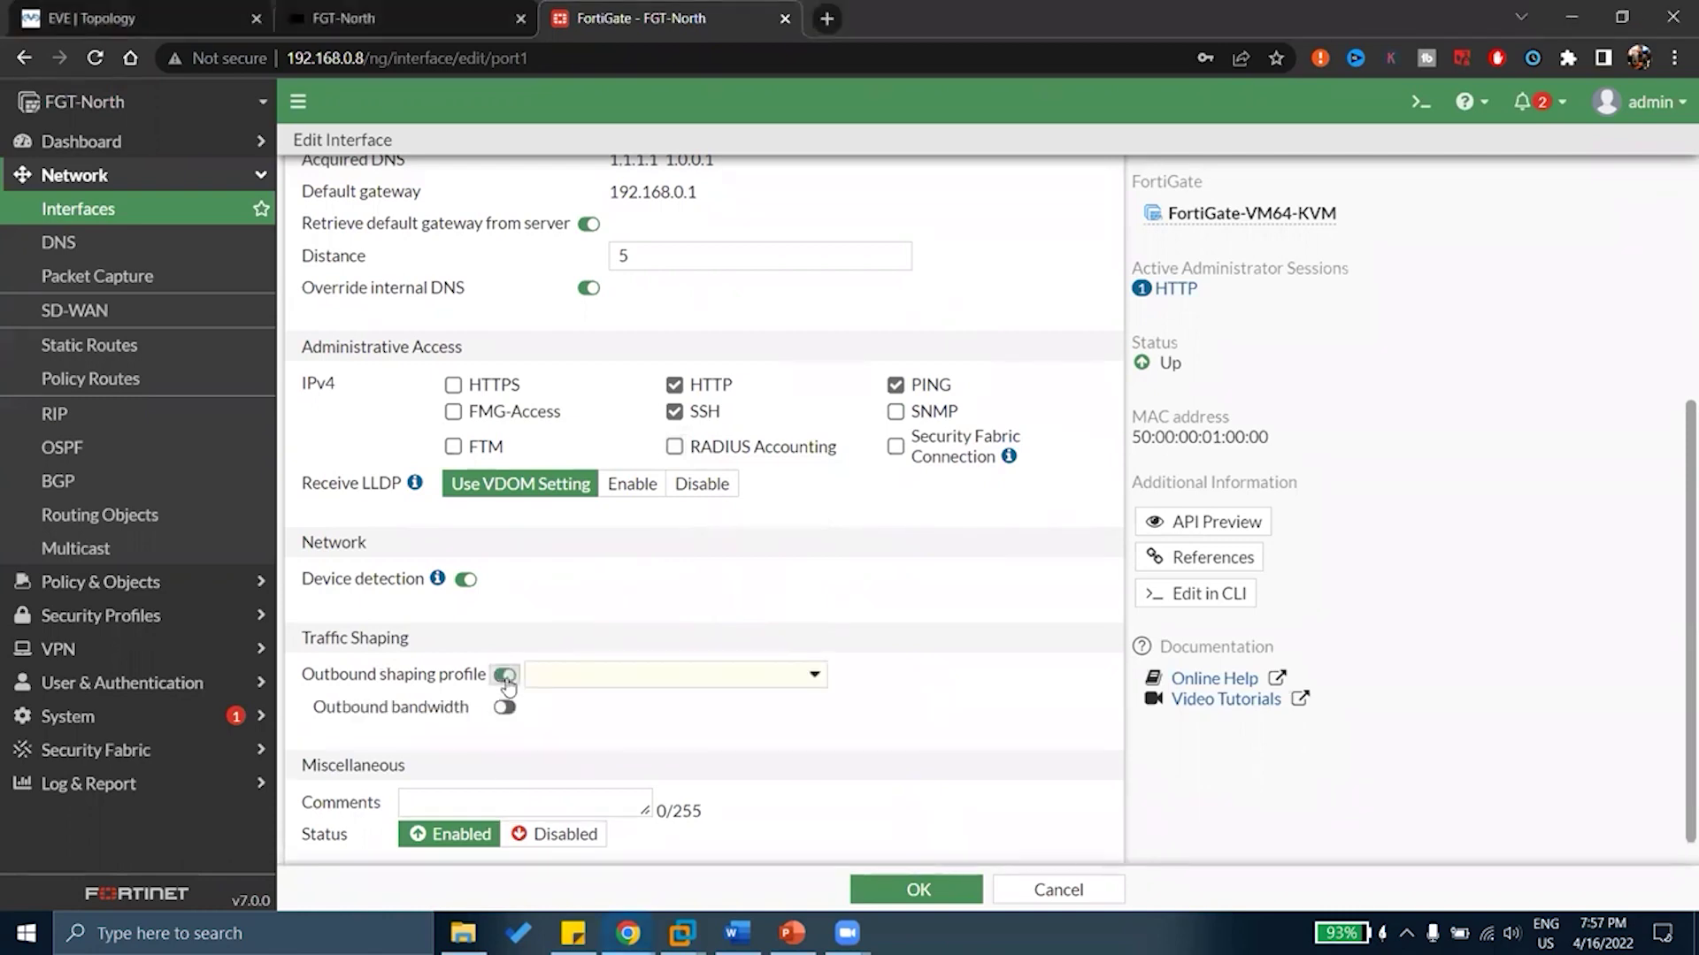
click(595, 683)
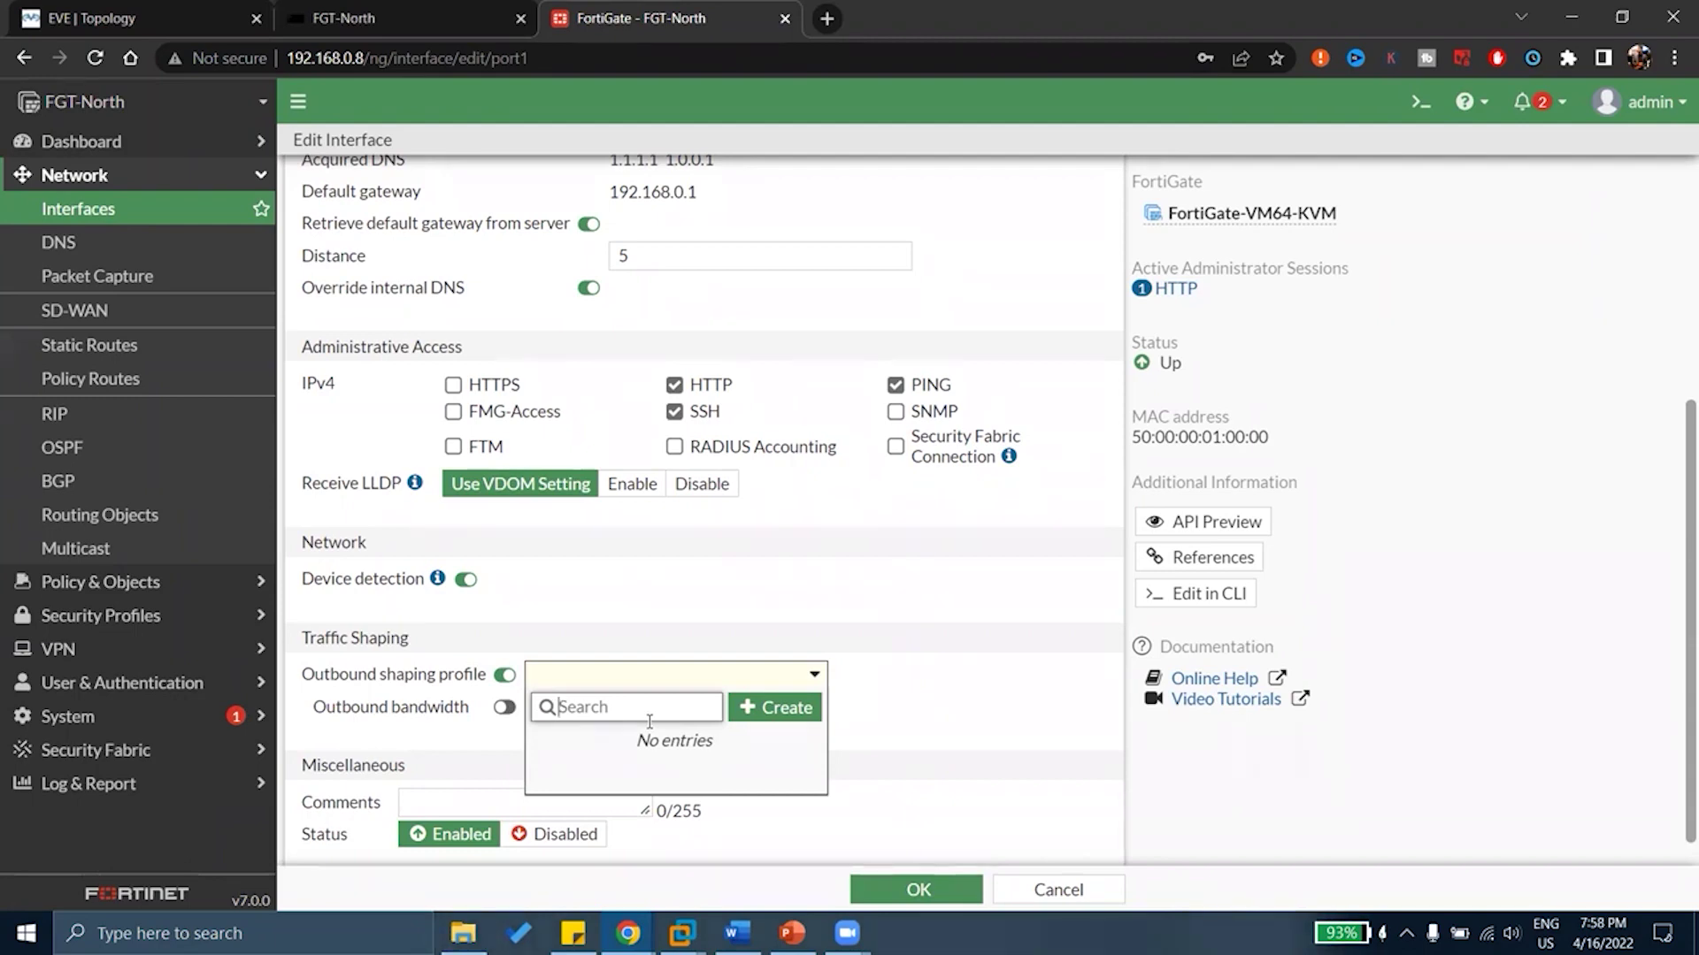
click(747, 577)
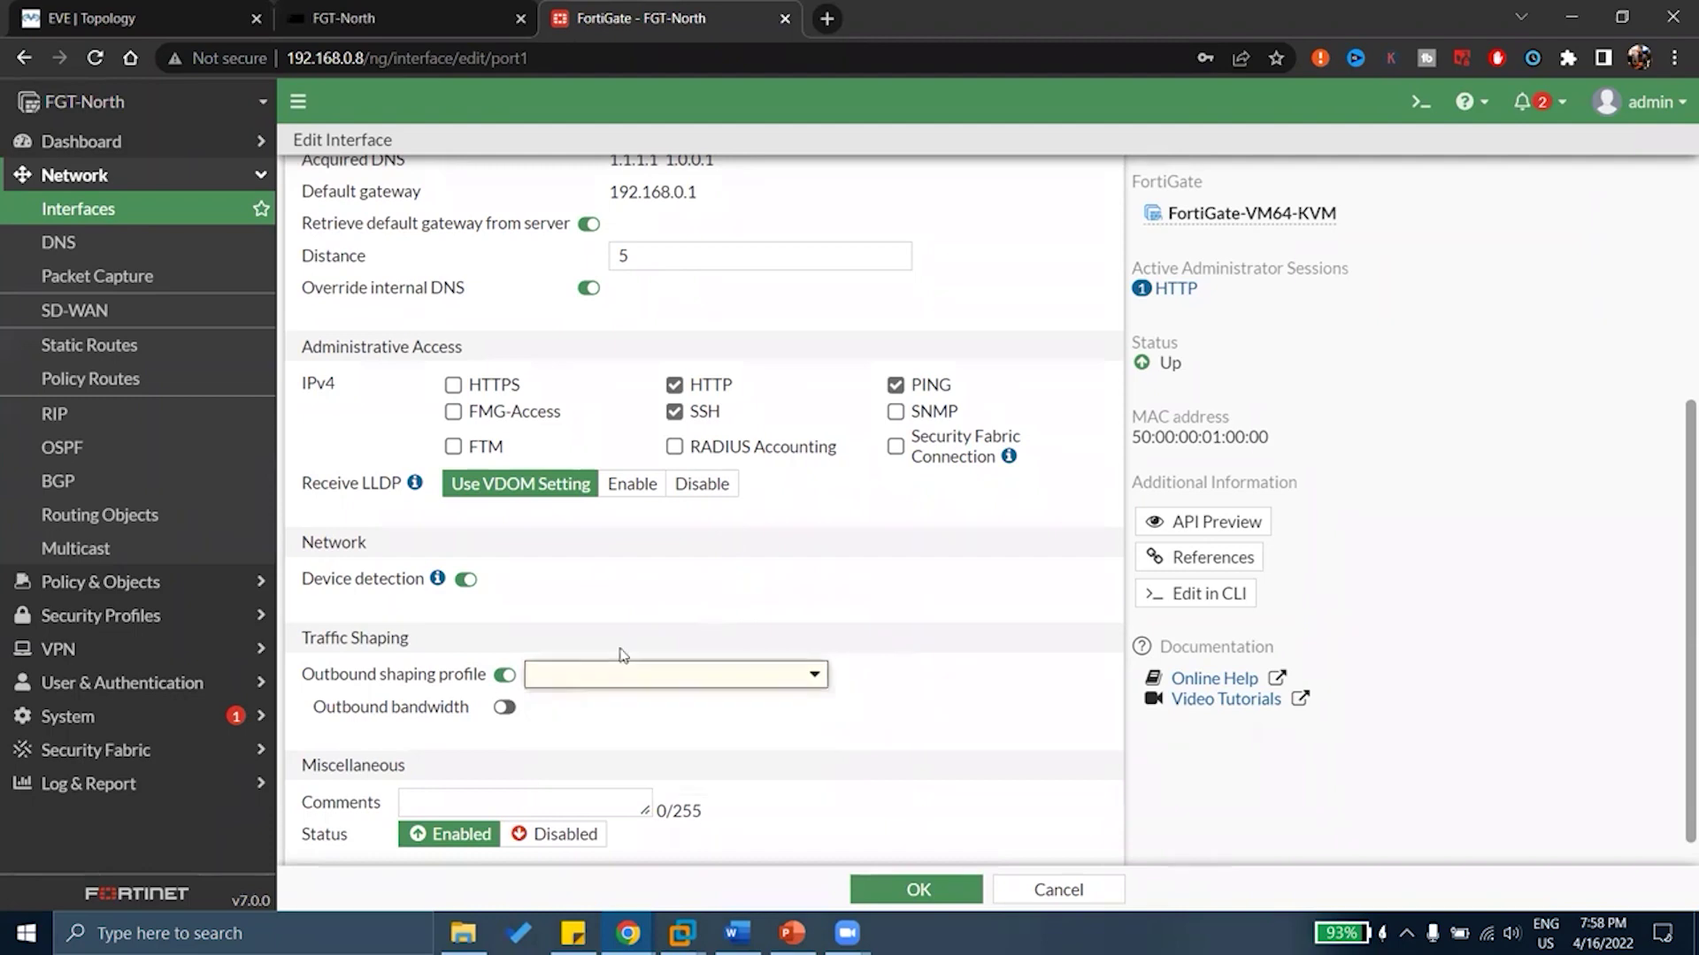
click(505, 676)
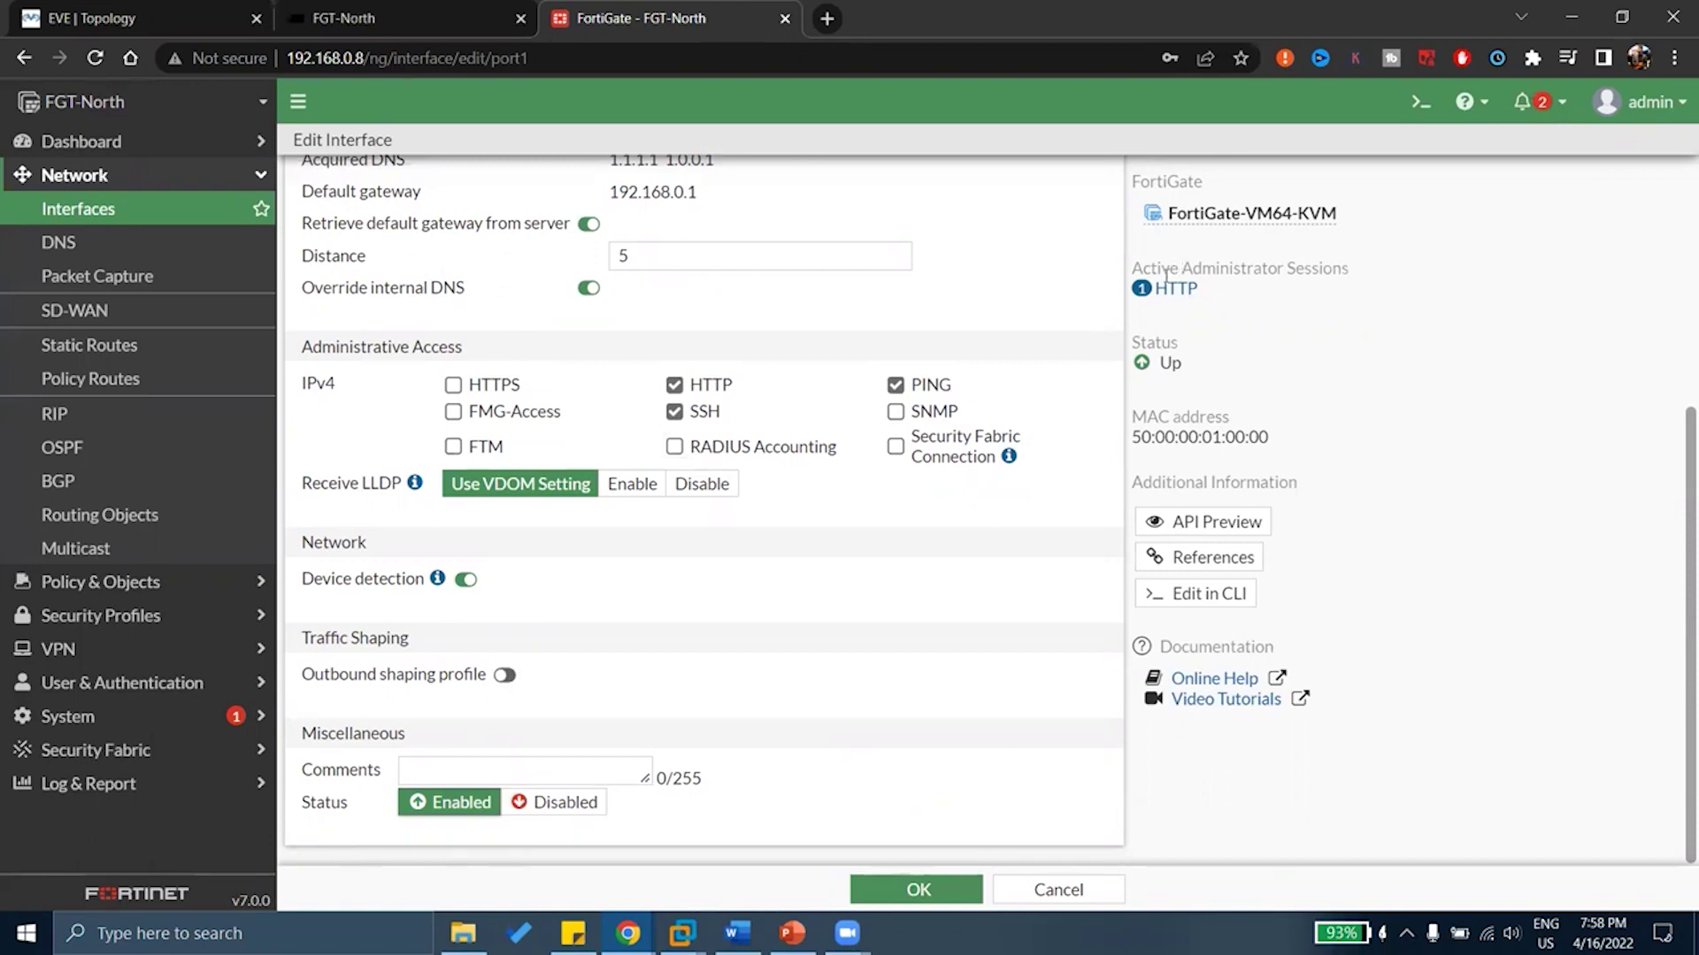
drag(1217, 290, 1143, 289)
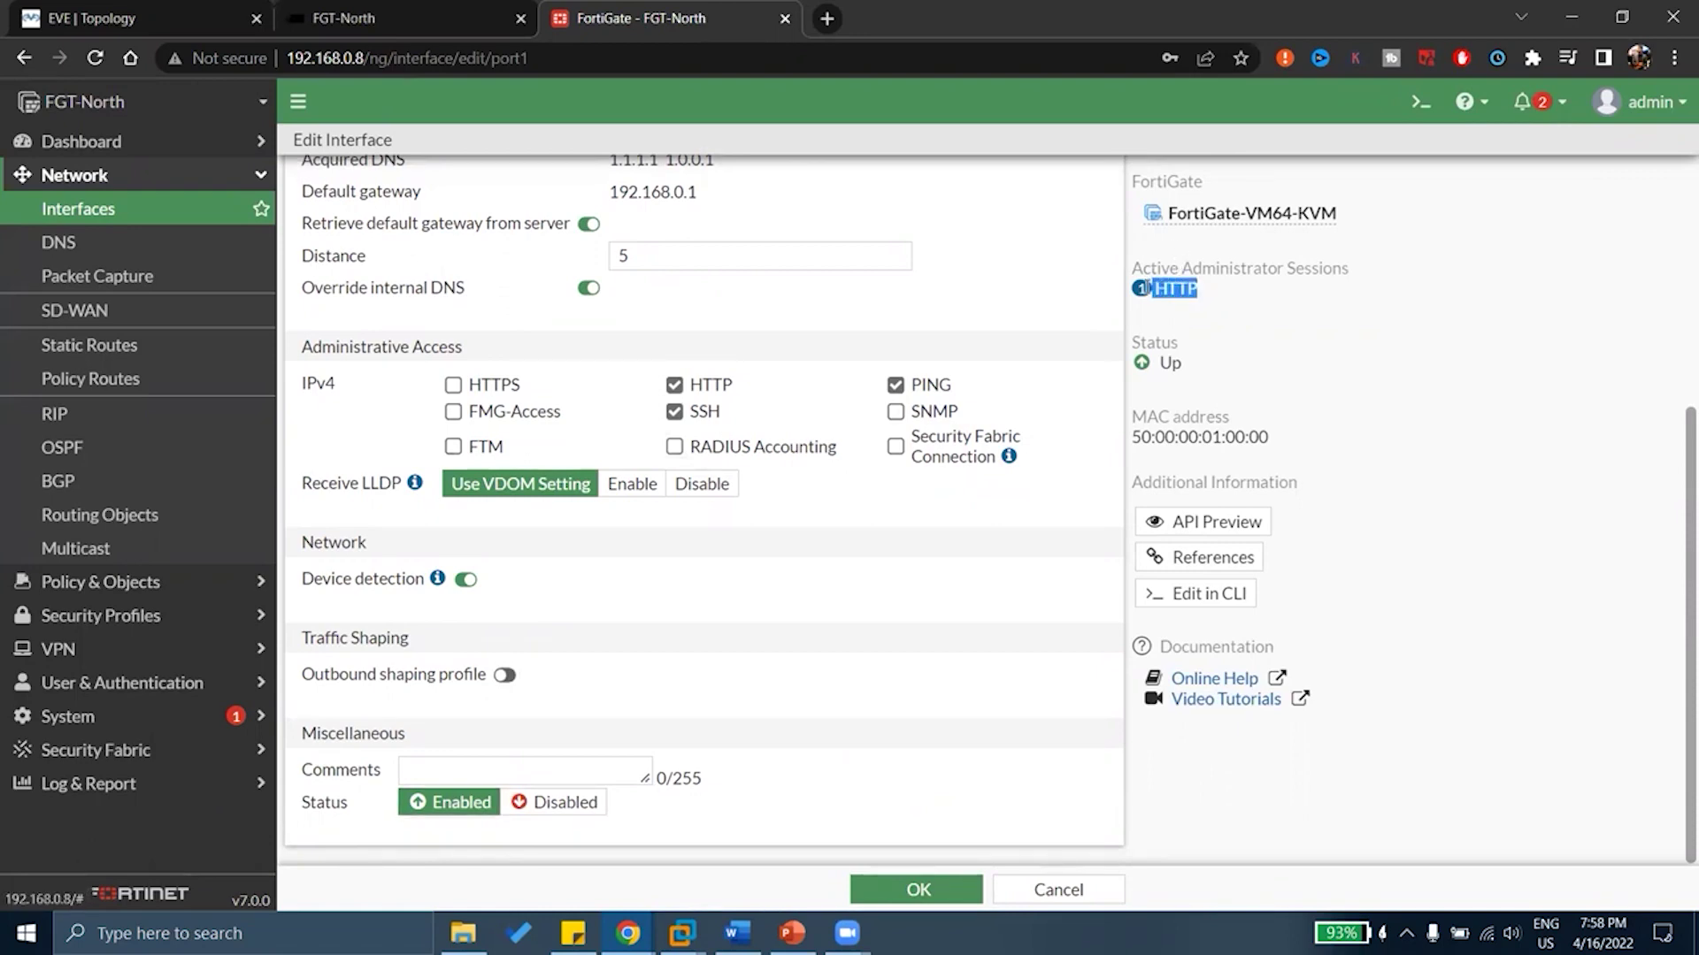
click(1143, 289)
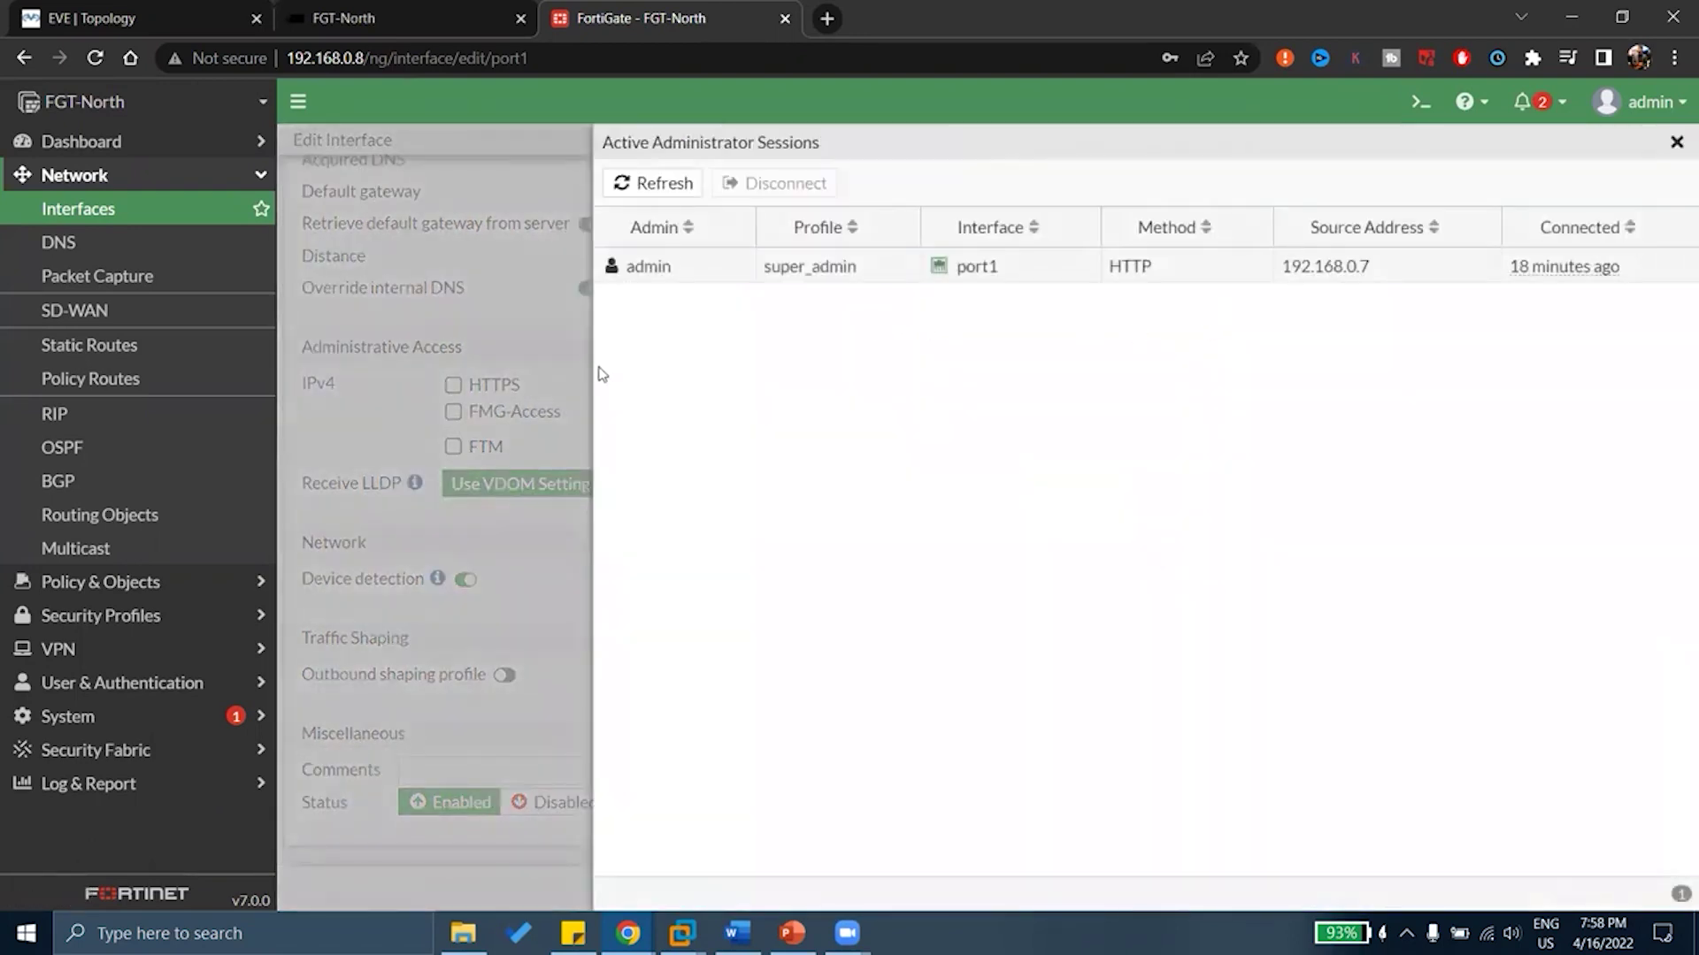
click(702, 281)
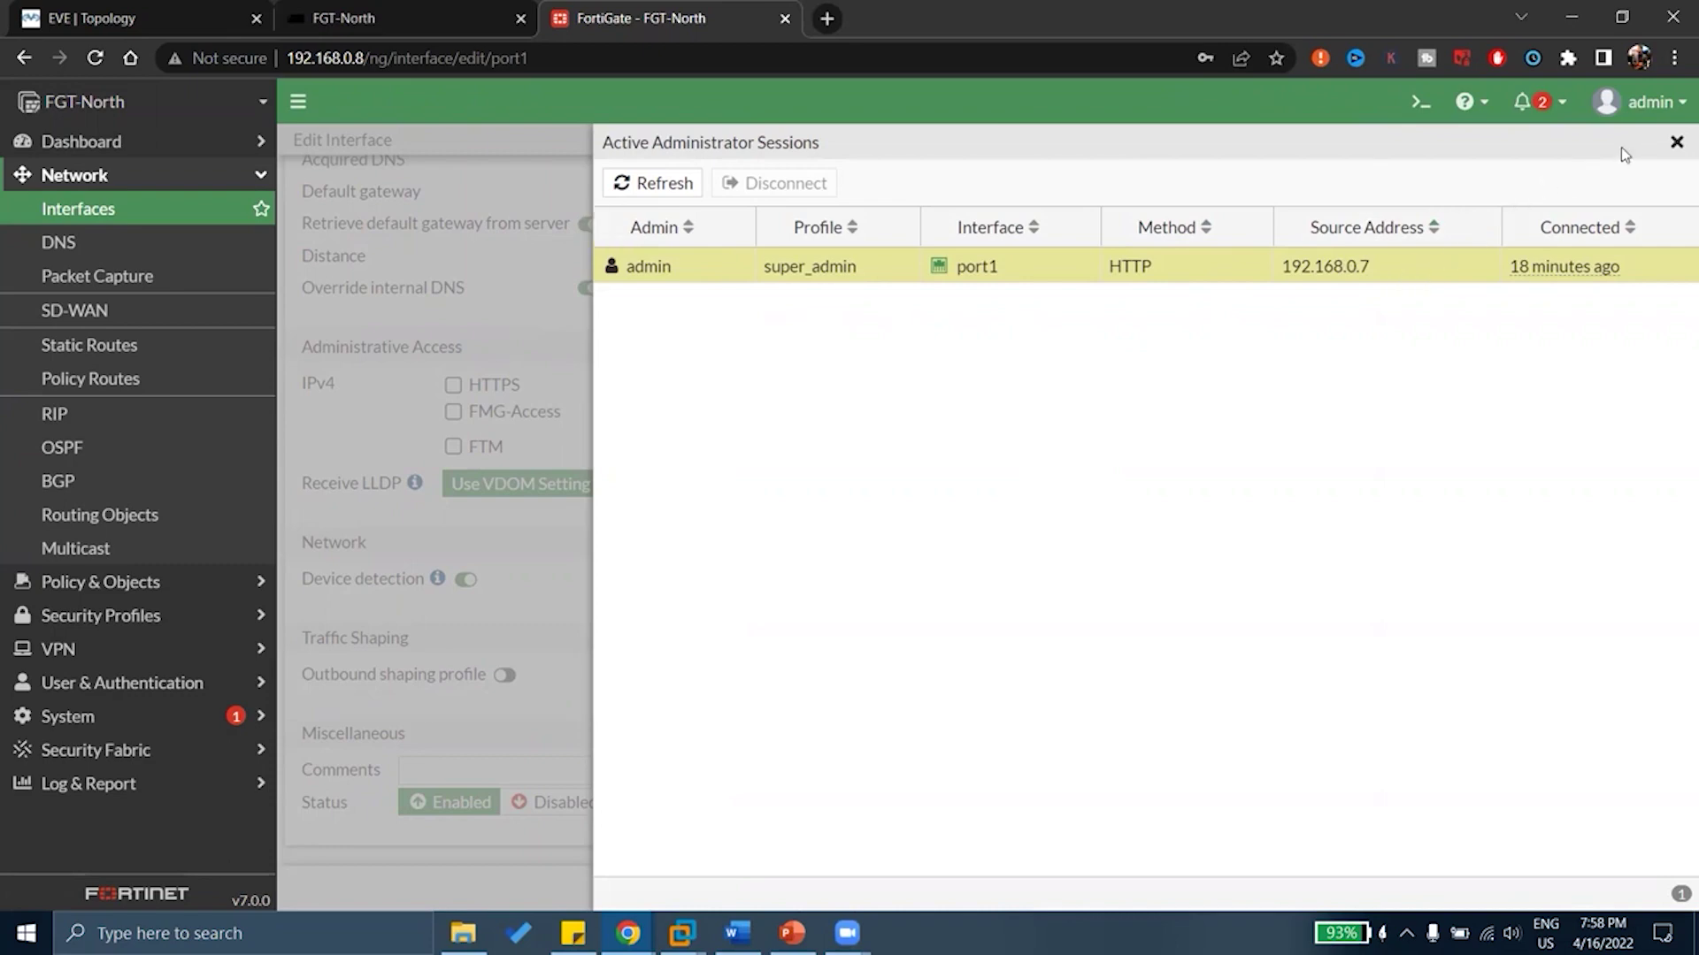
click(1675, 142)
drag(1376, 368, 1169, 367)
click(1219, 380)
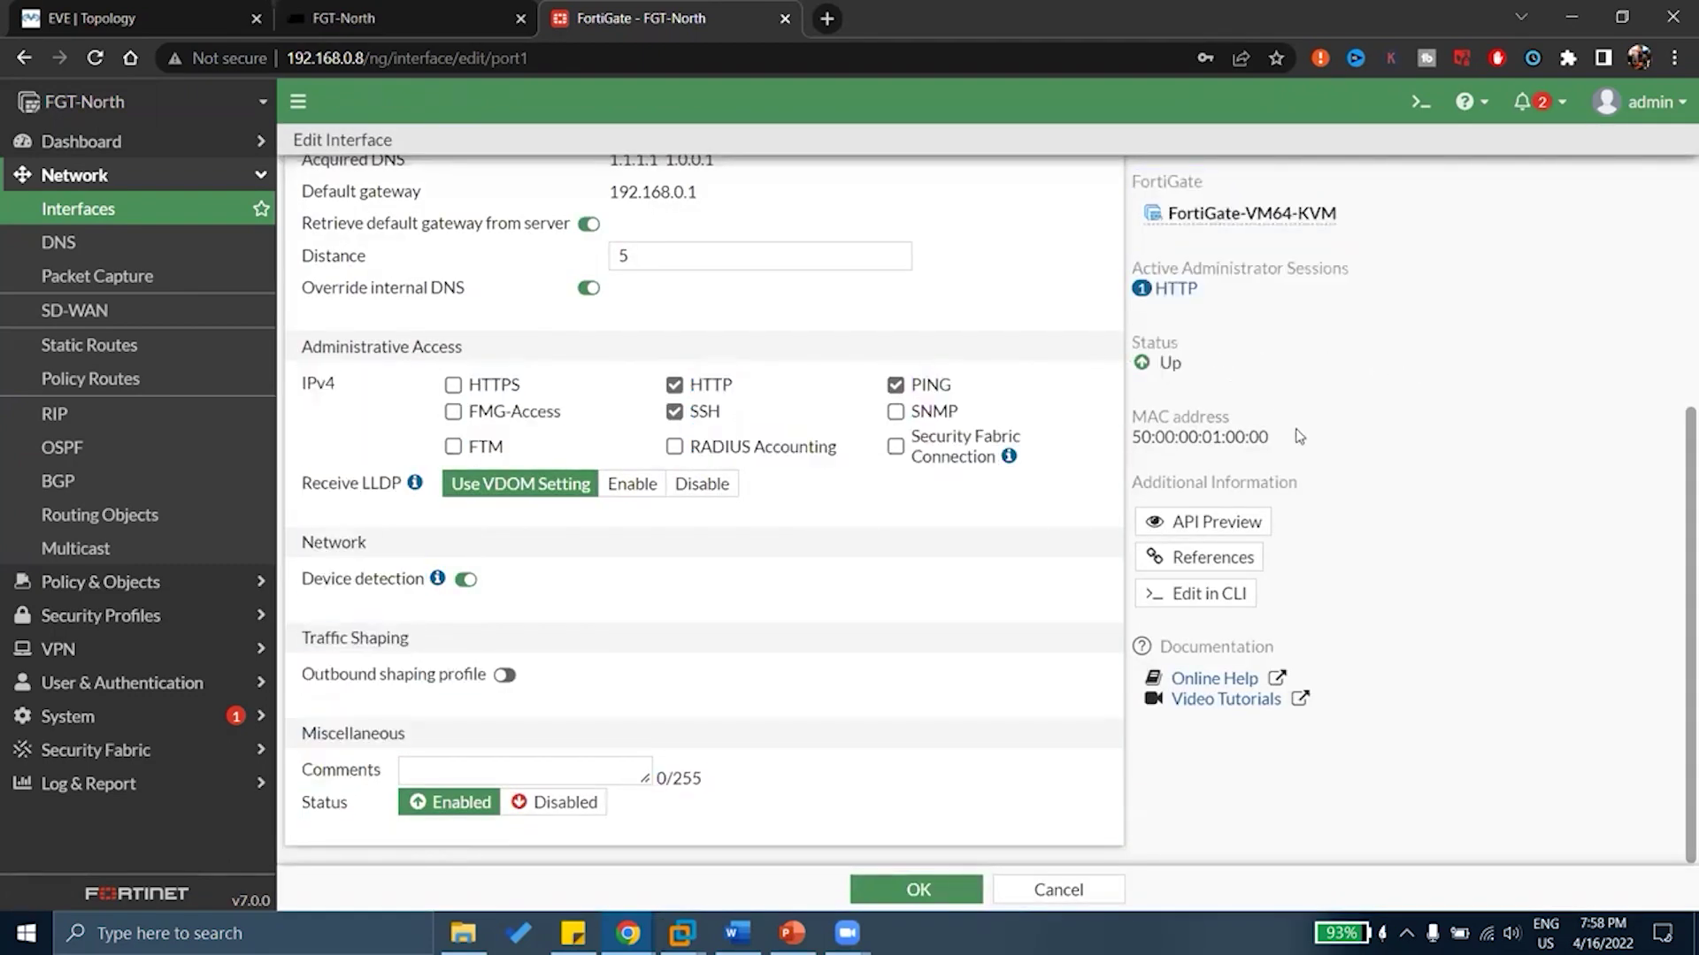
drag(1269, 438, 1236, 459)
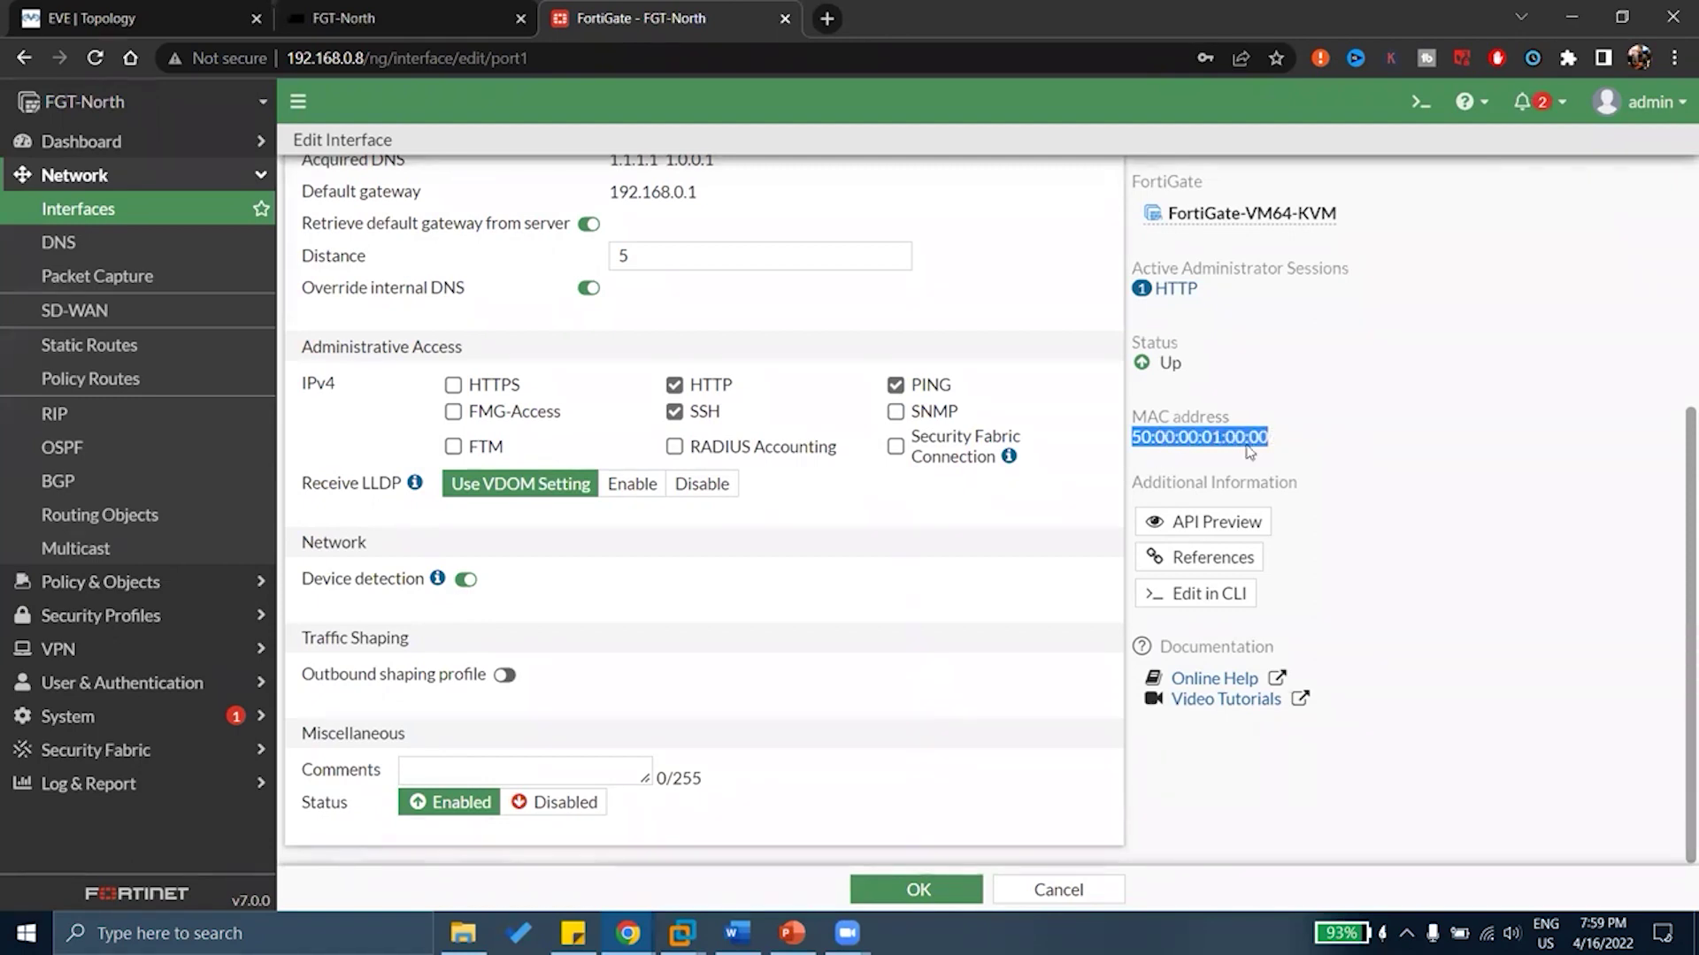
click(1249, 452)
drag(1258, 437, 1181, 438)
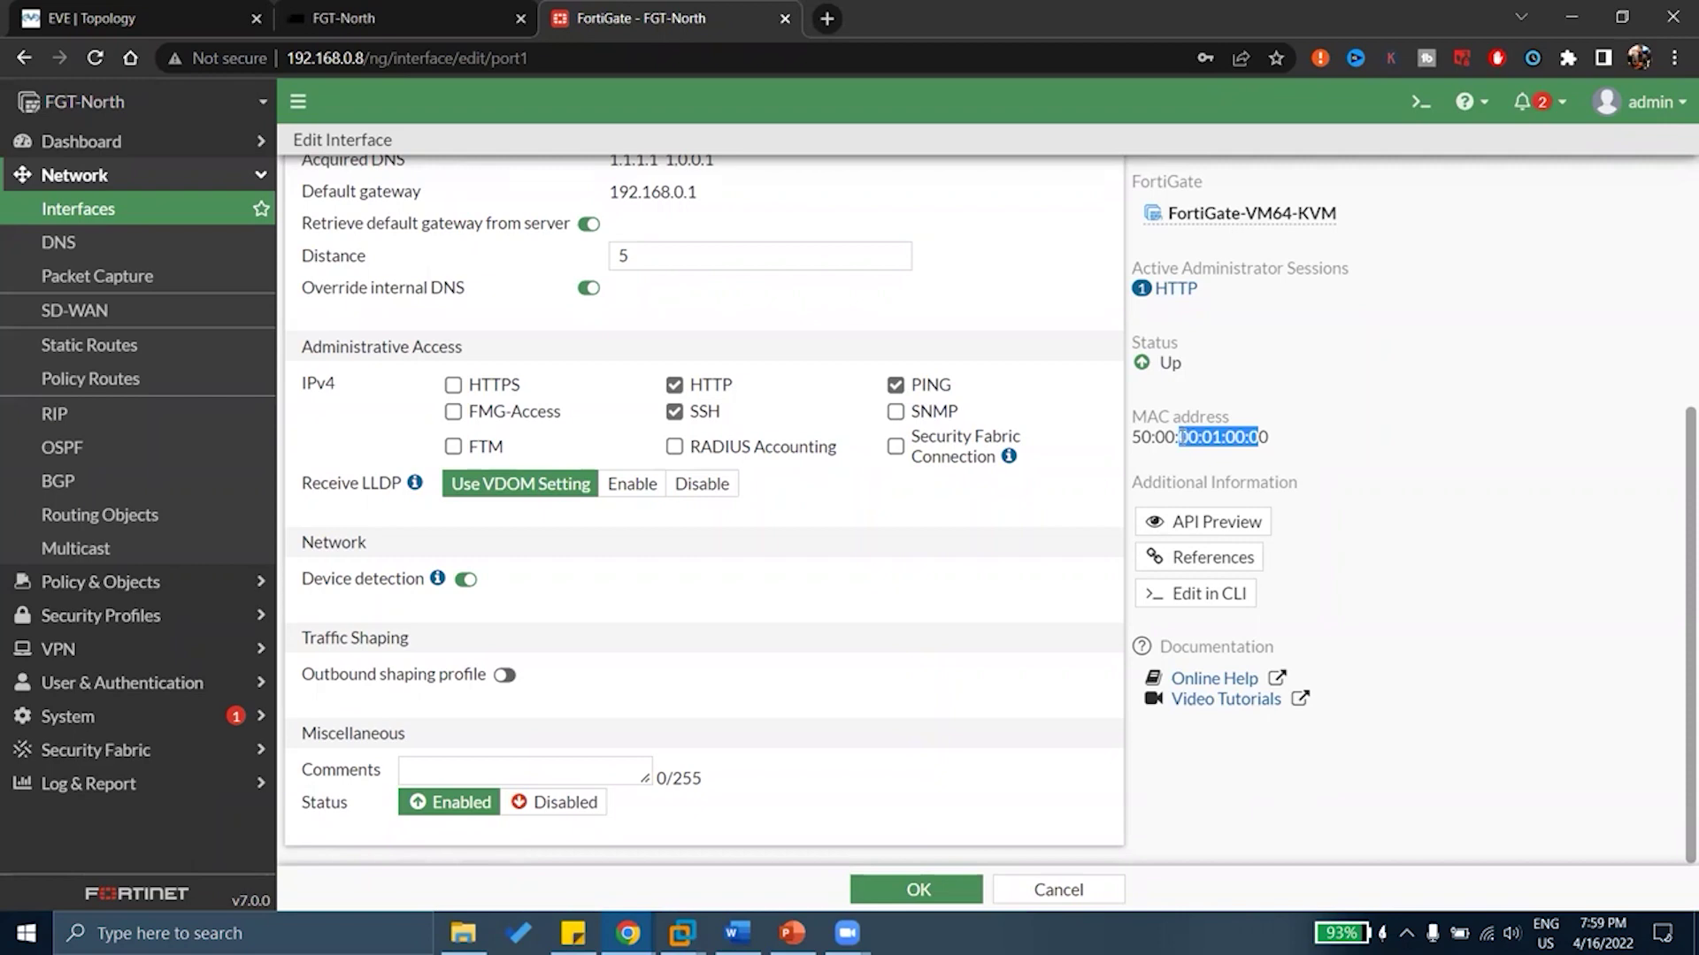
click(1274, 456)
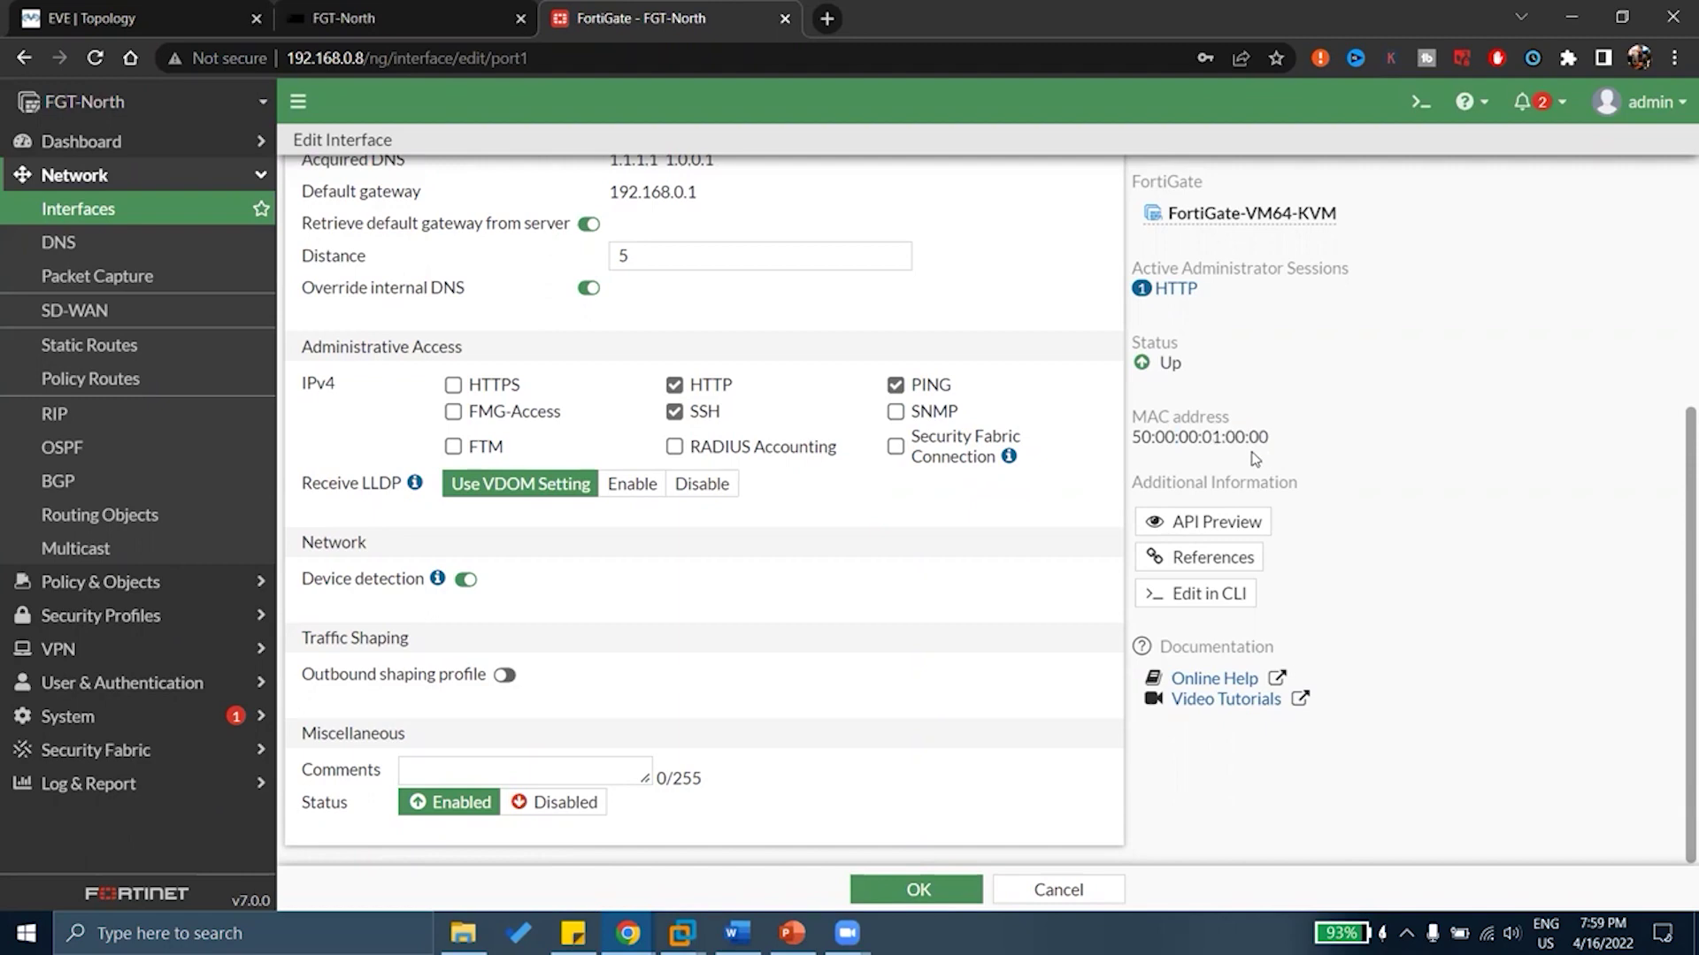
Return to the interface list, then open and close the admin account menu
click(104, 209)
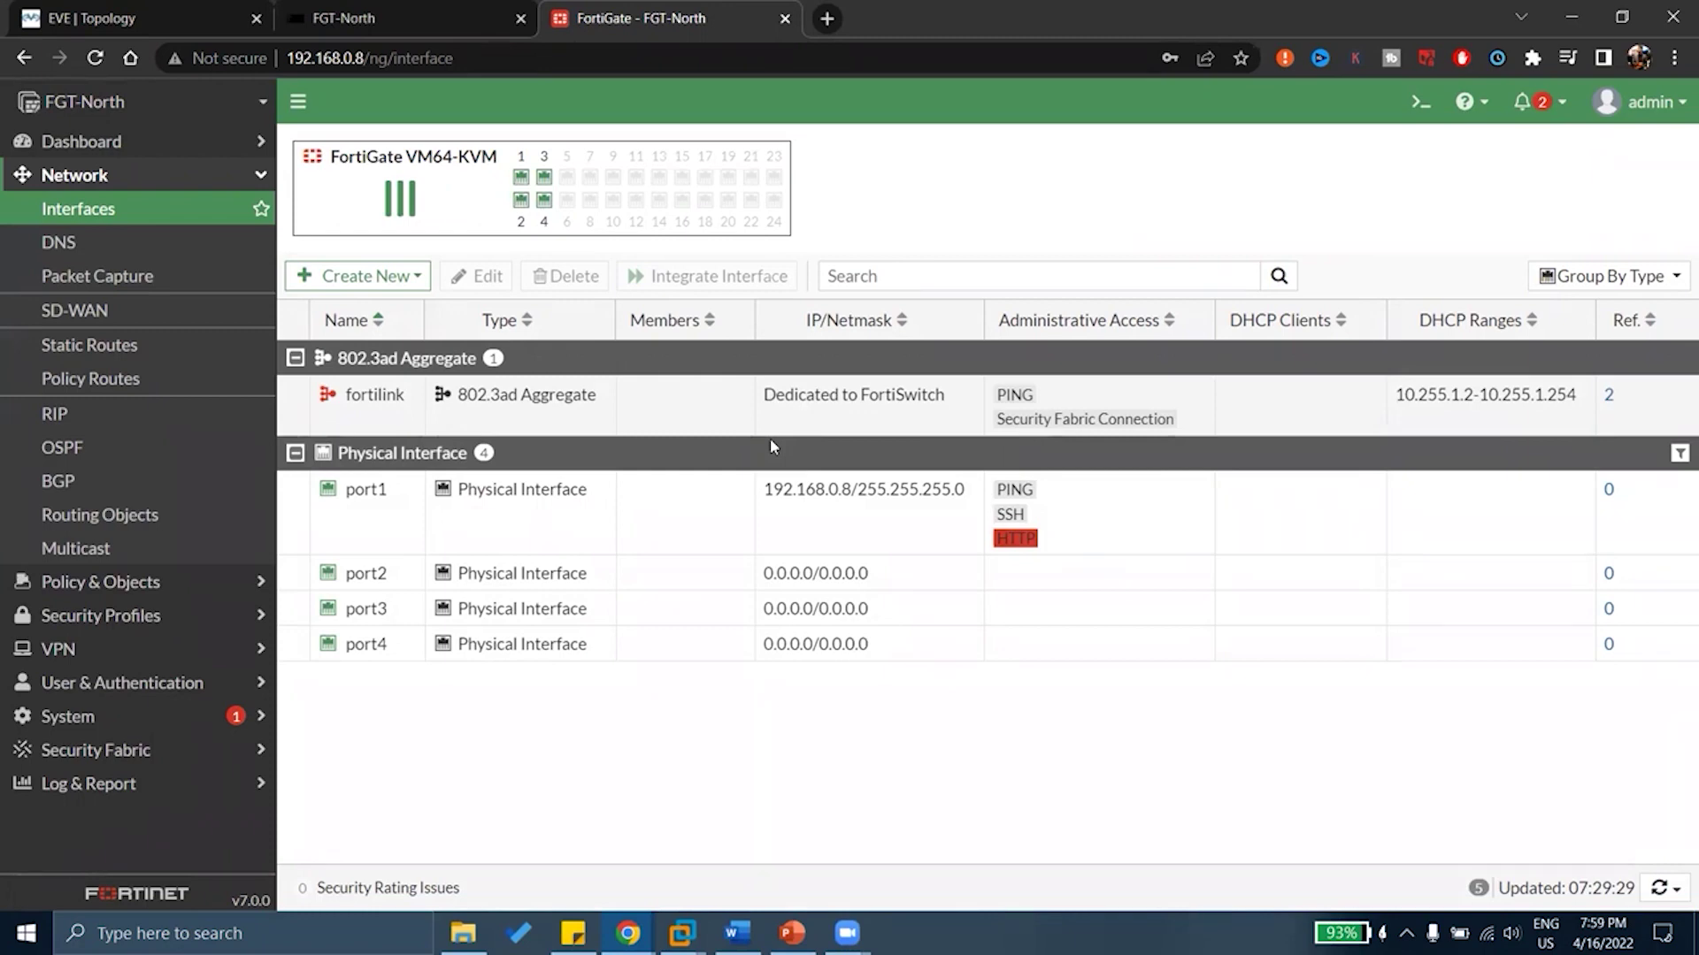
click(1637, 101)
click(1238, 198)
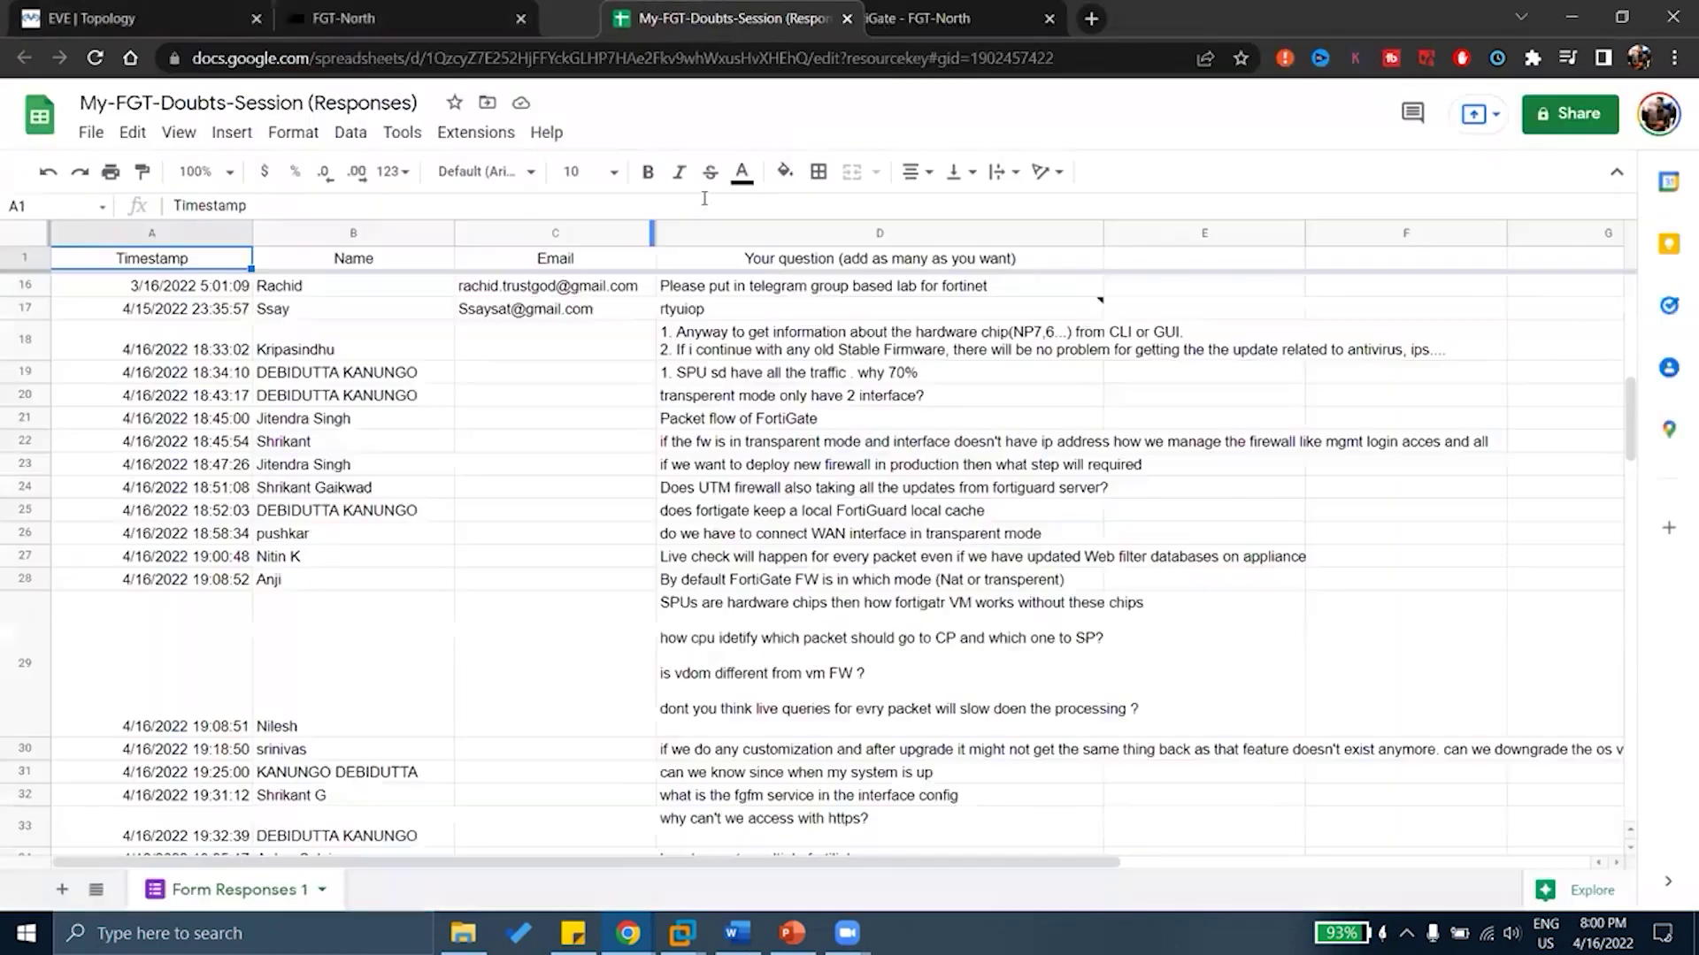
Scroll to the latest responses and select cell D29 with its multi-part question
scroll(697, 412, down, 10)
scroll(697, 413, up, 6)
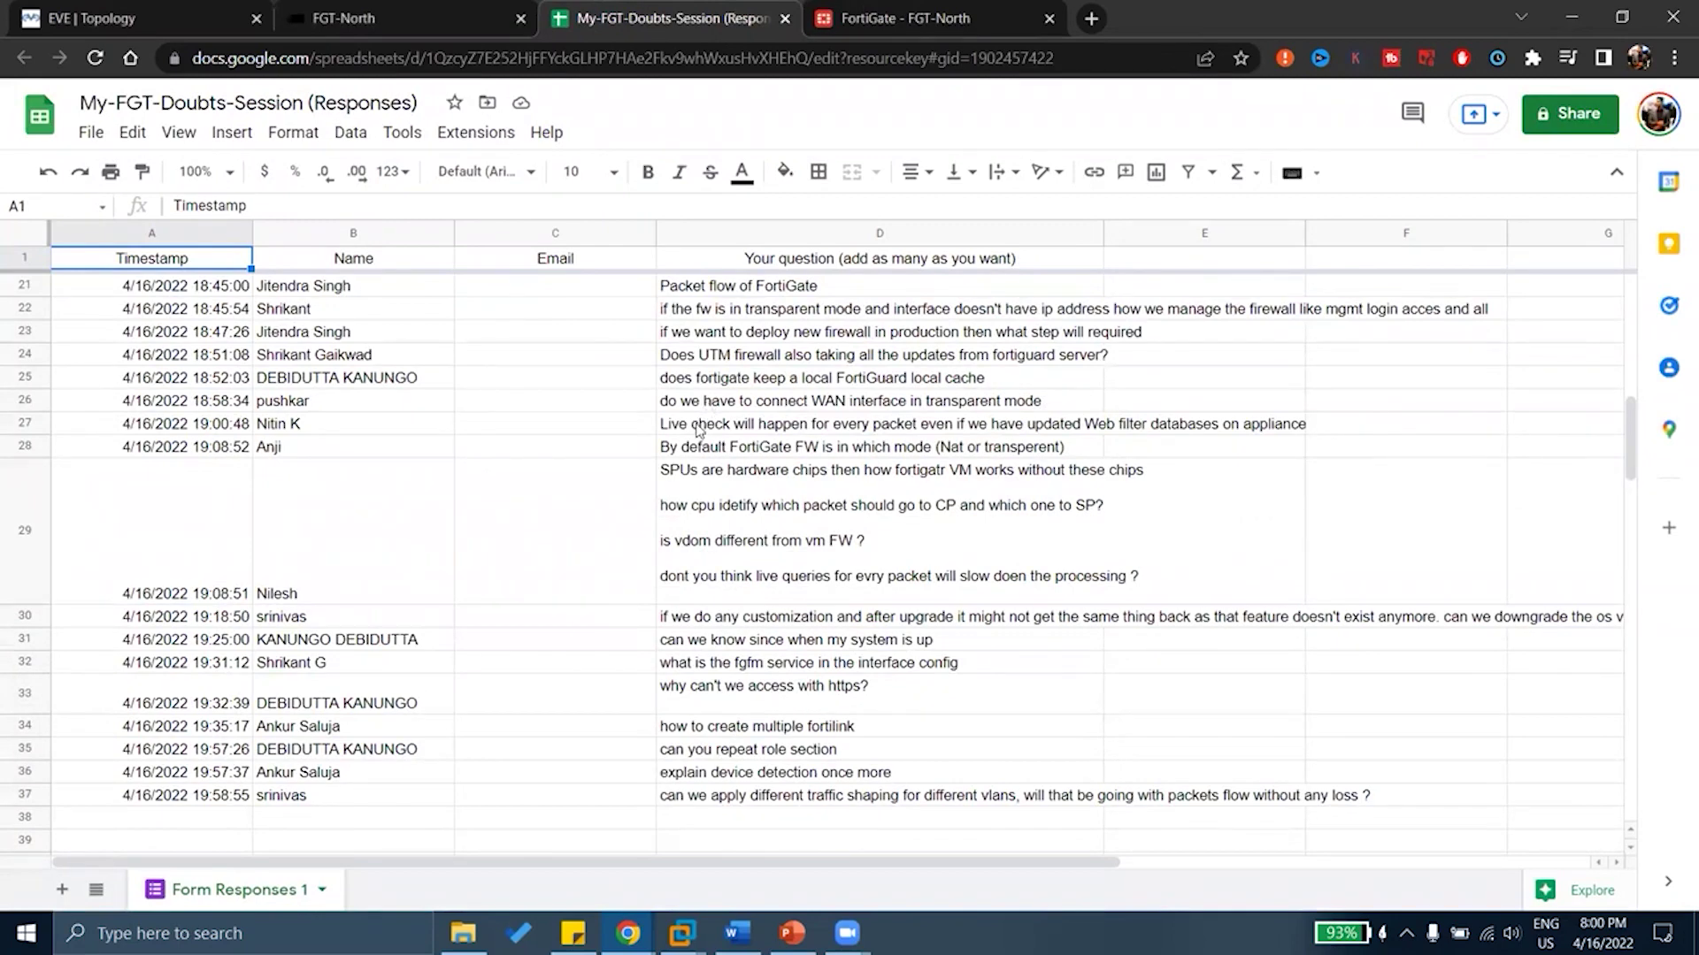
click(673, 480)
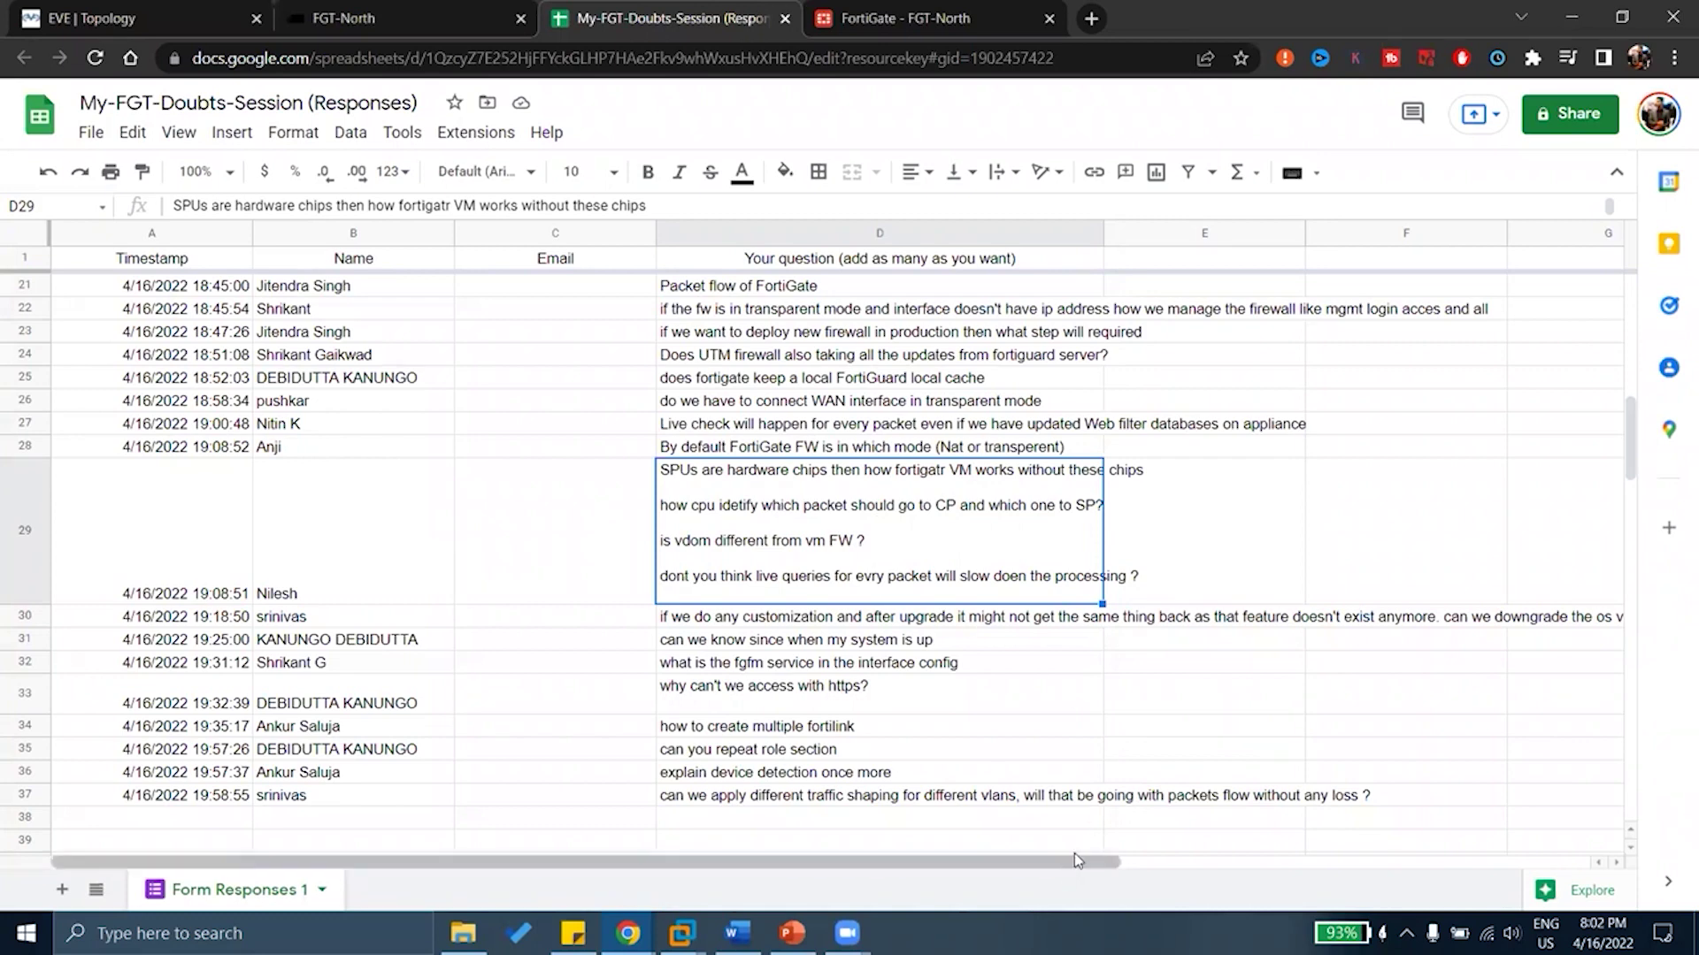
Shift the Form Responses 1 sheet sideways to bring row 29's SPU question into view
drag(1074, 853, 1453, 867)
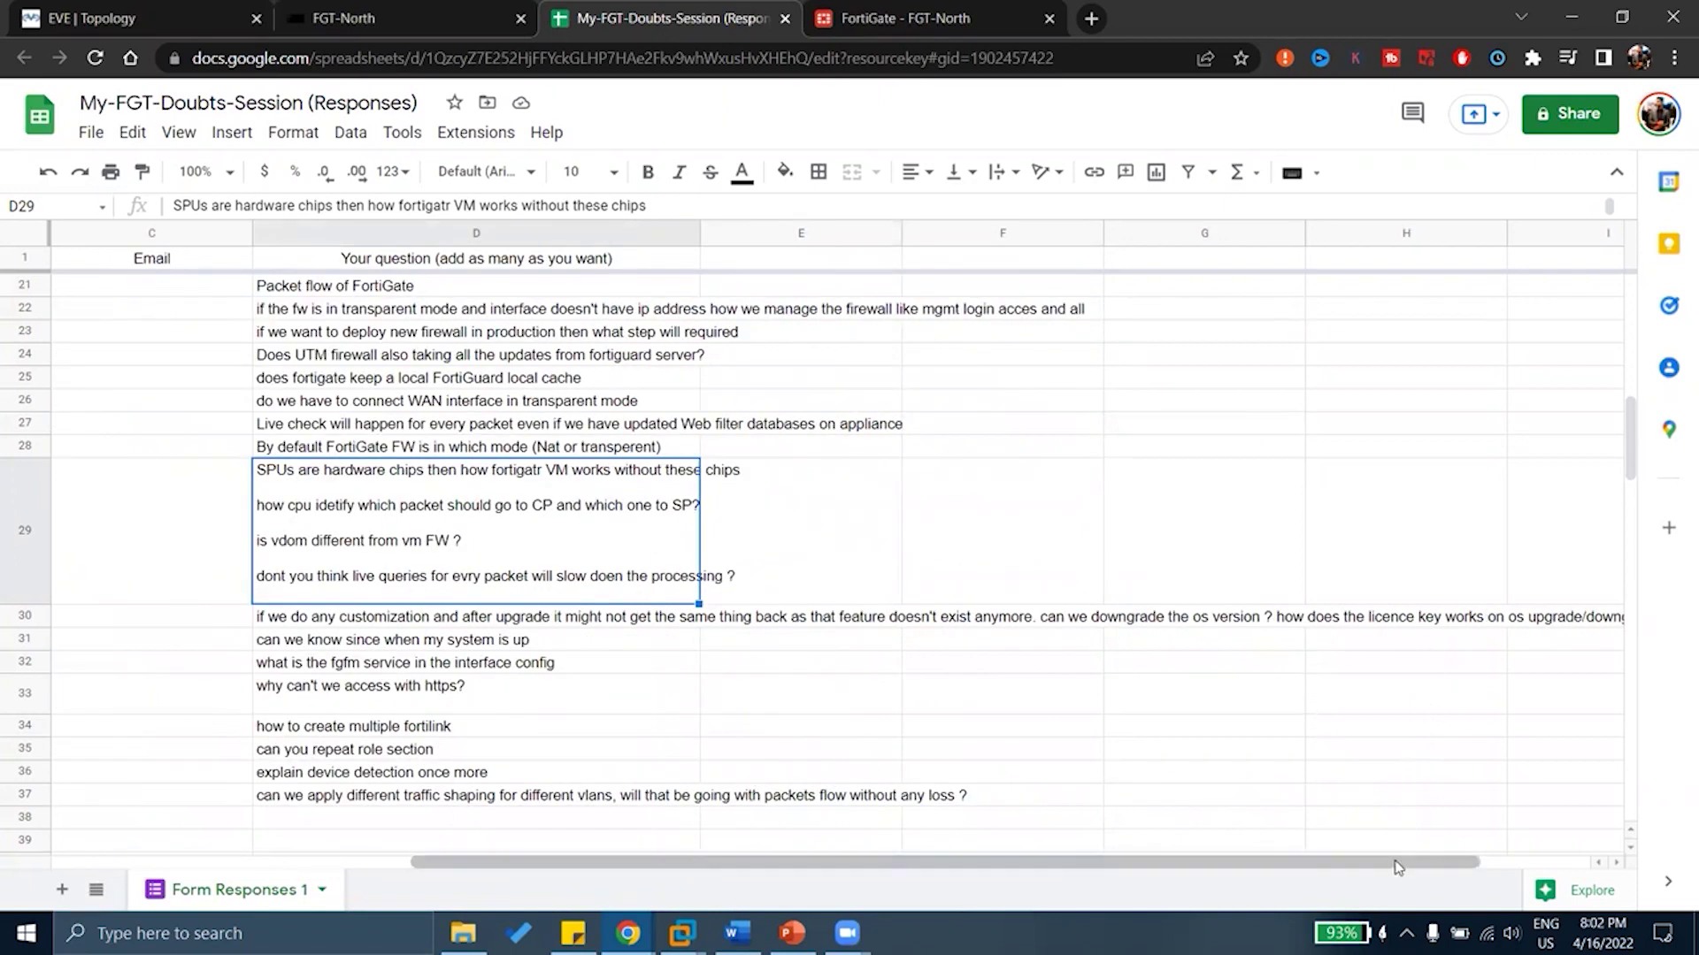
drag(1421, 867, 1307, 858)
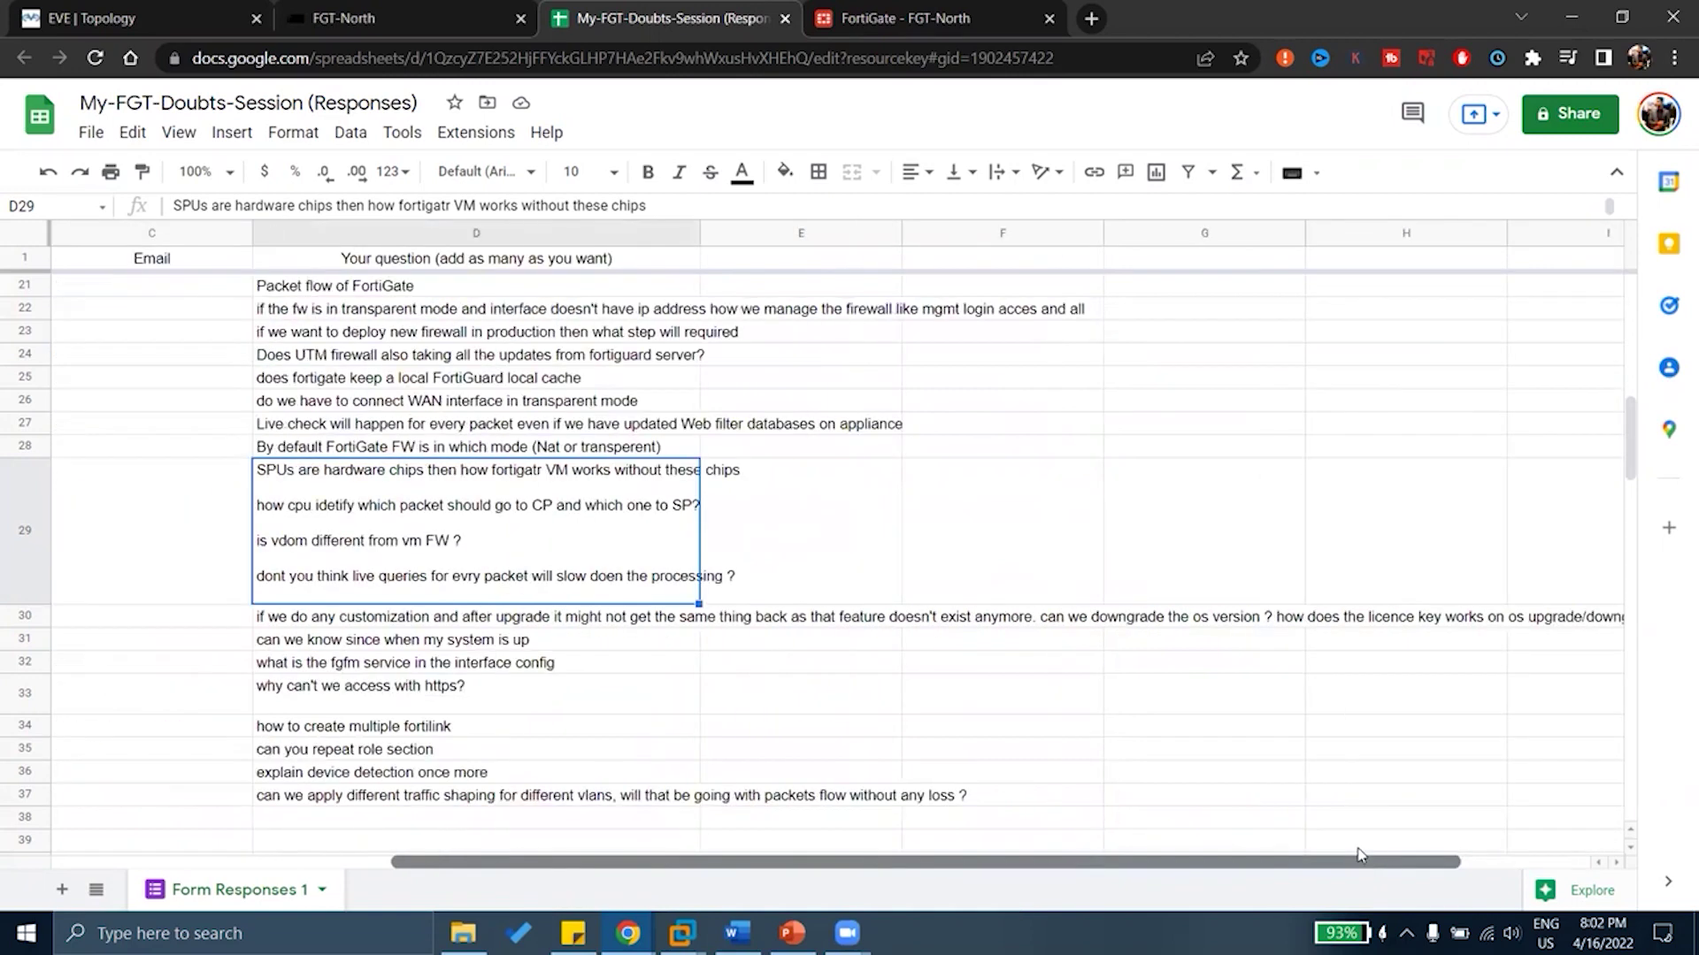
scroll(1245, 847, left, 2)
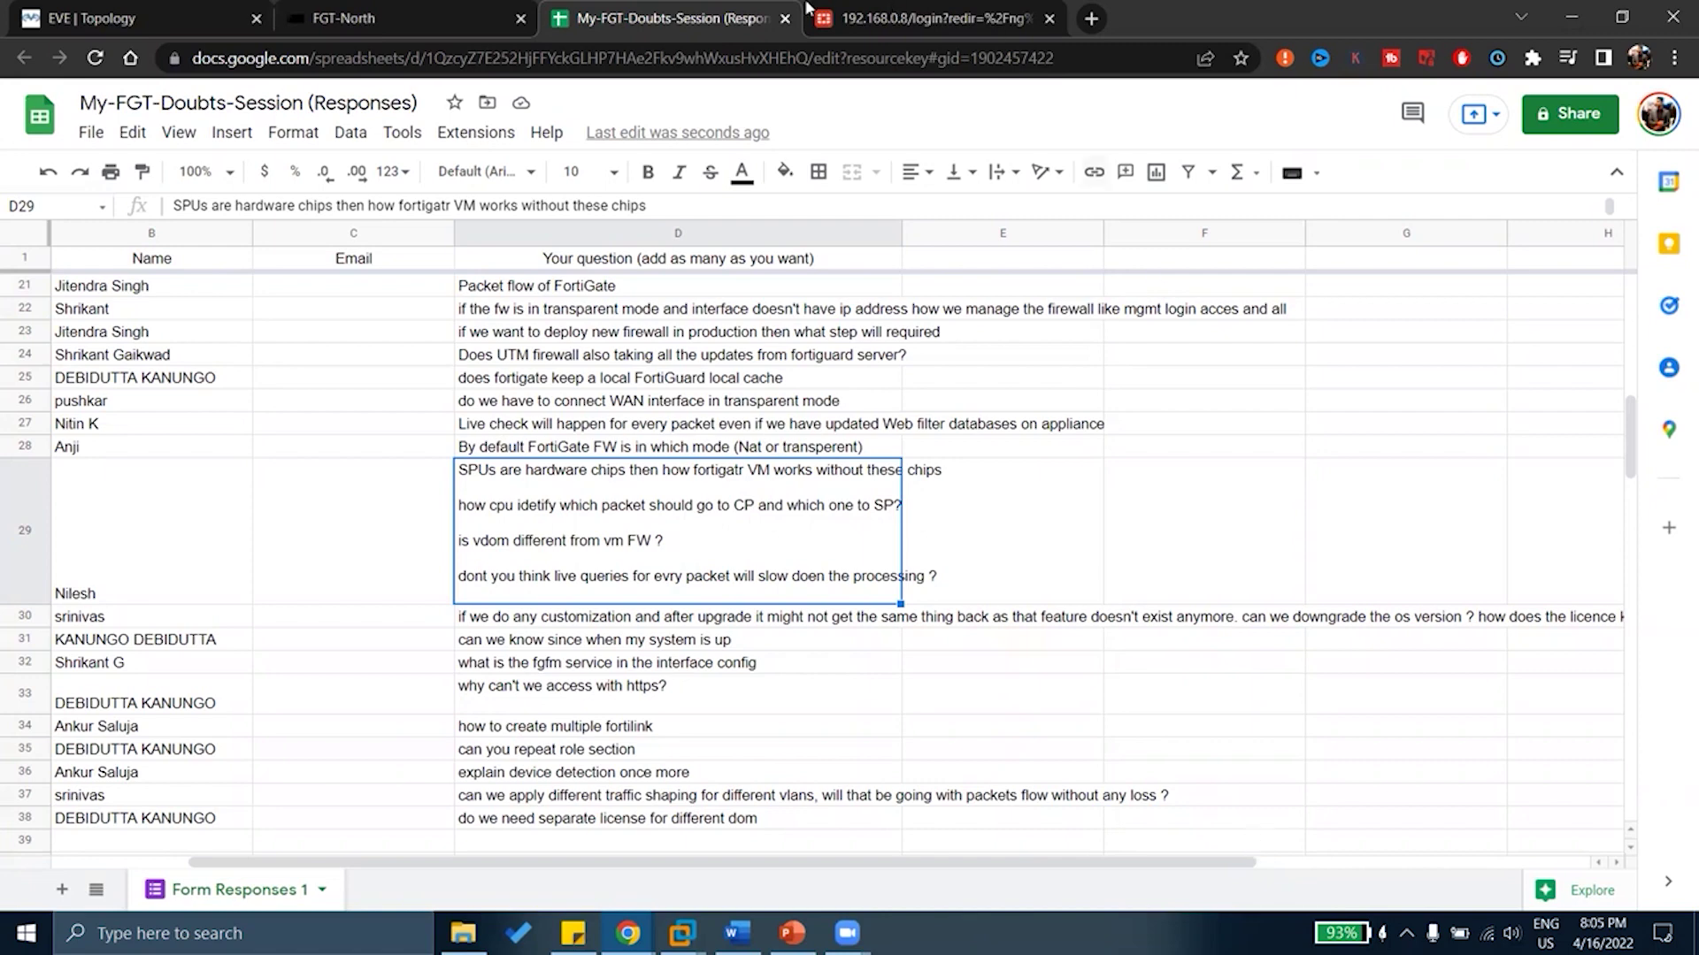
Log back in to FortiGate with the admin account, correcting the mistyped password
click(865, 15)
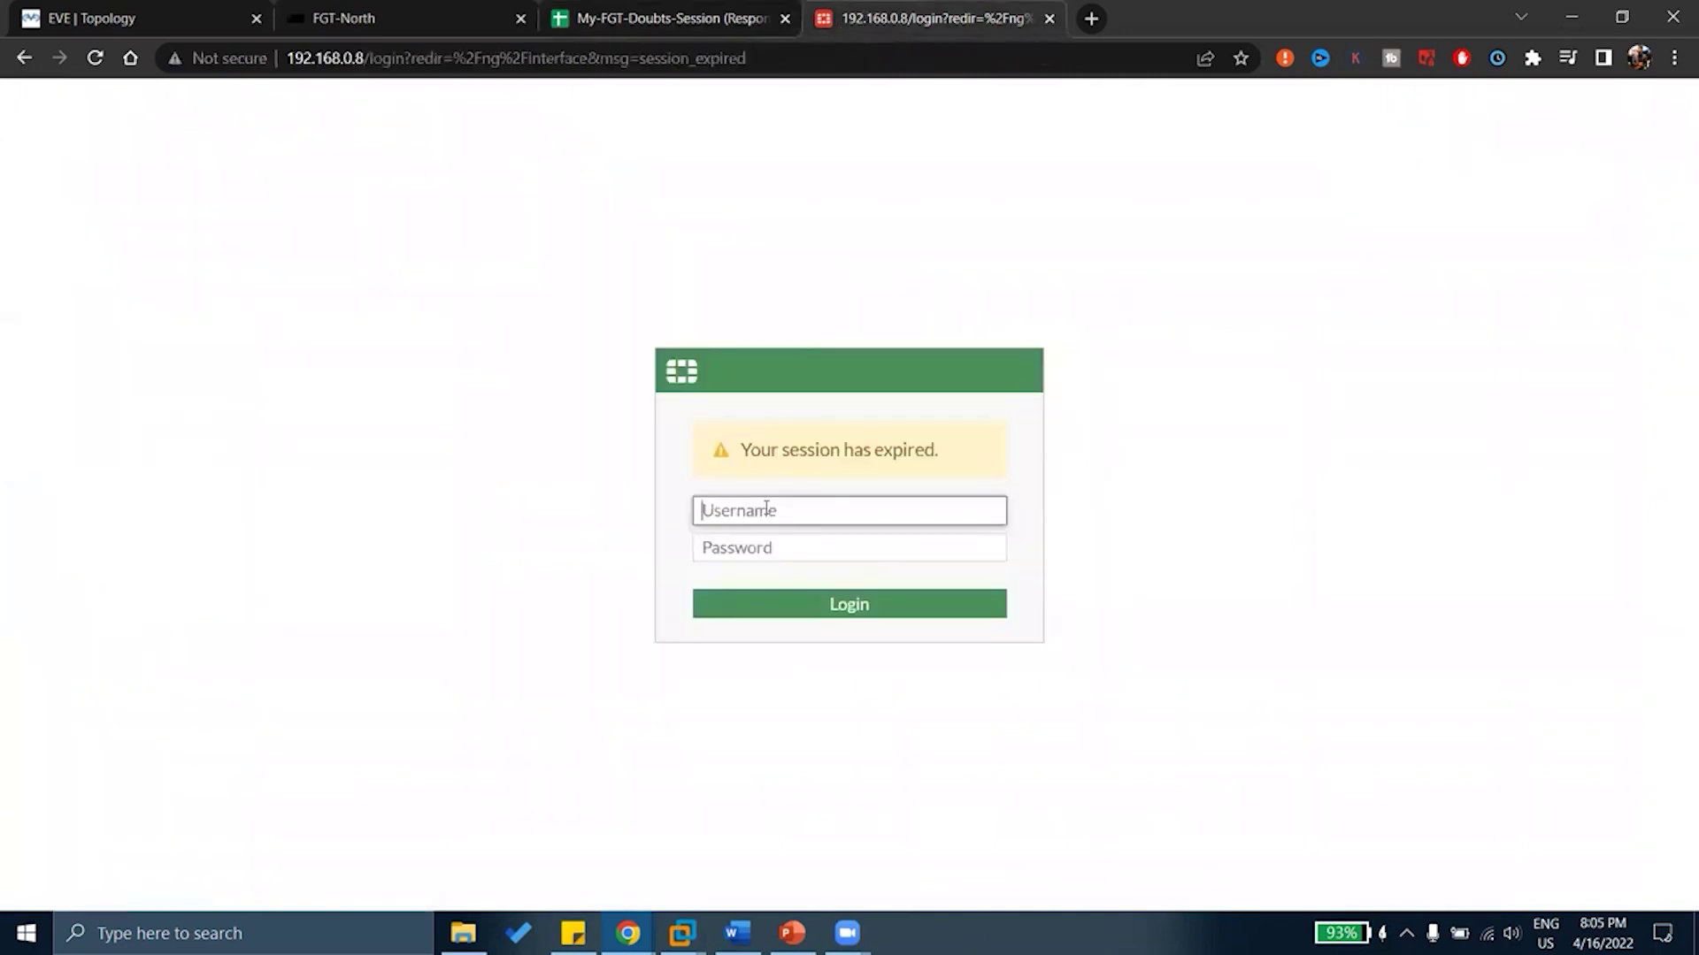
text(admin)
key(Tab)
text(admin)
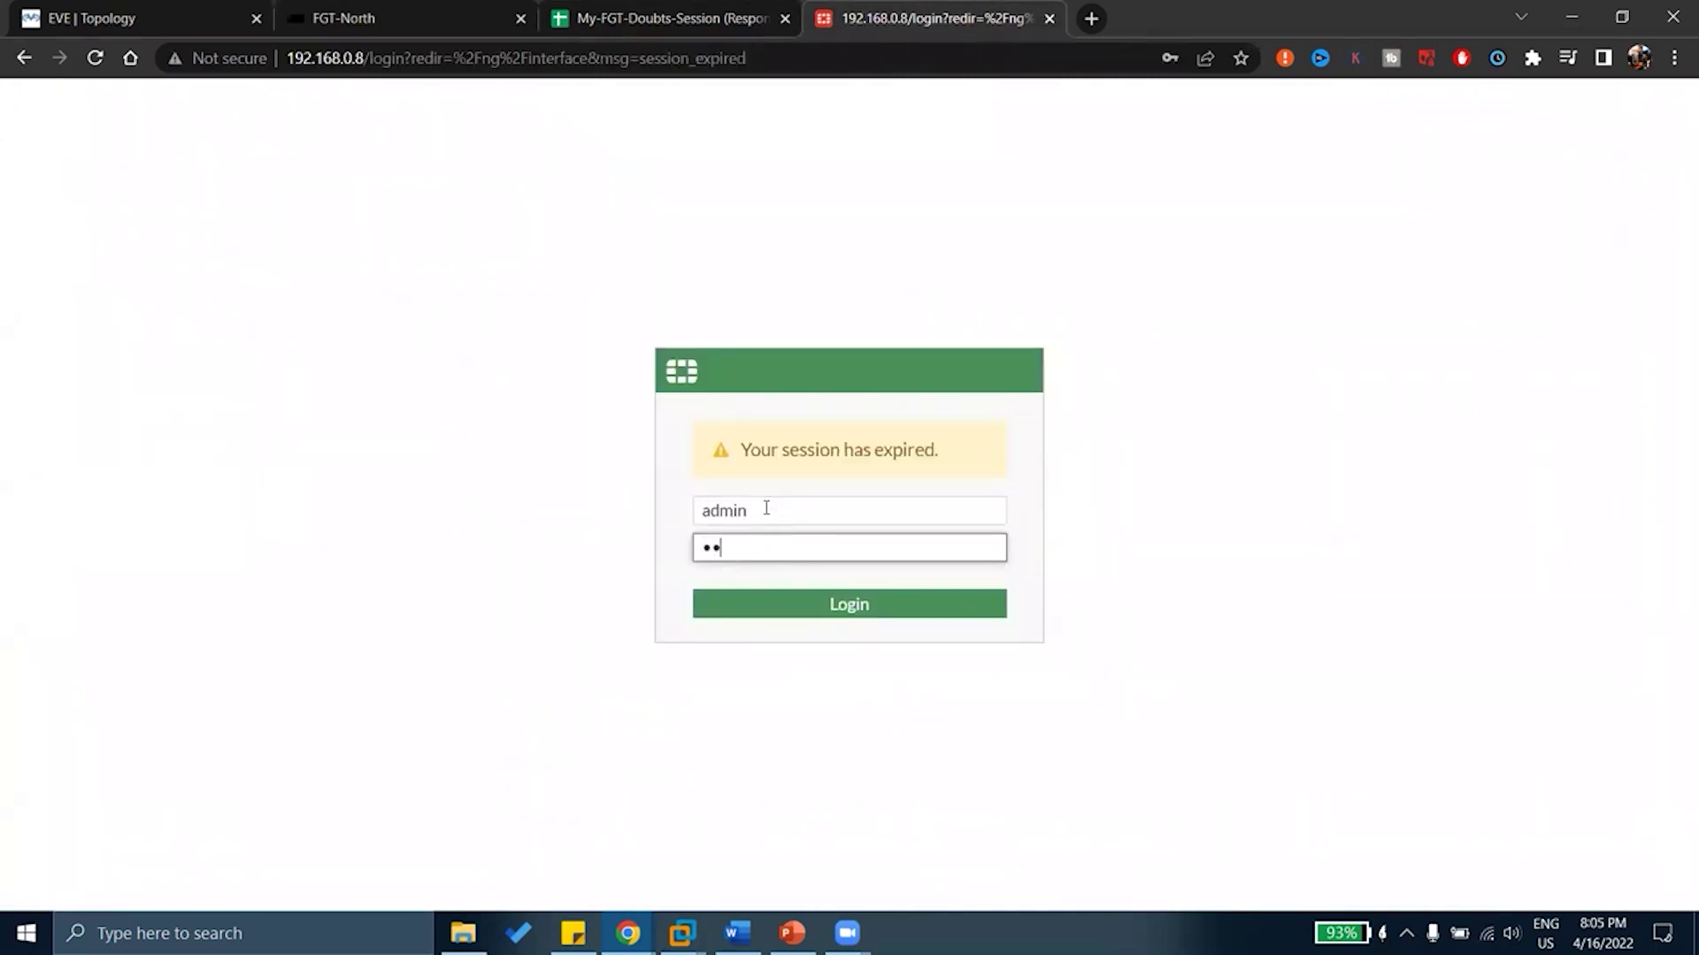
key(ctrl+a)
text(fortinet)
key(Return)
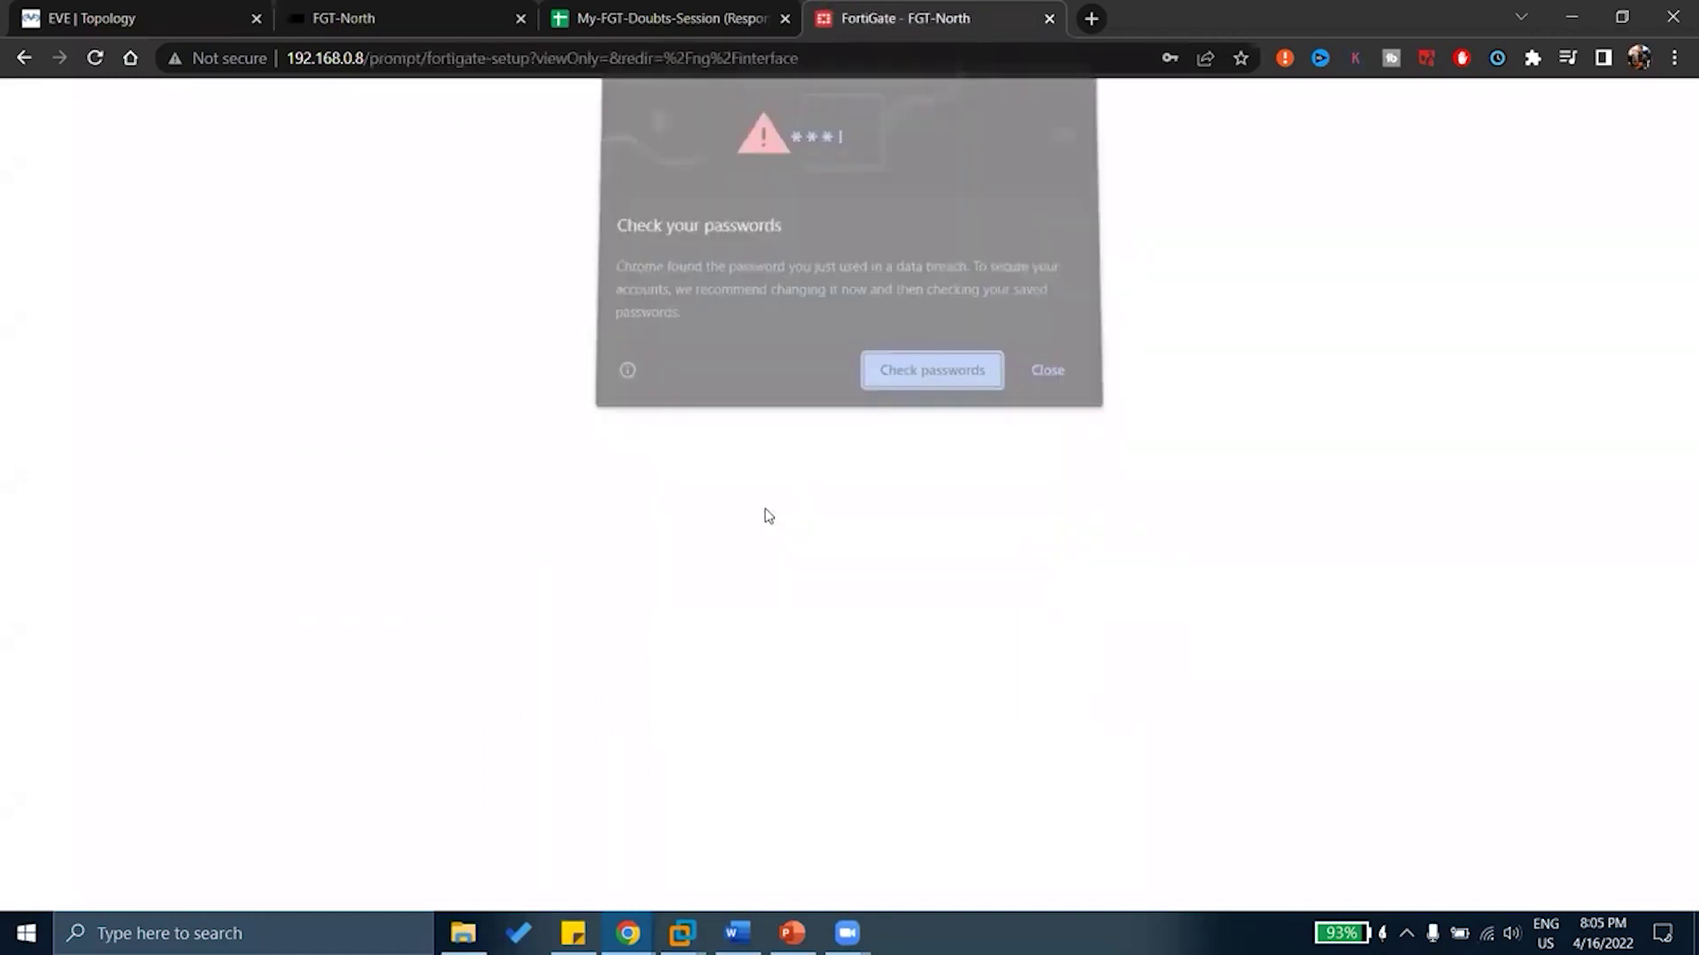
Dismiss Chrome's password popups and open the Dashboard Status page
click(1036, 377)
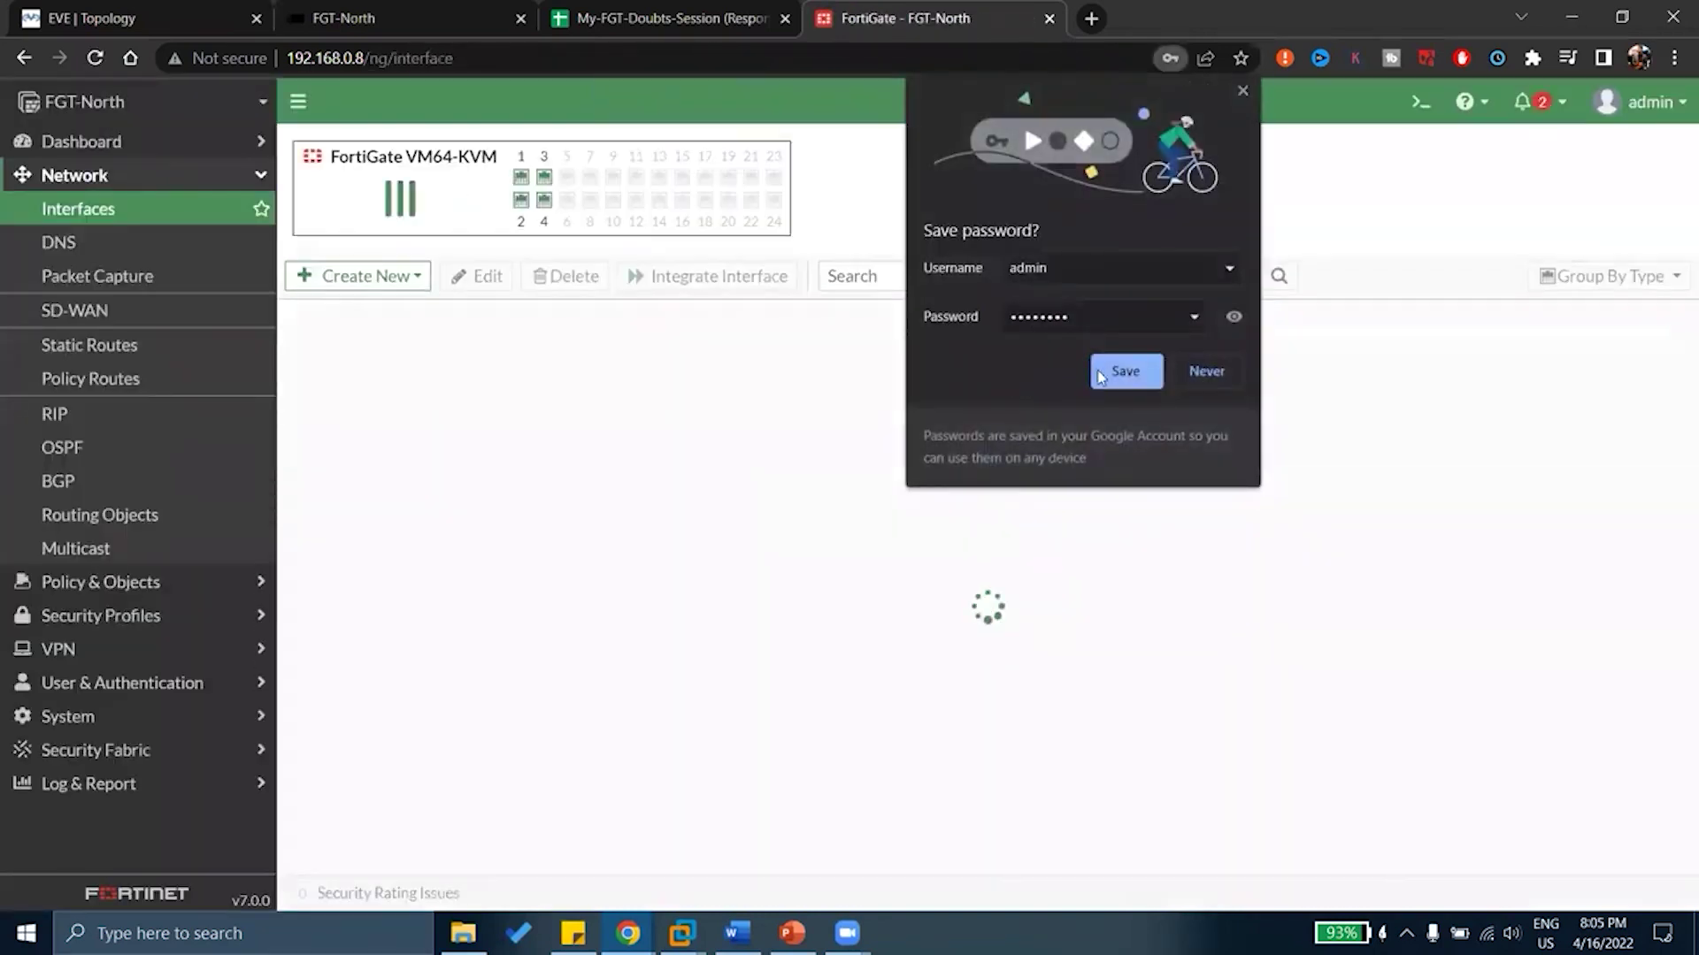
click(1206, 375)
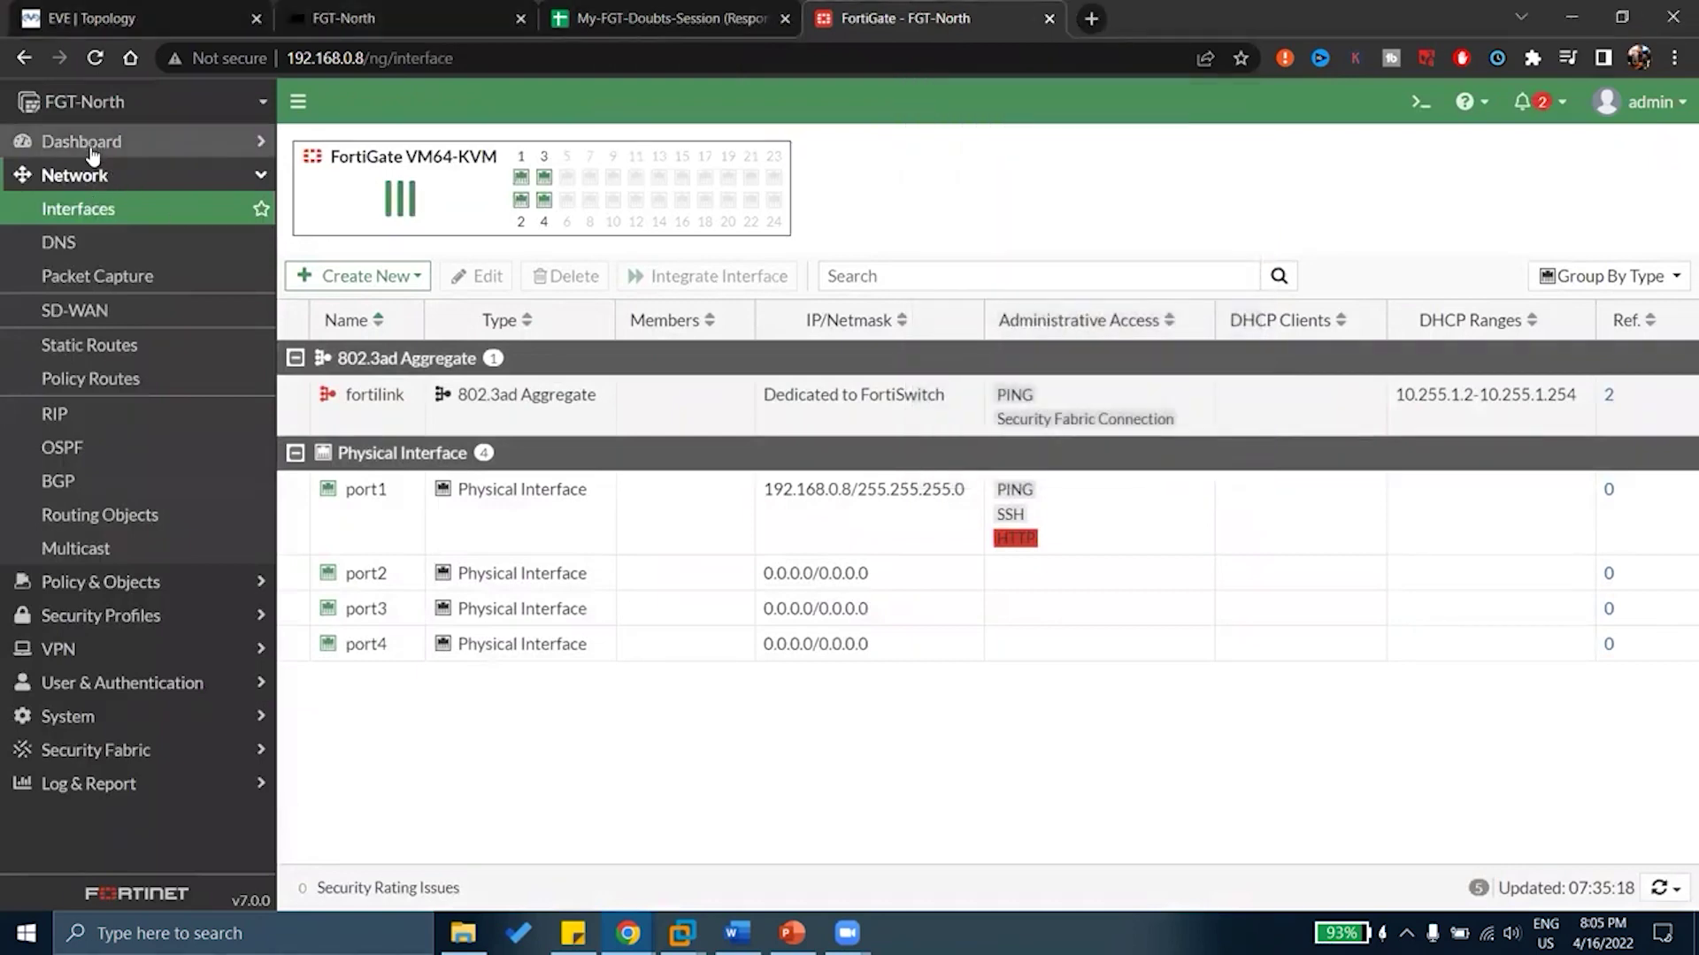
click(89, 142)
click(99, 177)
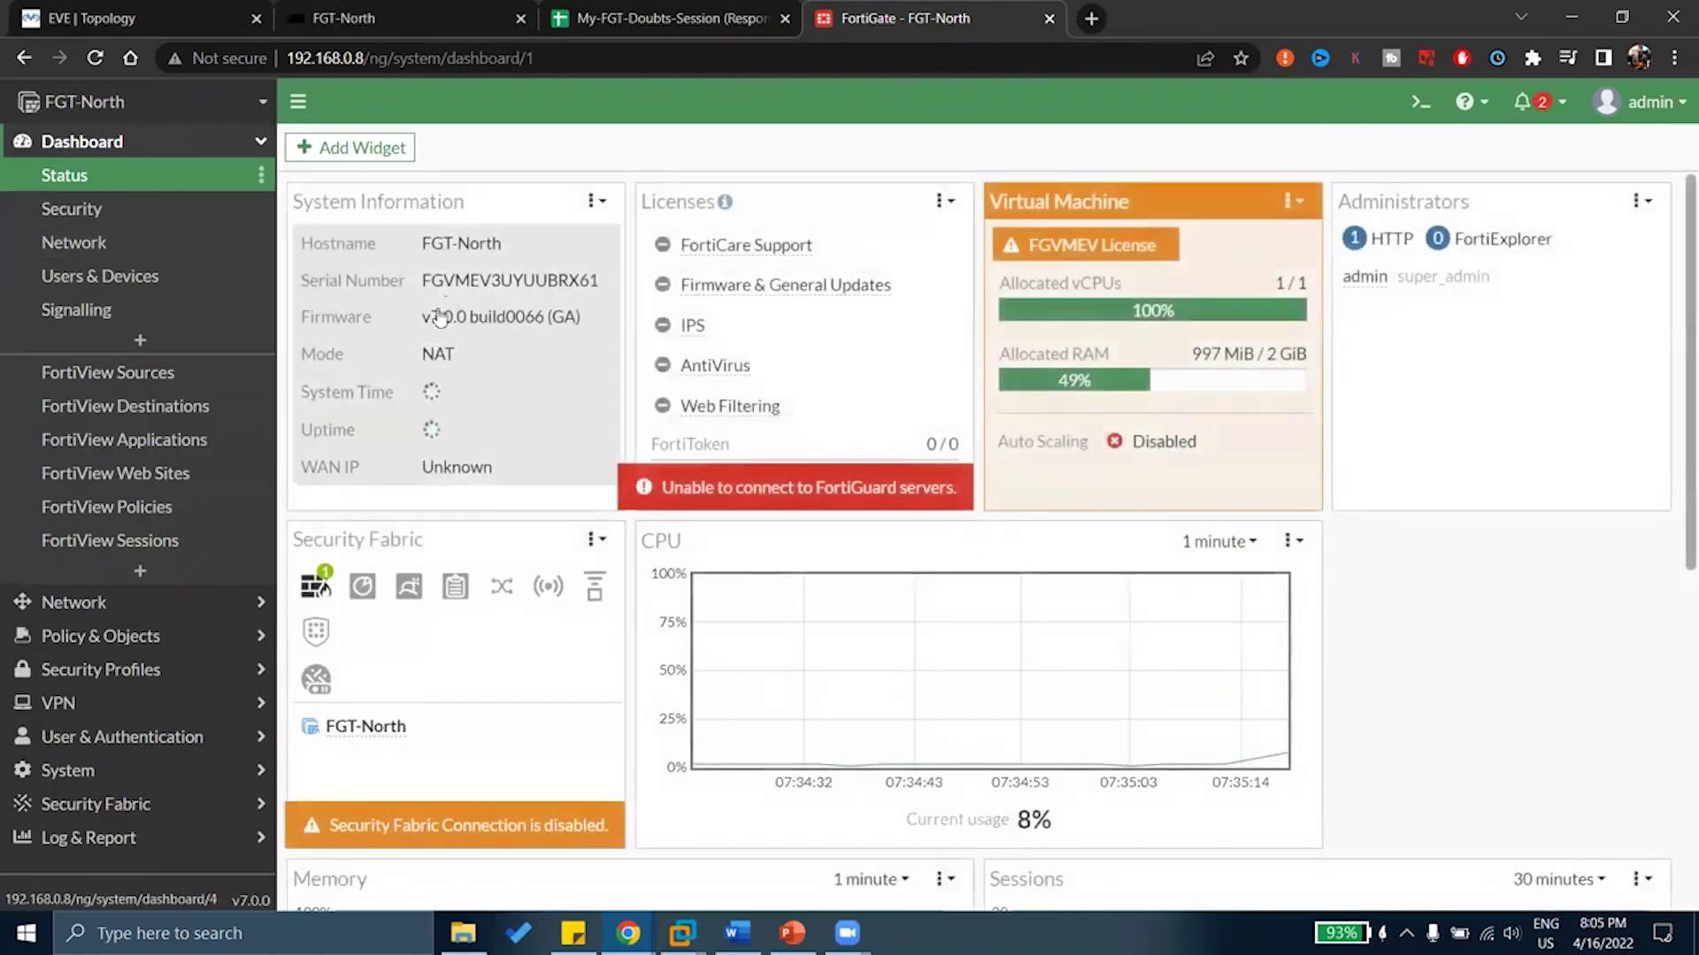
mouse_move(477, 432)
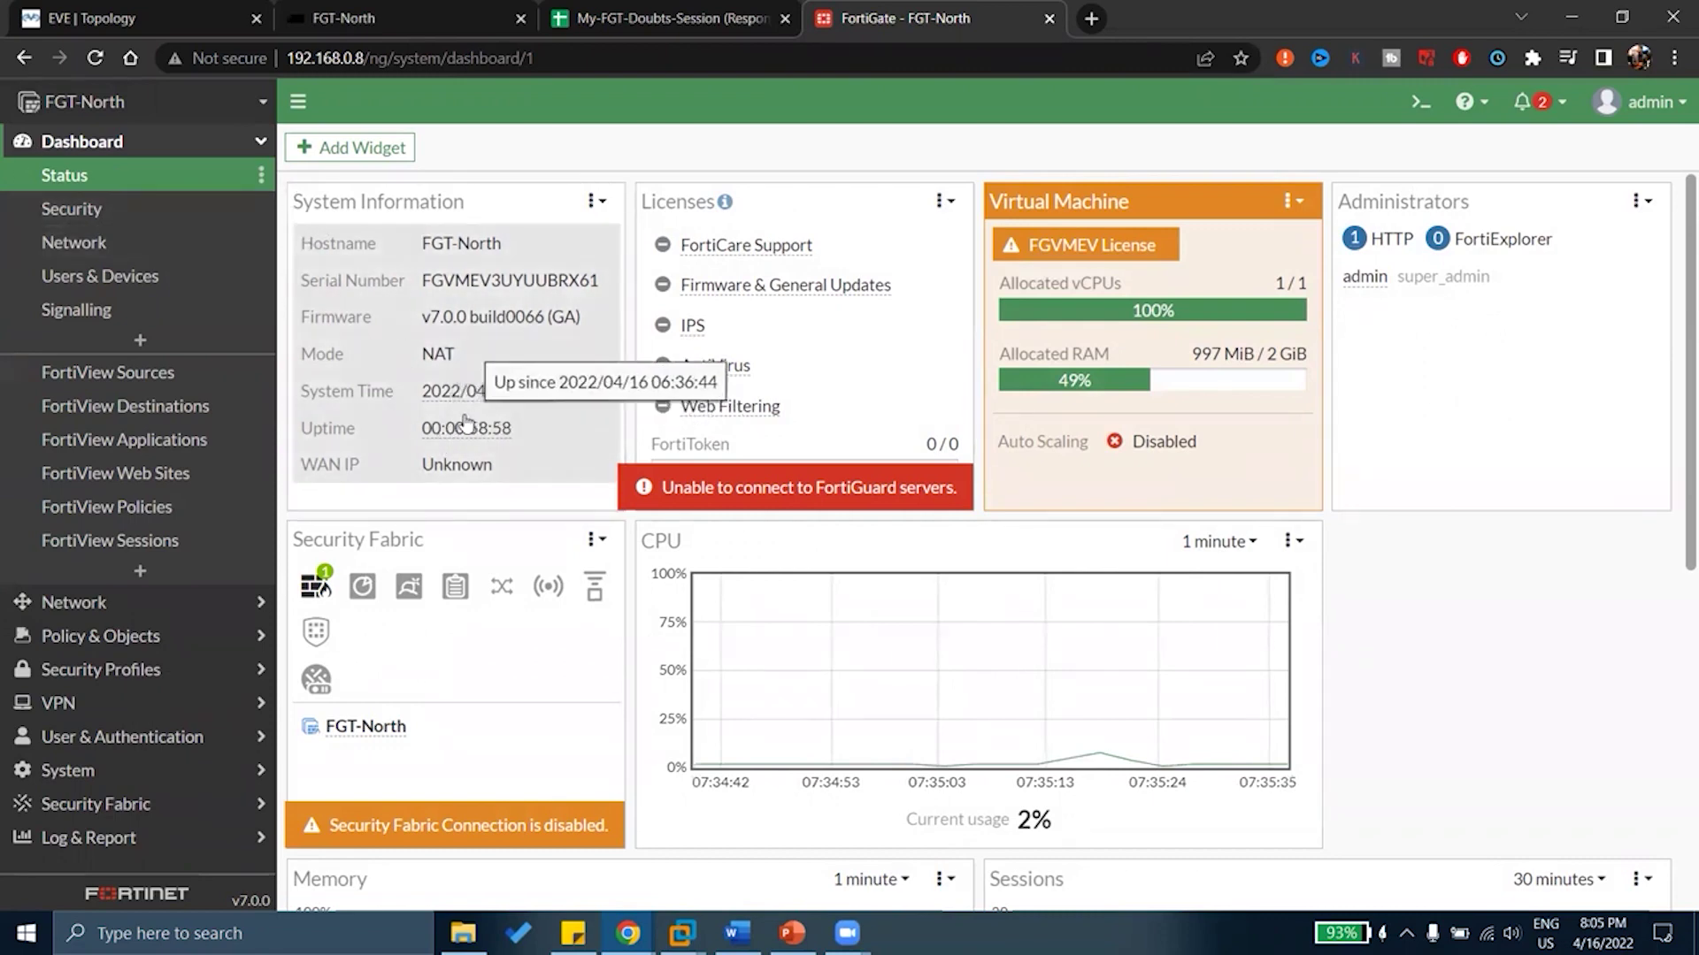
click(647, 11)
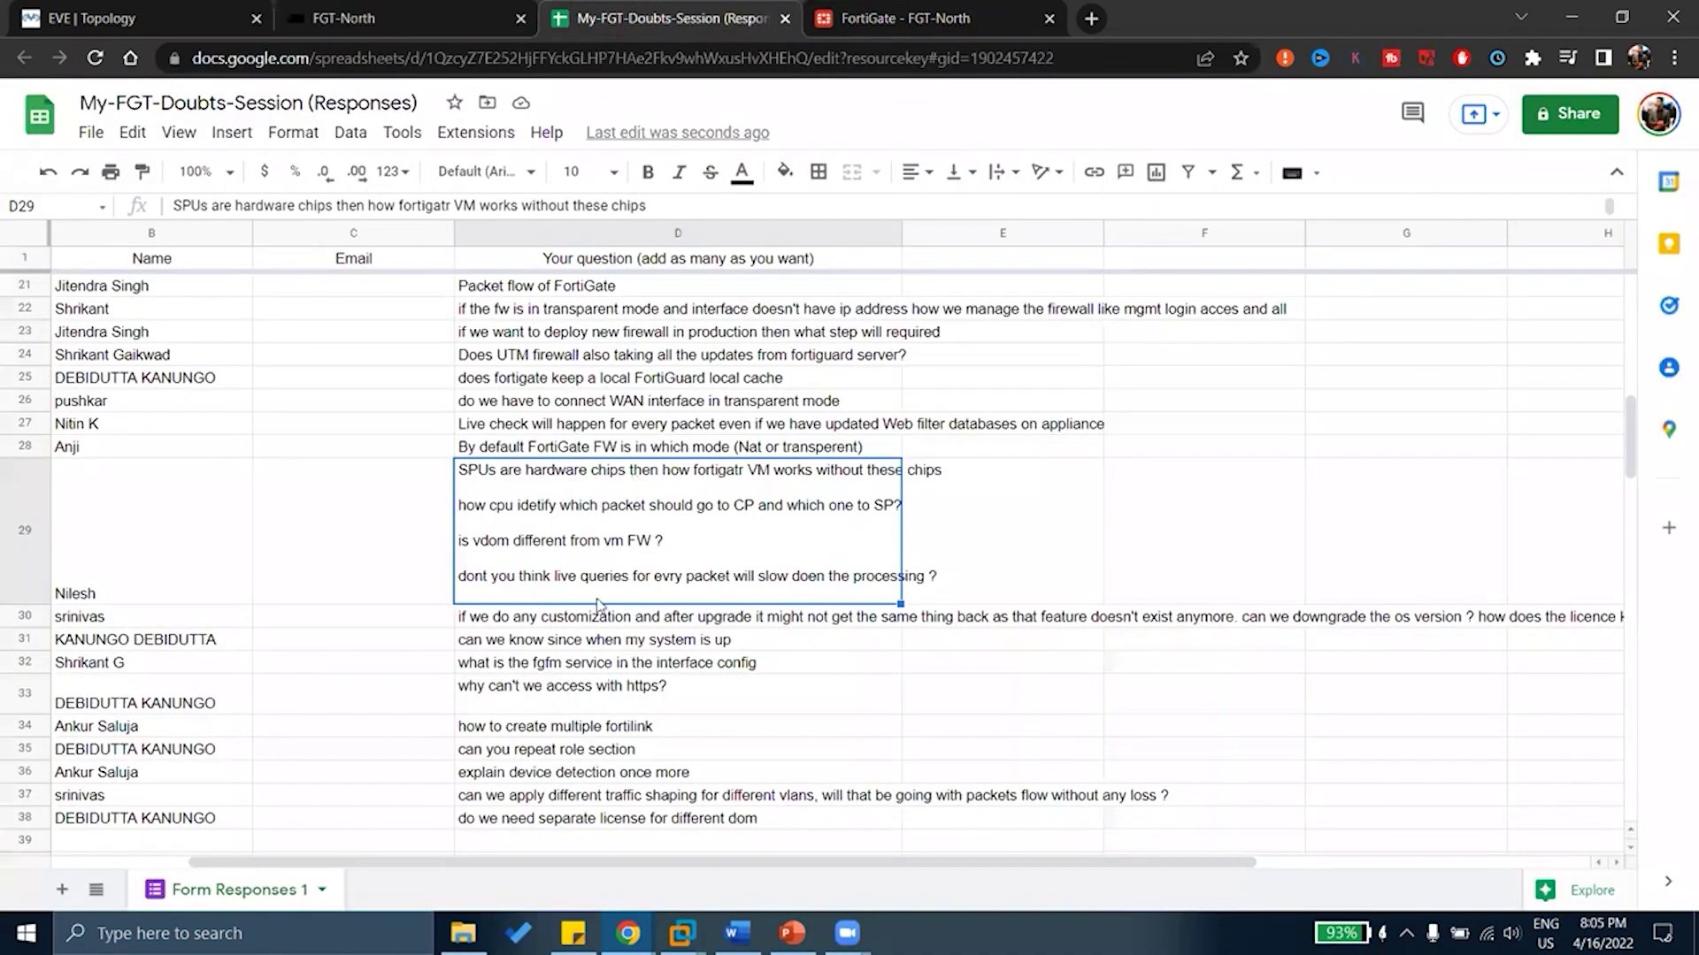
click(573, 644)
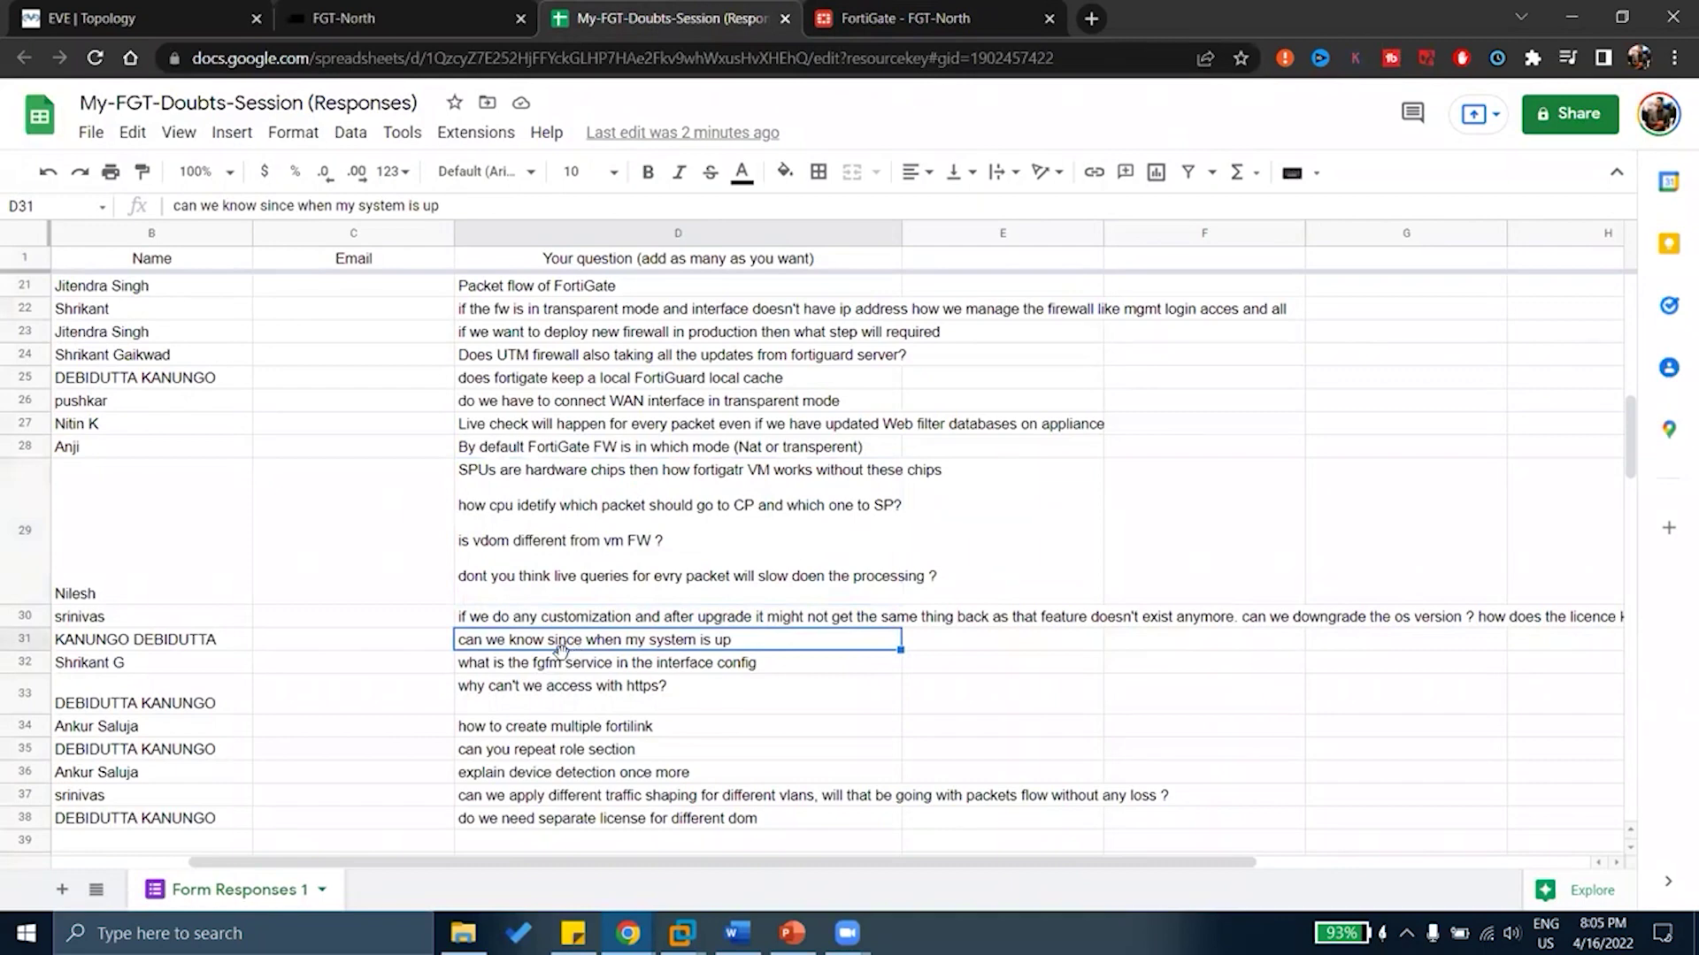
click(559, 666)
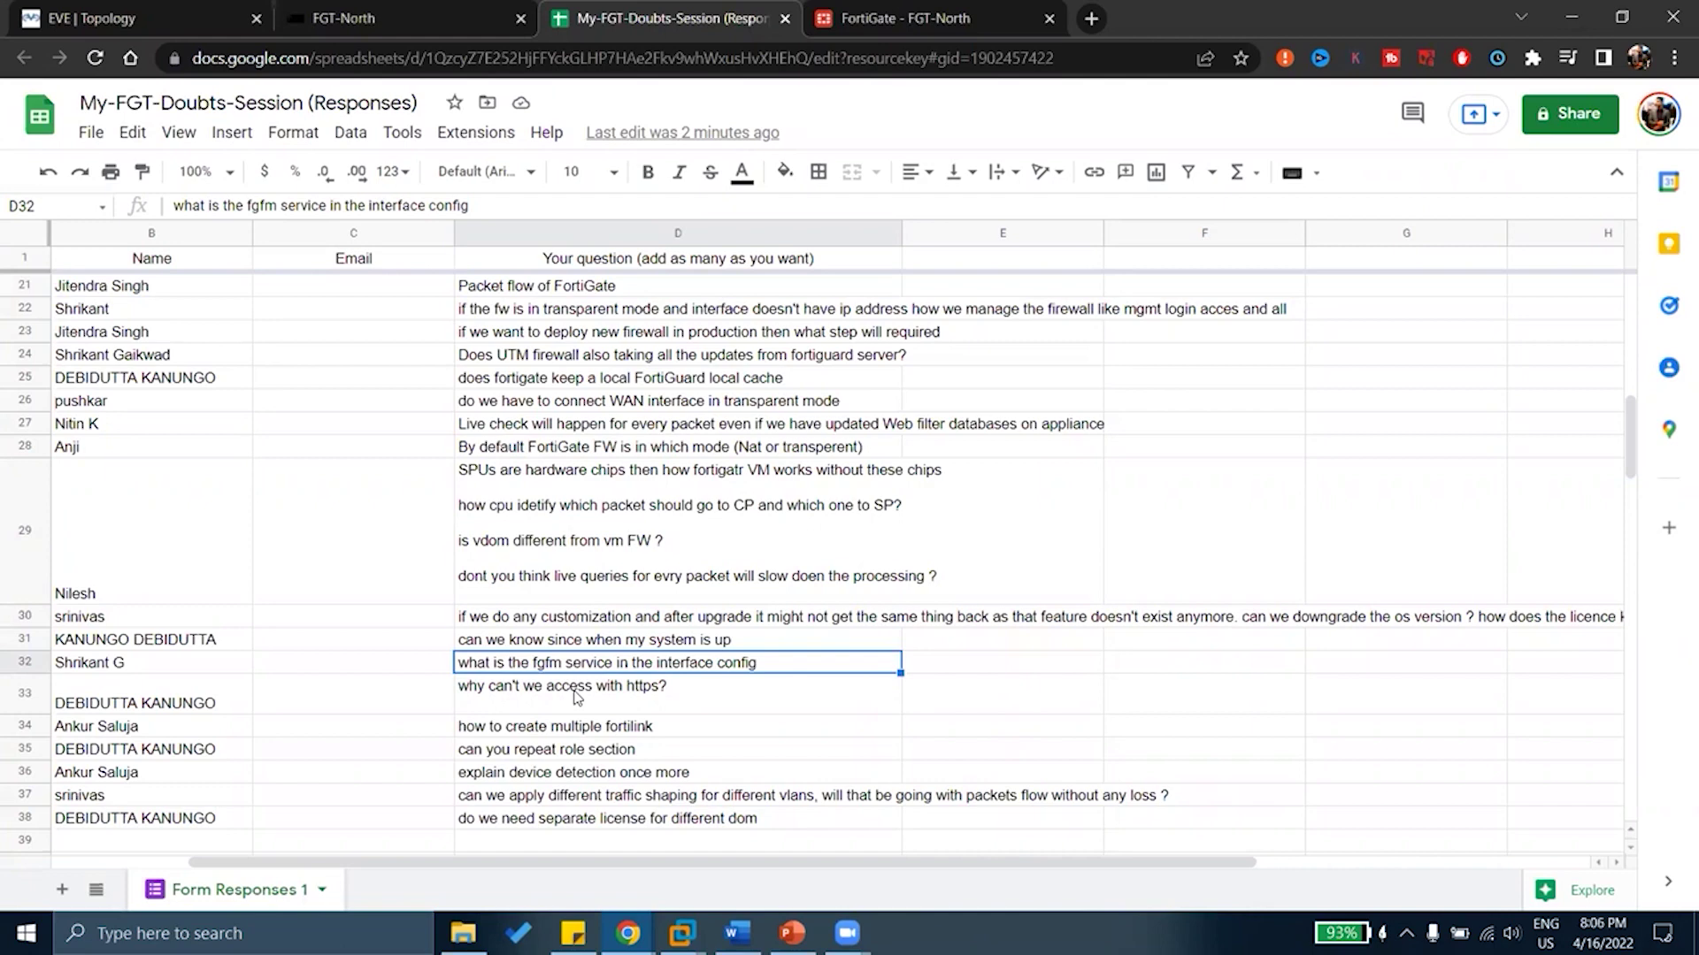
click(577, 698)
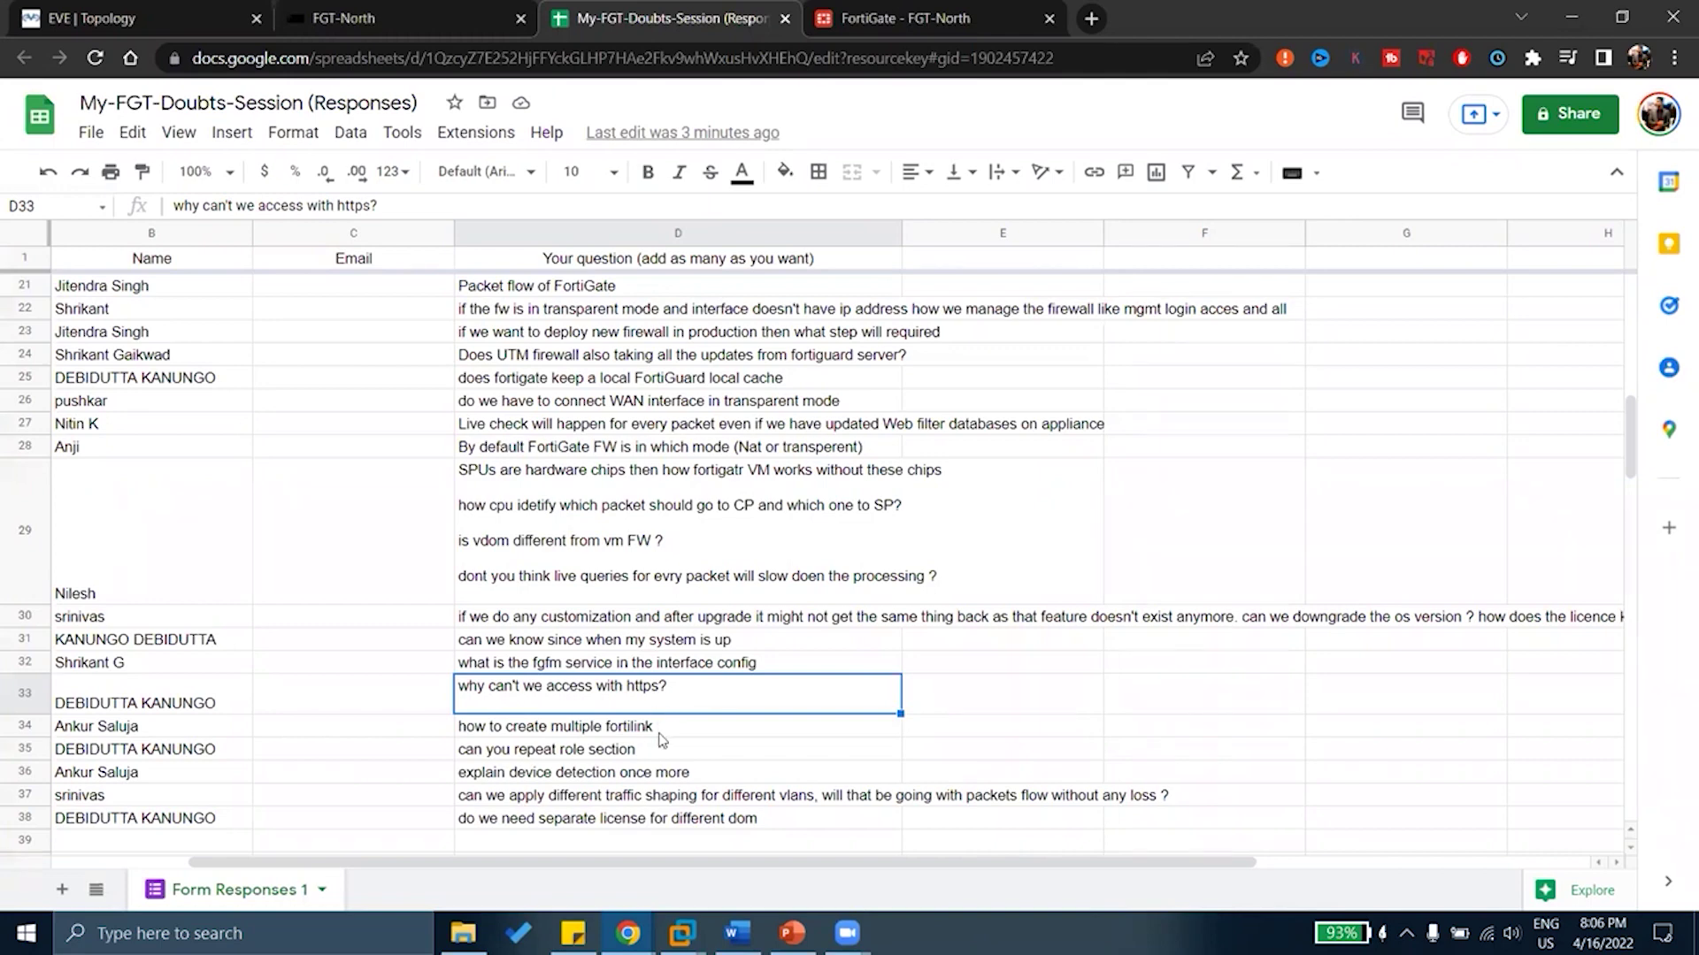
click(661, 731)
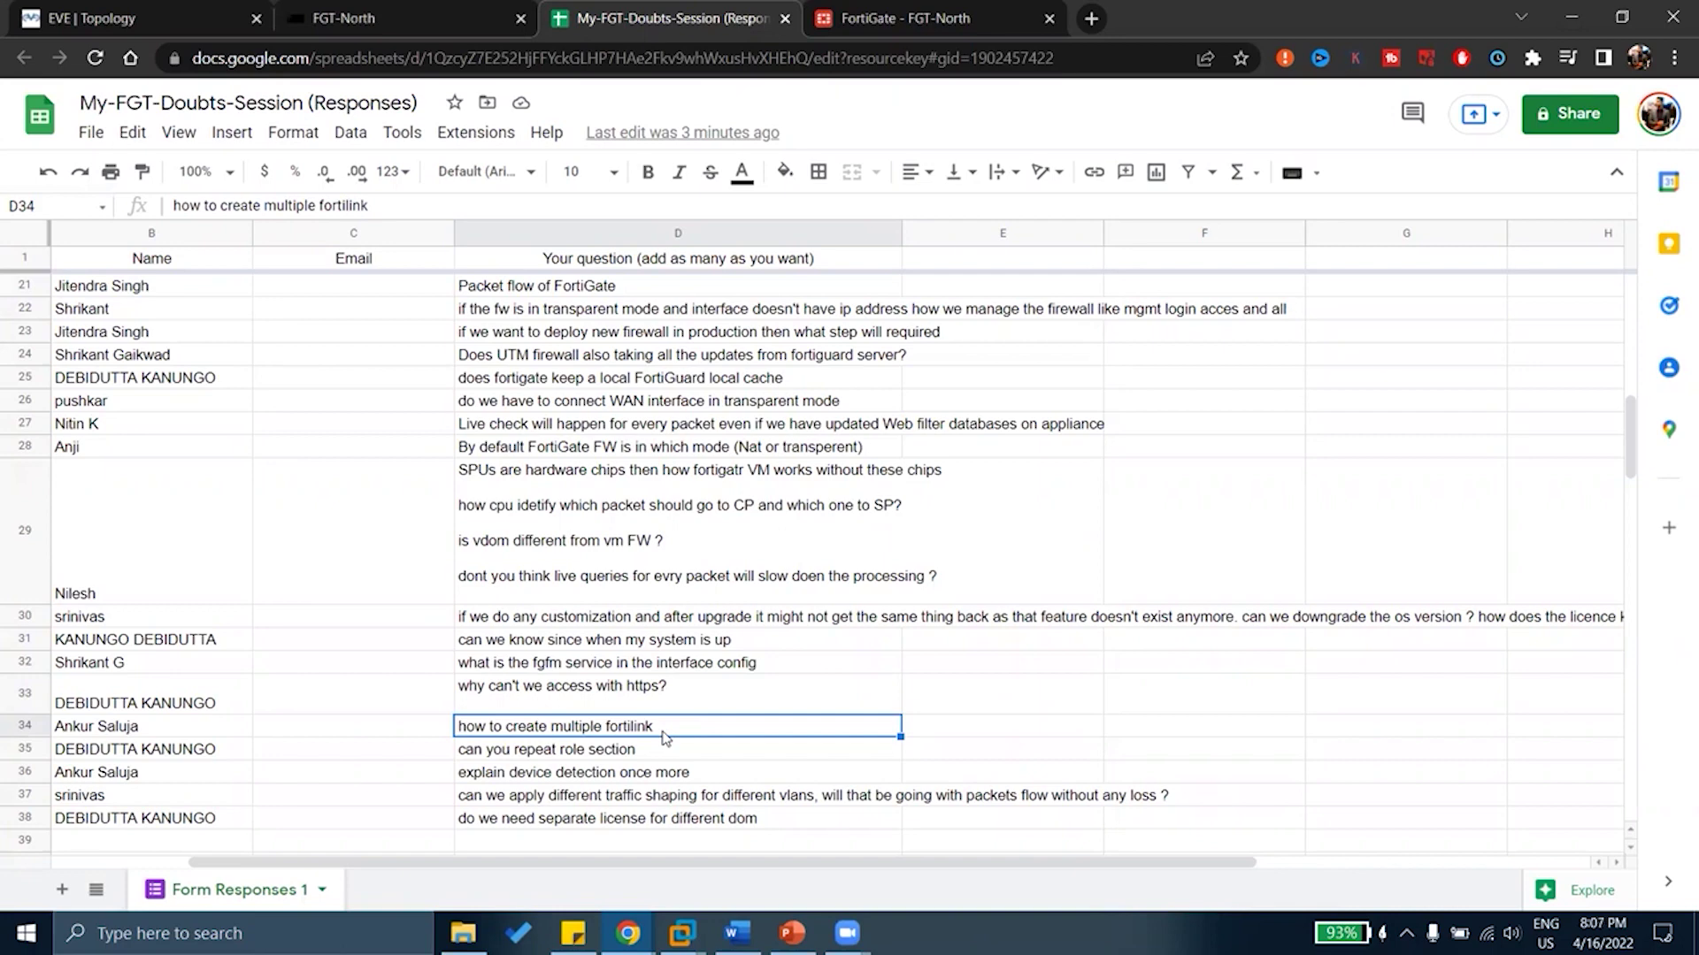
click(631, 750)
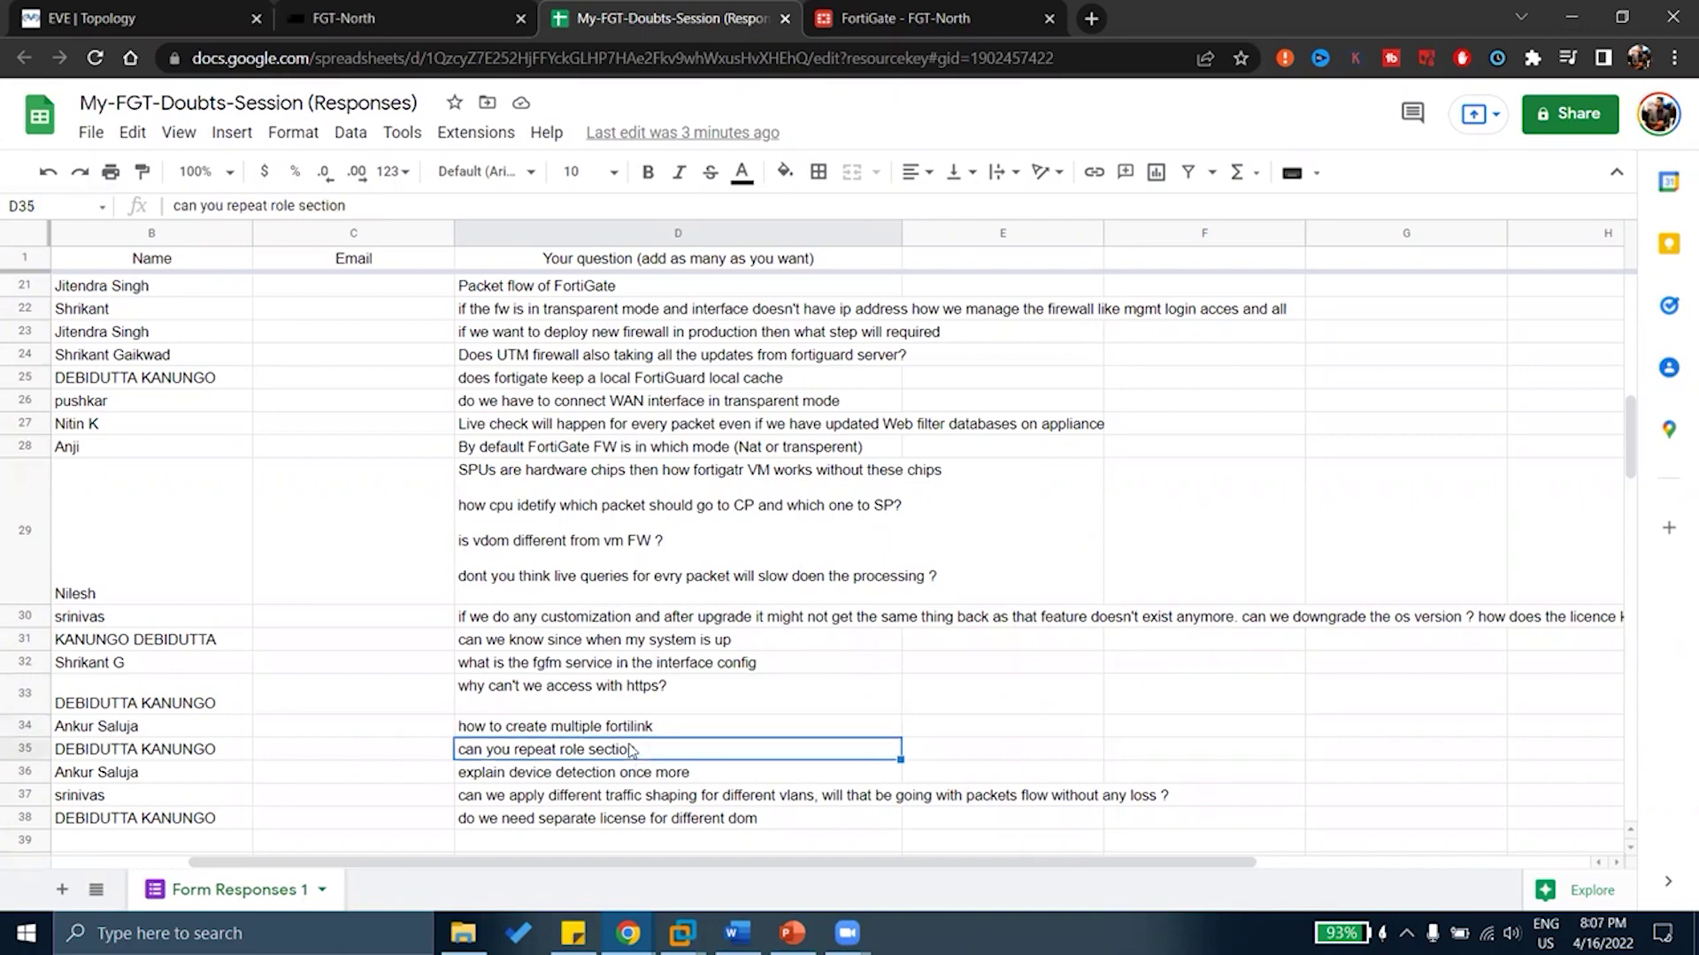
click(639, 776)
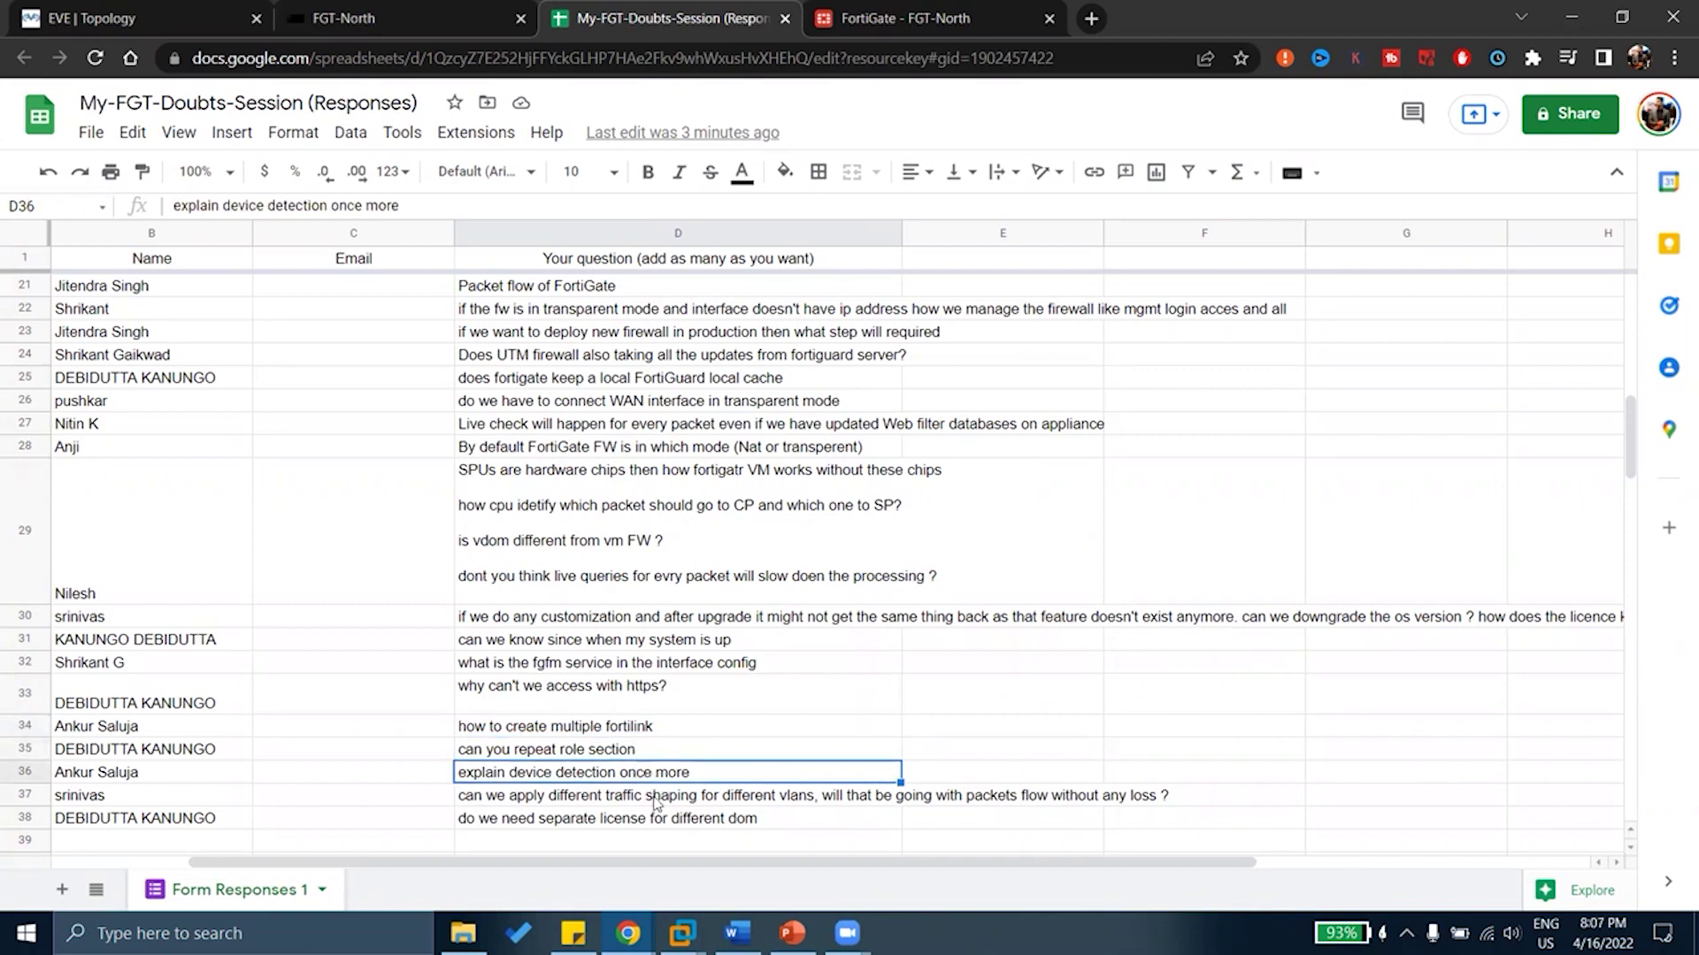
click(646, 799)
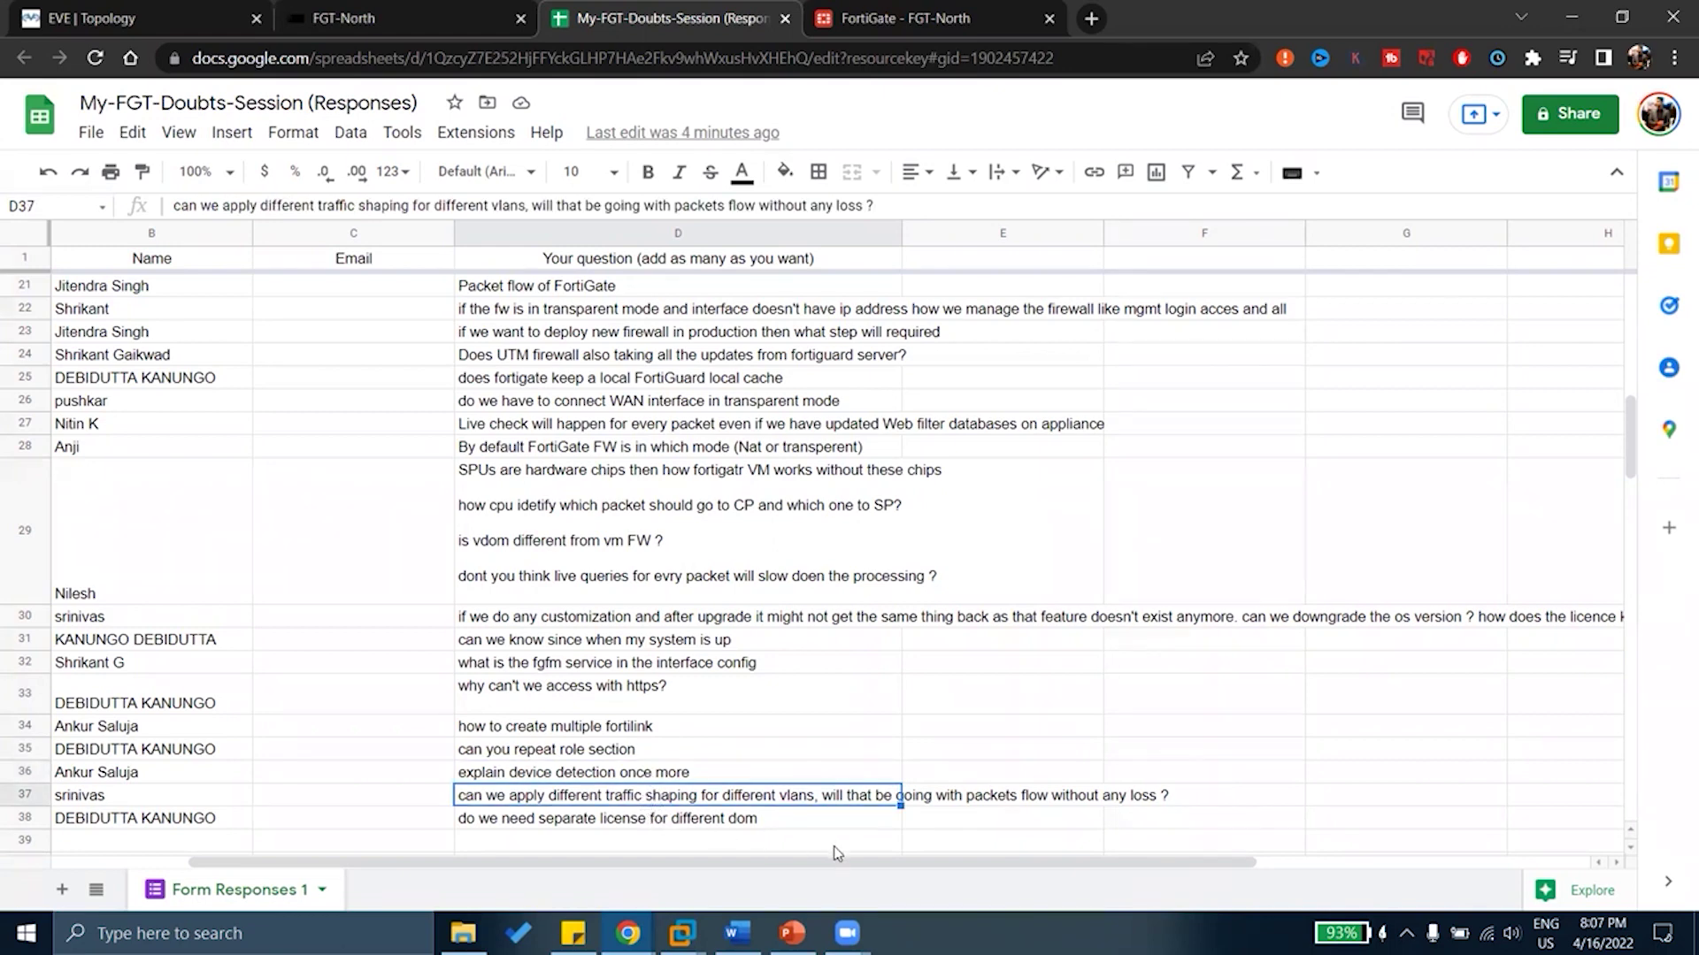
click(958, 843)
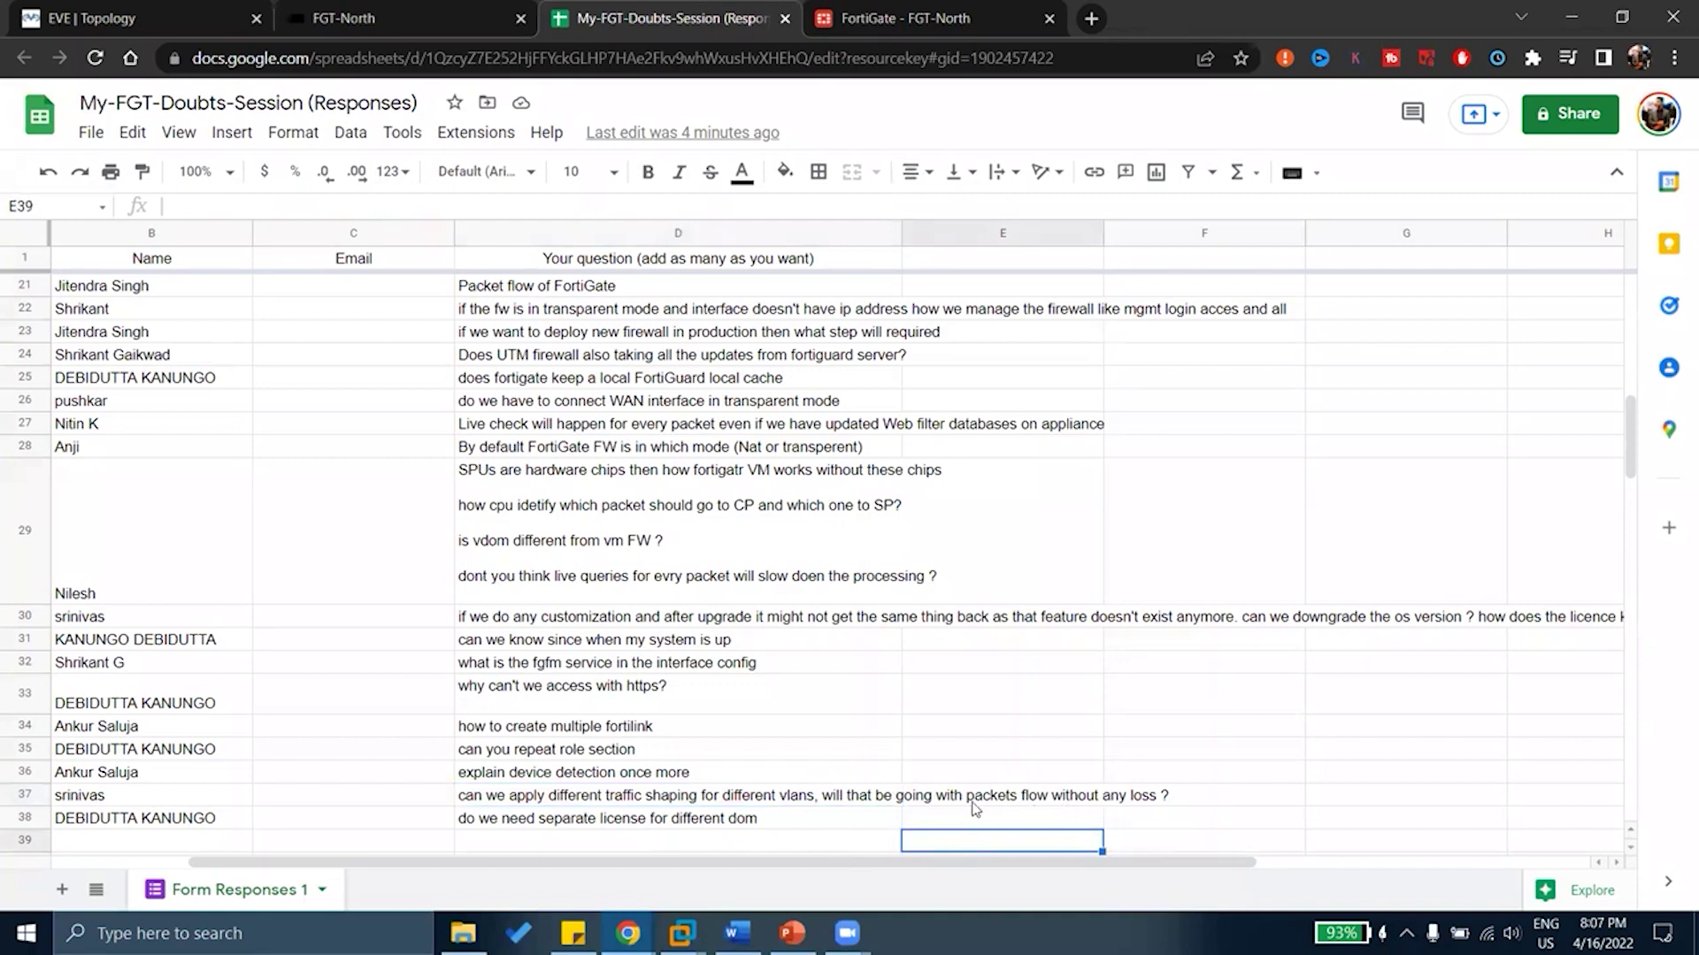
Review the questions on traffic shaping, VDOM licences, MTU, the role section and device detection
click(725, 794)
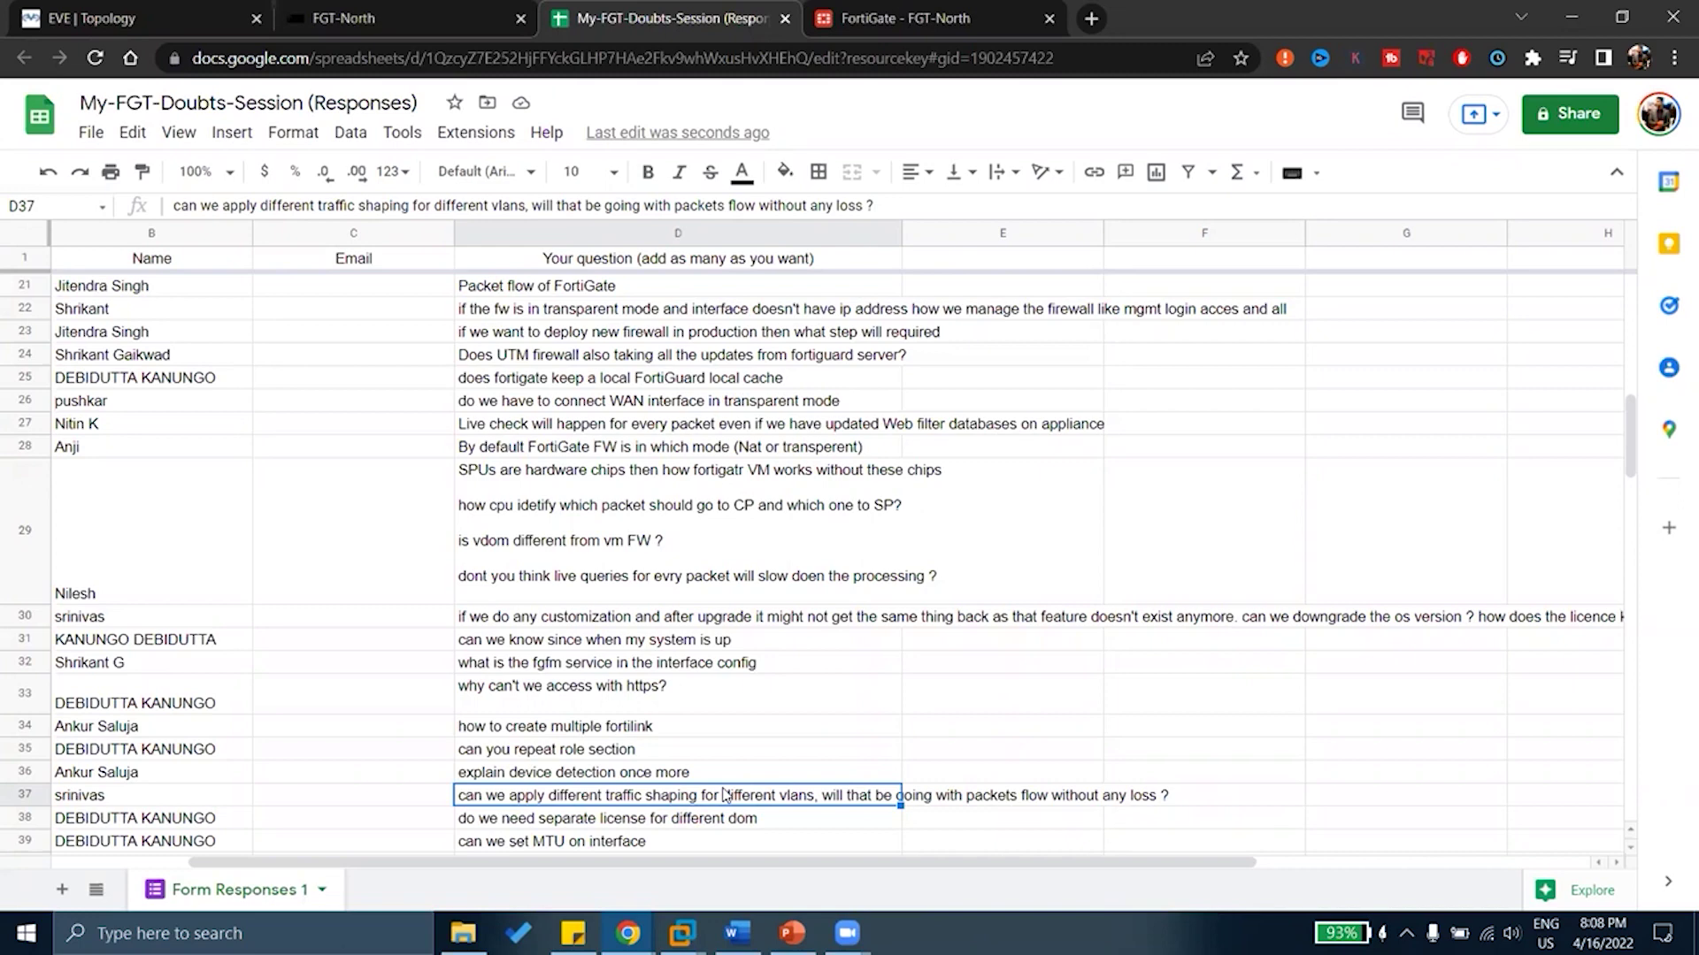
click(678, 822)
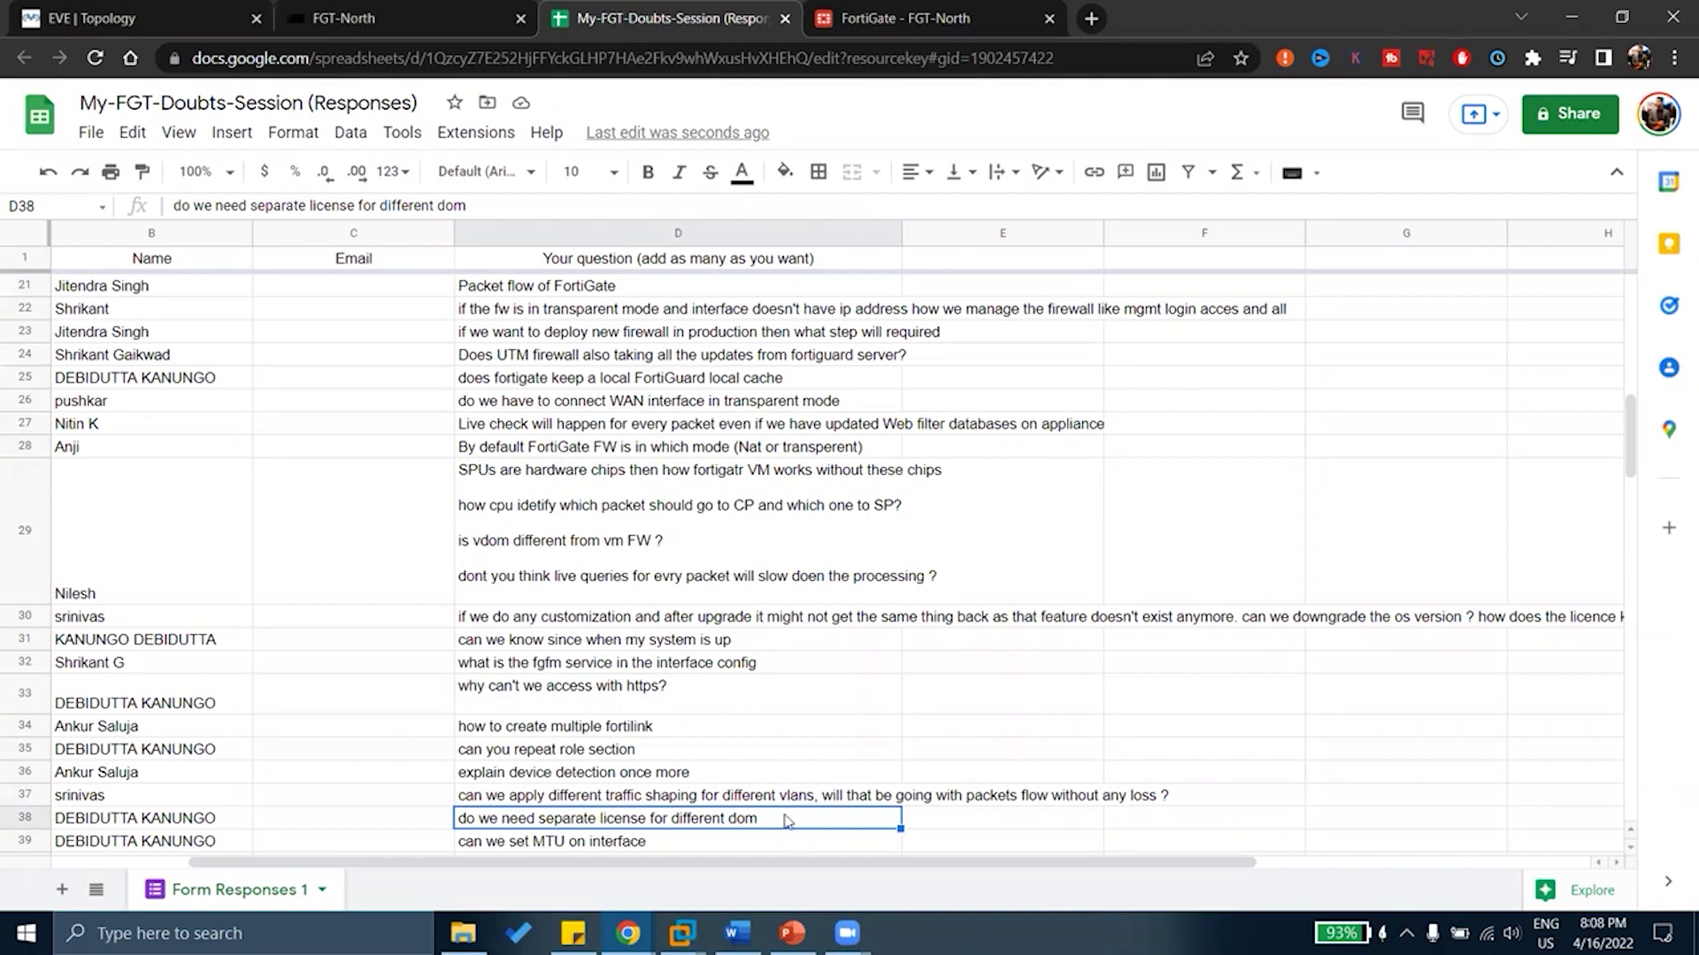
scroll(786, 823, down, 7)
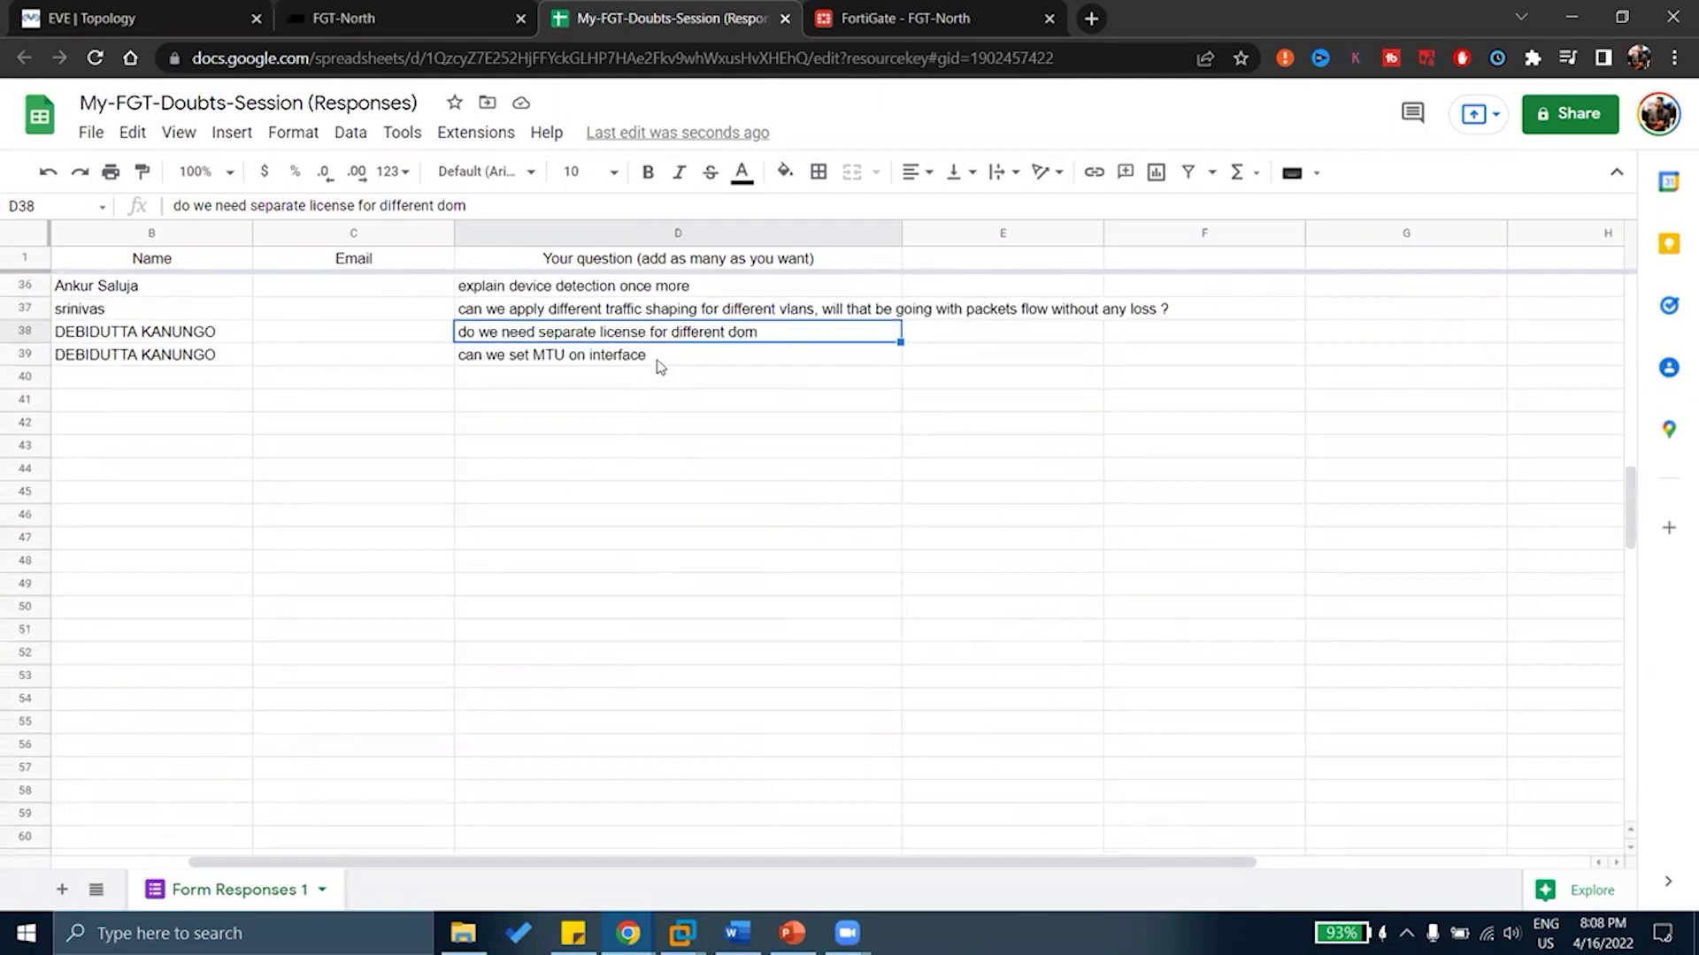
click(656, 361)
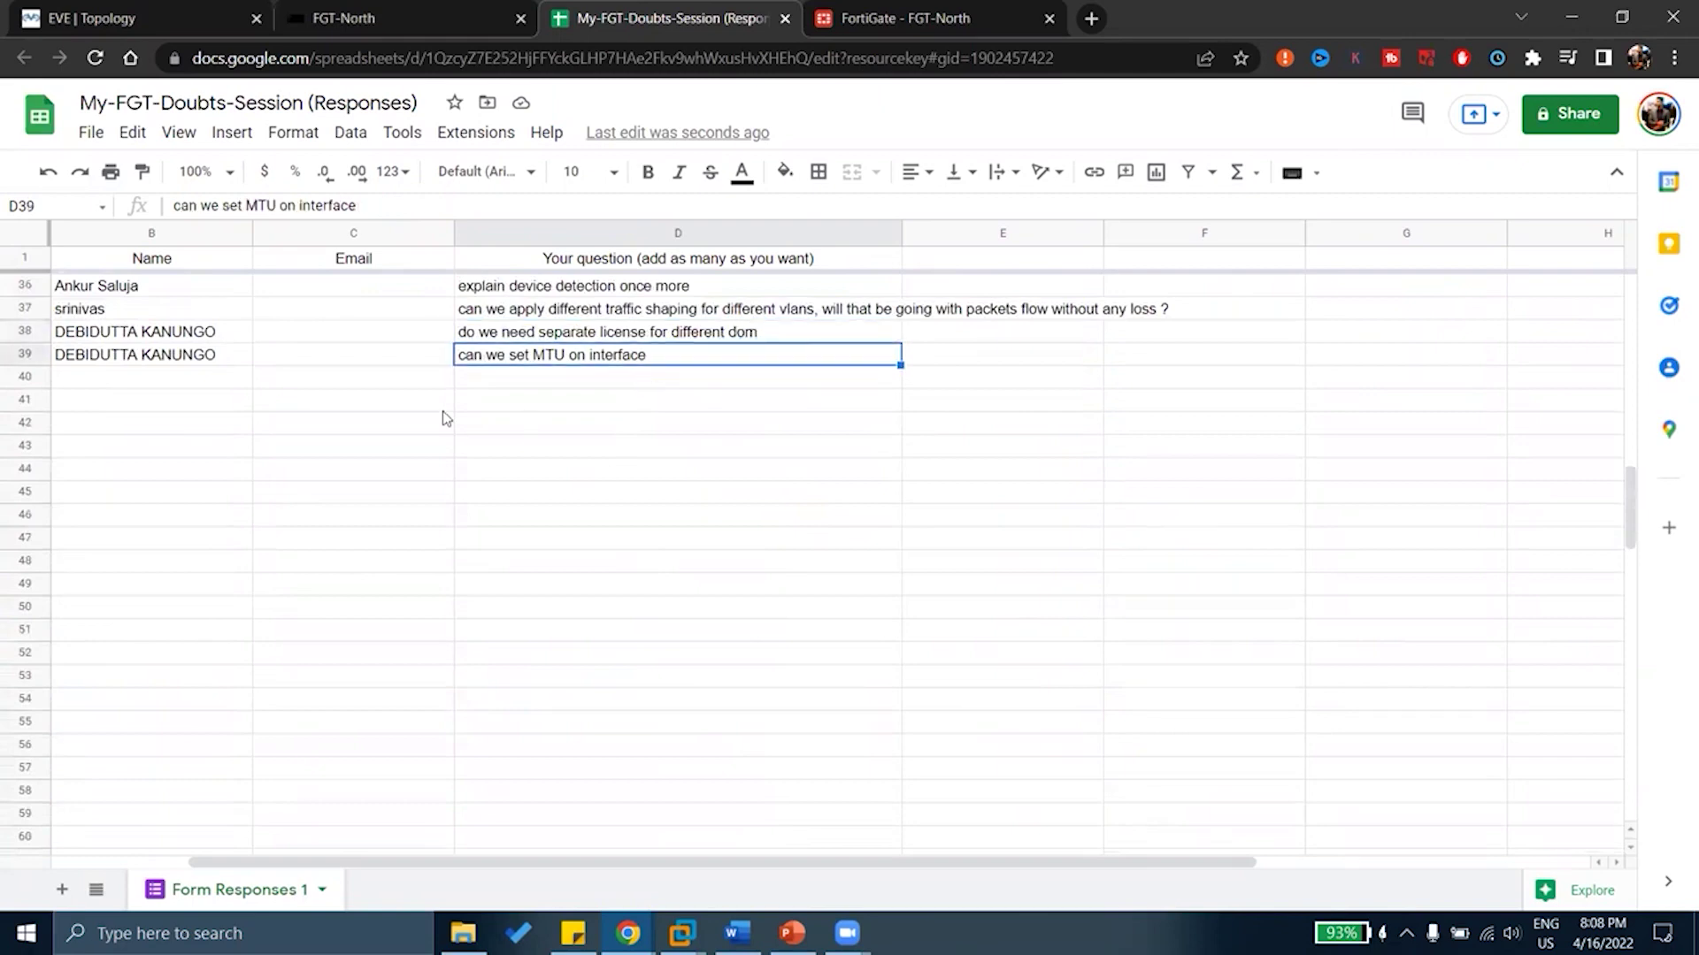
scroll(790, 447, up, 3)
scroll(790, 451, up, 2)
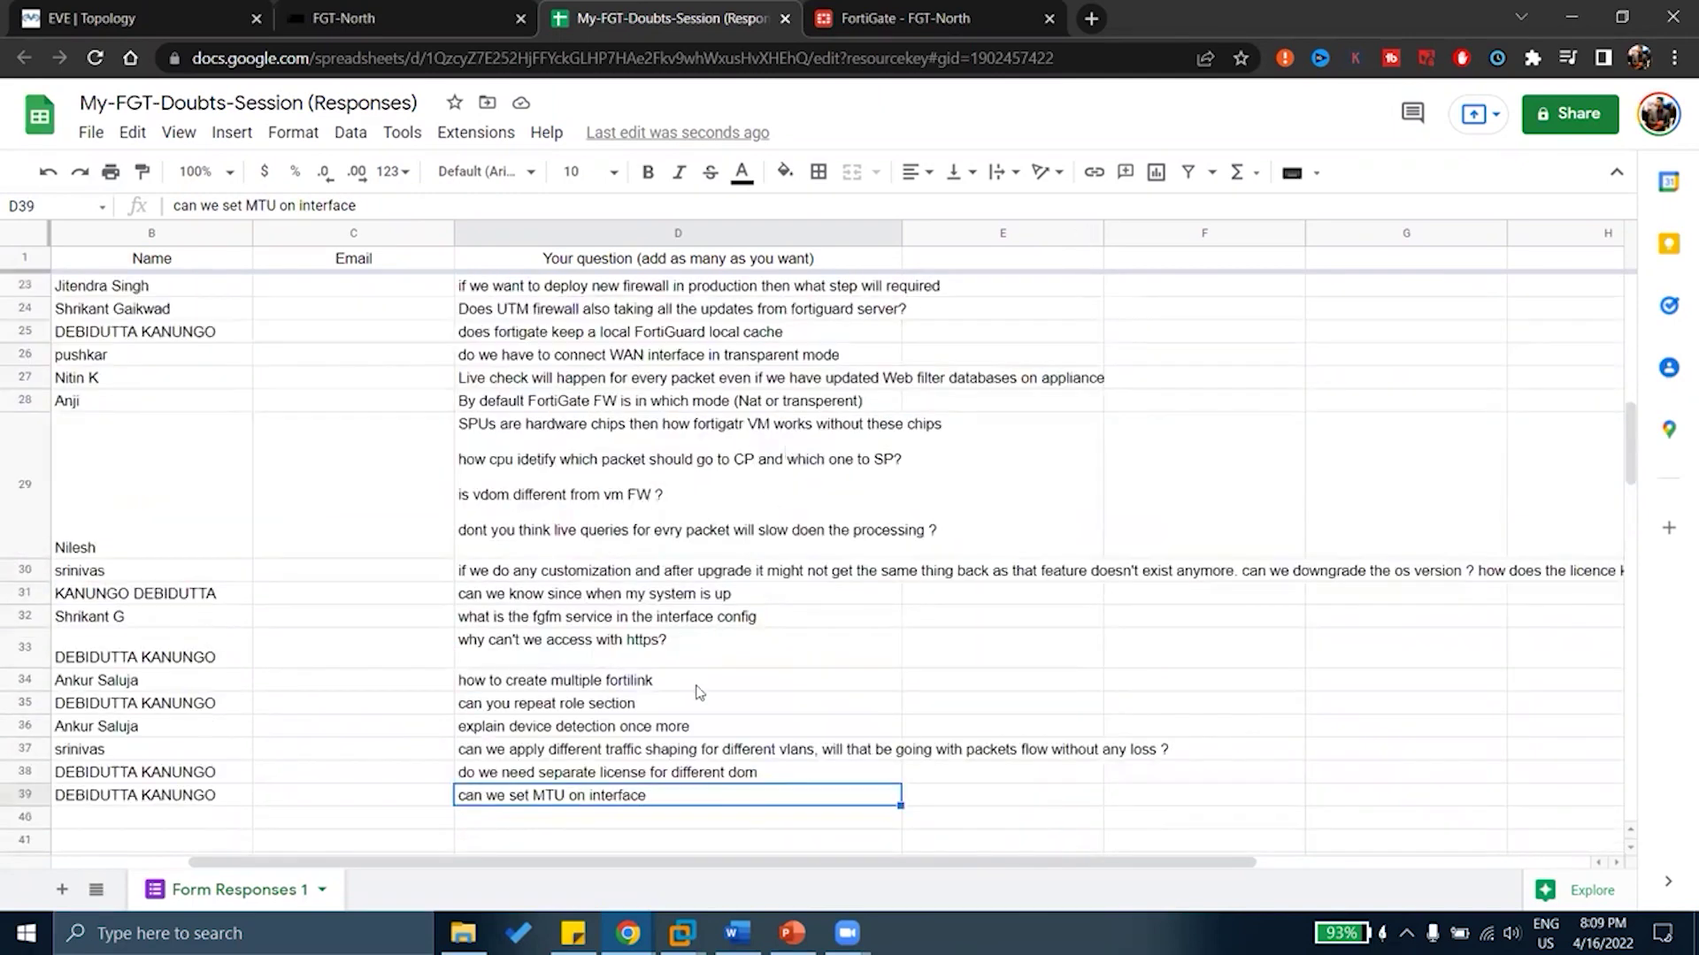
click(580, 710)
click(593, 730)
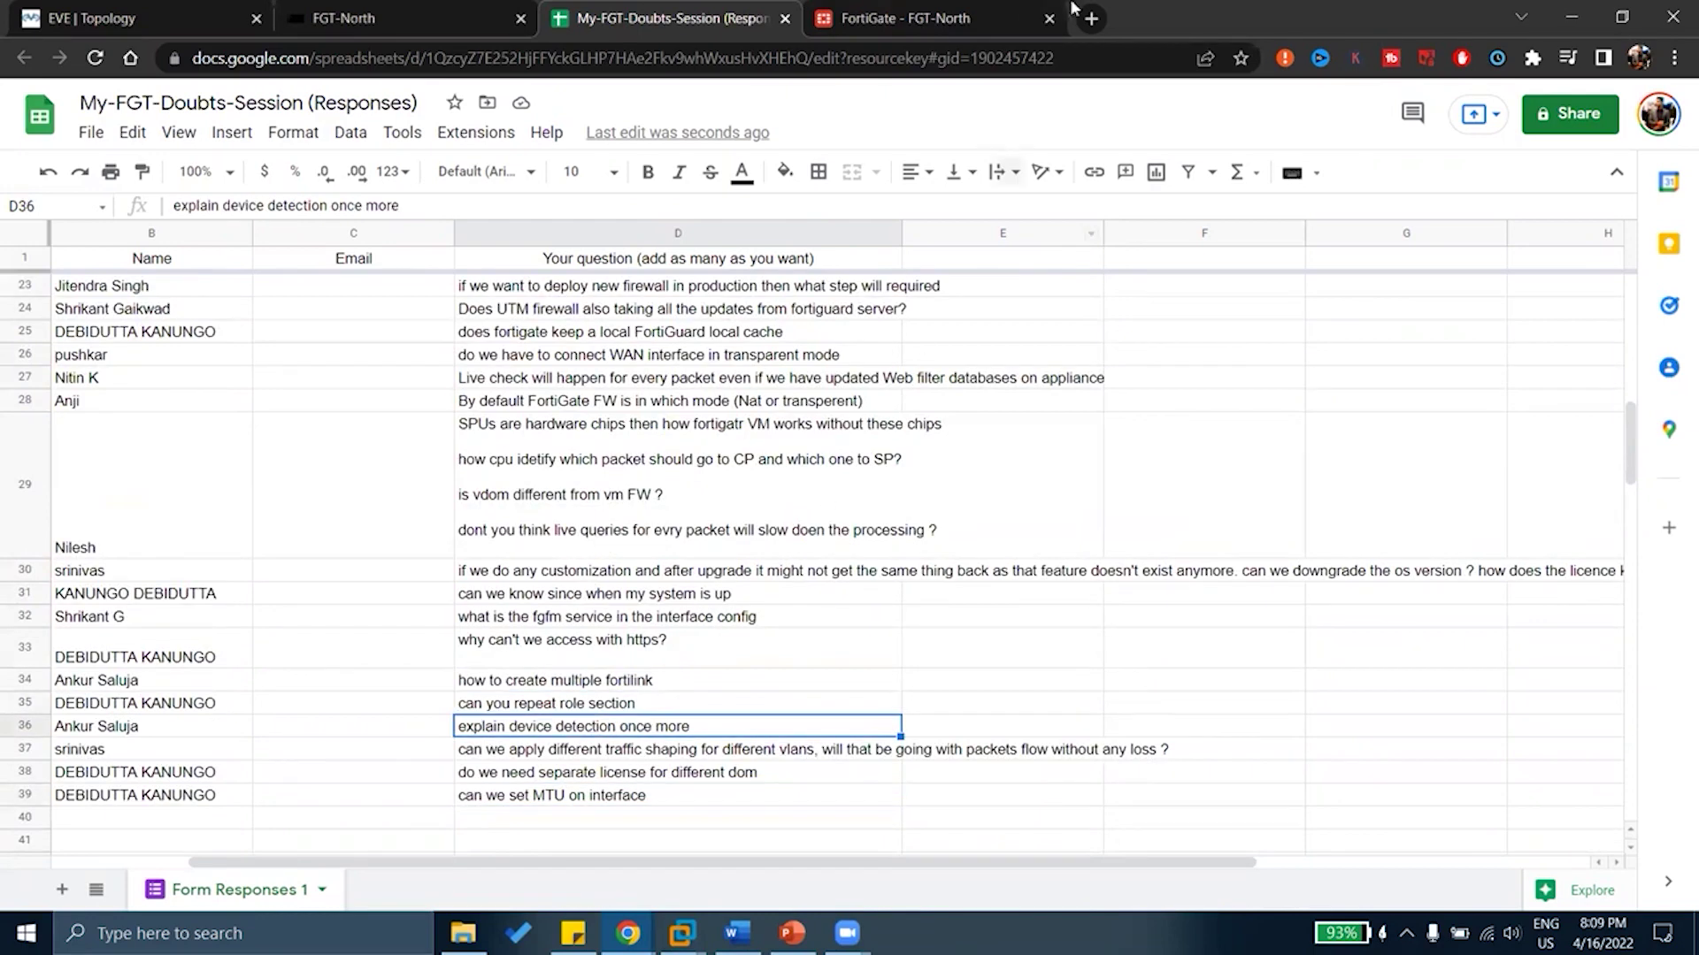
In FortiGate, open Network > Interfaces and open port1 for editing
click(982, 18)
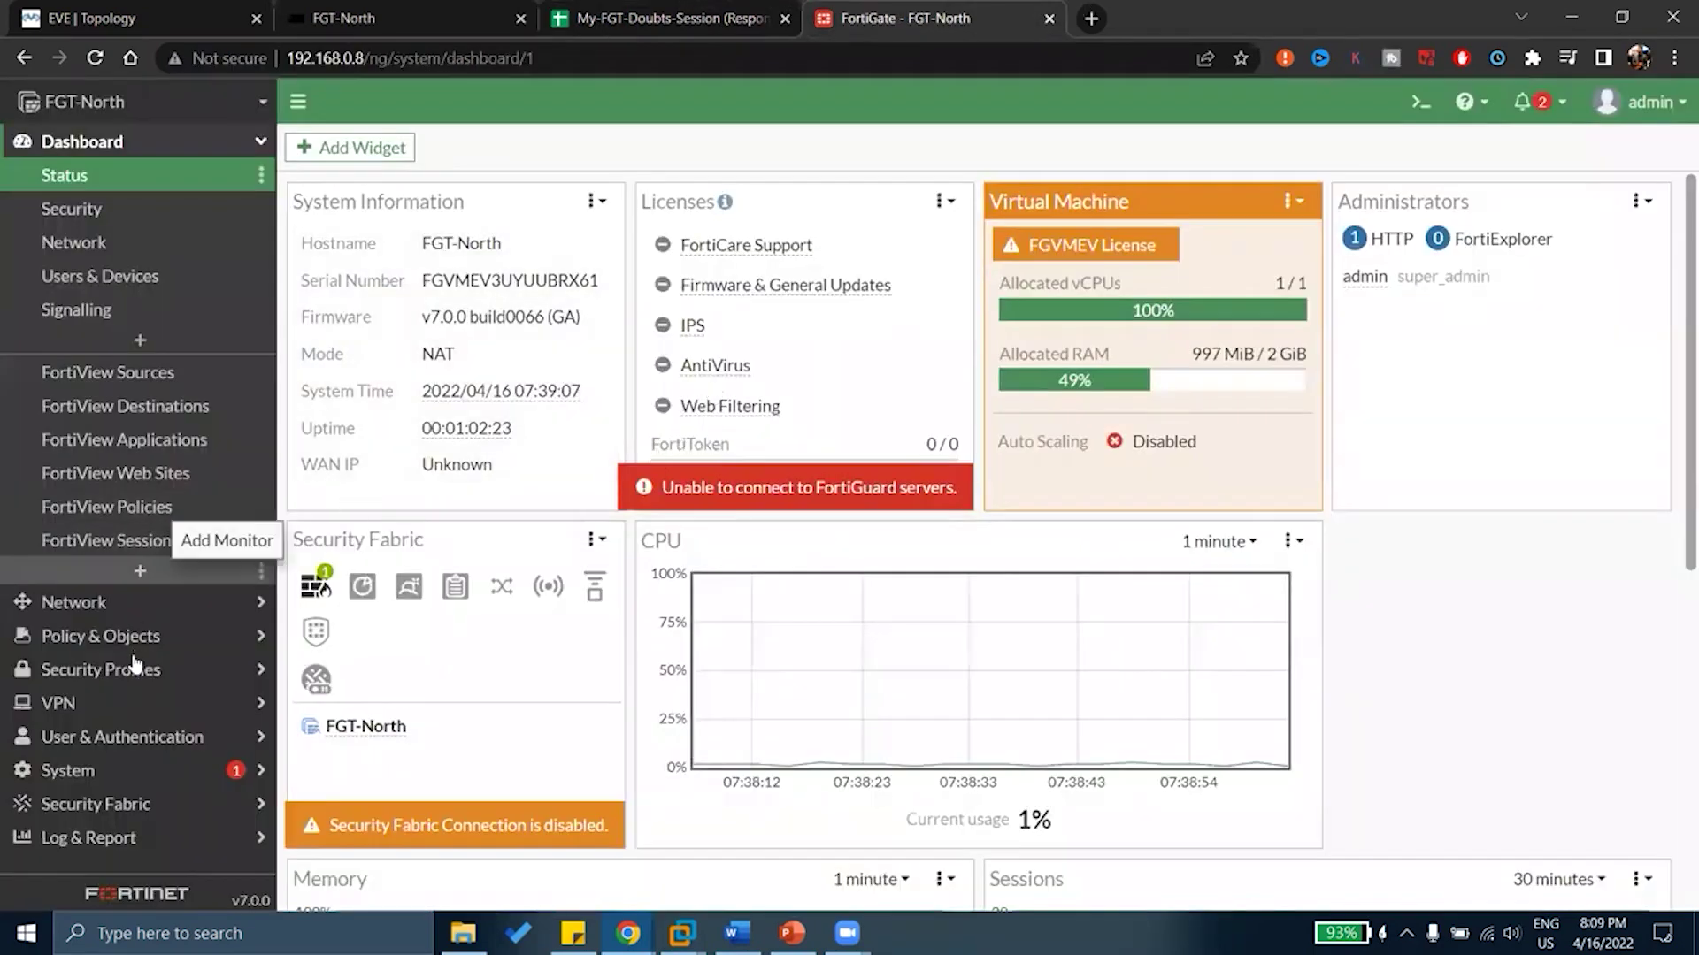
click(75, 611)
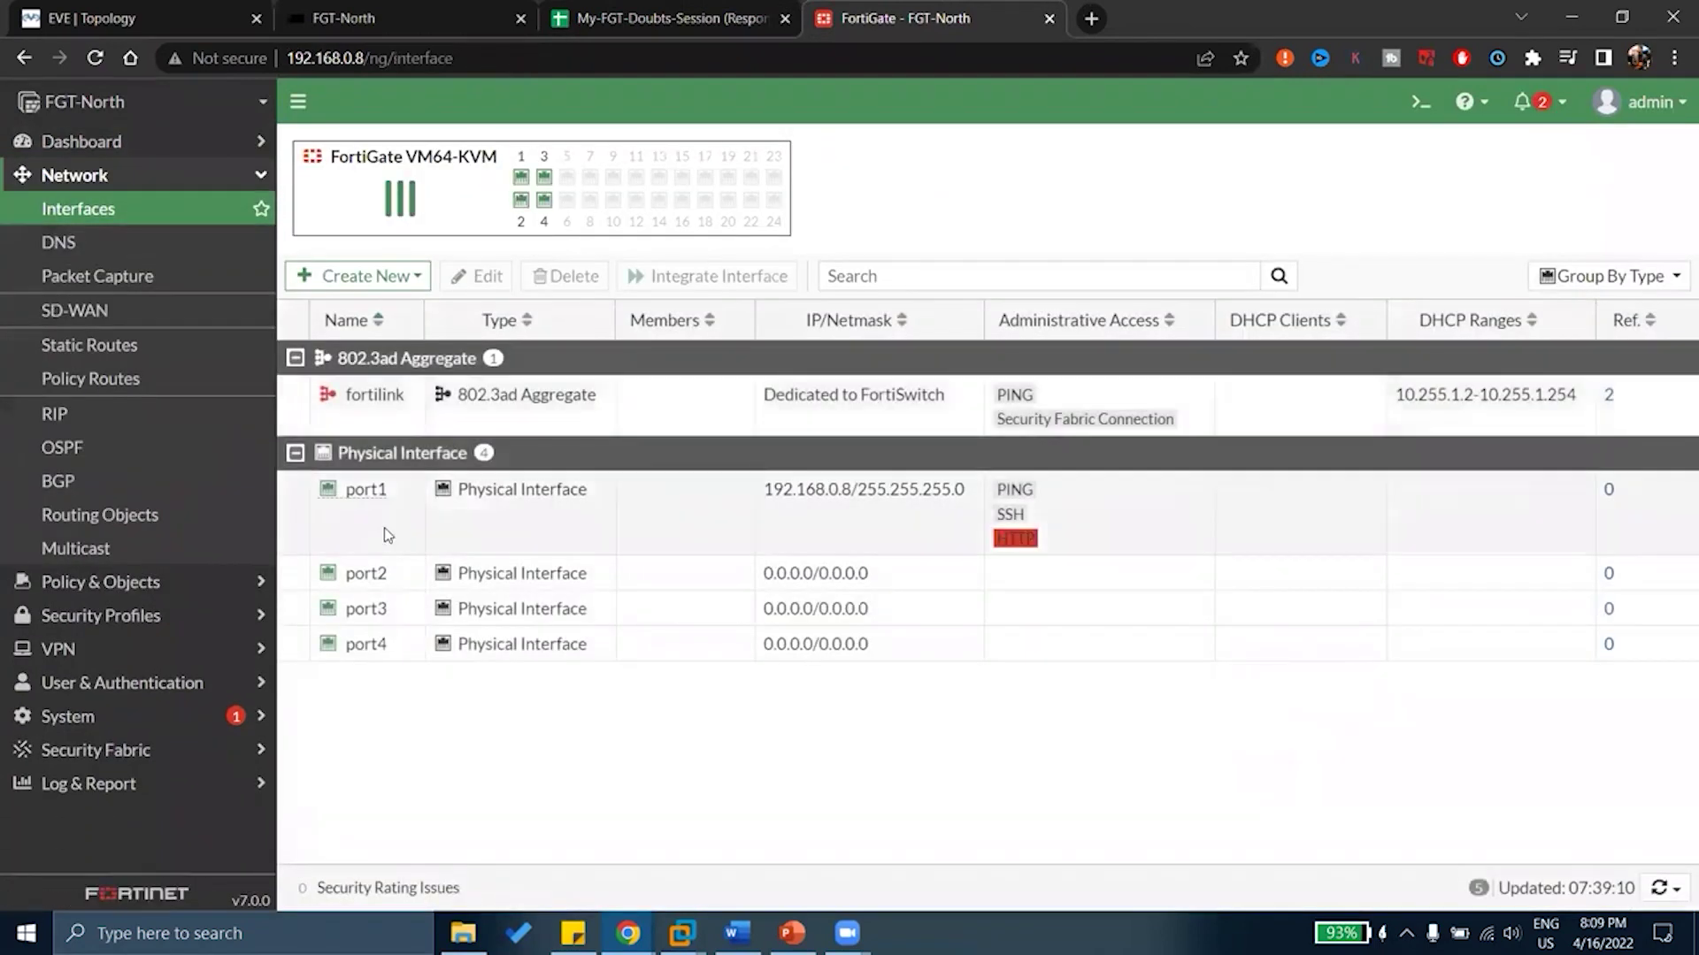
double_click(384, 527)
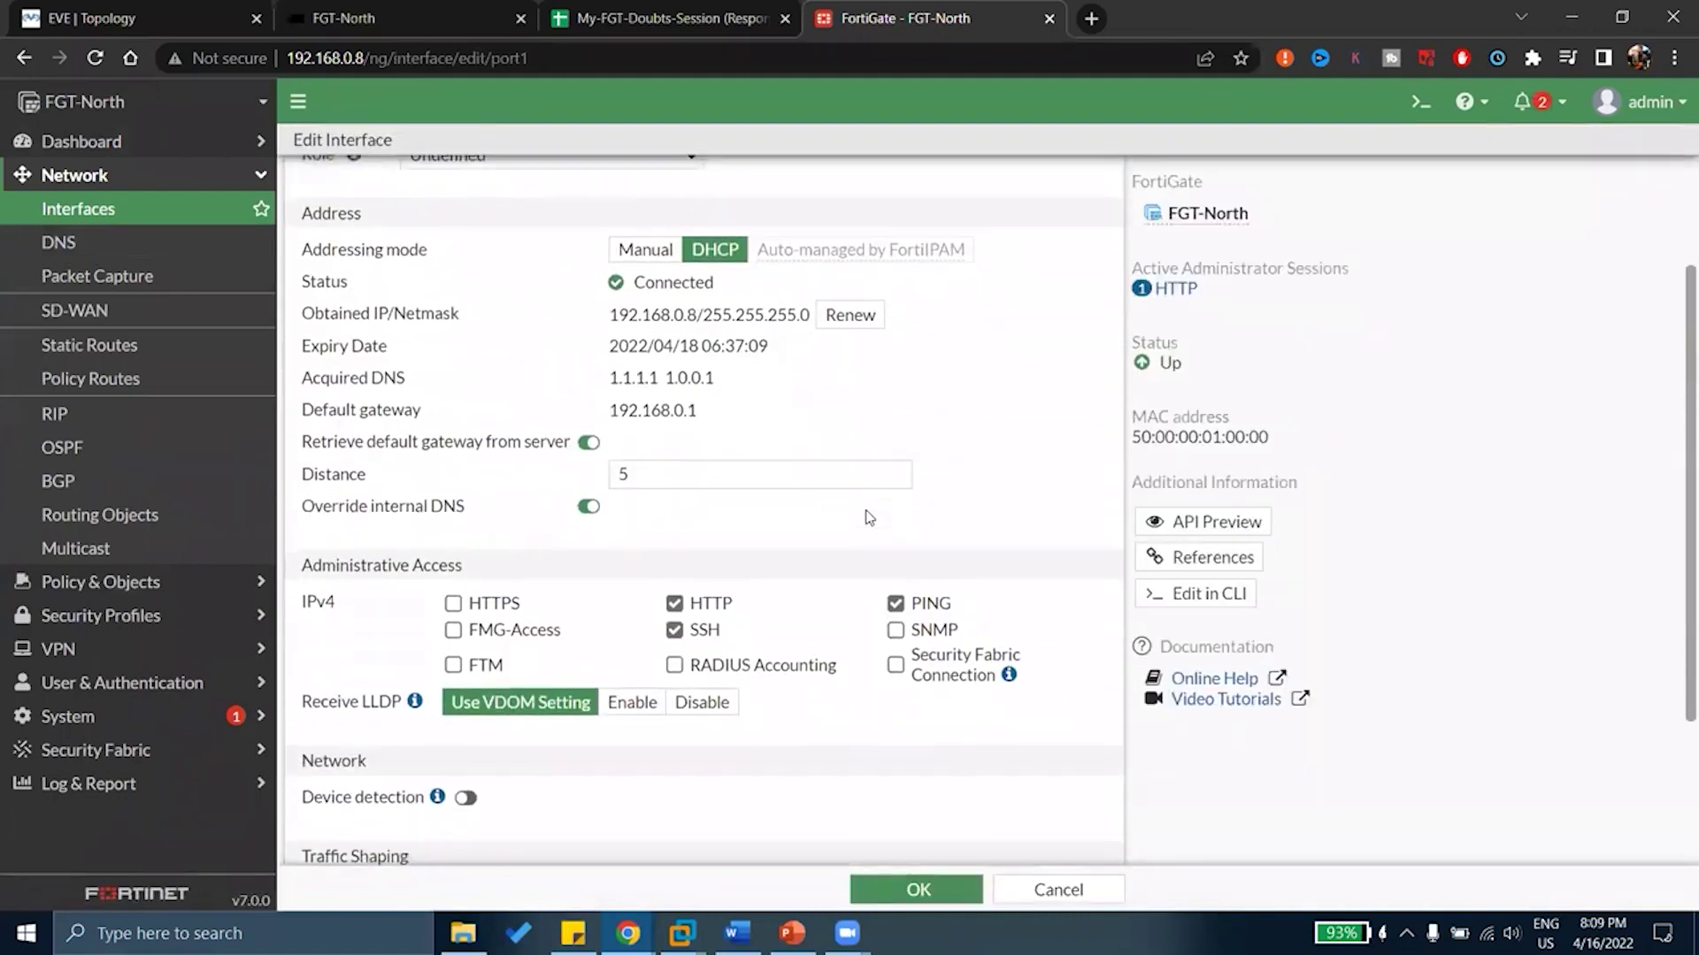
Set port1's role to LAN and scroll through the form to review the new options
click(528, 326)
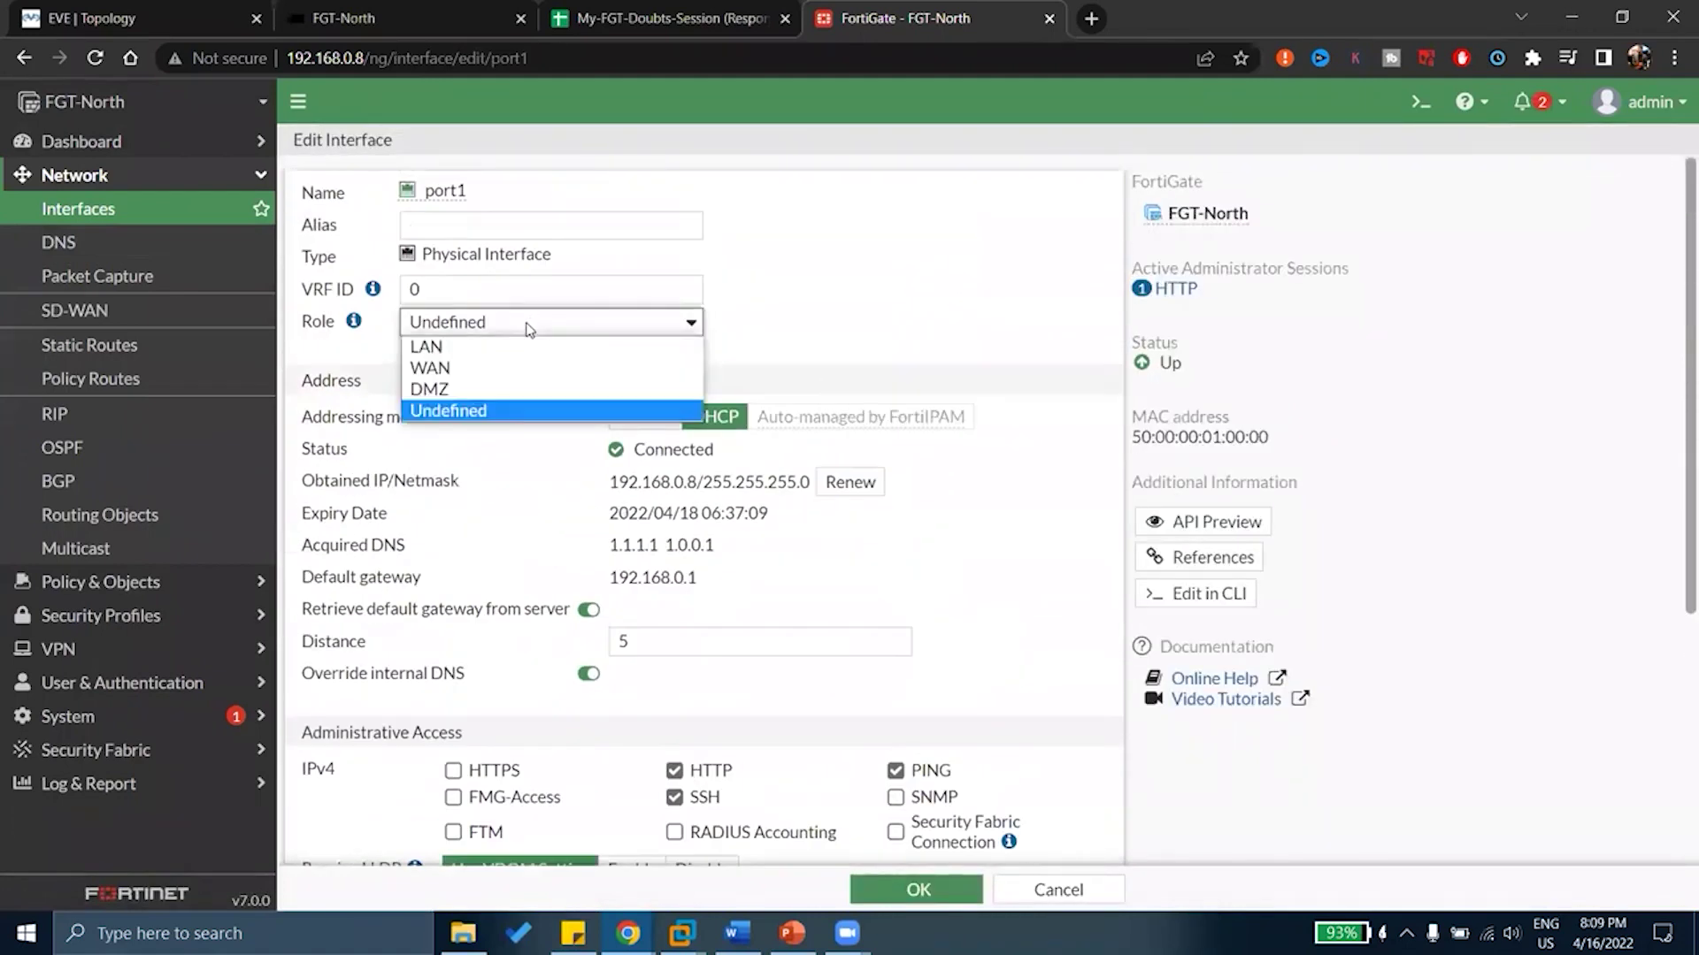
click(464, 348)
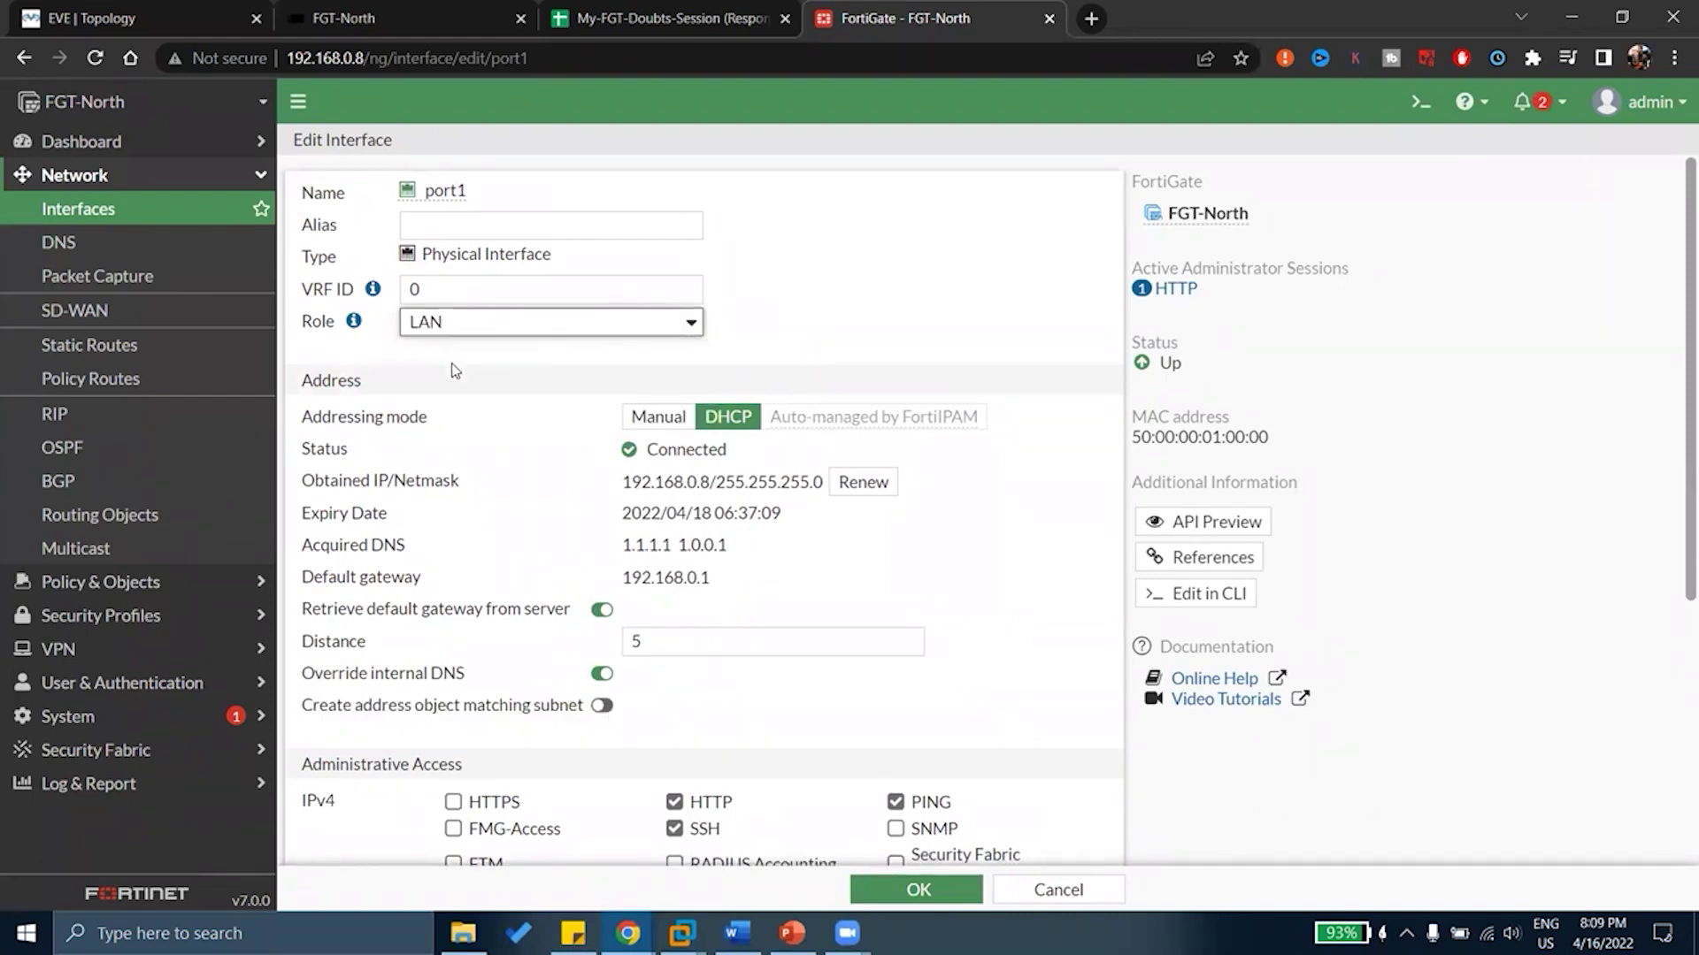
mouse_move(355, 327)
scroll(570, 481, down, 4)
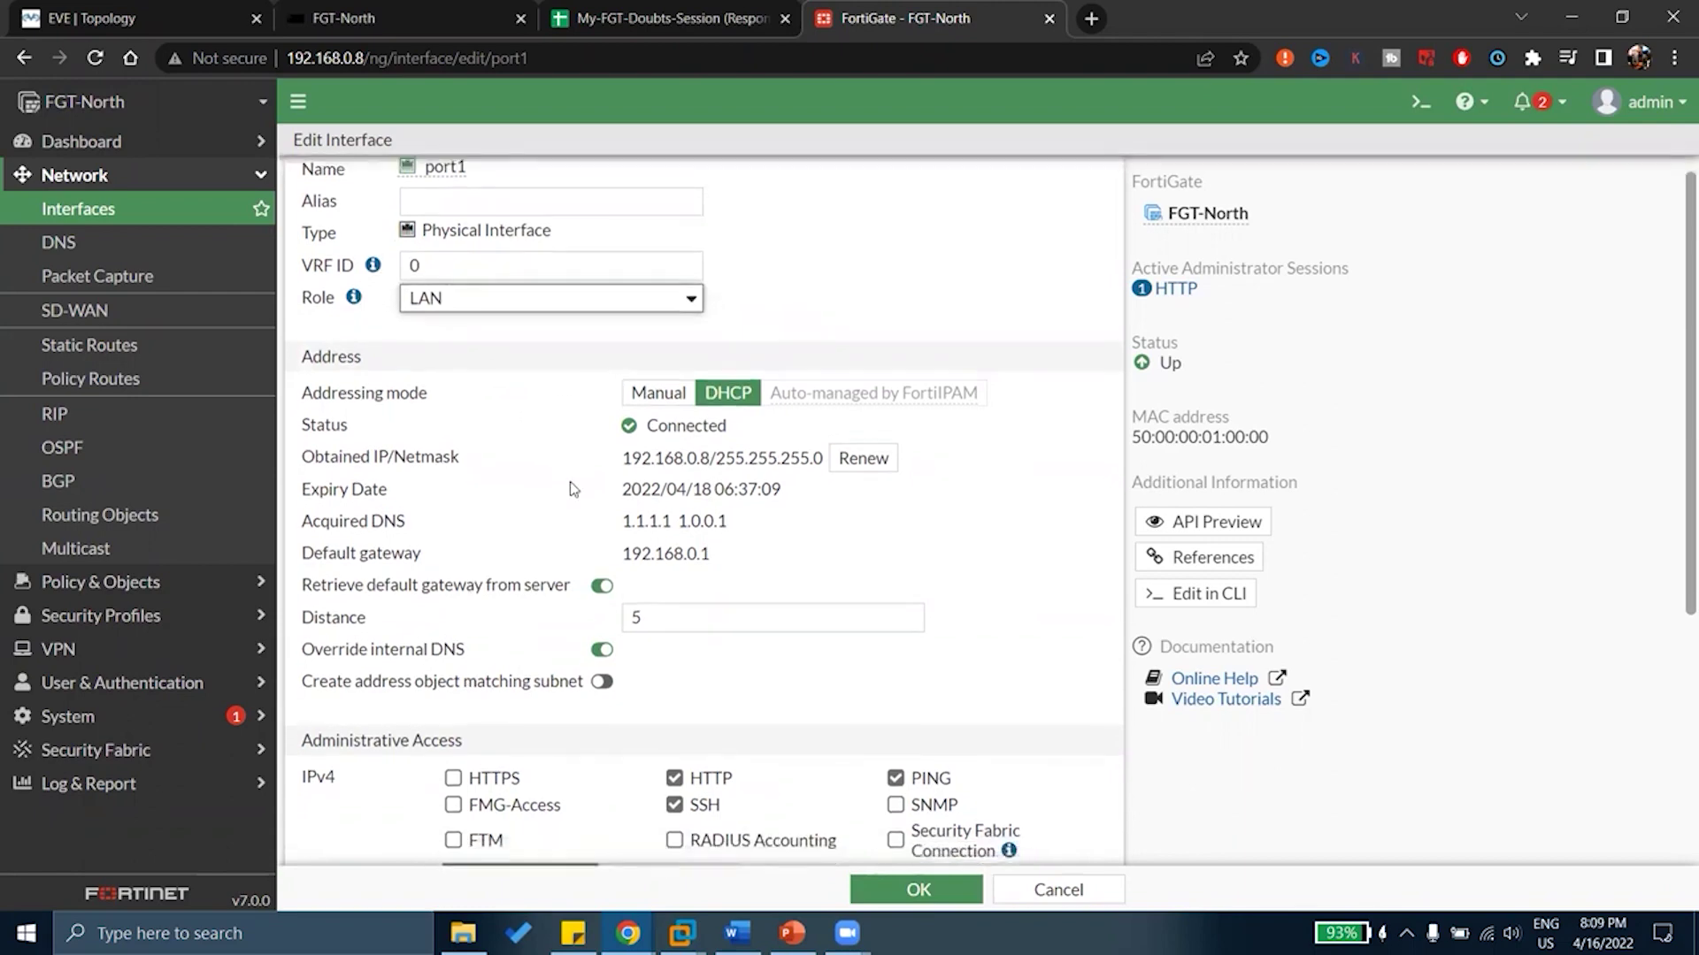
scroll(570, 481, up, 1)
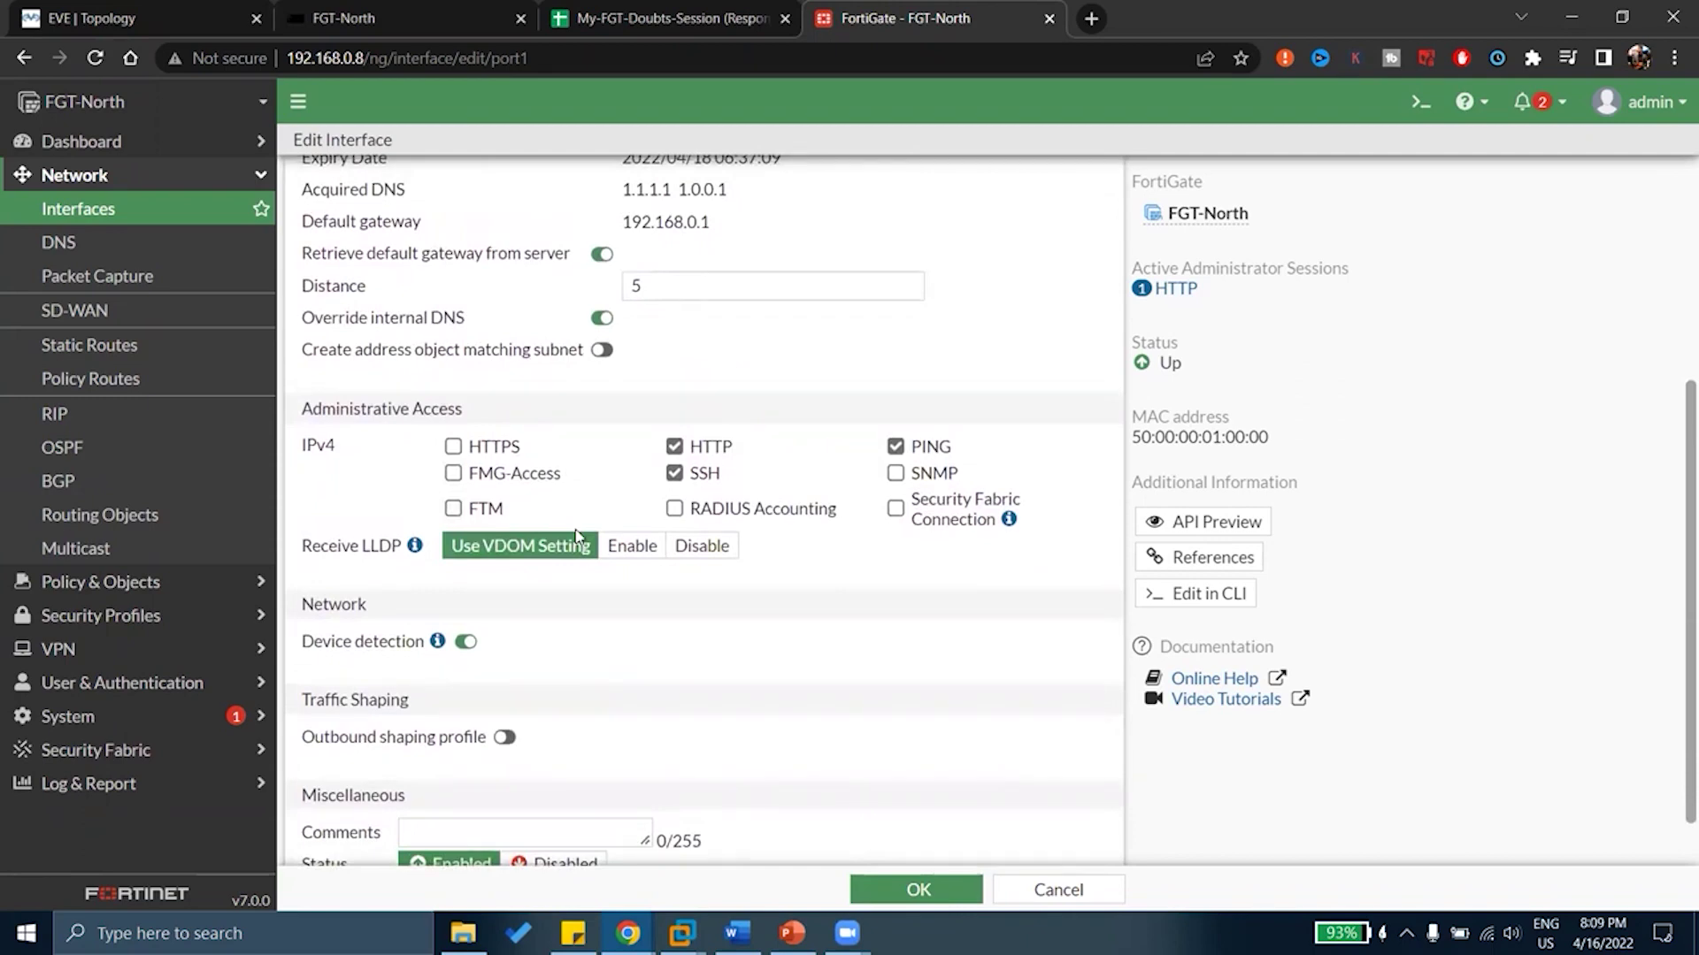
scroll(575, 529, up, 4)
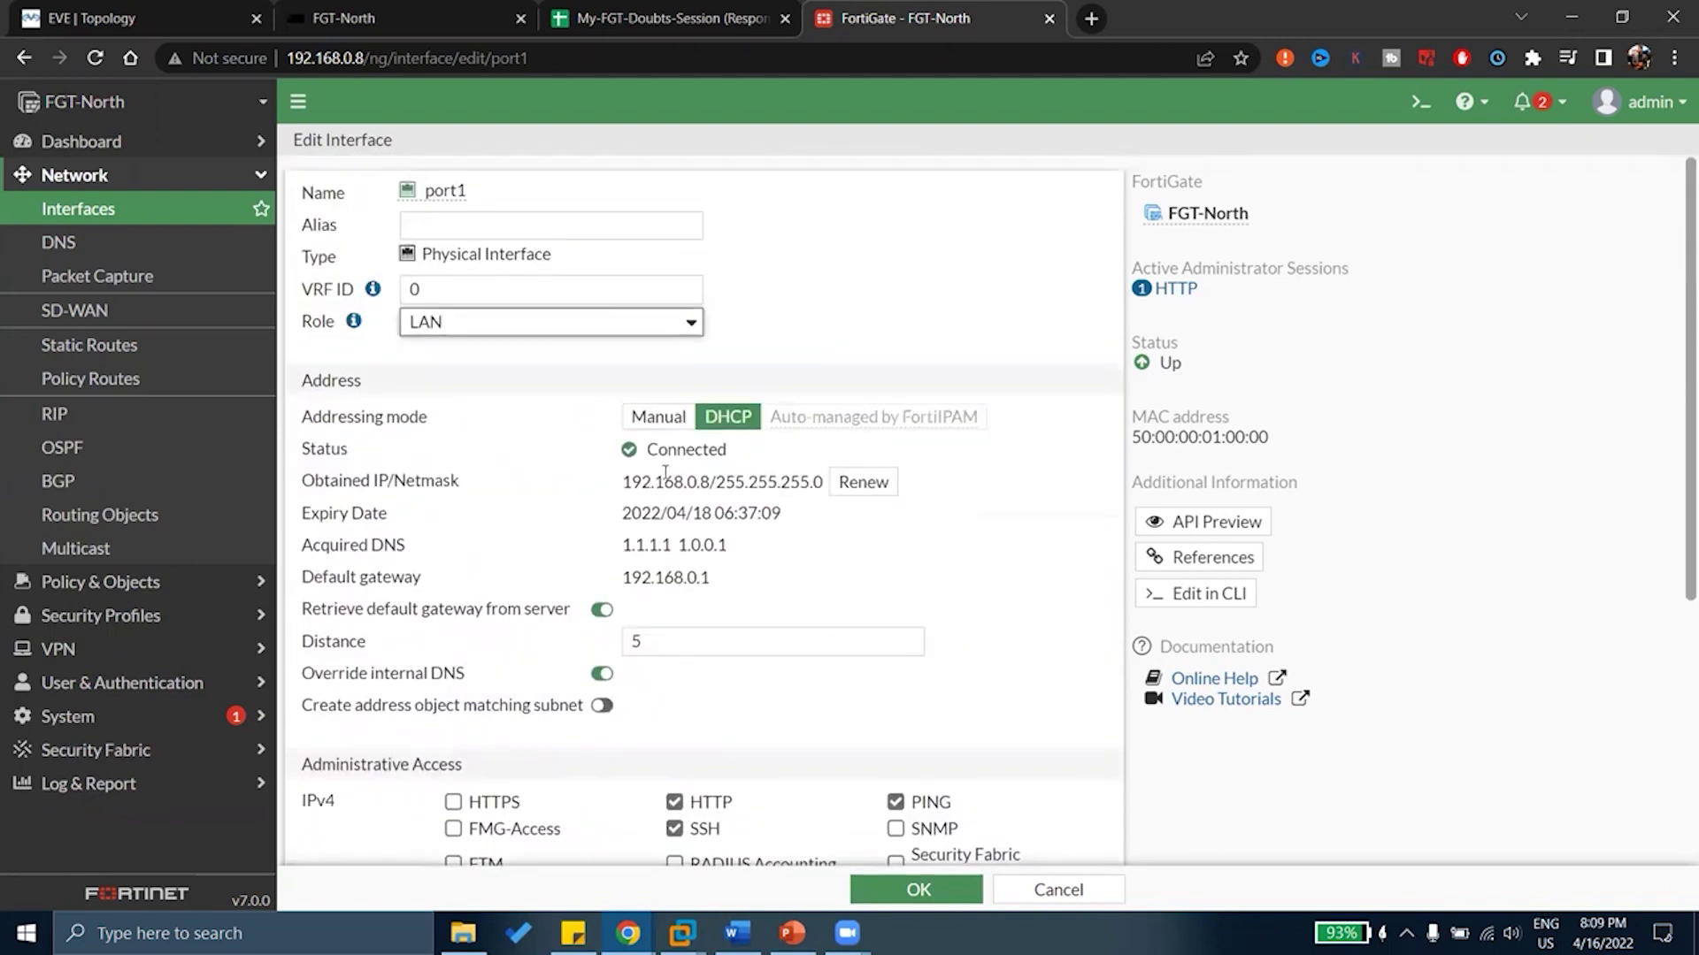
scroll(368, 539, down, 3)
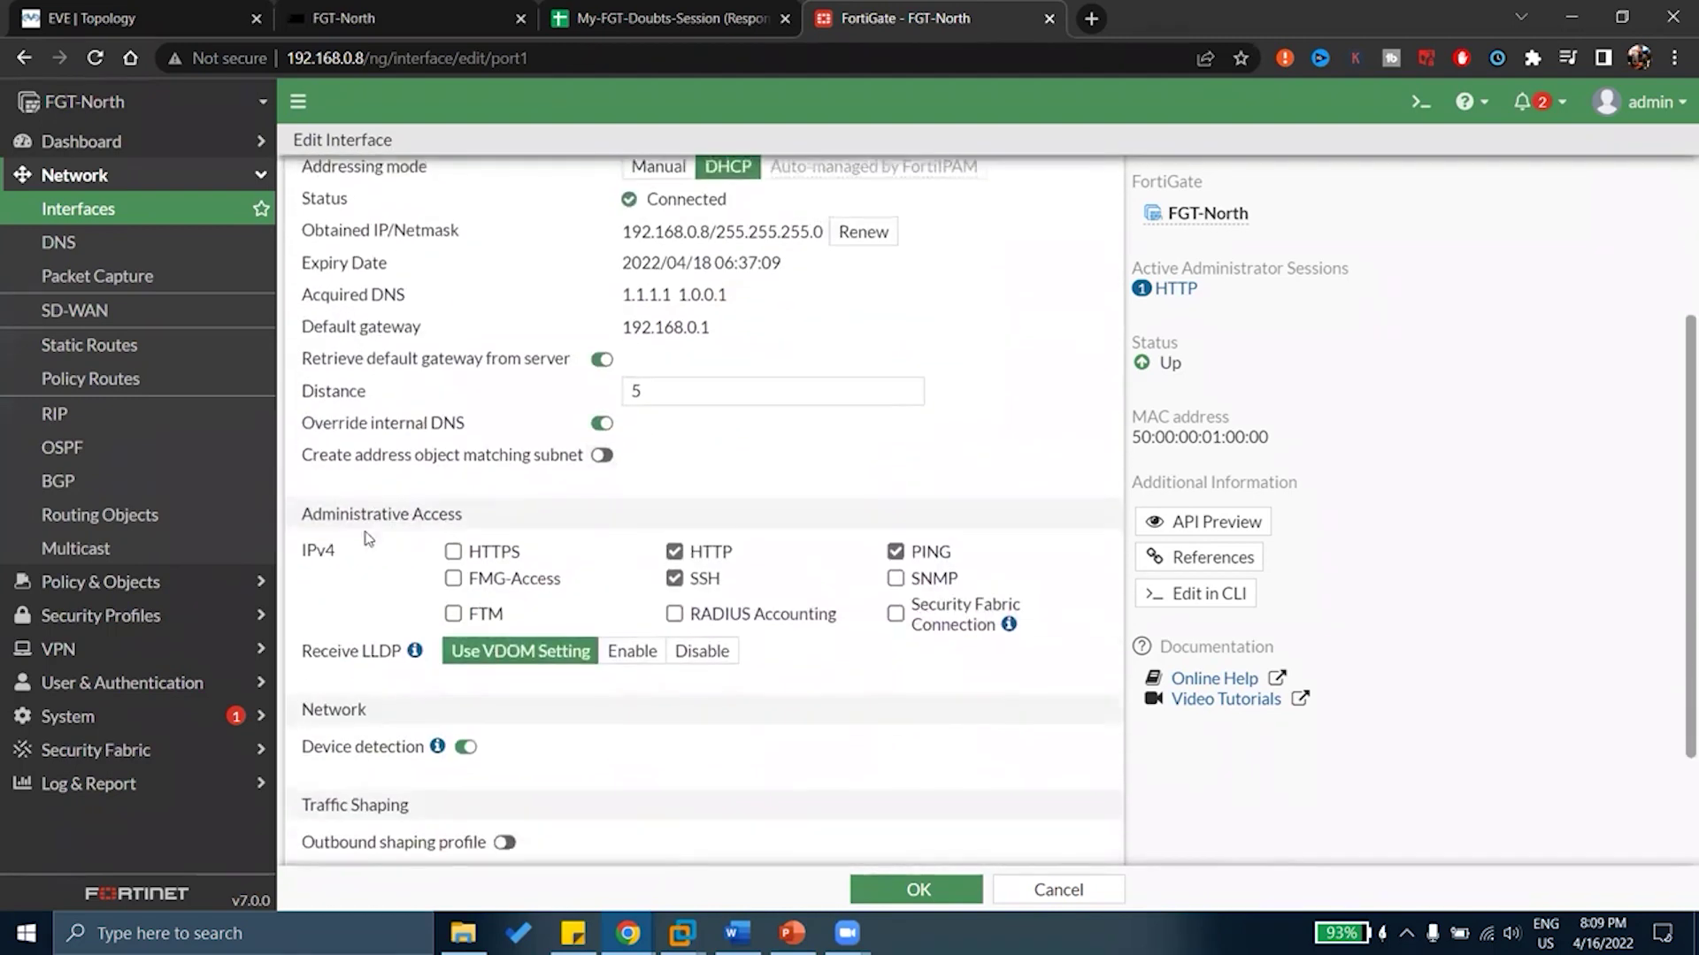
scroll(378, 639, down, 2)
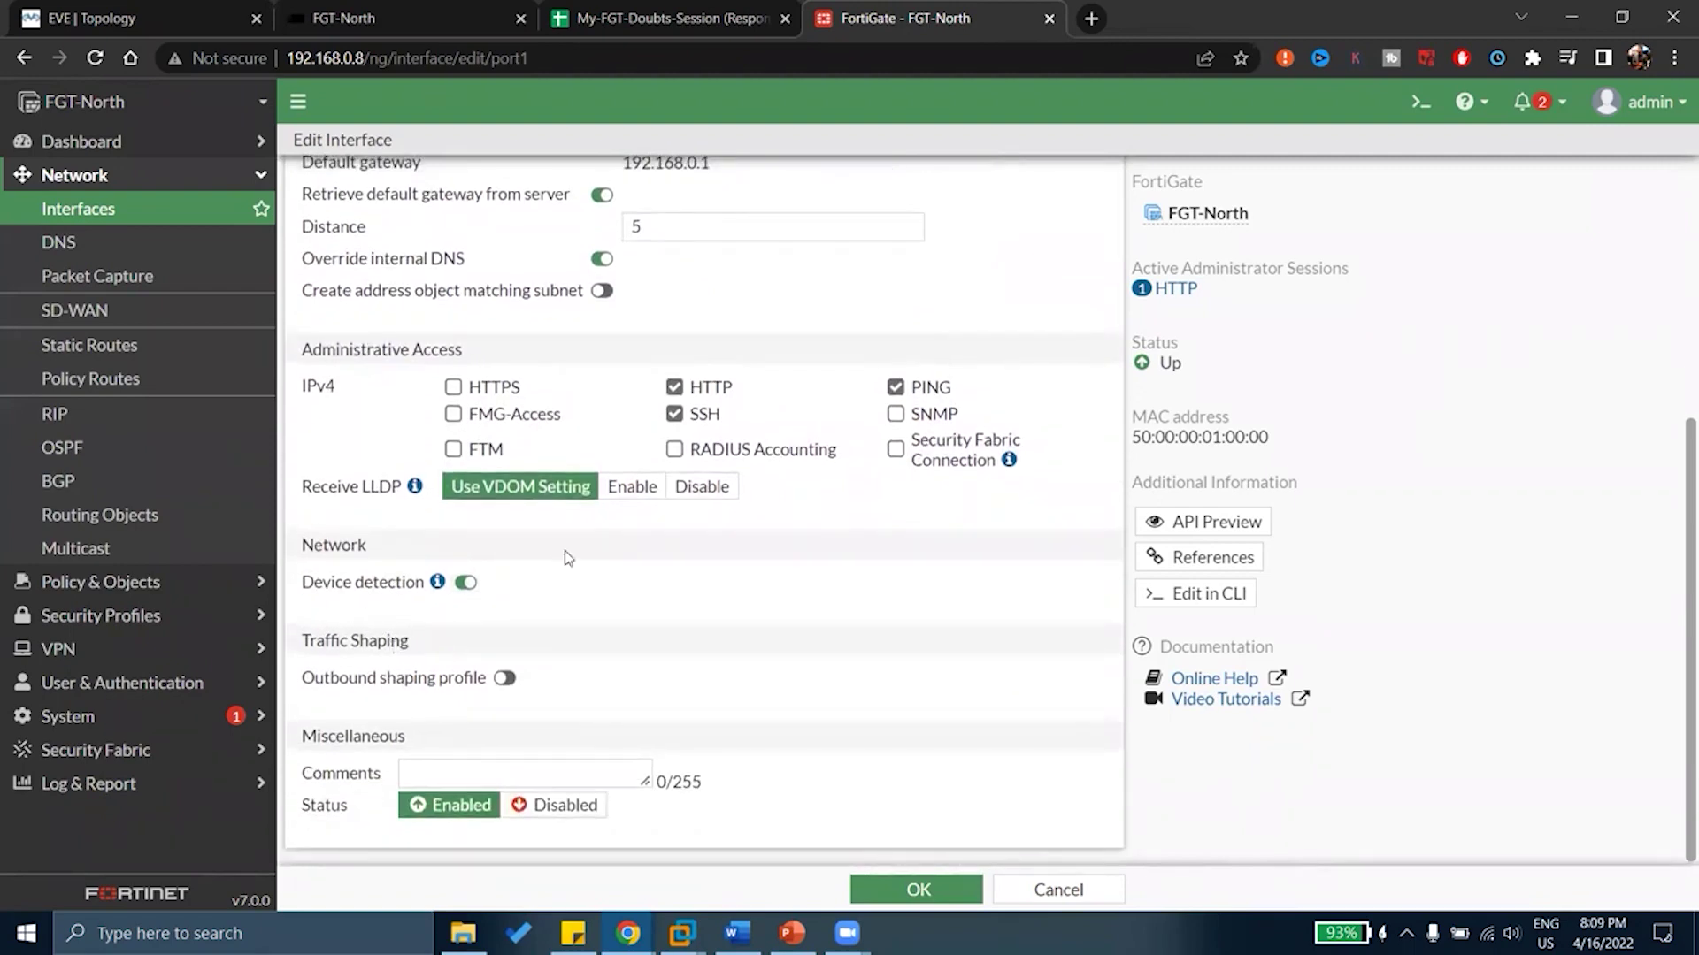
scroll(729, 659, up, 5)
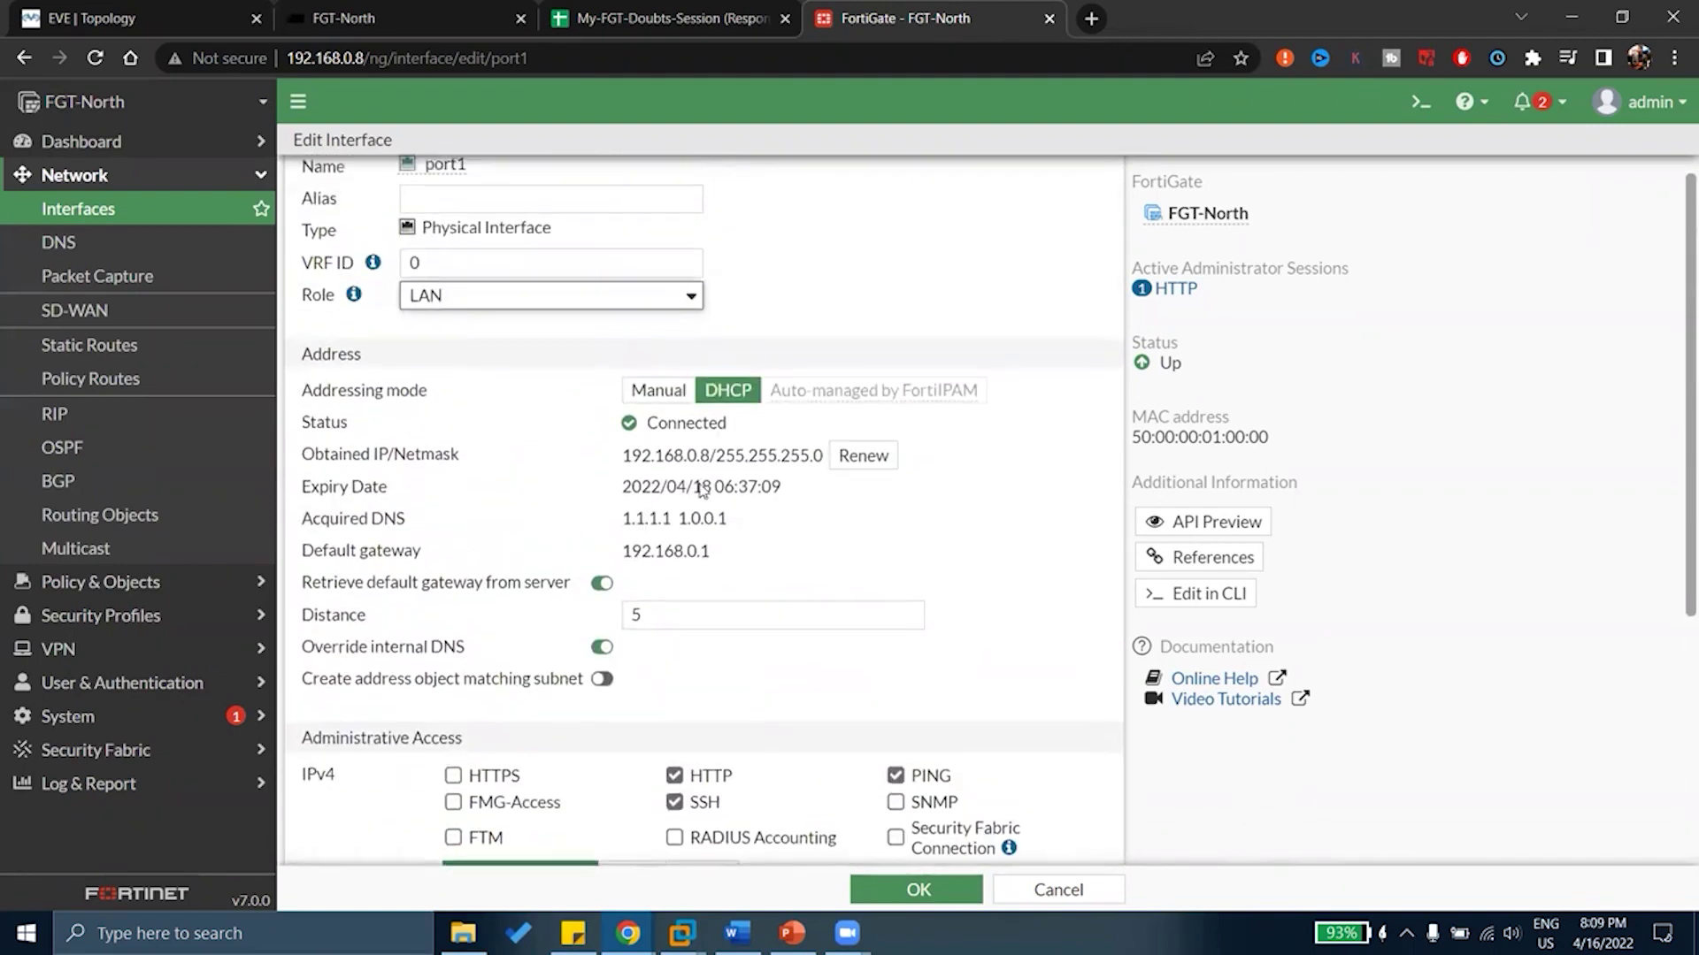
click(547, 301)
click(482, 345)
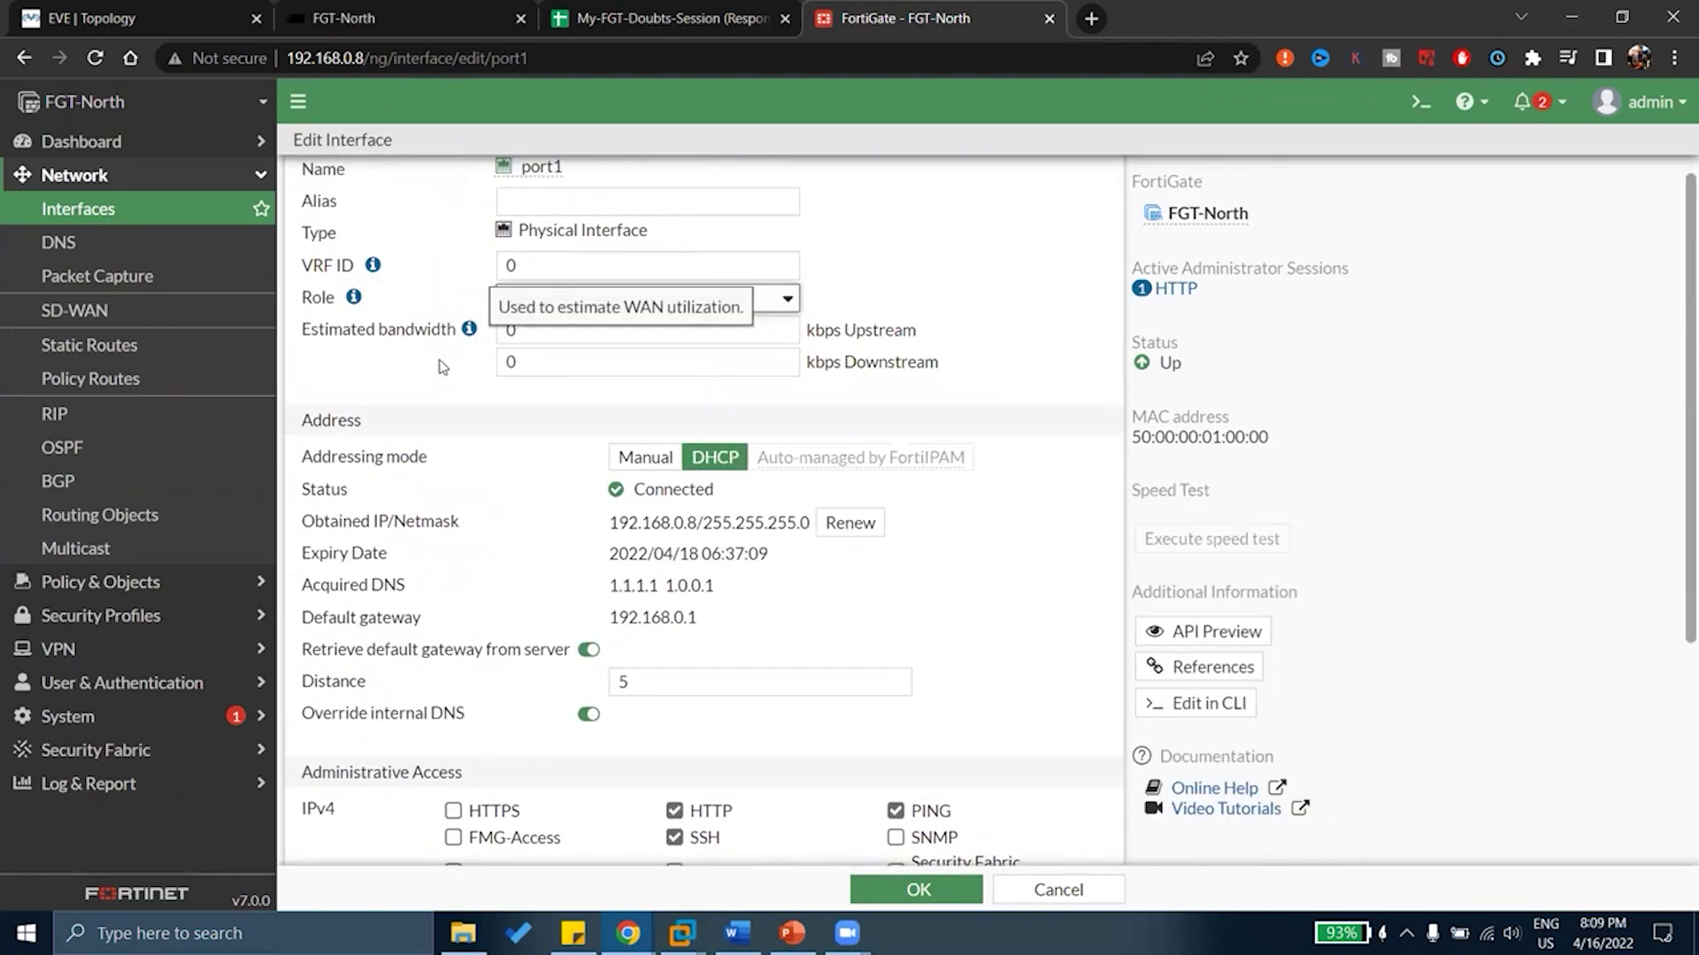
scroll(405, 415, up, 1)
drag(329, 348, 451, 349)
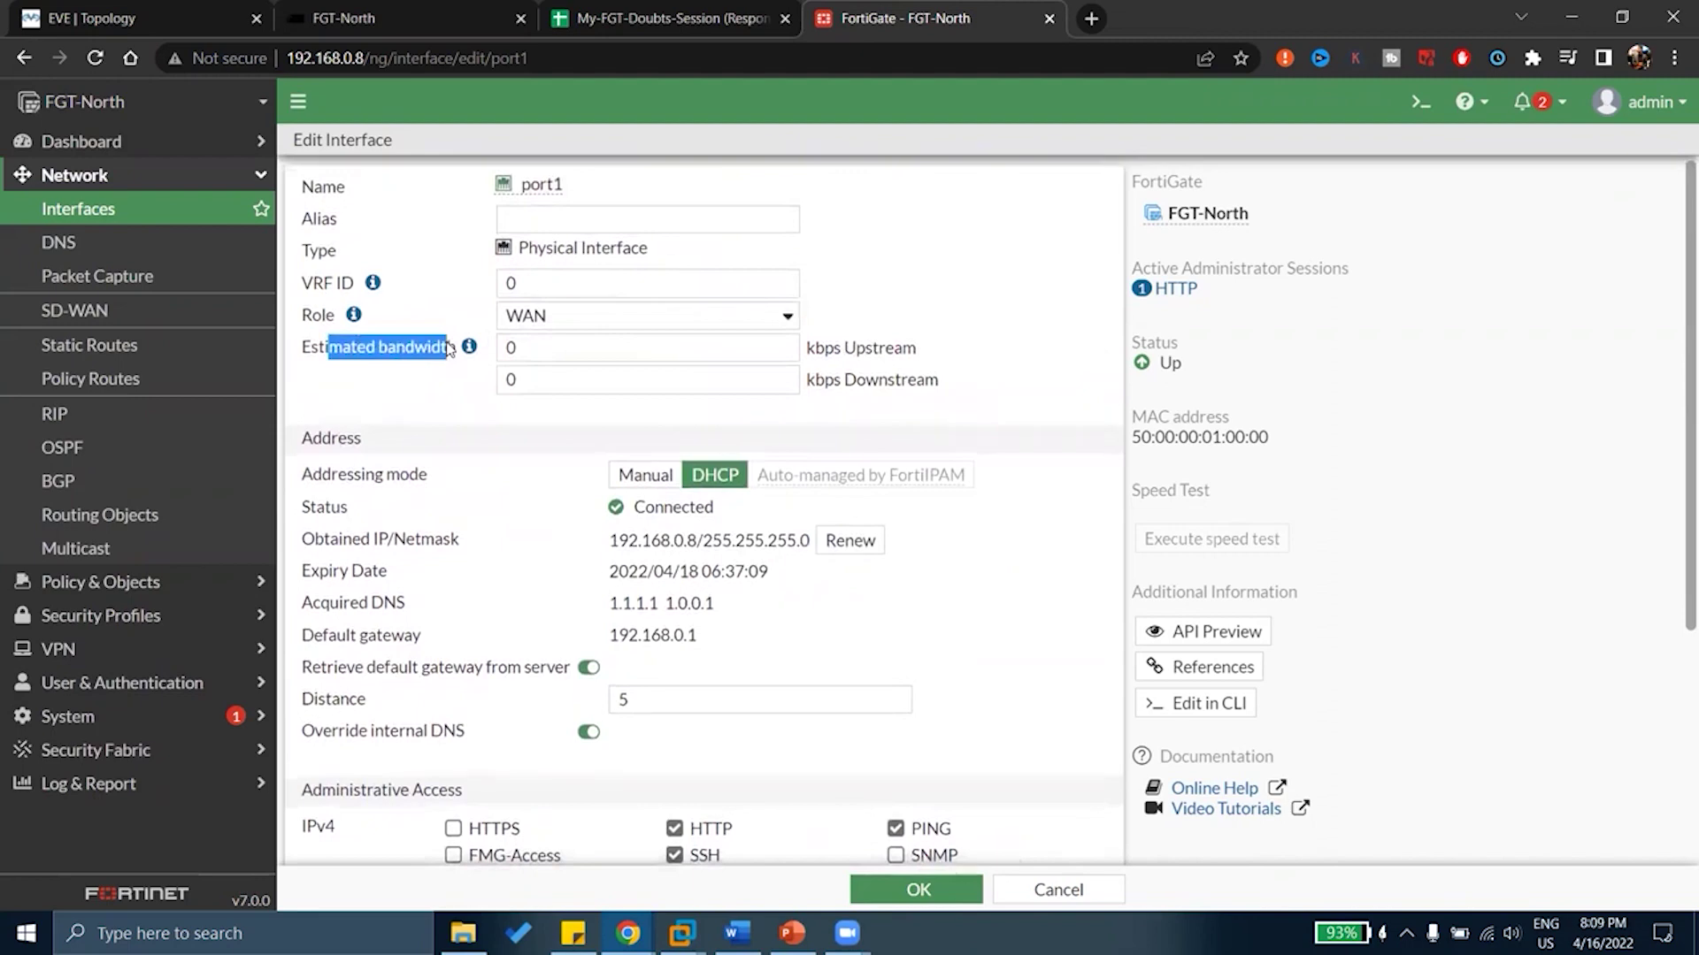
click(522, 355)
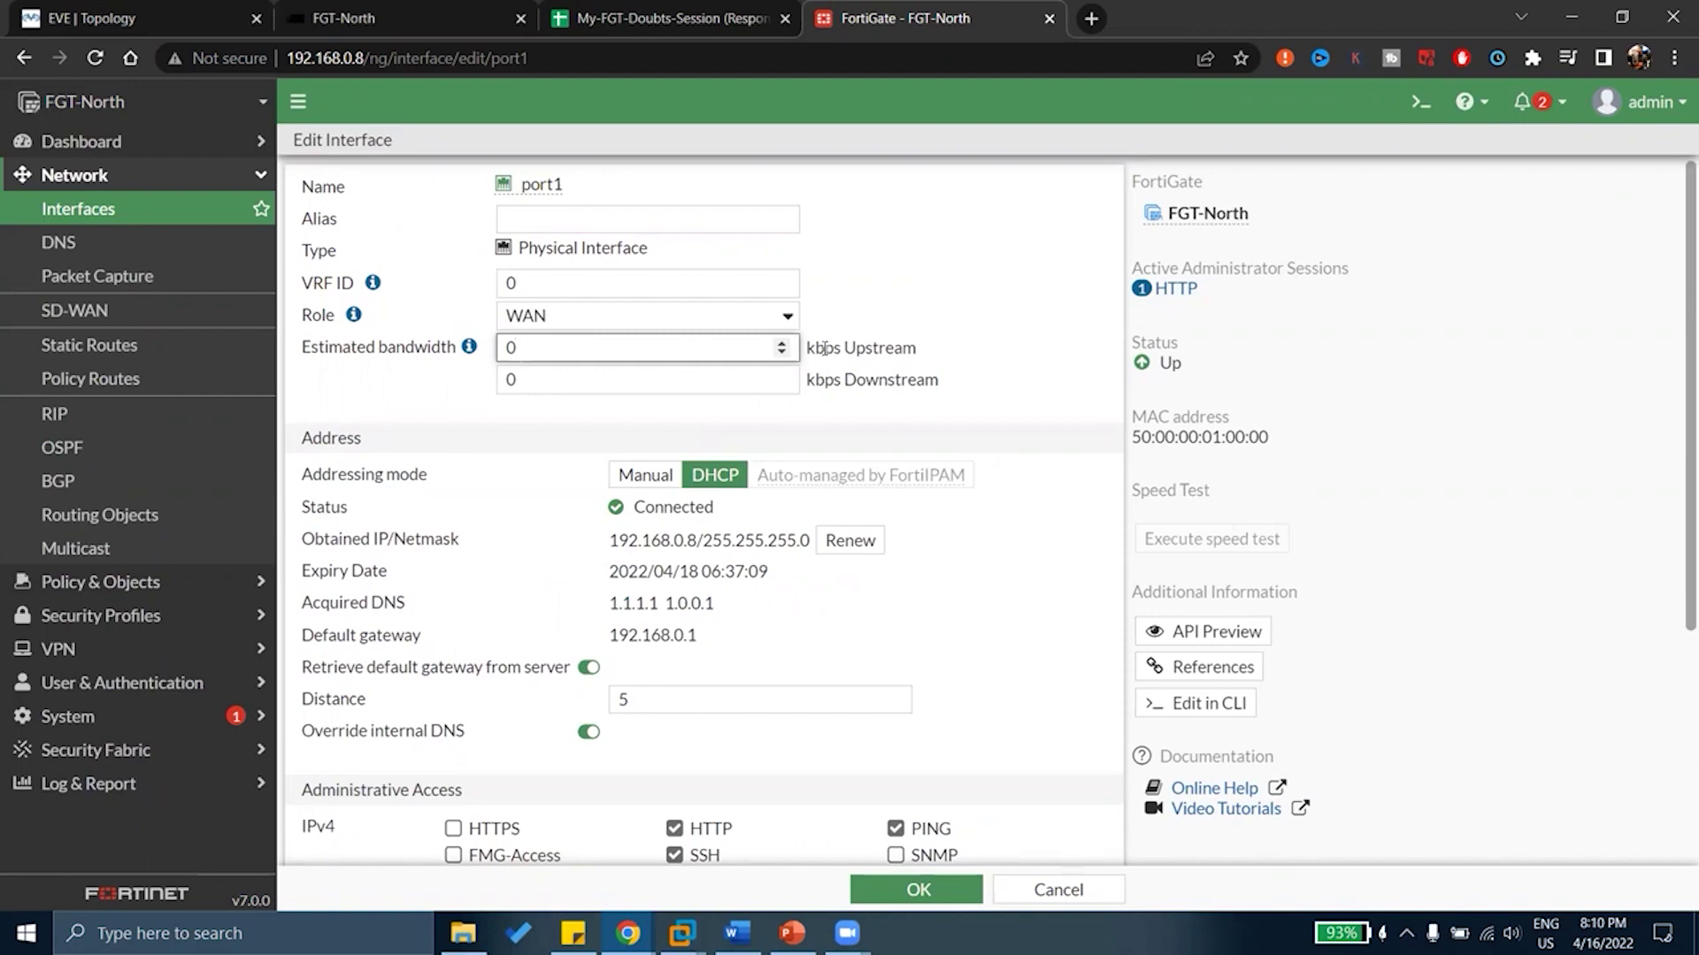
scroll(682, 344, down, 1)
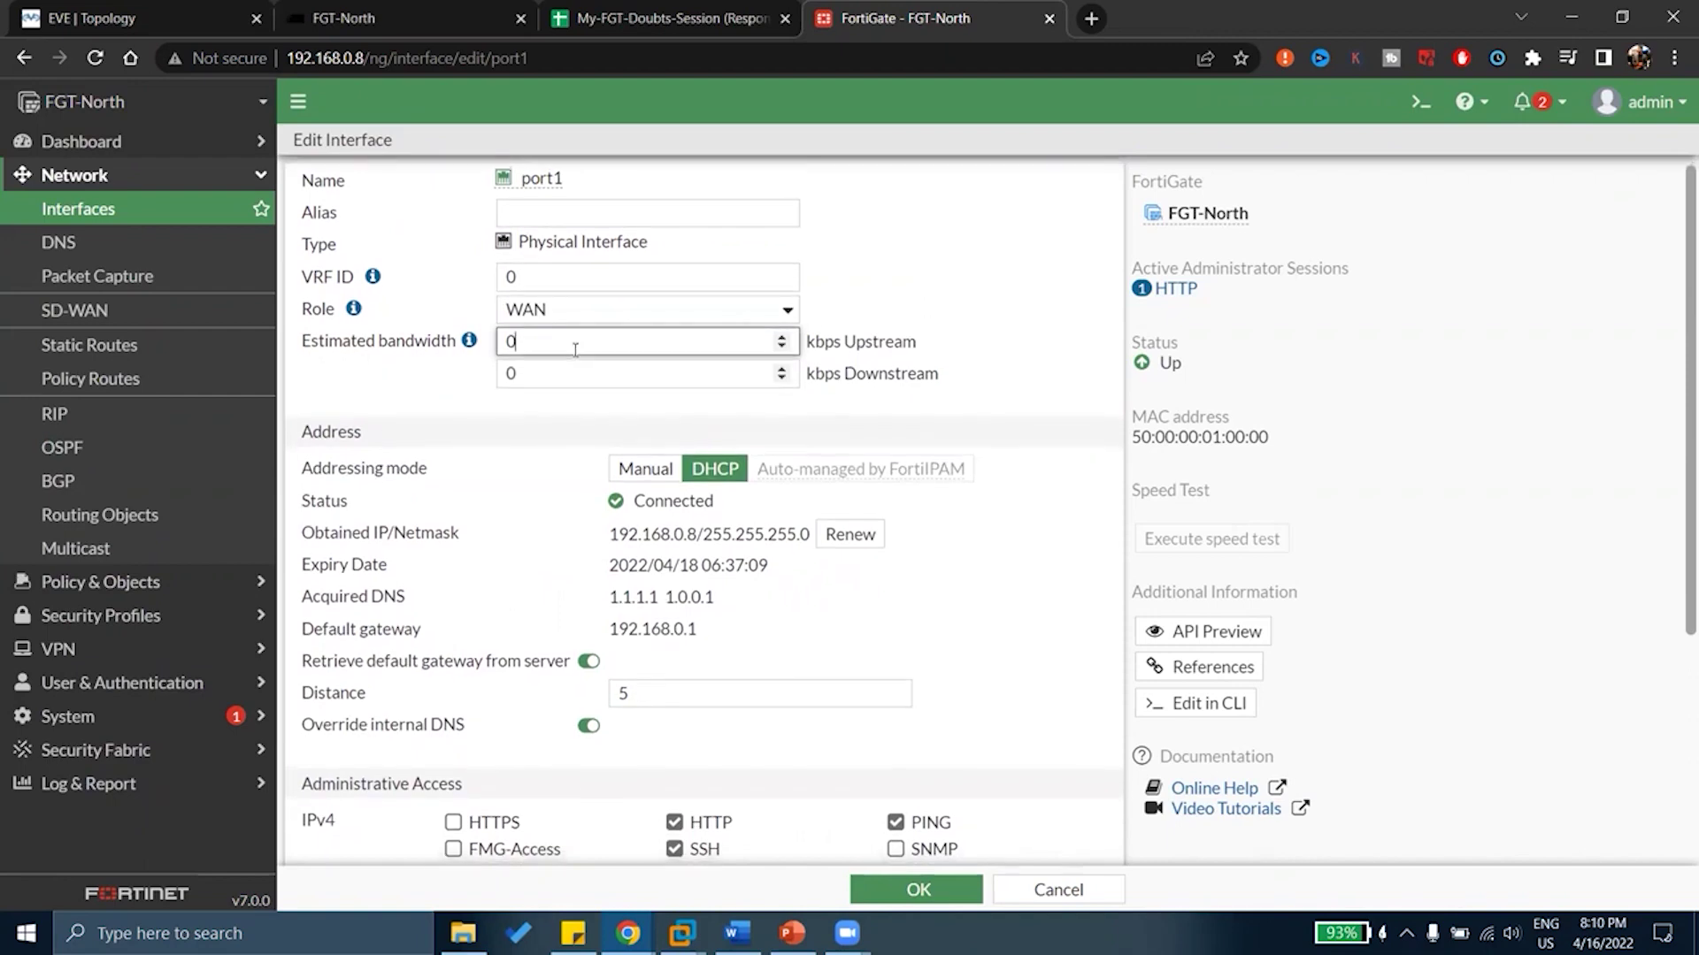
drag(361, 337, 448, 336)
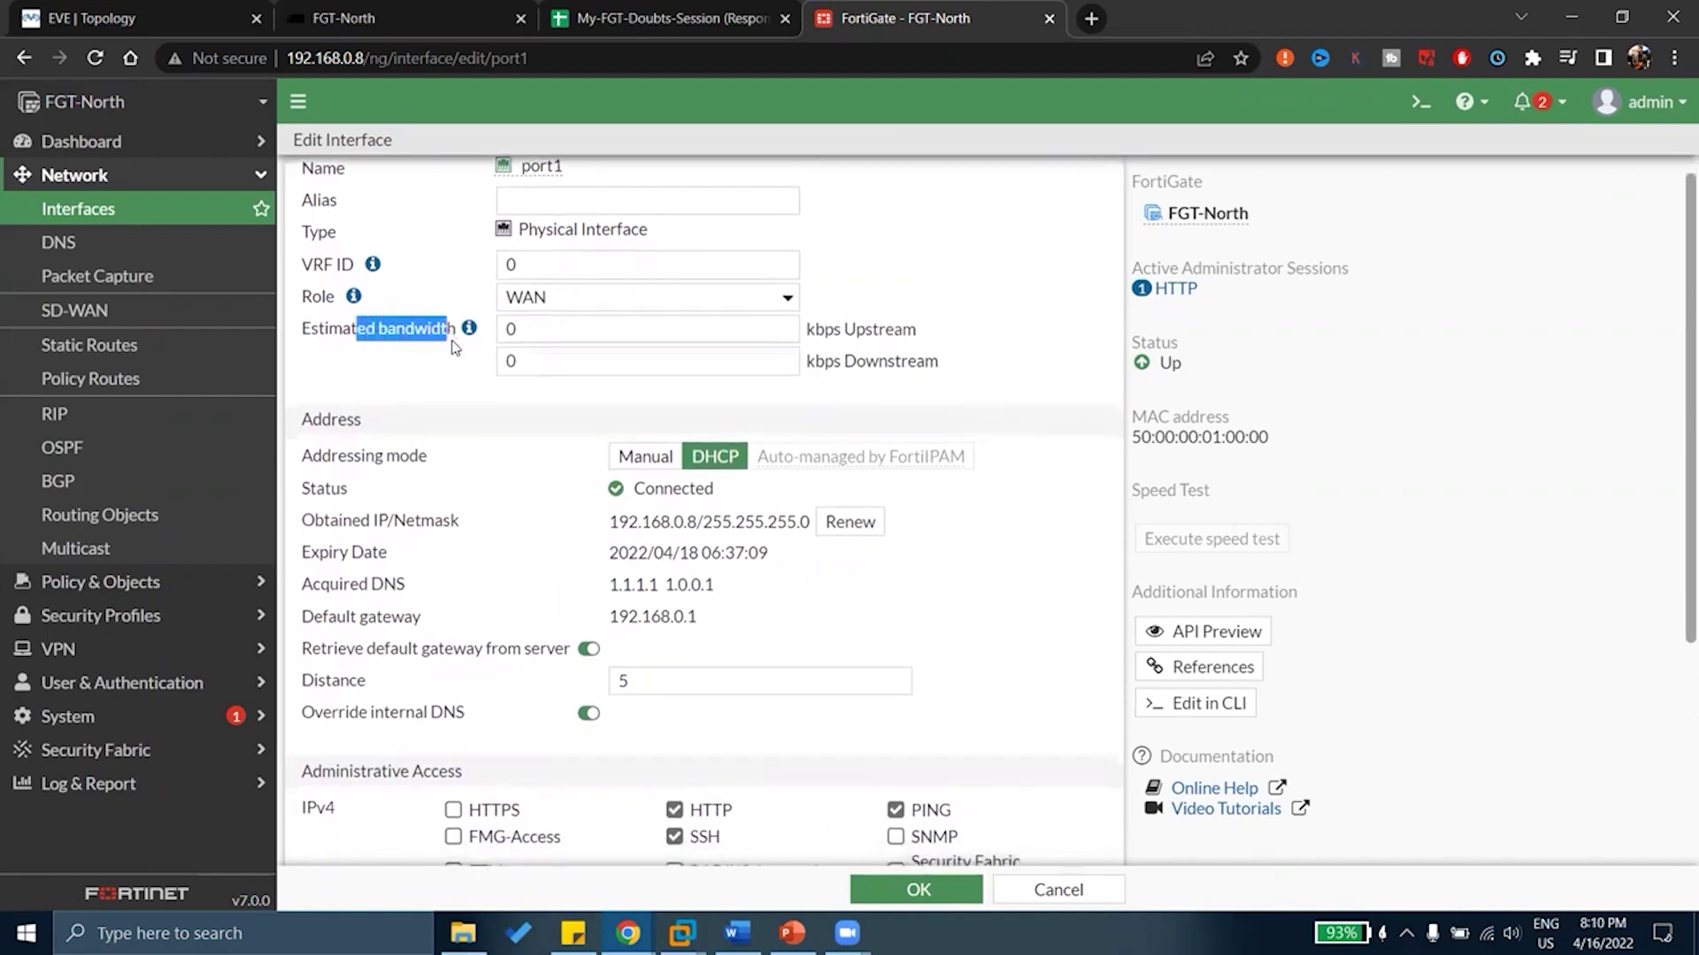
scroll(552, 334, down, 4)
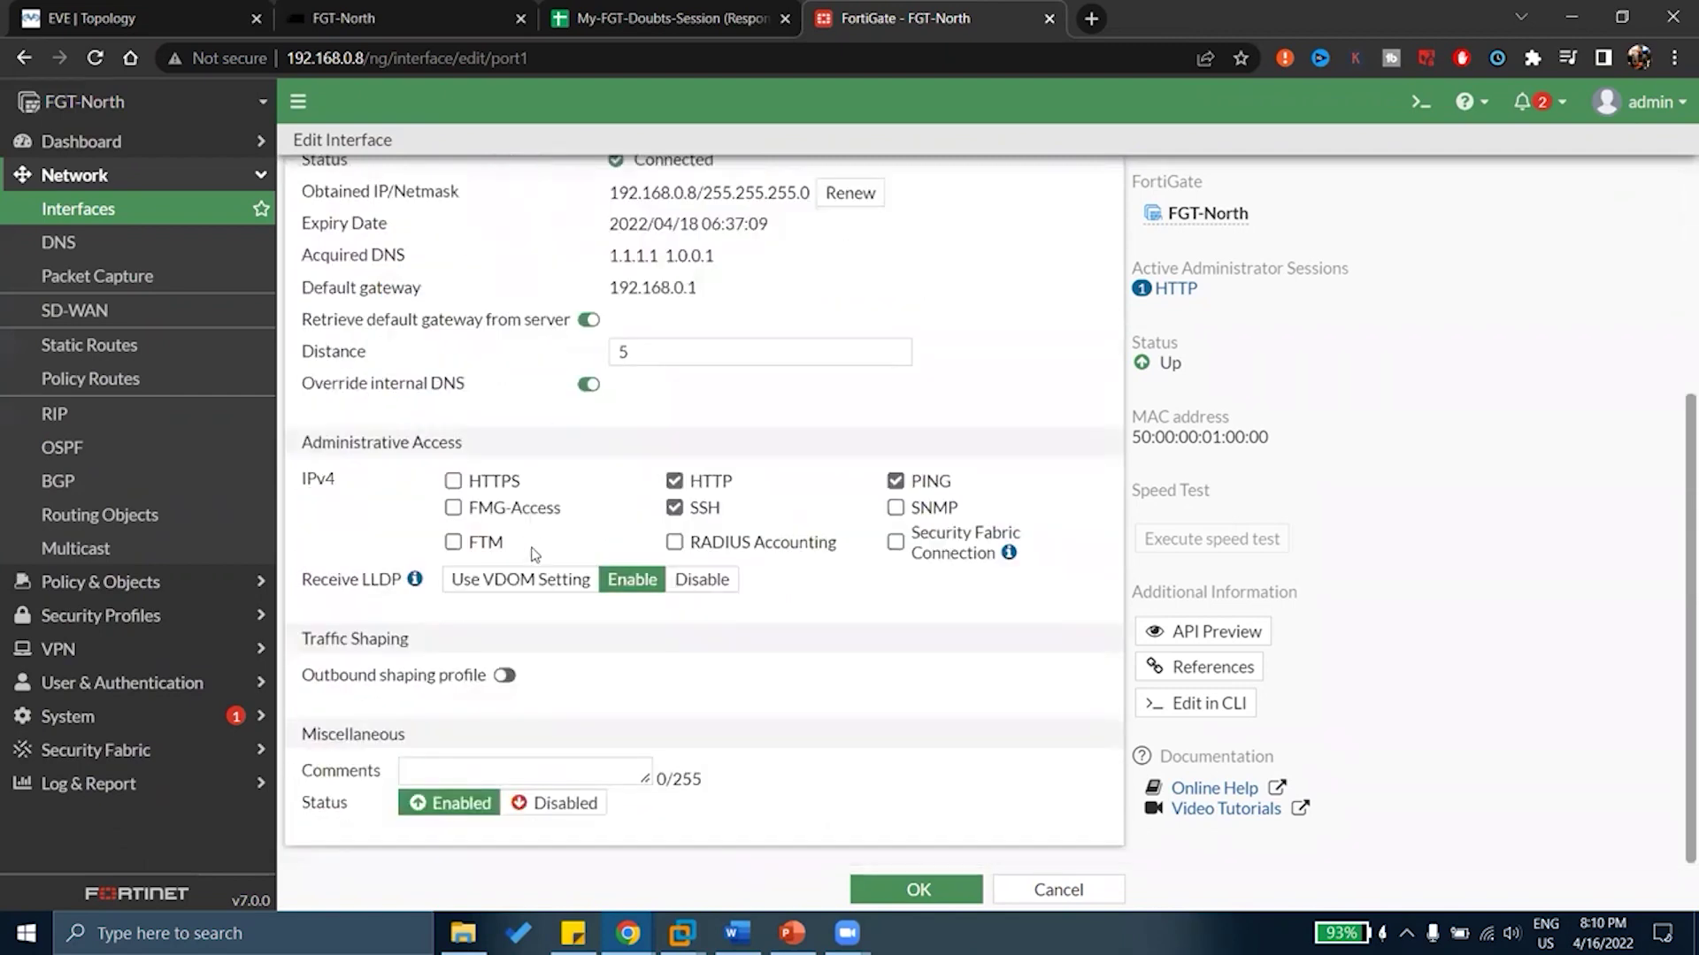
click(504, 675)
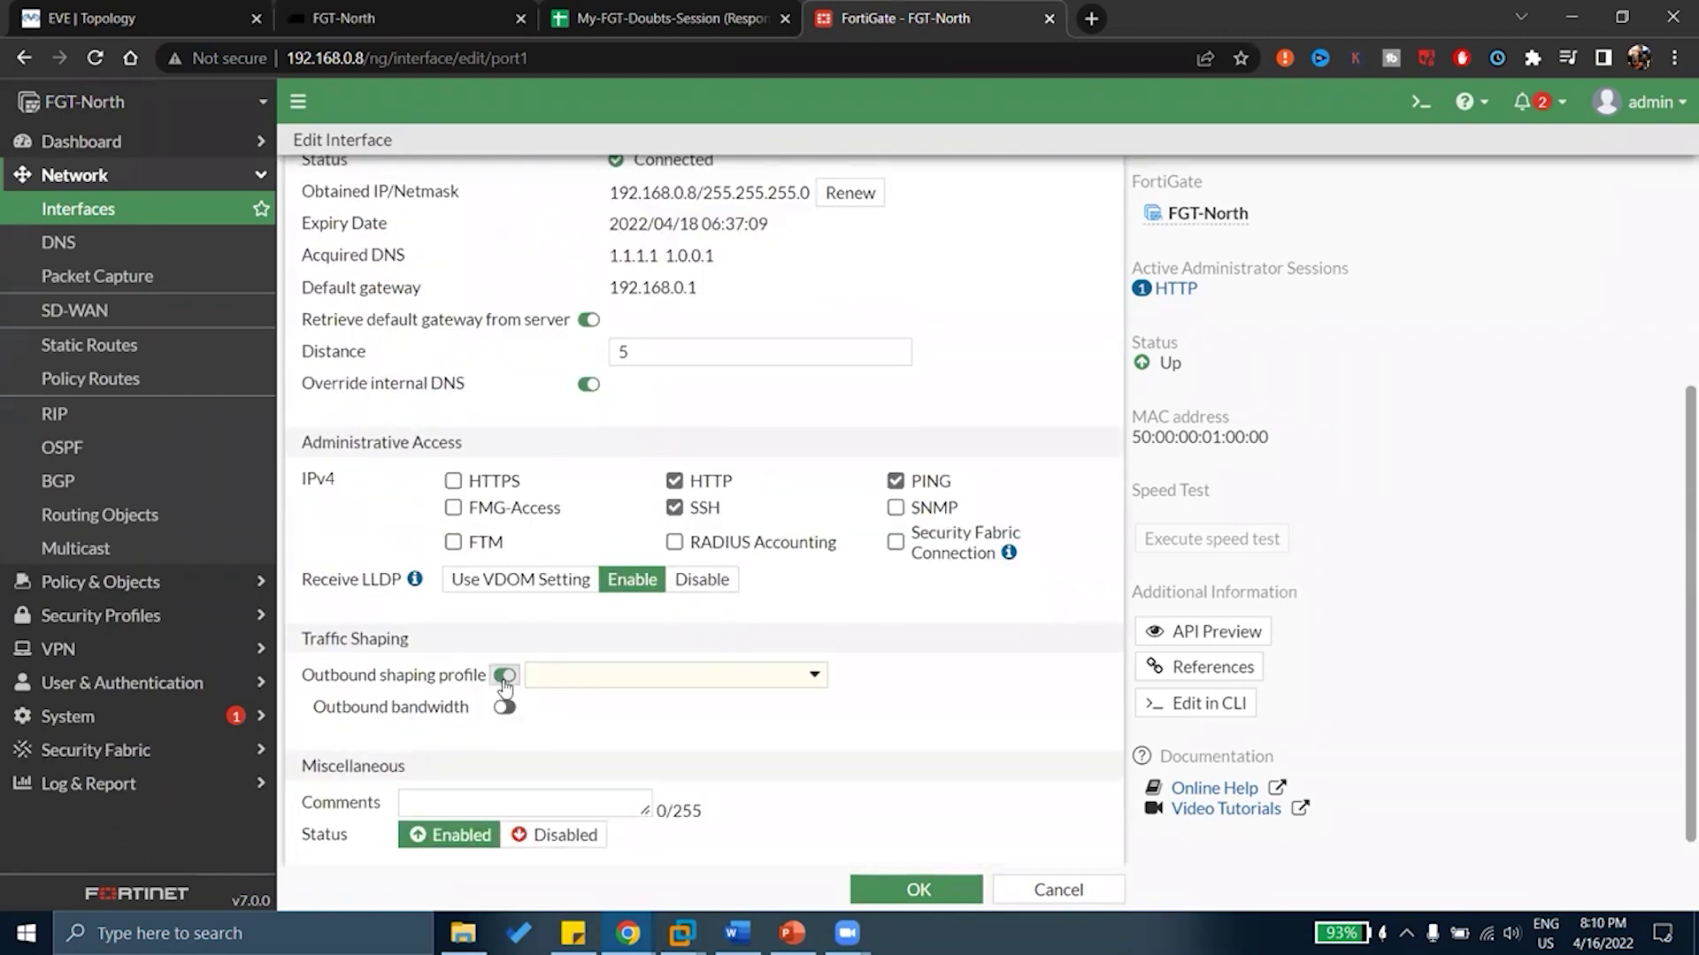
click(504, 676)
scroll(848, 354, up, 4)
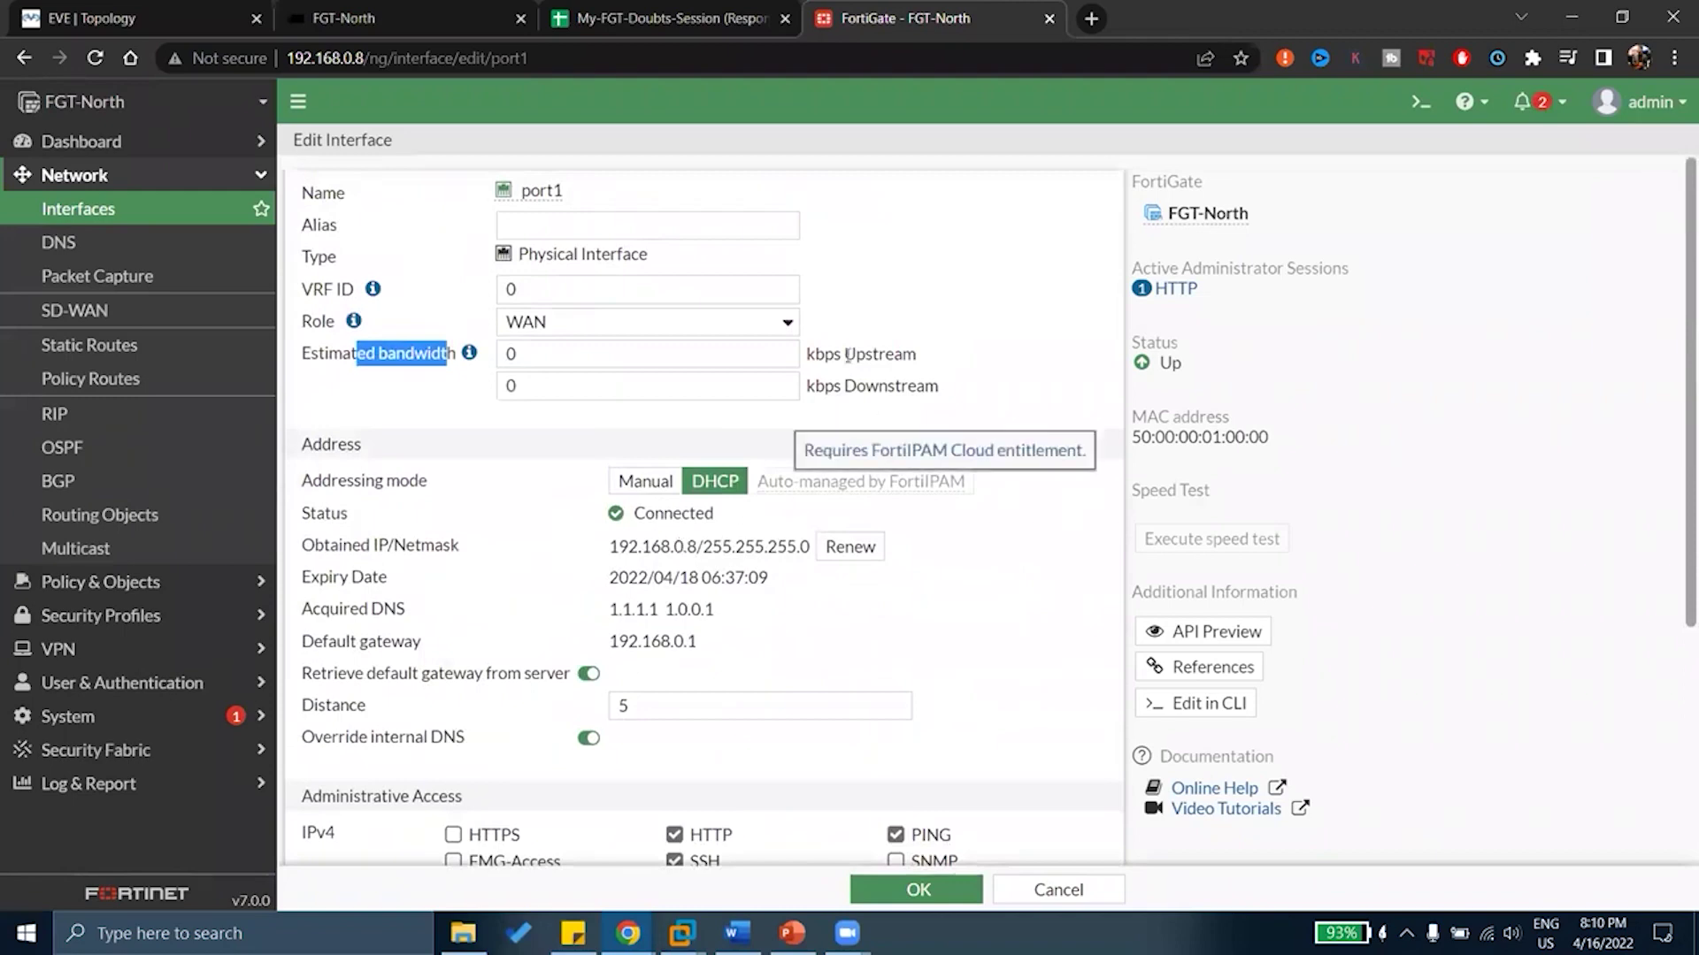
drag(816, 354, 850, 351)
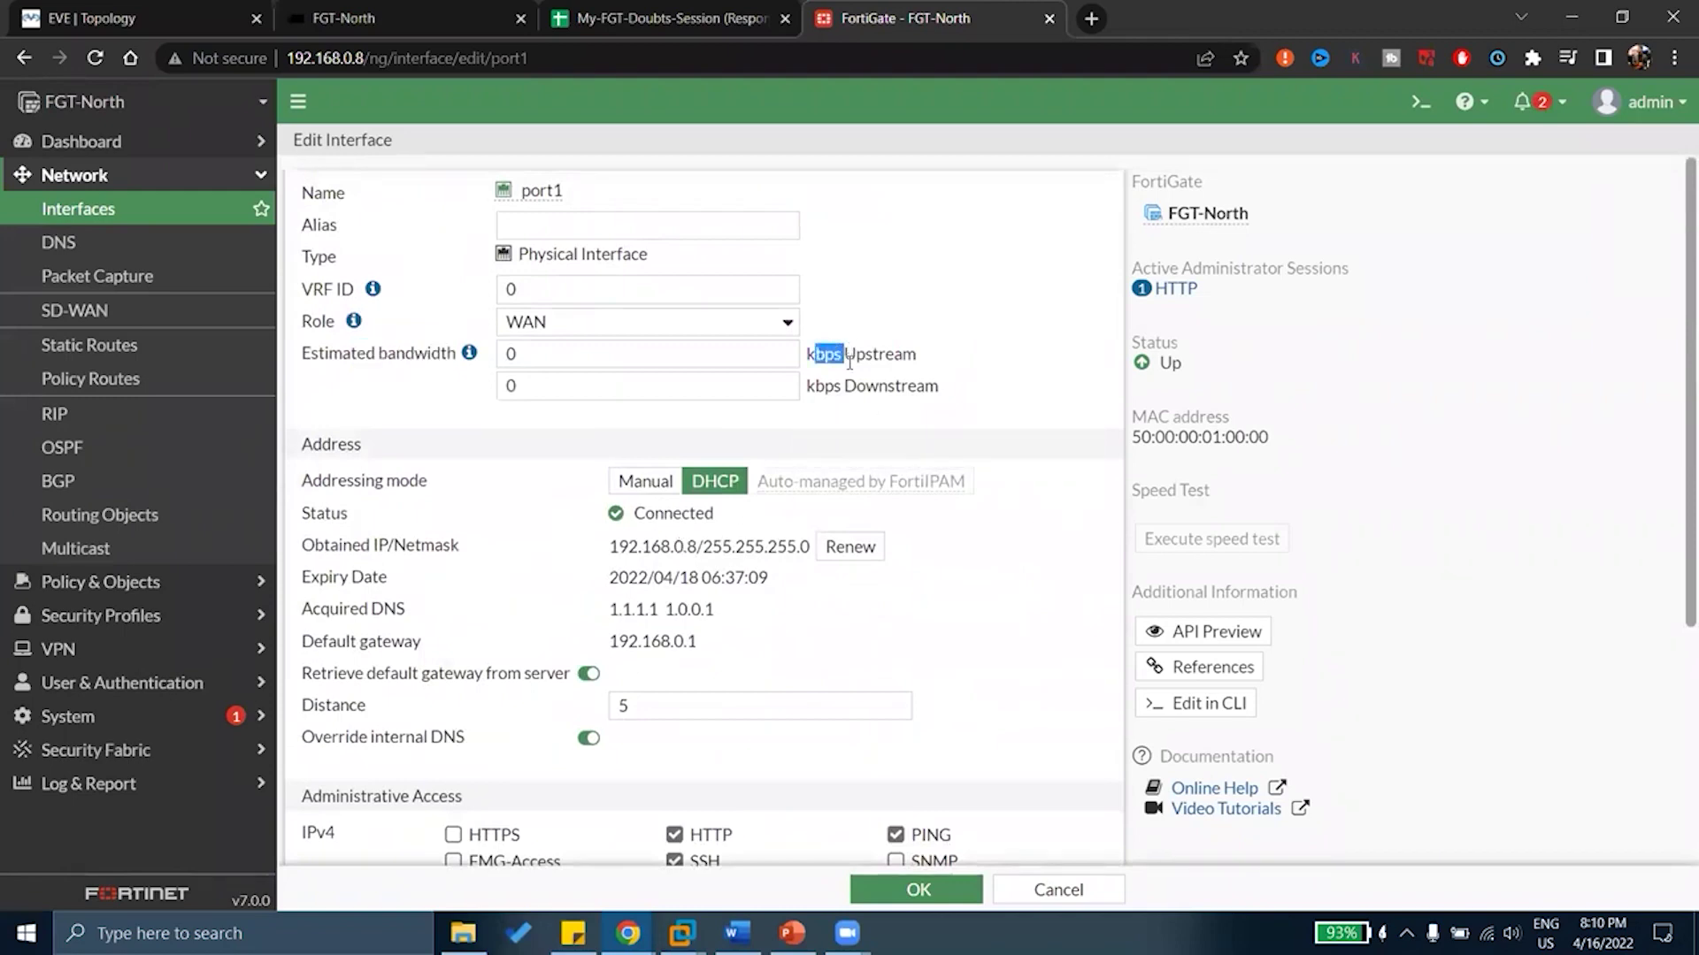
scroll(814, 448, down, 4)
click(504, 676)
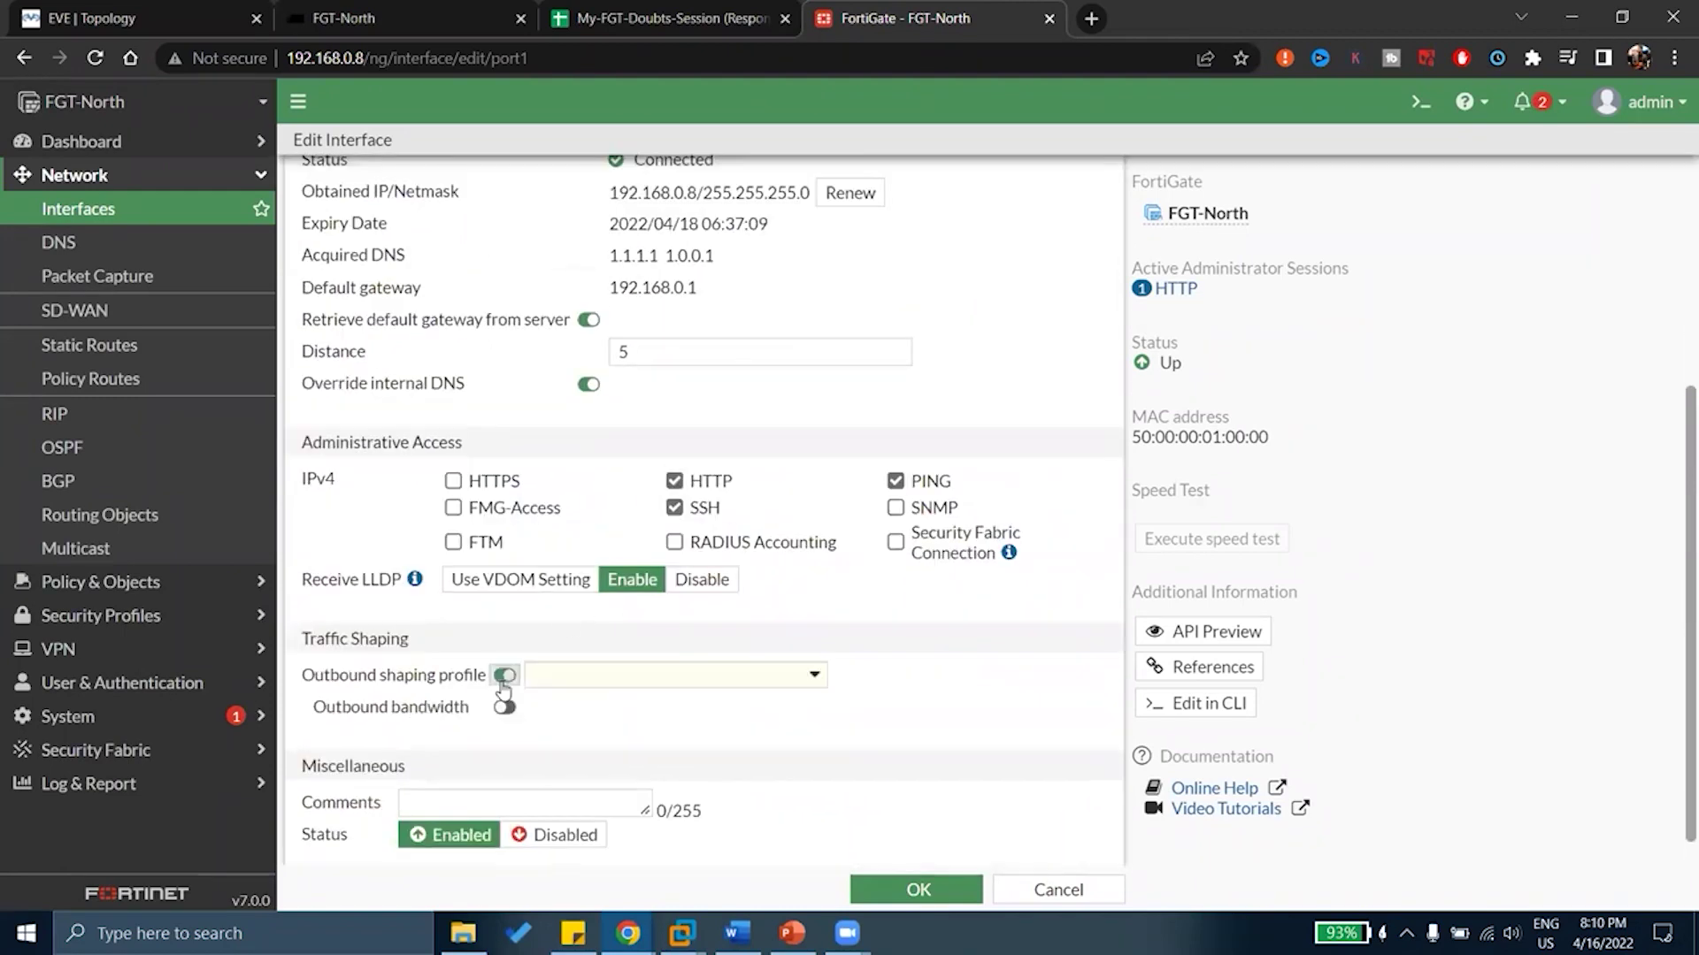
click(579, 676)
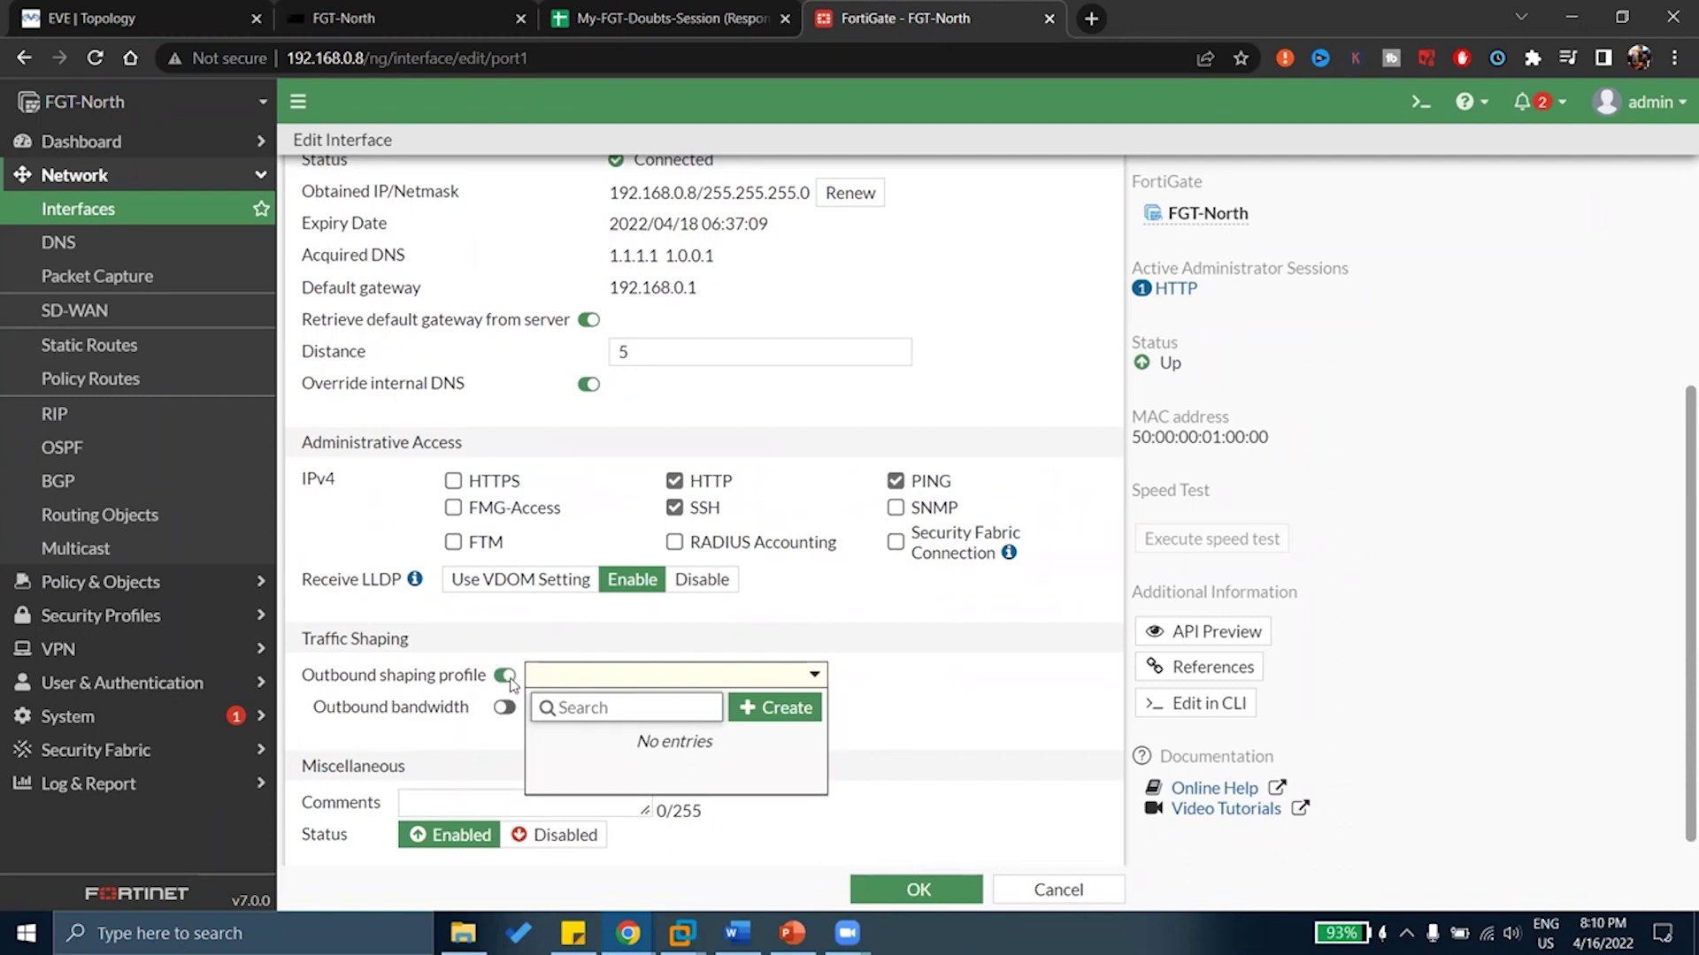
click(512, 687)
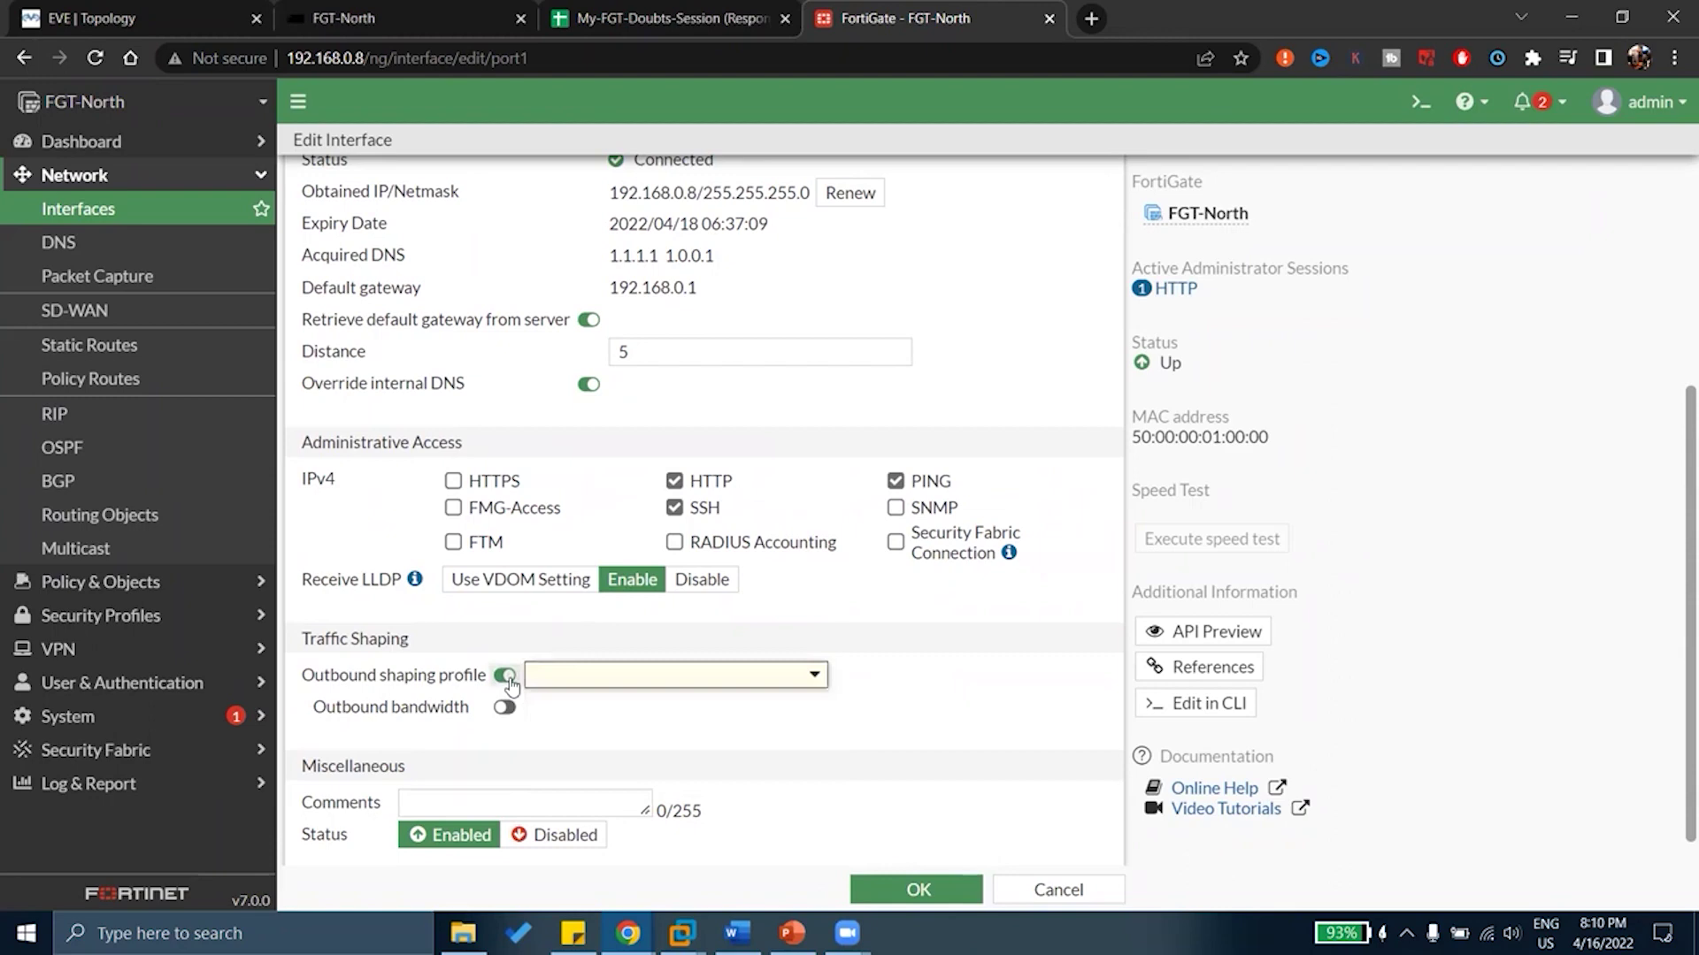
click(506, 678)
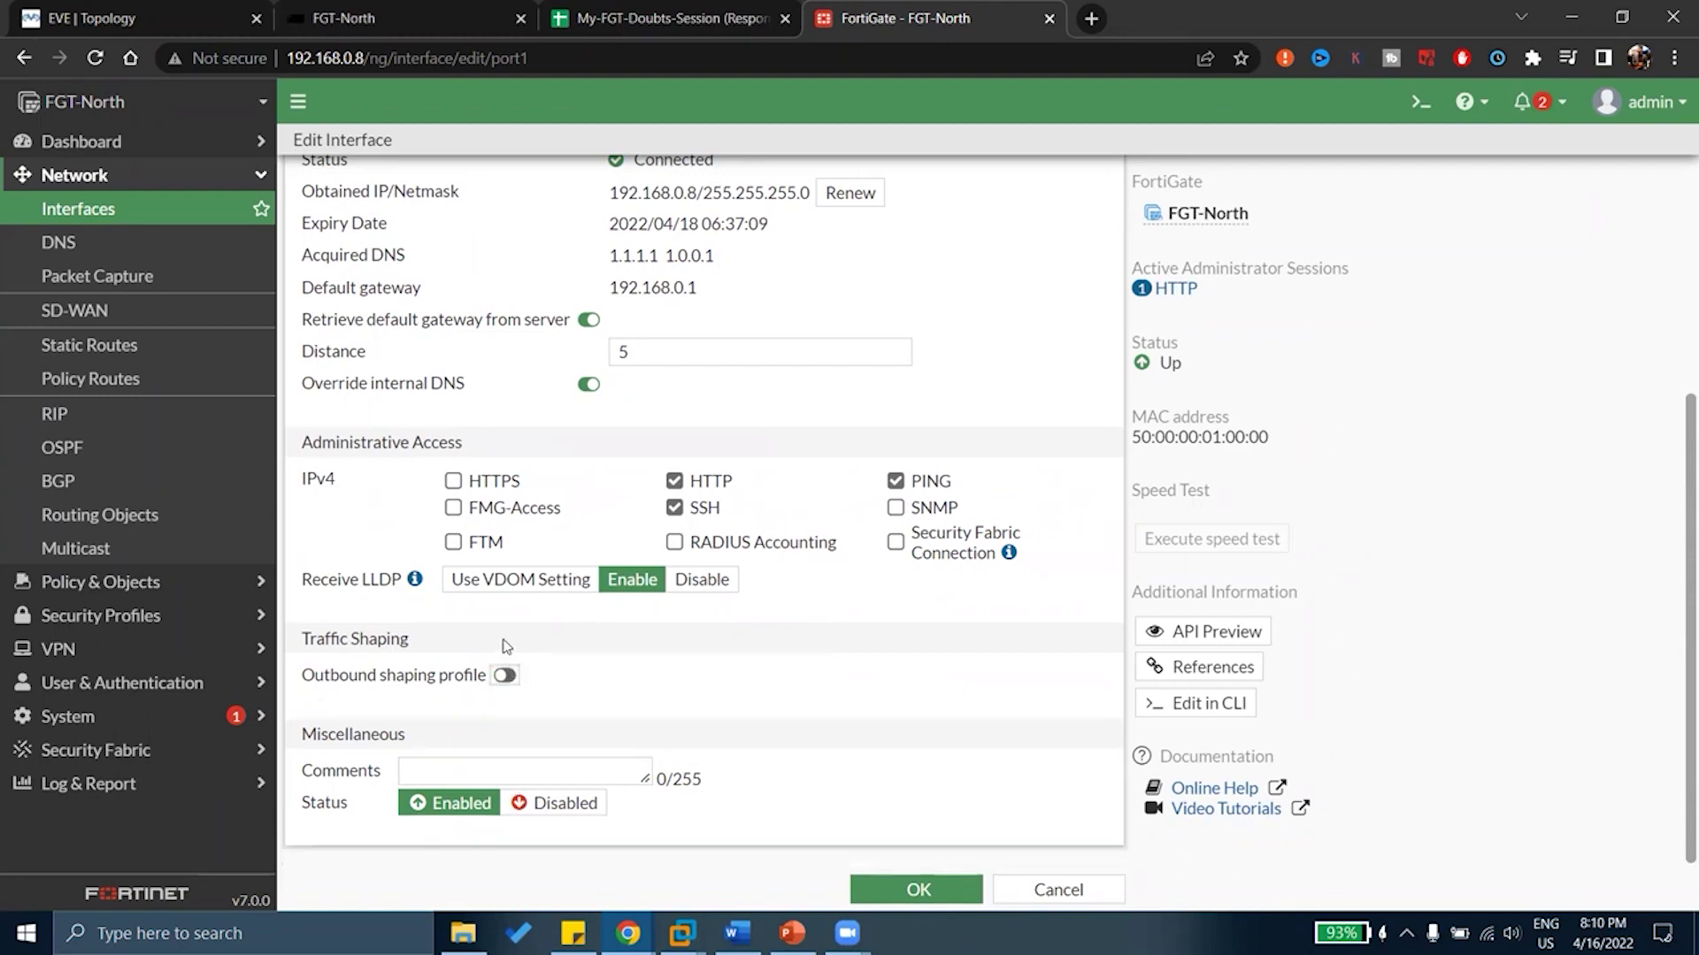
scroll(538, 614, up, 5)
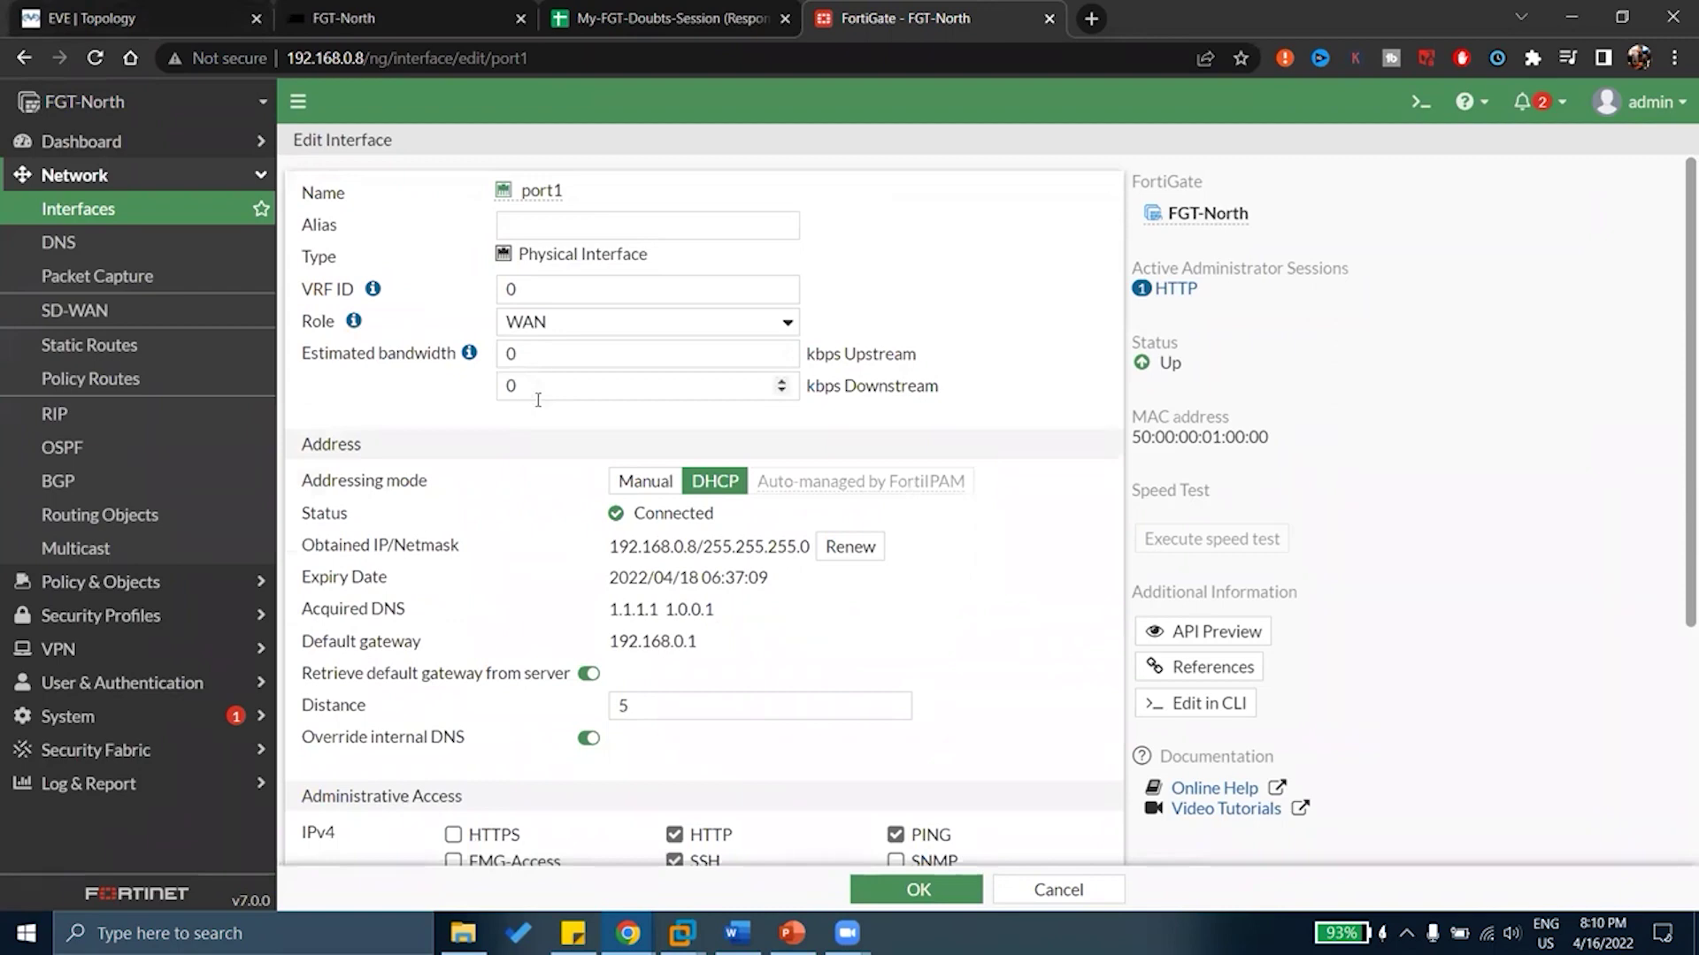
Change port1's role to DMZ and scroll through the resulting form options
click(559, 324)
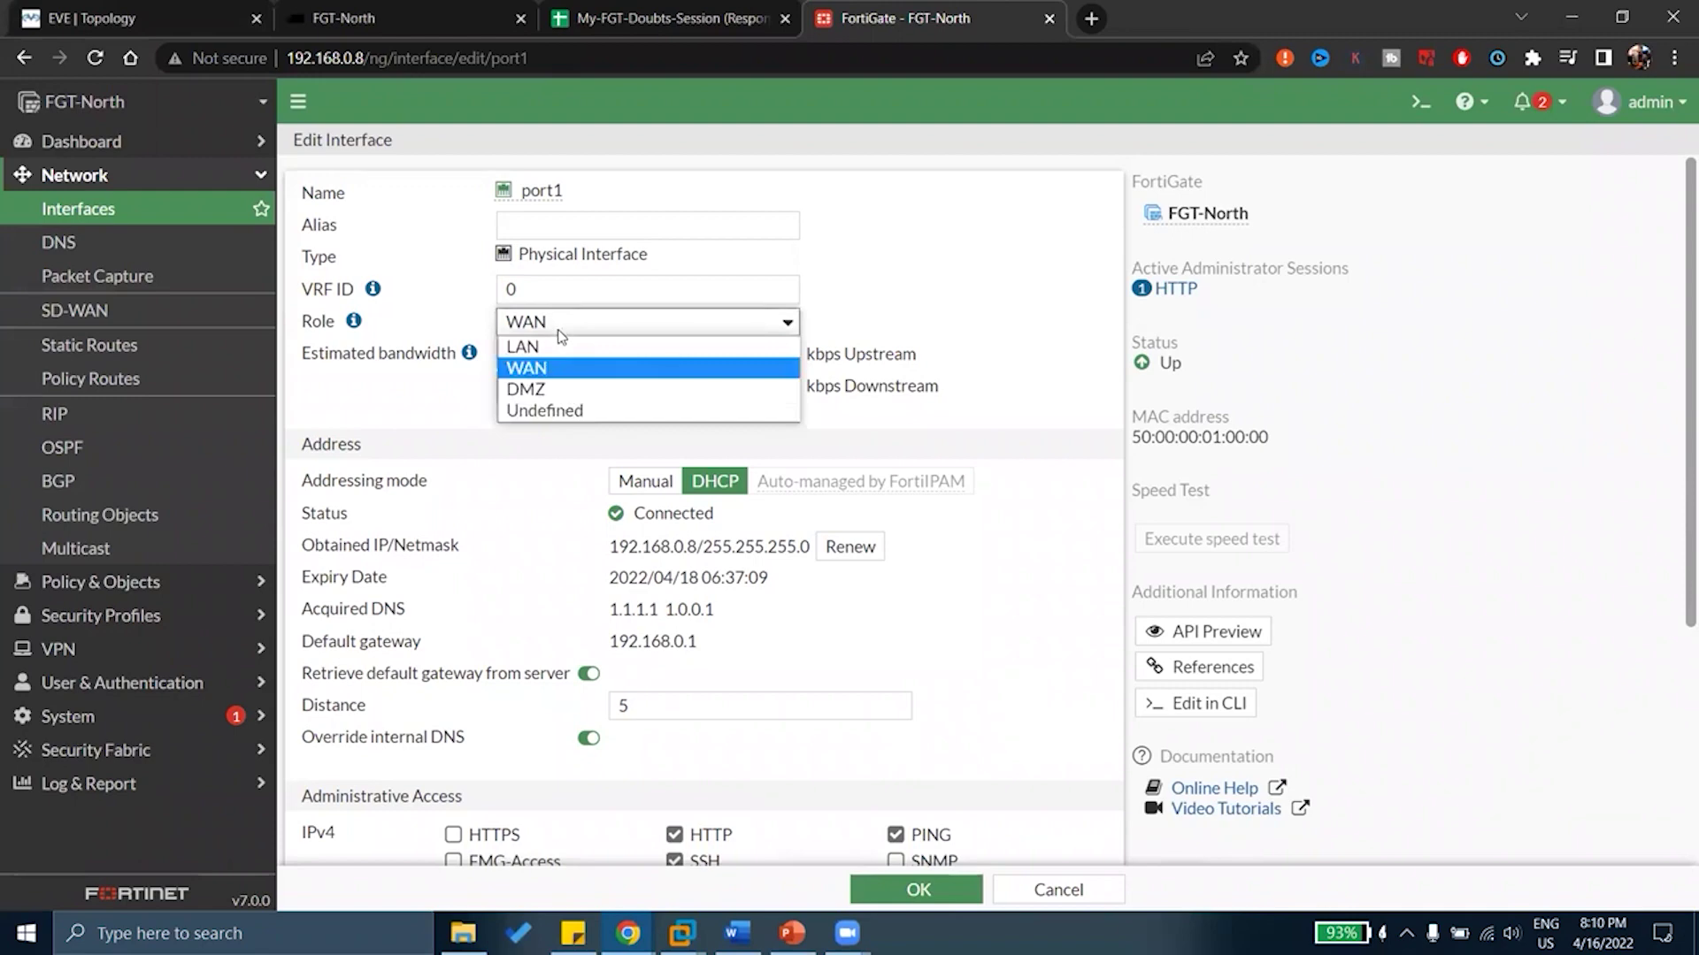
click(543, 388)
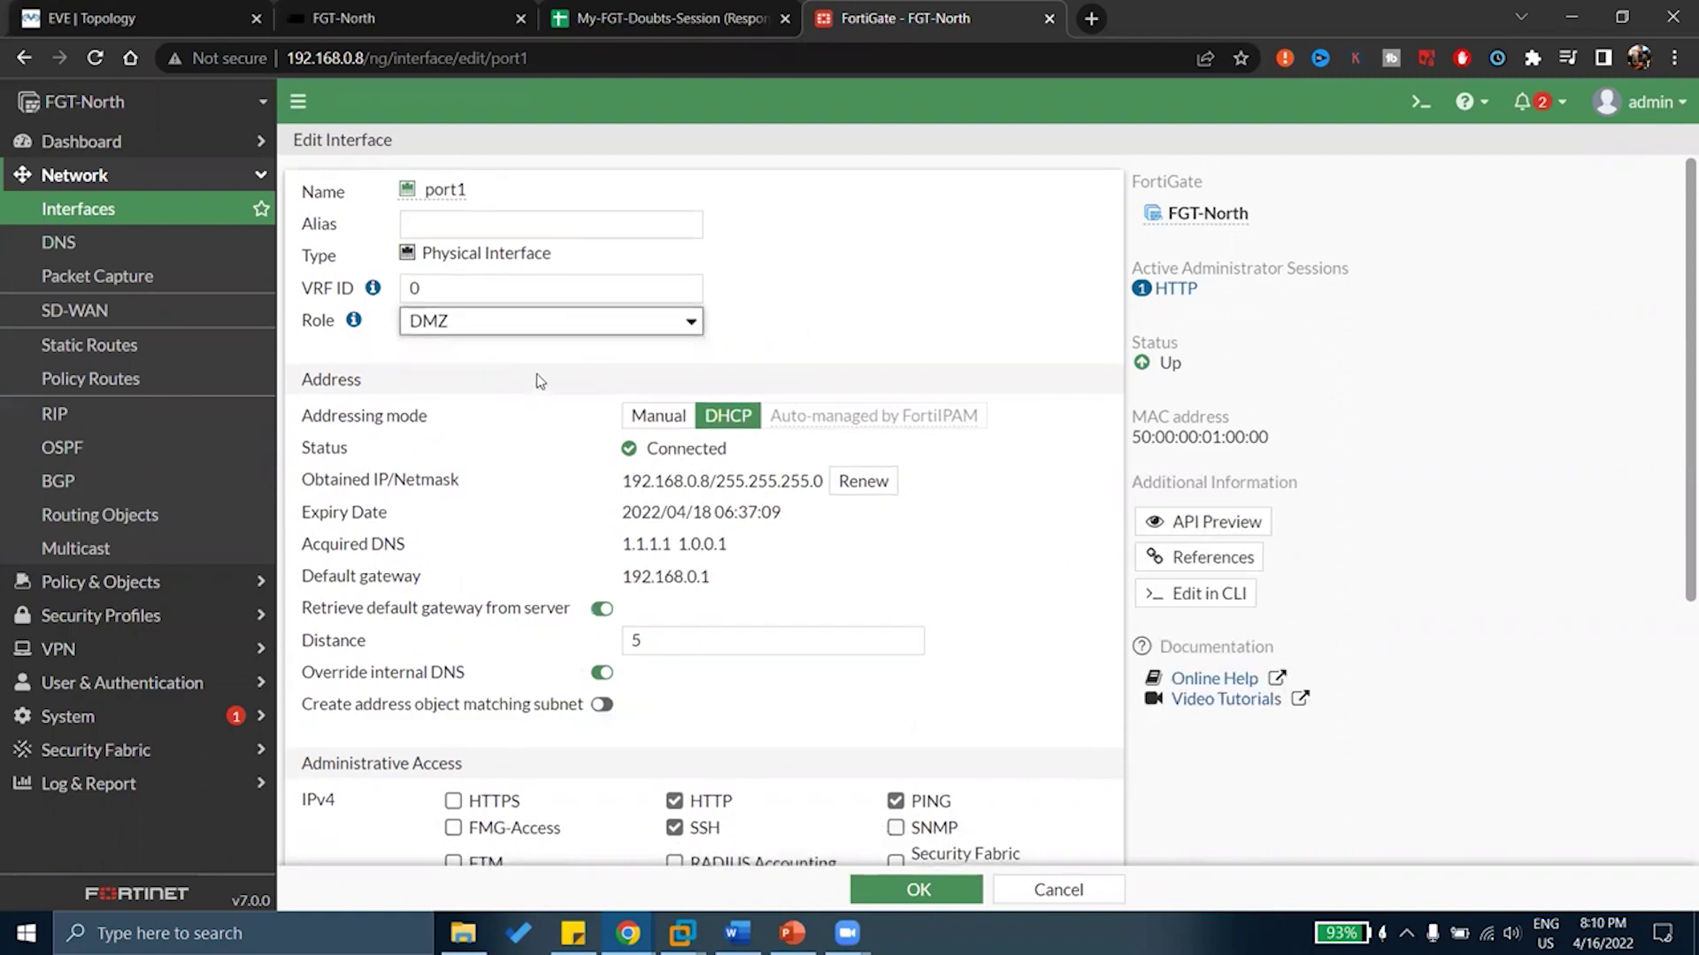
scroll(542, 380, down, 5)
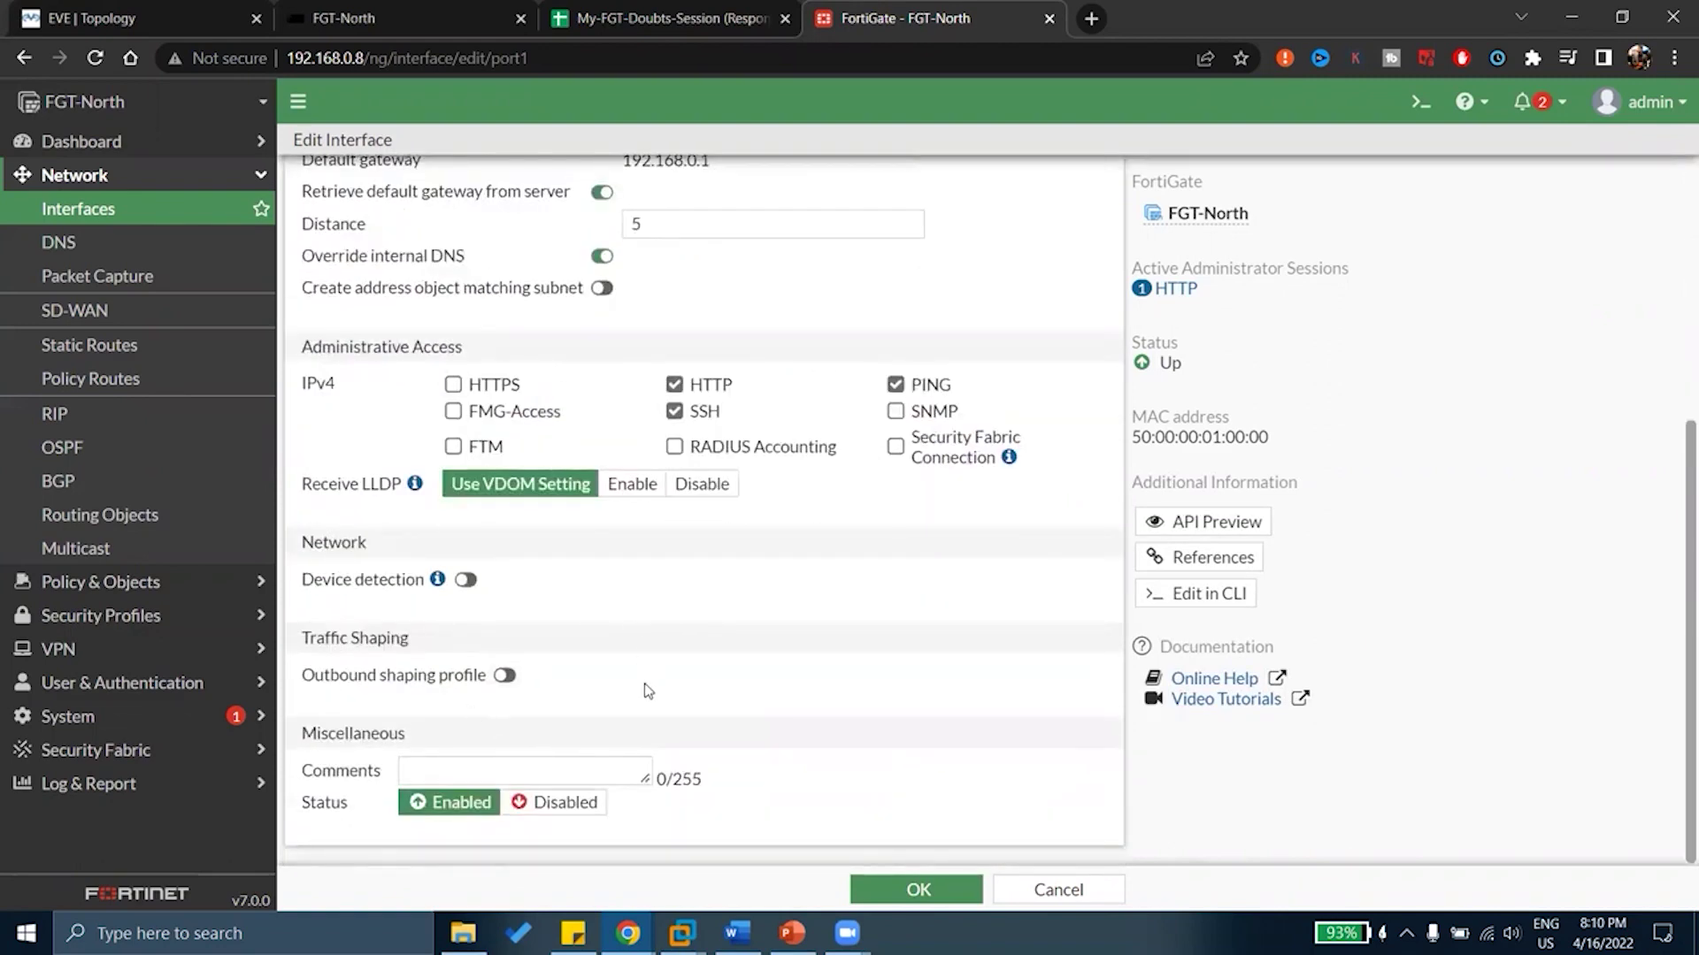
scroll(654, 687, up, 5)
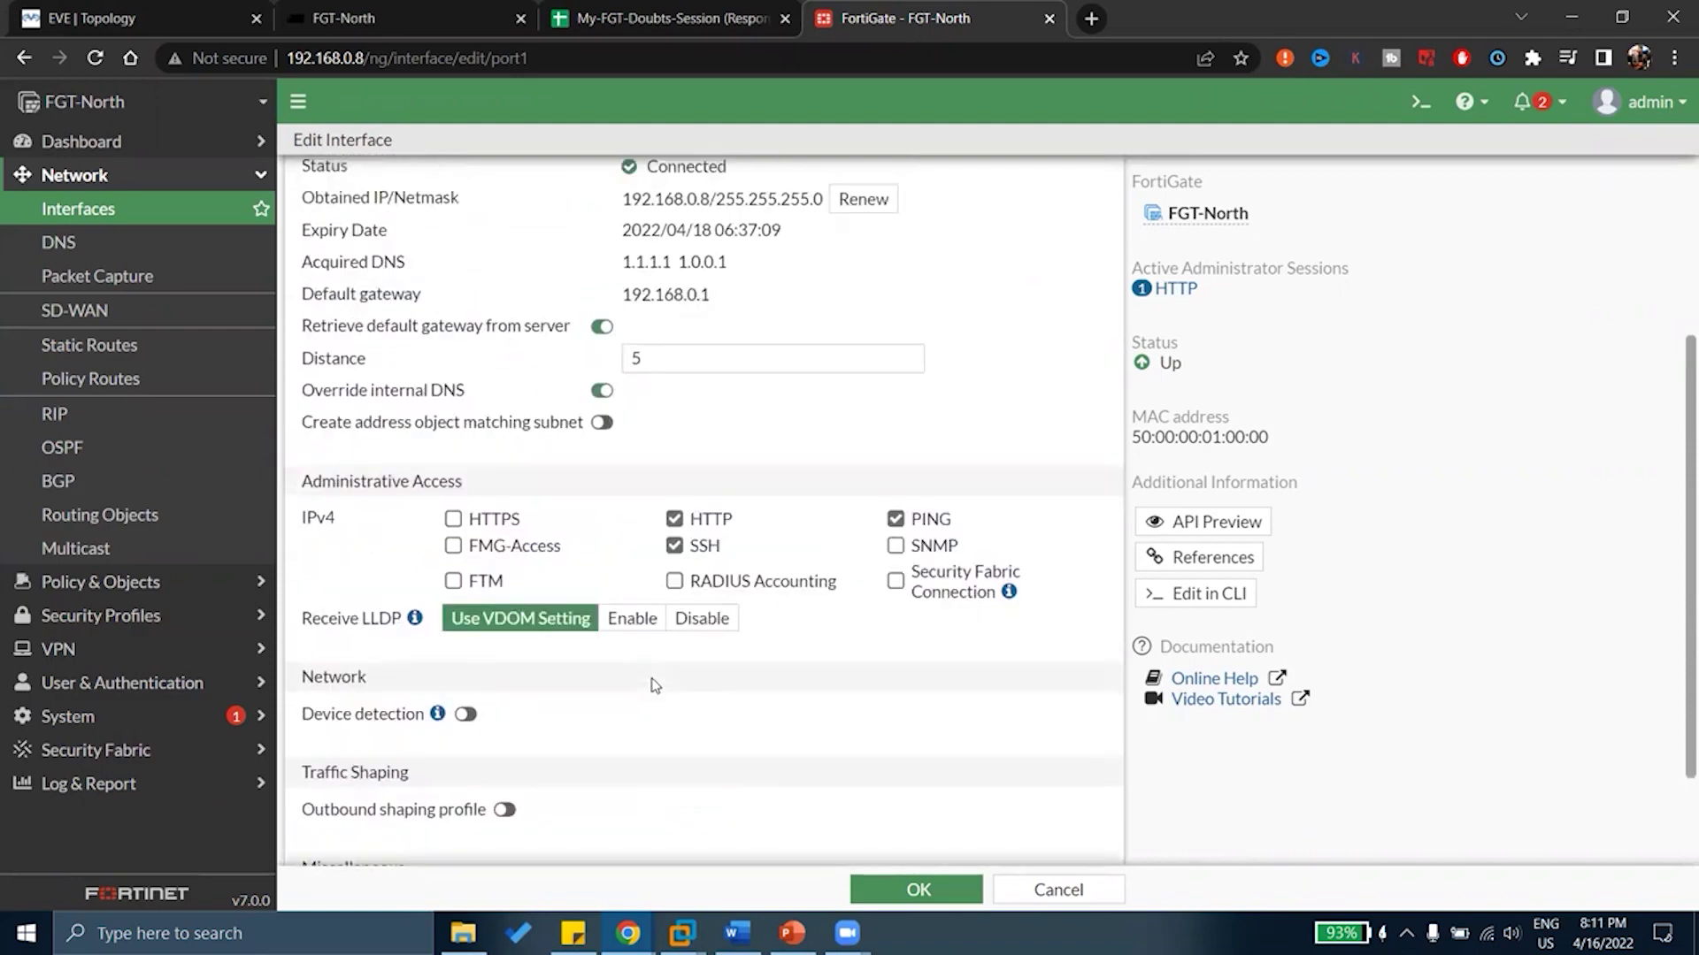
click(479, 324)
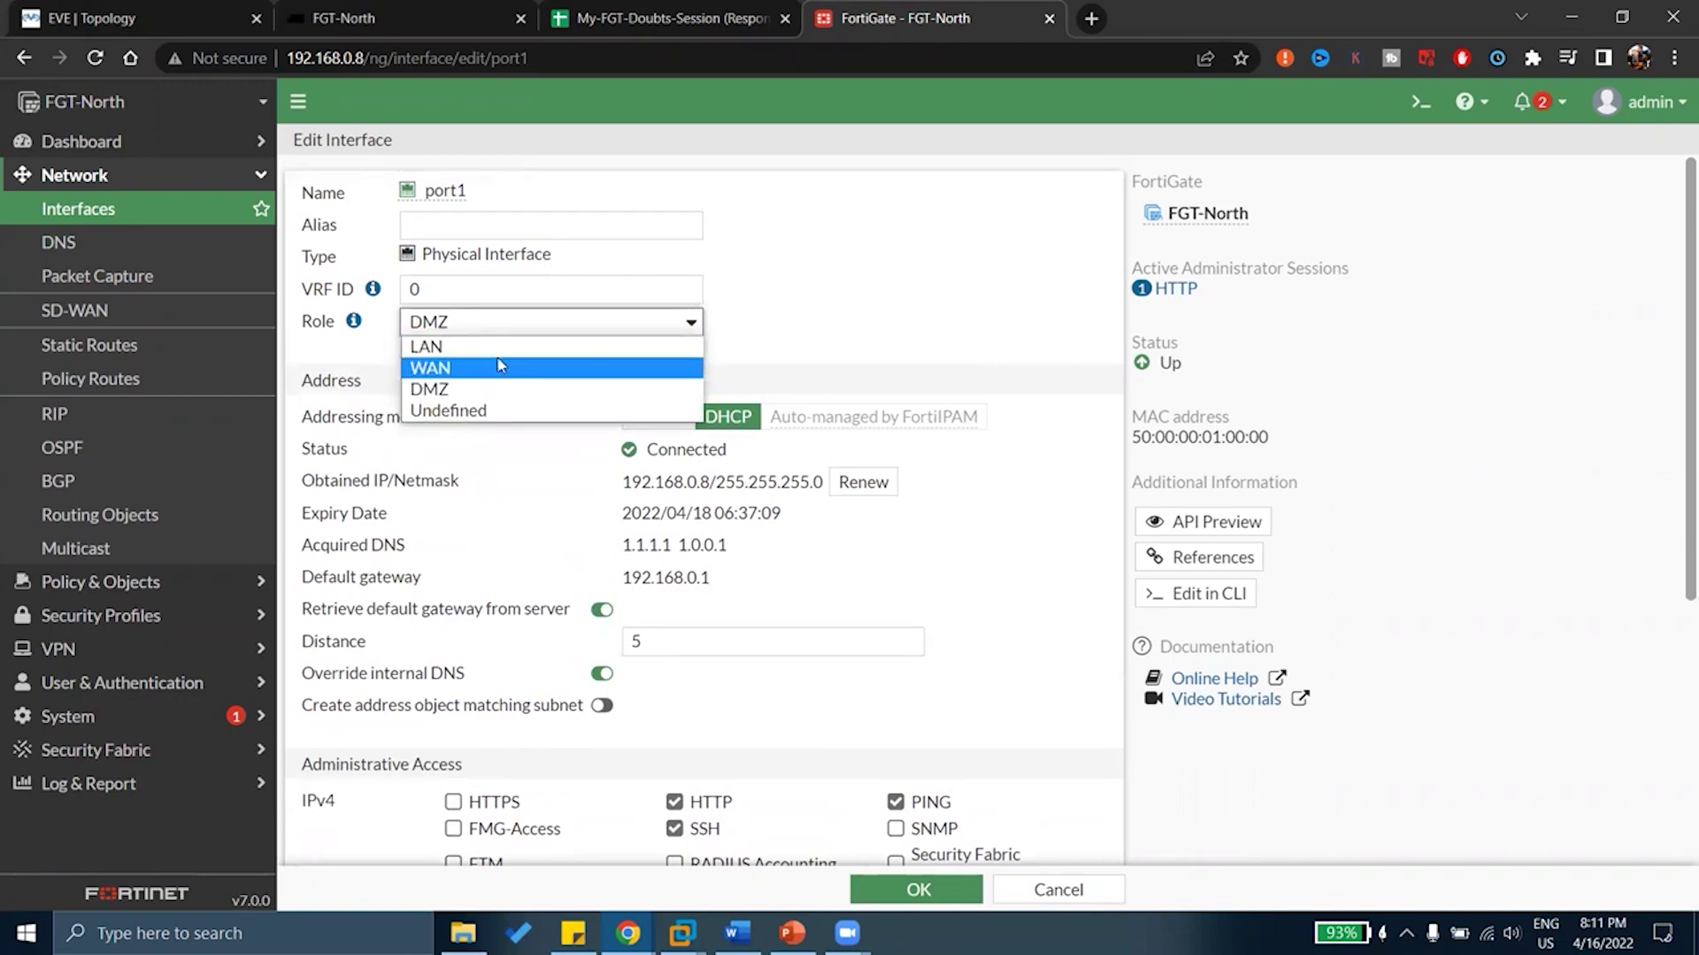
Set port1's role to Undefined and check the role list again, keeping Undefined
click(442, 411)
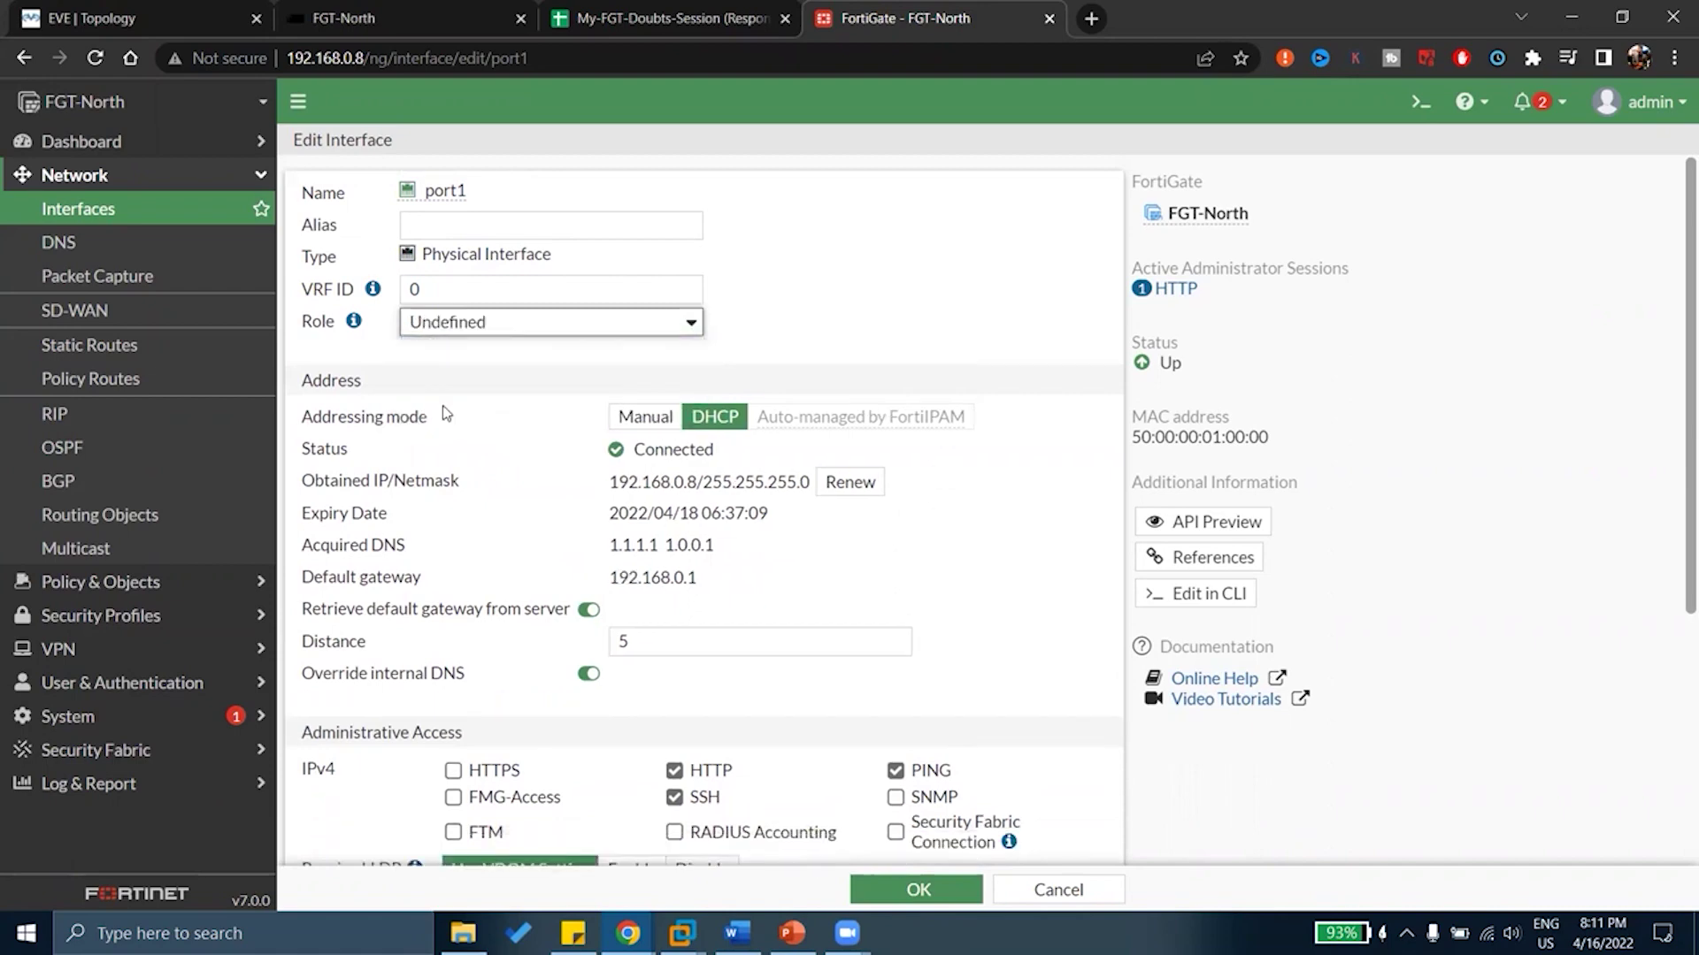
scroll(442, 406, down, 4)
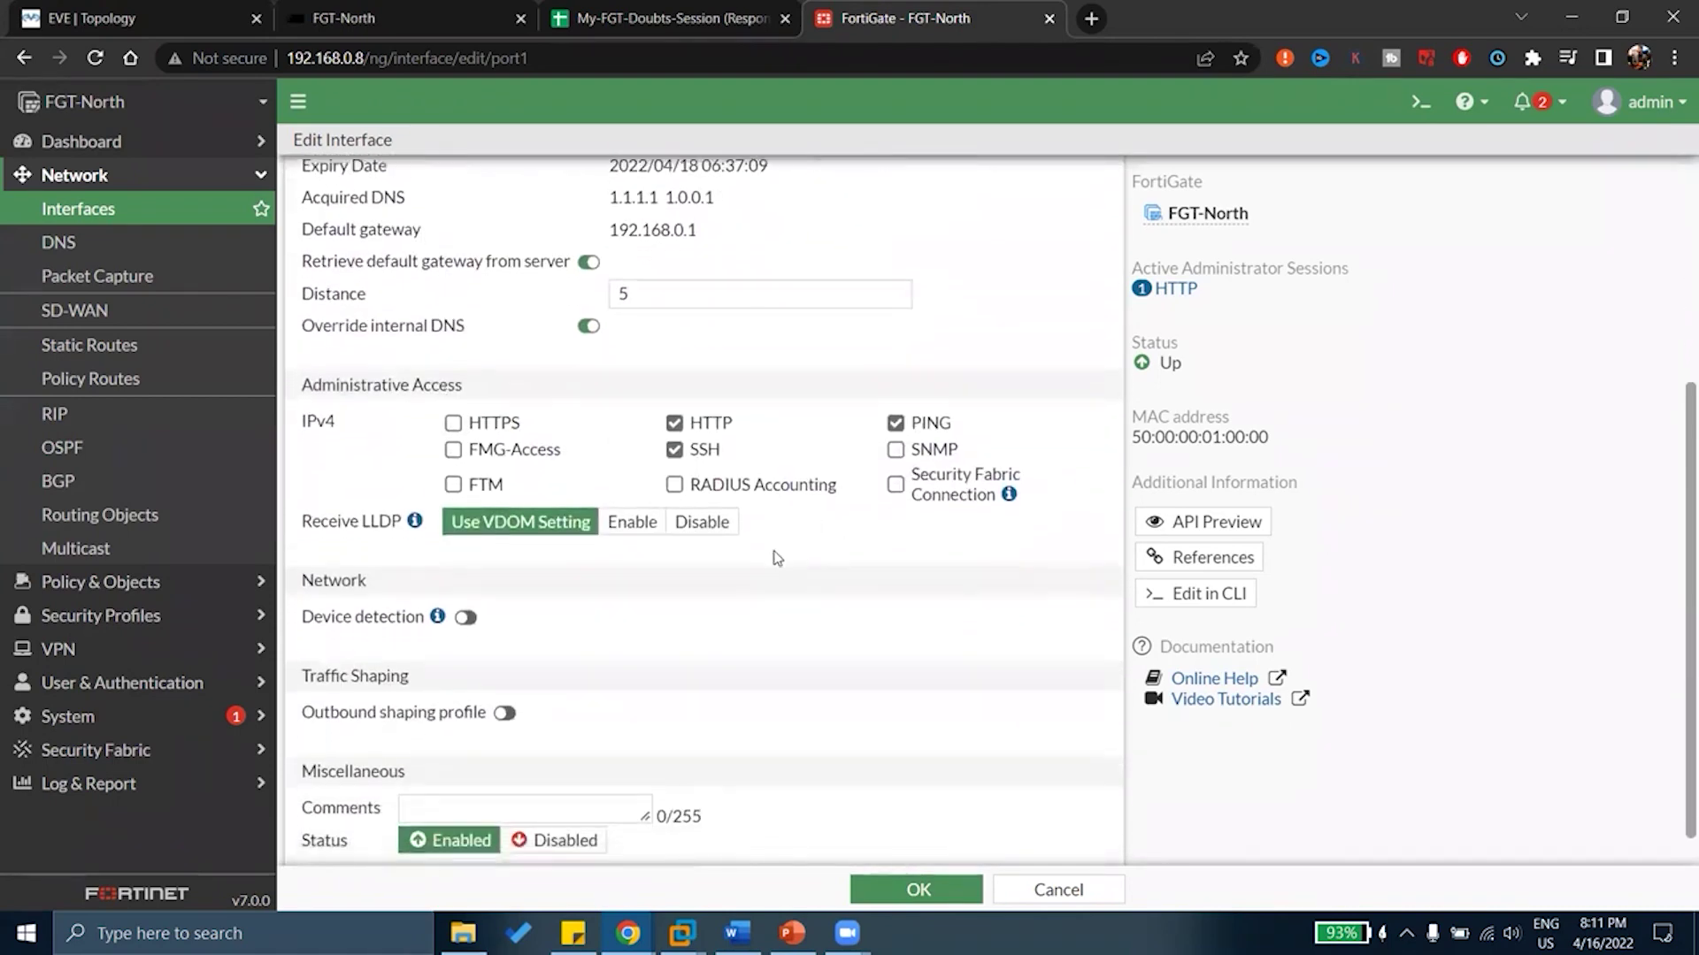
scroll(766, 557, up, 4)
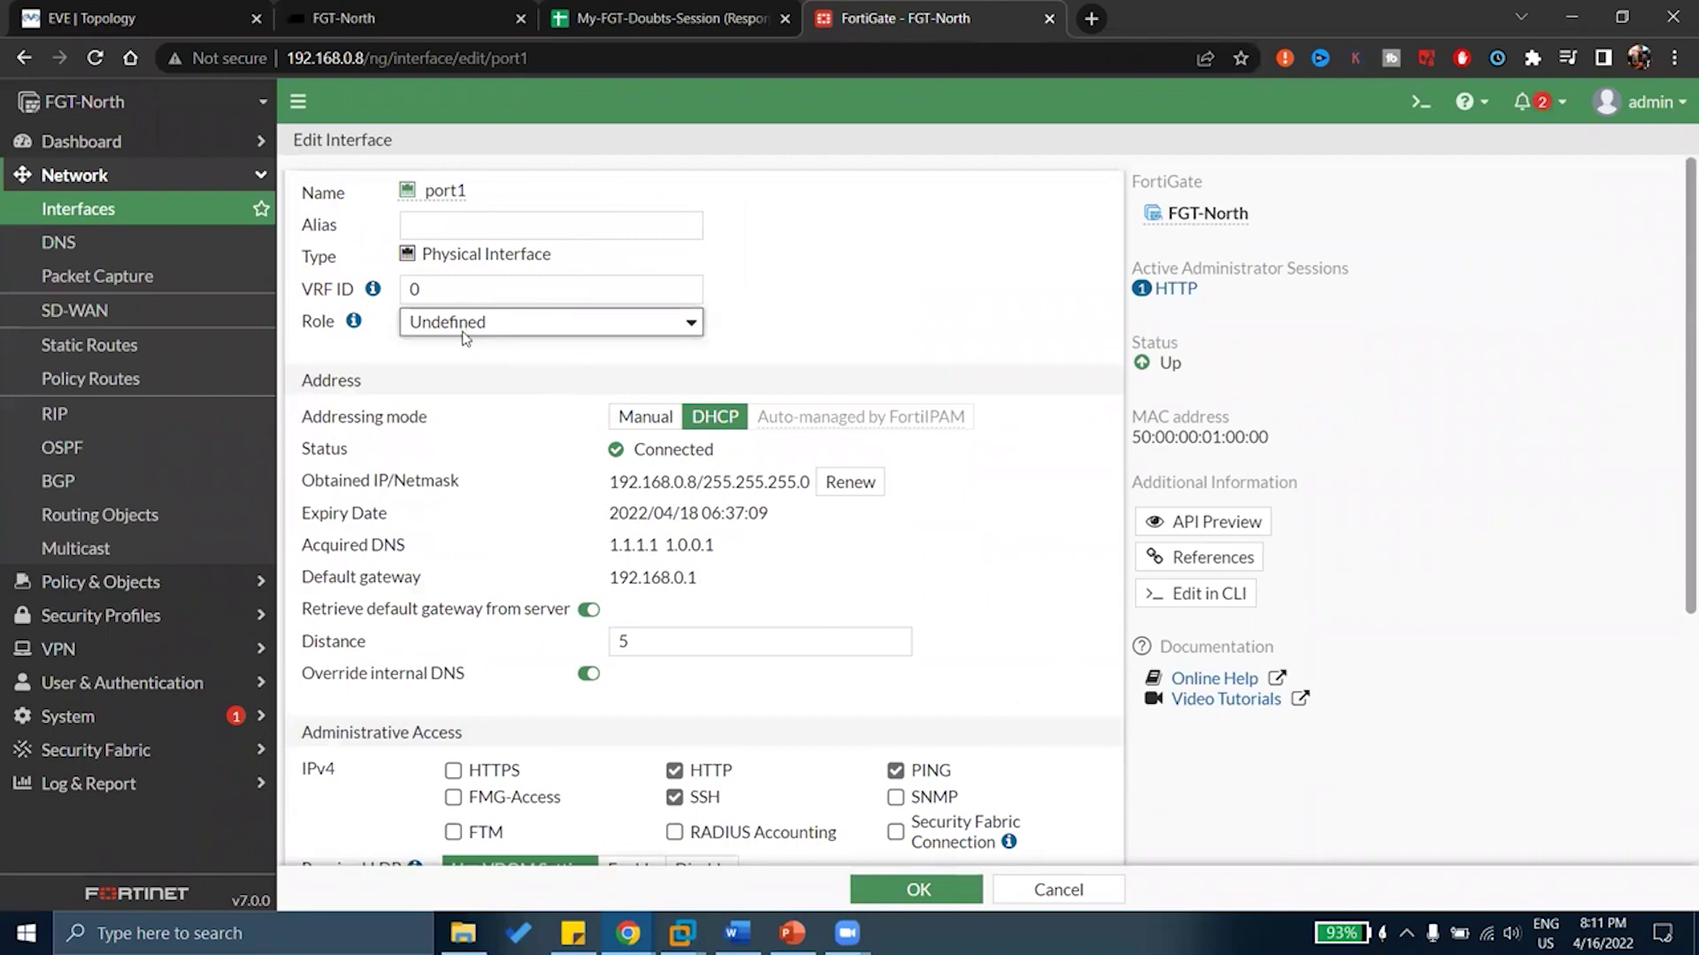
click(464, 338)
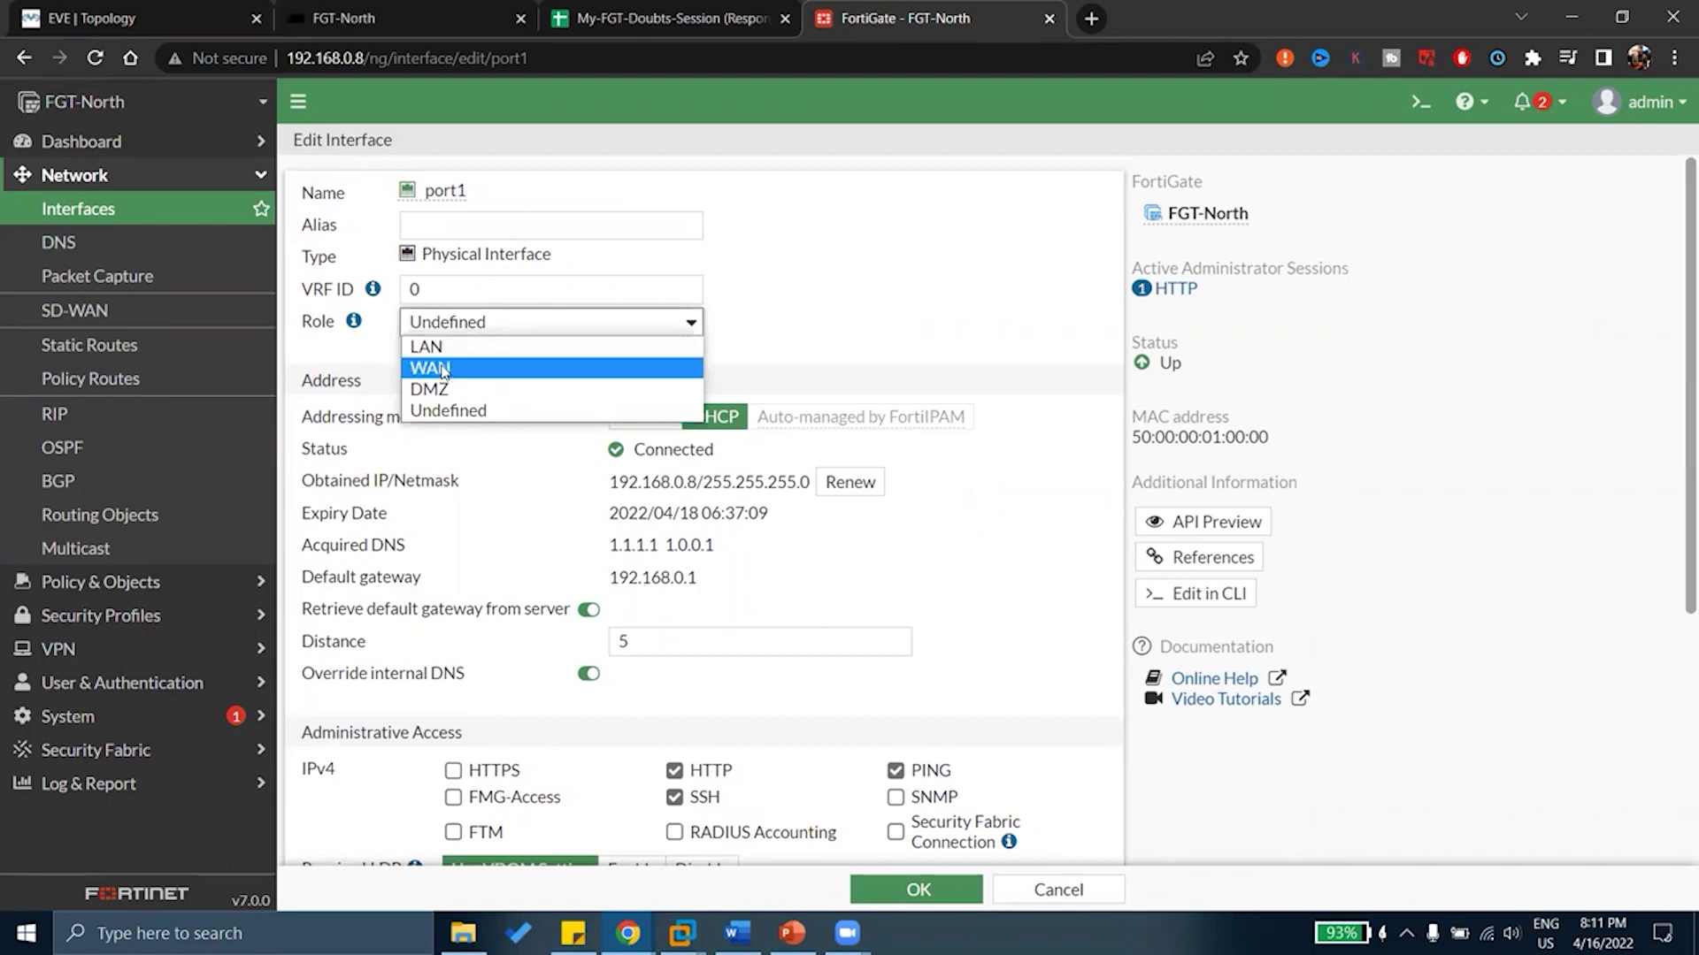
click(342, 366)
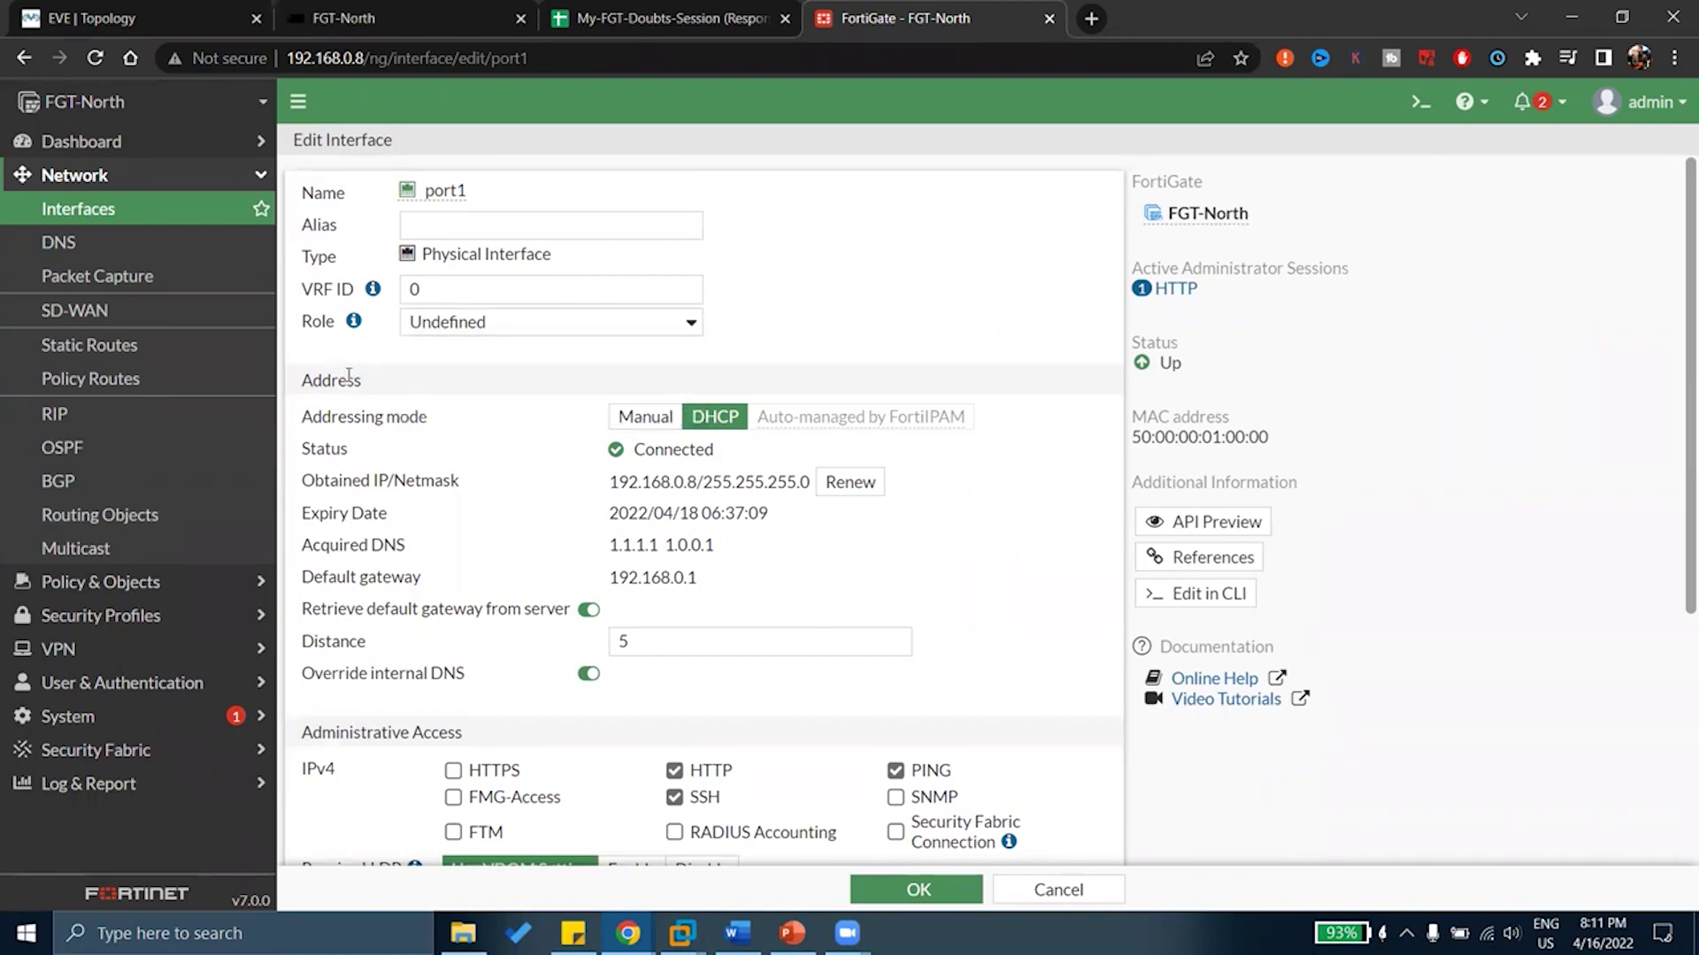
Scroll down the port1 form and switch on Device detection
click(424, 225)
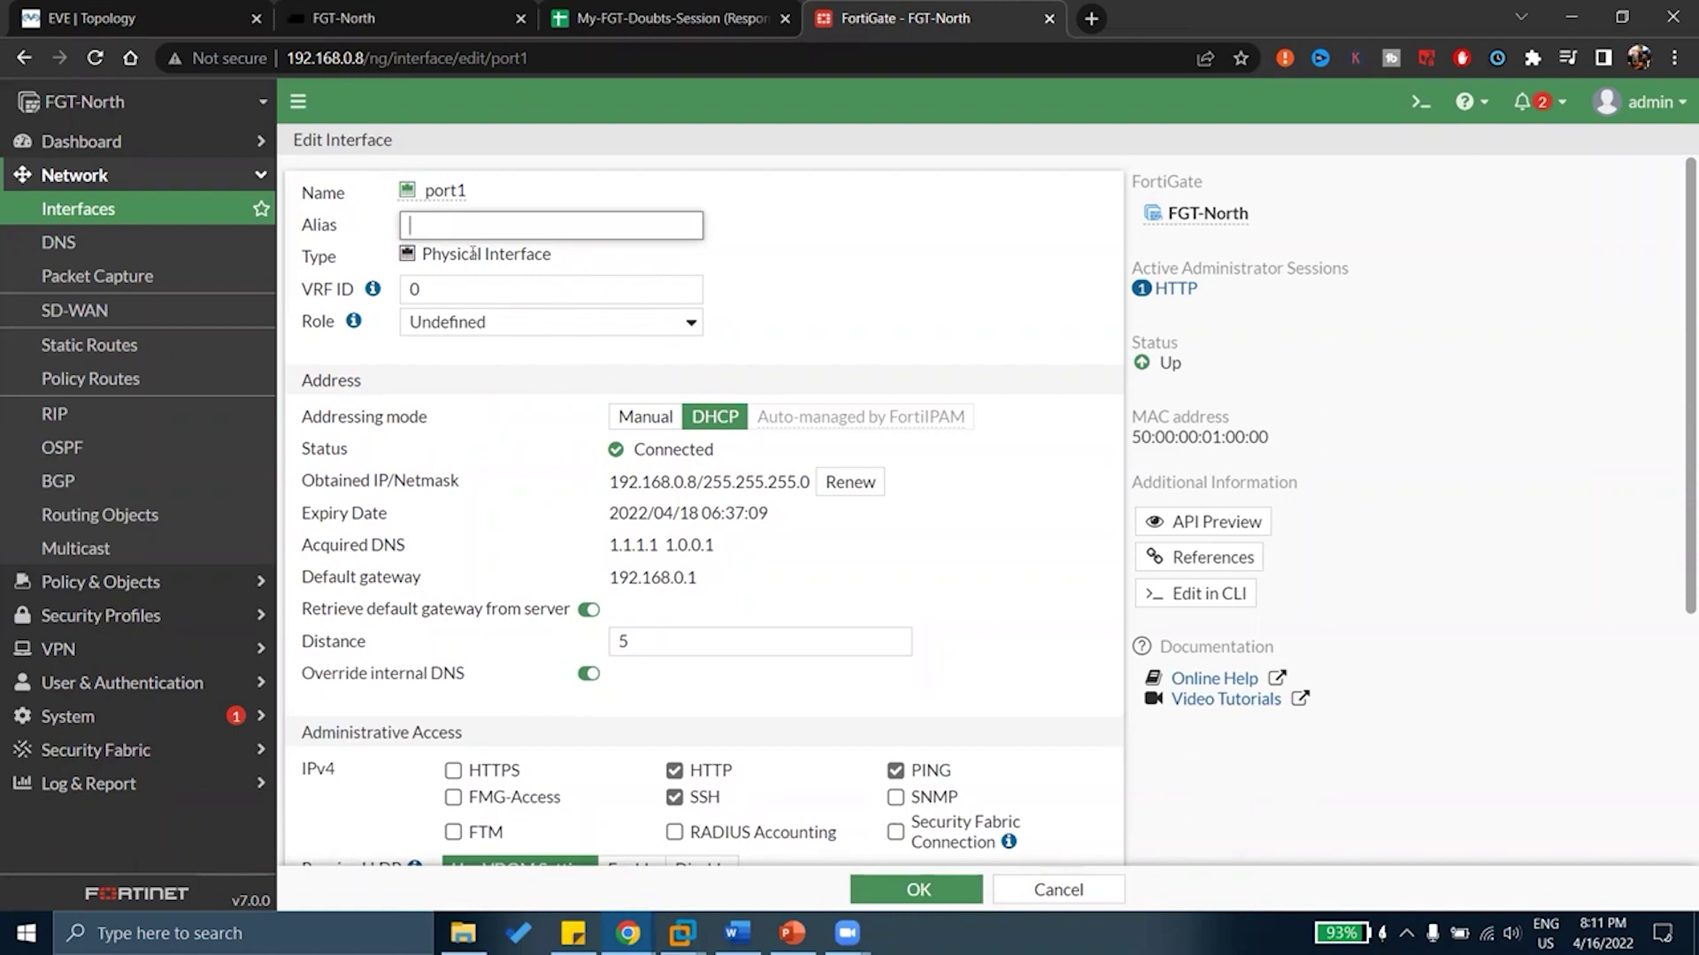
scroll(555, 358, down, 4)
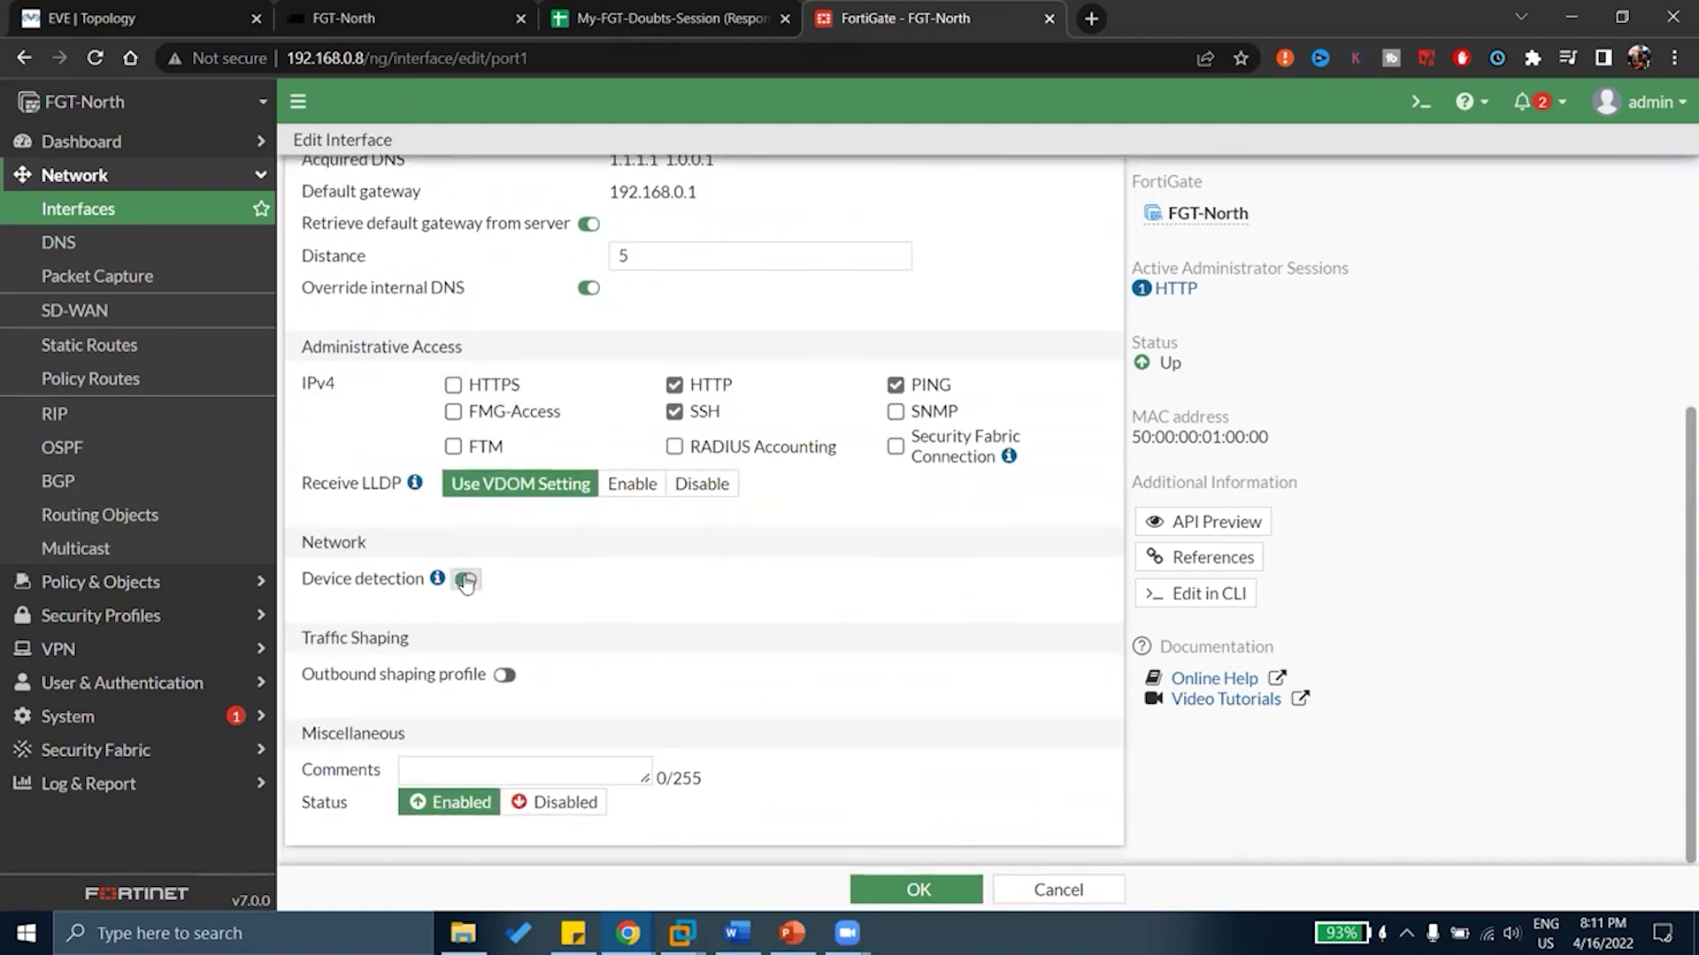
click(465, 580)
Turn Device detection on port1 back off
click(469, 580)
scroll(639, 655, up, 3)
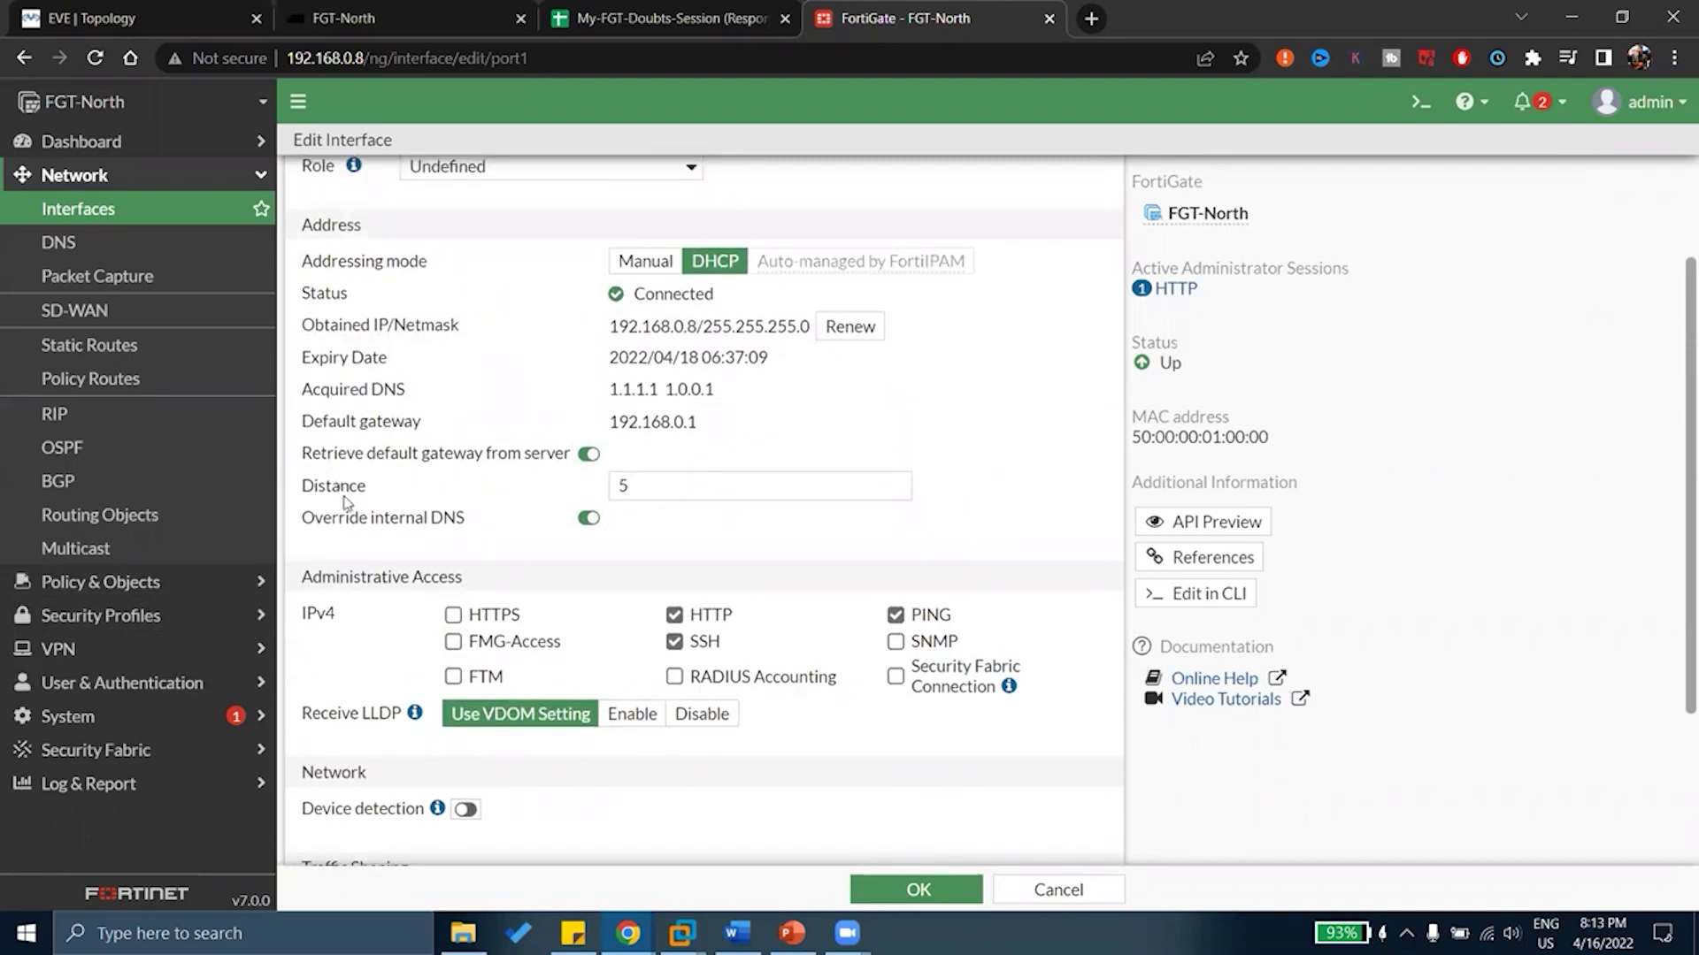
drag(349, 519, 479, 525)
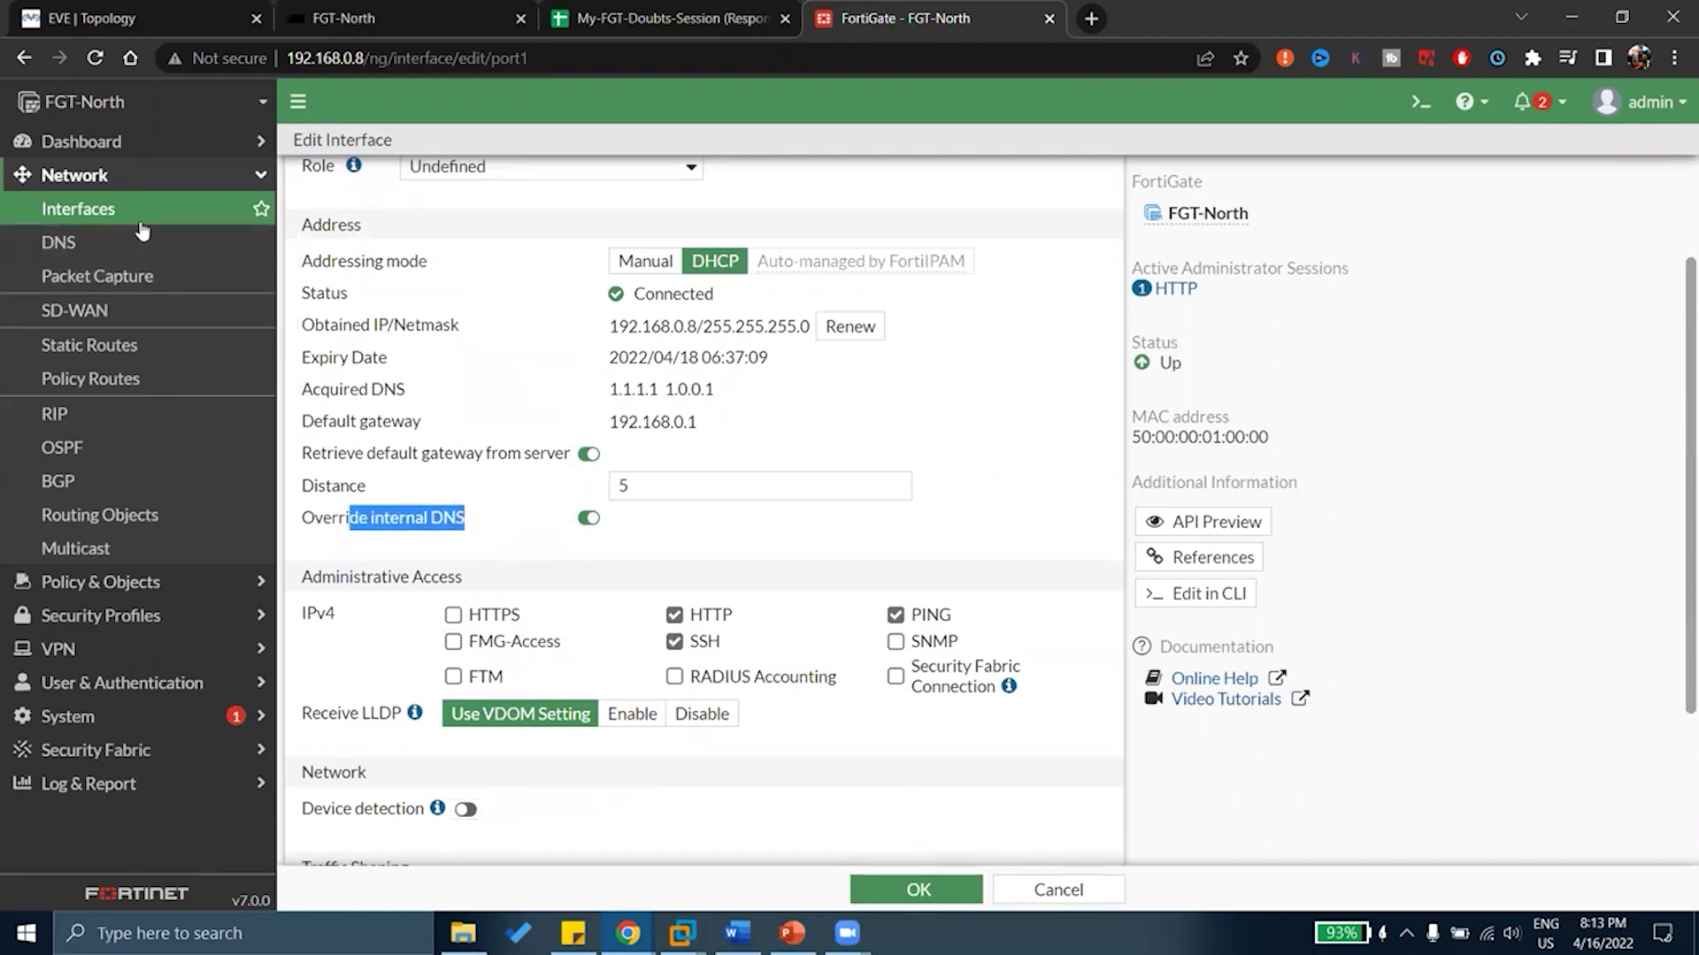
click(102, 234)
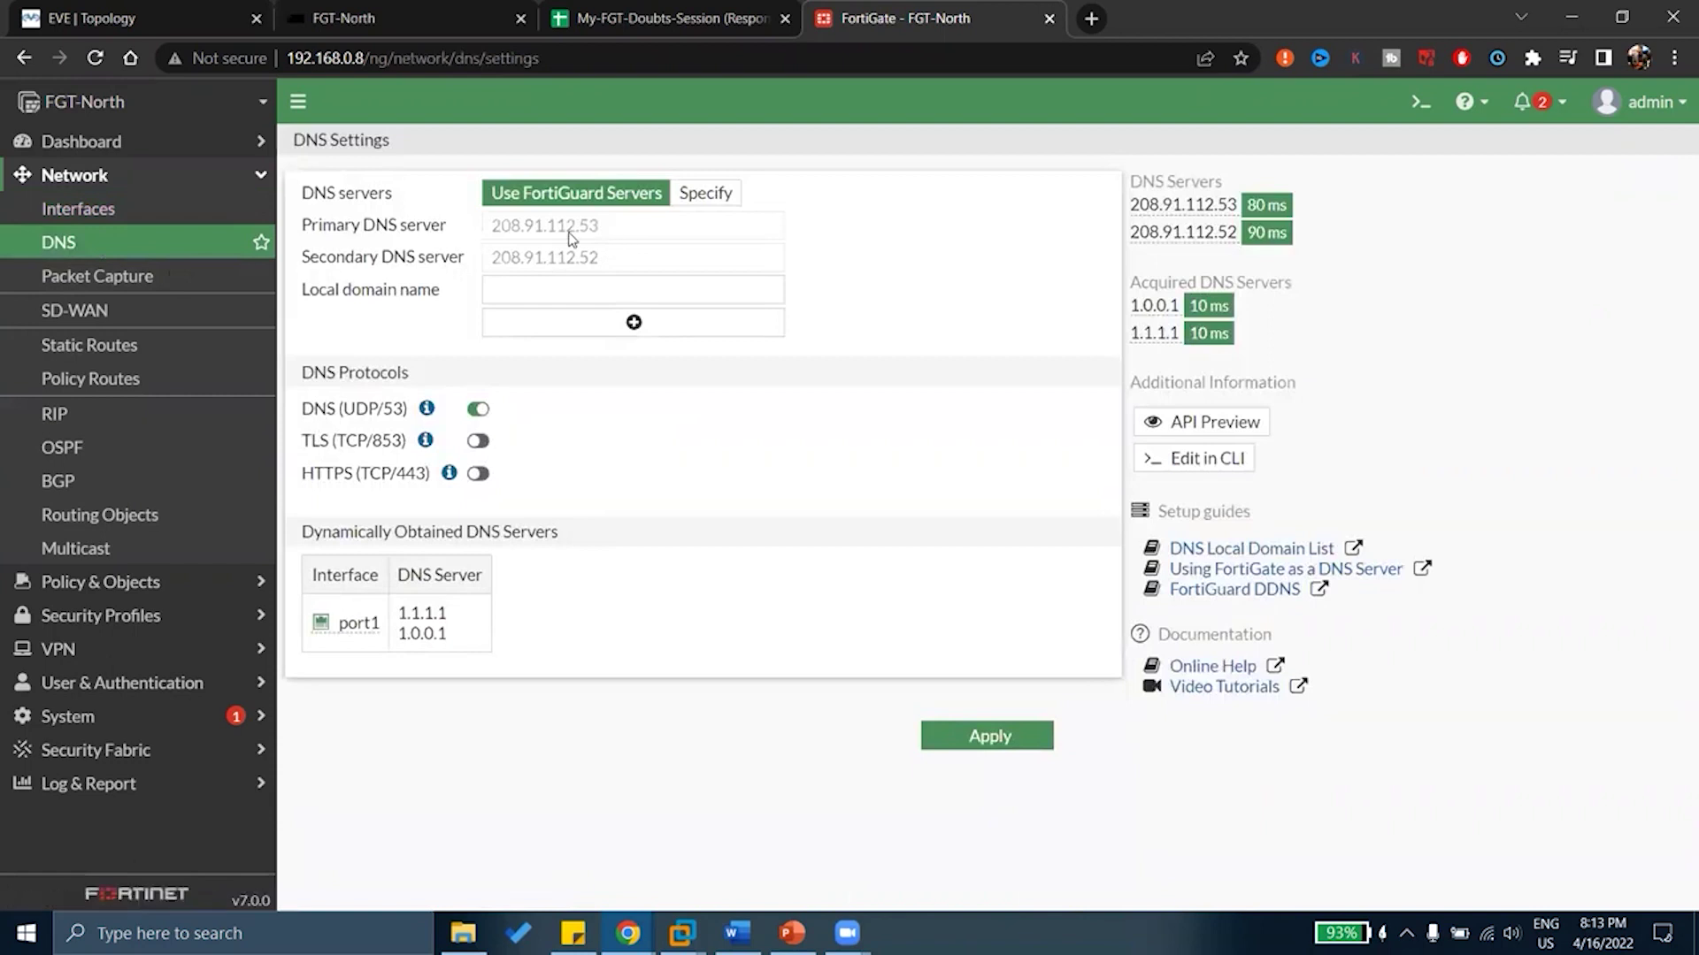
drag(548, 232, 599, 232)
drag(1132, 218, 1225, 226)
click(1223, 221)
drag(406, 613, 448, 613)
click(84, 213)
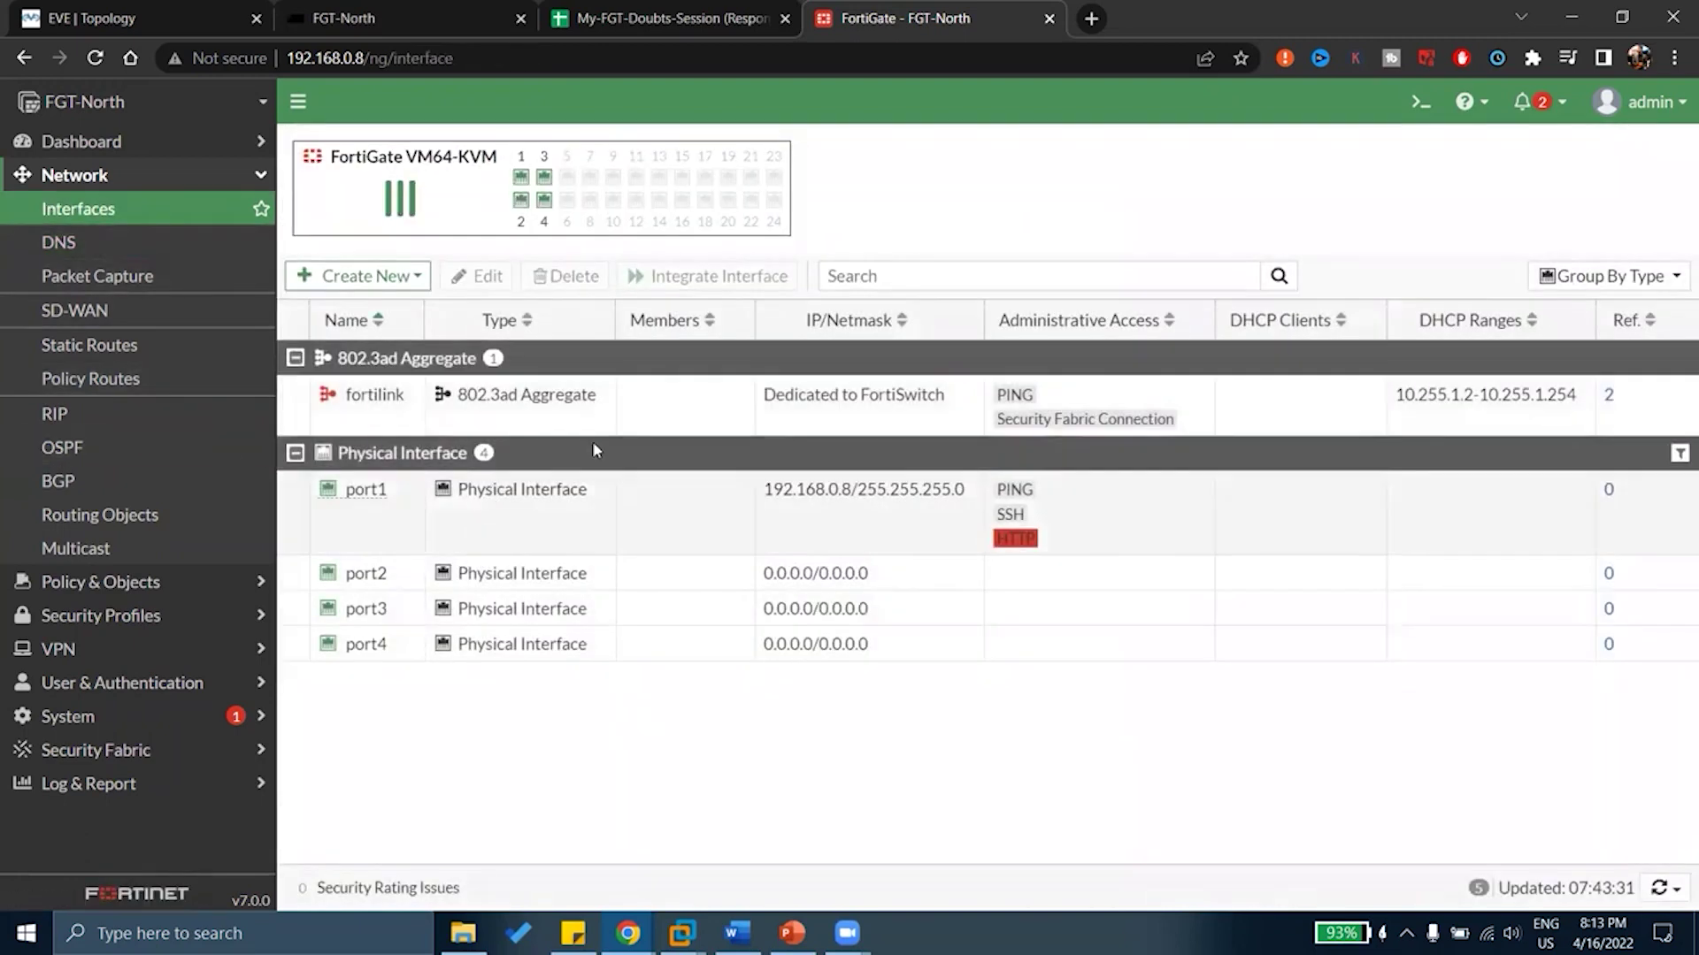
double_click(570, 529)
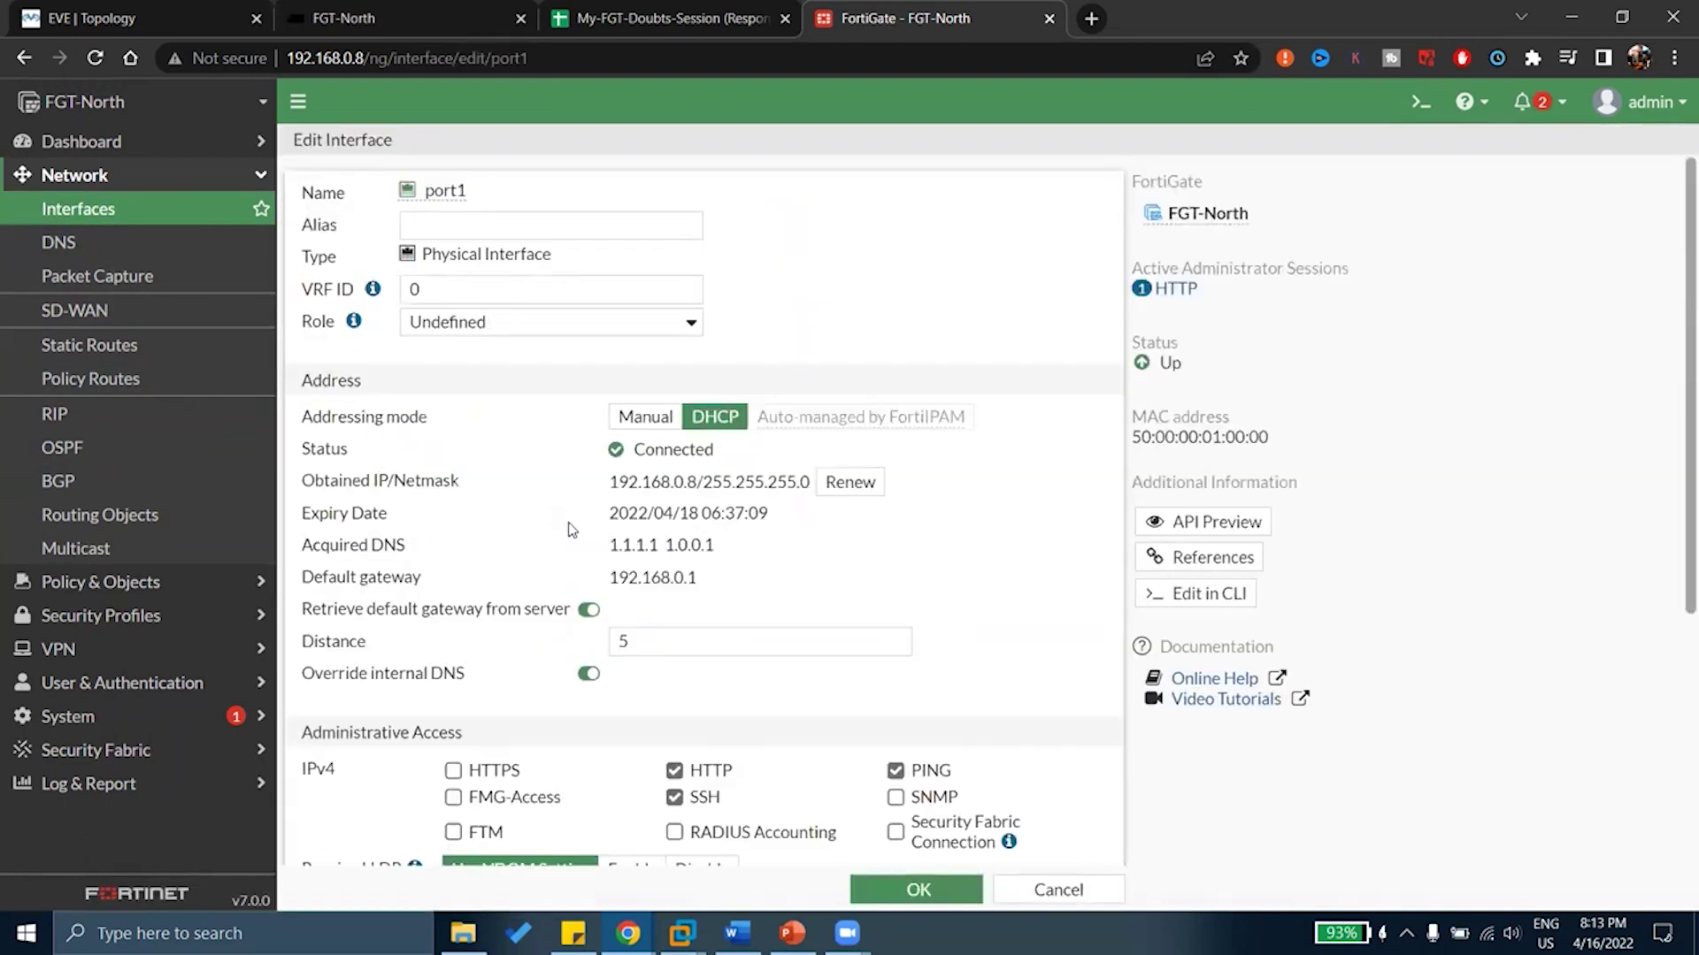
drag(366, 675, 443, 675)
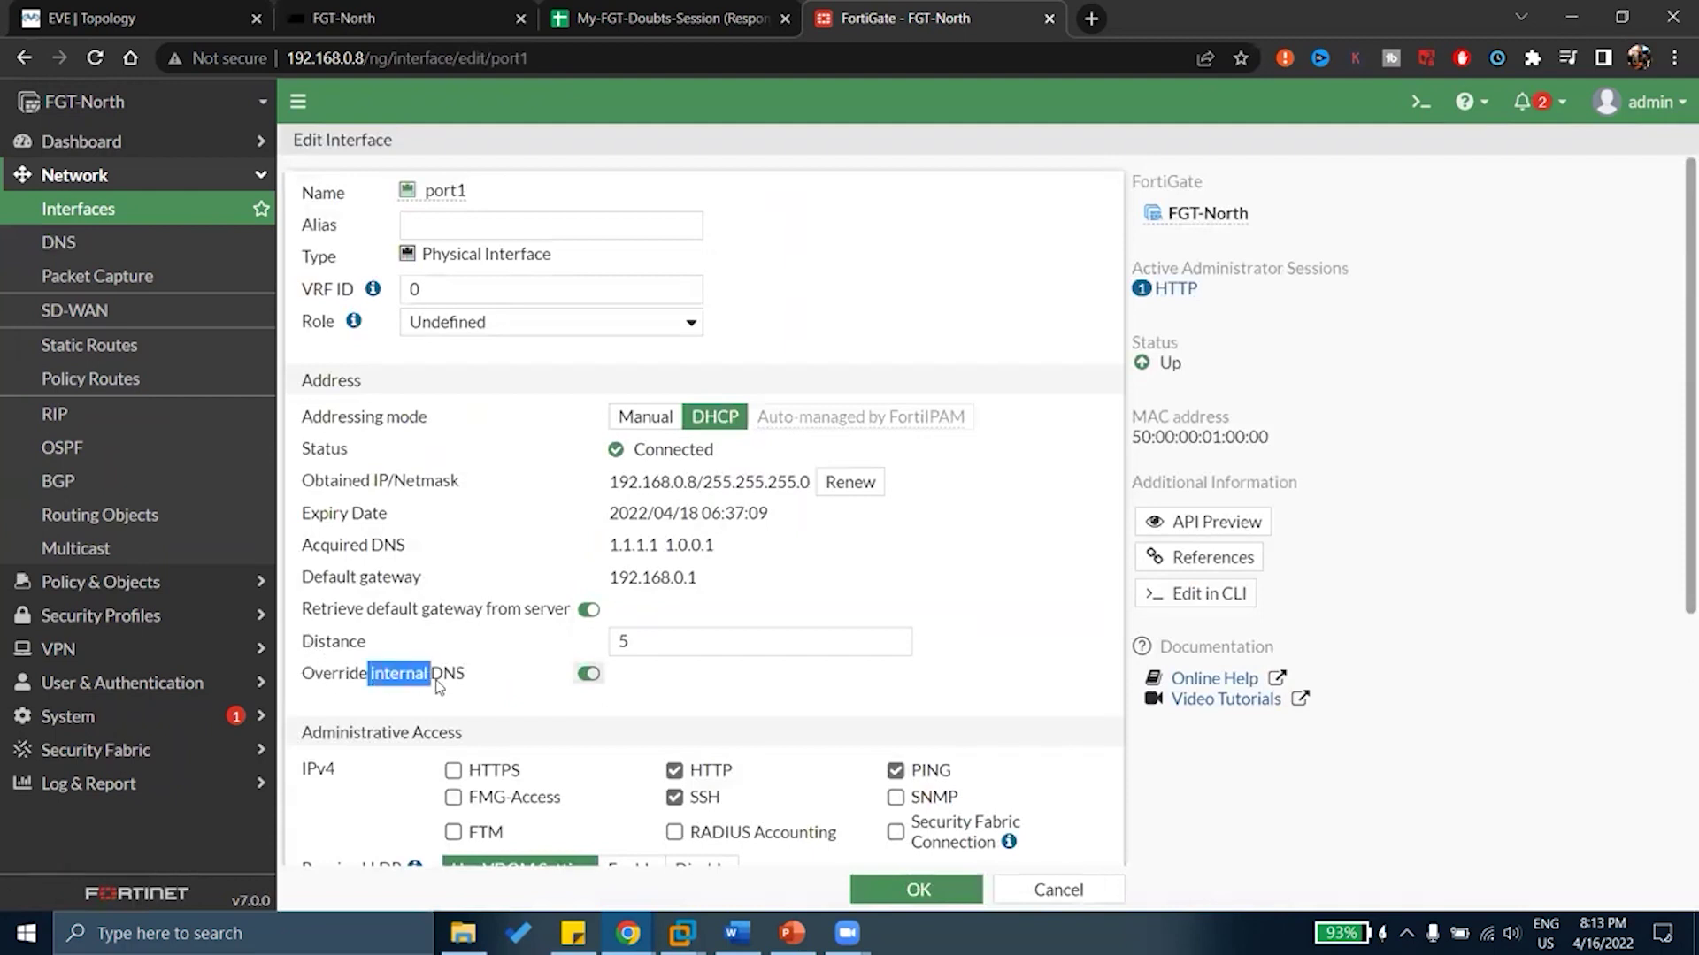